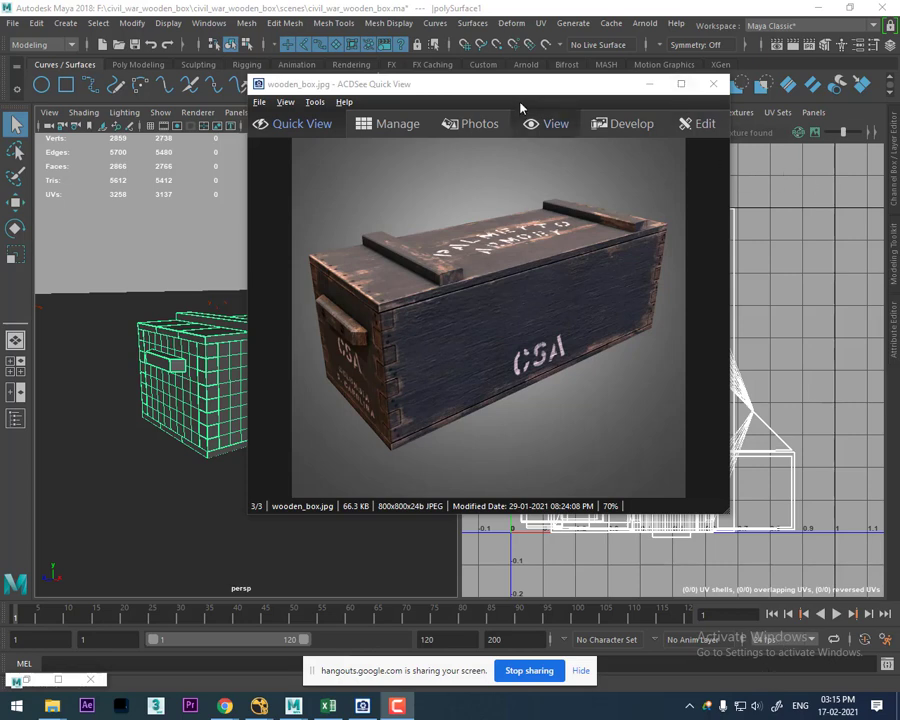
Step: Move the reference photo window aside and orbit the crate model to check its angles
left_click_drag(520, 86, 576, 103)
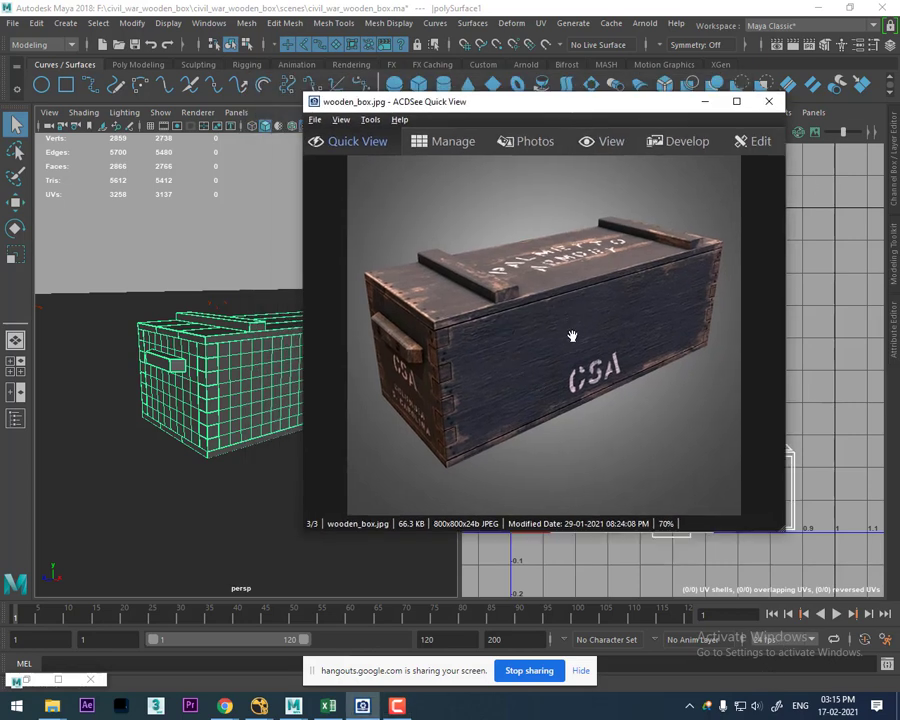
right_click_drag(148, 357, 225, 381, "alt")
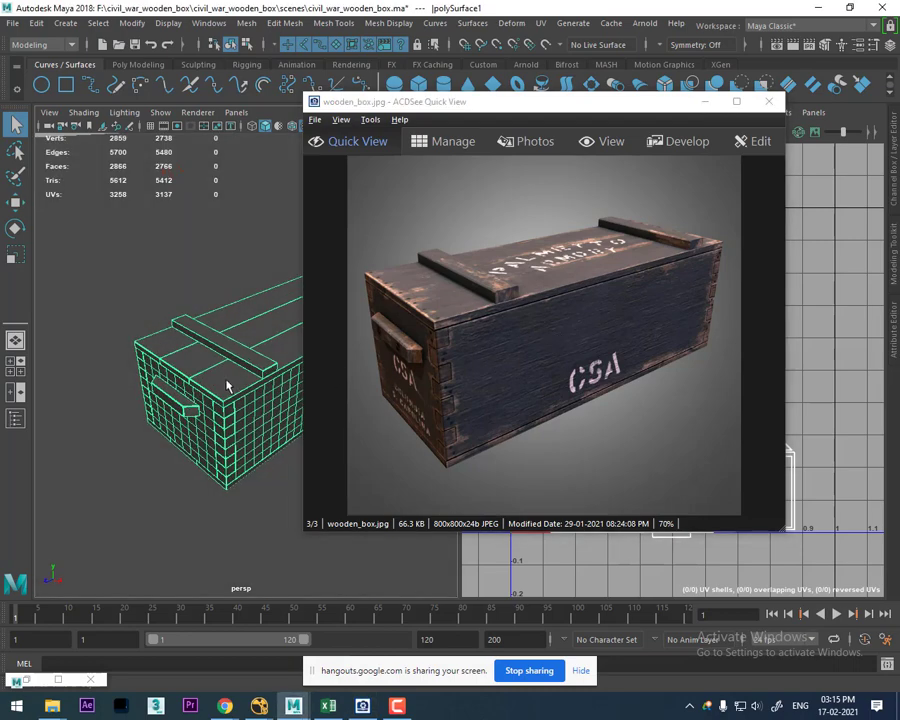
mouse_move(225, 381)
left_mouse_down("alt")
mouse_move(207, 363)
mouse_move(227, 389)
mouse_move(255, 390)
mouse_move(239, 410)
mouse_move(219, 408)
left_mouse_up("alt")
scroll(220, 408, "up", 2)
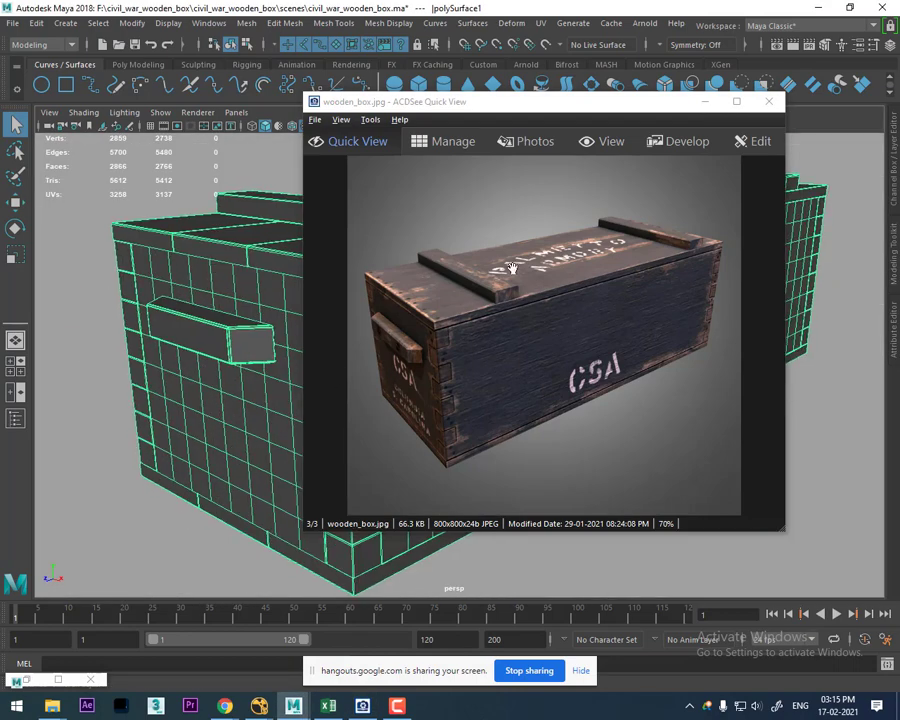
left_click_drag(390, 101, 480, 146)
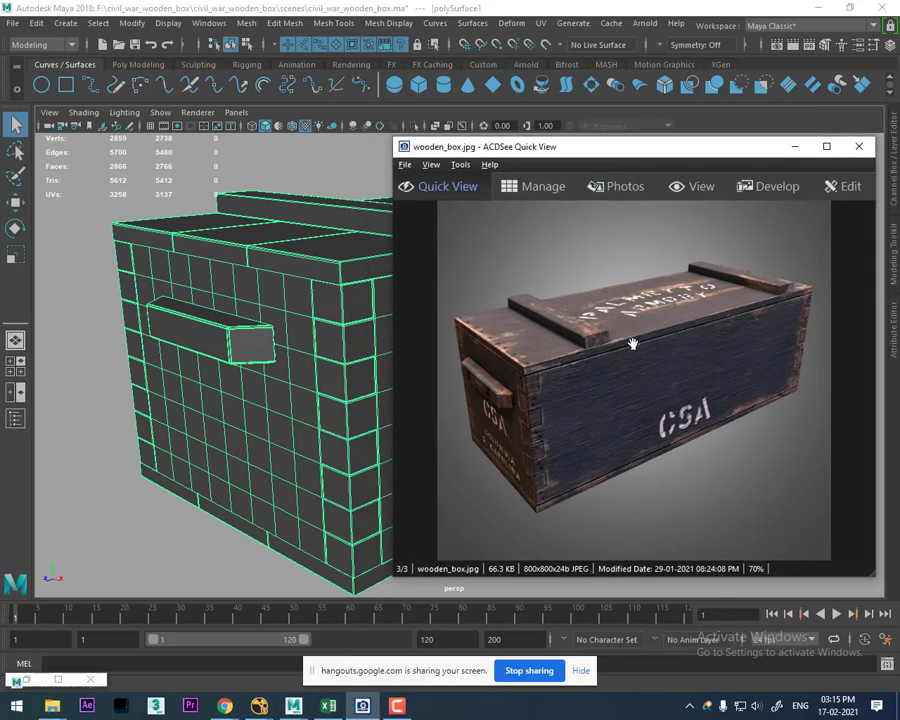
mouse_move(340, 372)
left_mouse_down("alt")
mouse_move(292, 366)
mouse_move(306, 362)
mouse_move(271, 425)
mouse_move(291, 422)
left_mouse_up("alt")
Step: Zoom the wooden_box.jpg photo to 150% and pan over the crate's corner, top and handle
left_click(625, 418)
scroll(625, 418, "up", 3)
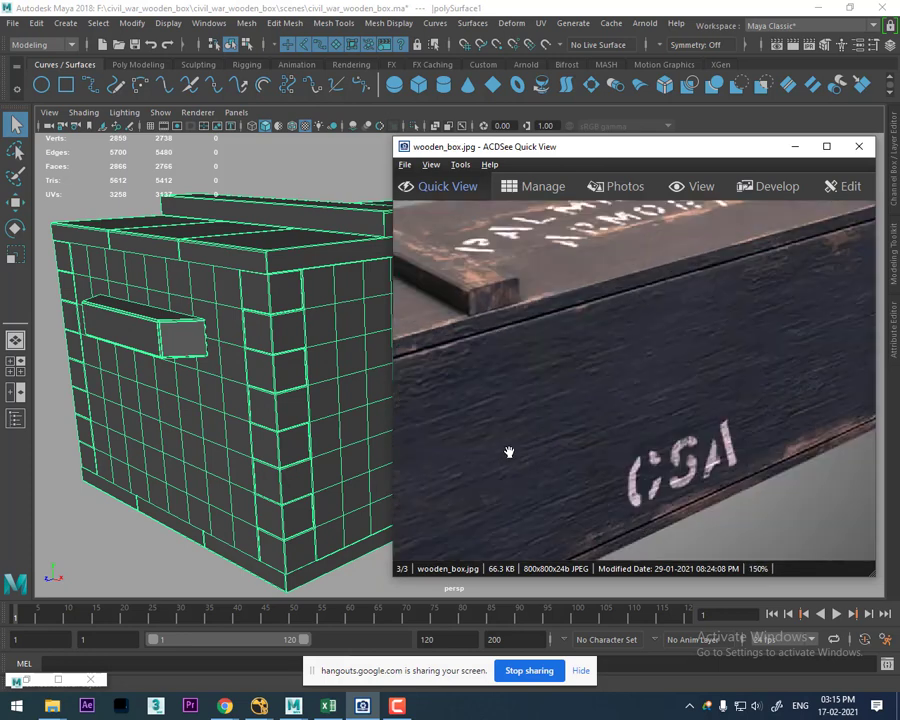
left_click_drag(509, 452, 657, 380)
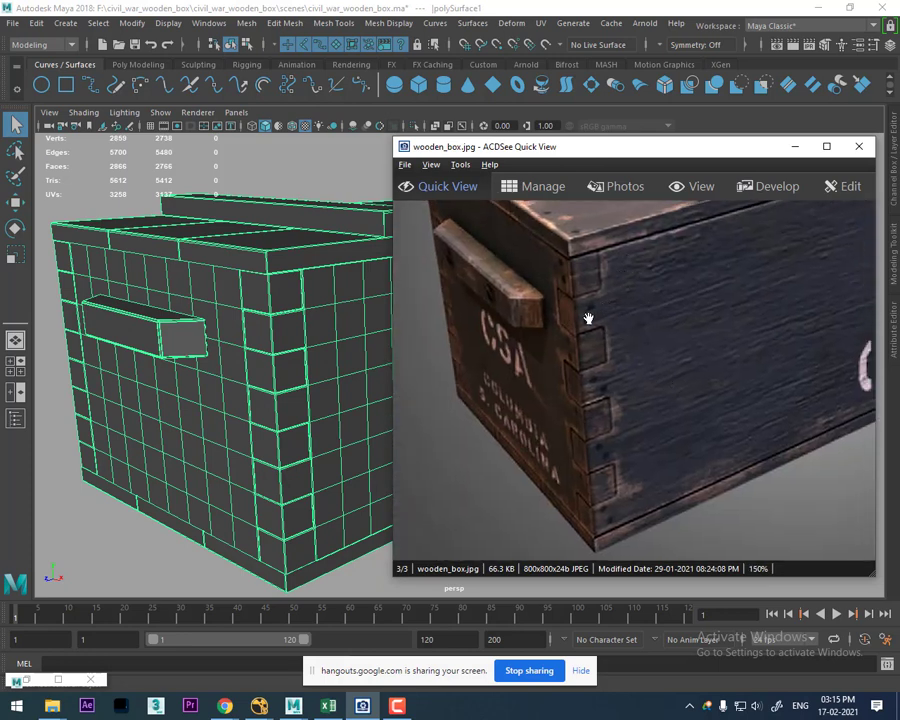
mouse_move(583, 311)
left_mouse_down()
mouse_move(693, 382)
mouse_move(606, 341)
left_mouse_up()
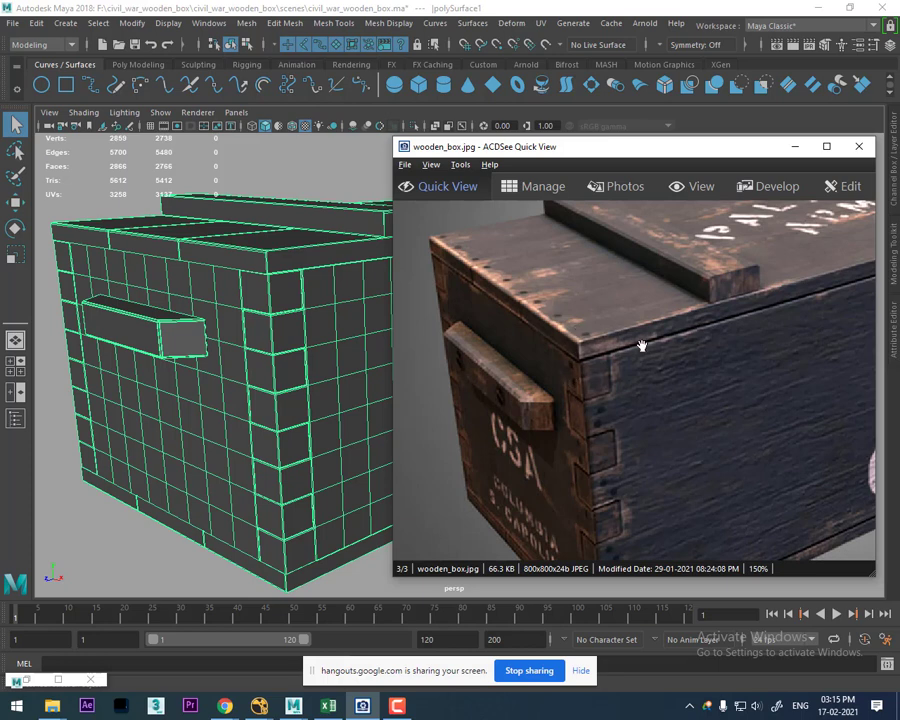
left_click_drag(642, 346, 578, 309)
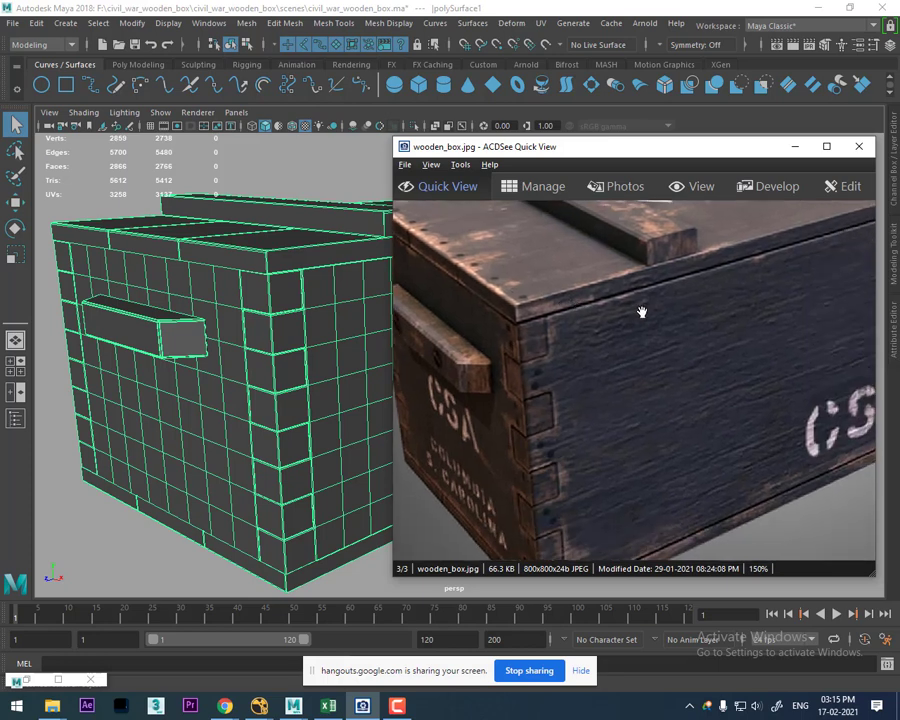
left_click_drag(557, 368, 617, 384)
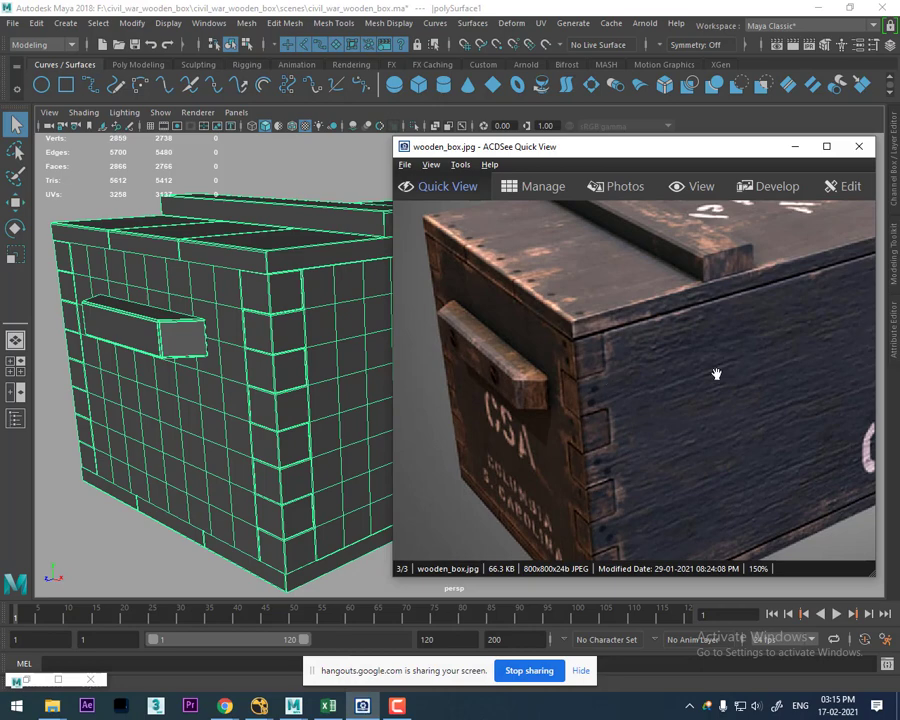
left_click_drag(719, 368, 629, 388)
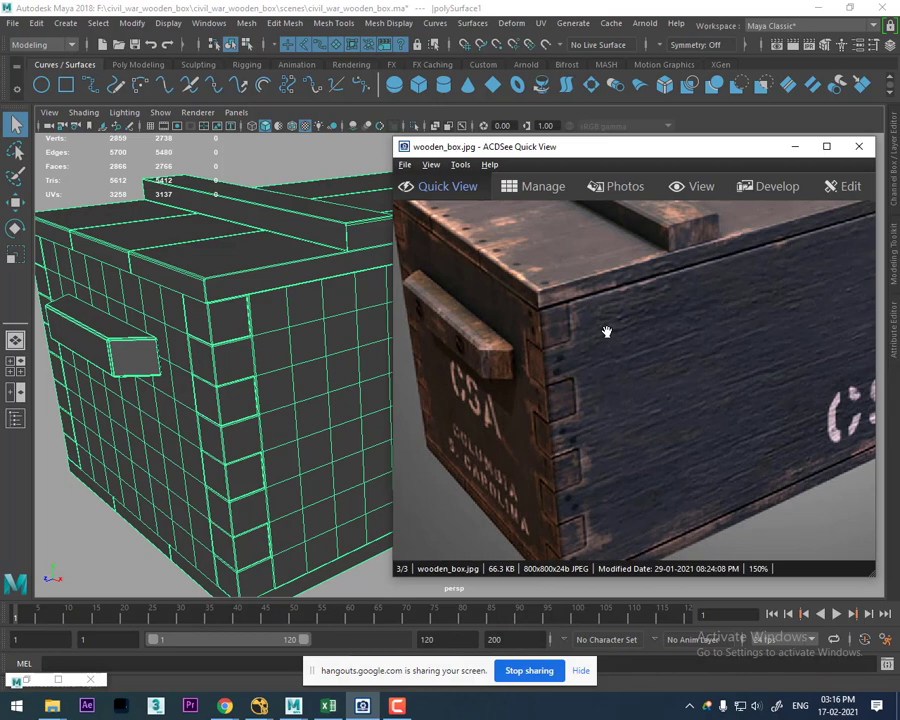
Step: Minimize the photo viewer and open the UV Editor with the front side plank selected
mouse_move(608, 332)
left_mouse_down()
mouse_move(607, 368)
mouse_move(639, 396)
left_mouse_up()
left_click(795, 148)
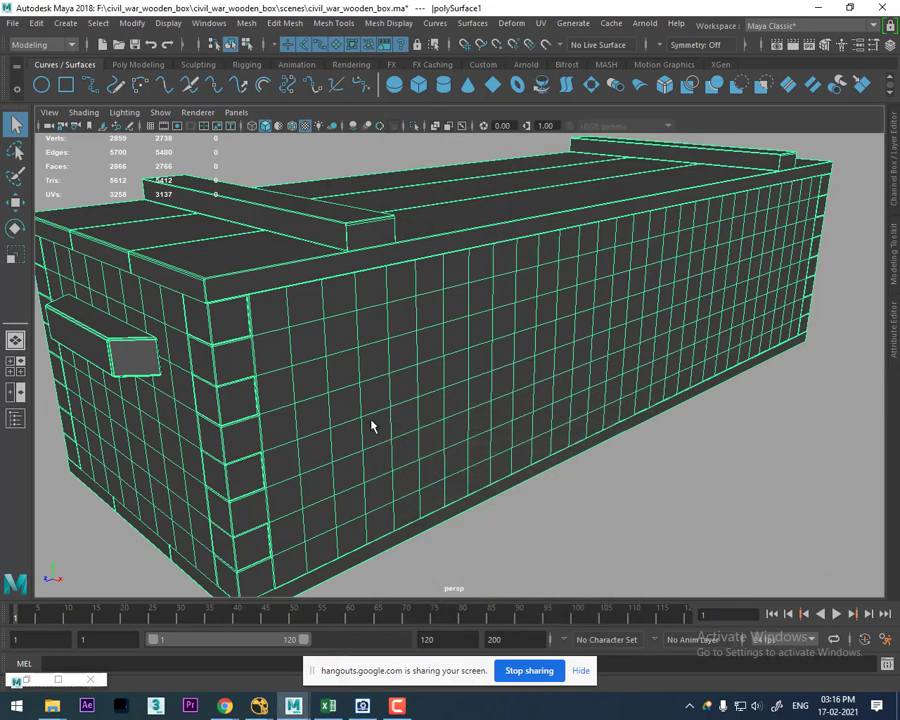
left_click(448, 388)
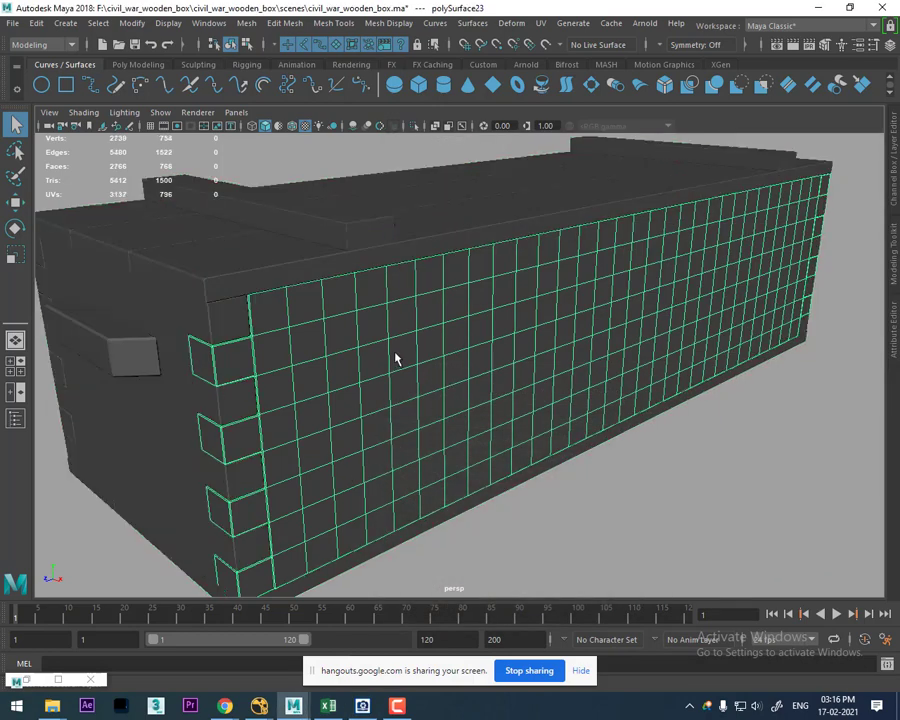
key("space")
left_click_drag(384, 332, 428, 330)
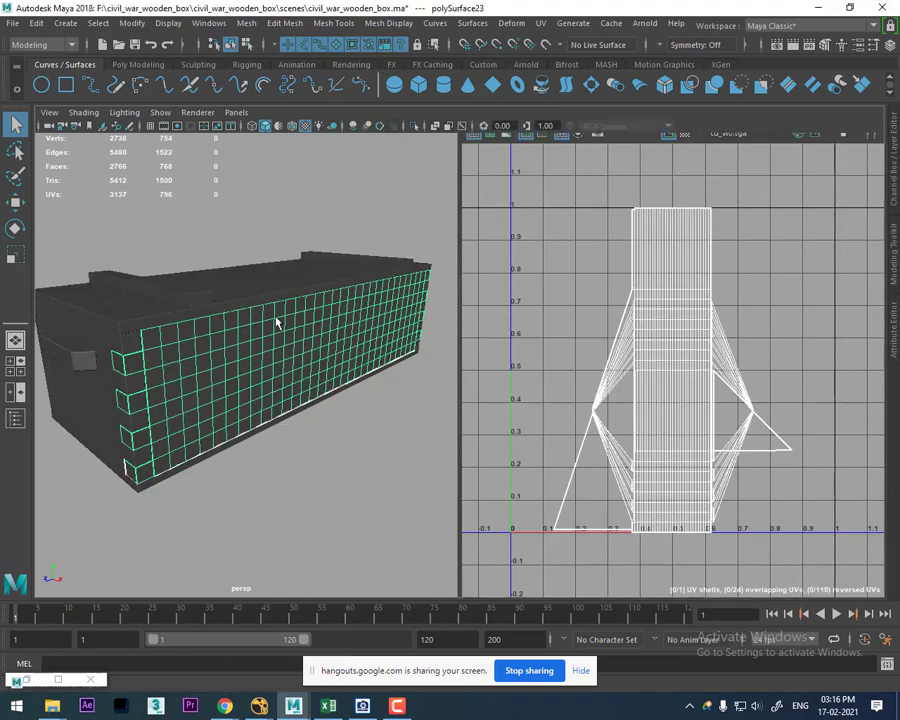
Step: Switch to the Two Panes Side by Side layout showing perspective and UV Editor
key("space")
left_click(237, 112)
mouse_move(253, 214)
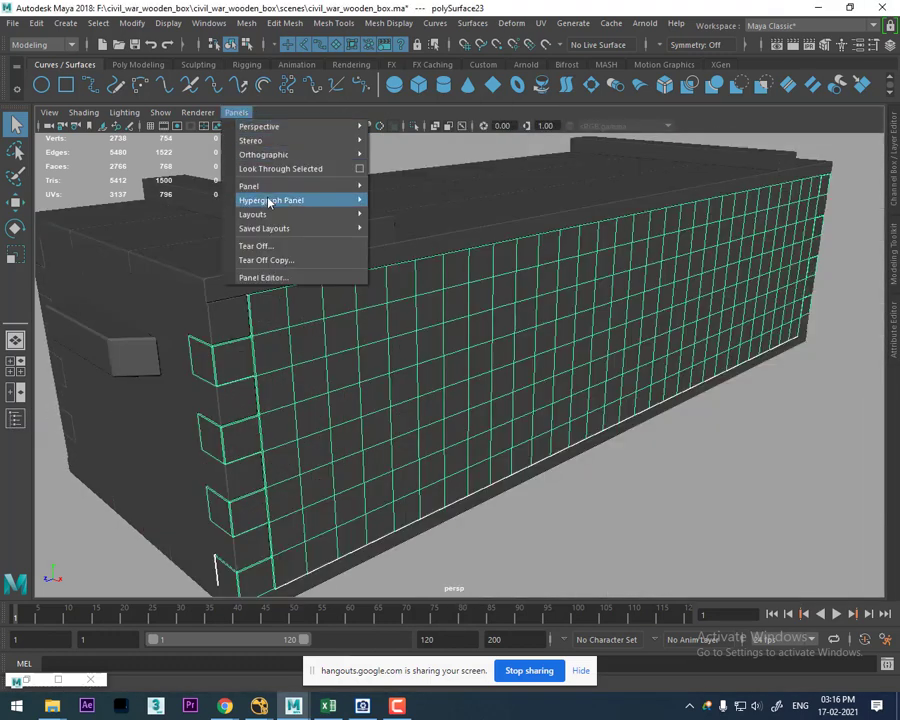
left_click(413, 241)
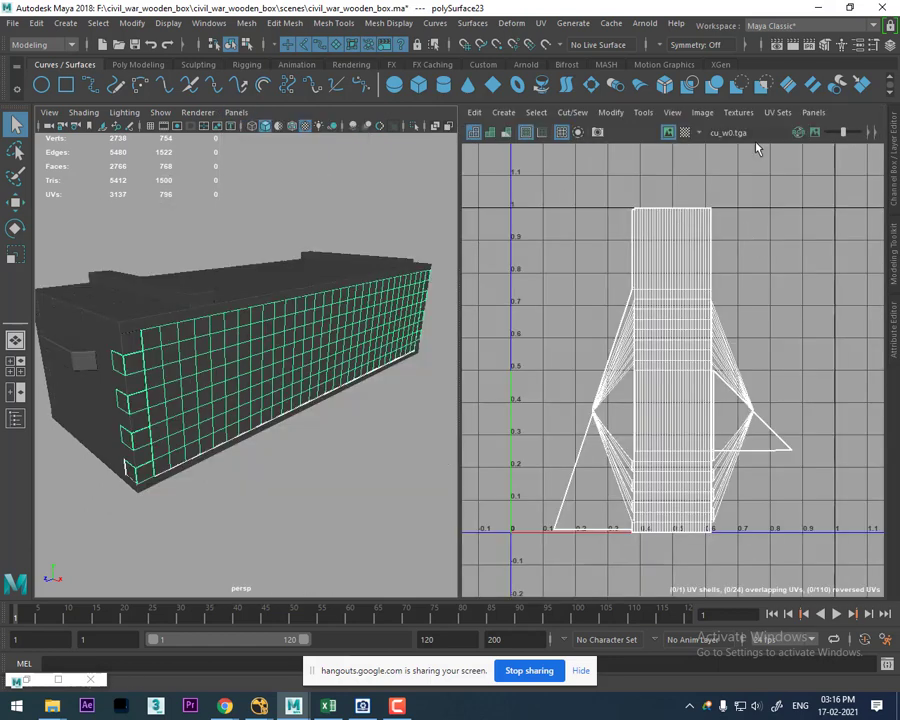
left_click(813, 112)
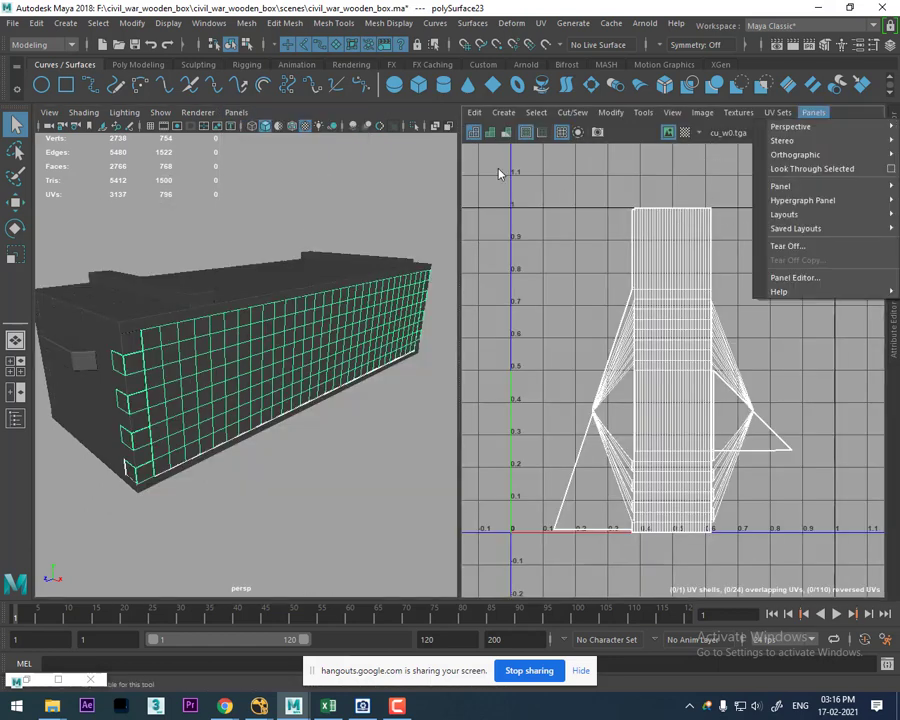
left_click(624, 342)
Step: Select the top lid plank instead of the side plank
left_click(288, 448)
mouse_move(288, 448)
left_mouse_down("alt")
mouse_move(281, 295)
mouse_move(306, 298)
mouse_move(291, 312)
mouse_move(333, 331)
left_mouse_up("alt")
left_click(272, 324)
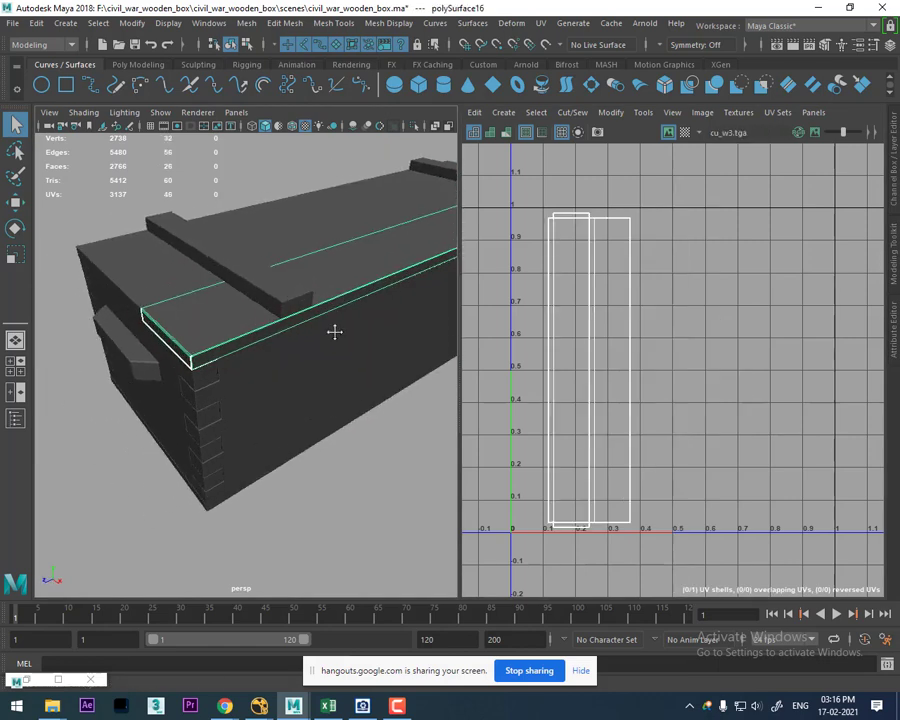
Step: Restore the crate photo viewer as a smaller window placed beside the Maya views
left_click(365, 706)
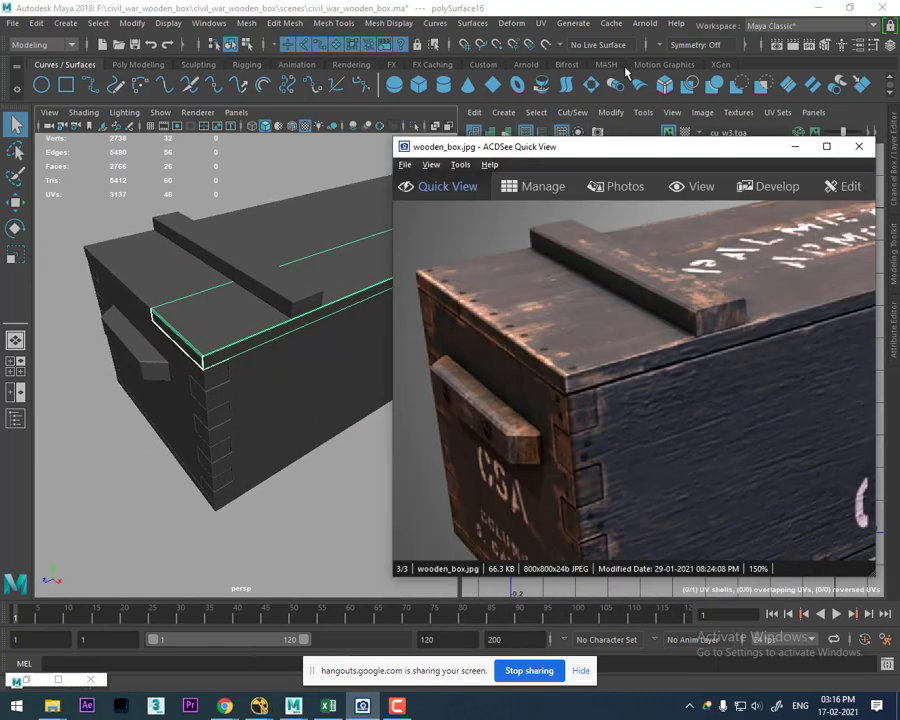
mouse_move(640, 160)
left_mouse_down()
mouse_move(492, 201)
mouse_move(617, 134)
left_mouse_up()
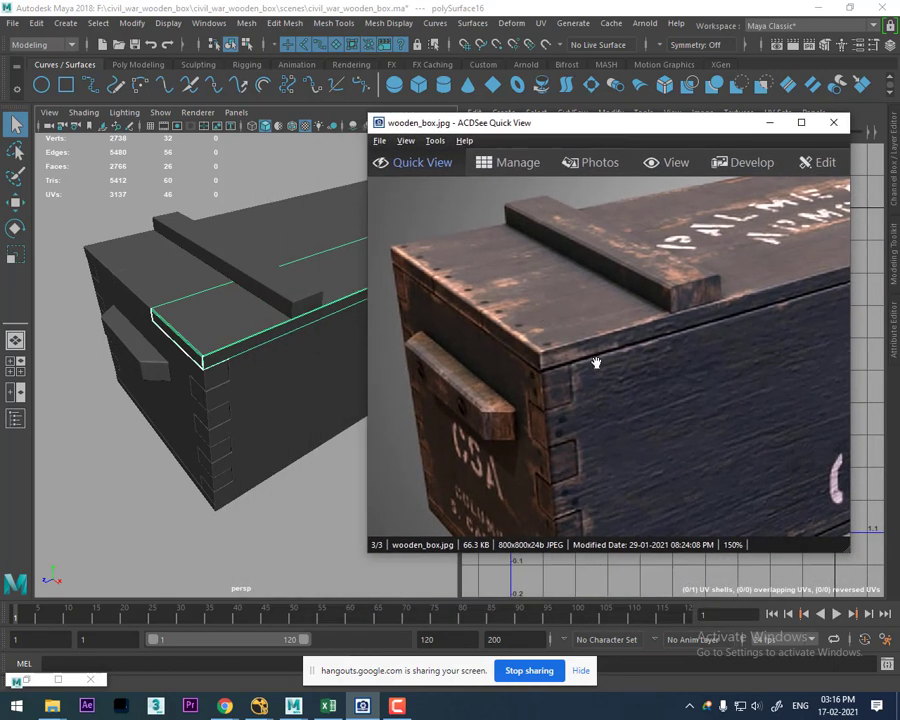
mouse_move(663, 140)
left_mouse_down()
mouse_move(335, 261)
mouse_move(191, 199)
mouse_move(165, 219)
left_mouse_up()
mouse_move(349, 636)
left_mouse_down()
mouse_move(341, 585)
mouse_move(280, 550)
left_mouse_up()
scroll(227, 450, "down", 2)
scroll(146, 388, "down", 1)
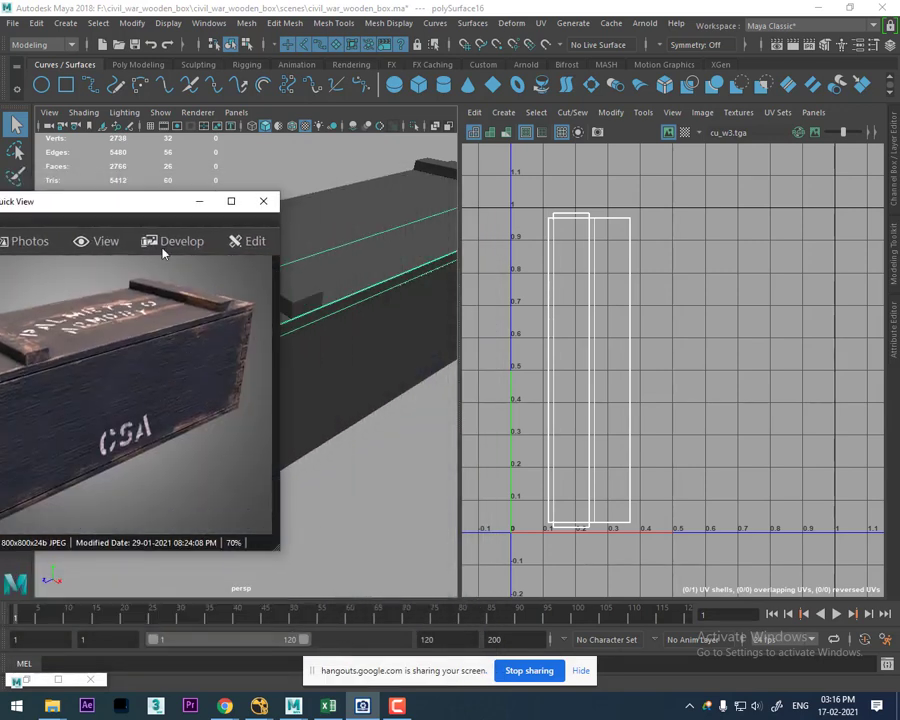
mouse_move(156, 208)
left_mouse_down()
mouse_move(172, 195)
mouse_move(208, 117)
mouse_move(335, 455)
mouse_move(342, 448)
left_mouse_up()
mouse_move(258, 338)
left_mouse_down("alt")
mouse_move(271, 323)
mouse_move(291, 334)
left_mouse_up("alt")
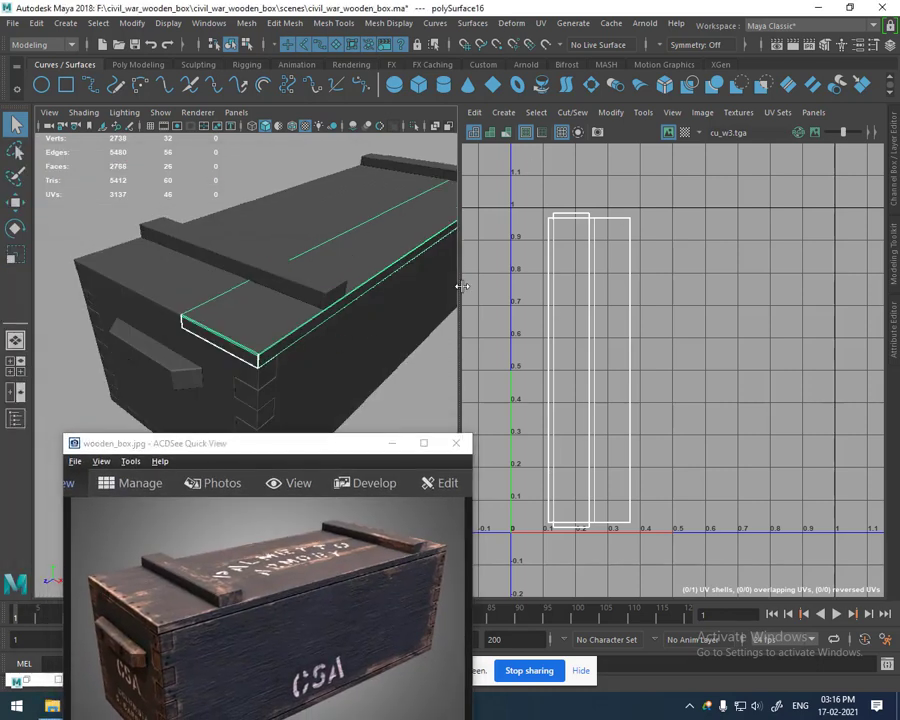
Step: Apply an Automatic UV projection to the plank and frame it in the view
left_click(540, 23)
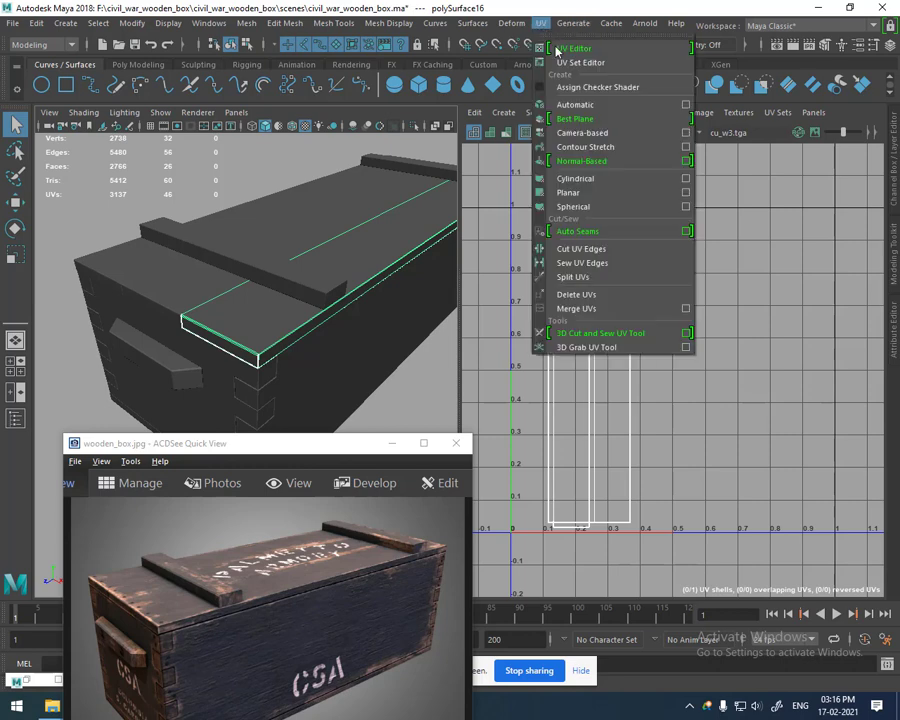
left_click(584, 105)
left_click_drag(258, 246, 227, 237, "alt")
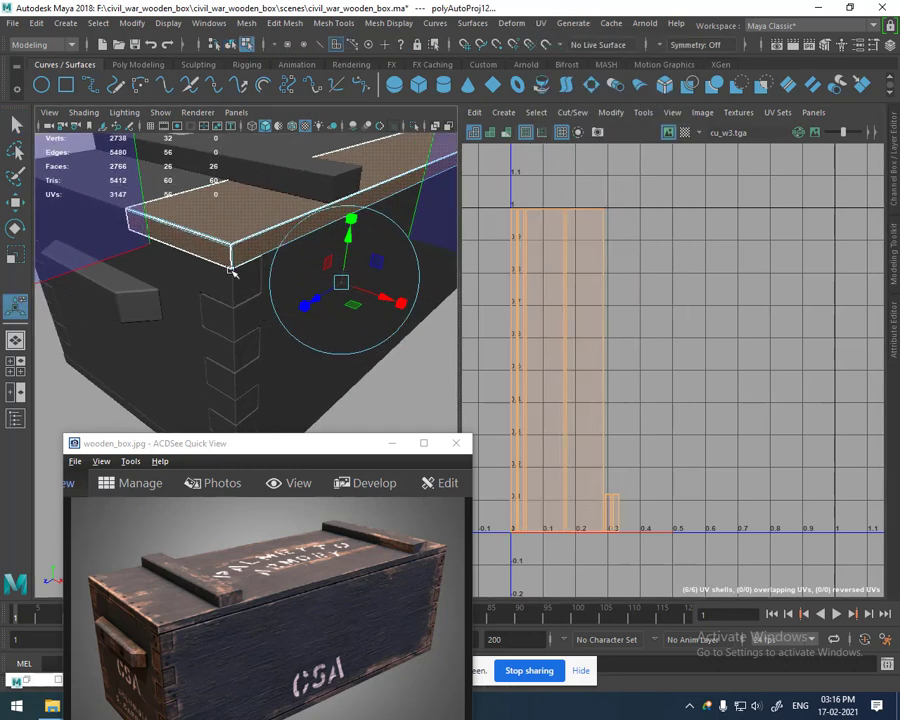
right_click_drag(227, 237, 297, 217)
scroll(276, 249, "up", 3)
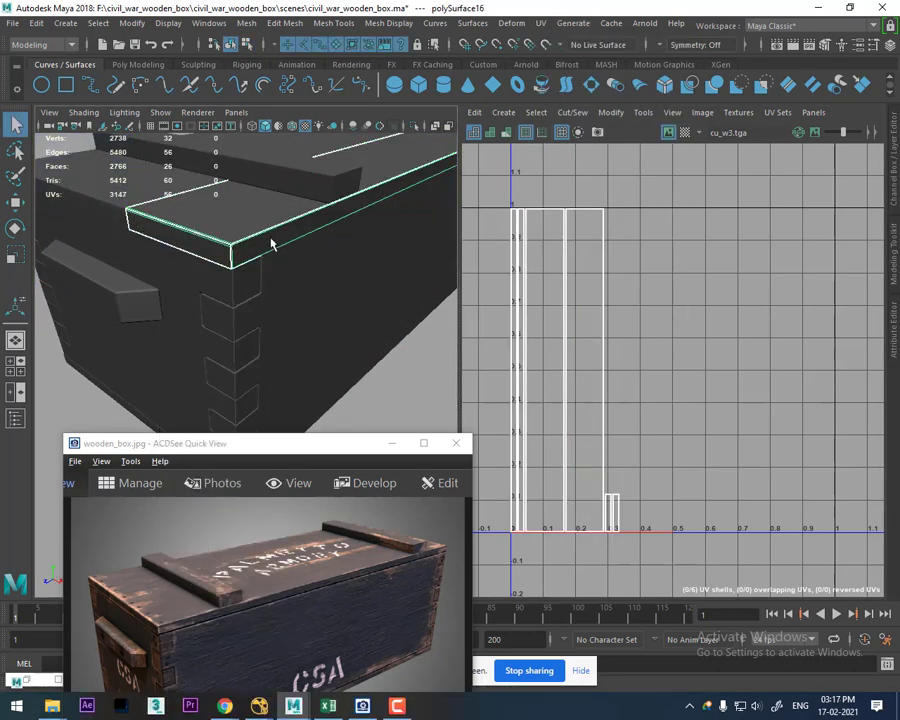
key("f")
mouse_move(300, 270)
left_mouse_down("alt")
mouse_move(297, 430)
mouse_move(744, 248)
left_mouse_up("alt")
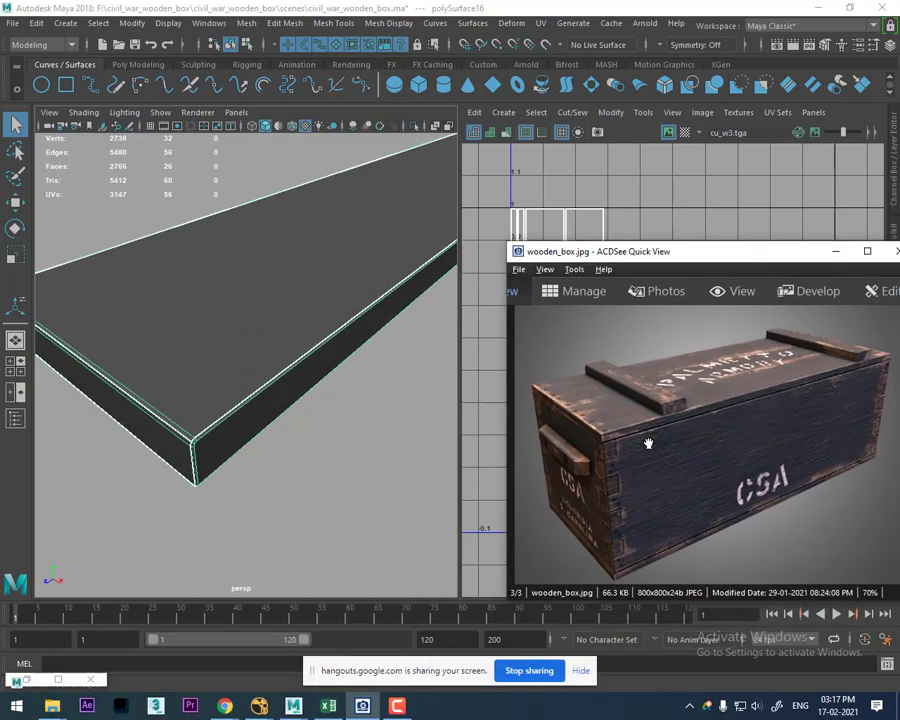
scroll(648, 443, "up", 3)
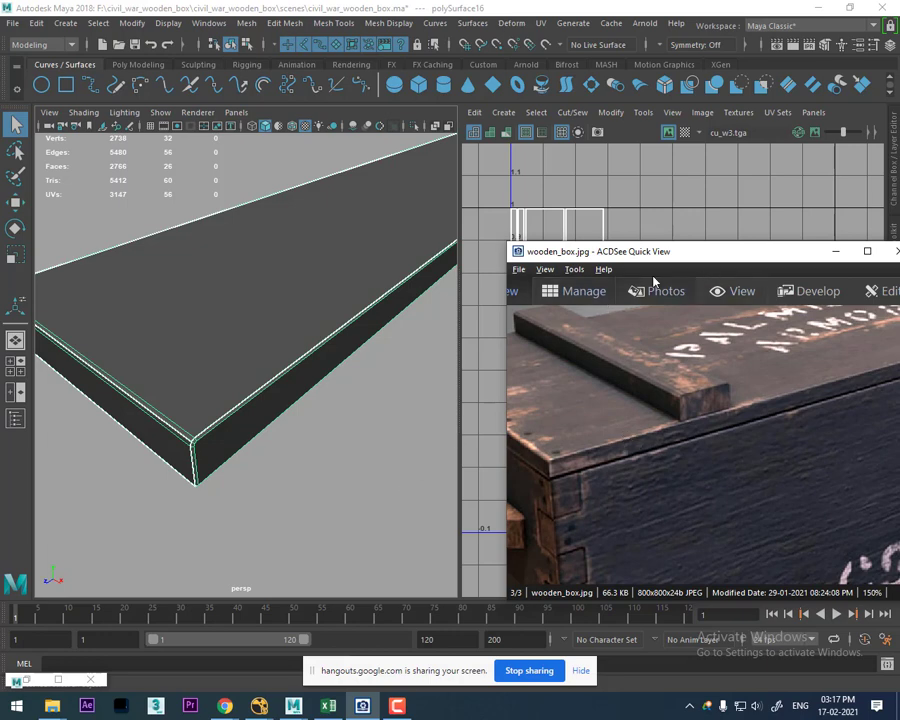
Step: Select the plank's long top edge in edge mode
left_click_drag(679, 261, 402, 516)
scroll(268, 340, "up", 2)
scroll(268, 340, "up", 2)
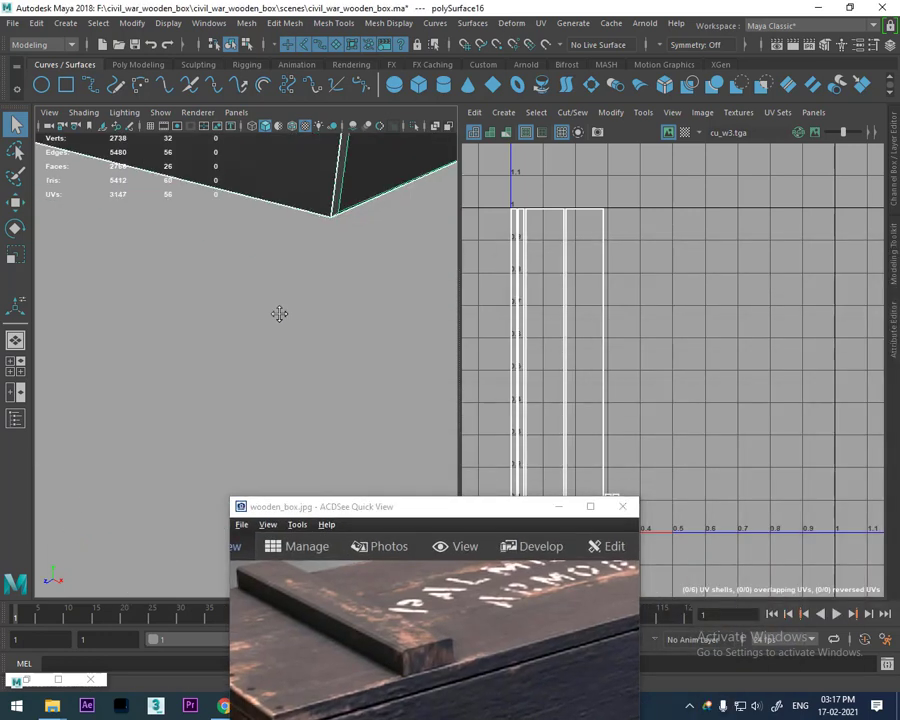
scroll(266, 340, "up", 2)
scroll(266, 340, "down", 2)
right_click_drag(264, 300, 272, 232)
left_click(278, 338)
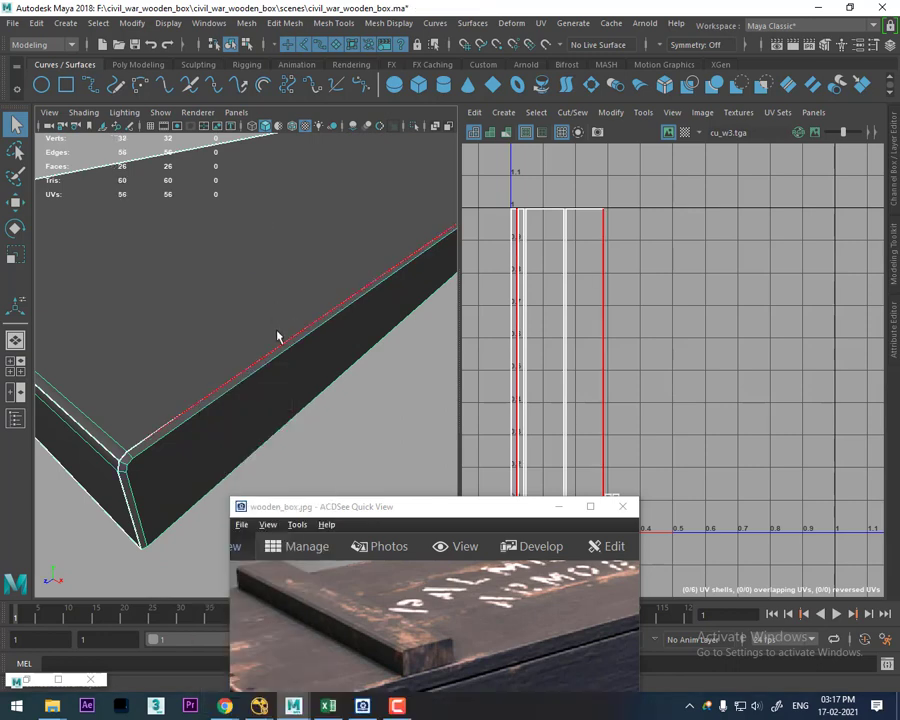
left_click(278, 354)
Step: Move and Sew the UV shells along that long top edge
mouse_move(574, 374)
middle_mouse_down("alt")
mouse_move(630, 302)
mouse_move(627, 254)
middle_mouse_up("alt")
right_click(700, 361, "shift")
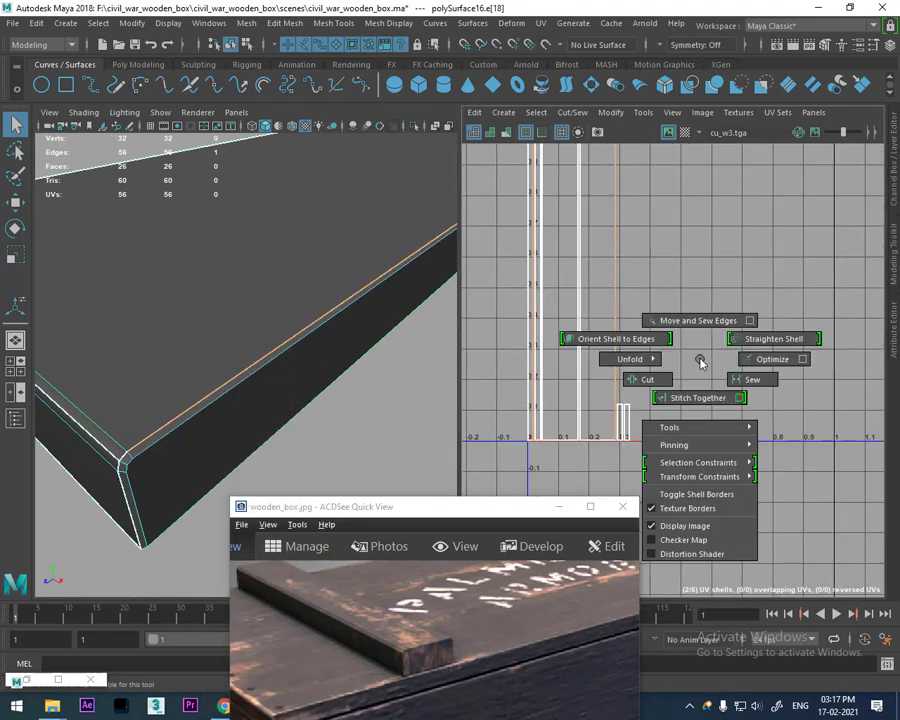
right_click_drag(700, 361, 701, 268, "shift")
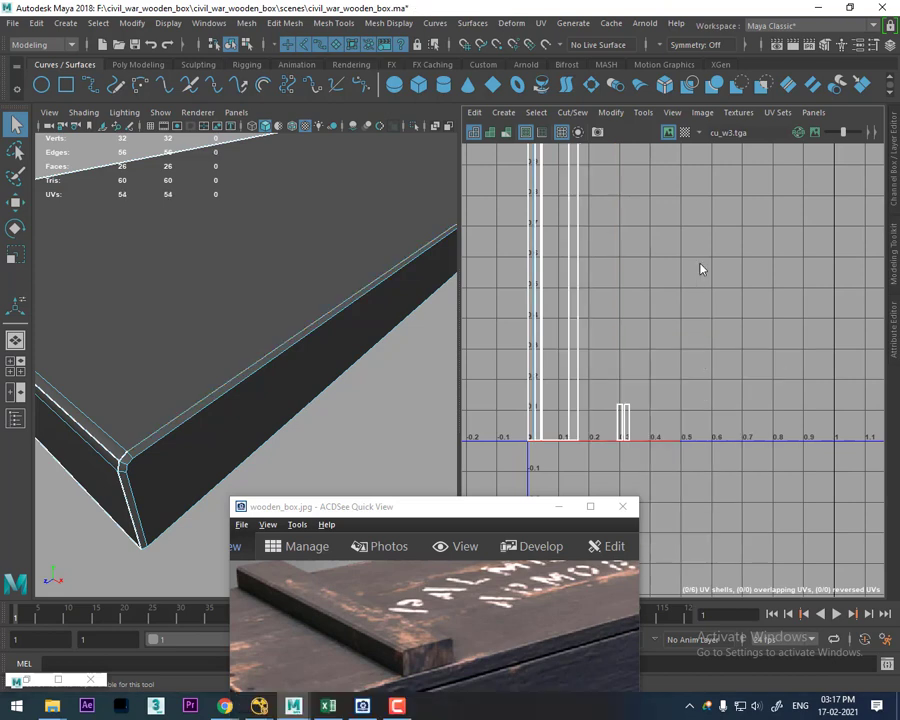
middle_click_drag(643, 406, 470, 394, "alt")
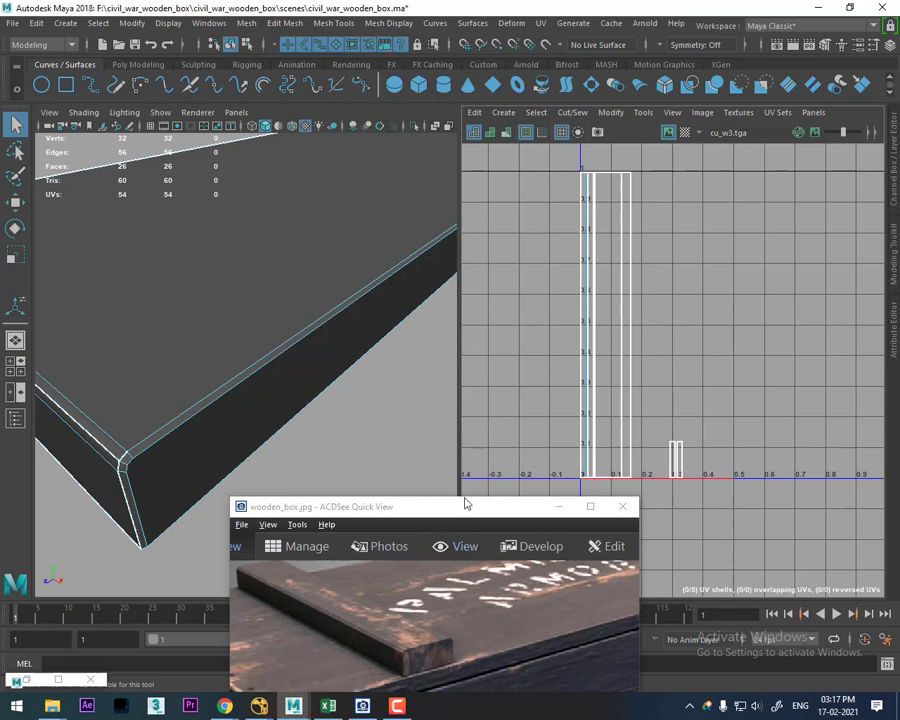
Step: Stitch Together the shells along the long top edge, dropping the UV count from 54 to 52
left_click_drag(465, 503, 575, 264)
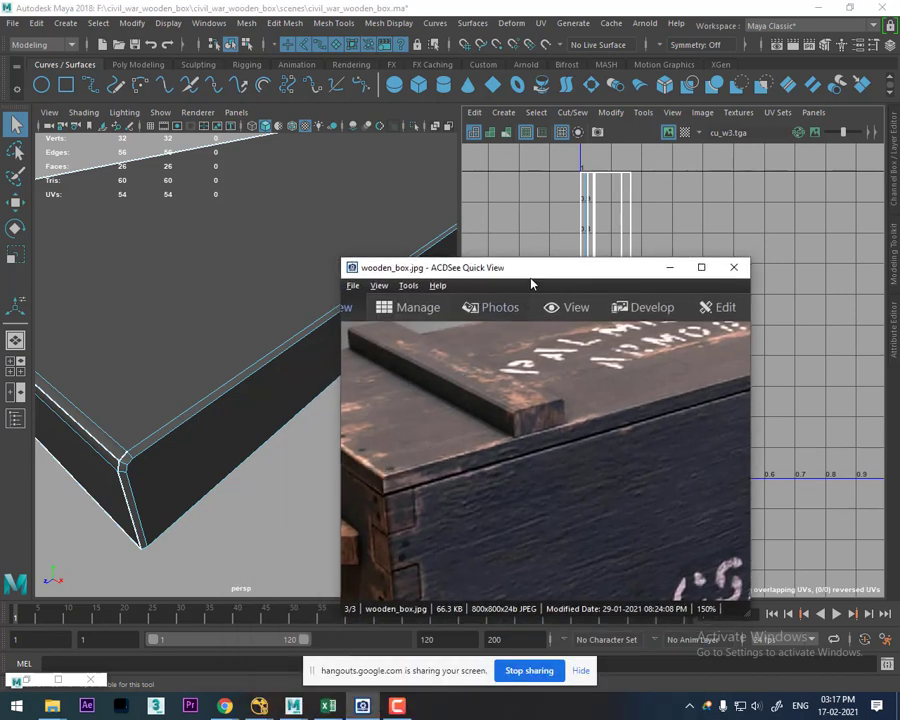
left_click_drag(531, 284, 588, 434)
left_click_drag(208, 444, 240, 444, "alt")
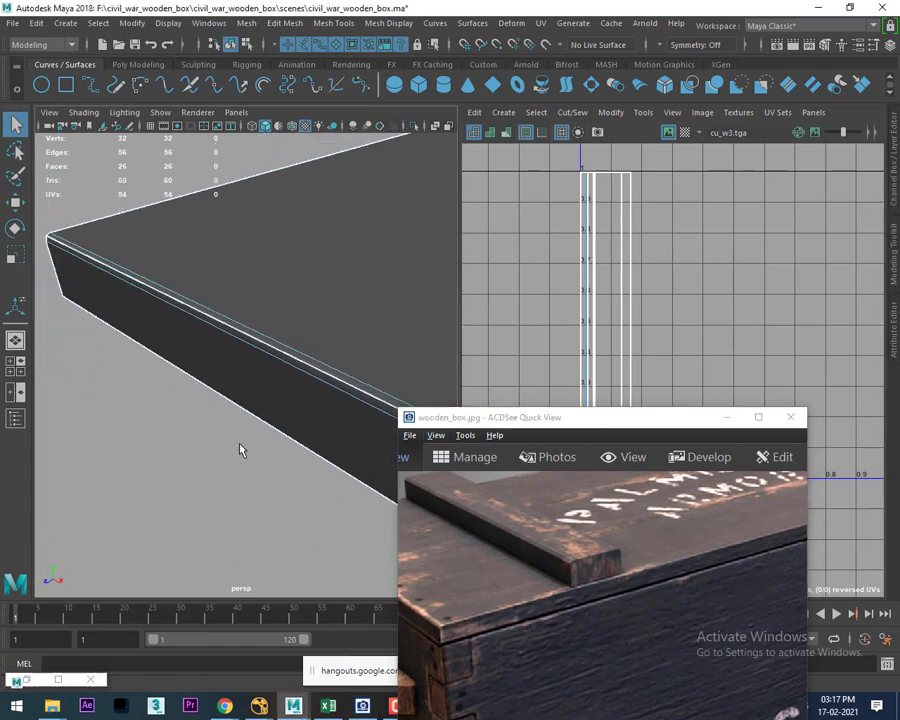
left_click(267, 346)
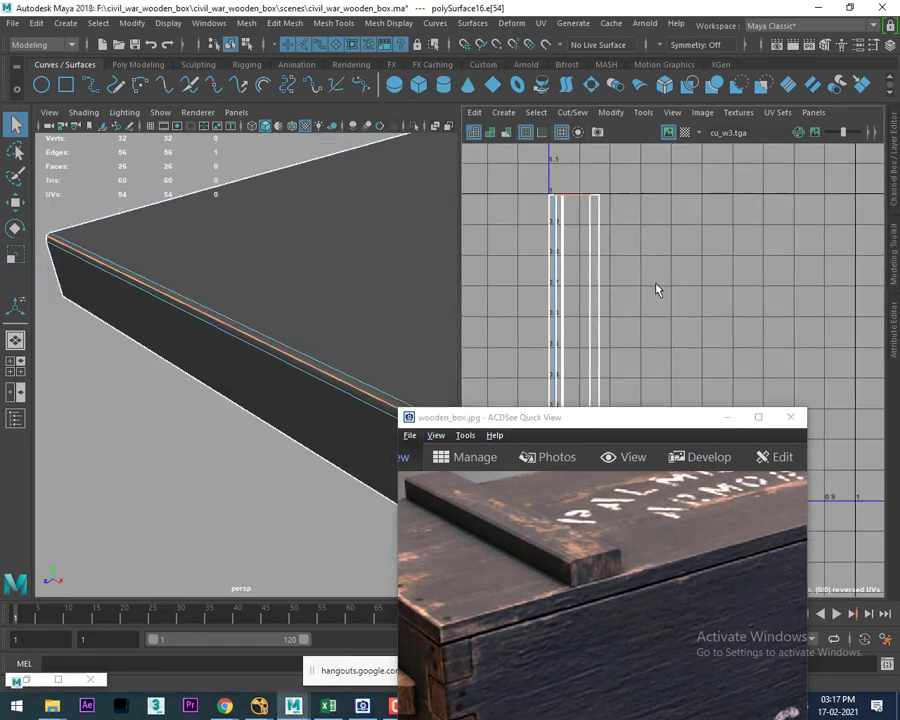
right_click_drag(656, 290, 653, 321, "shift")
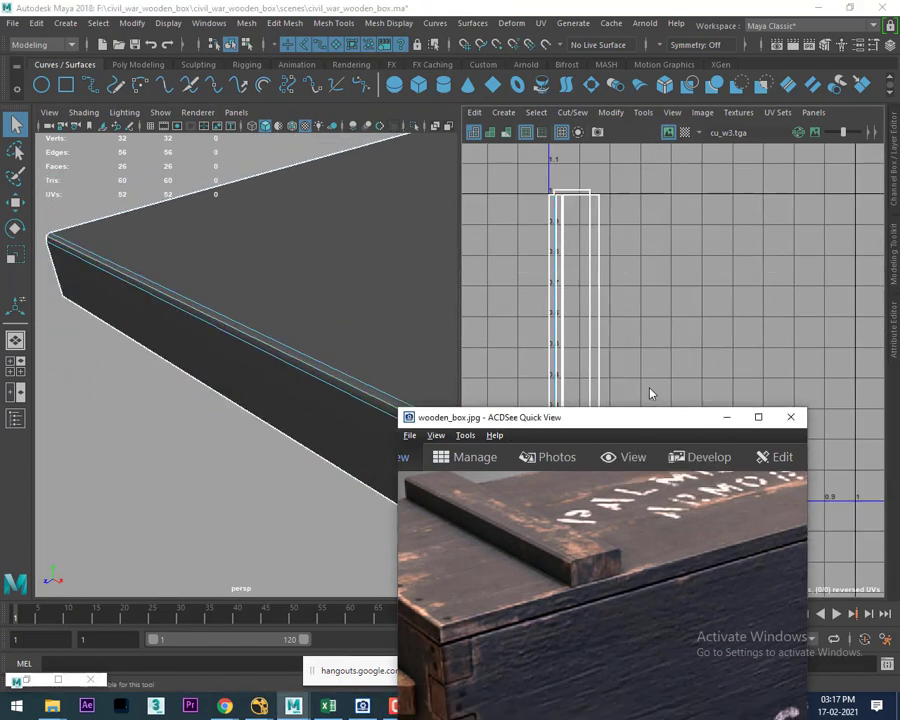
left_click_drag(650, 417, 246, 483)
scroll(605, 420, "up", 3)
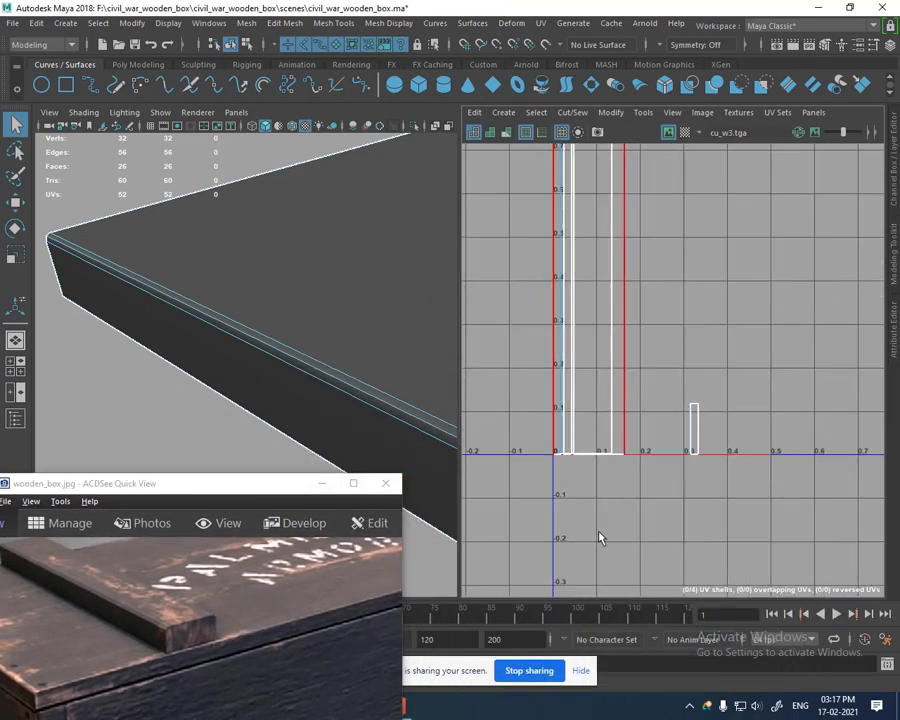
Step: Try sewing a small shell near the origin, then undo the unwanted attachment
left_click(587, 455)
right_click_drag(609, 416, 604, 352, "shift")
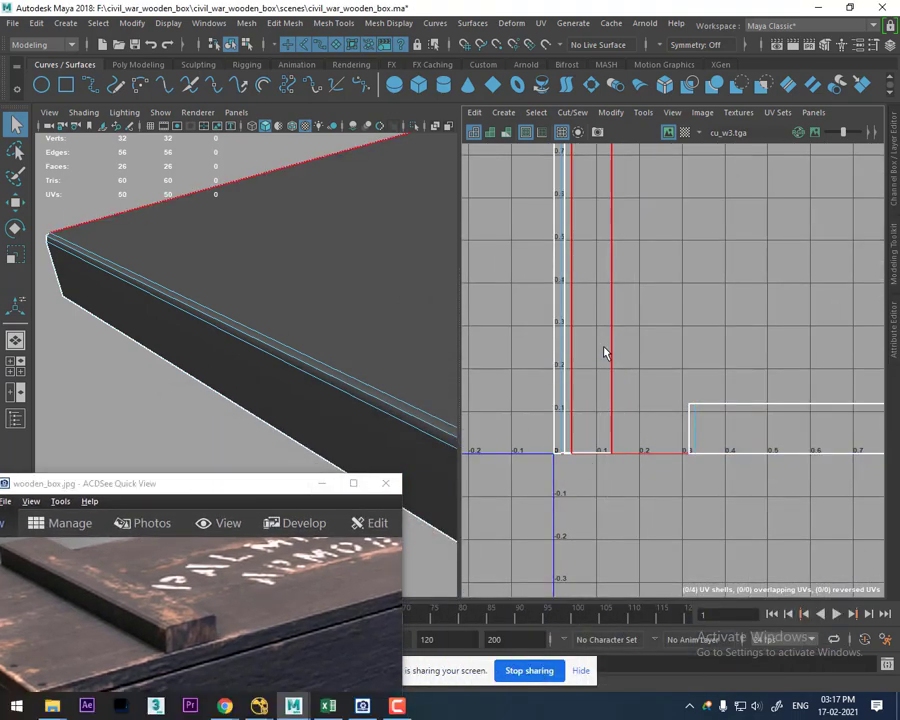
middle_click_drag(604, 352, 609, 498, "alt")
scroll(620, 410, "down", 2)
left_click(686, 391)
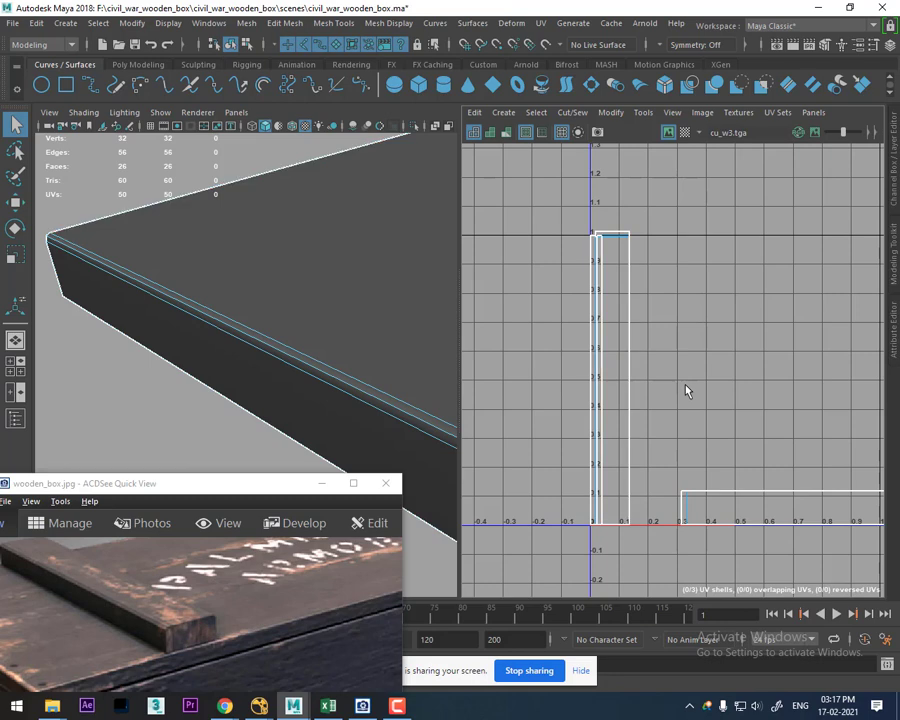
key("ctrl+z")
scroll(680, 394, "up", 2)
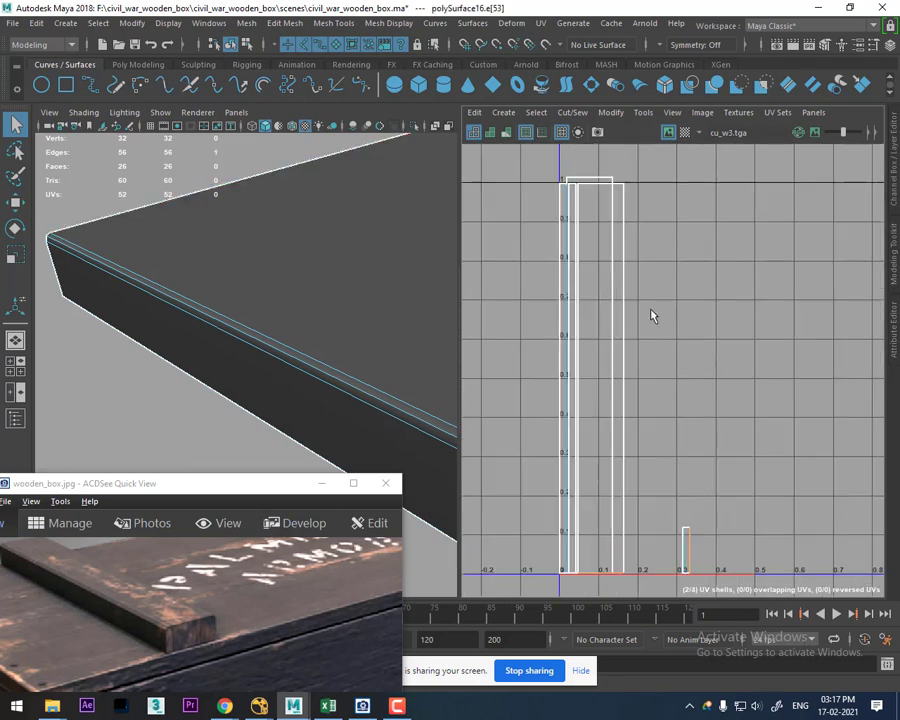
left_click(656, 216)
Step: Select whole UV shells, moving the right shell out of the way and the left shell about 0.1 right
left_click(625, 187)
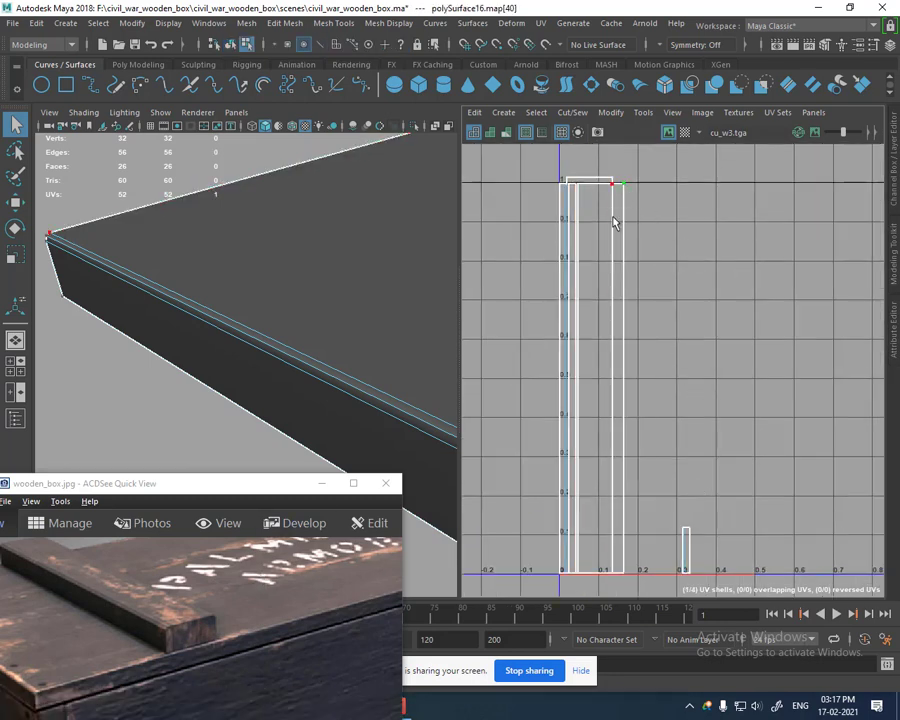
right_click_drag(613, 221, 678, 237, "ctrl")
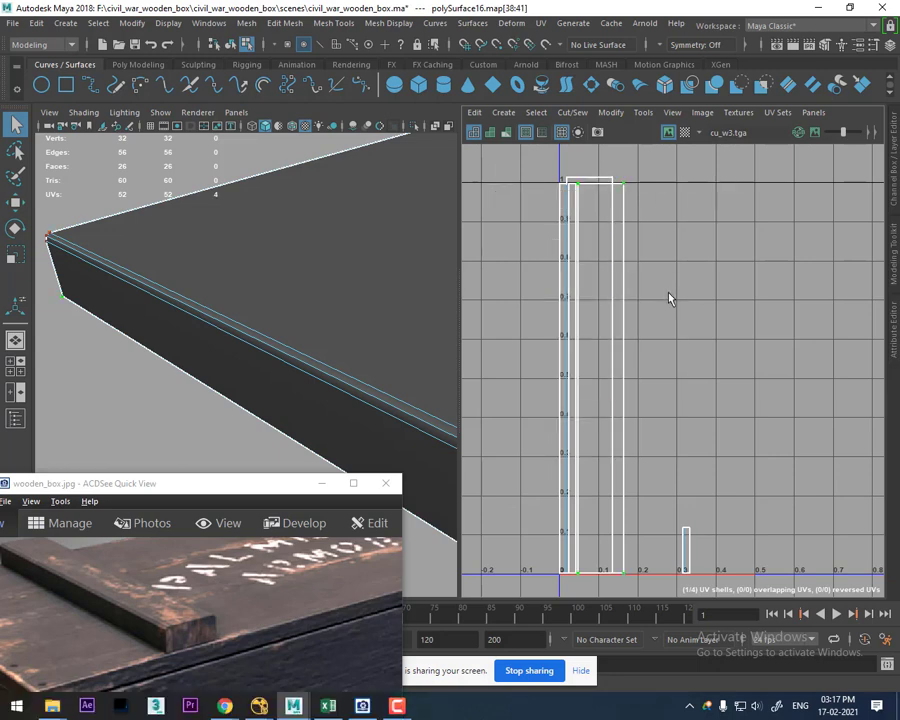
key("w")
mouse_move(685, 378)
left_mouse_down()
mouse_move(851, 376)
mouse_move(831, 358)
left_mouse_up()
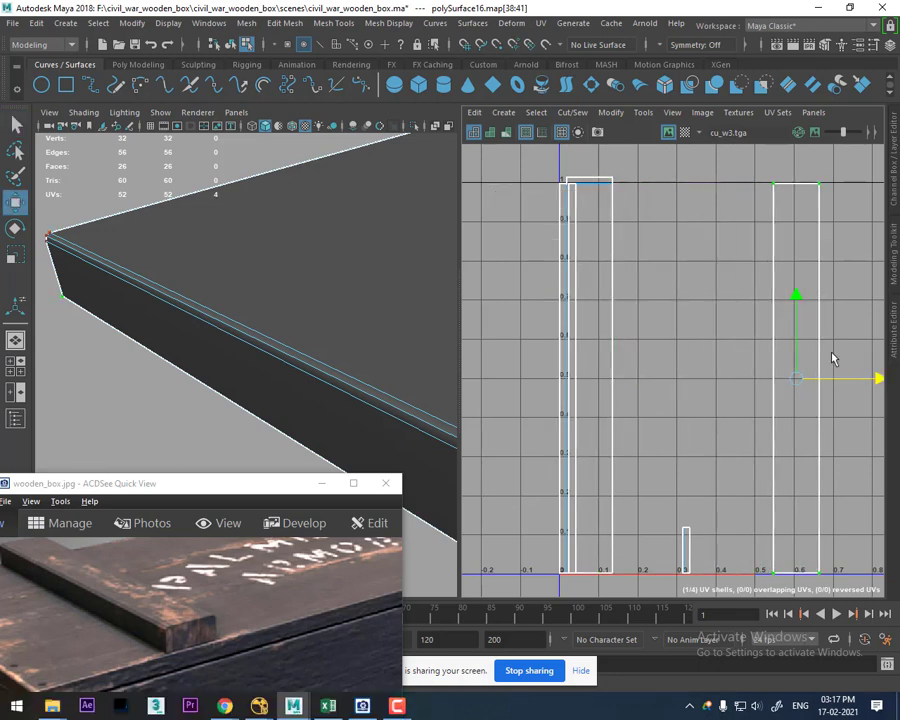
left_click_drag(621, 200, 555, 172)
right_click_drag(623, 251, 680, 293, "ctrl")
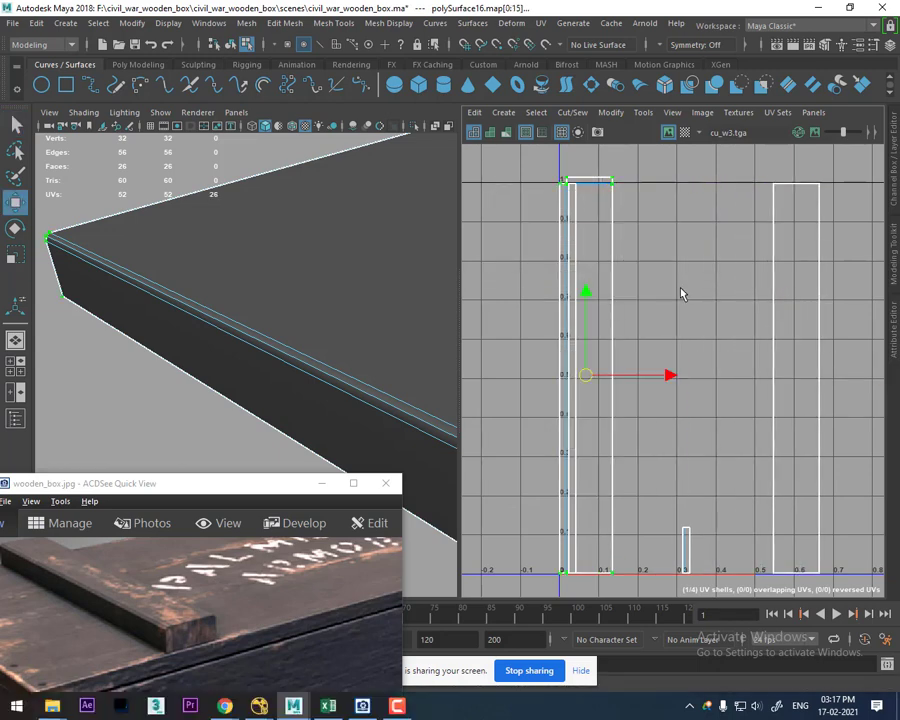
left_click_drag(668, 376, 708, 374)
middle_click_drag(639, 453, 612, 296, "alt")
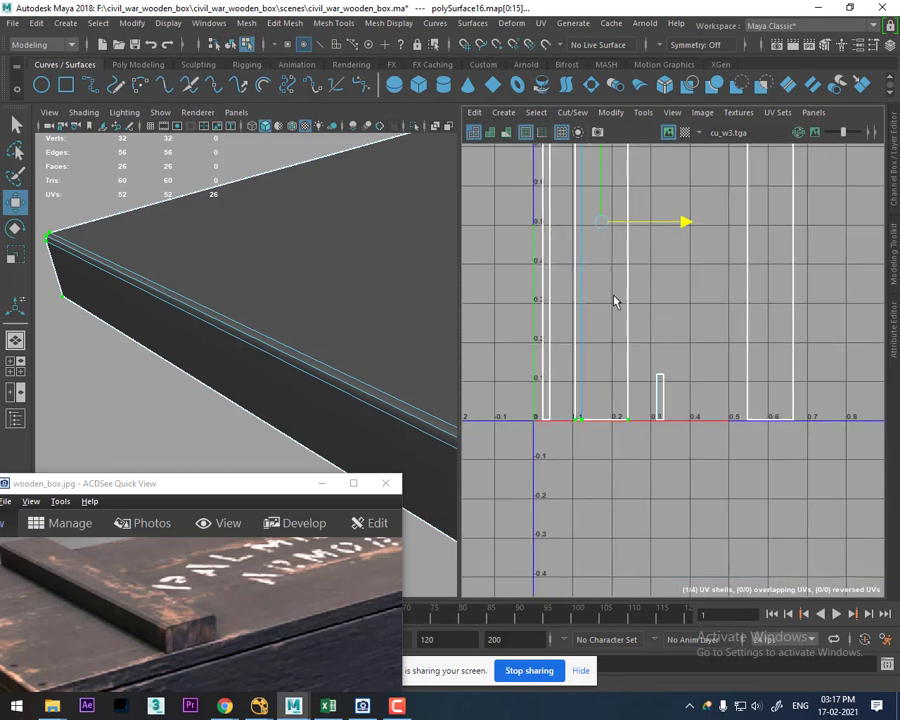
Step: Move and Sew the remaining seam edges until the plank is one 46-UV strip
left_click_drag(607, 374, 603, 466)
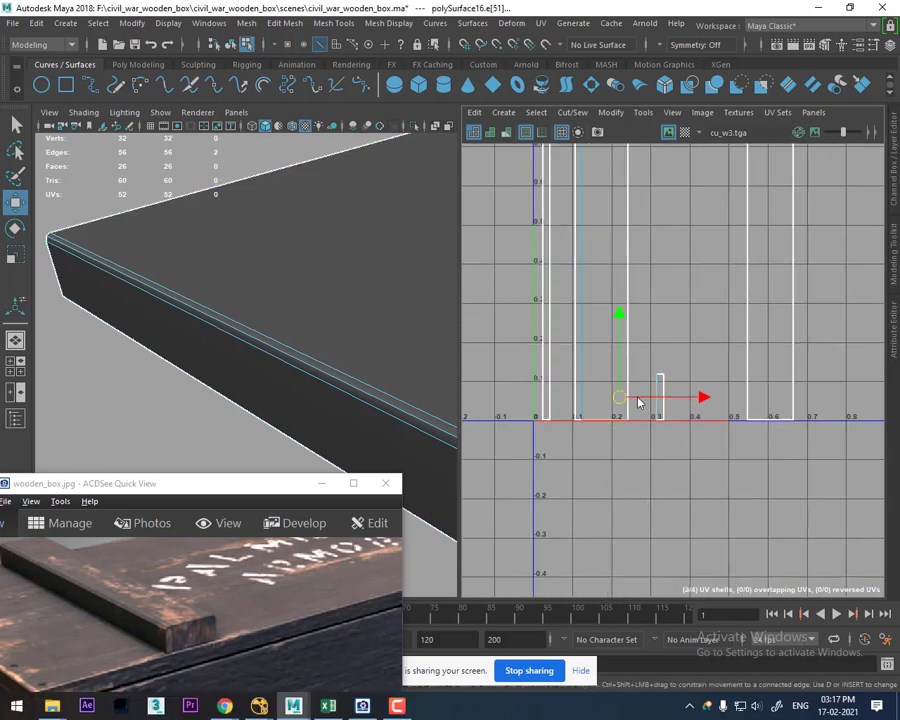
left_click(624, 317)
middle_click_drag(624, 317, 610, 452, "alt")
left_click(576, 340)
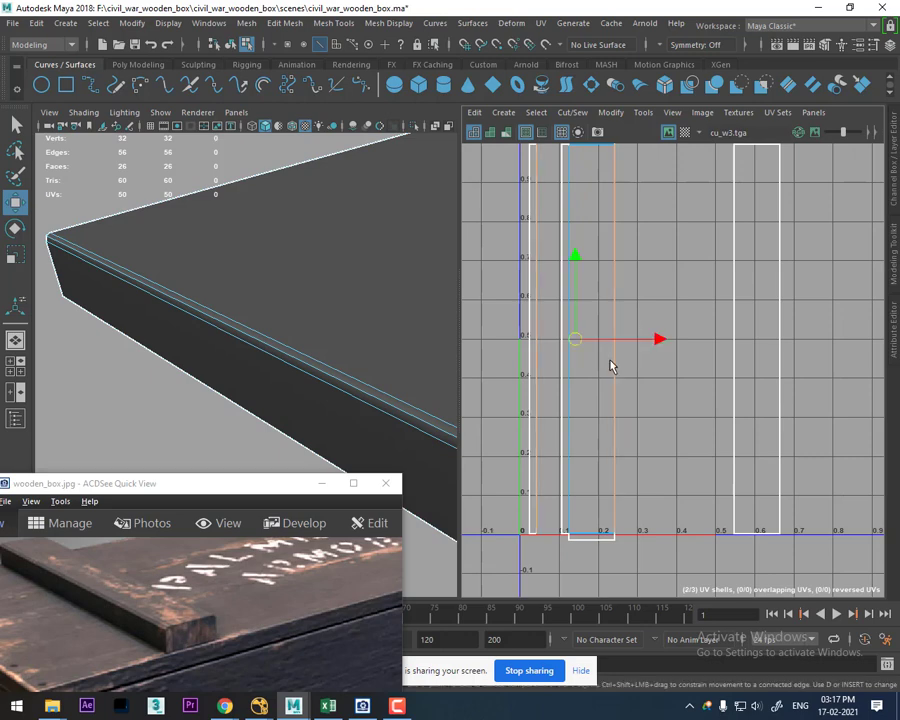
right_click_drag(687, 357, 641, 155, "shift")
left_click(619, 305)
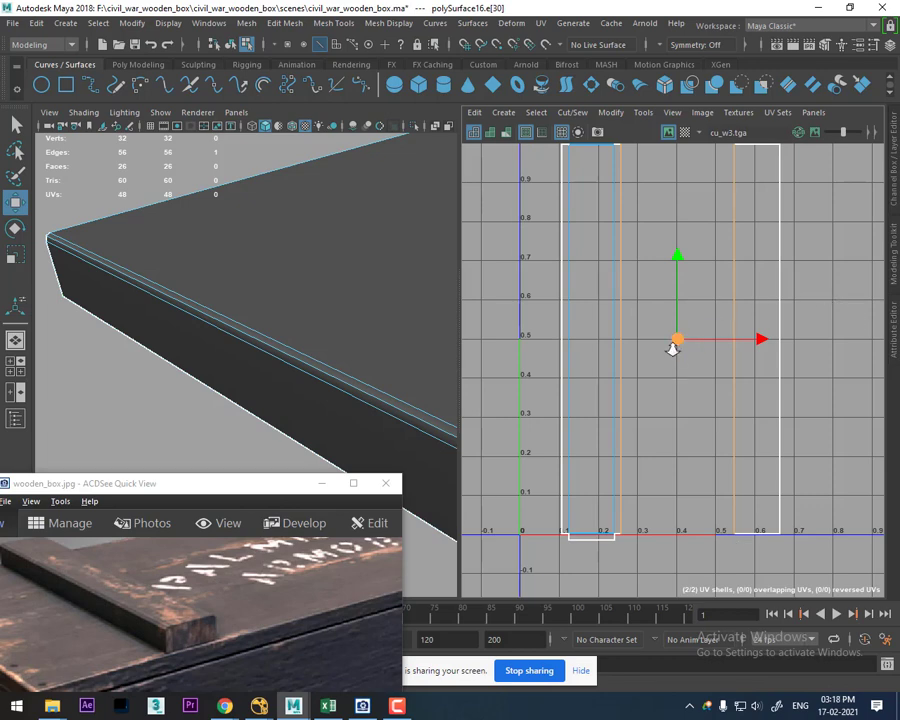
right_click_drag(684, 414, 709, 238, "shift")
key("f")
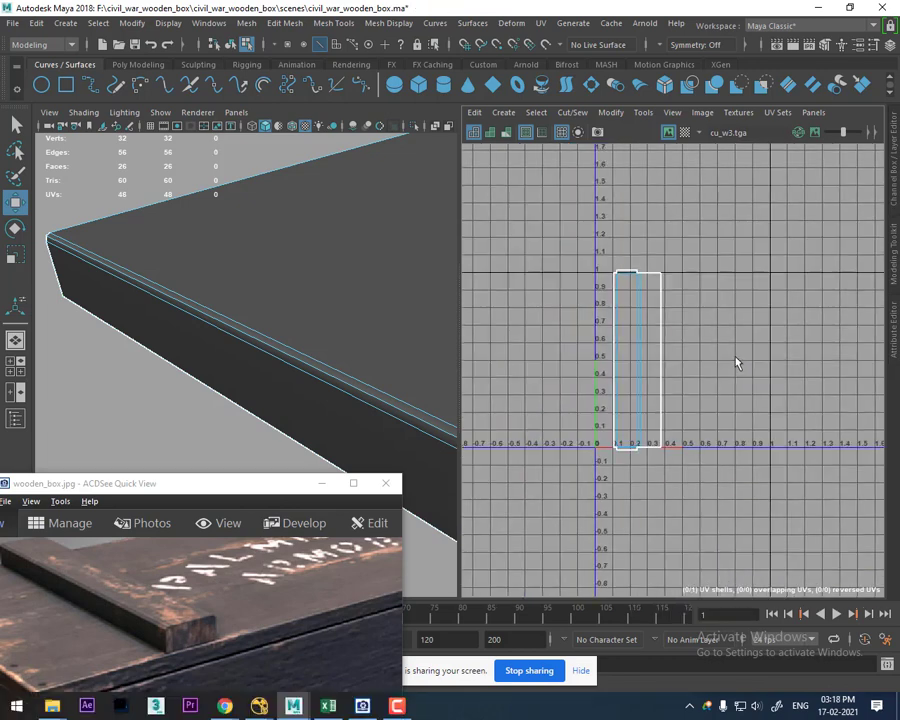
Step: Exit Isolate Select to show the rest of the crate again
left_click_drag(325, 408, 229, 317, "alt")
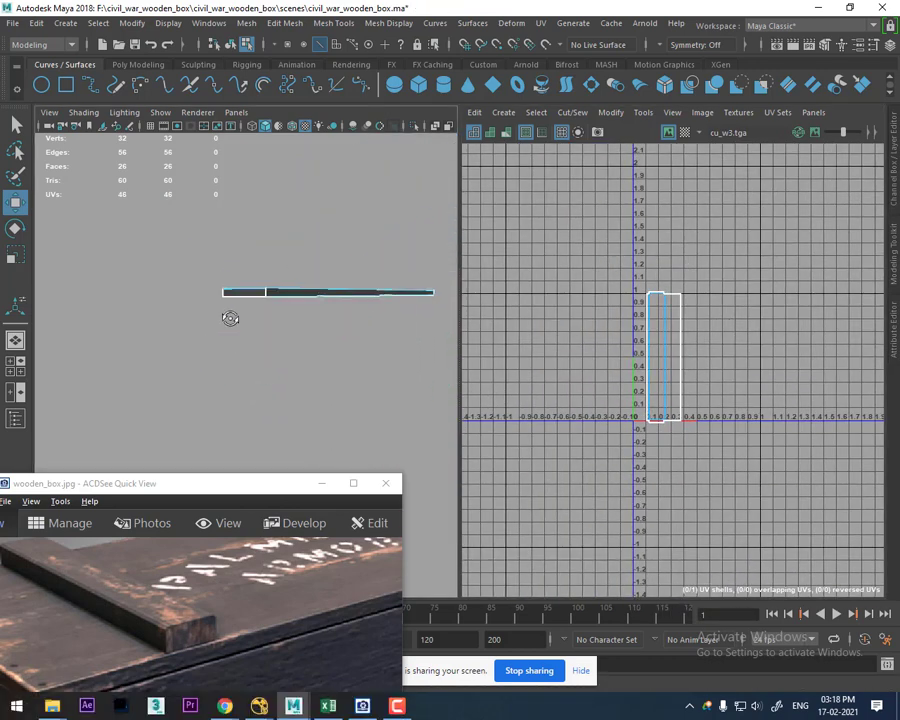
mouse_move(249, 497)
left_mouse_down()
mouse_move(141, 270)
mouse_move(695, 226)
mouse_move(695, 305)
mouse_move(687, 309)
left_mouse_up()
mouse_move(208, 406)
left_mouse_down("alt")
mouse_move(292, 382)
mouse_move(243, 346)
left_mouse_up("alt")
key("ctrl+1")
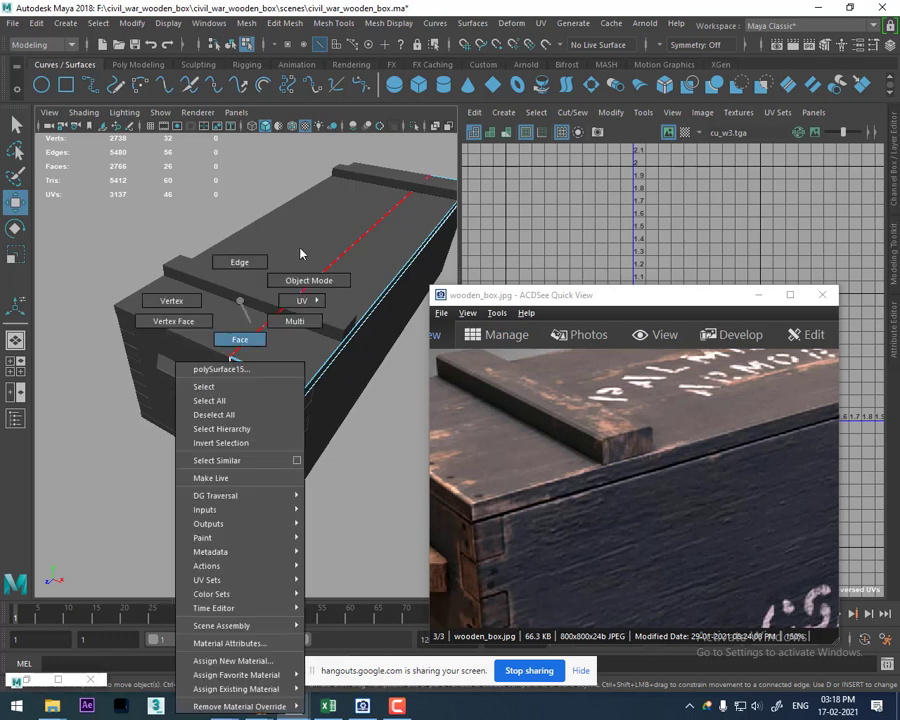
Step: Select the three crate-top planks and isolate them
right_click_drag(243, 340, 310, 334)
mouse_move(232, 349)
left_mouse_down("alt")
mouse_move(296, 354)
mouse_move(306, 366)
mouse_move(206, 372)
mouse_move(250, 354)
left_mouse_up("alt")
left_click(192, 310, "shift")
left_click(134, 272, "shift")
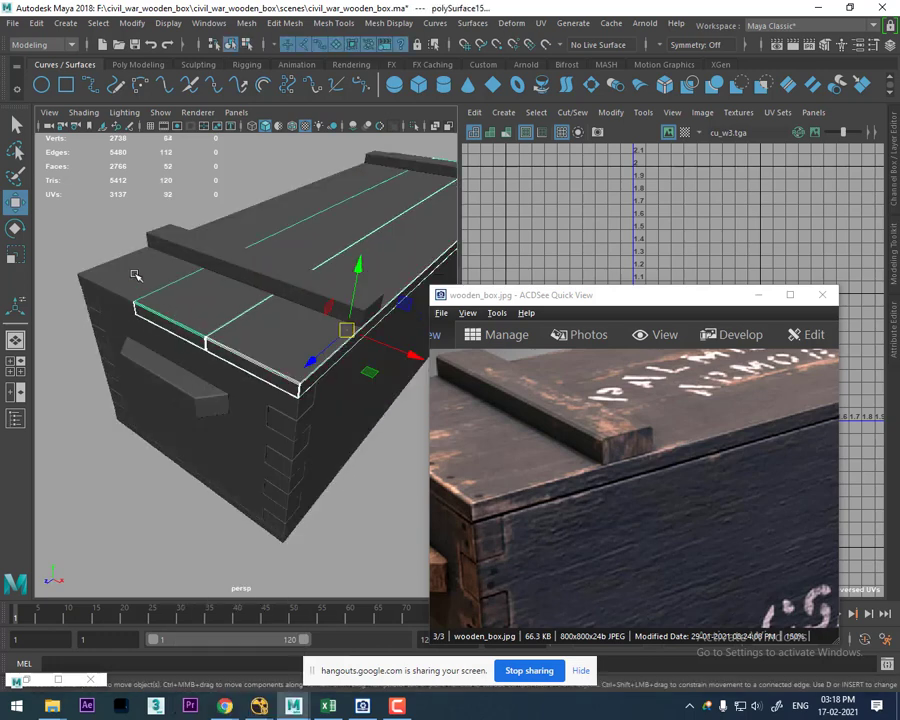
left_click(214, 314, "shift")
key("ctrl+1")
mouse_move(250, 444)
left_mouse_down("alt")
mouse_move(230, 432)
mouse_move(238, 464)
left_mouse_up("alt")
Step: Select the front, middle and back planks in turn to inspect each UV layout
mouse_move(686, 330)
left_mouse_down()
mouse_move(556, 403)
mouse_move(256, 486)
left_mouse_up()
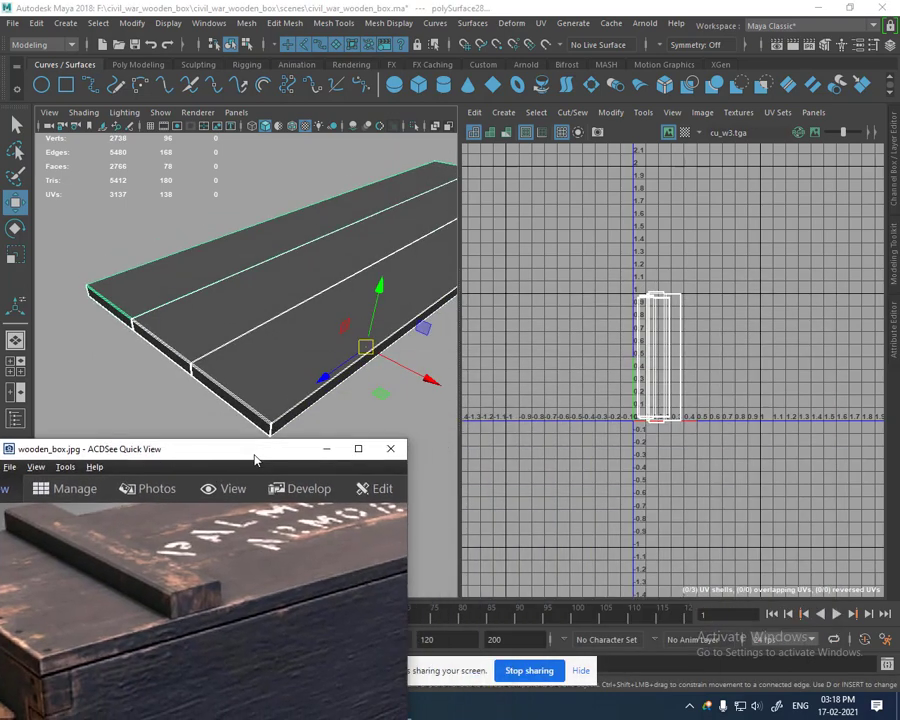
mouse_move(270, 395)
left_mouse_down("alt")
mouse_move(291, 377)
mouse_move(277, 335)
mouse_move(152, 368)
mouse_move(197, 357)
left_mouse_up("alt")
left_click(197, 357)
mouse_move(165, 238)
left_mouse_down("alt")
mouse_move(205, 220)
mouse_move(193, 167)
left_mouse_up("alt")
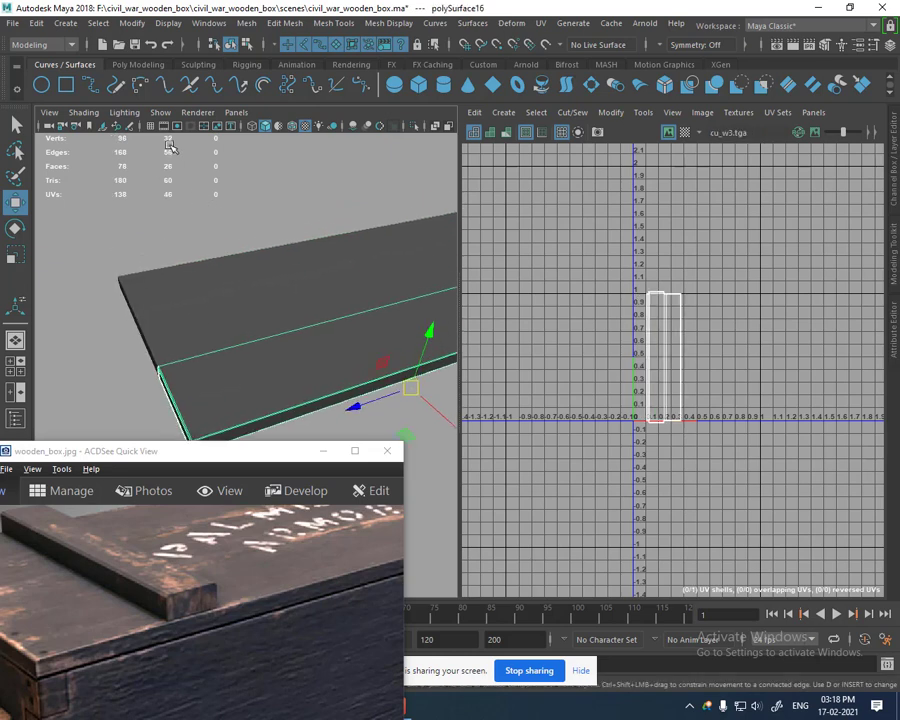
left_click(184, 314)
left_click(179, 274)
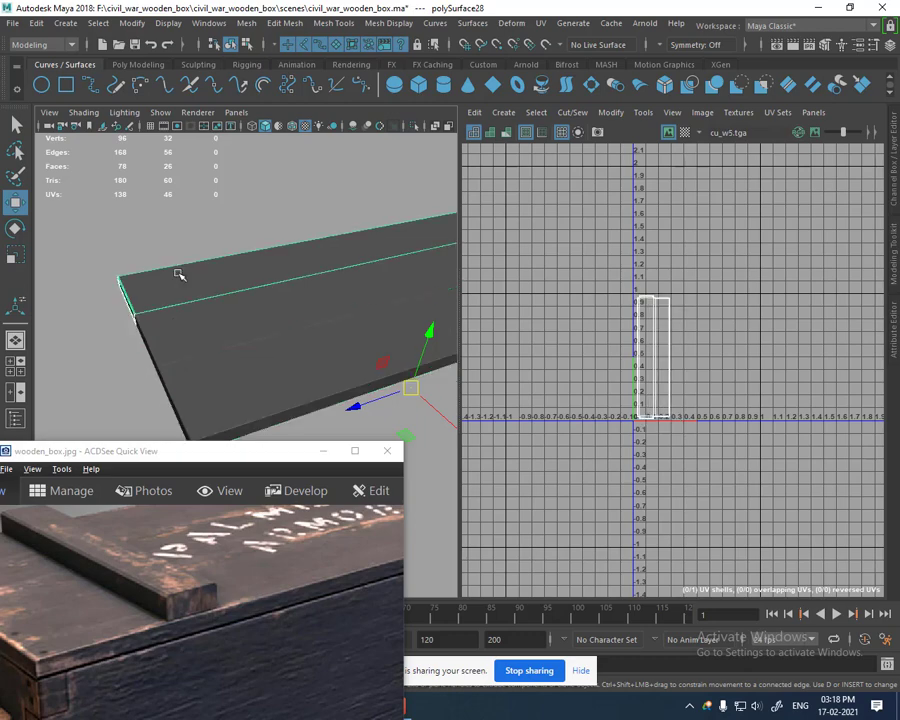
left_click(225, 401)
scroll(657, 360, "up", 3)
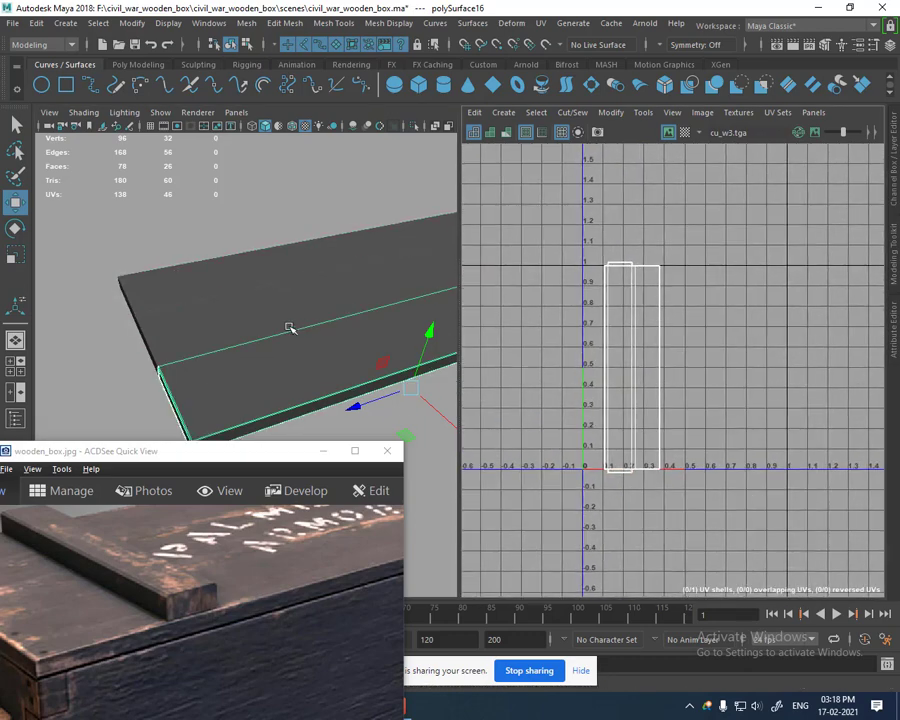
left_click_drag(290, 324, 276, 322, "alt")
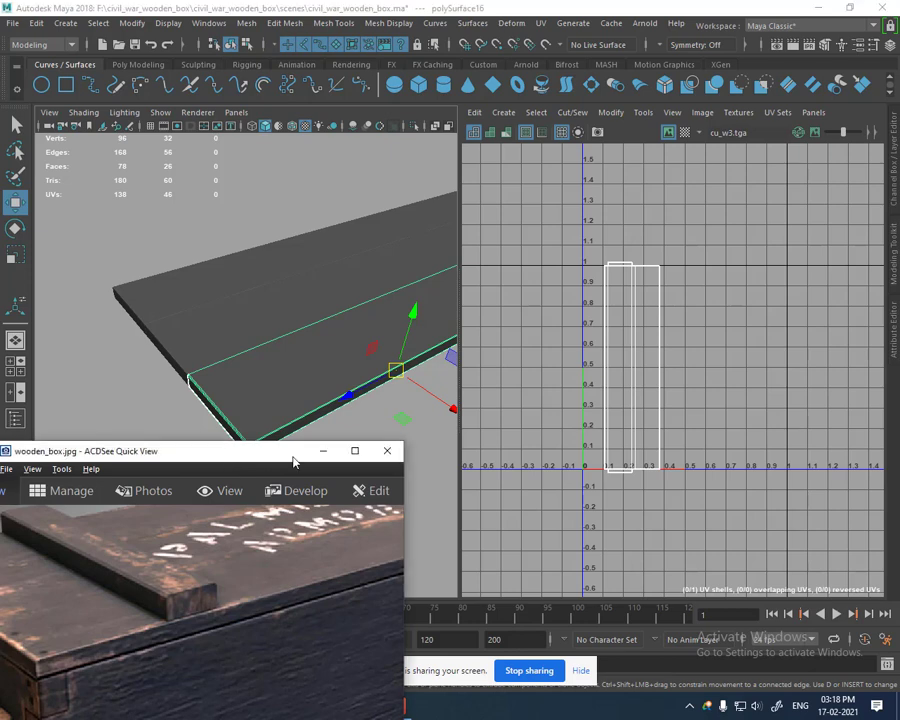
Step: Tuck the reference photo behind Maya and orbit the planks to a new angle
left_click_drag(229, 455, 620, 349)
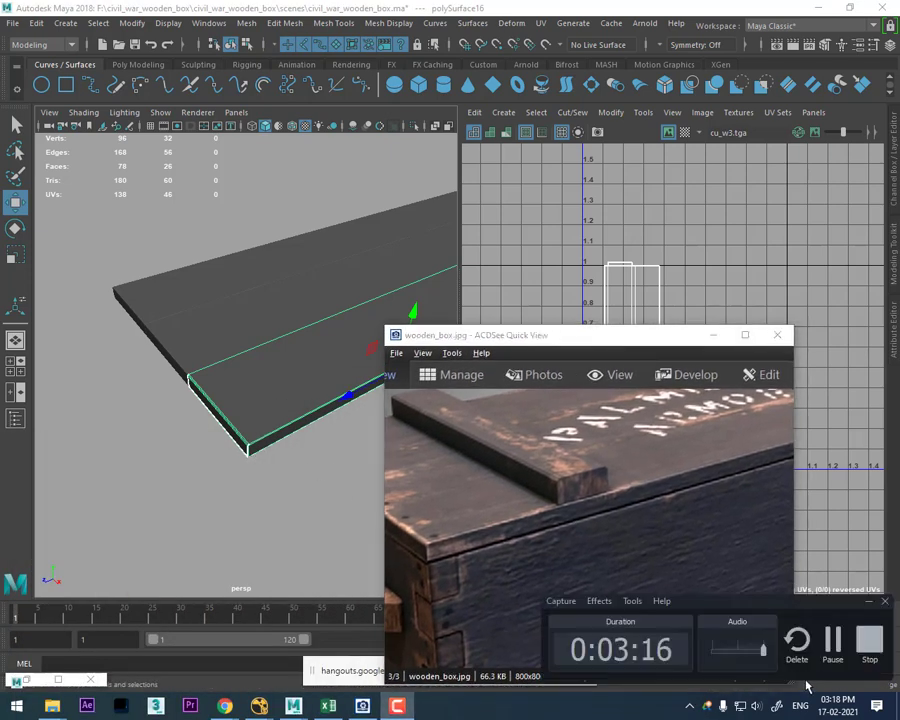
left_click(257, 442)
mouse_move(257, 442)
left_mouse_down("alt")
mouse_move(293, 464)
mouse_move(295, 424)
mouse_move(226, 301)
left_mouse_up("alt")
right_click_drag(226, 301, 228, 330)
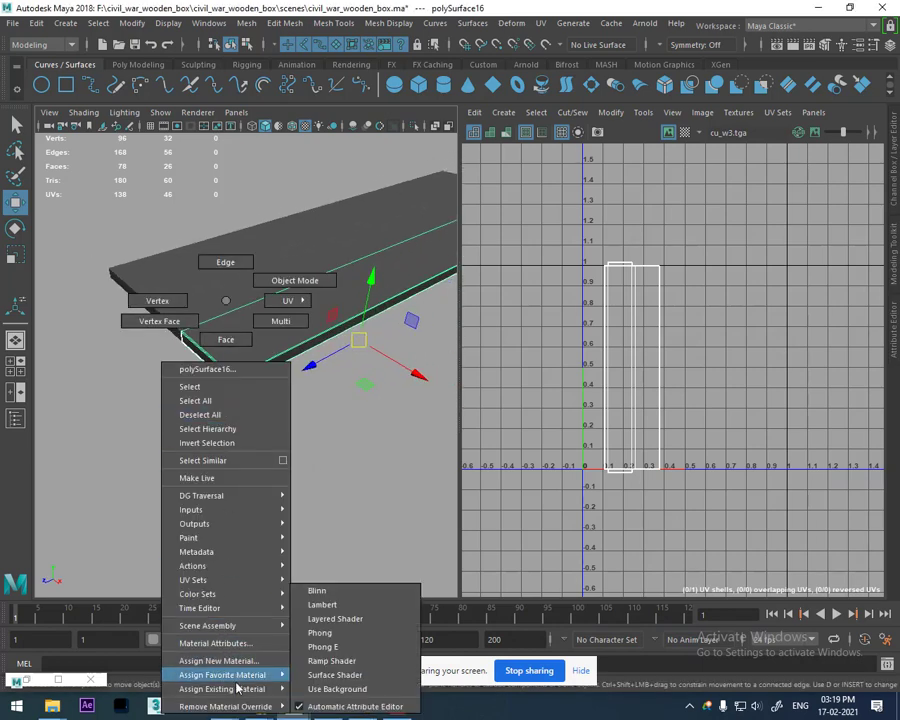
Step: Assign a new Lambert material to the plank and rename it checker
left_click(356, 603)
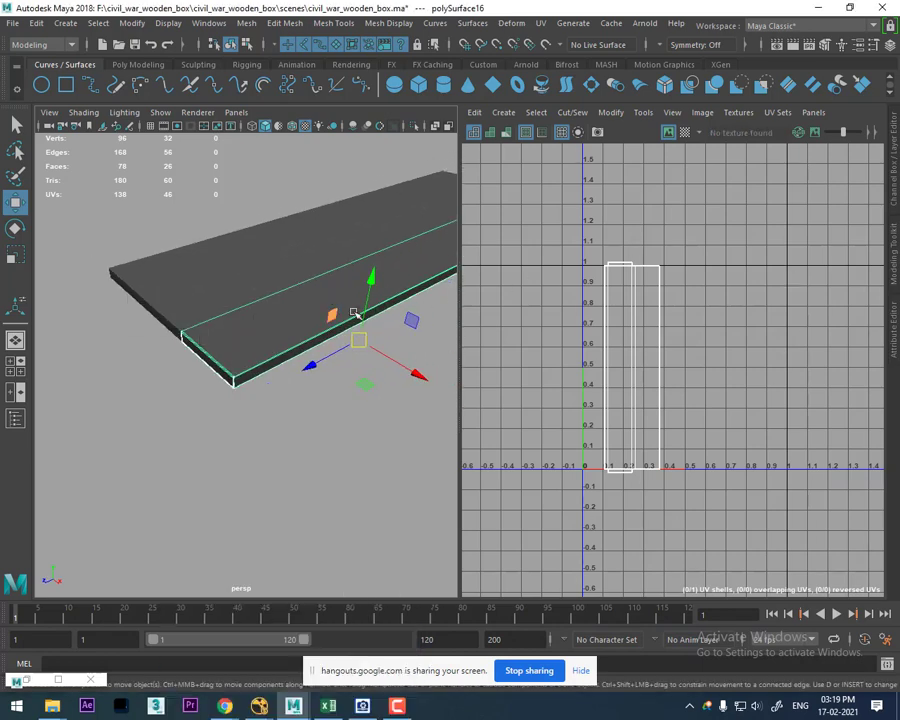
left_click(893, 323)
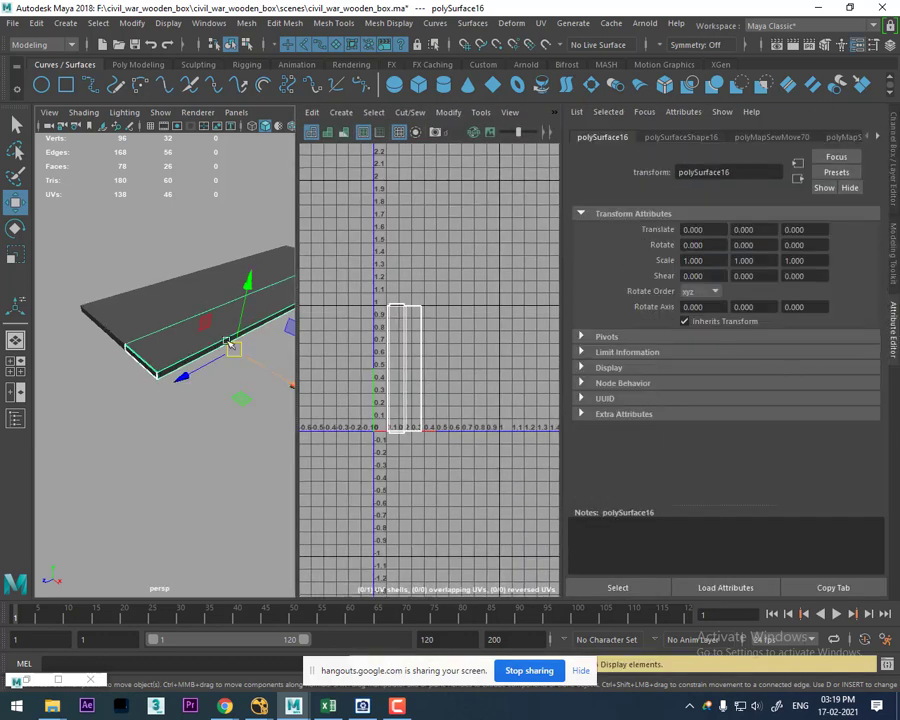
right_click(175, 300)
left_click(166, 643)
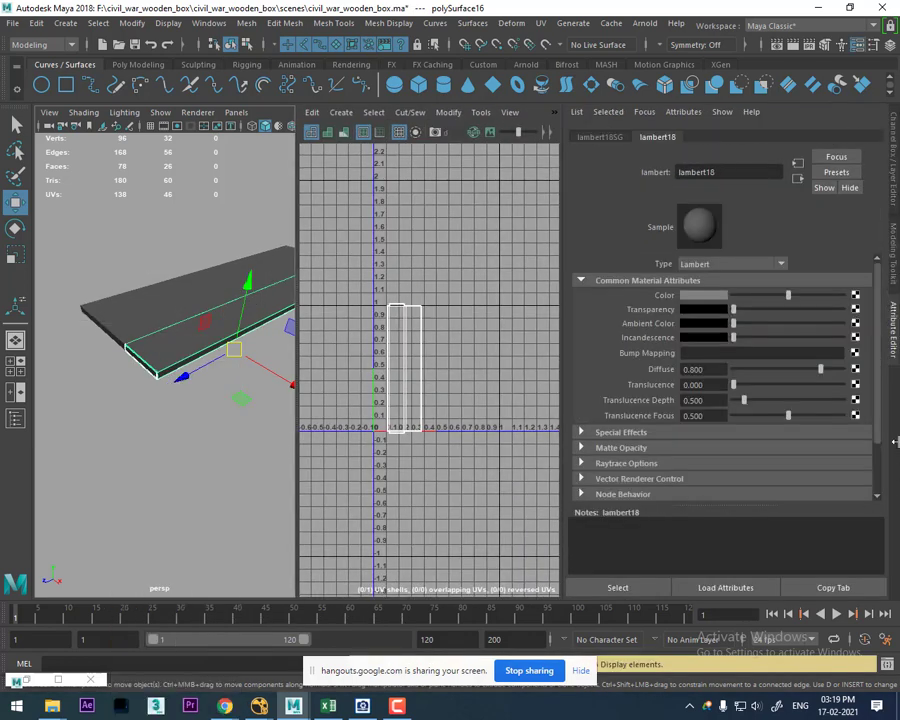
left_click_drag(740, 172, 617, 175)
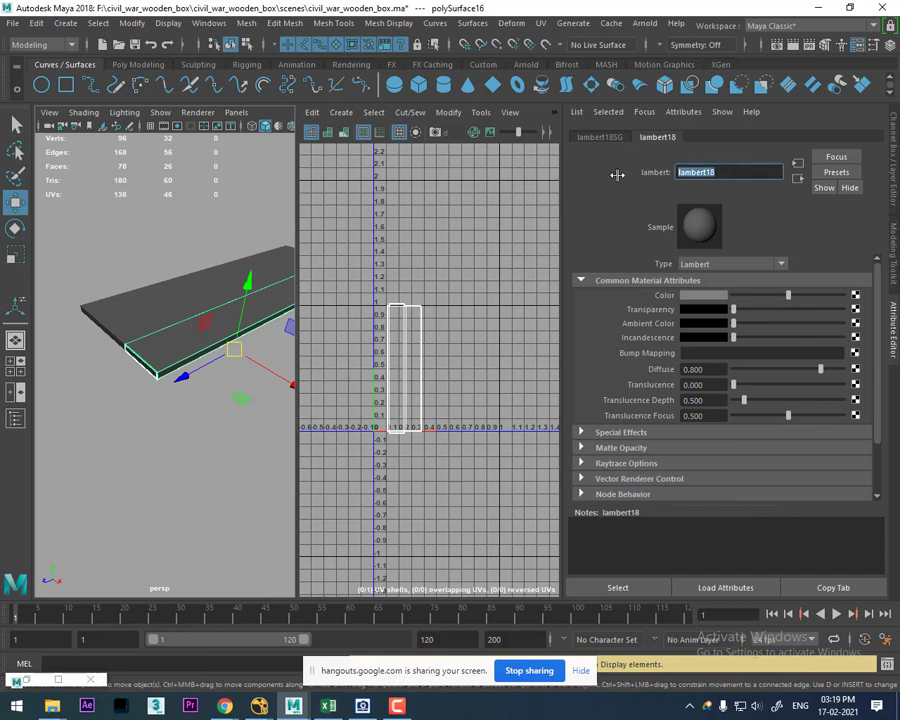
type("chec")
type("ker")
key("Return")
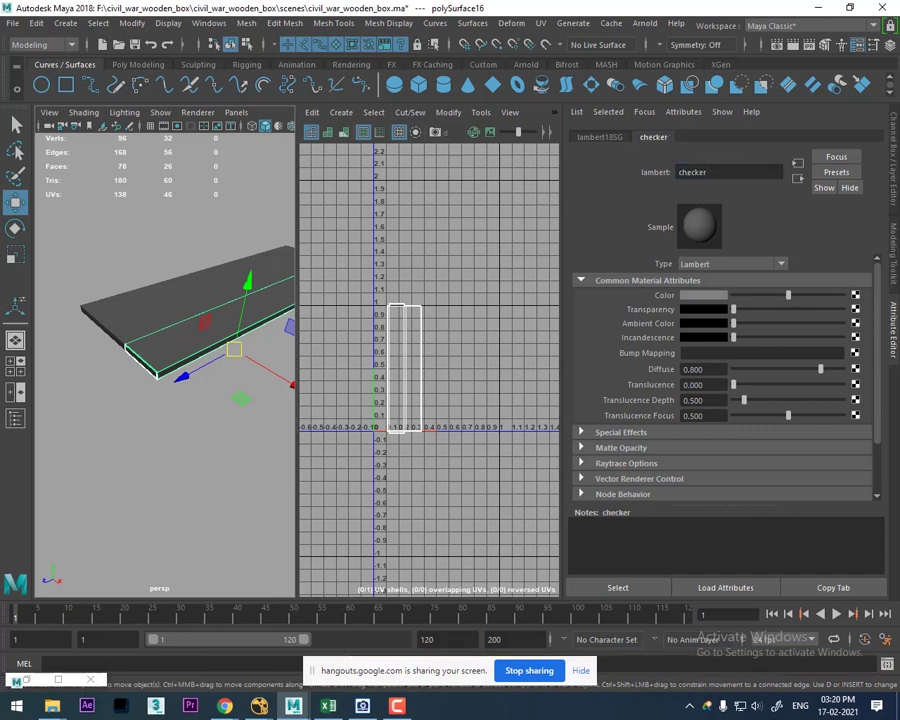
Step: Map the material's Color to a File texture loading checker.jpg
left_click(856, 298)
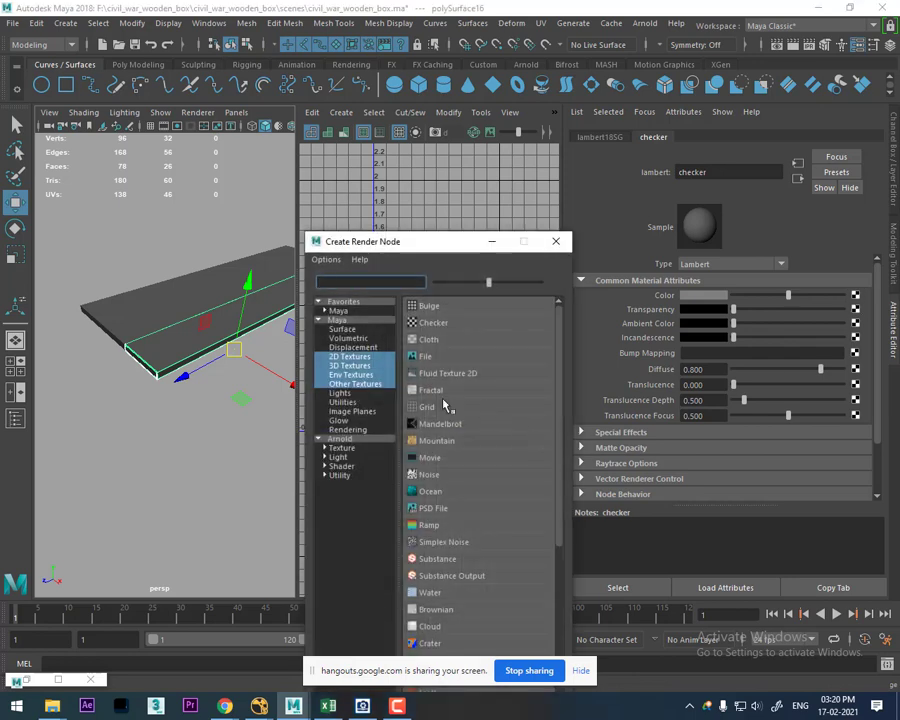
left_click(430, 358)
left_click(859, 329)
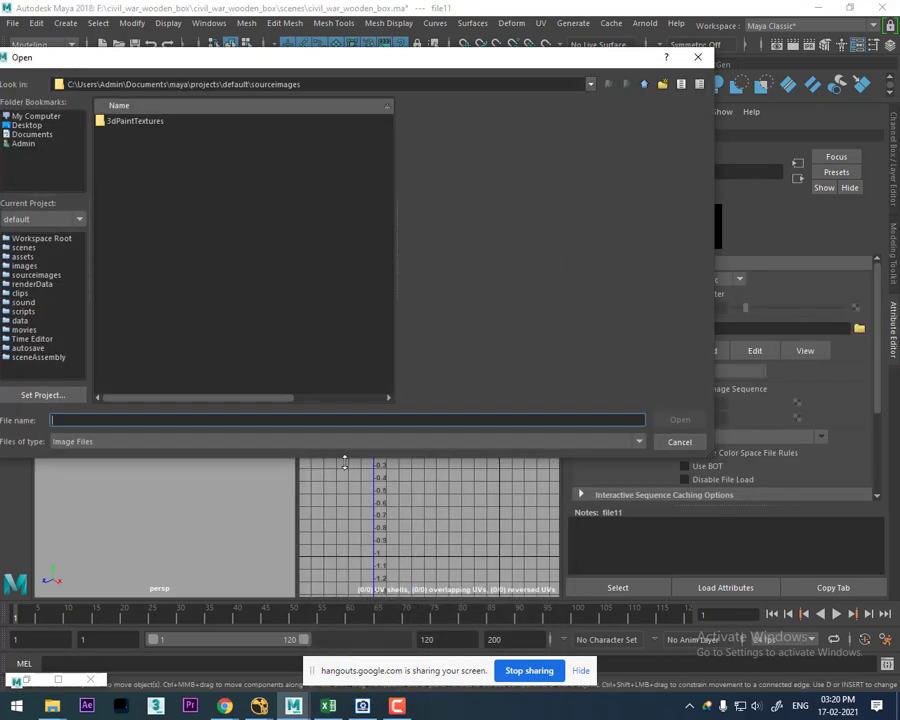
type("E:\\Shavikant Batches\\MWF\\2MAYA MODELING MWF 3 TO 4\\2TeXturing\\CL_47_uv\\cicil_war_crate")
key("Return")
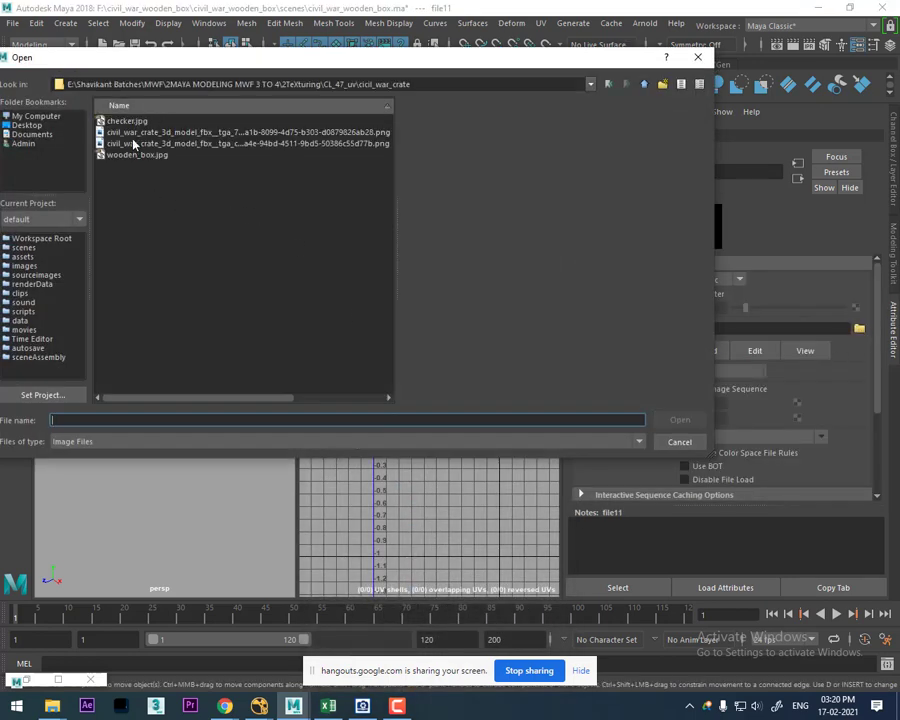
double_click(120, 121)
left_click_drag(218, 389, 165, 432, "alt")
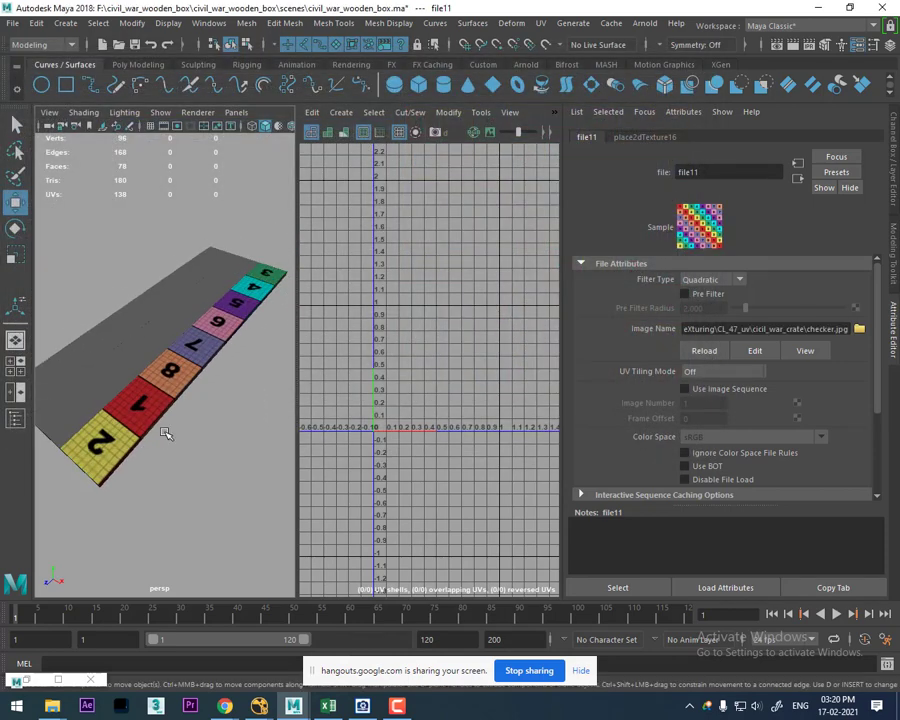
Step: Set the texture placement's Repeat UV to 5 by 5
left_click(655, 137)
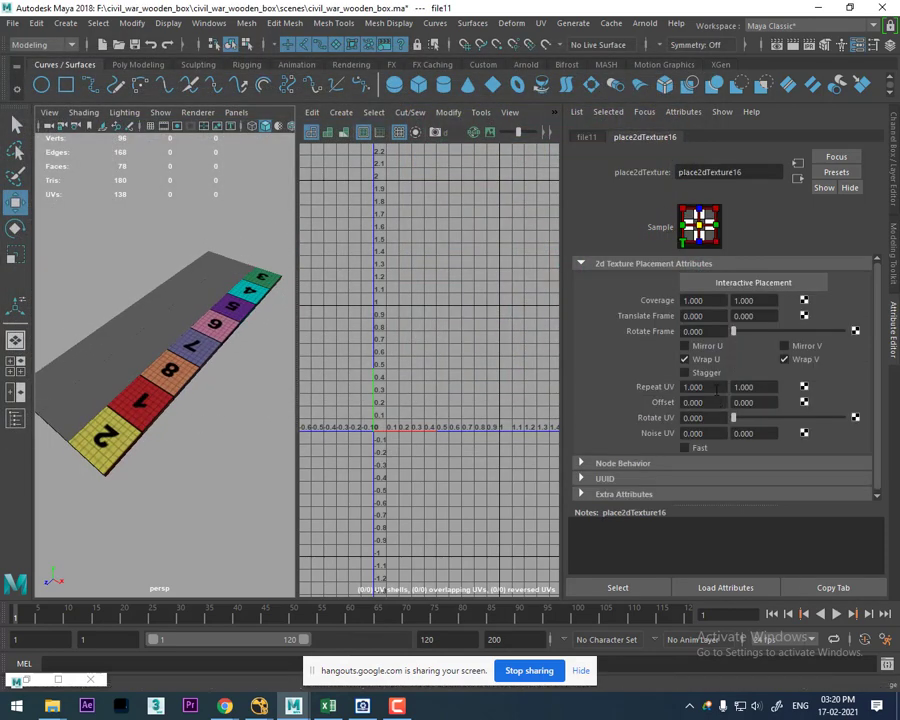
left_click(717, 389)
type("5")
key("Tab")
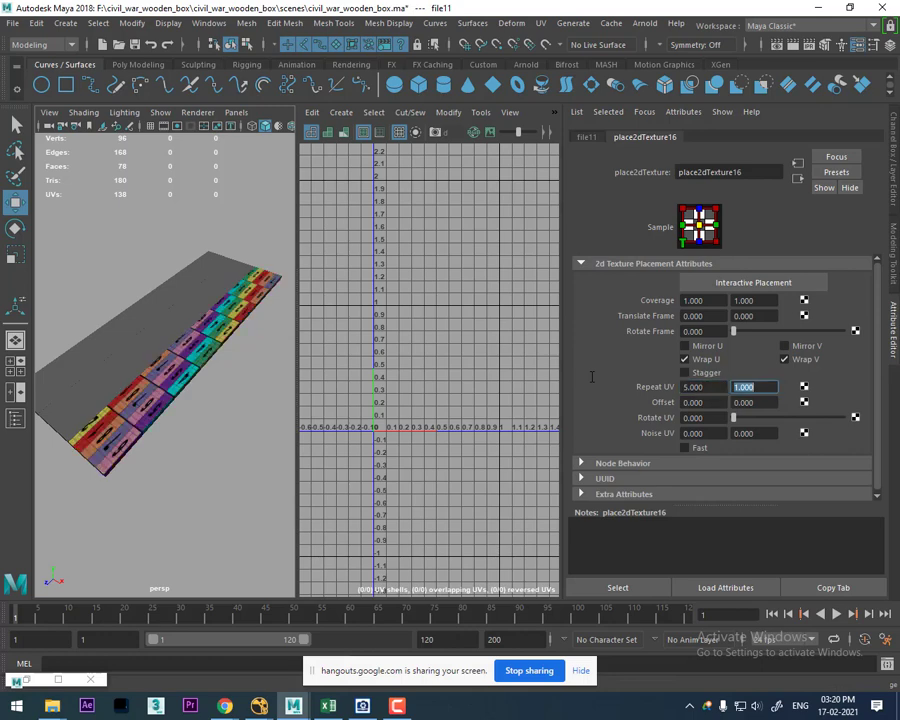
type("5")
key("Return")
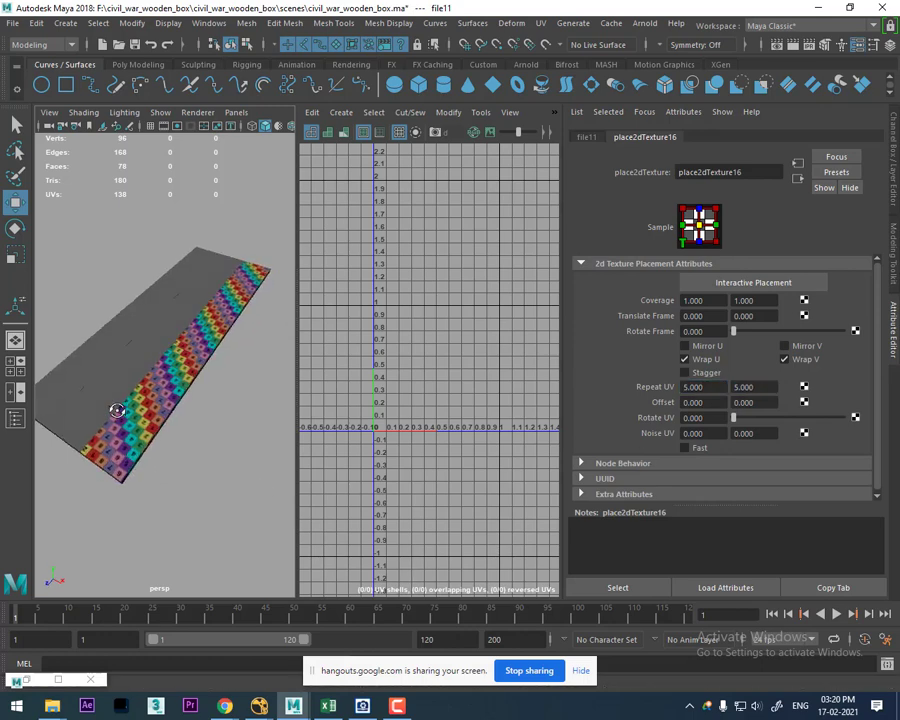
Step: Maximize the perspective view and bring the rest of the wooden box back into view
key("space")
scroll(386, 448, "down", 3)
mouse_move(386, 448)
left_mouse_down("alt")
mouse_move(366, 430)
mouse_move(382, 464)
mouse_move(469, 553)
left_mouse_up("alt")
scroll(392, 470, "up", 2)
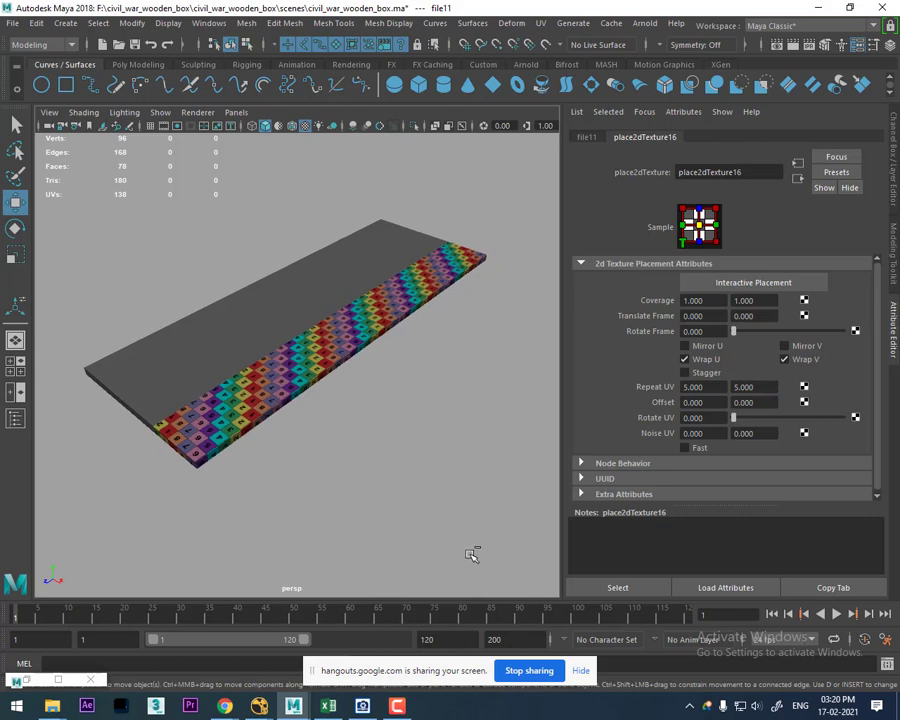
key("ctrl+1")
Step: Select the box's front grid panel, show the UV layout beside it, and isolate it with Ctrl+1
mouse_move(296, 416)
left_mouse_down("alt")
mouse_move(298, 460)
mouse_move(288, 427)
left_mouse_up("alt")
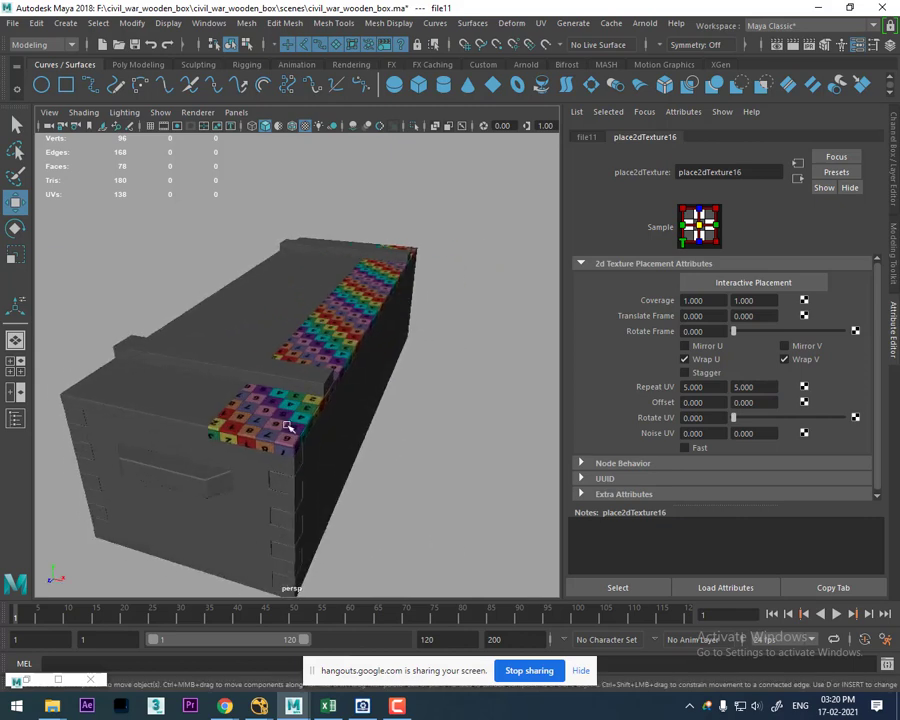
left_click(288, 427)
mouse_move(138, 389)
left_mouse_down("alt")
mouse_move(241, 478)
mouse_move(268, 442)
mouse_move(290, 452)
left_mouse_up("alt")
left_click(261, 492)
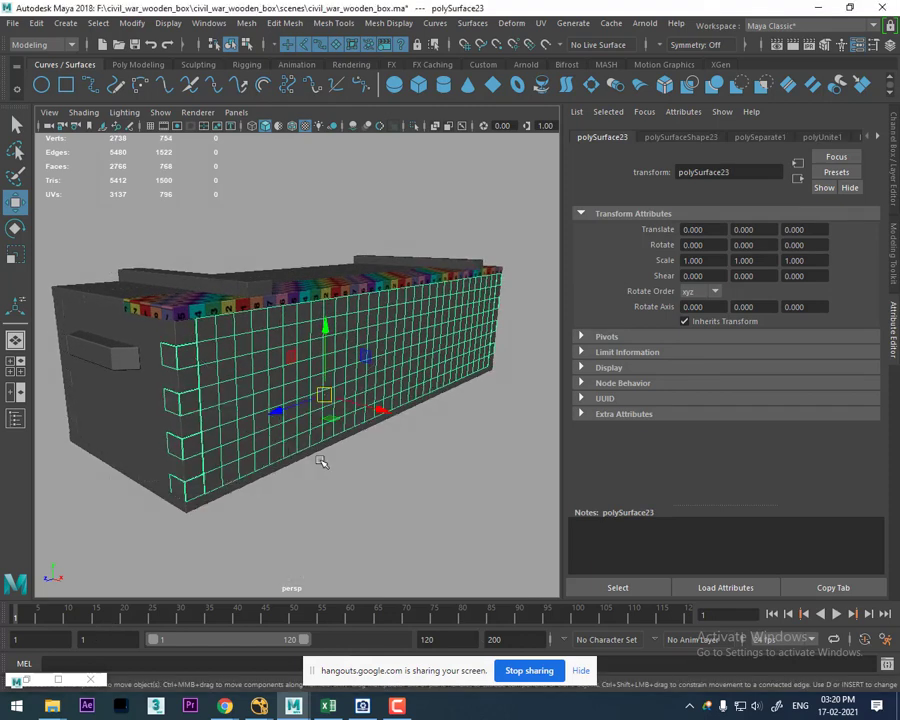
right_click_drag(320, 461, 416, 426, "shift")
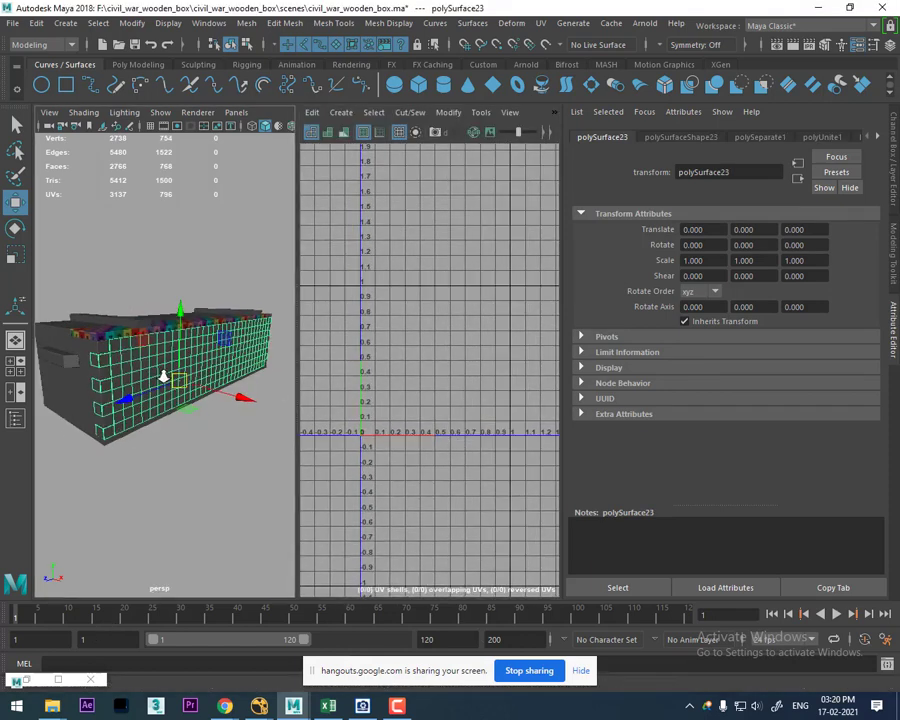
key("ctrl+1")
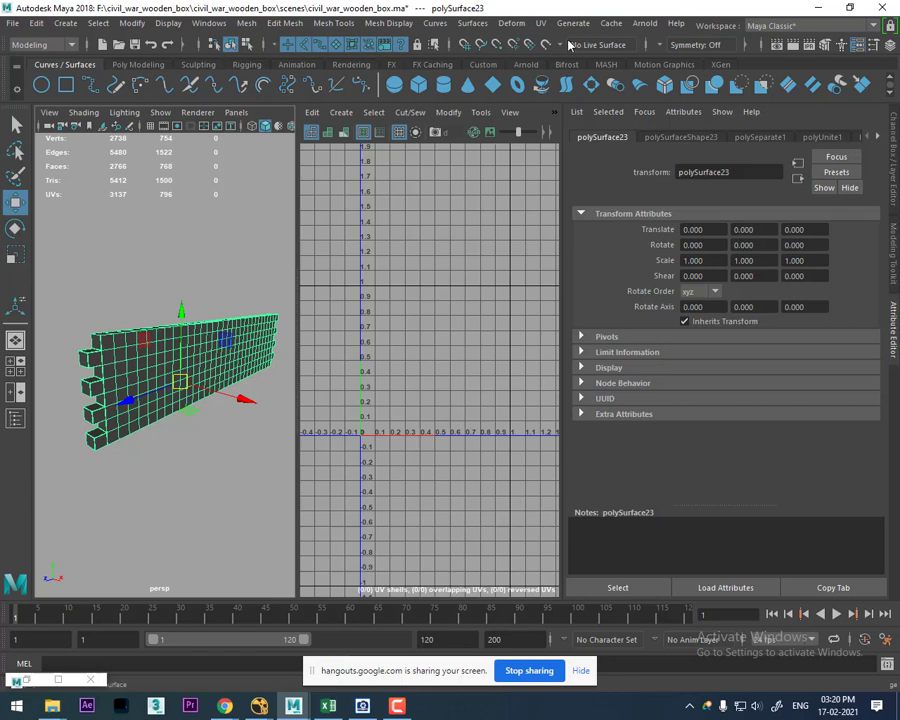
Step: Apply UV > Automatic projection to the front panel, then reselect the panel in object mode
left_click(541, 23)
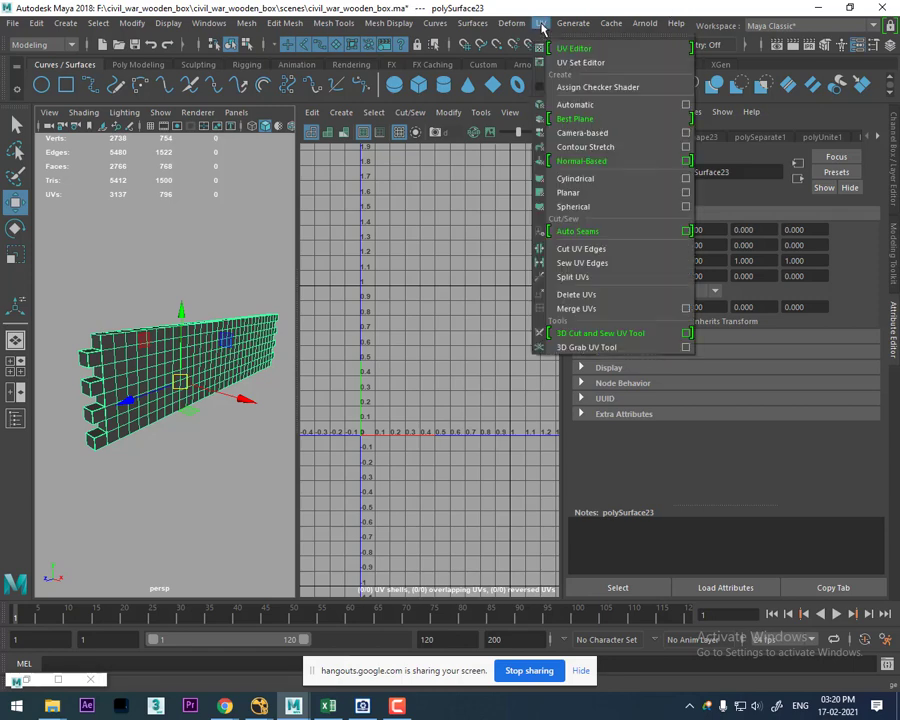
left_click(578, 104)
scroll(452, 359, "up", 1)
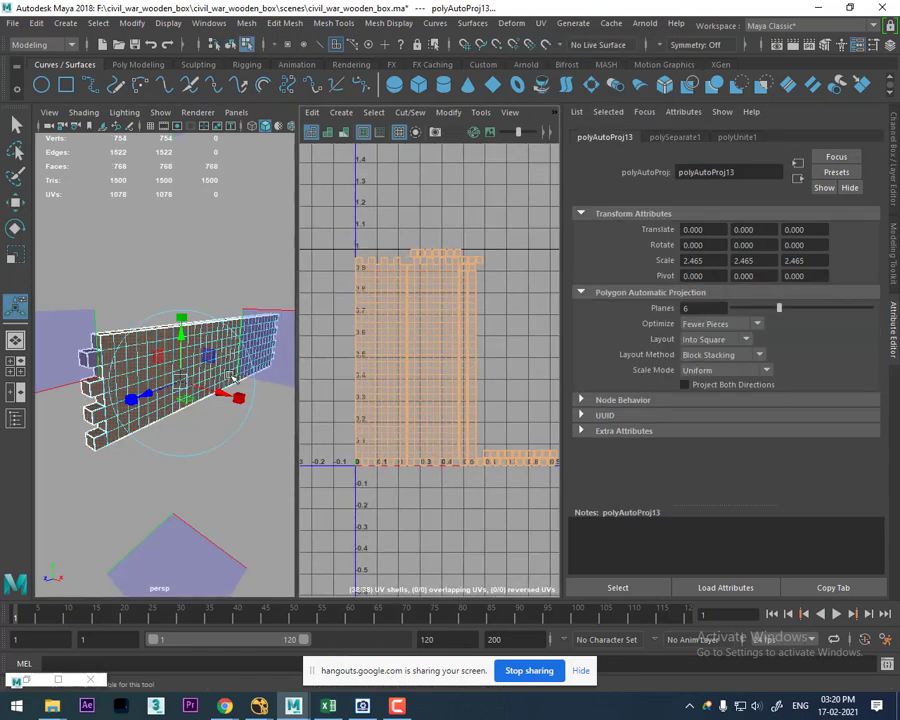
right_click_drag(150, 300, 220, 278)
left_click(224, 240)
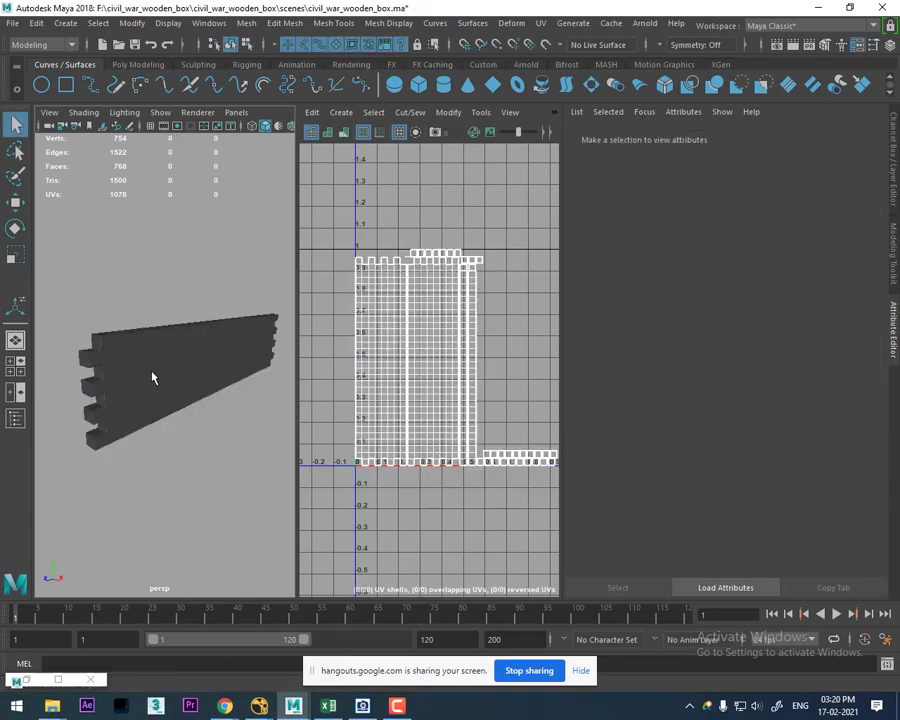
left_click(152, 377)
left_click_drag(152, 377, 284, 418, "alt")
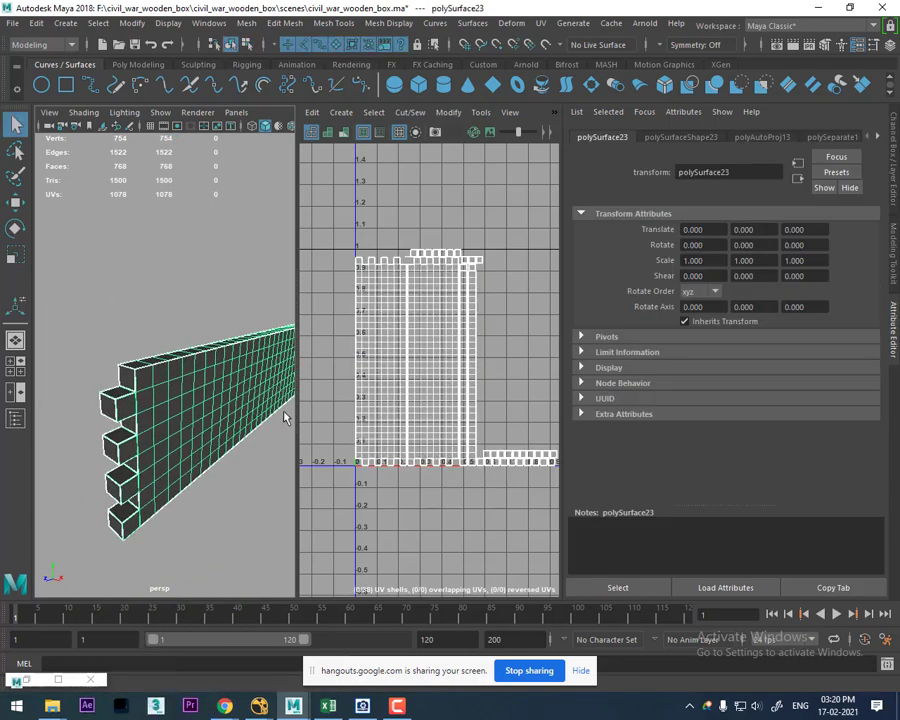
Step: Bring up the wooden box reference photo and pan it to the crate's CSA side
key("alt+Tab")
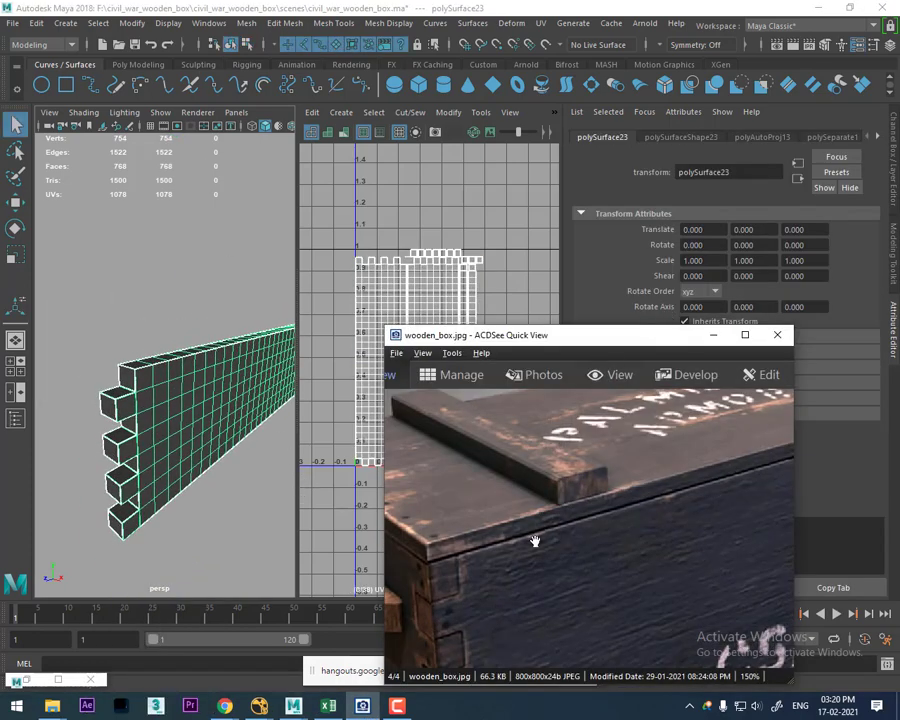
left_click_drag(600, 335, 747, 239)
left_click_drag(649, 488, 712, 424)
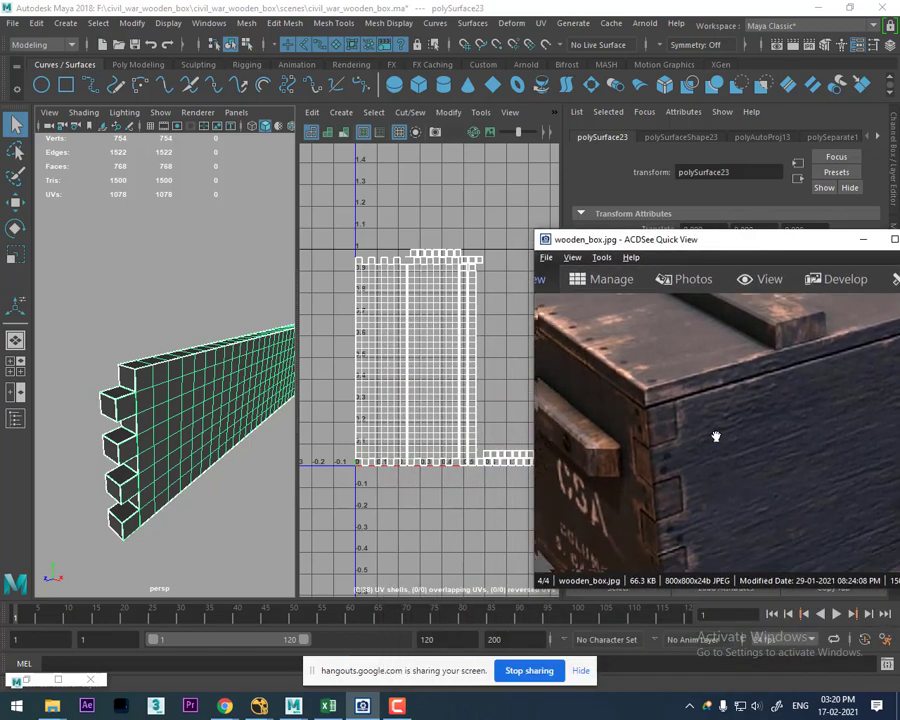
scroll(450, 400, "up", 2)
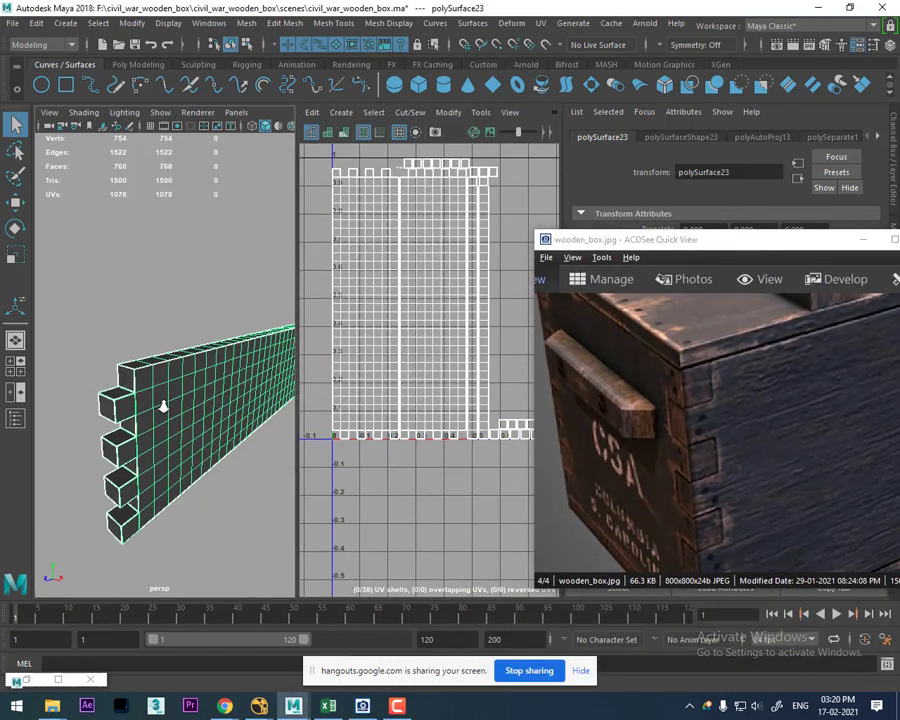
scroll(175, 392, "up", 3)
Step: Convert a panel face to its whole UV shell and move that large shell left of the others
right_click_drag(183, 383, 181, 338)
left_click(157, 410)
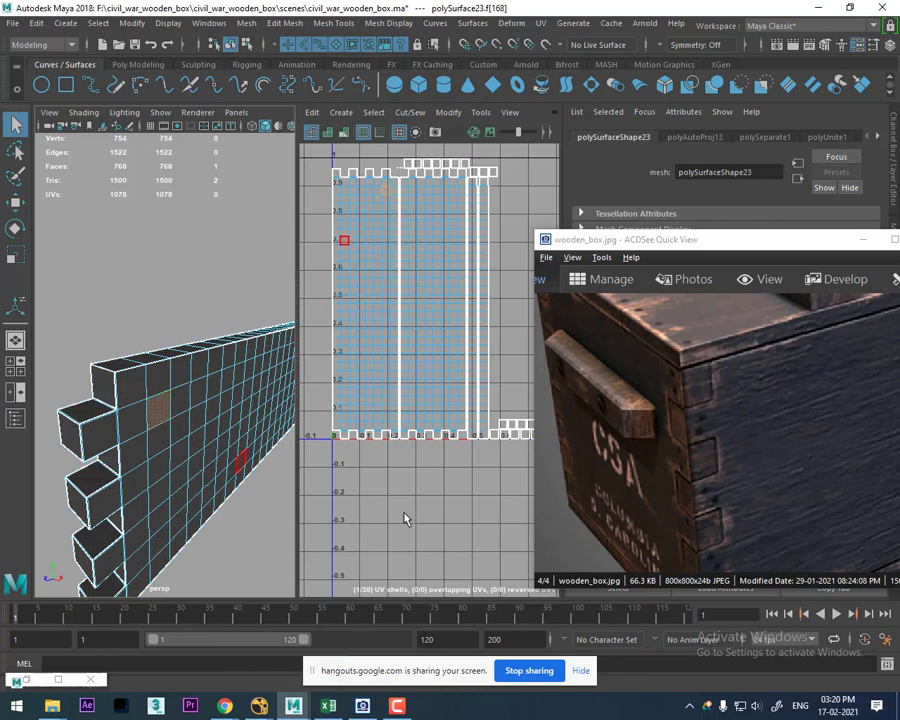
left_click(390, 296)
left_click_drag(410, 280, 350, 336)
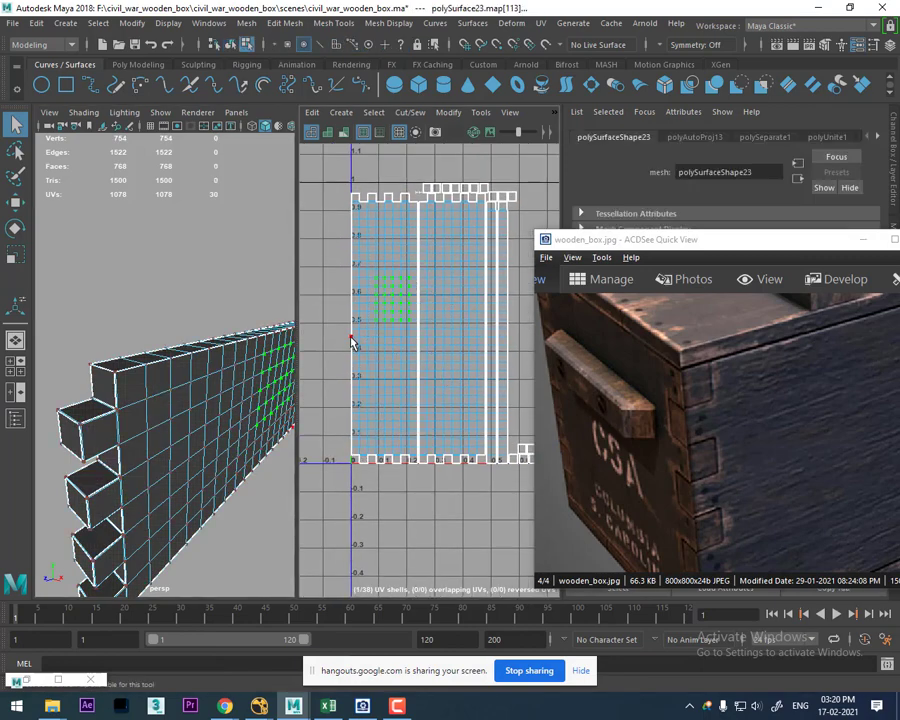
right_click_drag(345, 321, 369, 344, "ctrl")
scroll(432, 380, "down", 2)
key("w")
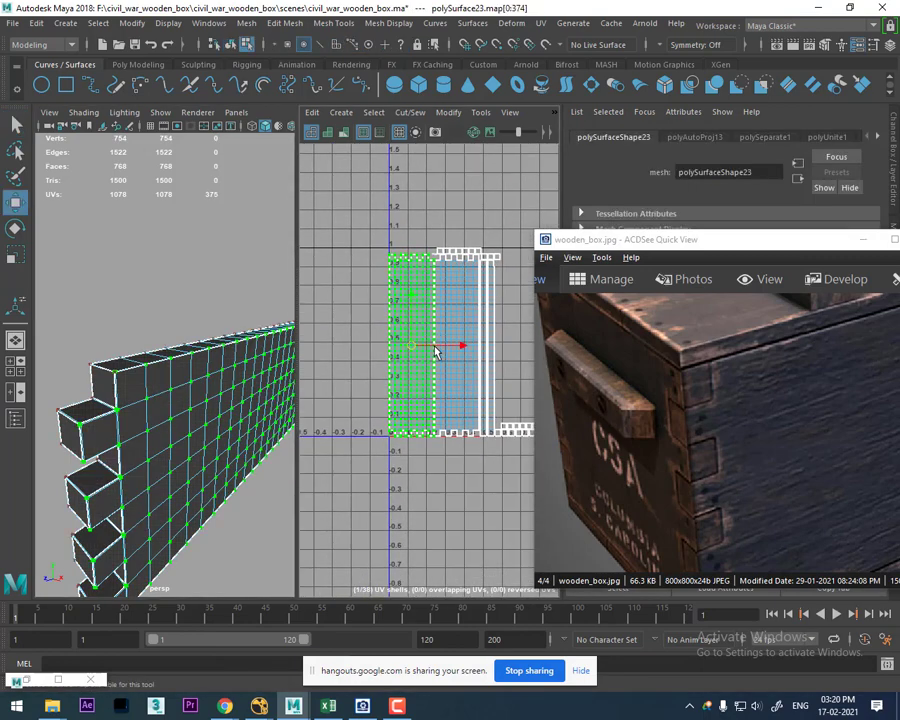
left_click_drag(470, 350, 428, 346)
scroll(406, 447, "up", 2)
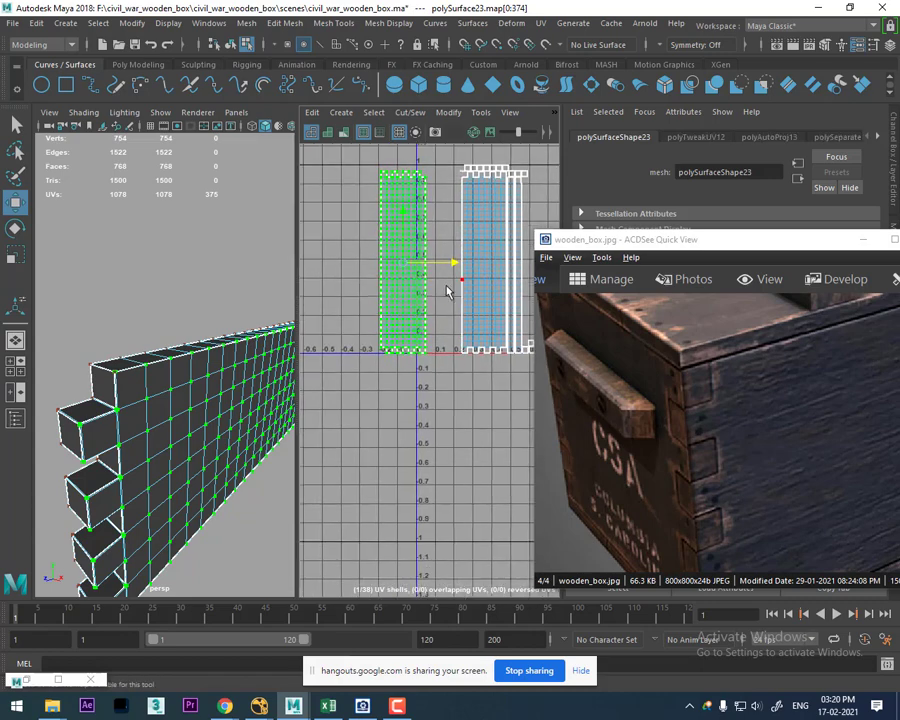
scroll(406, 447, "up", 3)
scroll(406, 447, "up", 2)
scroll(426, 405, "up", 2)
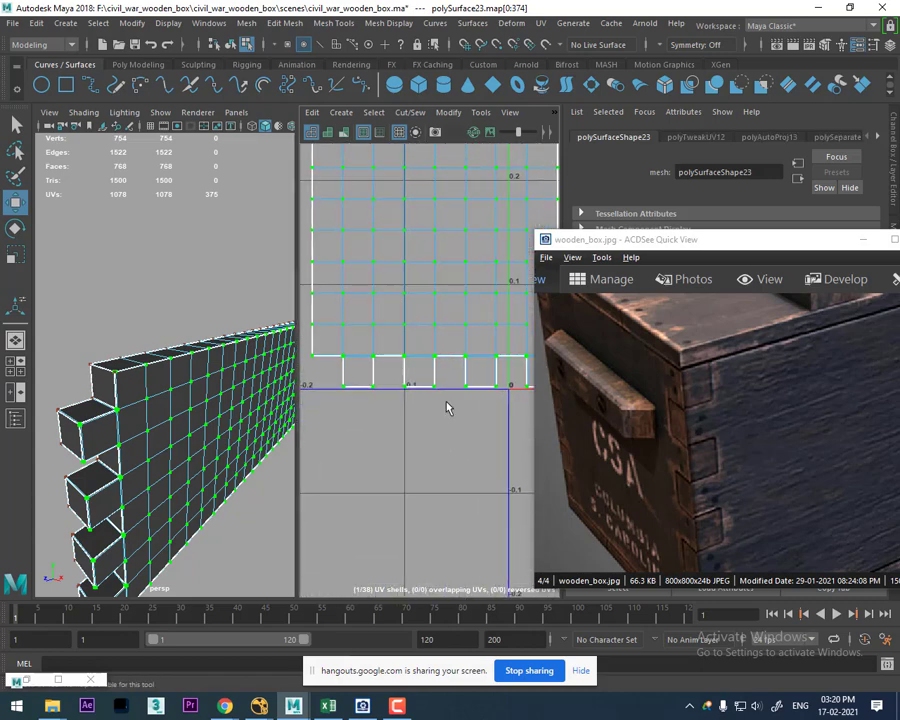
scroll(446, 408, "up", 1)
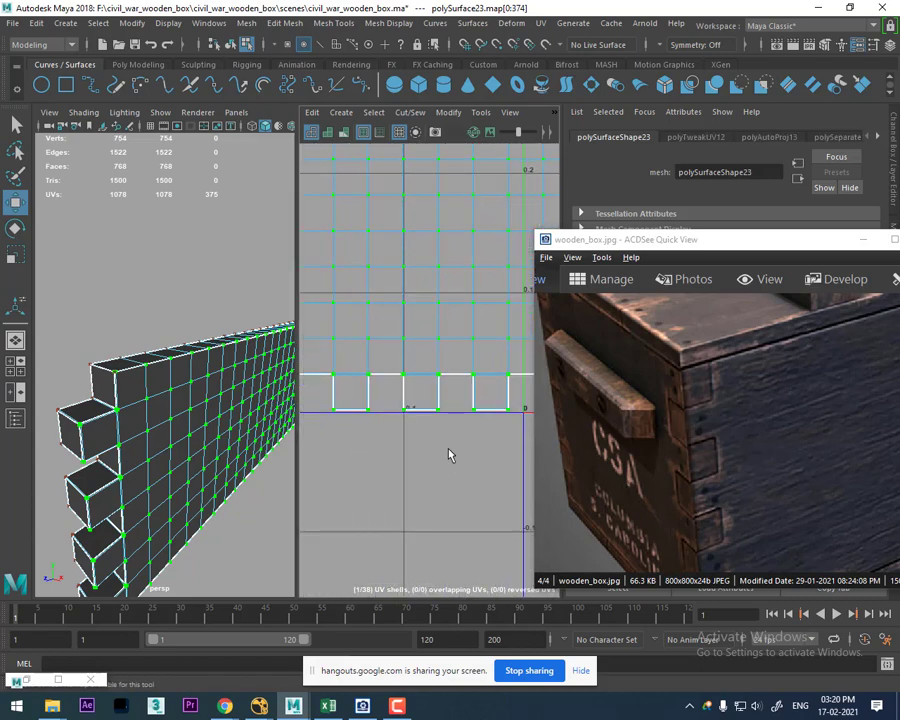
scroll(404, 348, "down", 2)
scroll(410, 400, "down", 1)
Step: Select the top edges of the right, middle and left tabs and Move and Sew them onto the shell
right_click_drag(388, 406, 388, 364)
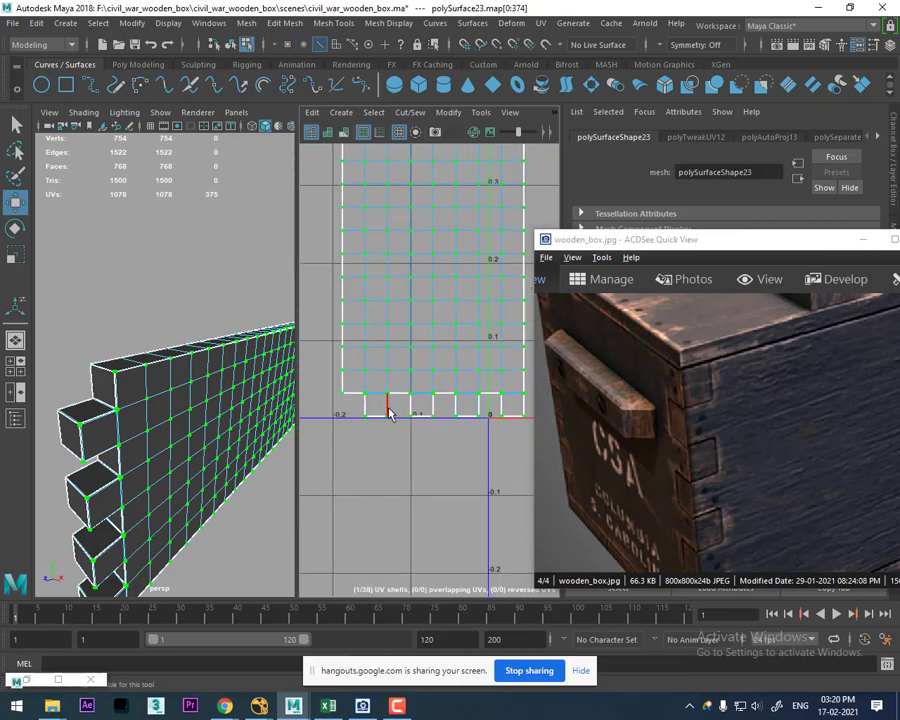
left_click(486, 408)
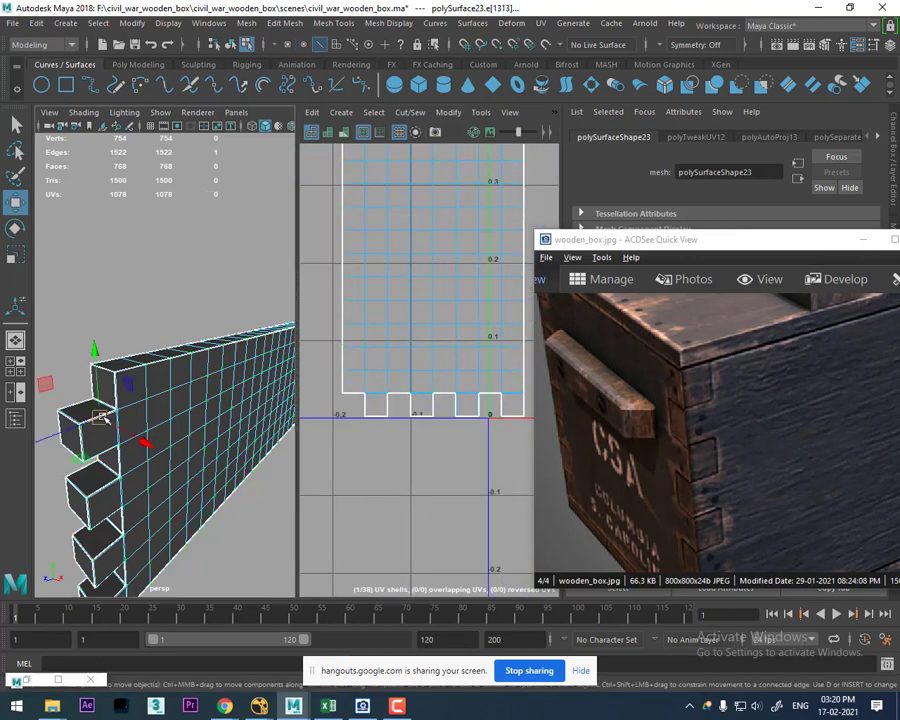
middle_click_drag(481, 435, 390, 365, "alt")
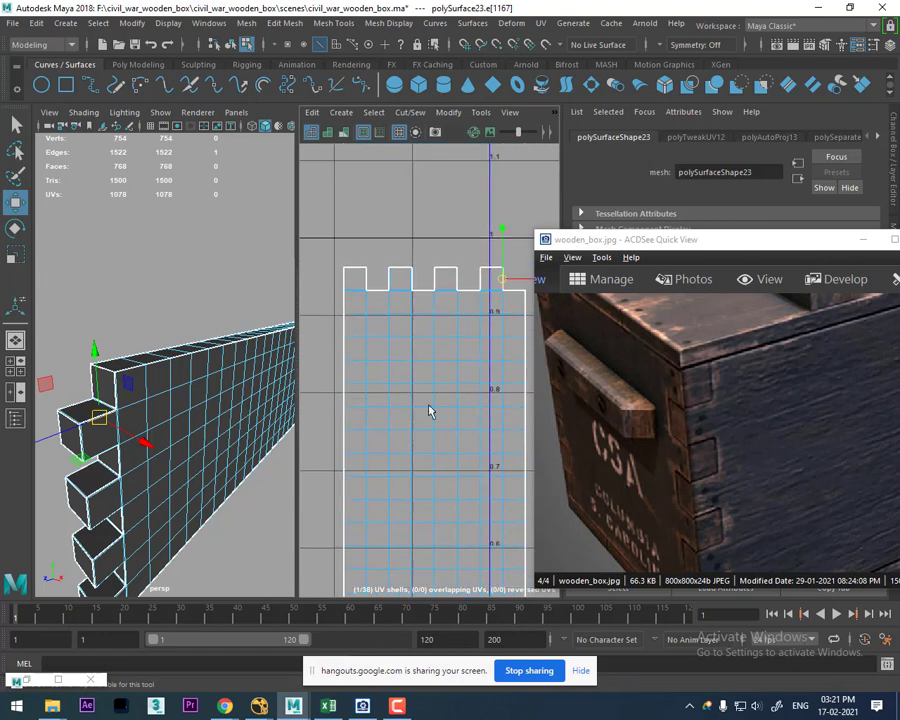
scroll(440, 320, "up", 1)
scroll(458, 362, "up", 2)
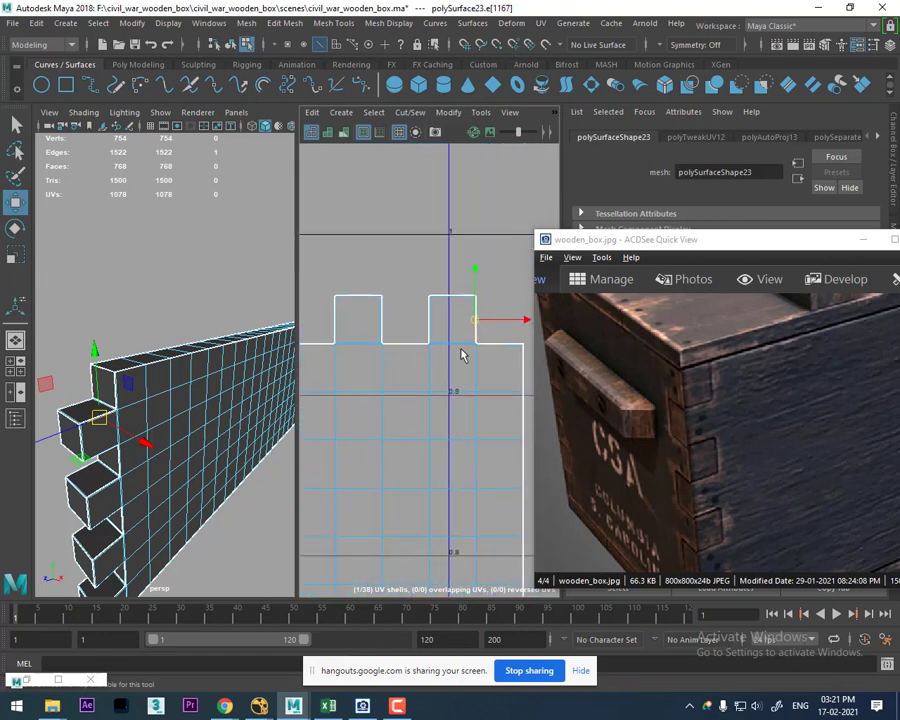
left_click(453, 311, "shift")
middle_click_drag(456, 342, 470, 364, "alt")
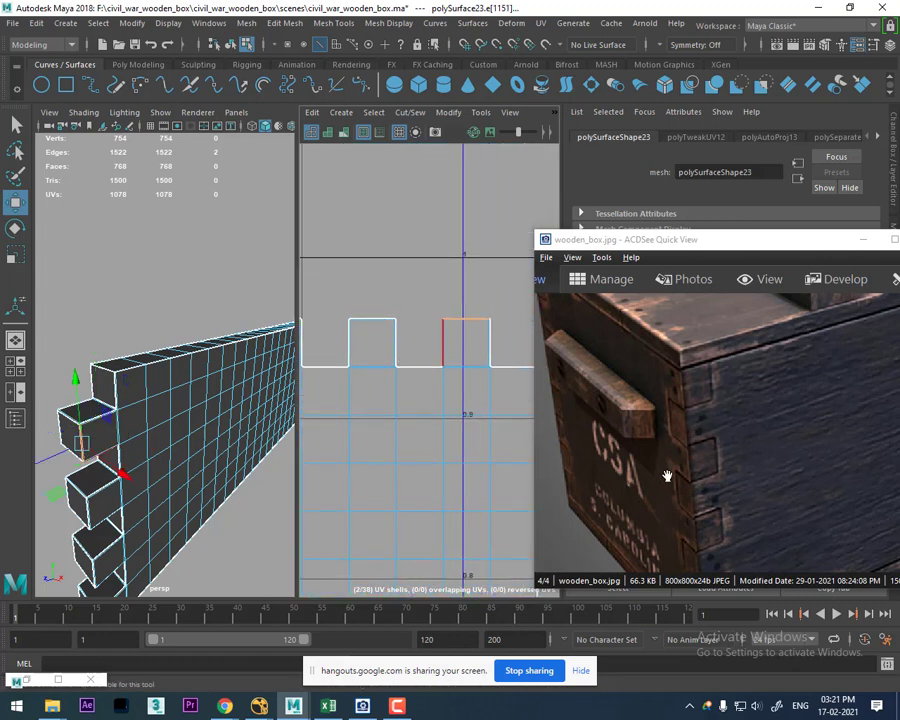
scroll(458, 410, "down", 2)
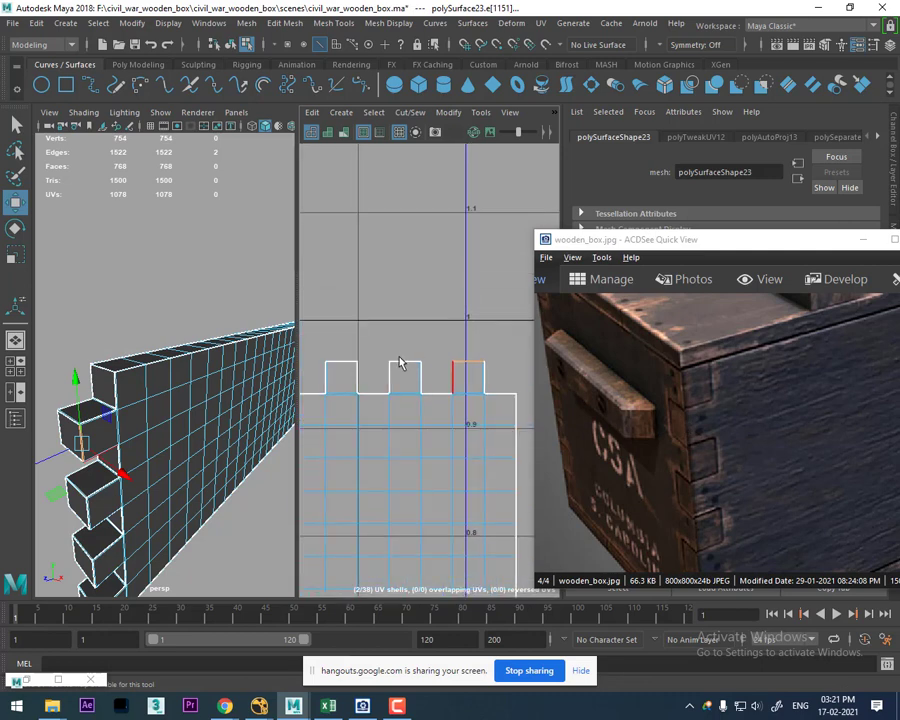
left_click(402, 363, "shift")
scroll(369, 424, "down", 1)
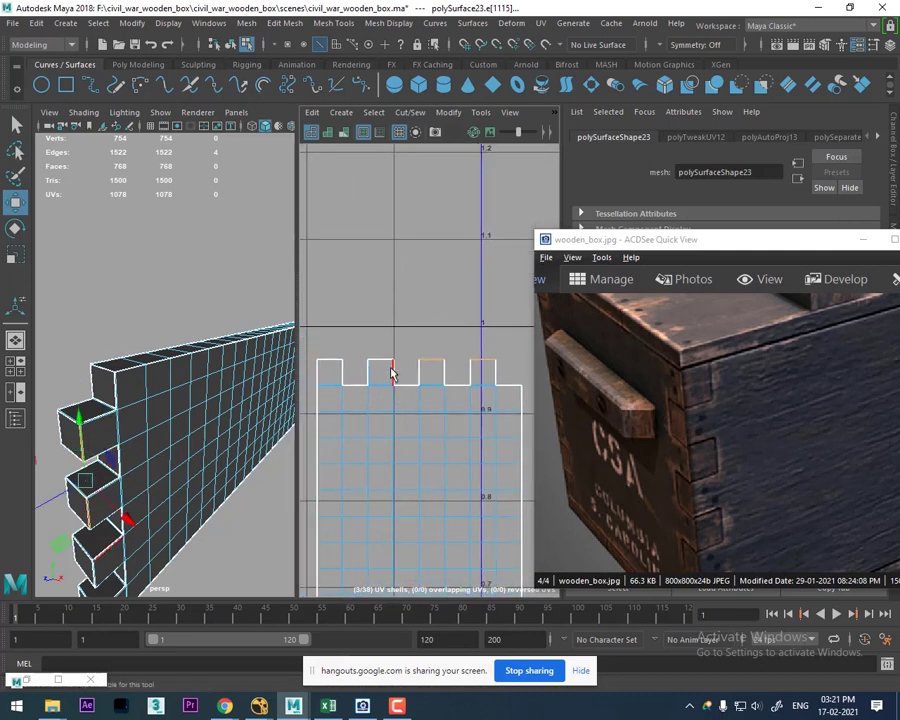
left_click(390, 360, "shift")
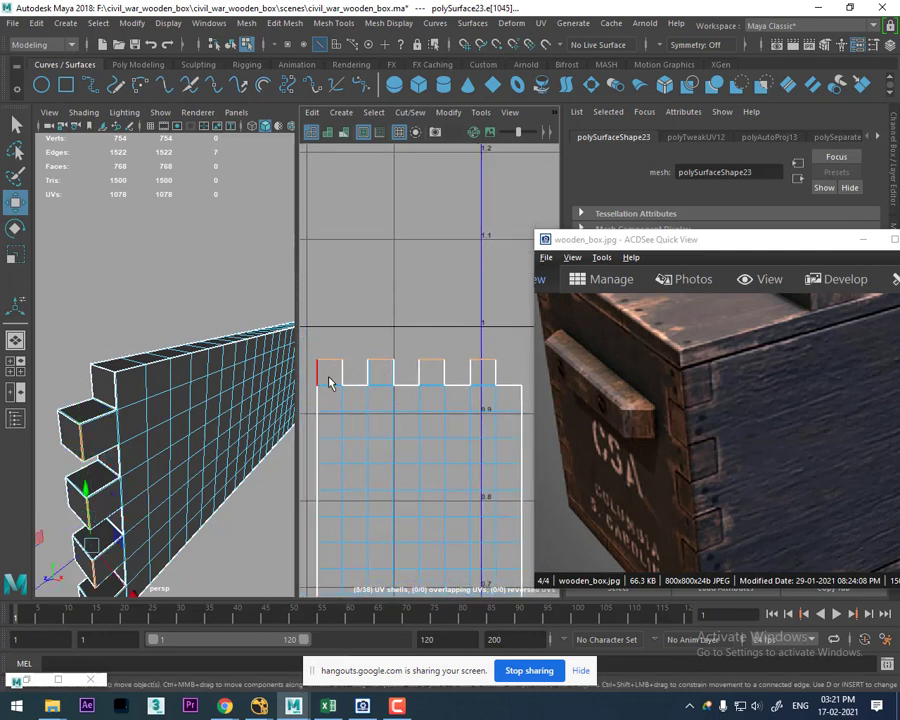
middle_click_drag(402, 438, 402, 408)
left_click(380, 244)
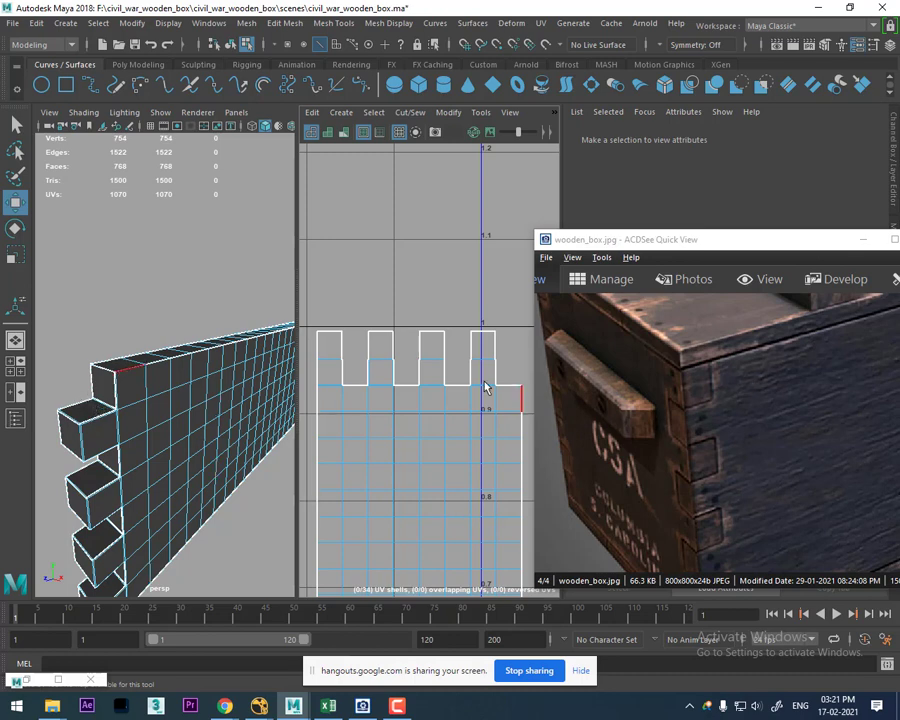
Step: Sew the side edges beside the left tab and the third tab into the plank shell
left_click(343, 376)
right_click_drag(420, 360, 396, 376, "shift")
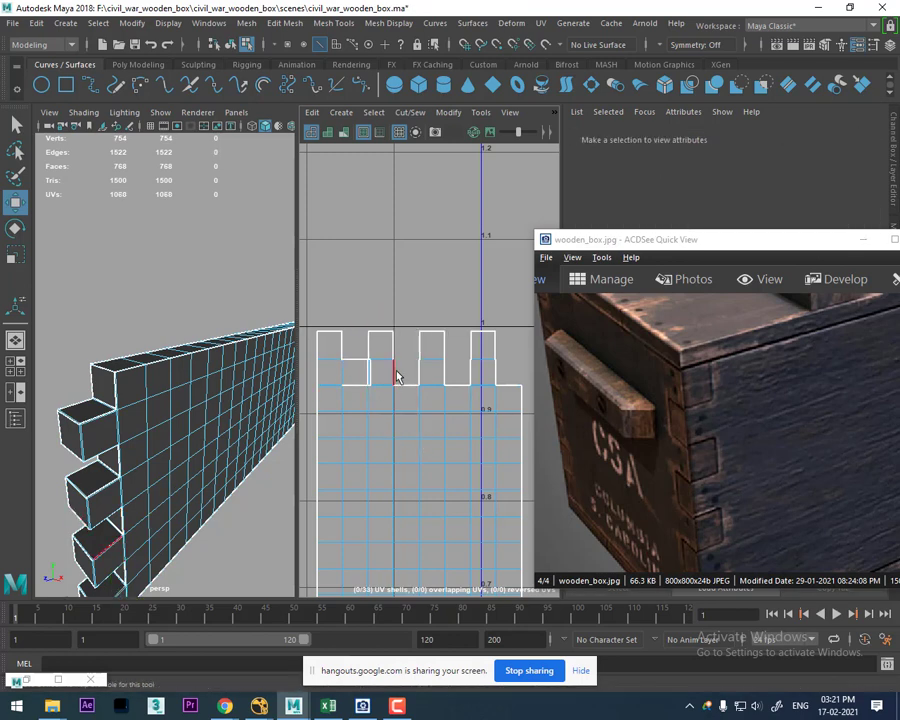
left_click(398, 383)
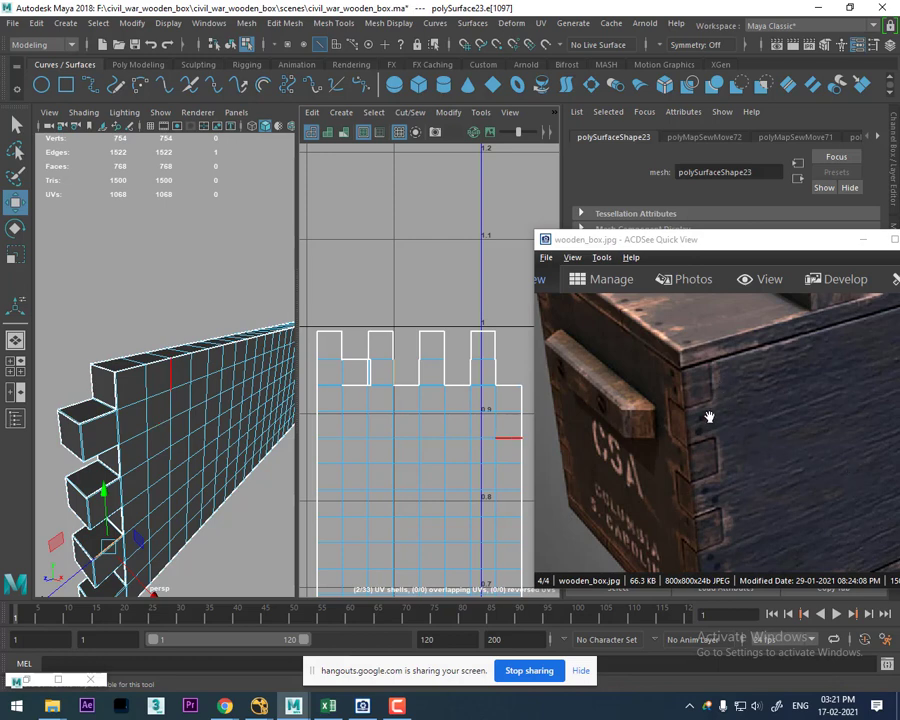
left_click_drag(709, 417, 721, 371)
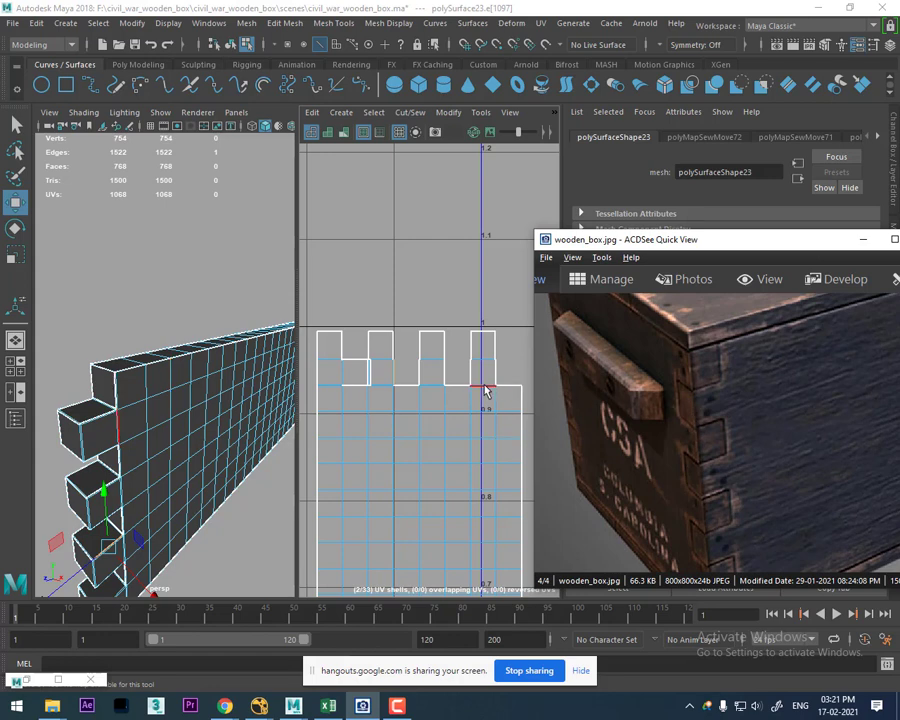
mouse_move(497, 372)
left_mouse_down()
mouse_move(463, 378)
mouse_move(486, 424)
left_mouse_up()
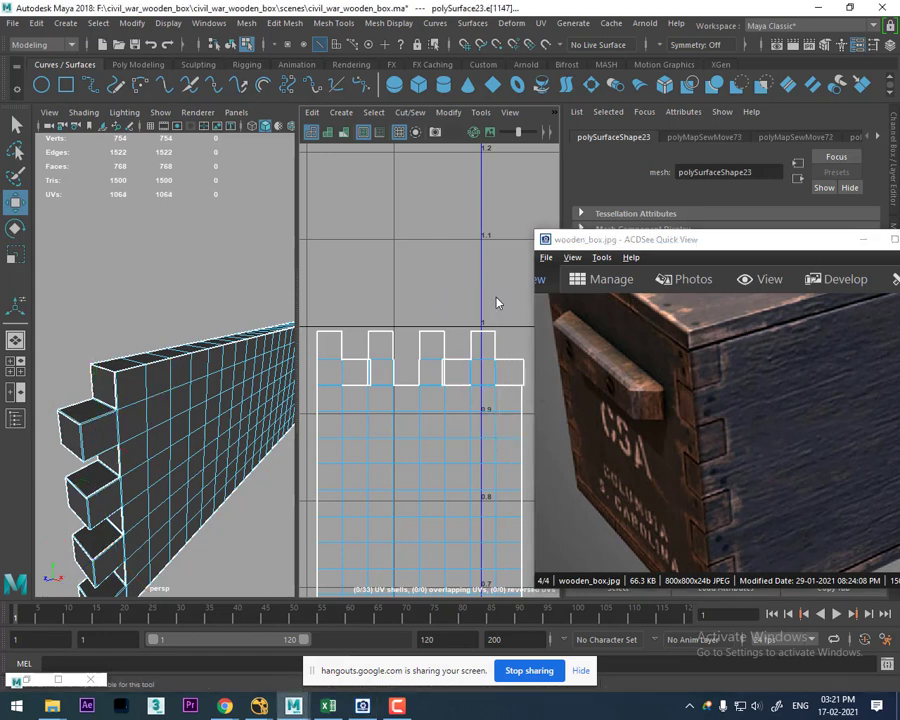
left_click(418, 374)
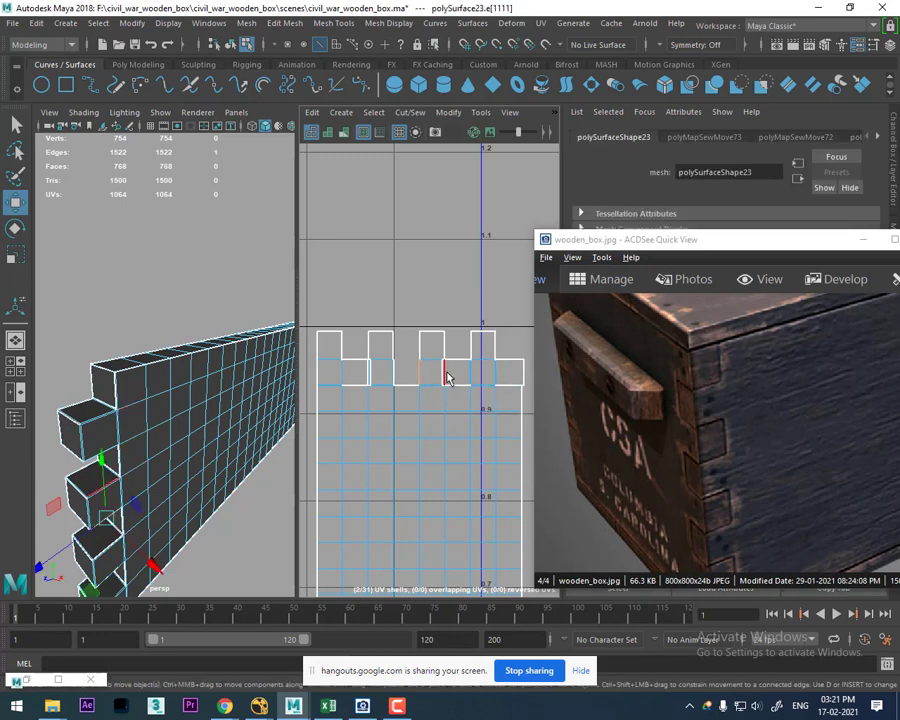
right_click_drag(454, 442, 456, 225, "shift")
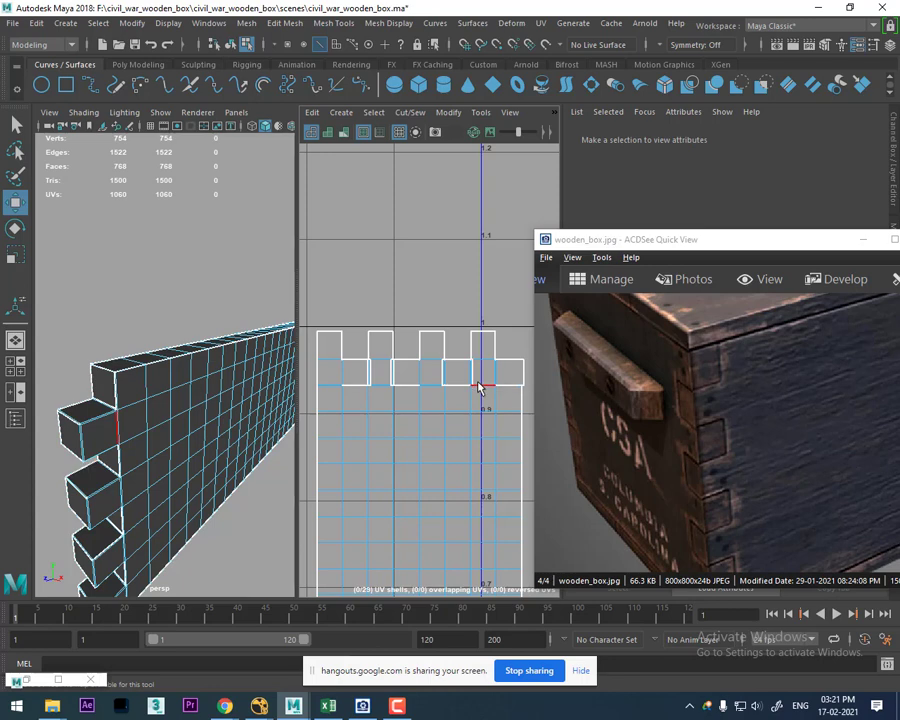
Step: Sew another tab's side edge to merge two shells, then select an edge of the top tab row
scroll(457, 387, "up", 3)
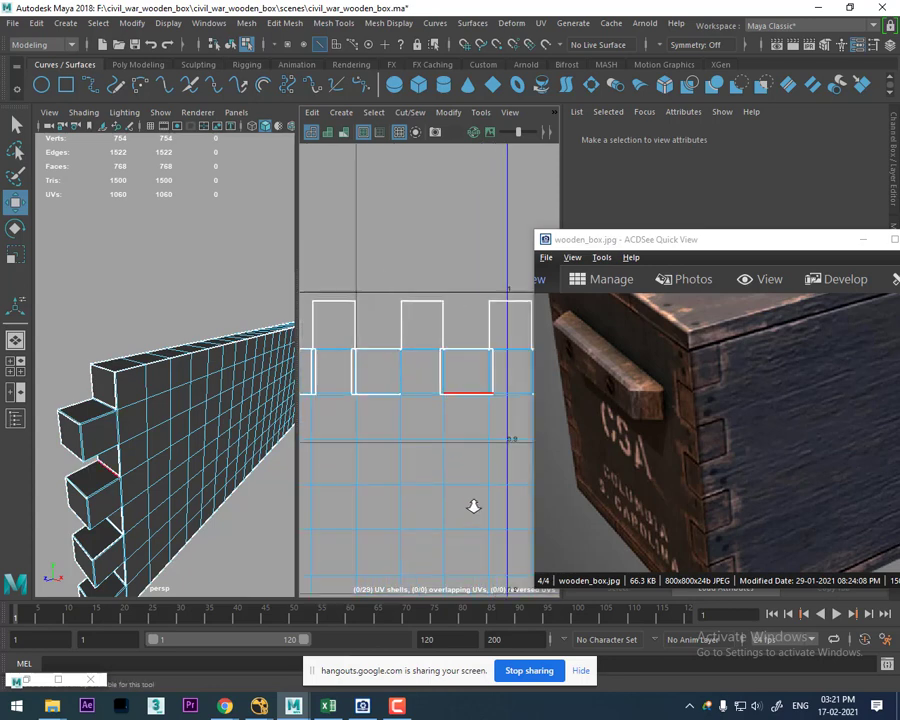
middle_click_drag(370, 378, 417, 388, "alt")
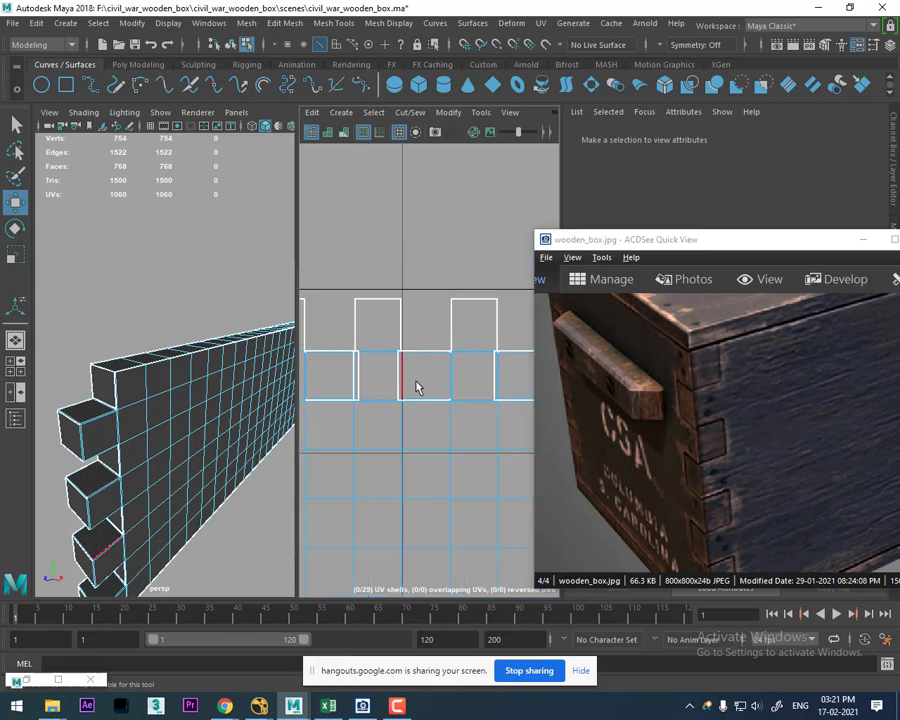
left_click(403, 378)
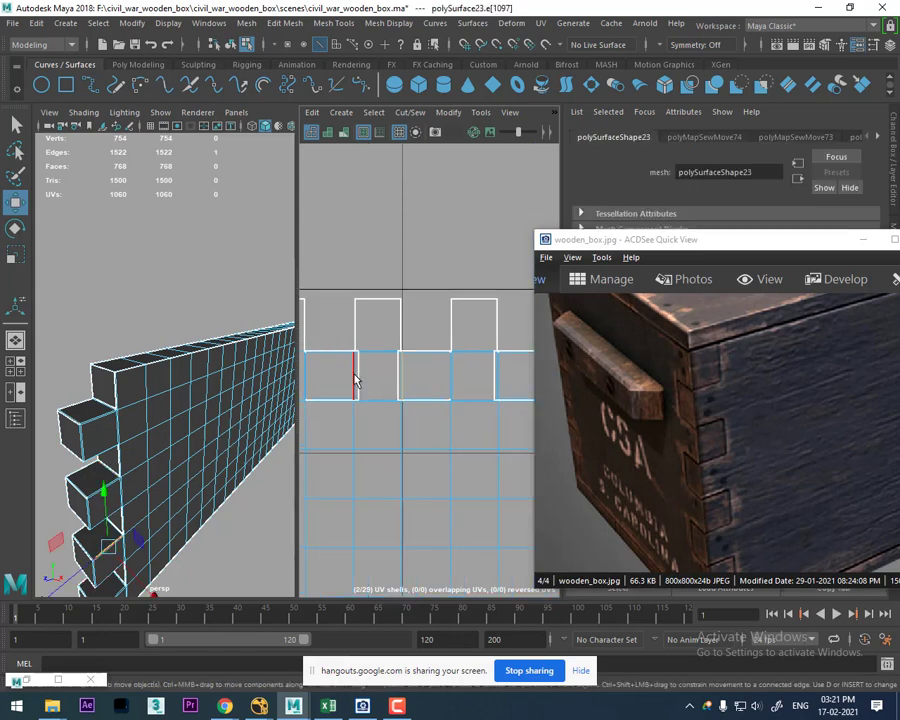
right_click_drag(396, 416, 394, 371, "shift")
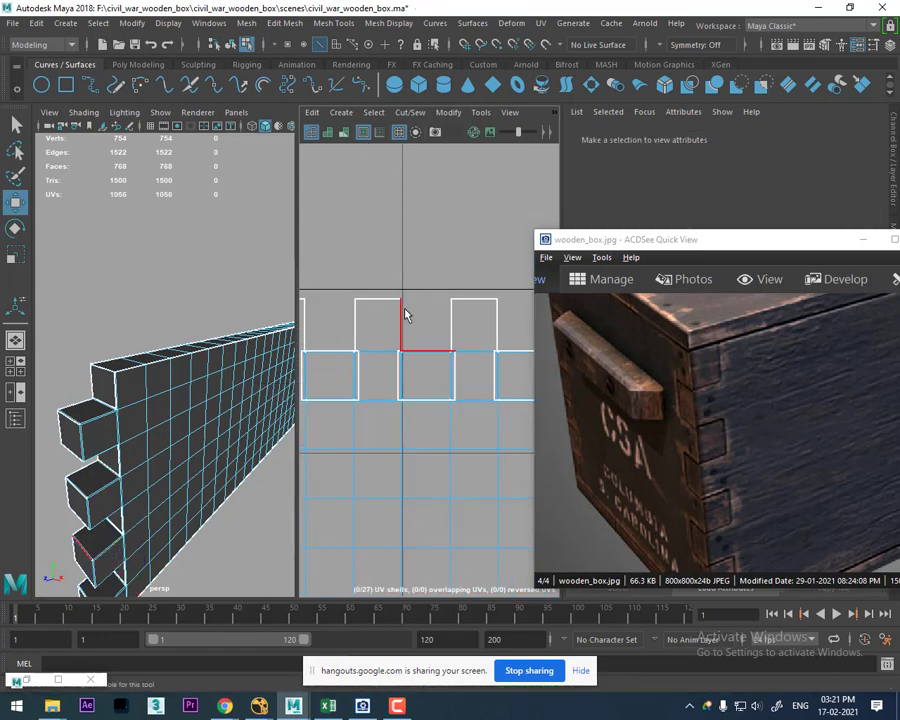
left_click(422, 445)
scroll(420, 348, "down", 3)
middle_click_drag(420, 348, 450, 380, "alt")
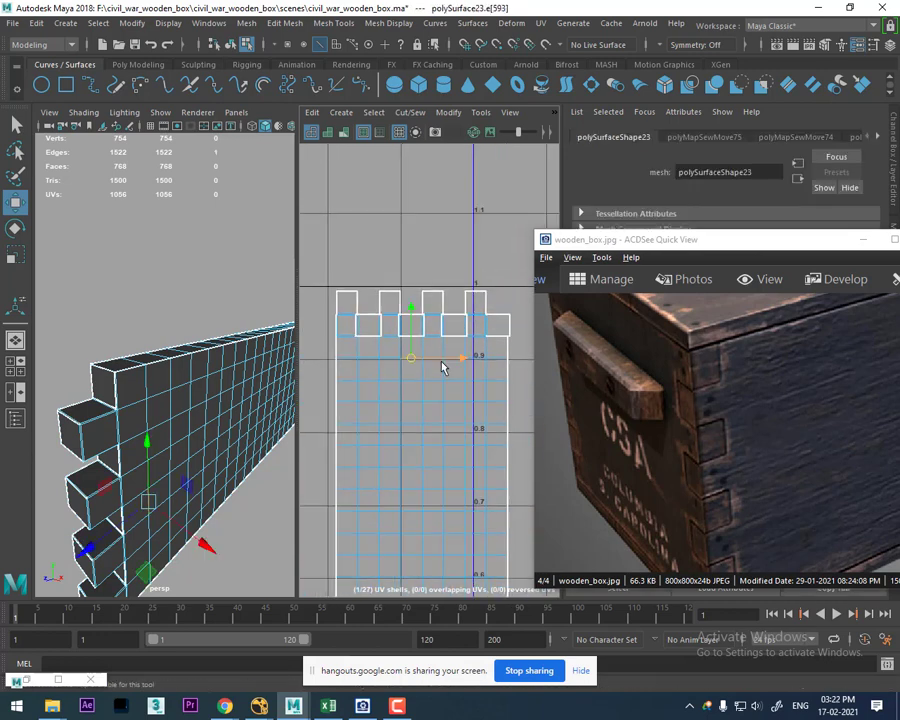
Step: Select two tab edges along the plank's notched bottom edge and sew them onto the main shell
left_click_drag(230, 420, 145, 395, "alt")
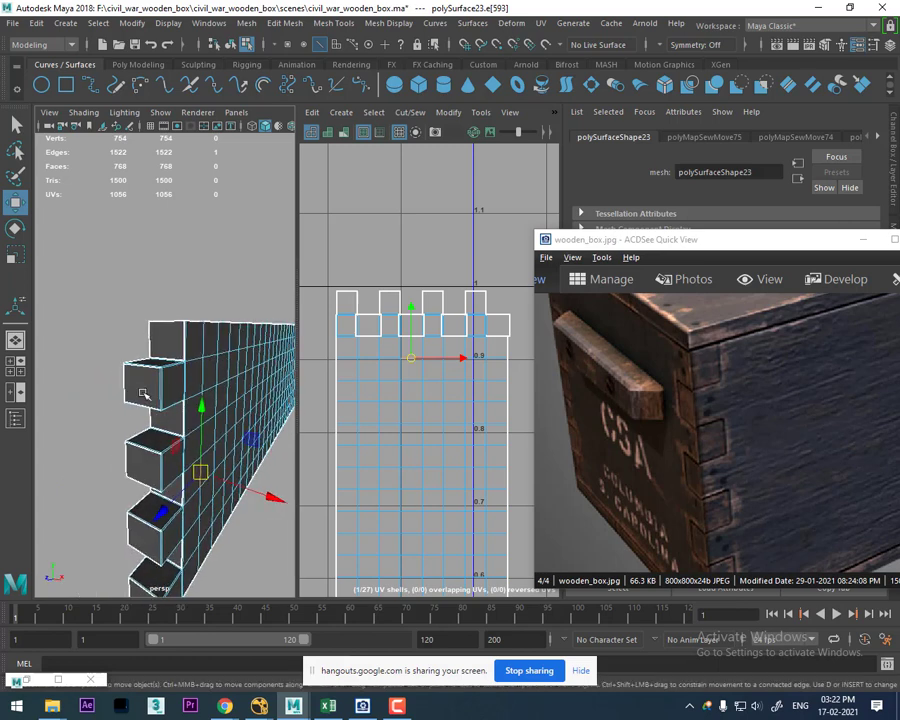
scroll(145, 395, "up", 2)
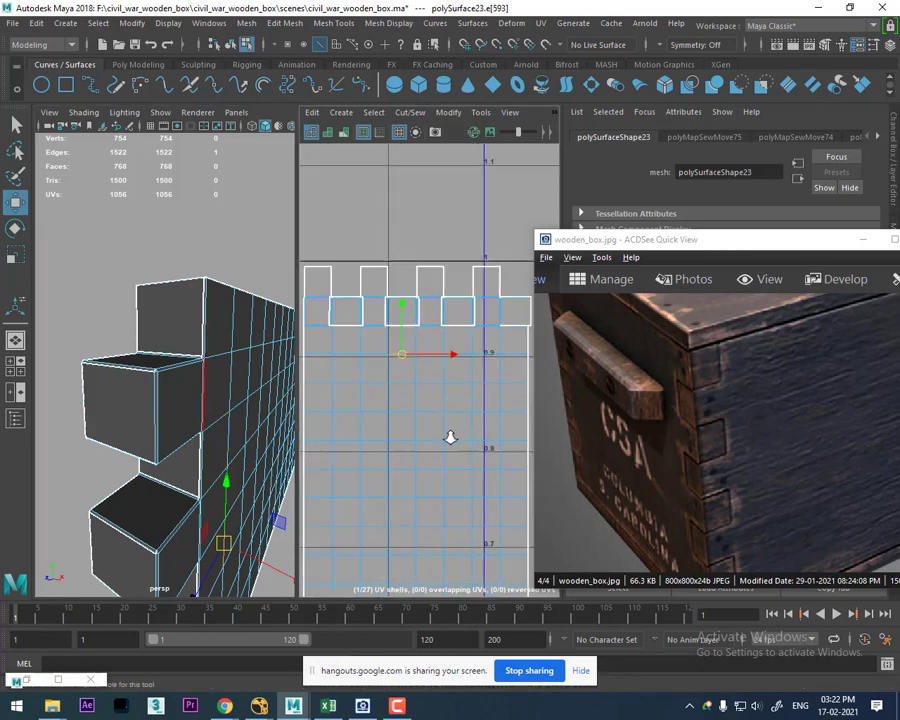
middle_click_drag(432, 373, 436, 287, "alt")
mouse_move(408, 443)
middle_mouse_down("alt")
mouse_move(400, 402)
mouse_move(424, 374)
middle_mouse_up("alt")
mouse_move(368, 430)
middle_mouse_down("alt")
mouse_move(364, 455)
mouse_move(382, 452)
middle_mouse_up("alt")
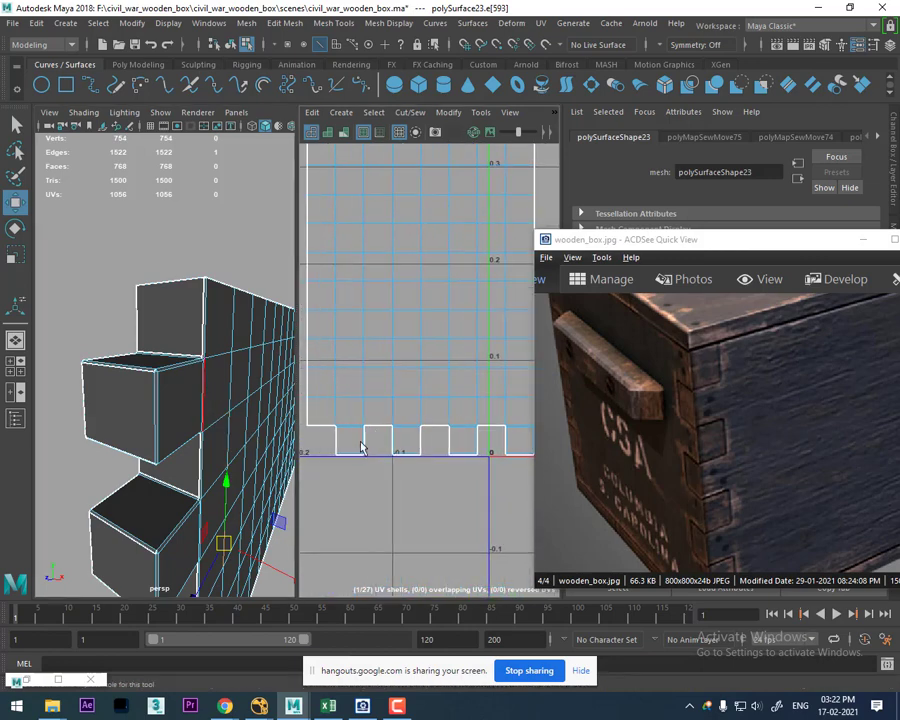
left_click(409, 475, "shift")
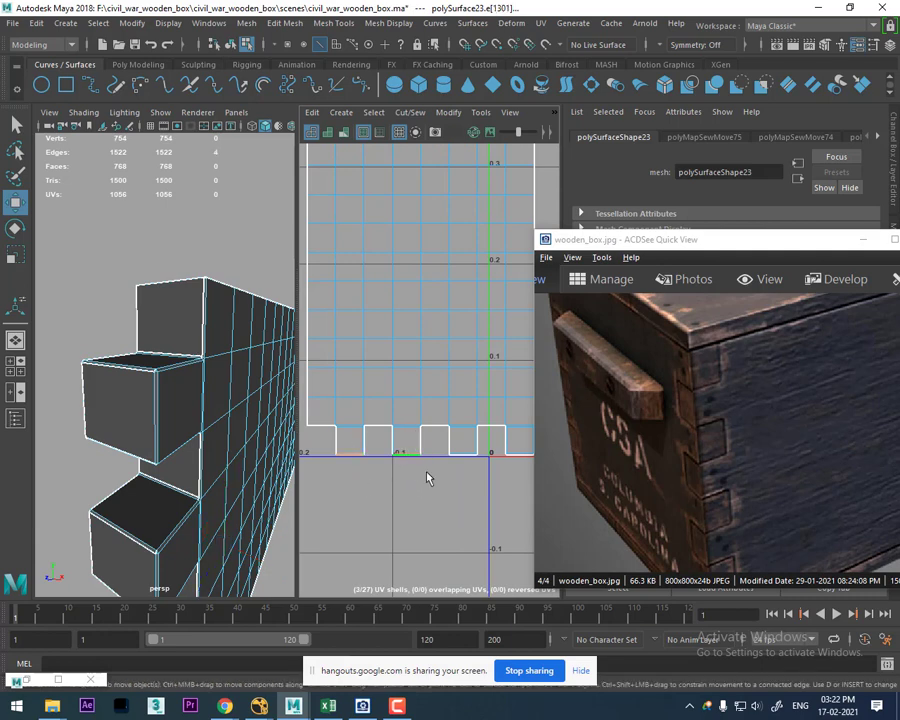
left_click(477, 459, "shift")
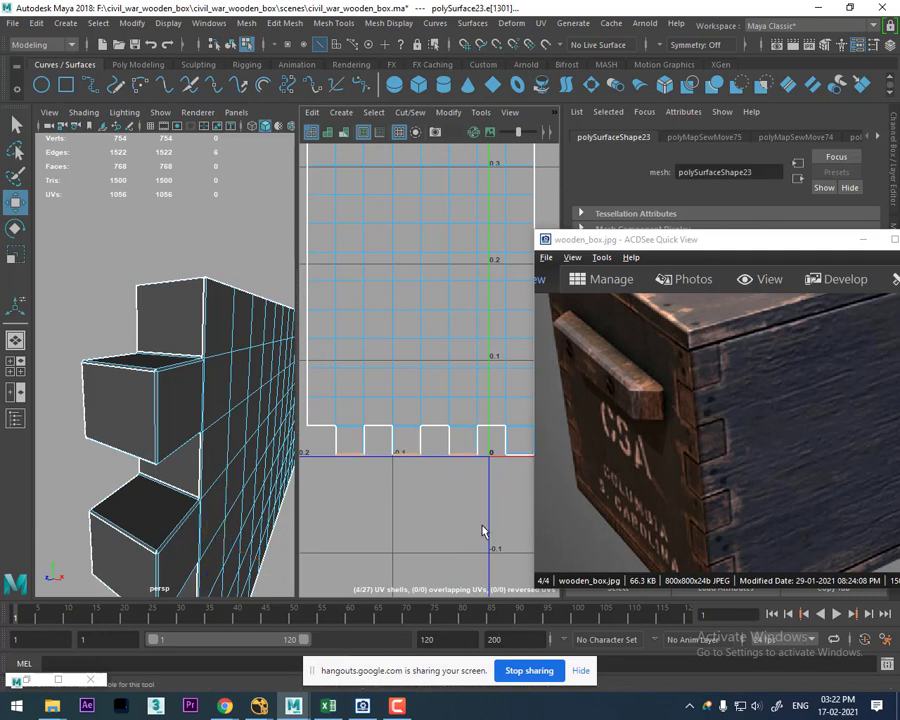
right_click_drag(452, 400, 452, 345, "shift")
scroll(414, 388, "down", 1)
Step: Move the reference photo out of the way and pan it to show the box lid
scroll(414, 388, "down", 2)
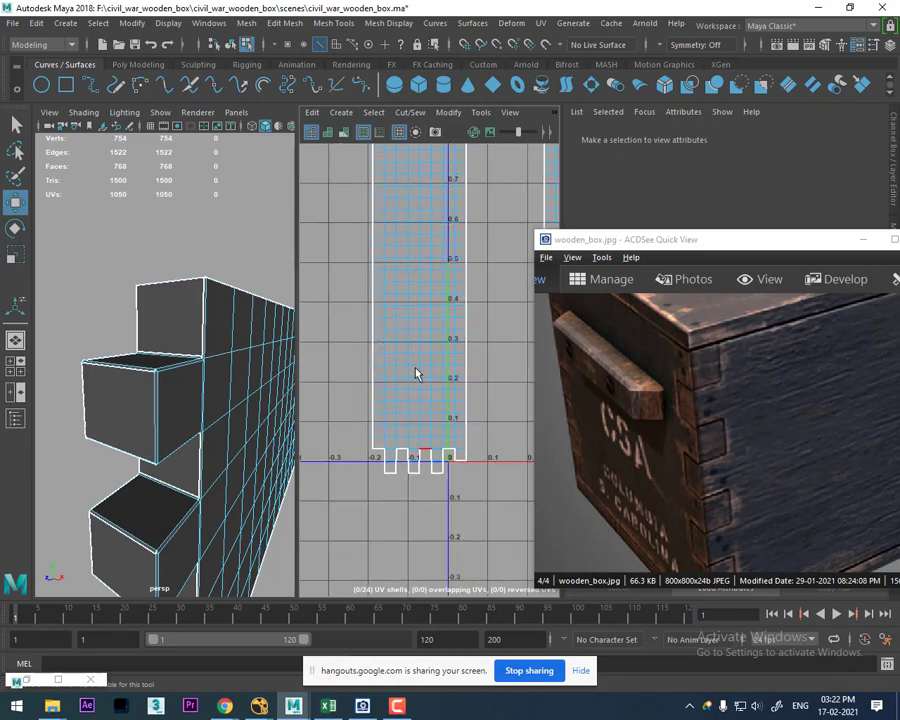
scroll(438, 316, "down", 2)
left_click_drag(722, 247, 40, 263)
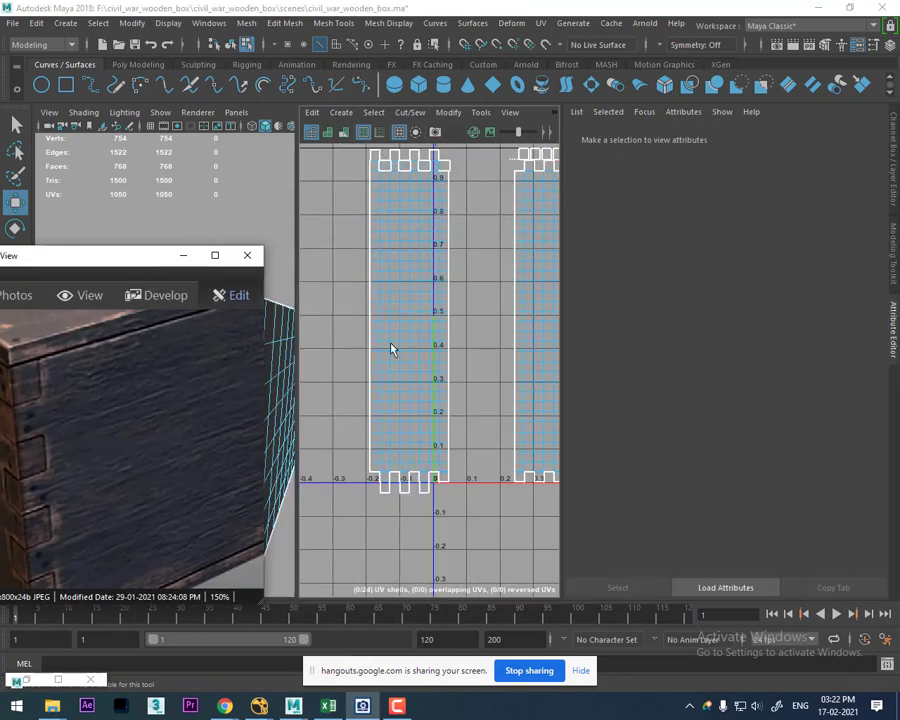
scroll(440, 330, "down", 2)
scroll(454, 318, "up", 1)
middle_click_drag(454, 320, 470, 348, "alt")
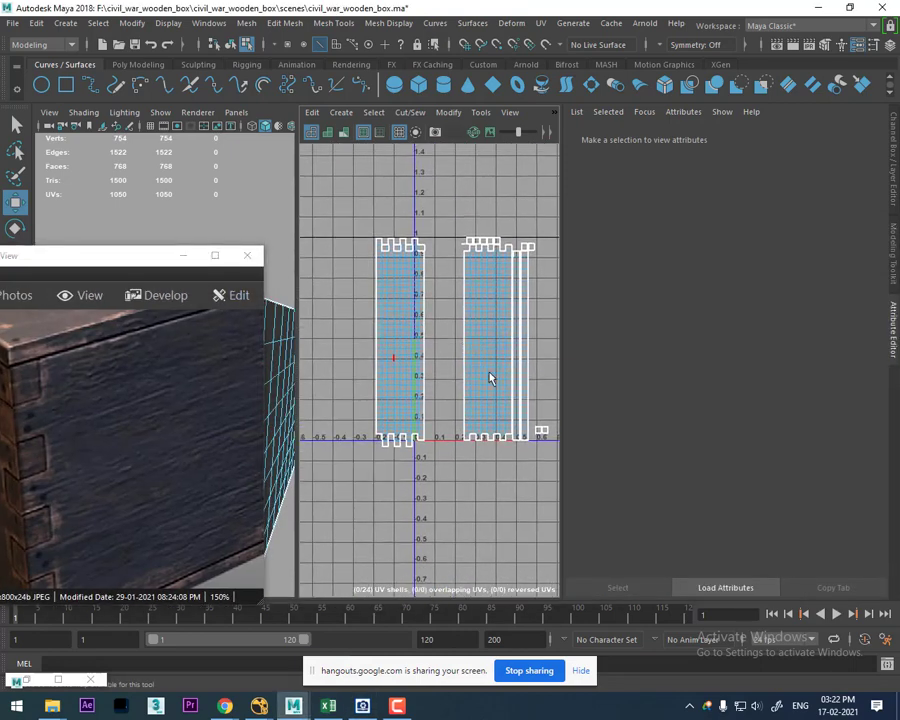
scroll(418, 370, "up", 1)
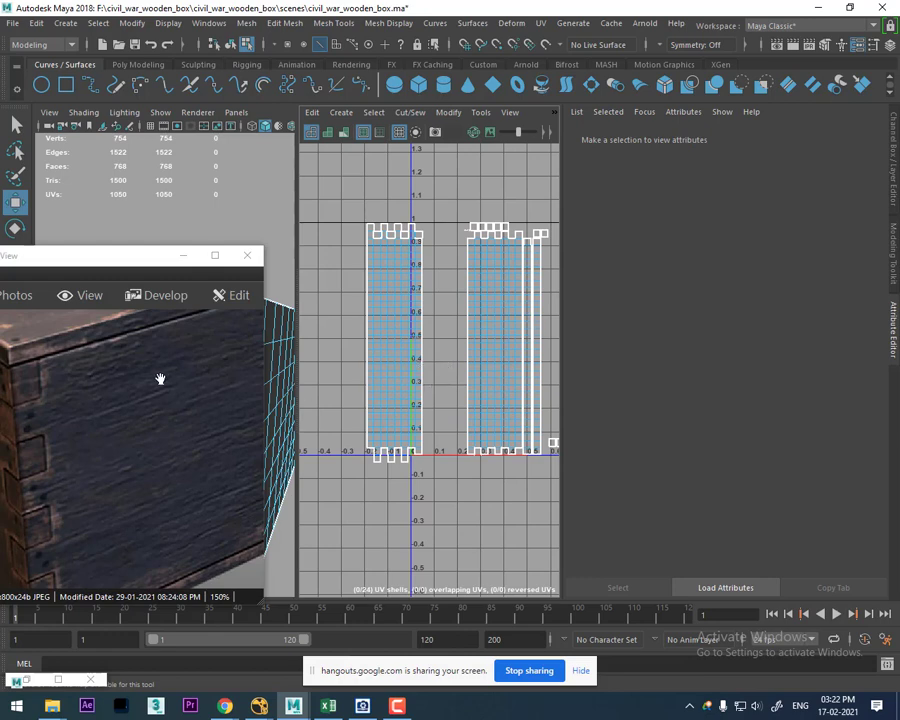
left_click_drag(160, 379, 165, 440)
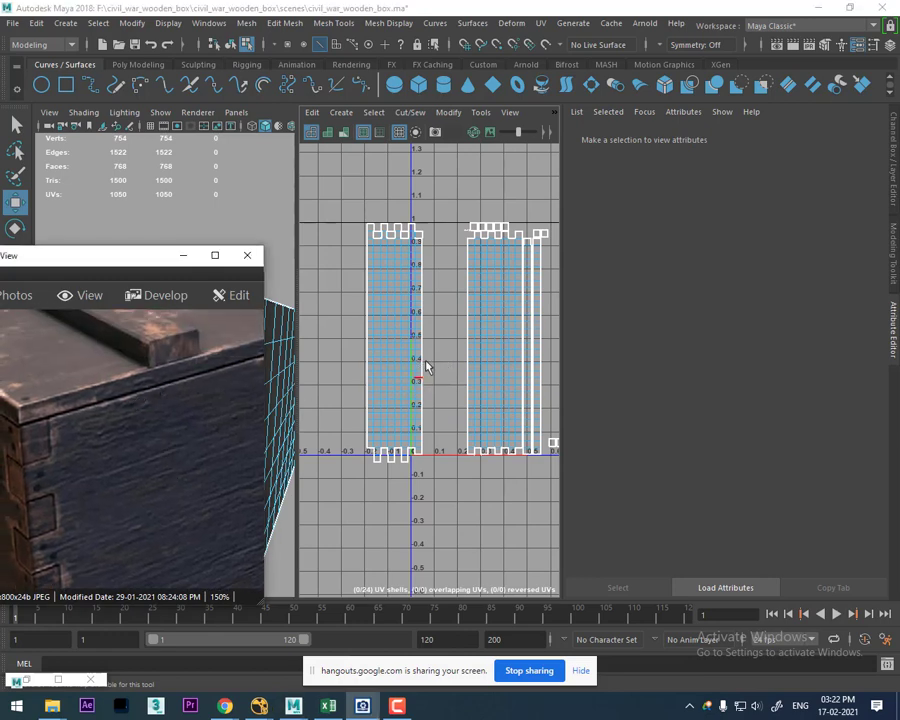
scroll(426, 368, "up", 2)
Step: Switch to edge mode and pick a single edge on the plank's side
right_click_drag(408, 362, 430, 271)
left_click_drag(430, 271, 392, 330)
scroll(392, 330, "down", 1)
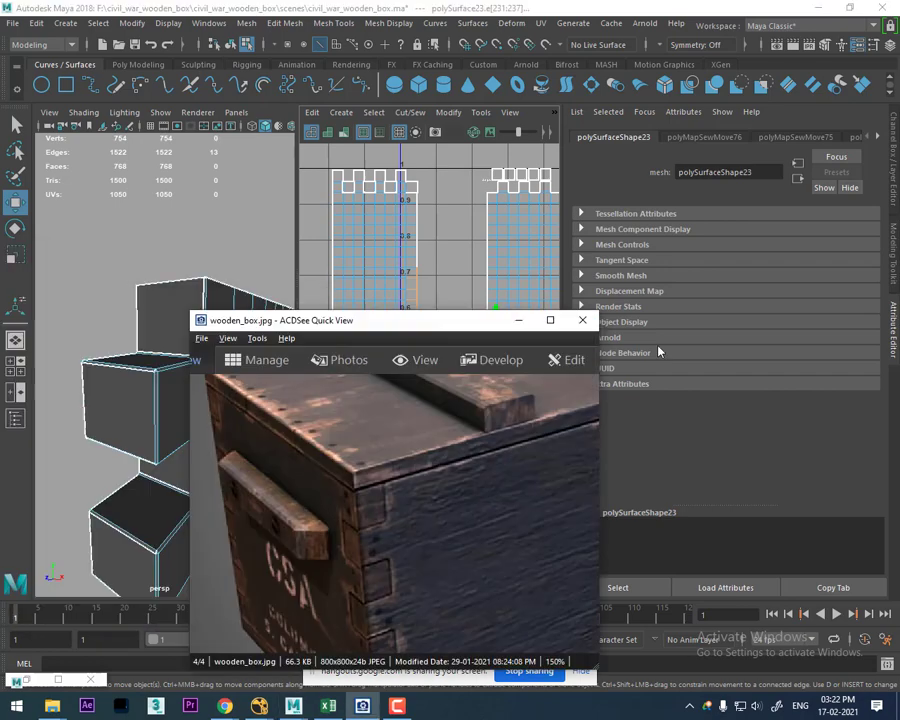
left_click_drag(175, 258, 740, 350)
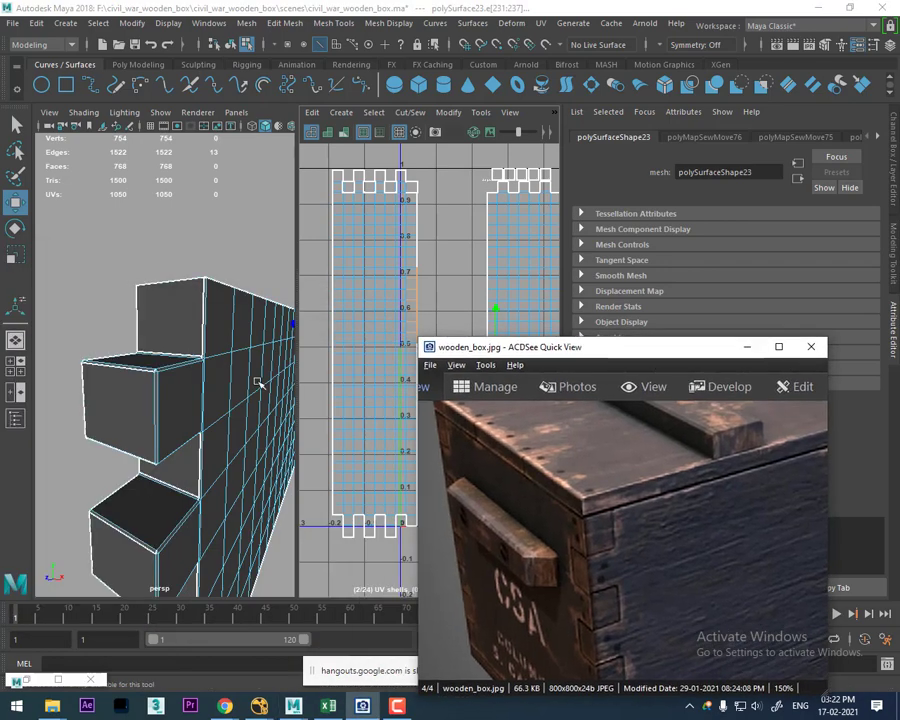
scroll(200, 410, "up", 3)
left_click(186, 437)
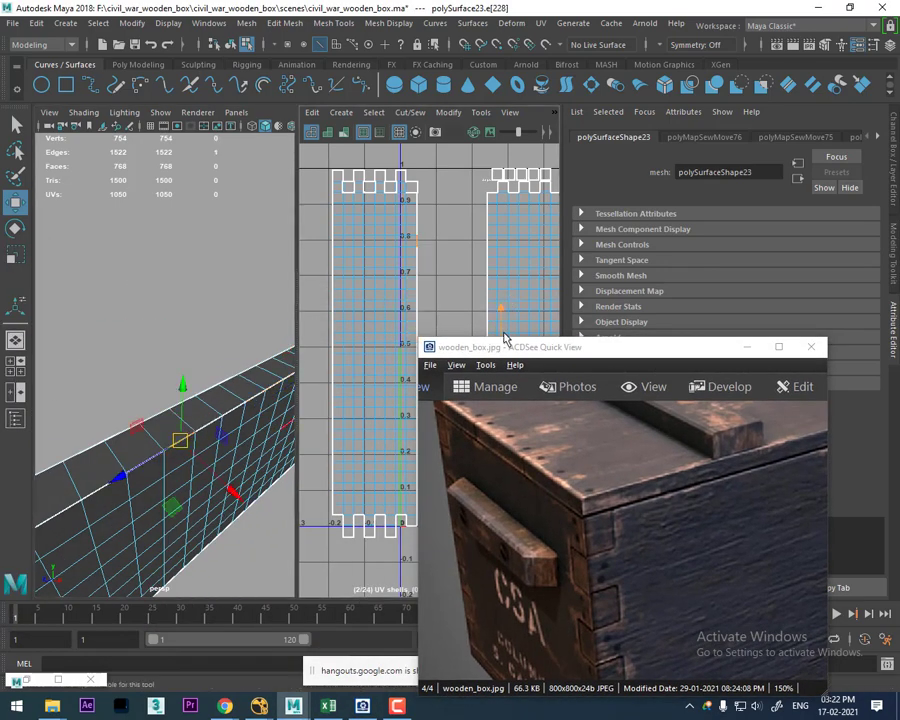
Step: Merge the strip's doubled border, select its right border edge path, and sew it onto the plank shell
left_click_drag(549, 380, 685, 468)
left_click(438, 246)
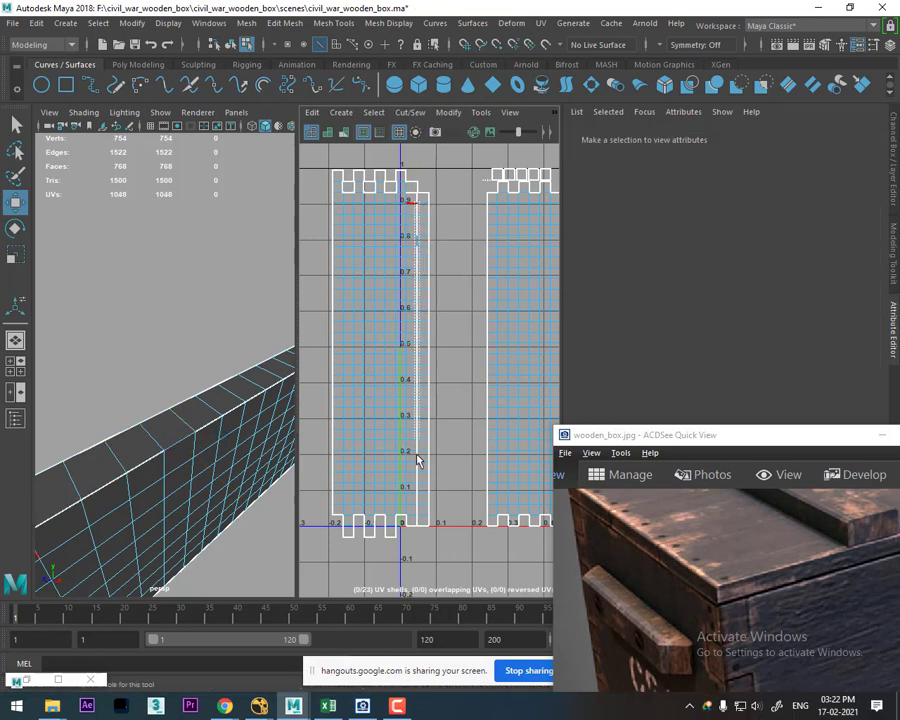
left_click(466, 362)
left_click(441, 232)
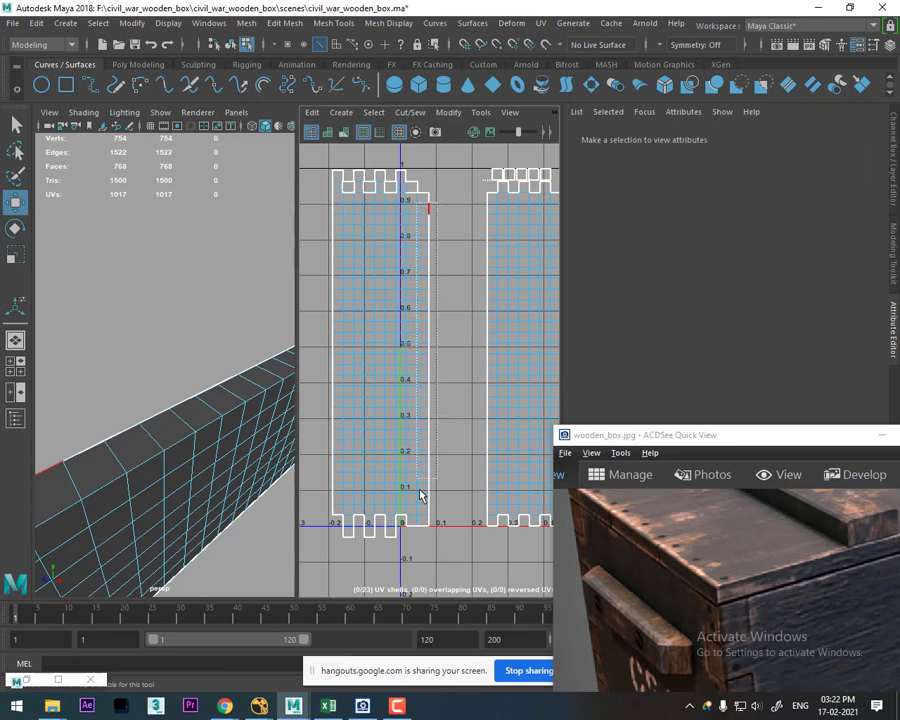
double_click(428, 521)
right_click_drag(460, 287, 414, 248, "shift")
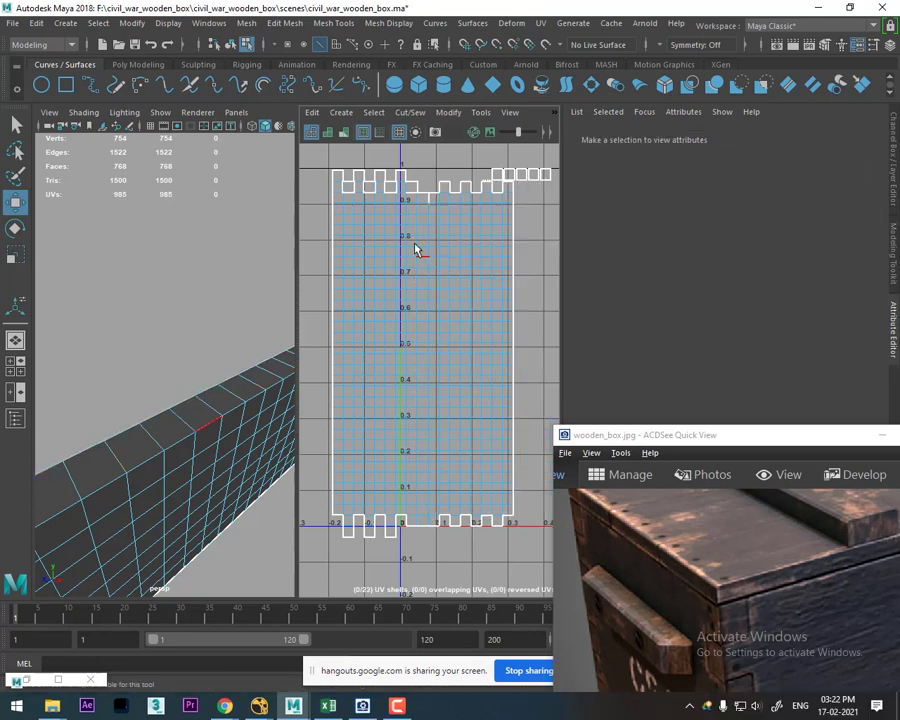
Step: Sew the leftover split edges along the shell's right border closed
left_click(449, 212)
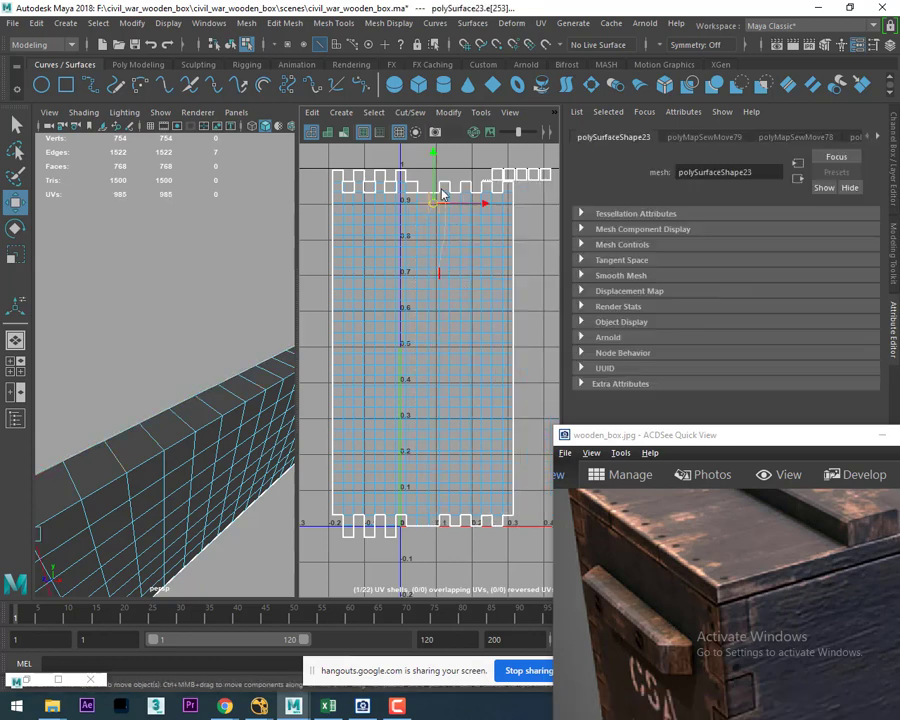
left_click(444, 436)
scroll(479, 397, "down", 2)
scroll(479, 397, "down", 1)
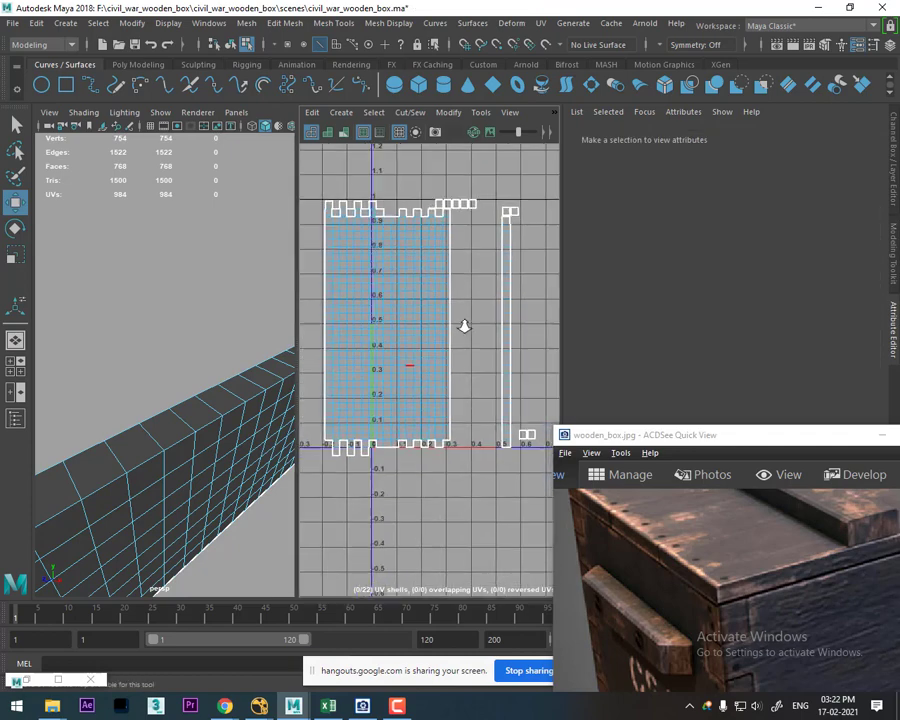
left_click(444, 395)
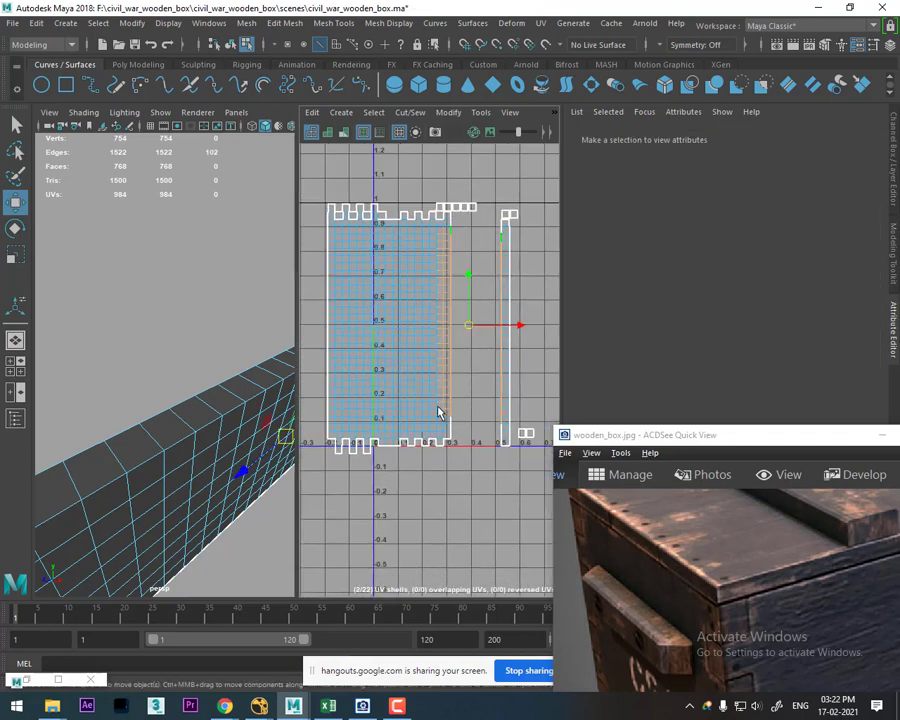
right_click_drag(440, 410, 474, 362, "shift")
scroll(520, 482, "up", 4)
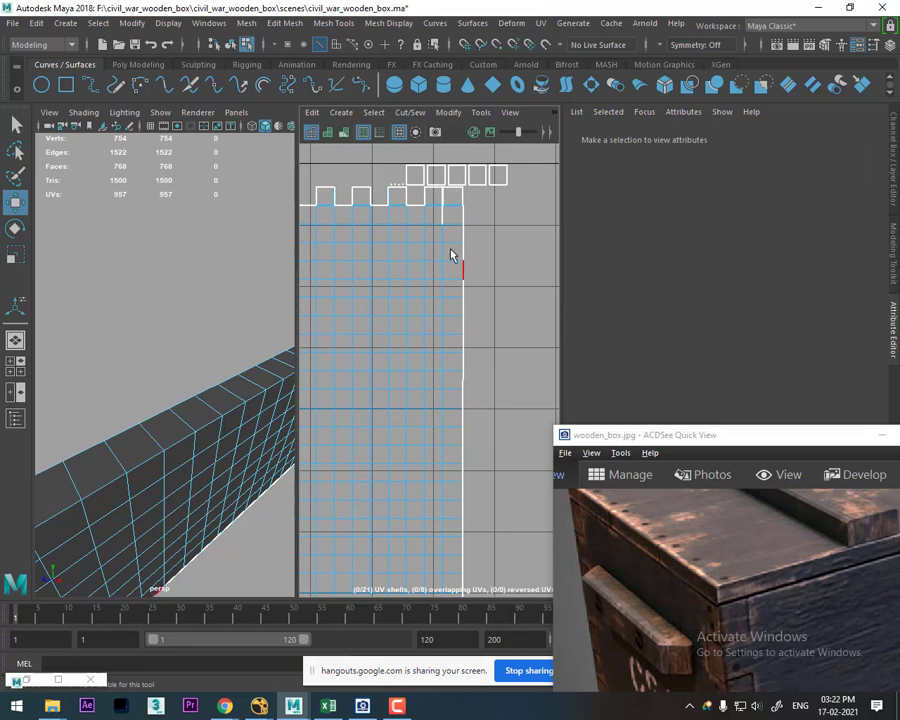
left_click(440, 203)
right_click_drag(440, 203, 470, 160, "shift")
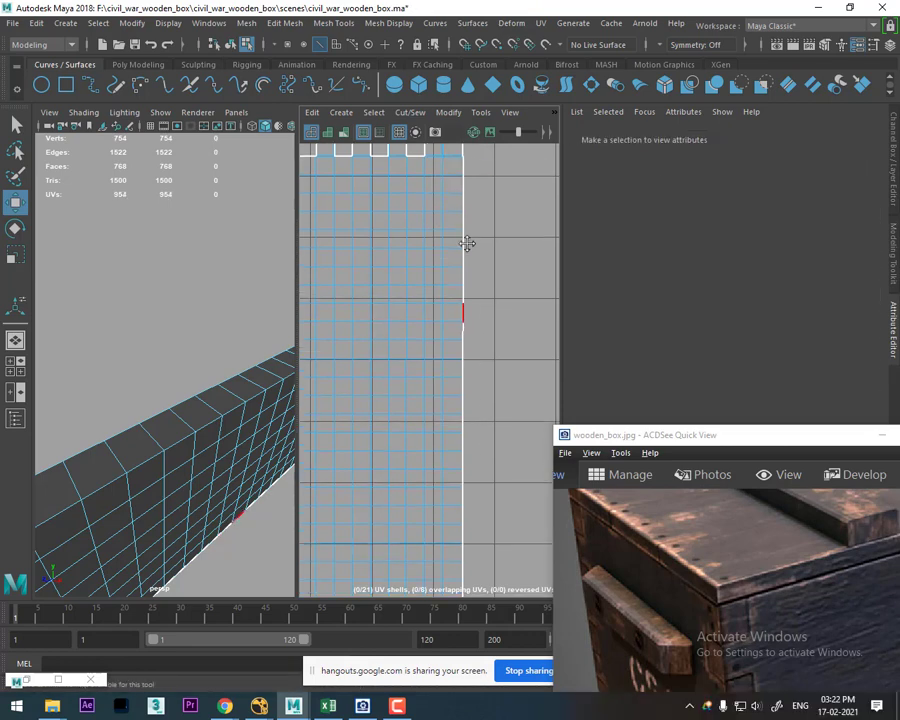
Step: Sew a split edge on the bottom border, undoing an accidental warp with Ctrl+Z
middle_click_drag(464, 242, 415, 489, "alt")
left_click(441, 430)
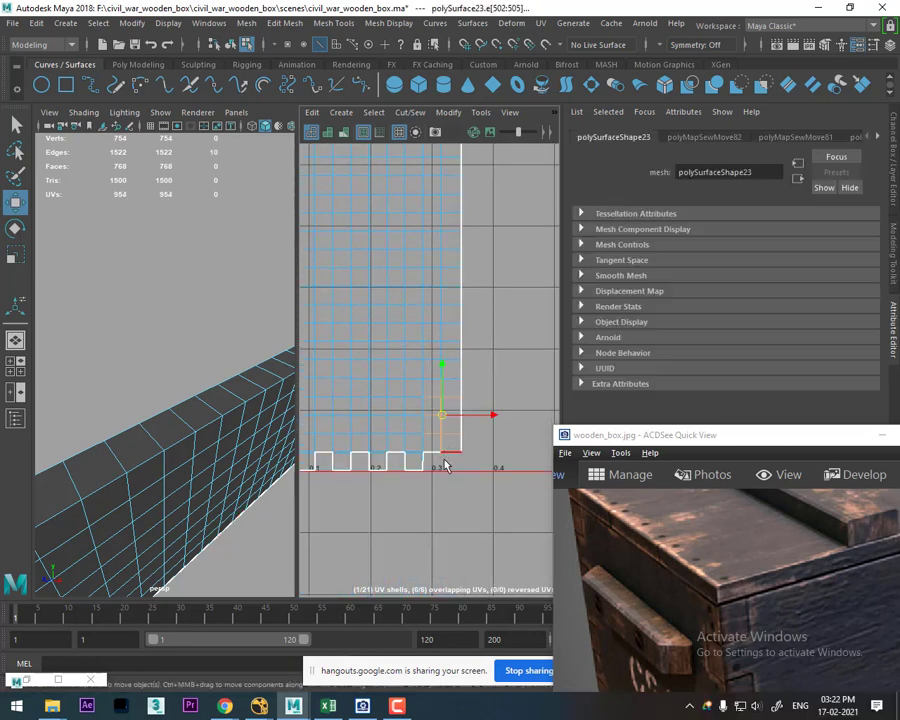
right_click_drag(440, 462, 484, 458, "shift")
scroll(440, 340, "down", 4)
middle_click_drag(428, 311, 370, 311, "alt")
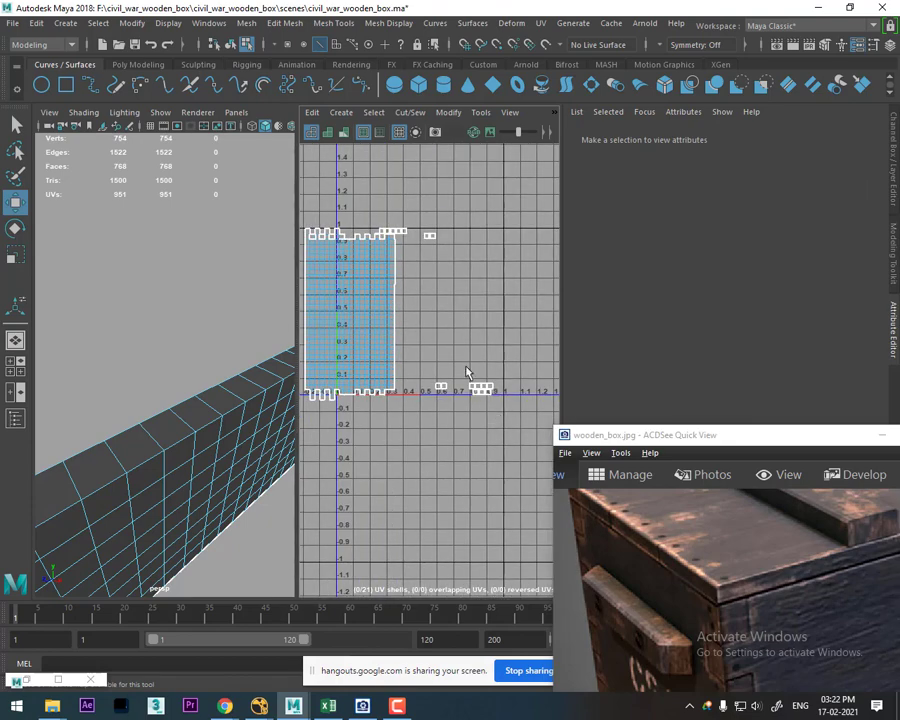
scroll(449, 415, "up", 3)
scroll(449, 415, "up", 3)
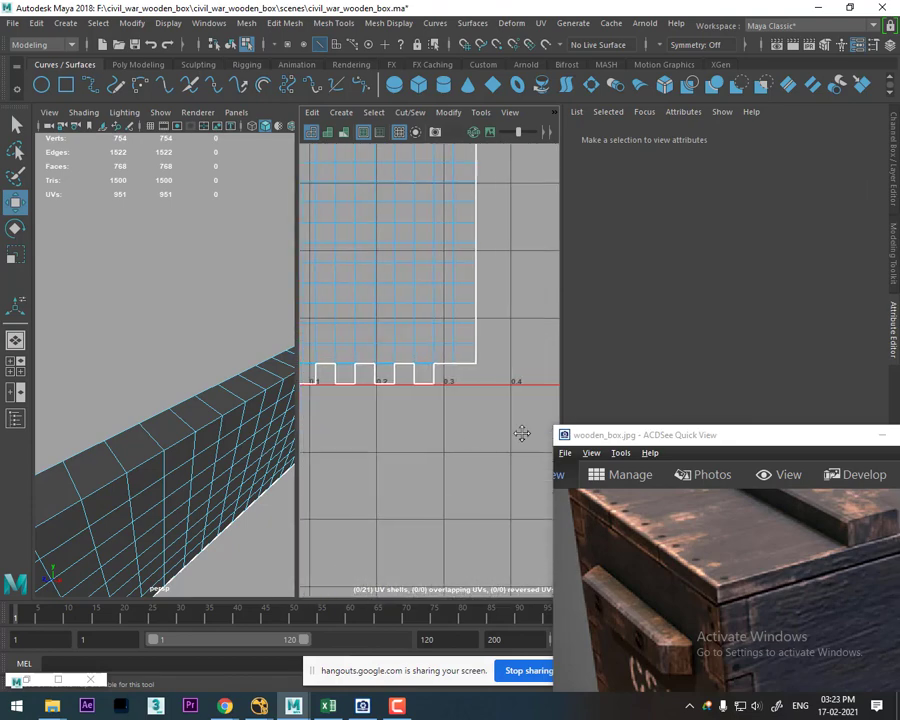
scroll(518, 430, "up", 2)
left_click(437, 376)
scroll(470, 422, "up", 1)
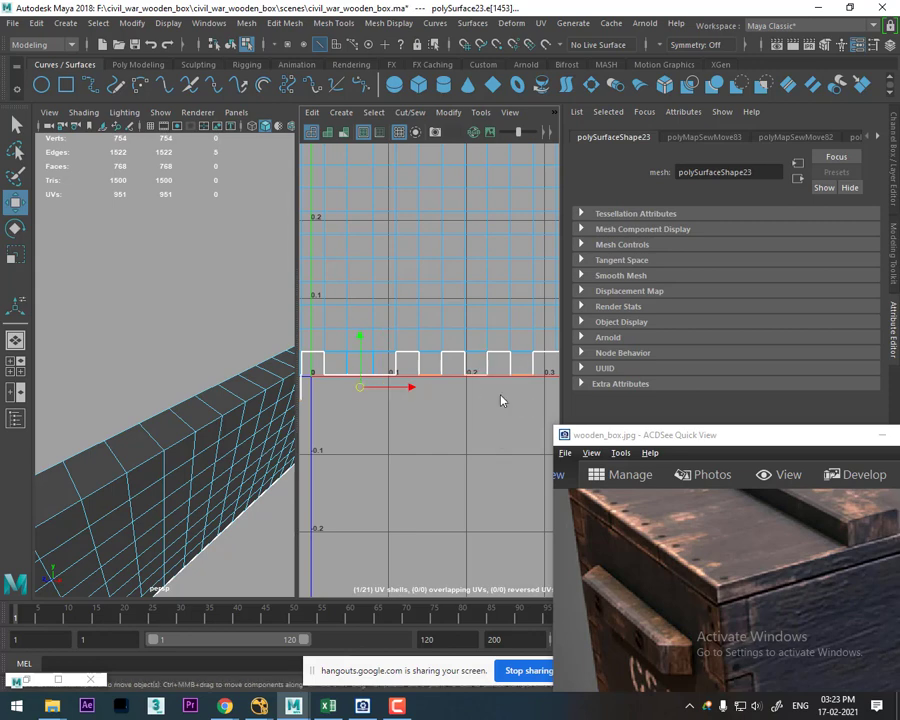
left_click(484, 301)
key("ctrl+z")
scroll(450, 452, "down", 2)
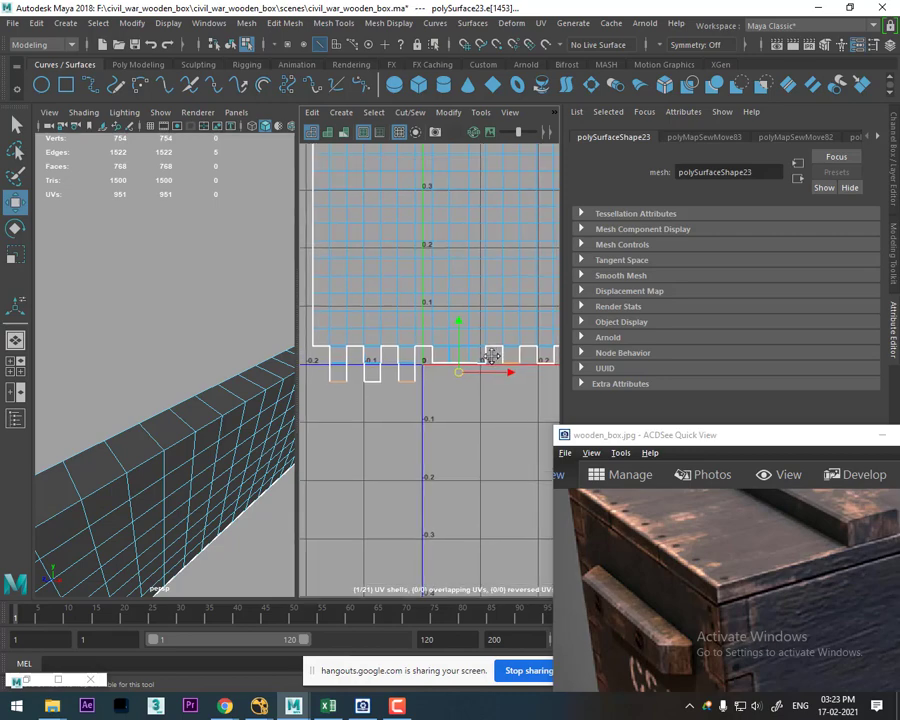
middle_click_drag(480, 360, 460, 360, "alt")
scroll(440, 457, "down", 3)
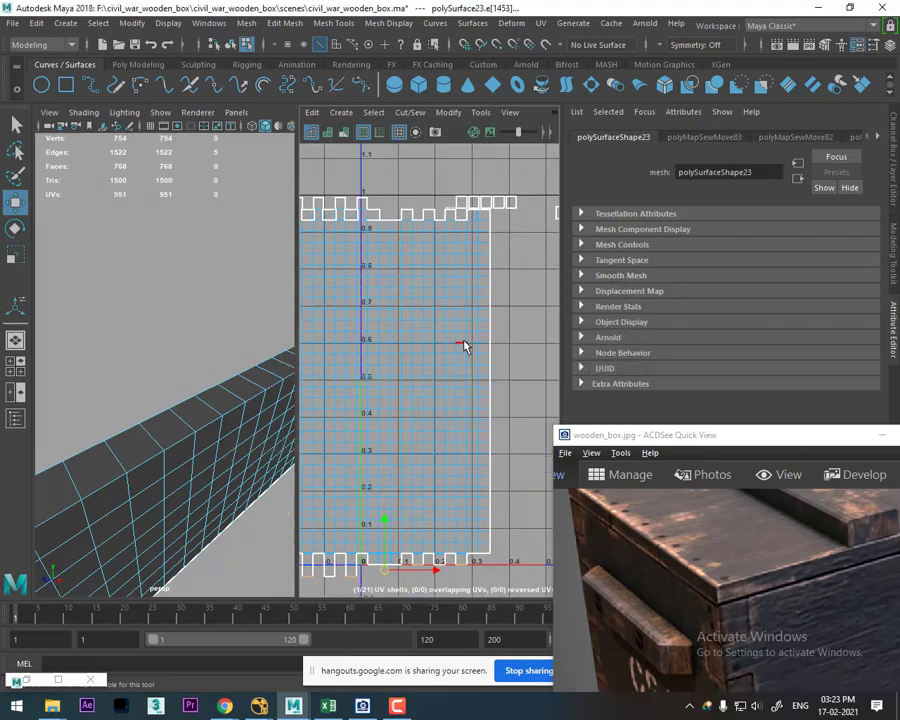
Step: Marquee-select the loose shells on the right with the UV Editor enlarged, then restore the layout
key("space")
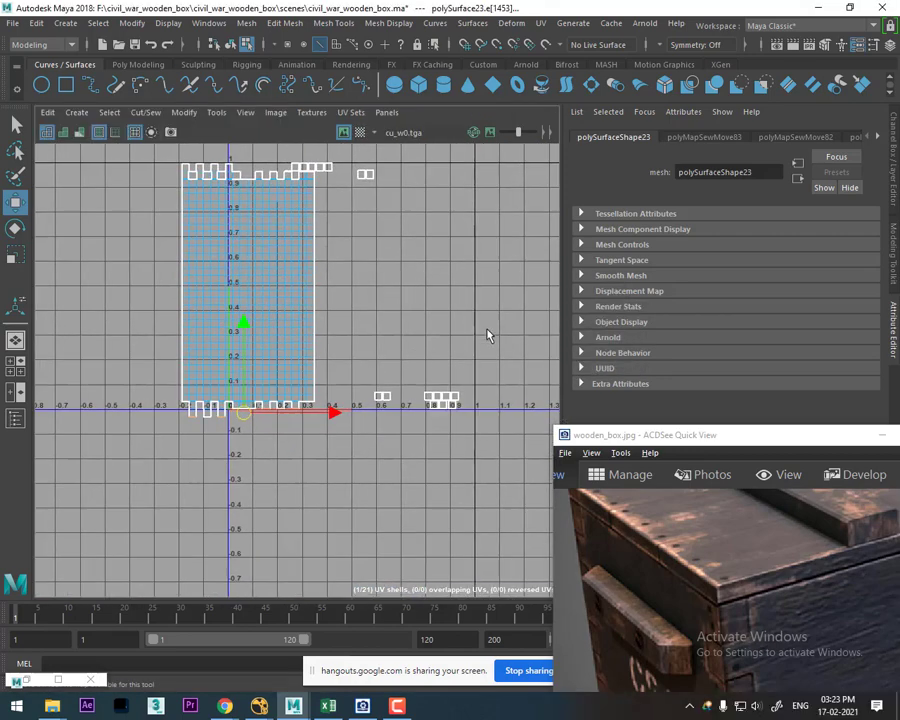
left_click_drag(365, 475, 367, 468)
key("space")
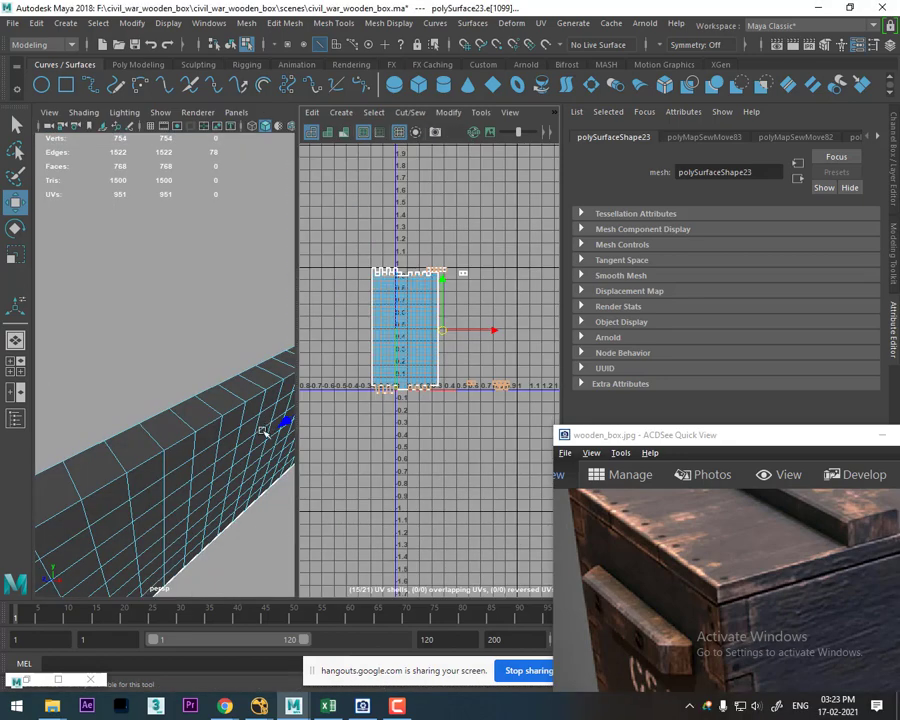
left_click_drag(262, 432, 250, 380, "alt")
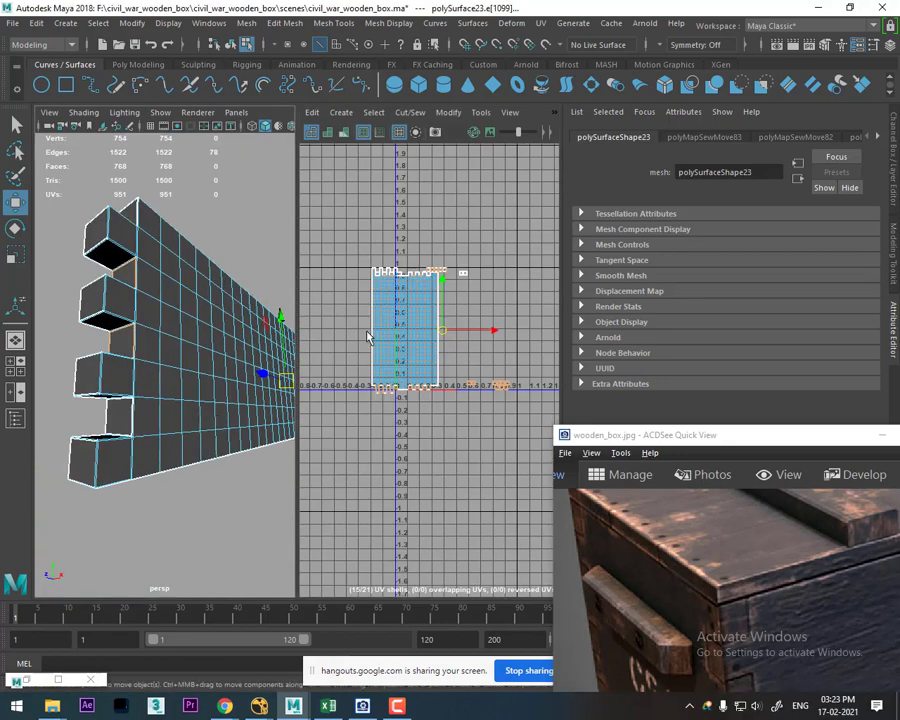
scroll(448, 436, "up", 4)
scroll(444, 486, "up", 2)
Step: Select a vertical edge on the shell's notched border near the UV origin
mouse_move(452, 454)
middle_mouse_down("alt")
mouse_move(474, 529)
mouse_move(458, 508)
middle_mouse_up("alt")
scroll(478, 349, "up", 2)
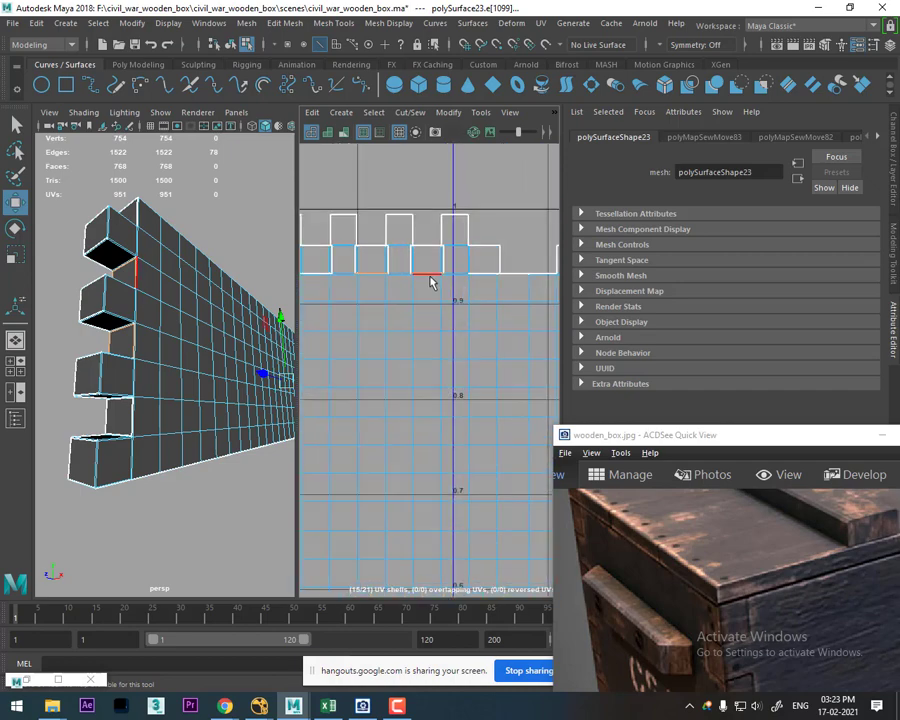
middle_click_drag(430, 283, 482, 246, "alt")
scroll(426, 270, "down", 2)
scroll(449, 338, "down", 1)
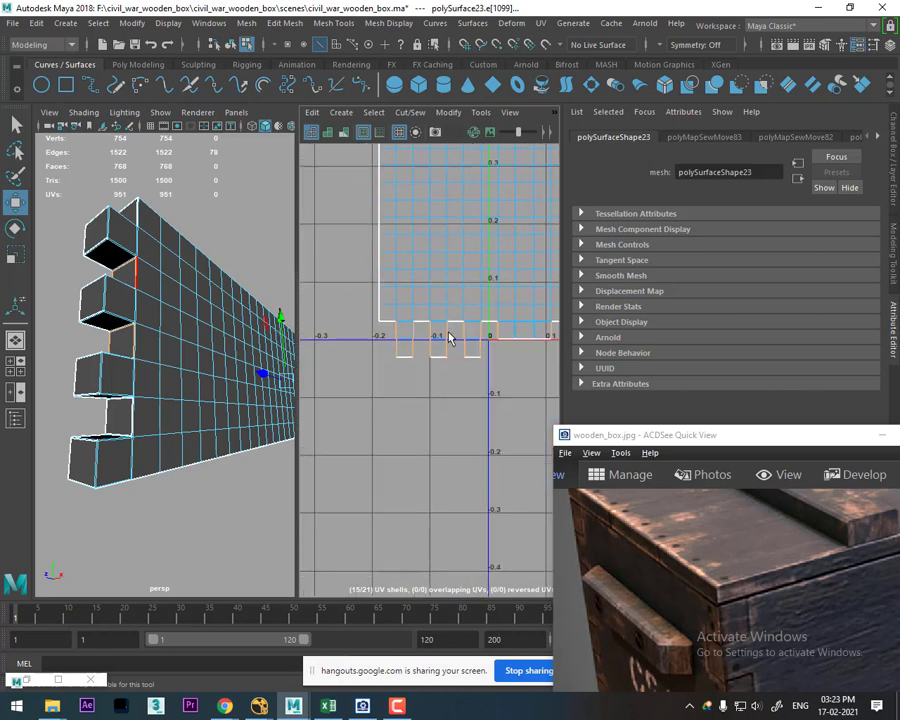
scroll(416, 339, "up", 1)
left_click(424, 337)
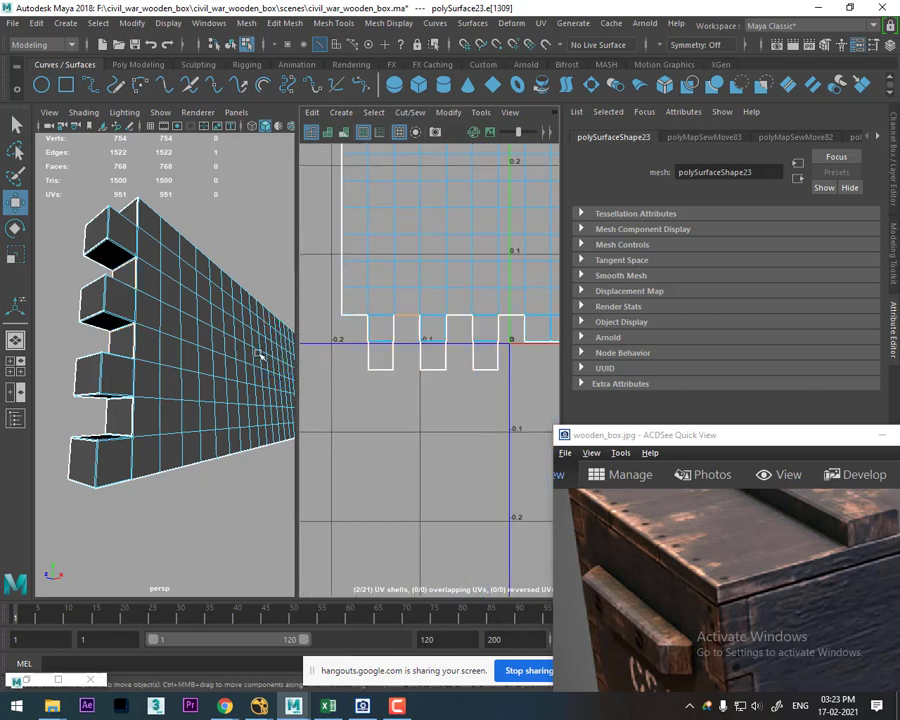
mouse_move(442, 318)
middle_mouse_down("alt")
mouse_move(434, 454)
mouse_move(434, 438)
middle_mouse_up("alt")
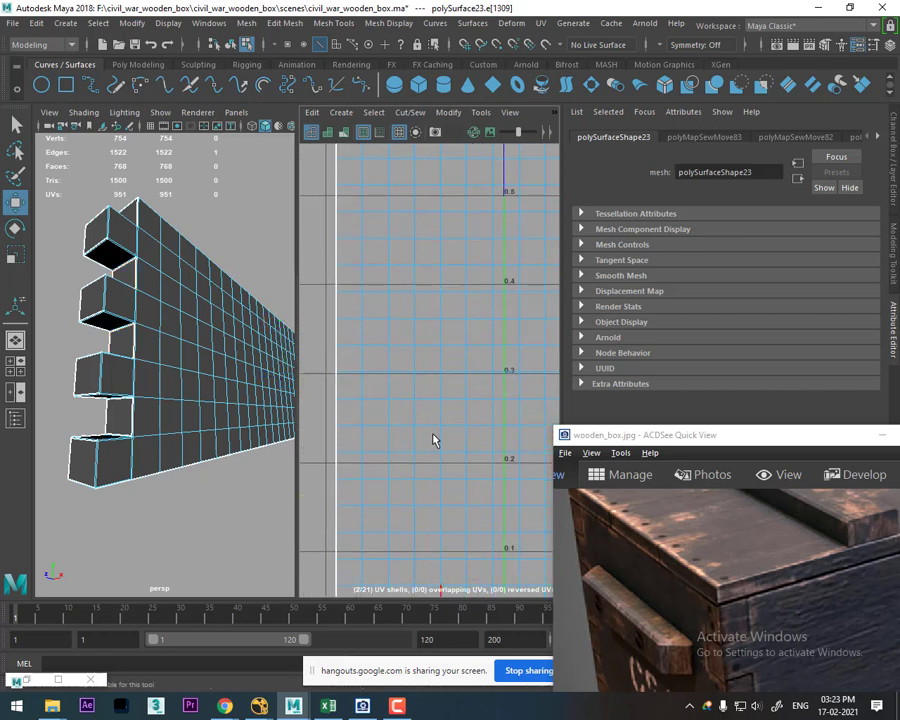
left_click_drag(200, 380, 138, 398, "alt")
middle_click_drag(468, 380, 468, 292, "alt")
scroll(468, 292, "down", 3)
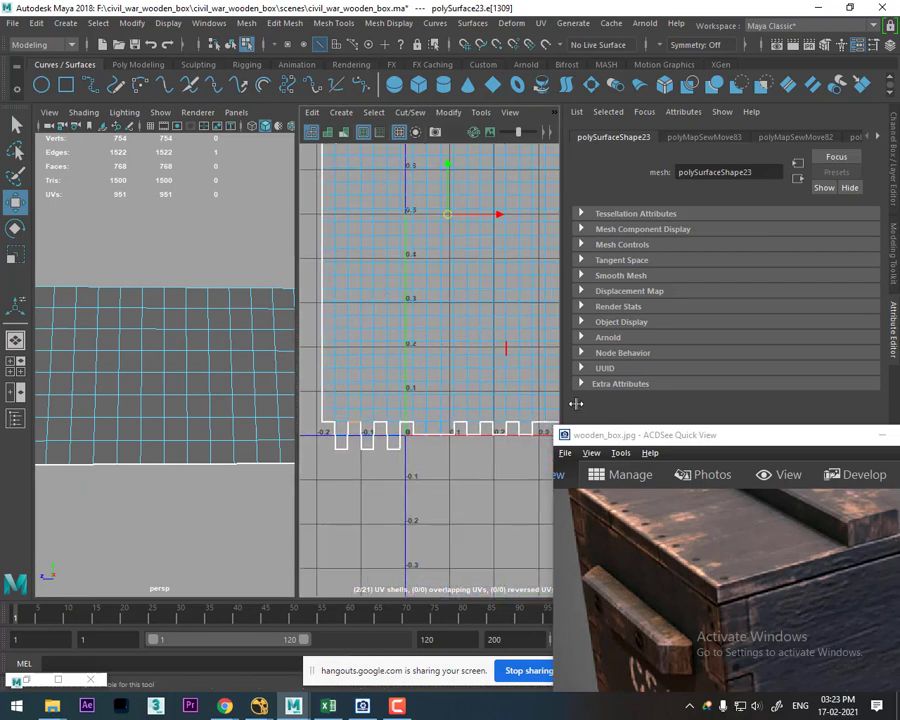
left_click_drag(841, 435, 375, 484)
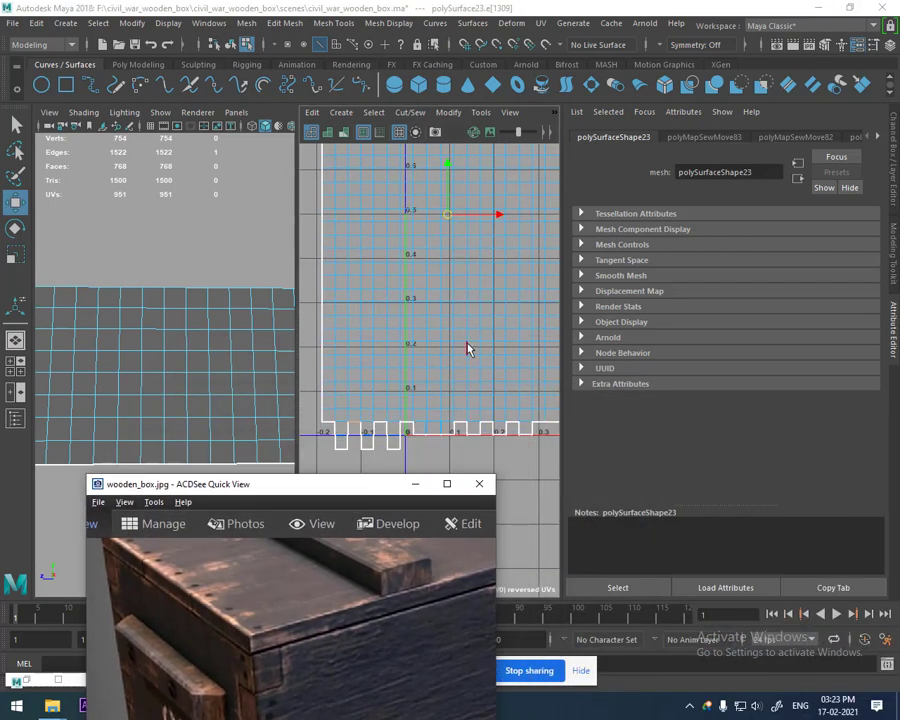
scroll(466, 346, "down", 2)
scroll(466, 302, "down", 1)
Step: Rearrange the panels and frame the whole plank in the 3D and UV views
left_click(896, 350)
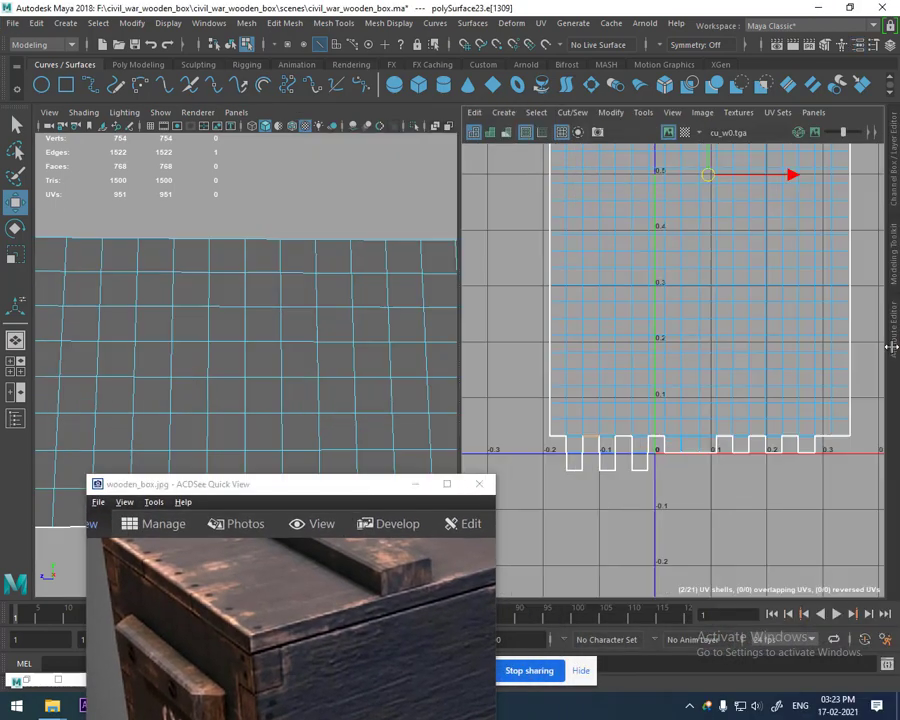
scroll(708, 458, "down", 3)
left_click_drag(393, 488, 514, 607)
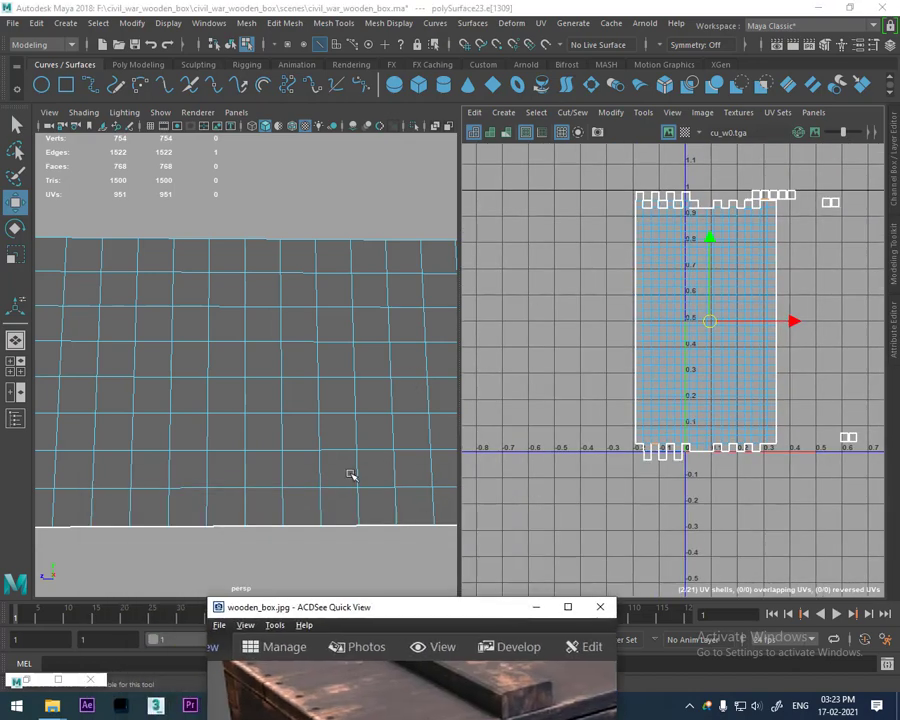
scroll(310, 374, "down", 3)
left_click_drag(310, 374, 442, 400, "alt")
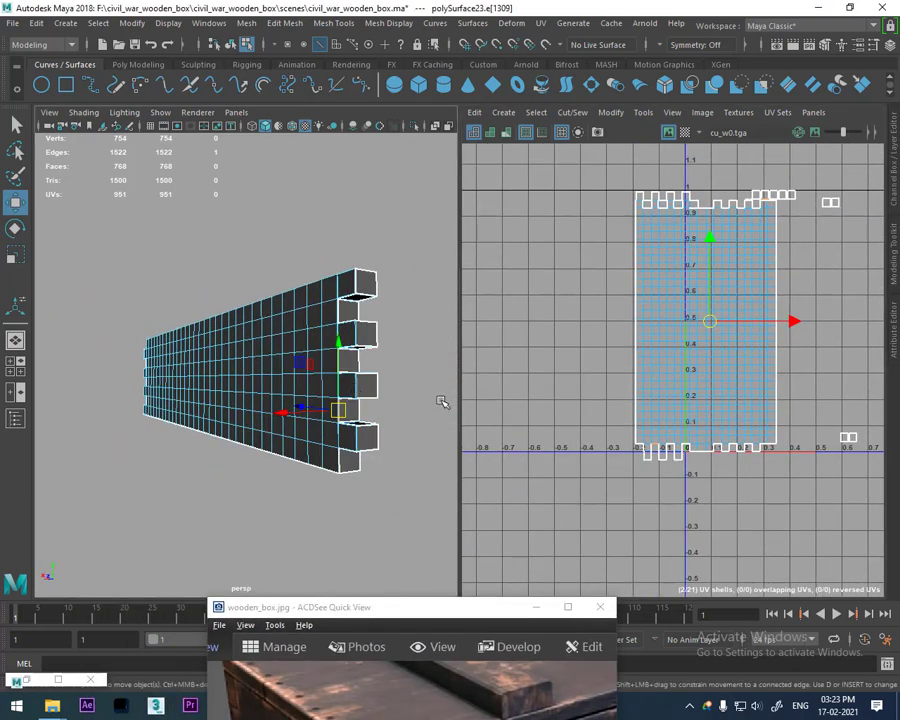
scroll(647, 416, "up", 2)
scroll(769, 420, "up", 2)
scroll(753, 435, "up", 2)
middle_click_drag(753, 435, 810, 430, "alt")
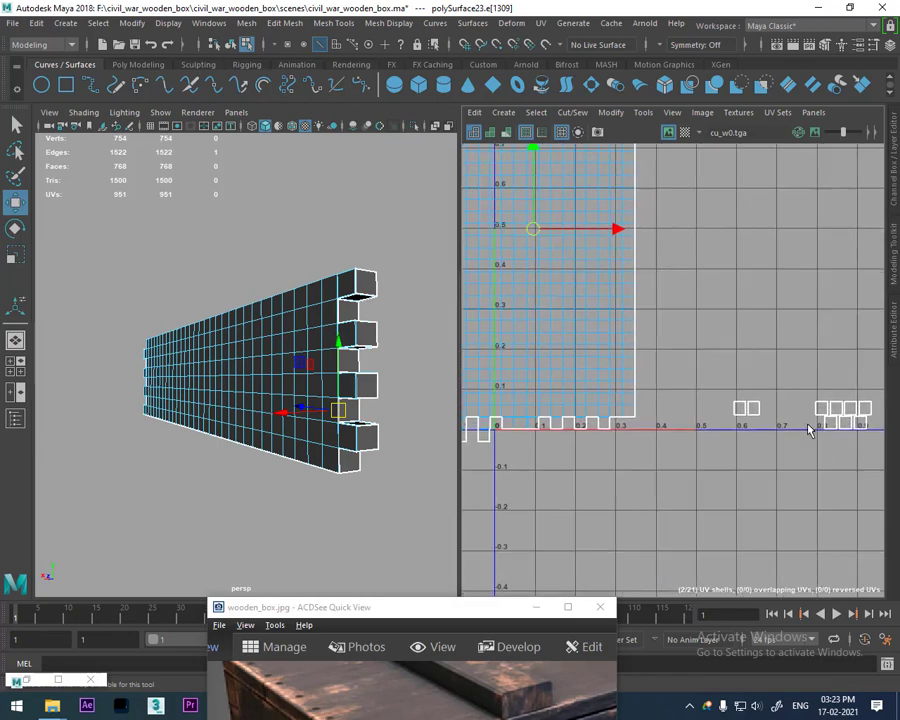
Step: Select several top tab border edges and Move and Sew them onto the plank shell
double_click(727, 441)
scroll(699, 452, "down", 2)
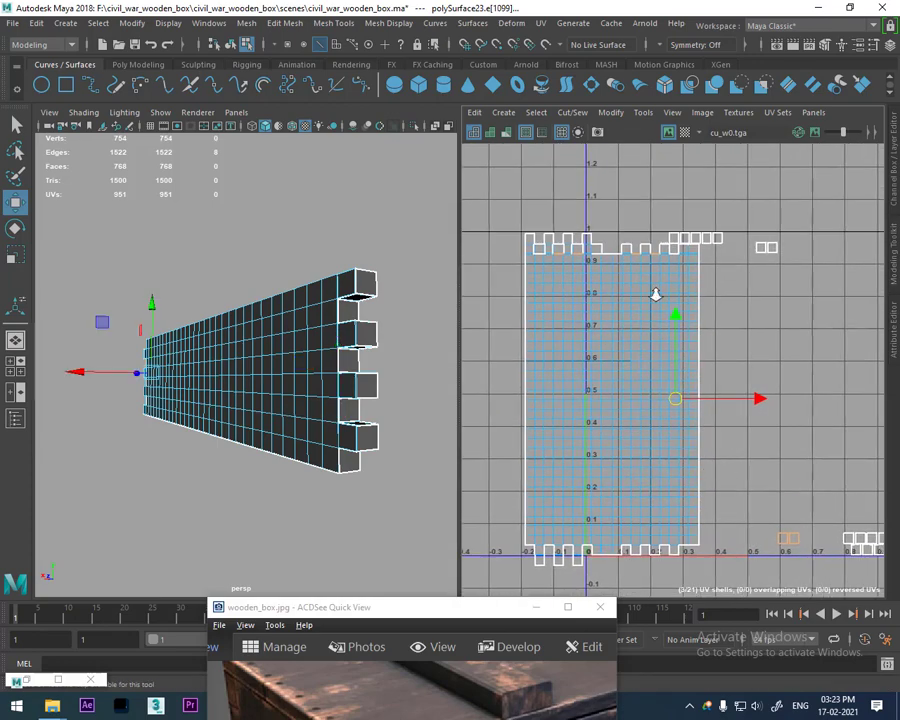
scroll(682, 398, "up", 3)
scroll(680, 322, "up", 1)
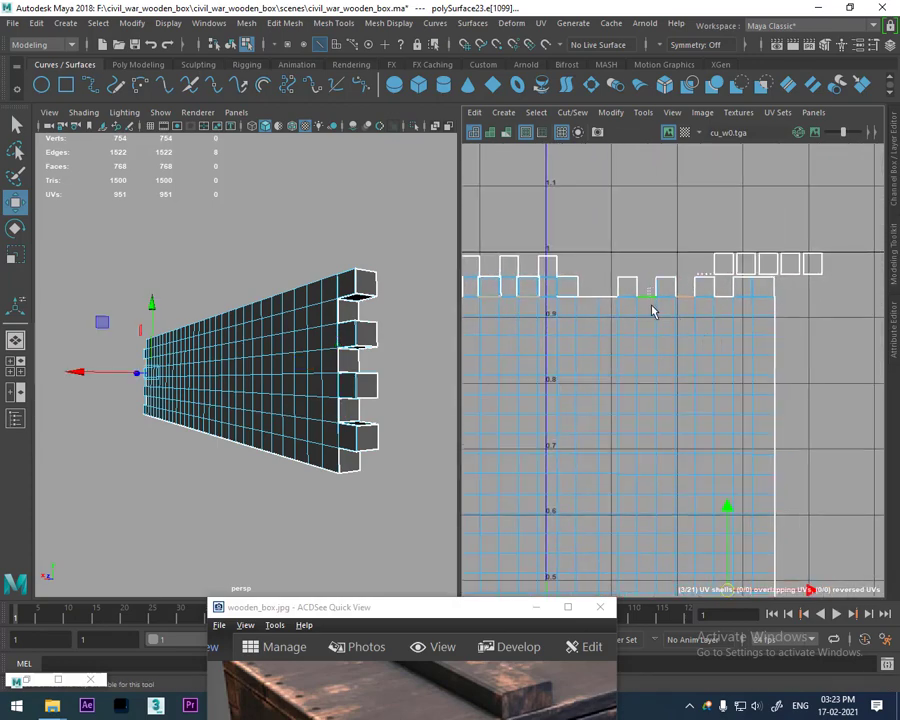
left_click(652, 314)
scroll(672, 306, "up", 1)
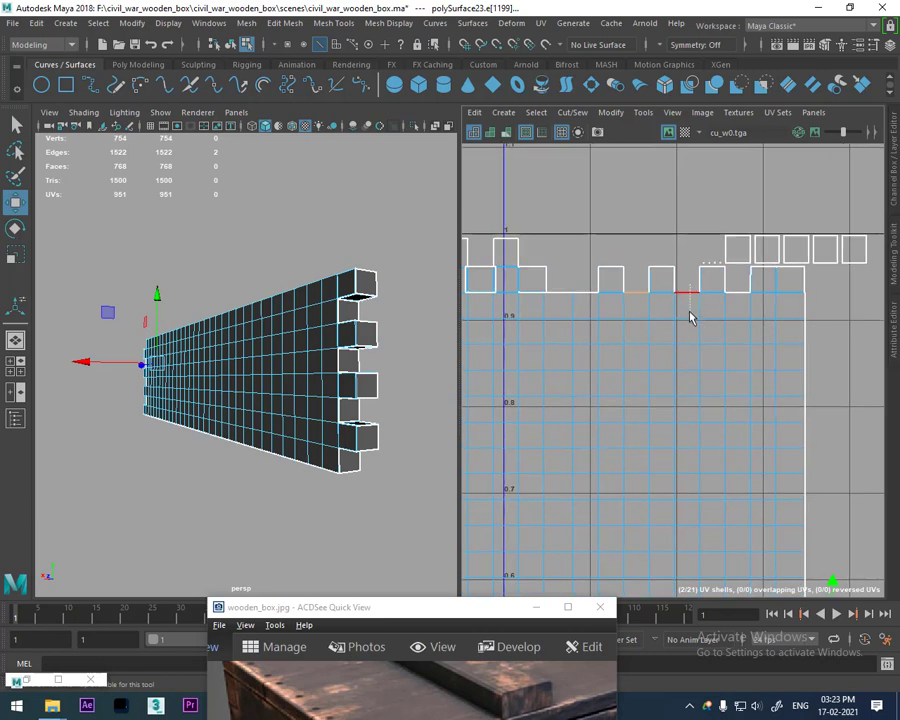
left_click(737, 315, "shift")
left_click(740, 293, "shift")
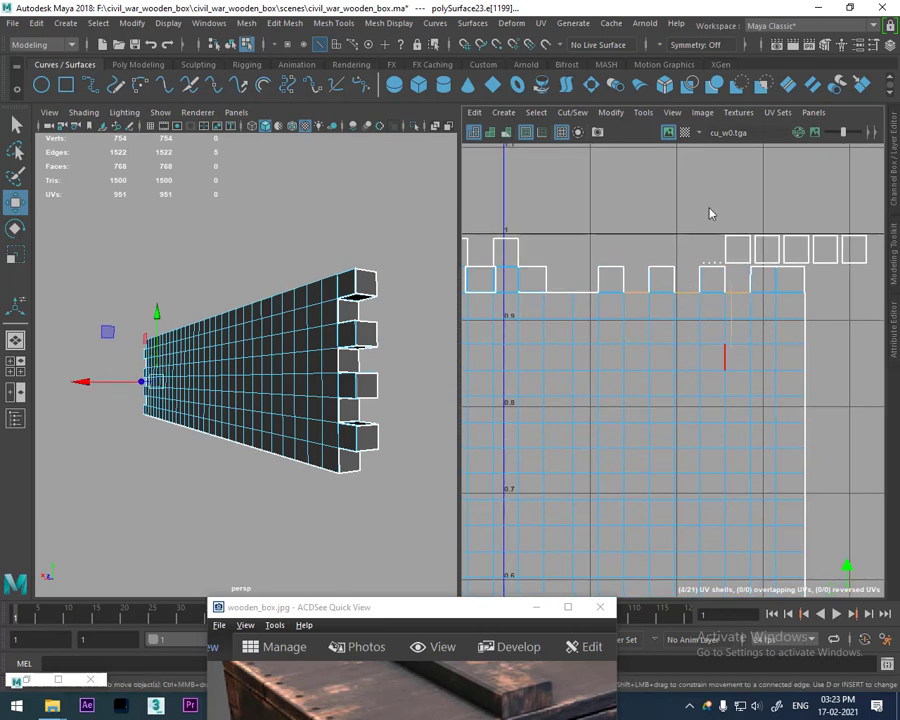
right_click_drag(704, 209, 689, 245, "shift")
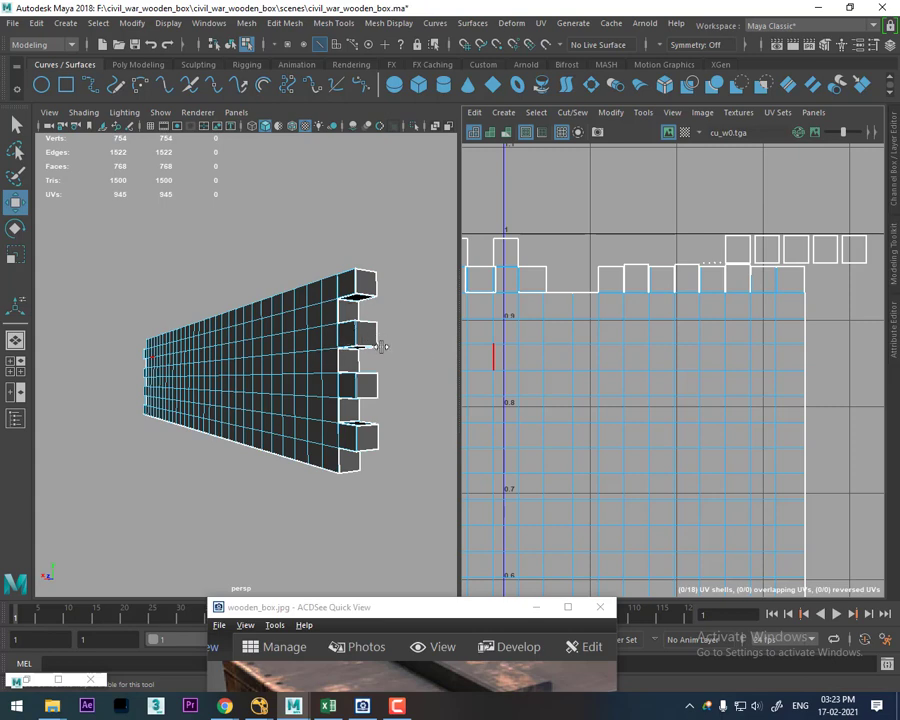
Step: Convert a plank edge selection to its whole UV shell and shift it left
left_click(610, 262)
scroll(620, 261, "down", 1)
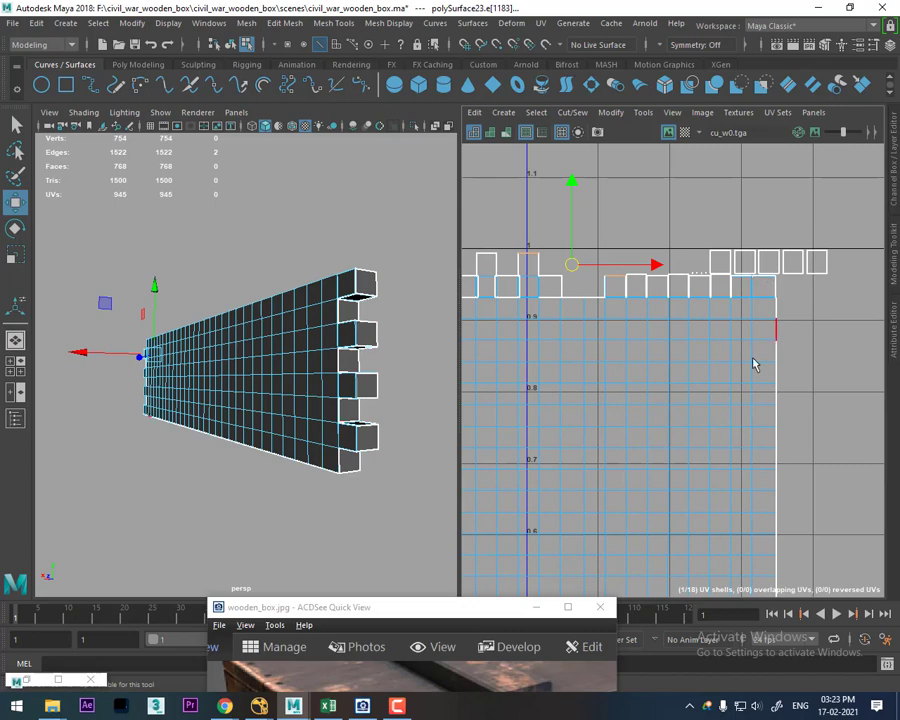
scroll(664, 374, "down", 2)
scroll(680, 214, "down", 2)
right_click_drag(678, 252, 790, 256)
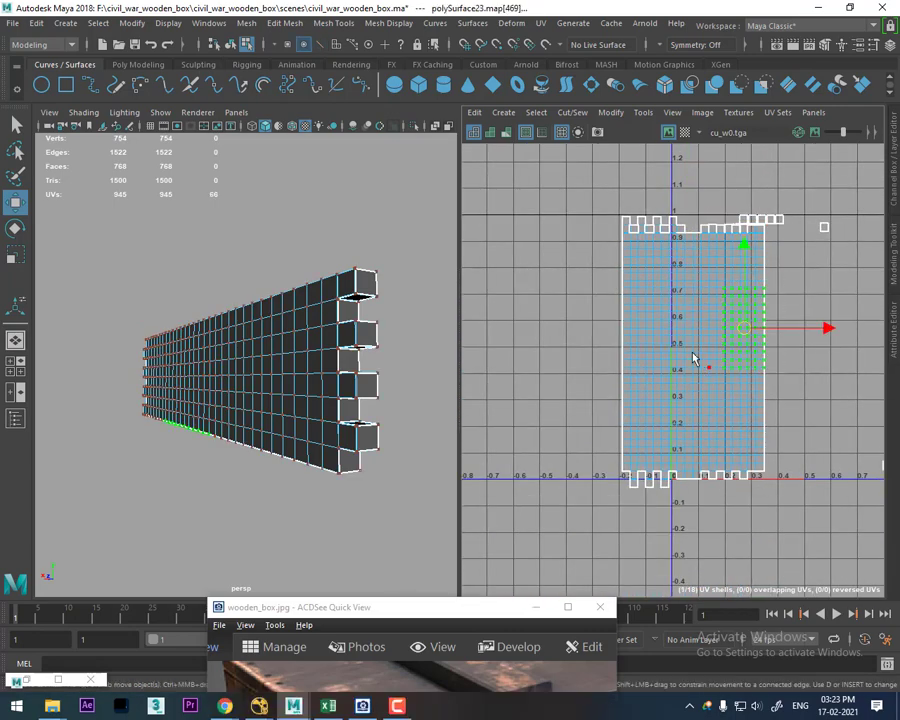
right_click_drag(695, 358, 748, 372, "ctrl")
left_click_drag(777, 358, 697, 355)
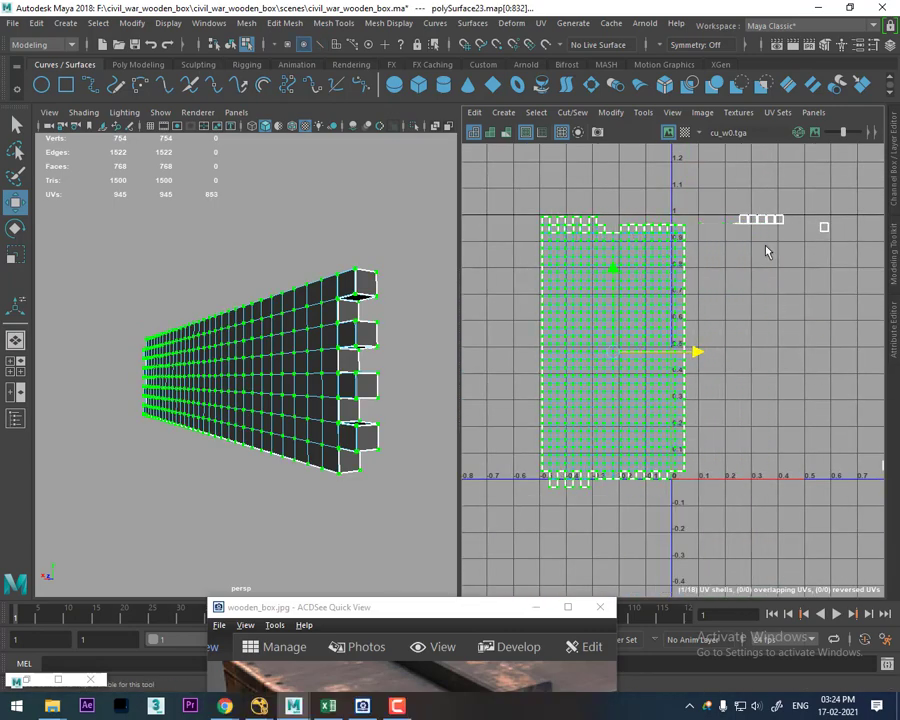
mouse_move(764, 249)
right_mouse_down()
mouse_move(760, 300)
mouse_move(736, 206)
right_mouse_up()
left_click_drag(849, 297, 849, 297)
left_click_drag(362, 382, 299, 382, "alt")
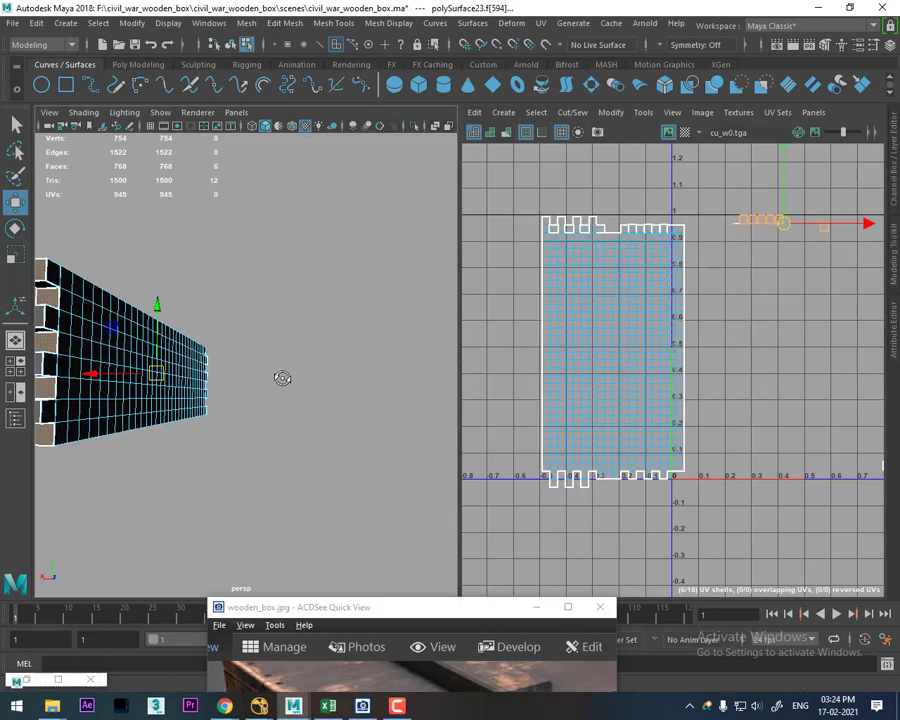
scroll(606, 367, "up", 2)
scroll(815, 494, "up", 5)
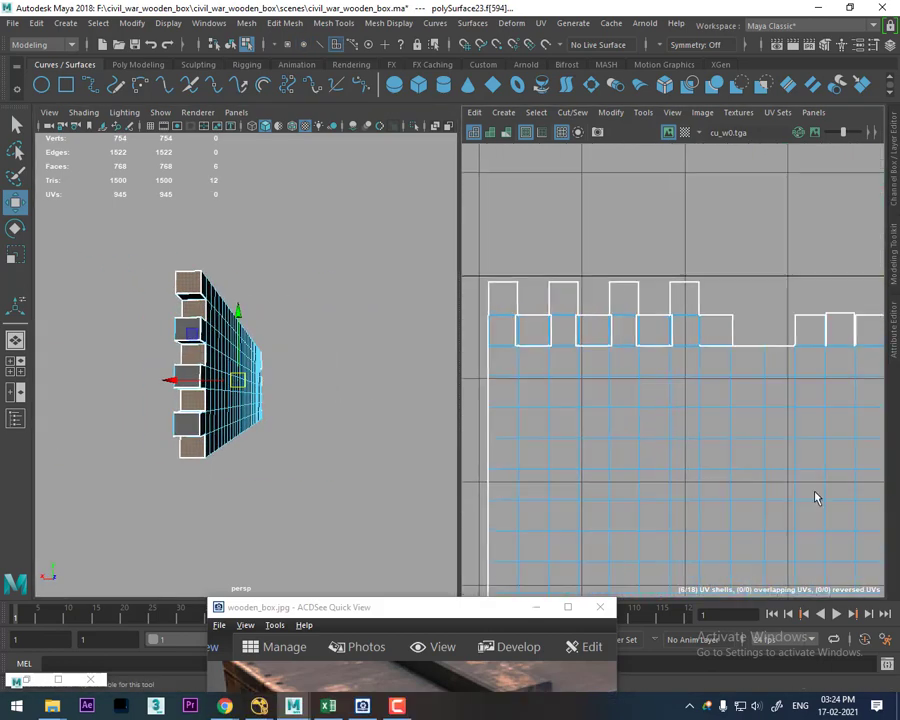
scroll(695, 460, "down", 2)
scroll(747, 460, "down", 2)
mouse_move(699, 370)
middle_mouse_down("alt")
mouse_move(721, 430)
mouse_move(646, 536)
mouse_move(766, 390)
mouse_move(782, 424)
middle_mouse_up("alt")
scroll(716, 404, "up", 1)
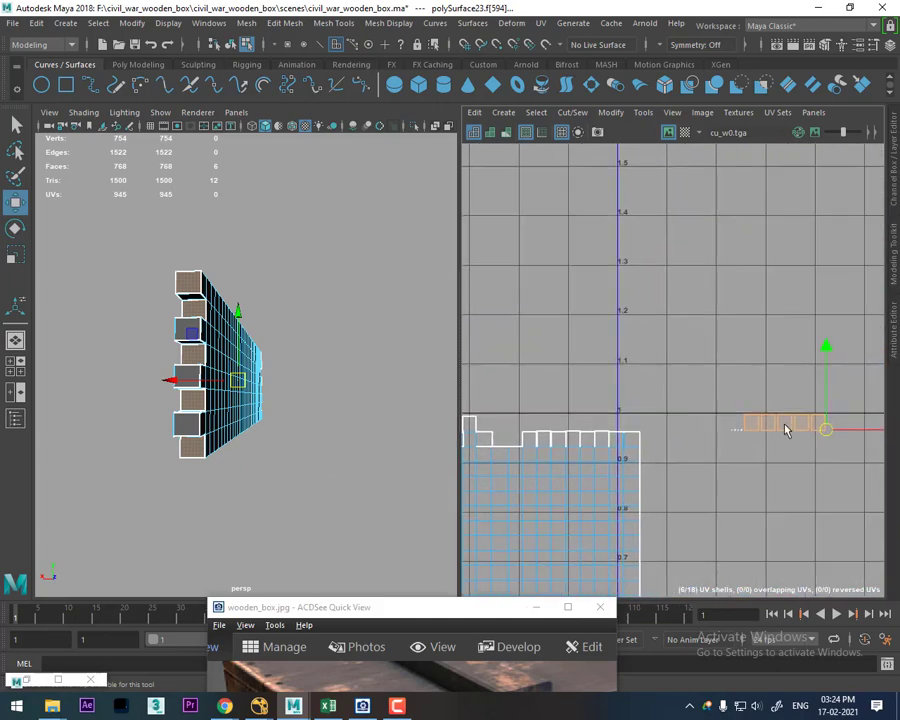
scroll(801, 456, "up", 2)
scroll(707, 426, "up", 2)
mouse_move(380, 430)
left_mouse_down("alt")
mouse_move(315, 428)
mouse_move(296, 364)
mouse_move(287, 396)
mouse_move(305, 412)
mouse_move(307, 300)
left_mouse_up("alt")
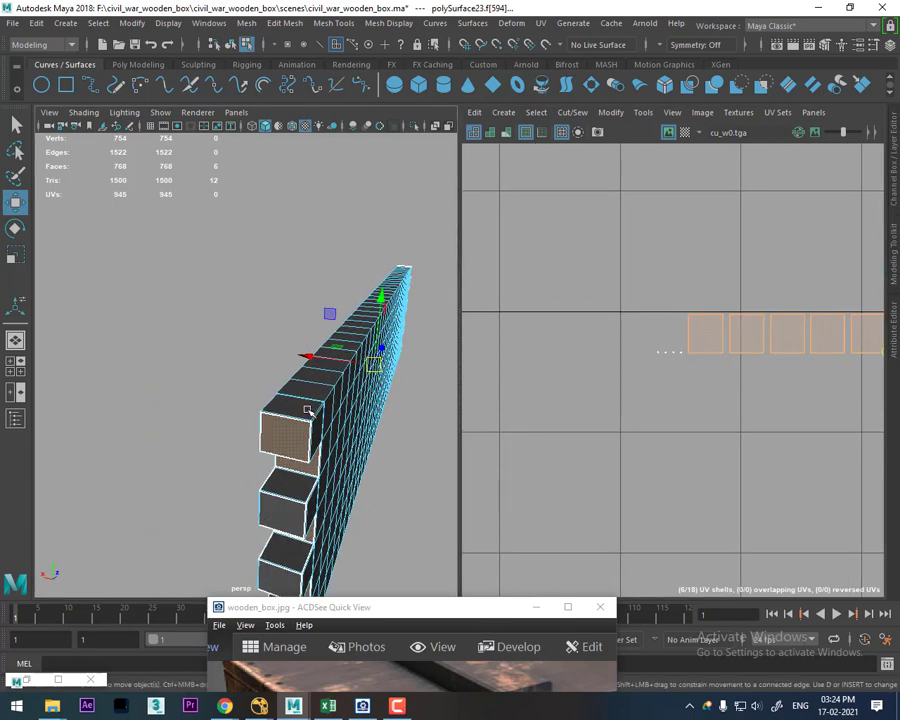
right_click_drag(307, 300, 307, 226)
Step: Sew the first two open tab edges onto the plank's main UV shell
left_click(287, 418)
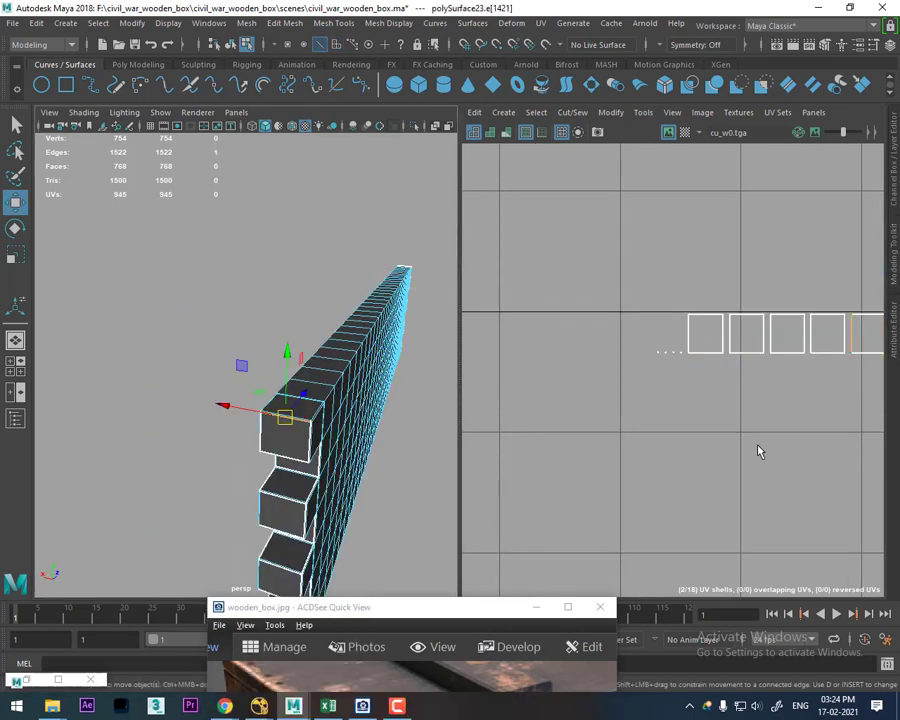
scroll(715, 430, "down", 2)
scroll(686, 340, "down", 1)
right_click_drag(720, 452, 670, 414, "shift")
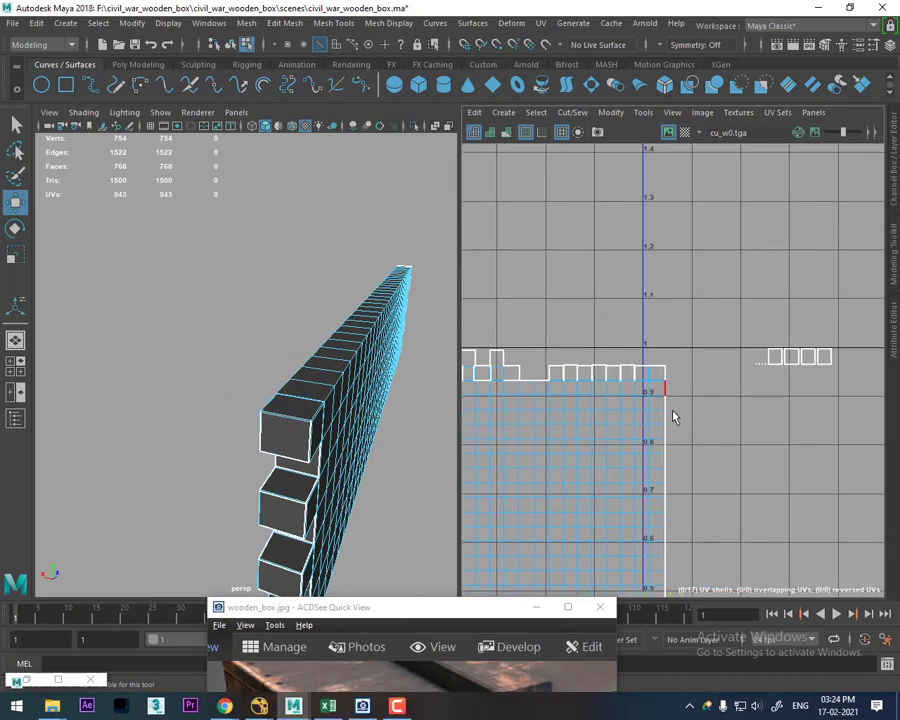
mouse_move(670, 414)
middle_mouse_down("alt")
mouse_move(736, 208)
mouse_move(735, 330)
middle_mouse_up("alt")
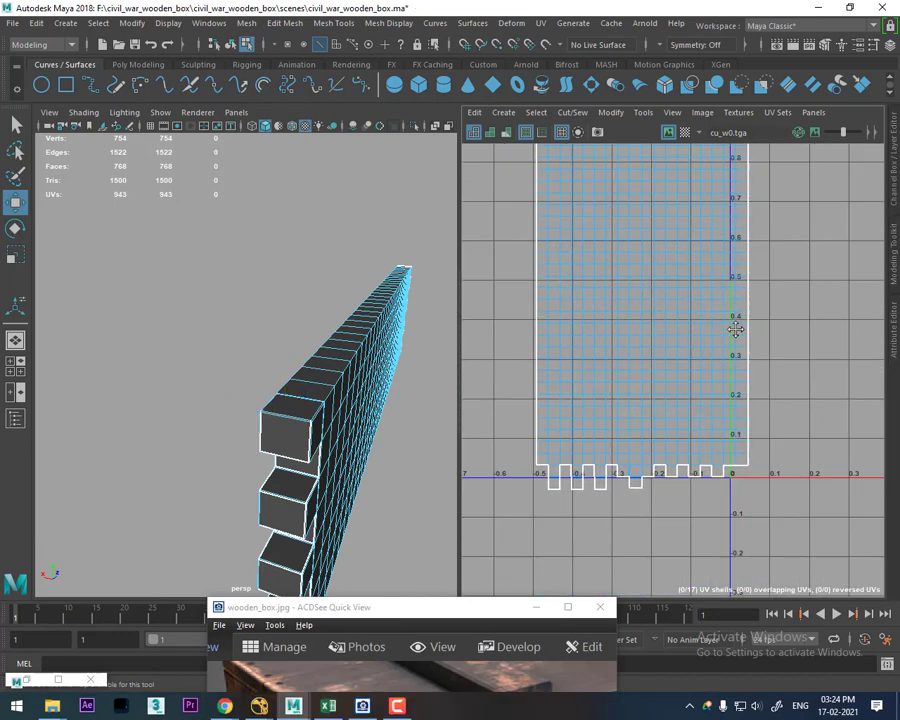
left_click(287, 499)
right_click_drag(678, 450, 686, 205, "shift")
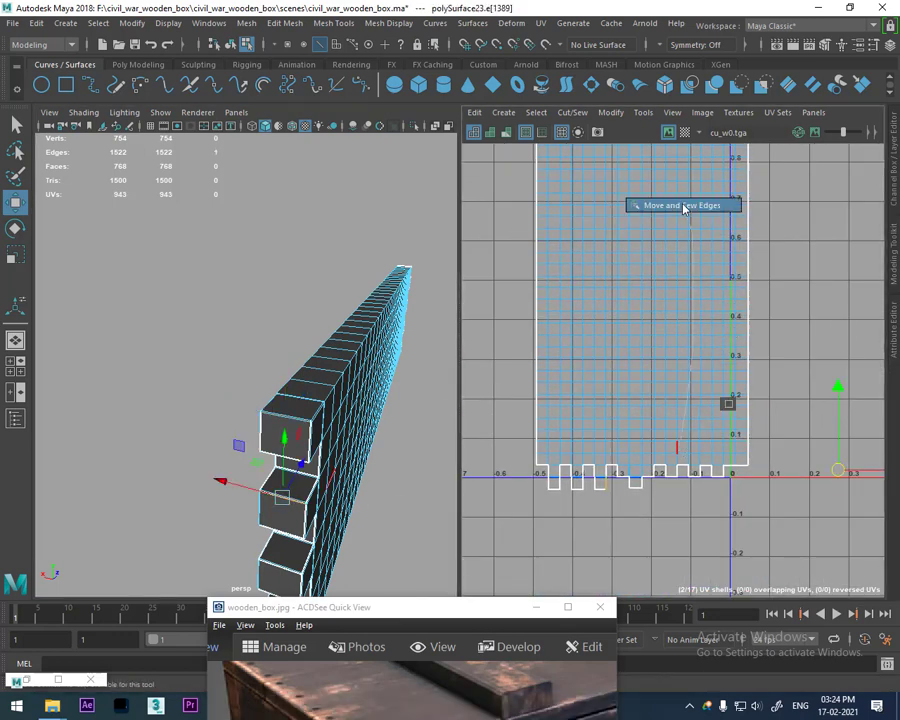
middle_click_drag(240, 420, 277, 410, "alt")
left_click_drag(277, 410, 328, 371, "alt")
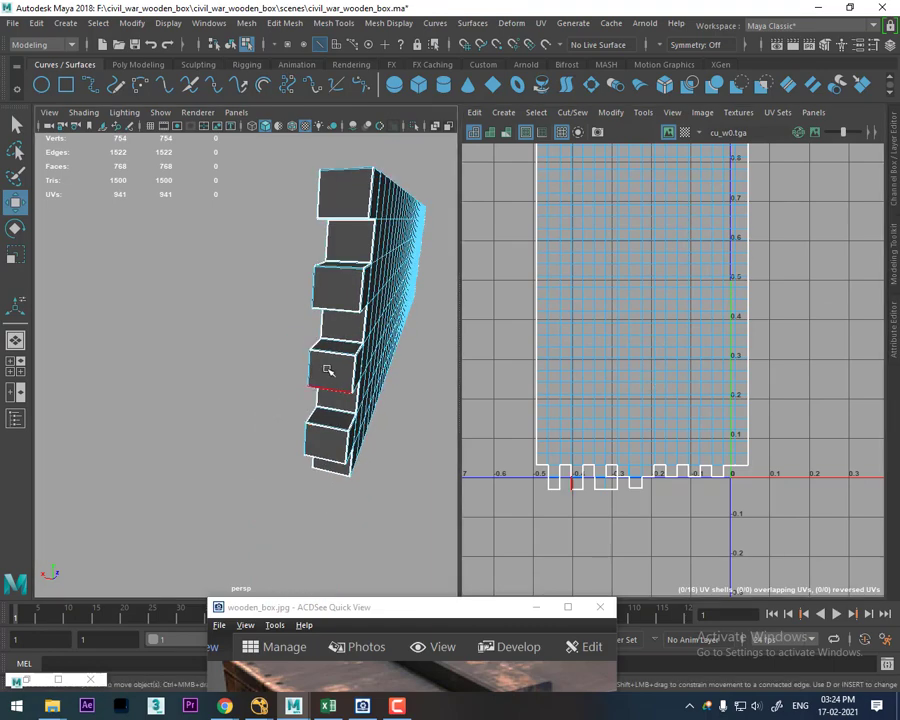
Step: Sew the last two lower tab edges onto the main shell and select the stray small shell
left_click(335, 350)
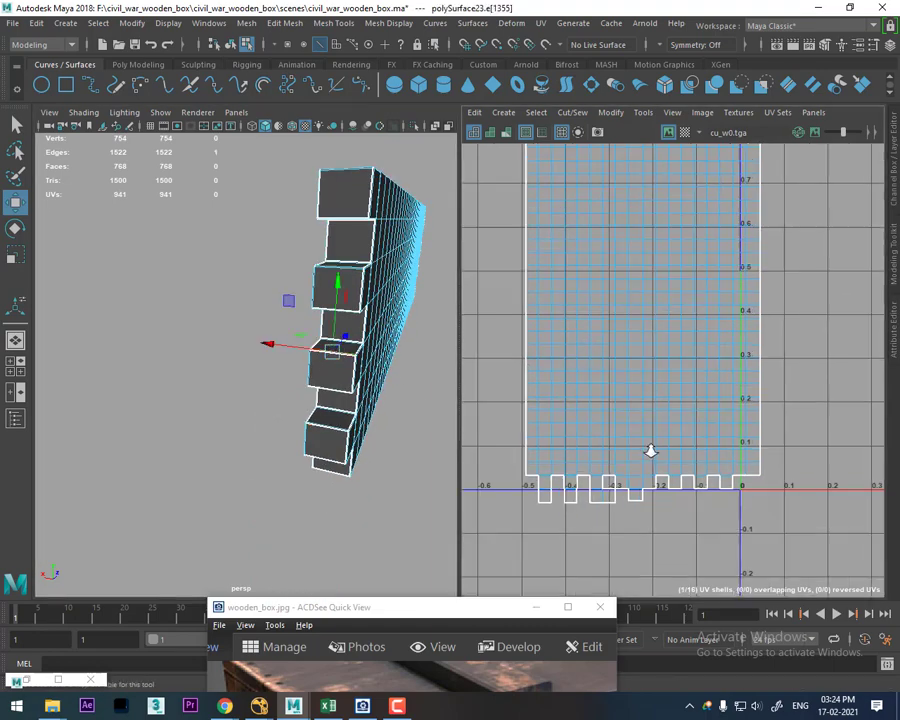
scroll(649, 446, "up", 4)
left_click_drag(297, 390, 263, 400, "alt")
scroll(263, 400, "up", 3)
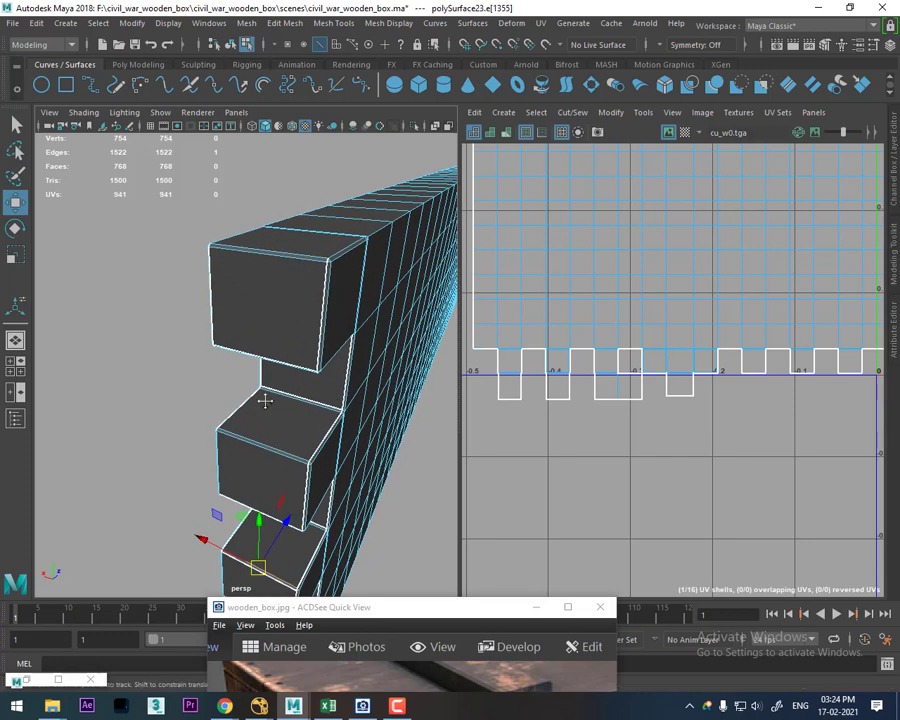
scroll(264, 350, "up", 2)
right_click_drag(686, 420, 685, 215, "shift")
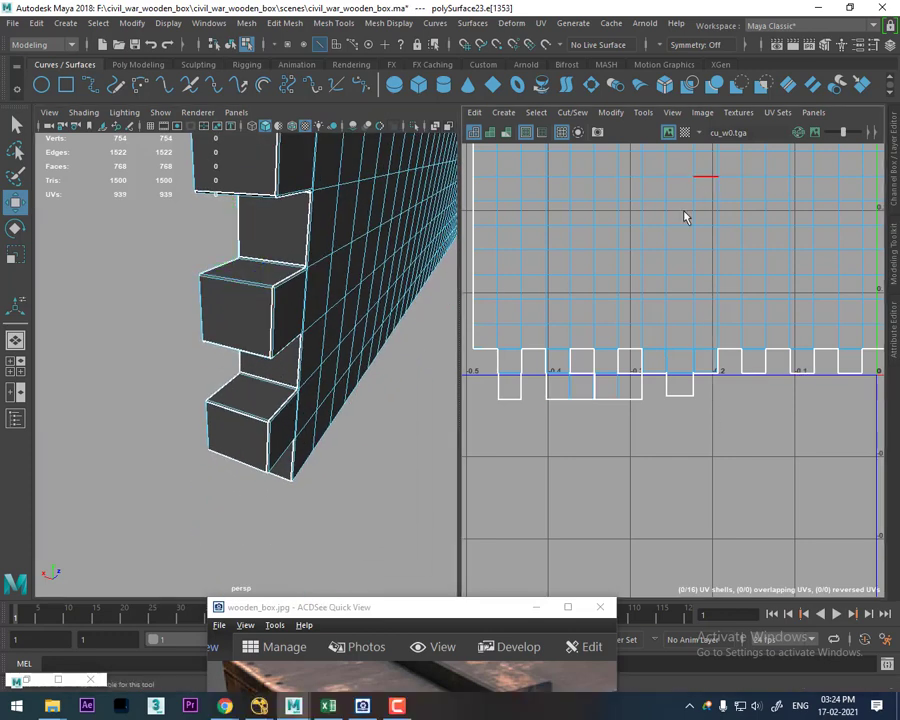
left_click(237, 409)
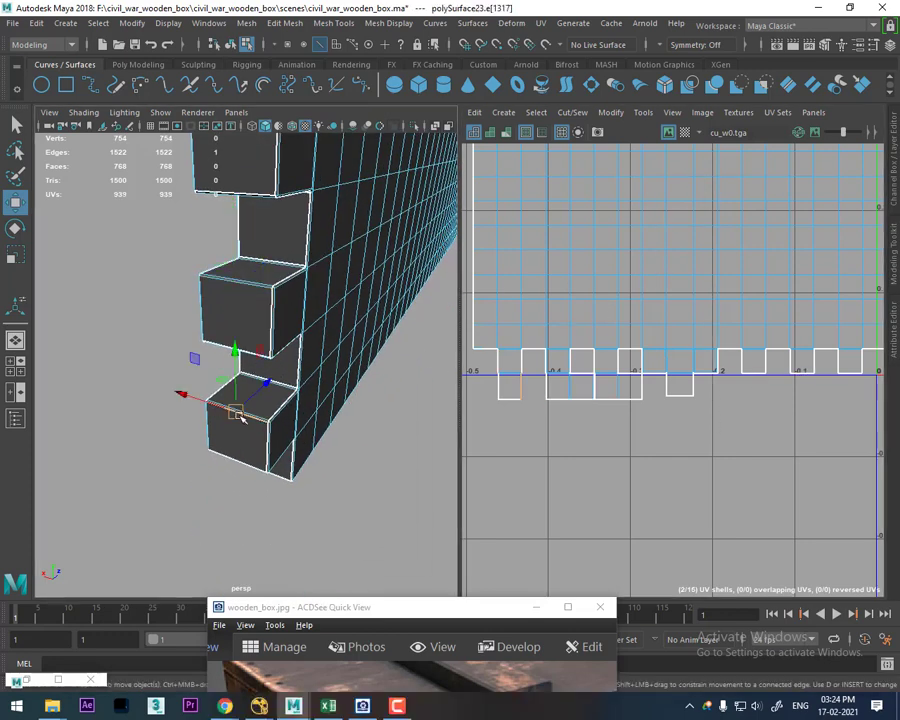
right_click_drag(796, 452, 765, 245, "shift")
scroll(689, 333, "down", 3)
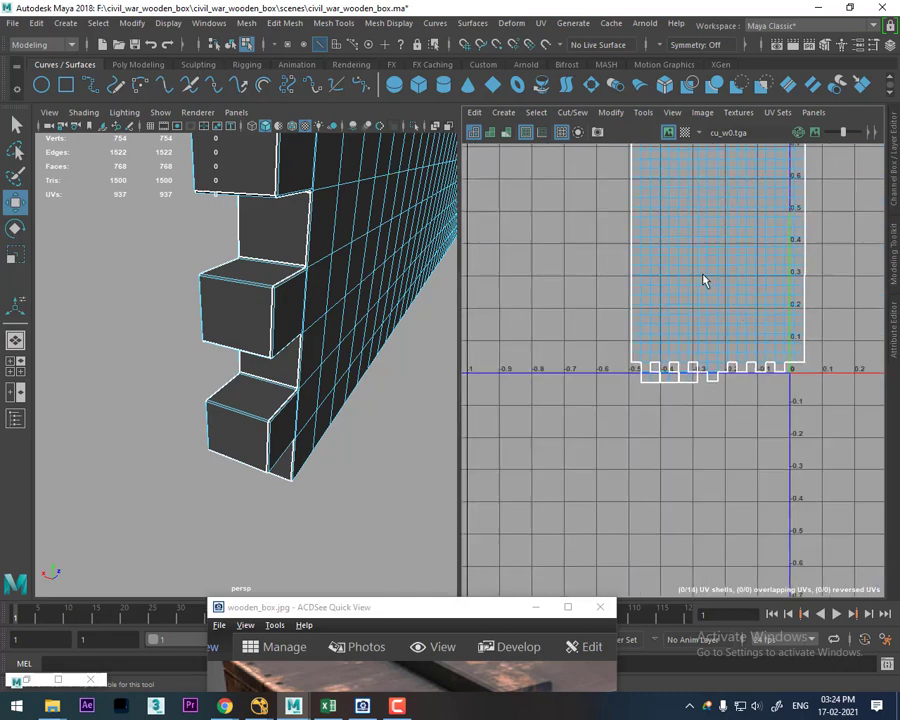
scroll(703, 277, "up", 1)
scroll(759, 402, "down", 3)
scroll(829, 314, "up", 1)
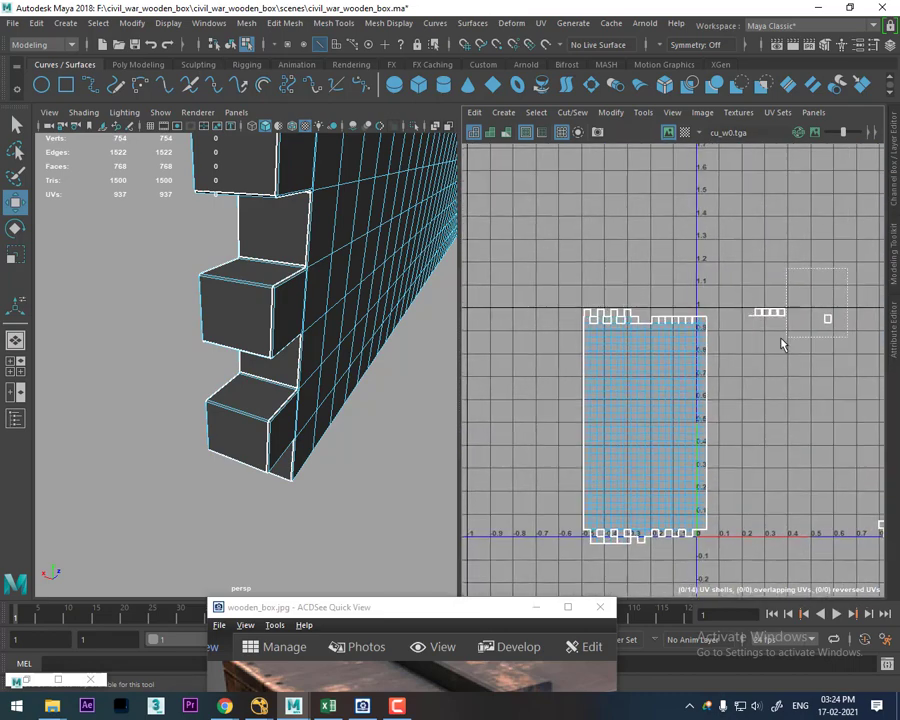
left_click_drag(782, 344, 826, 382)
middle_click_drag(774, 408, 660, 292, "alt")
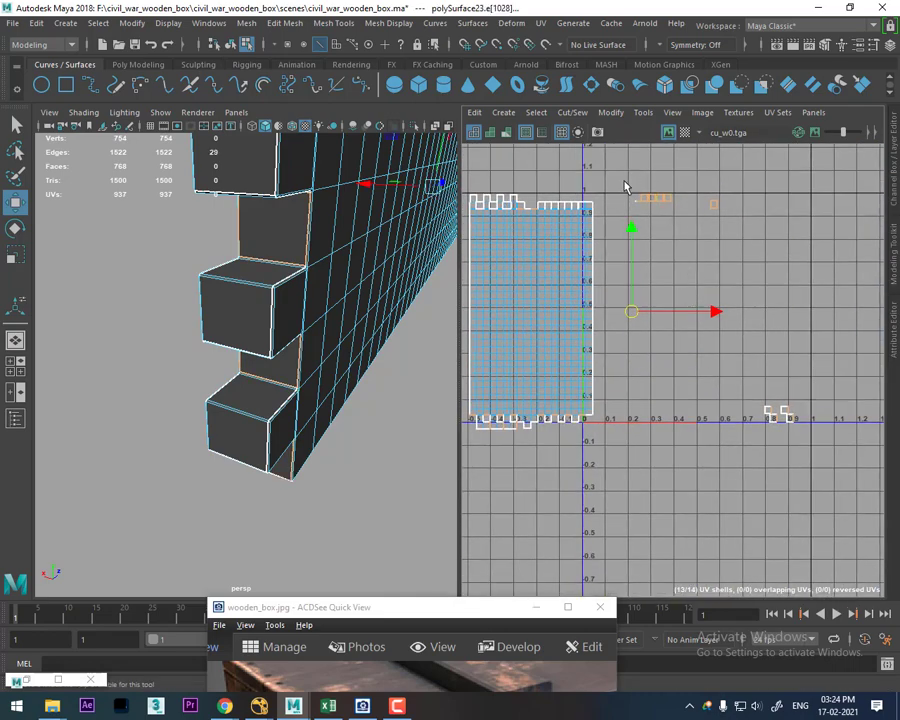
Step: Sew two more tab border edges onto the enlarged plank shell
left_click_drag(310, 300, 356, 337, "alt")
scroll(640, 400, "up", 3)
middle_click_drag(629, 484, 786, 435, "alt")
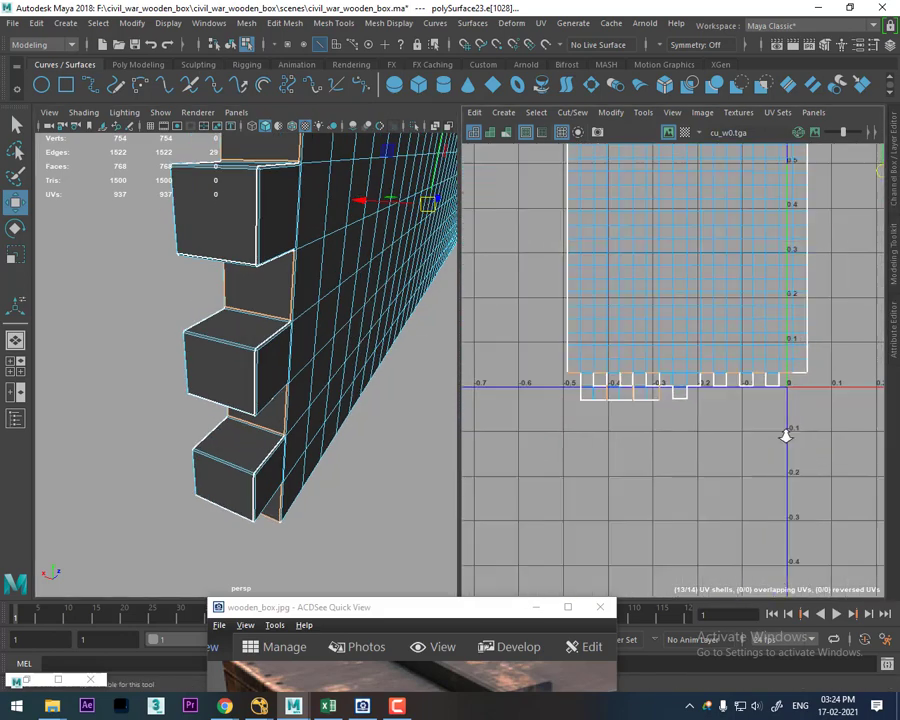
scroll(786, 435, "up", 2)
left_click(793, 434)
scroll(769, 382, "up", 1)
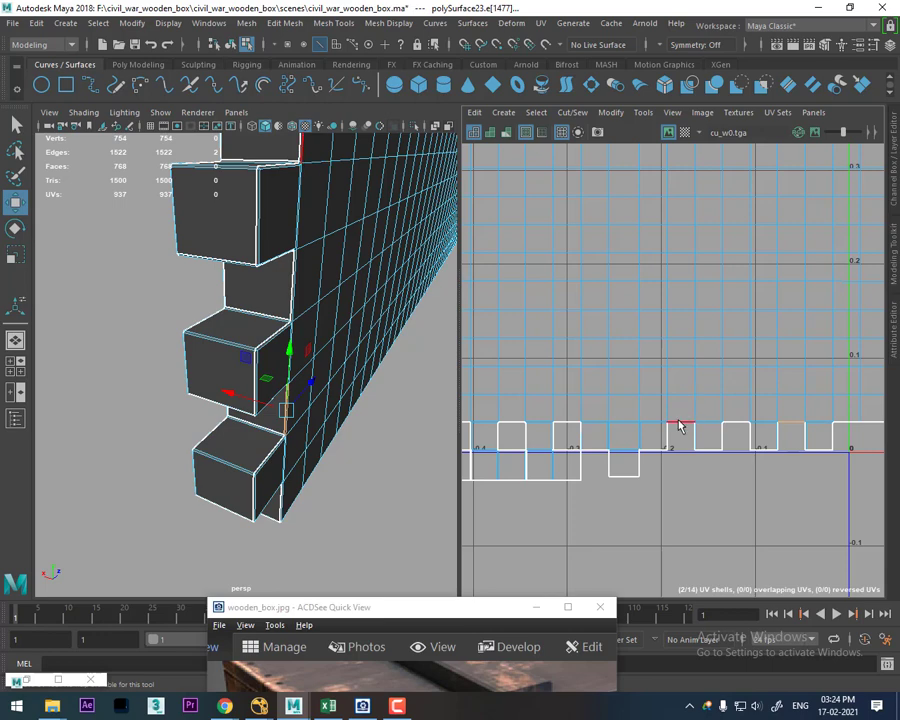
left_click(735, 424, "shift")
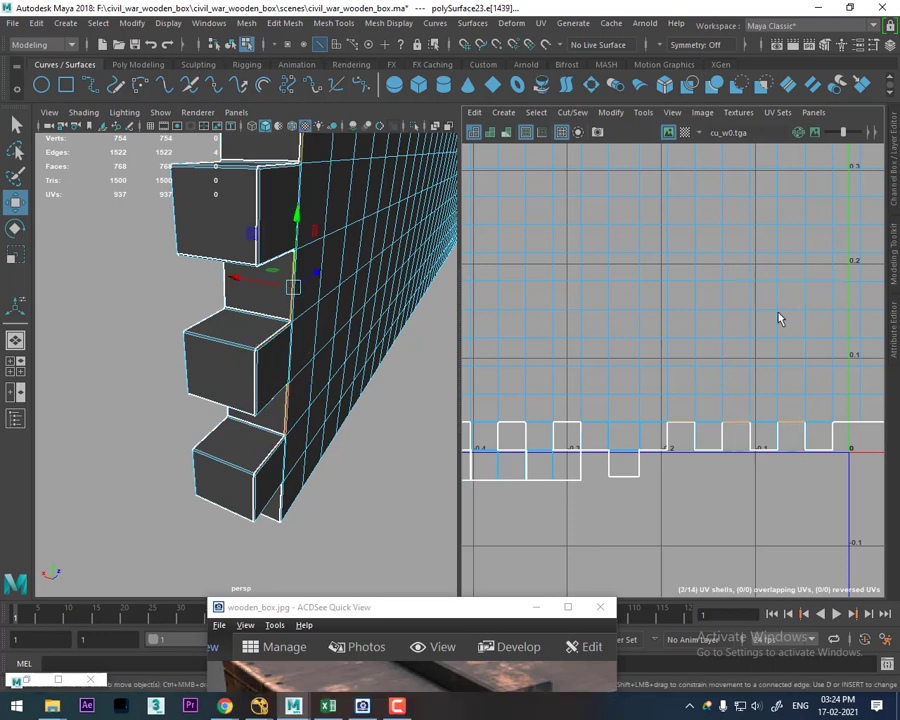
right_click_drag(779, 318, 799, 460, "shift")
left_click(681, 431)
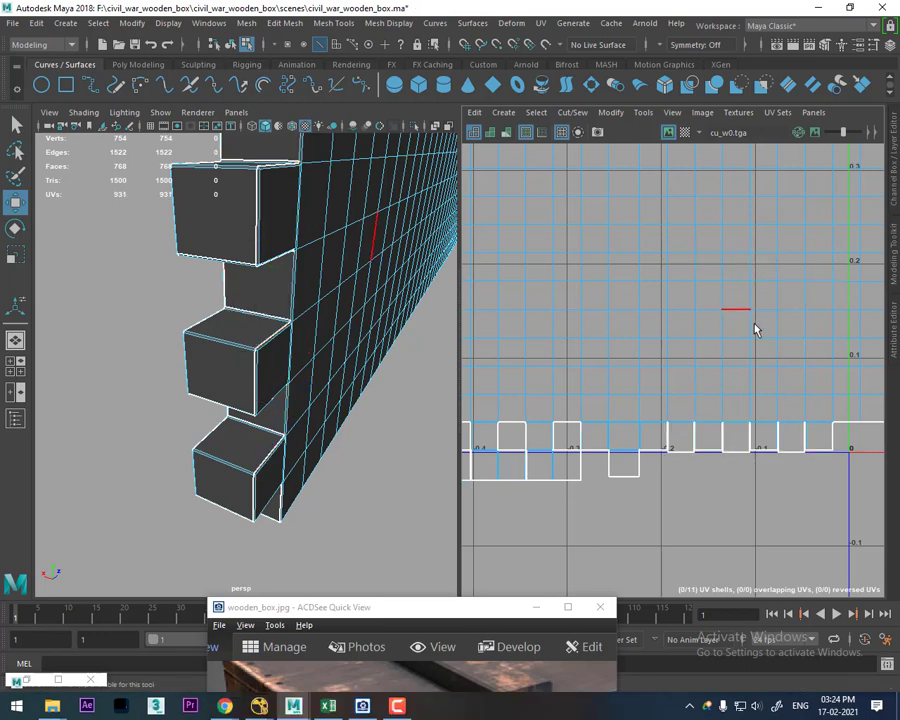
right_click_drag(755, 327, 770, 460, "shift")
Step: Select the split edges along the plank shell's top border
scroll(614, 427, "down", 3)
scroll(700, 370, "down", 2)
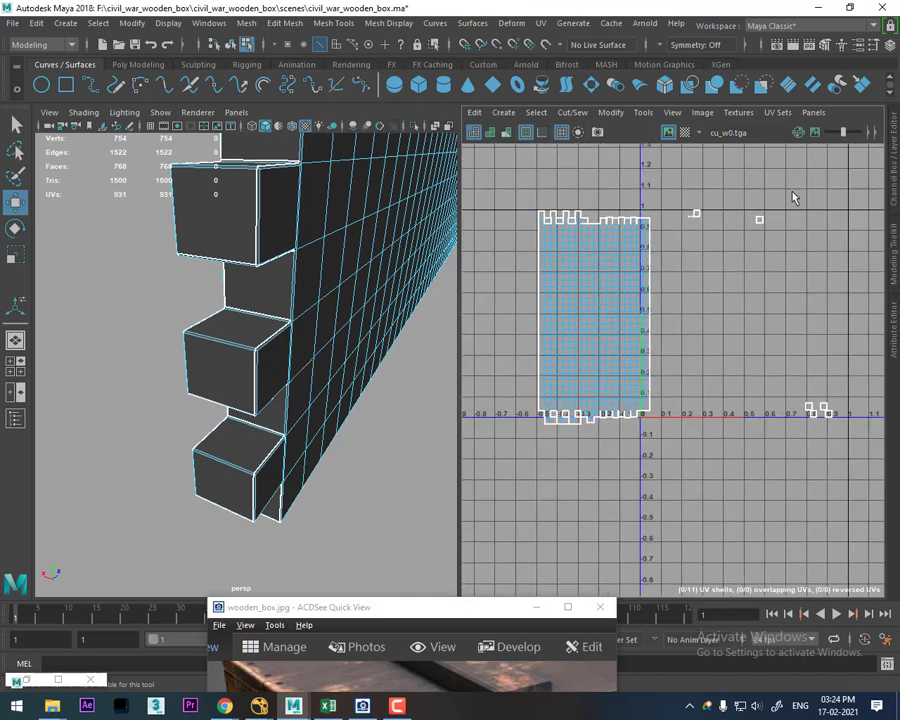
left_click(686, 267)
scroll(713, 472, "up", 3)
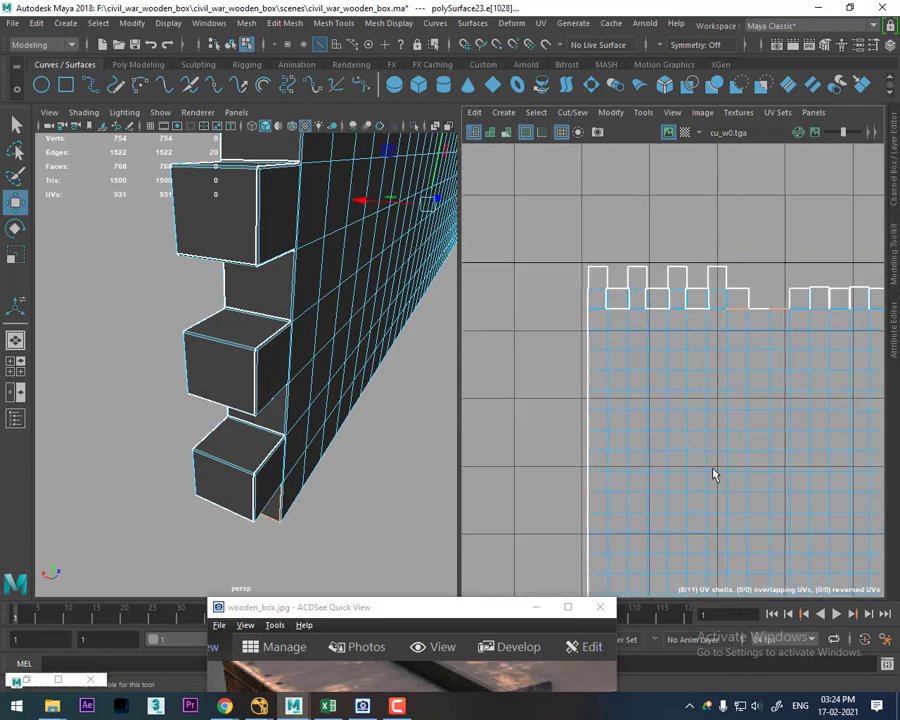
scroll(676, 375, "up", 1)
scroll(672, 365, "up", 2)
left_click(665, 352)
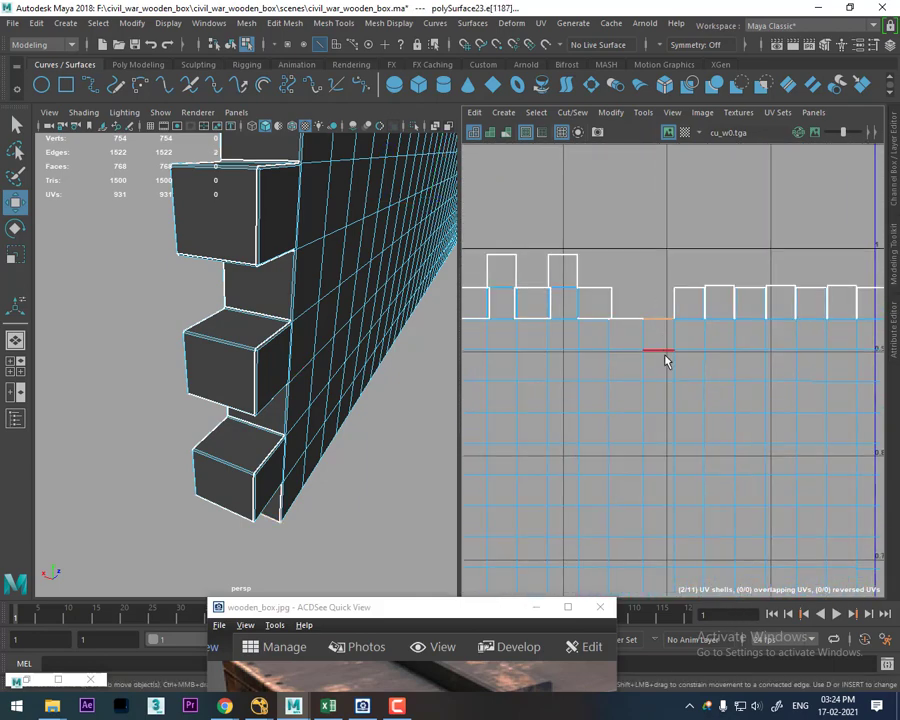
scroll(679, 336, "down", 3)
middle_click_drag(776, 505, 667, 381, "alt")
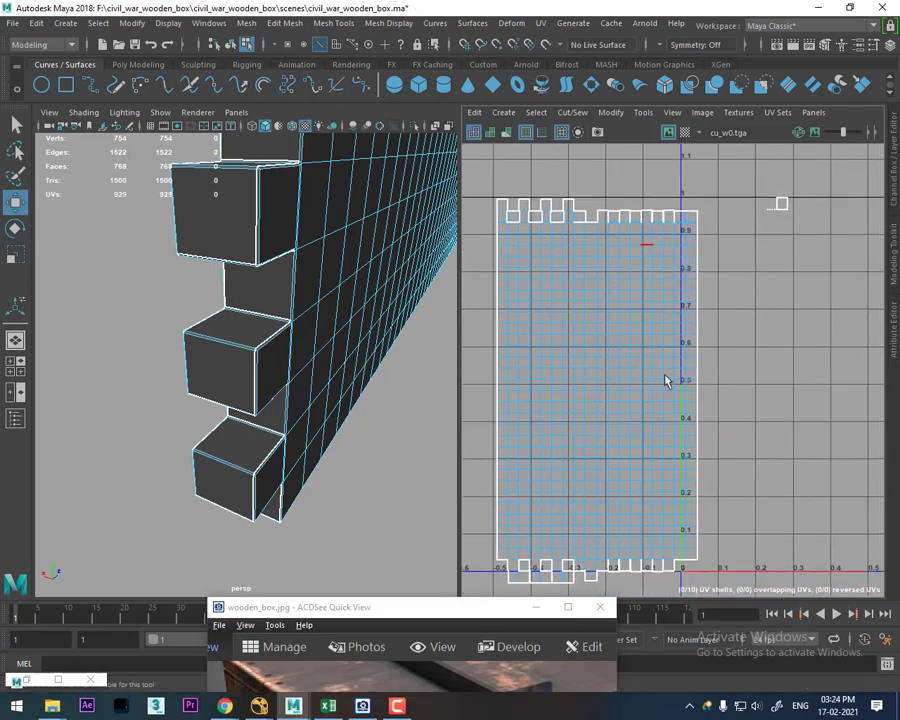
Step: Sew the open edge at the shell's lower-left corner closed
left_click(809, 204)
scroll(813, 351, "down", 2)
middle_click_drag(784, 332, 730, 311, "alt")
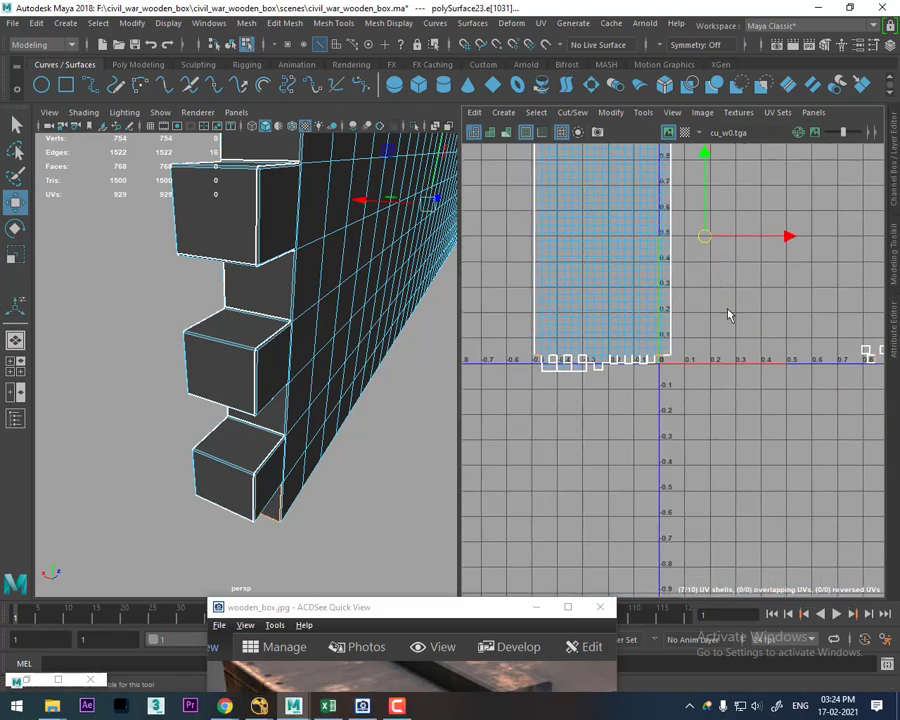
scroll(730, 311, "up", 2)
scroll(661, 353, "up", 3)
scroll(700, 360, "up", 1)
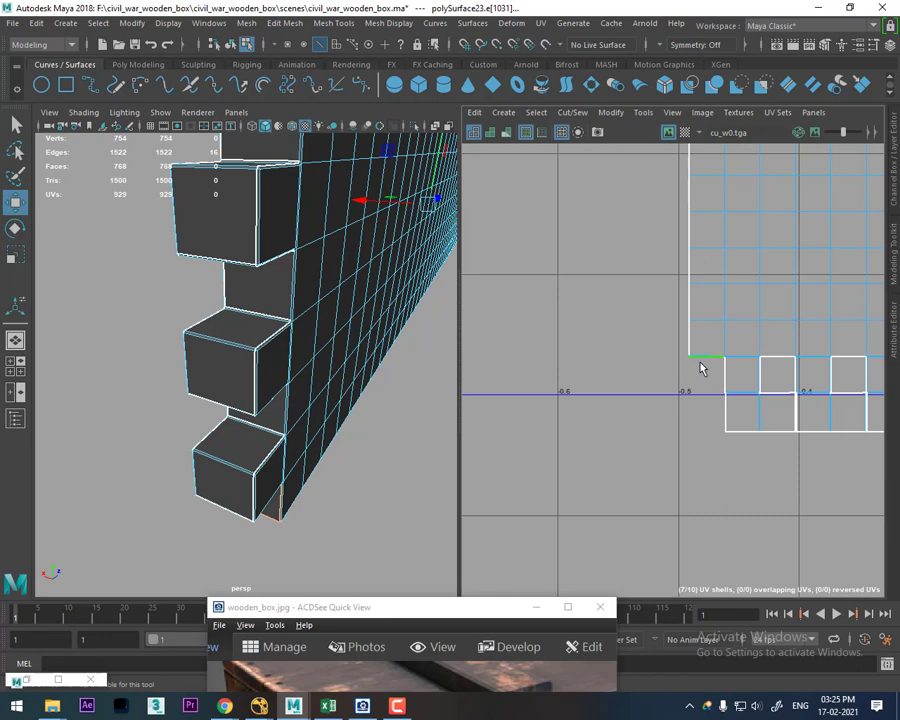
left_click(691, 340)
right_click_drag(707, 321, 705, 290, "shift")
Step: Bring the tab row into view and select and sew the open edge beneath a tab
scroll(682, 400, "down", 3)
scroll(783, 340, "down", 3)
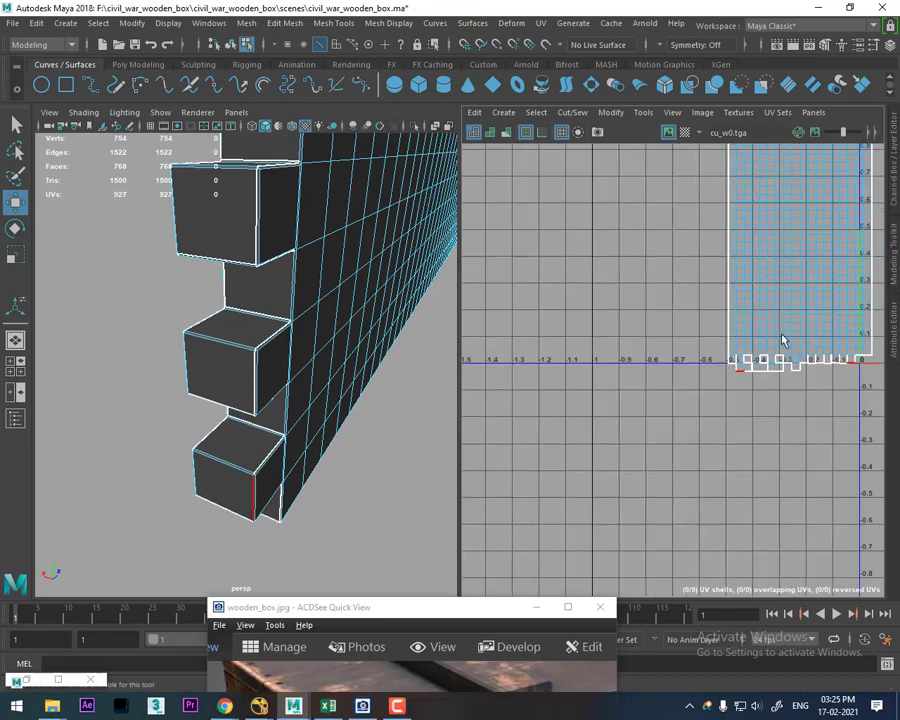
middle_click_drag(783, 340, 697, 390, "alt")
key("ctrl+z")
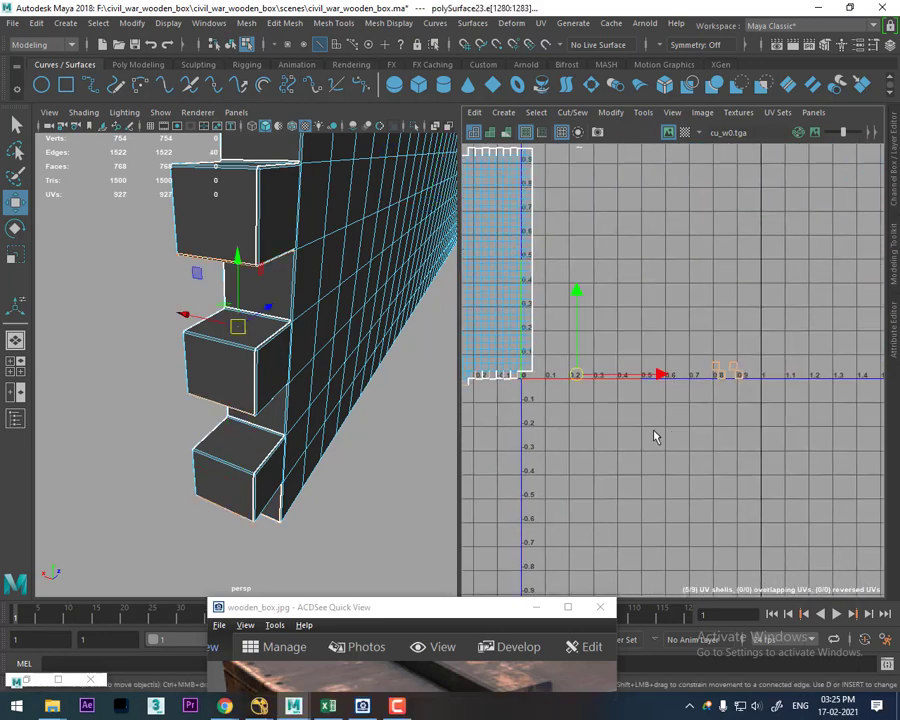
scroll(770, 402, "up", 2)
scroll(727, 476, "up", 2)
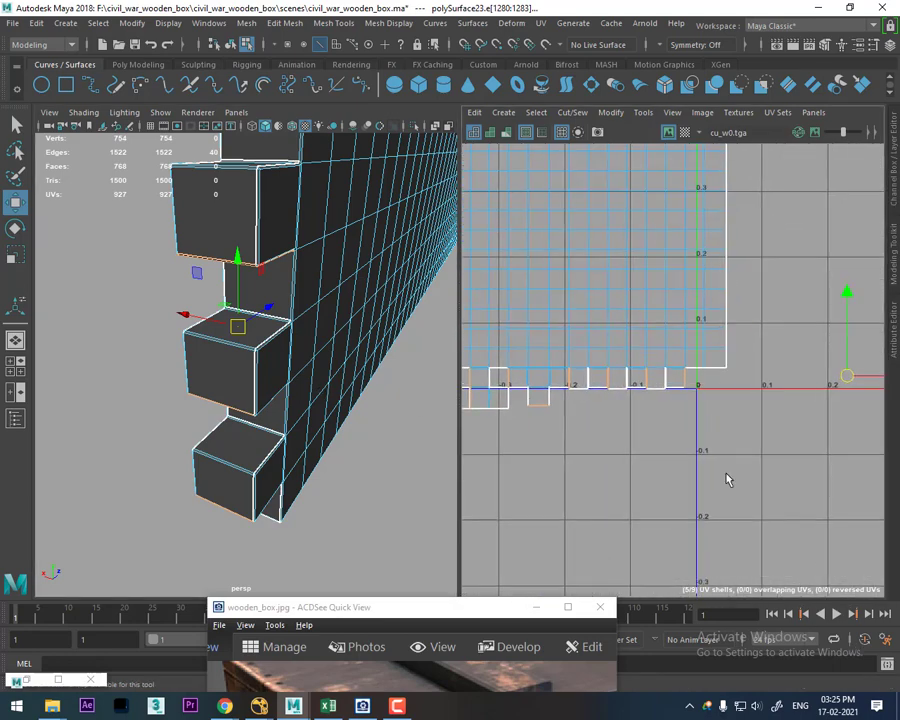
scroll(763, 402, "up", 2)
scroll(792, 404, "up", 2)
scroll(770, 425, "up", 2)
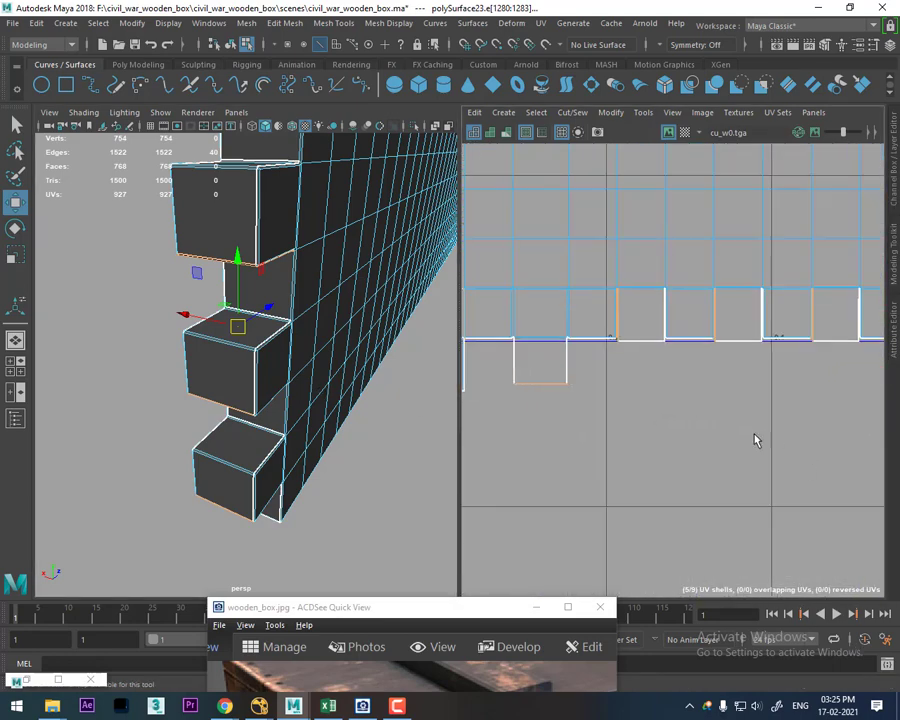
scroll(775, 425, "down", 2)
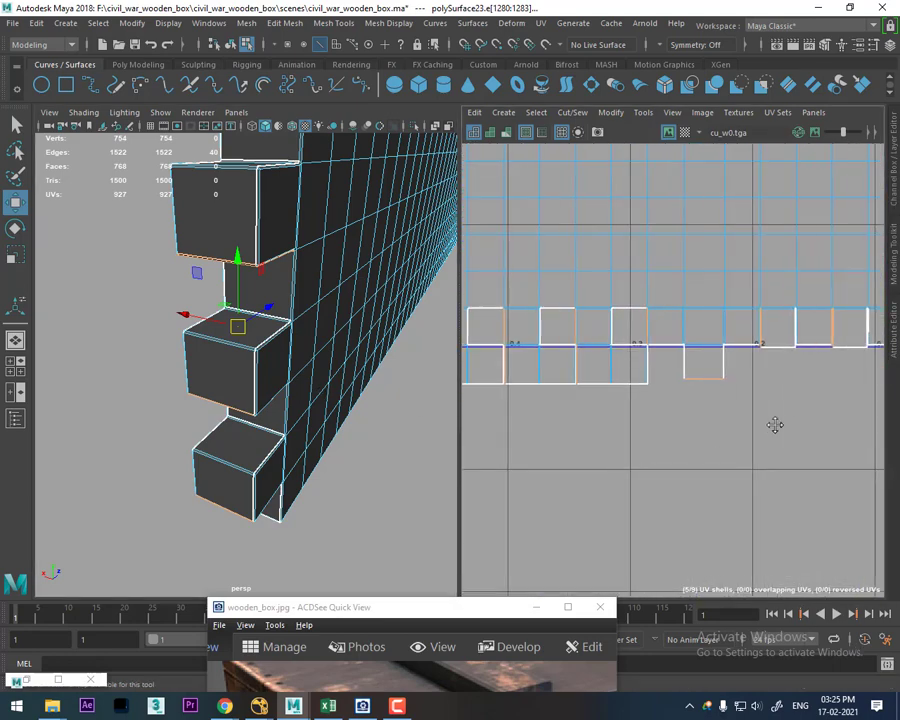
middle_click_drag(650, 389, 707, 420, "alt")
left_click(726, 393)
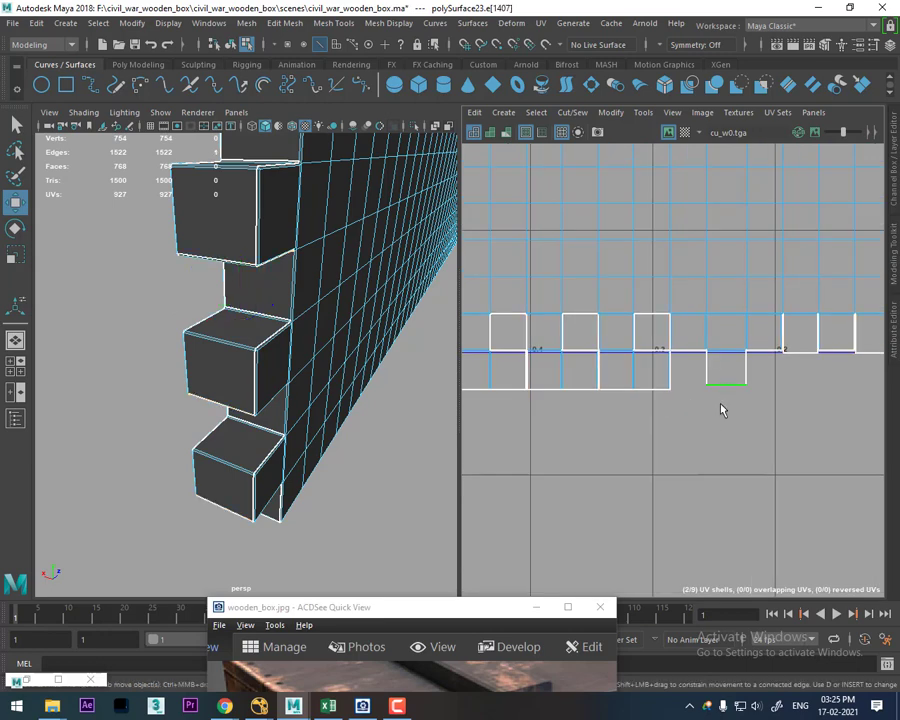
key("ctrl+z")
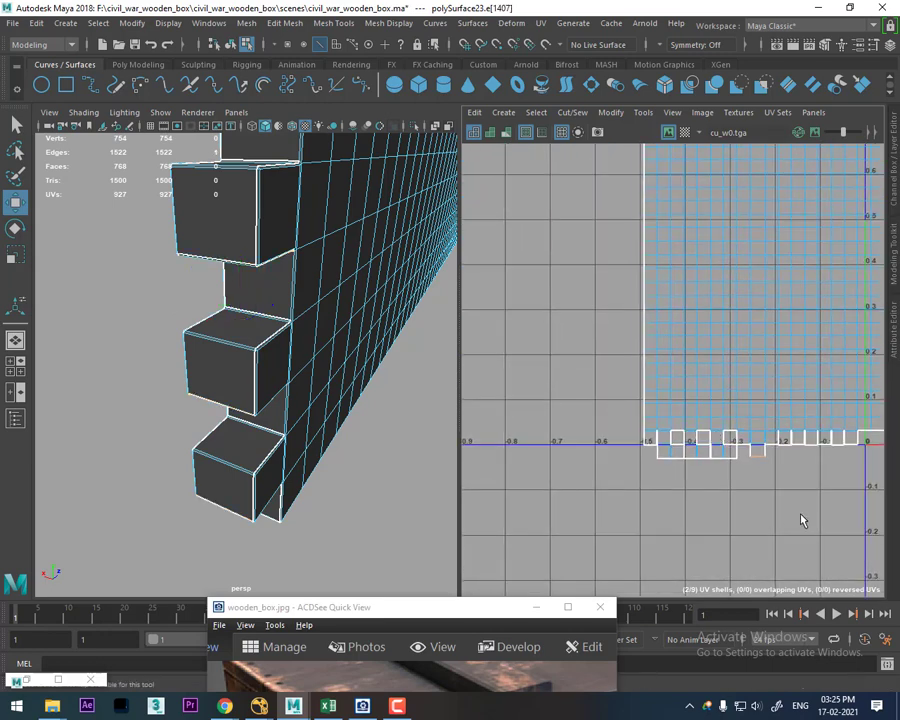
Step: Move the small loose tab shell next to the plank and select the small squares' edges
middle_click_drag(779, 398, 697, 392, "alt")
scroll(727, 397, "down", 2)
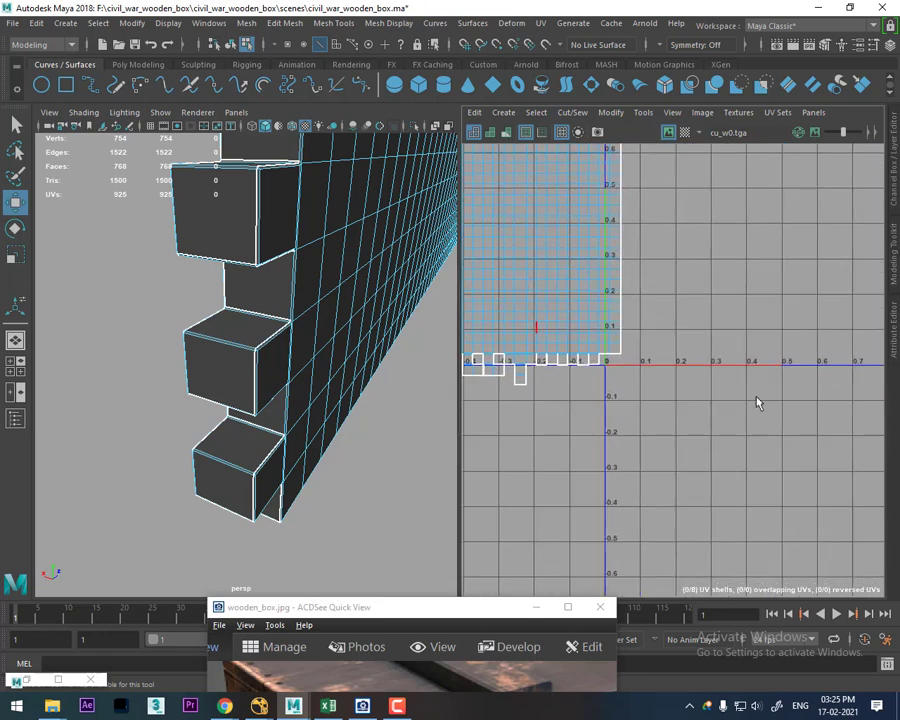
mouse_move(757, 402)
middle_mouse_down("alt")
mouse_move(701, 402)
mouse_move(788, 324)
middle_mouse_up("alt")
left_click_drag(787, 324, 866, 452)
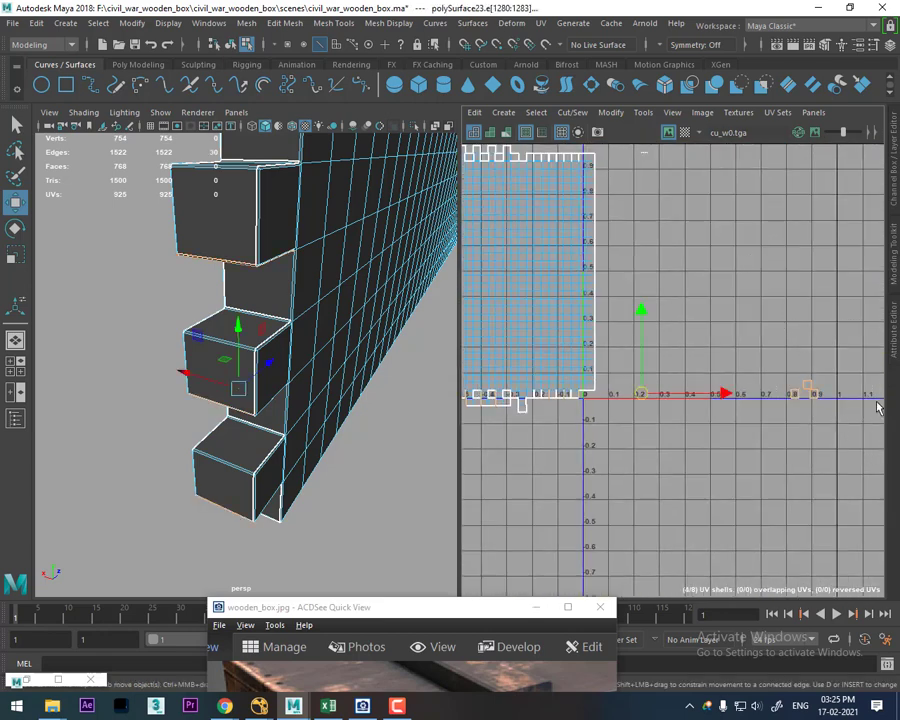
right_click_drag(799, 377, 883, 393)
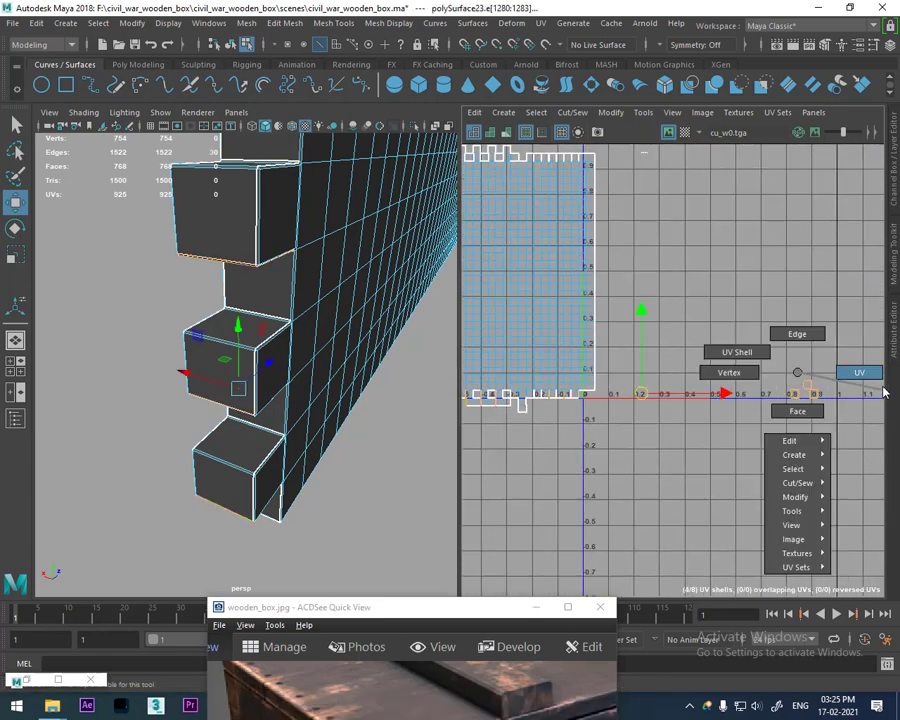
mouse_move(744, 456)
left_mouse_down()
mouse_move(830, 370)
mouse_move(532, 452)
left_mouse_up()
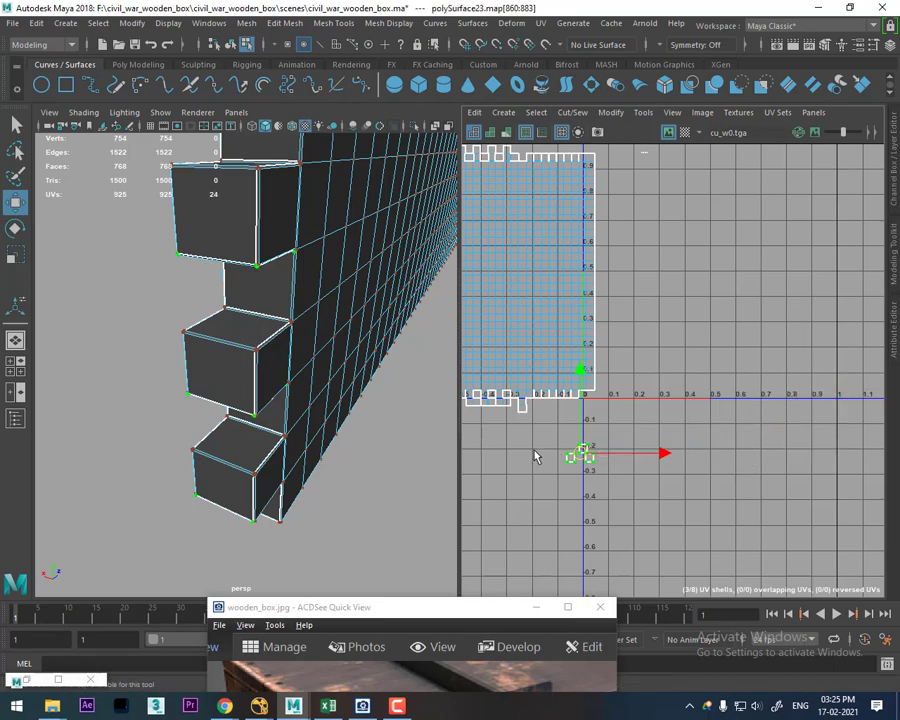
middle_click_drag(532, 452, 685, 355, "alt")
scroll(787, 474, "up", 3)
scroll(735, 459, "up", 2)
right_click_drag(708, 424, 779, 334)
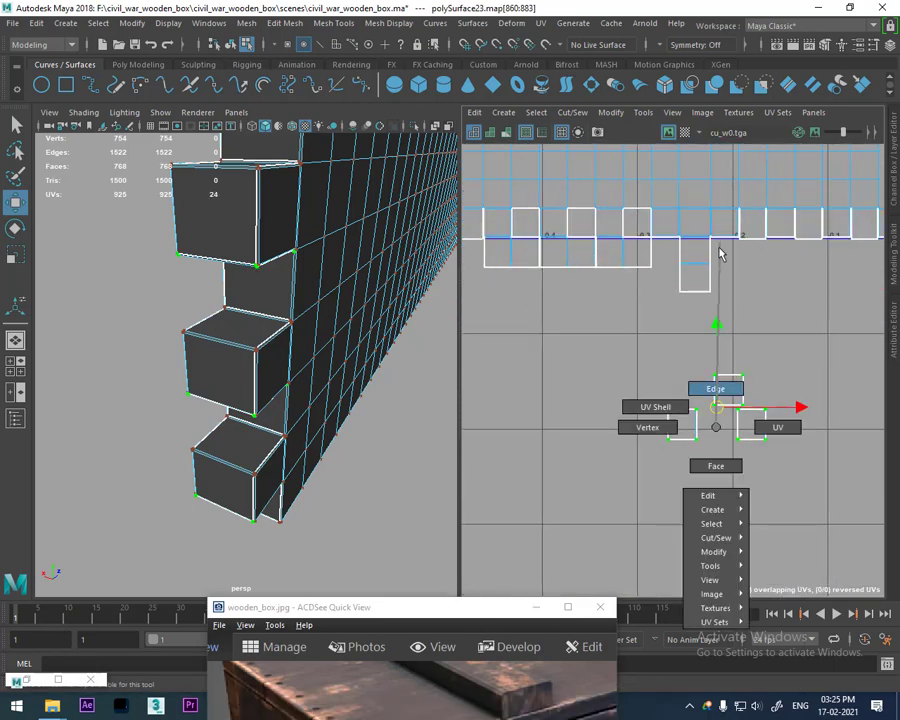
left_click_drag(800, 357, 677, 416)
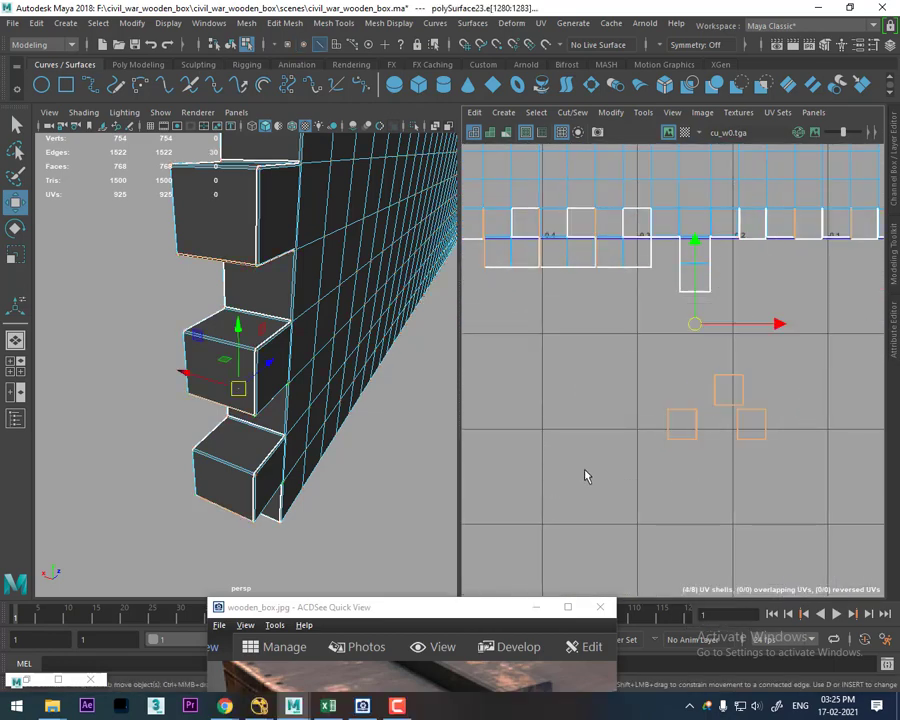
scroll(756, 354, "up", 2)
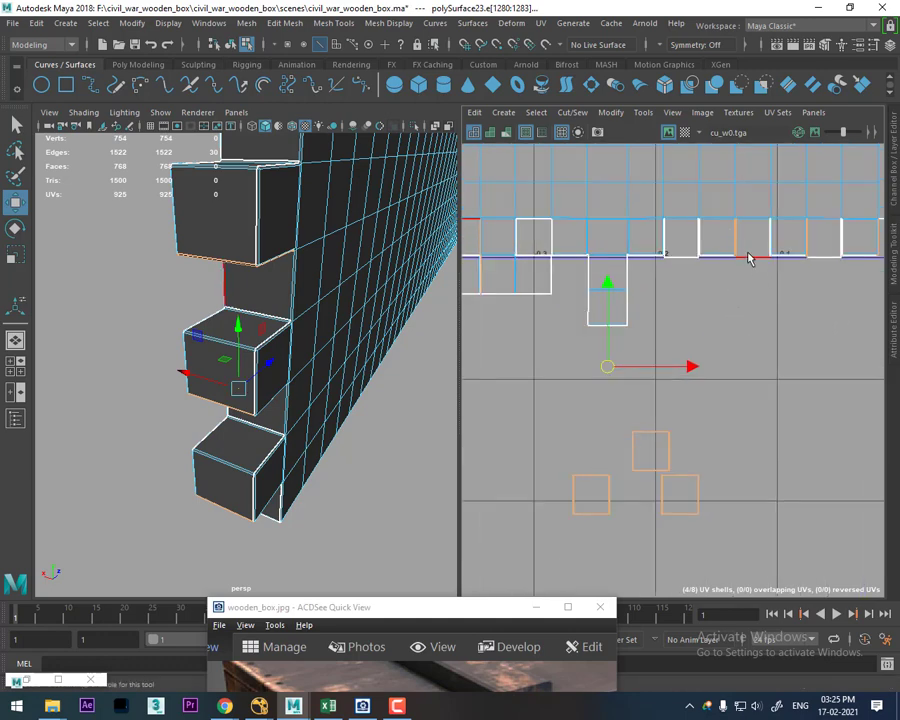
Step: Sew the lower-left small square onto its matching plank tab edge
middle_click_drag(538, 294, 633, 298, "alt")
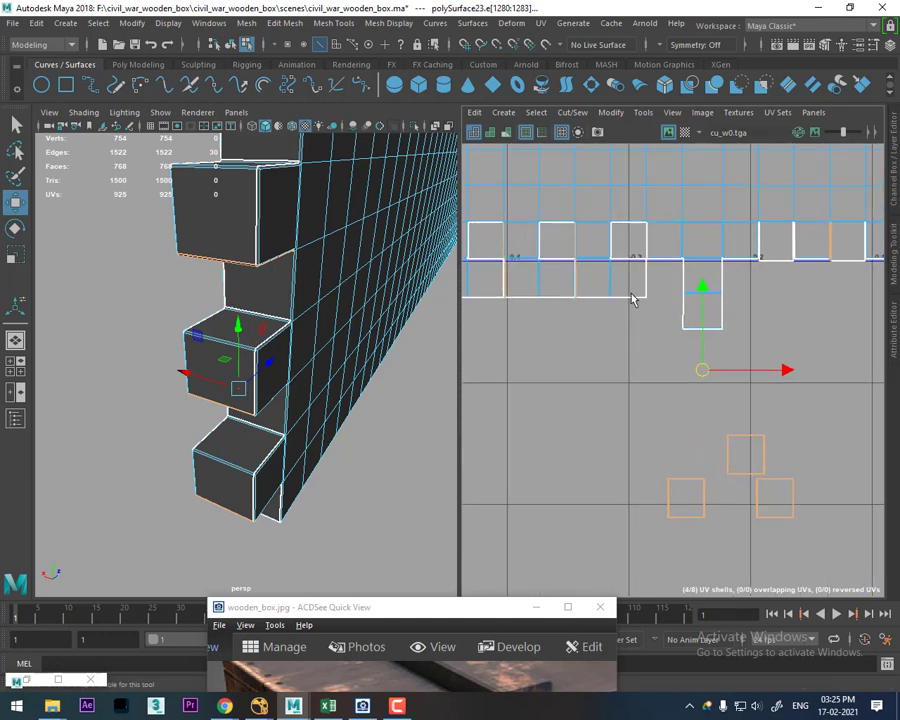
left_click(590, 390)
left_click(697, 484)
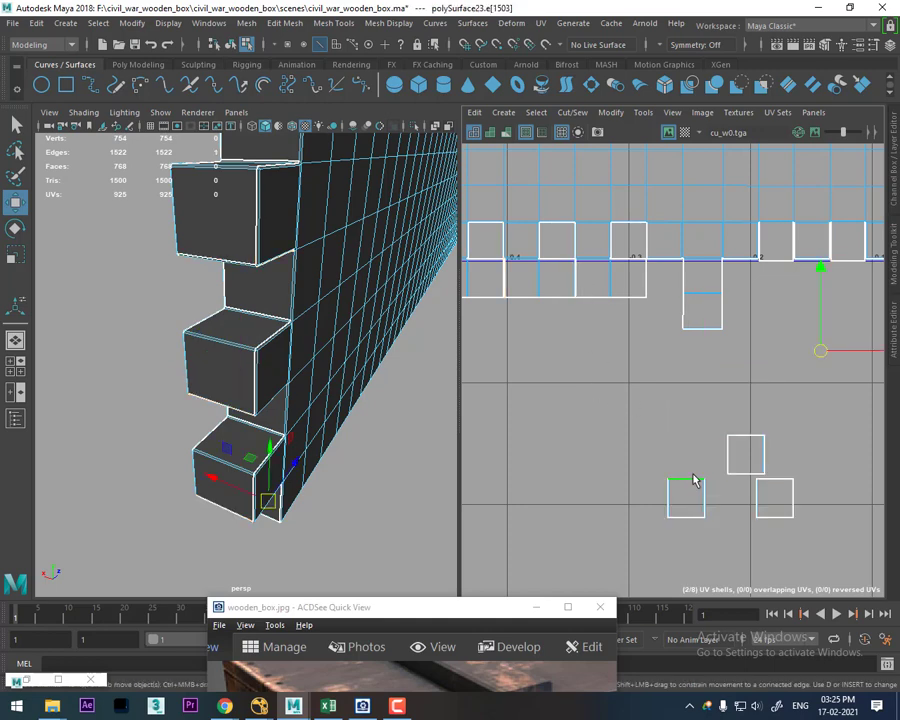
scroll(771, 466, "down", 3)
mouse_move(766, 376)
middle_mouse_down("alt")
mouse_move(562, 397)
mouse_move(739, 373)
middle_mouse_up("alt")
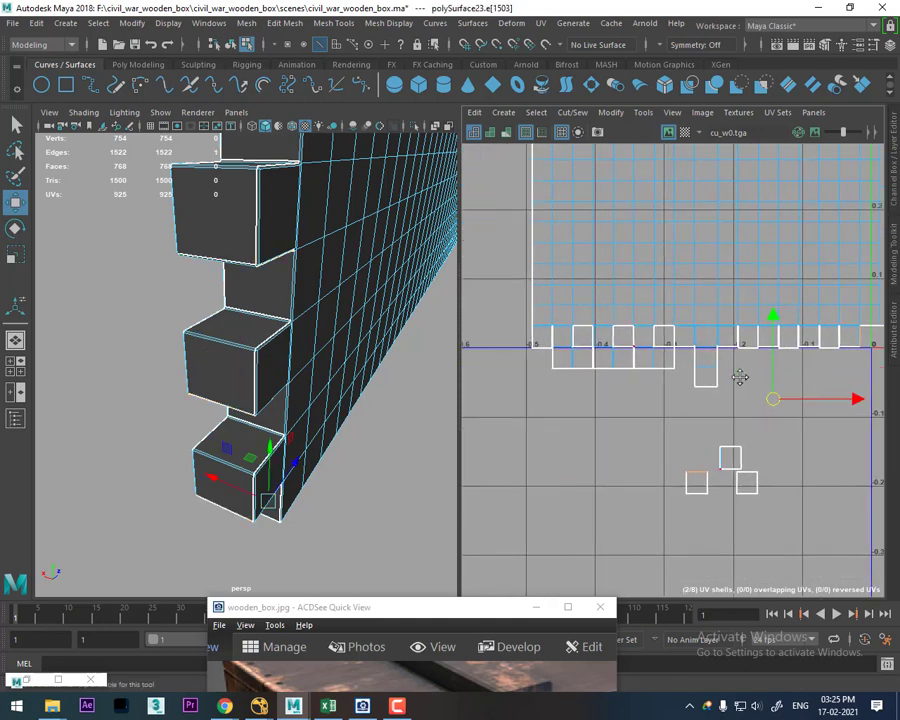
scroll(699, 521, "up", 1)
left_click(704, 490)
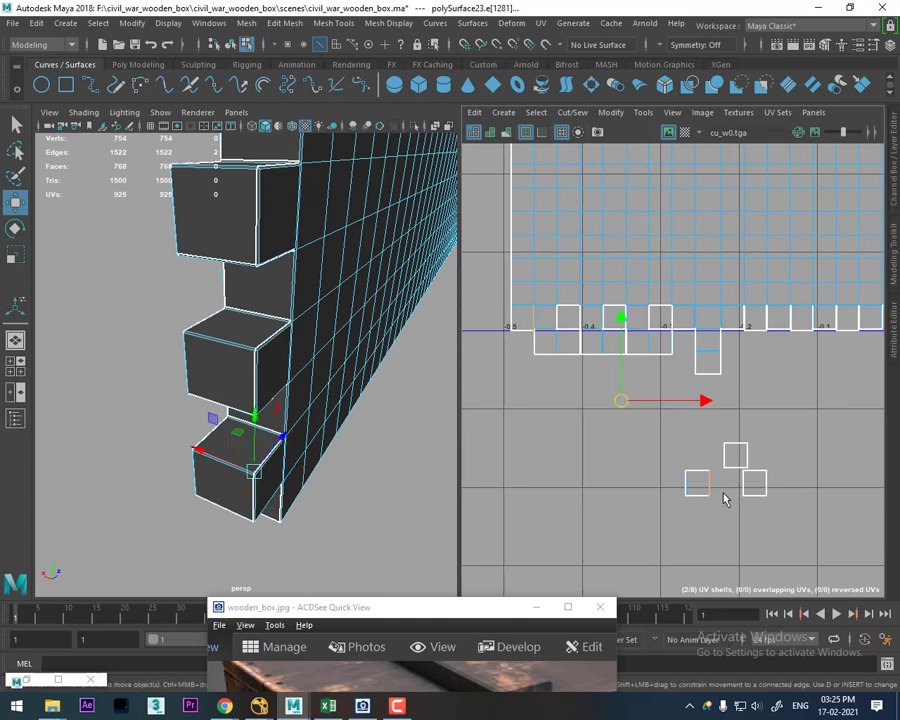
scroll(525, 335, "up", 2)
scroll(536, 296, "up", 1)
scroll(622, 379, "down", 1)
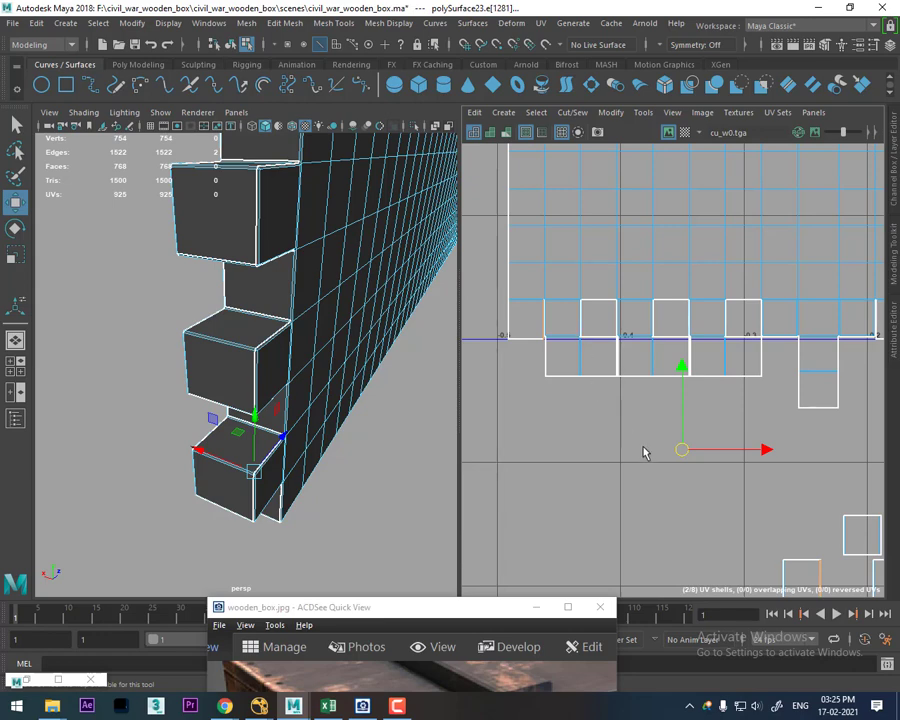
middle_click_drag(645, 452, 633, 410, "alt")
left_click(617, 218)
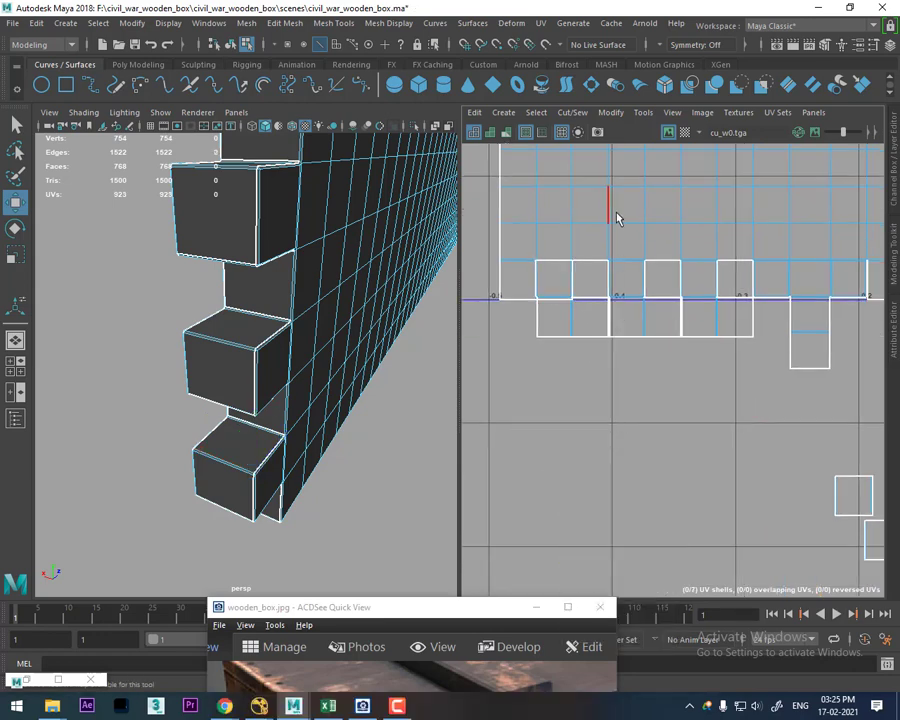
scroll(640, 370, "down", 1)
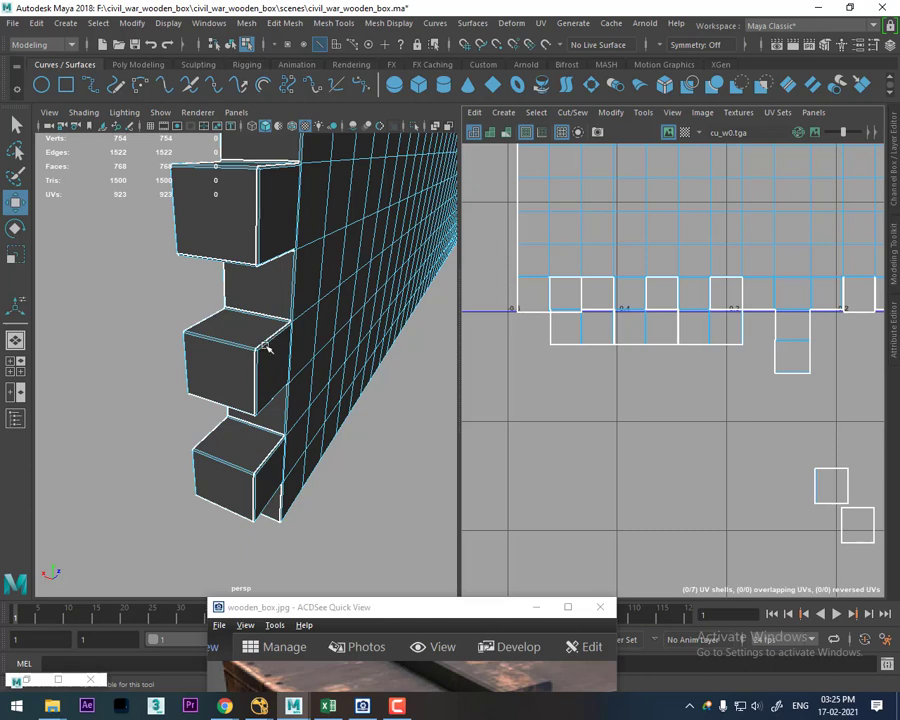
mouse_move(285, 330)
left_mouse_down("alt")
mouse_move(224, 330)
mouse_move(290, 322)
left_mouse_up("alt")
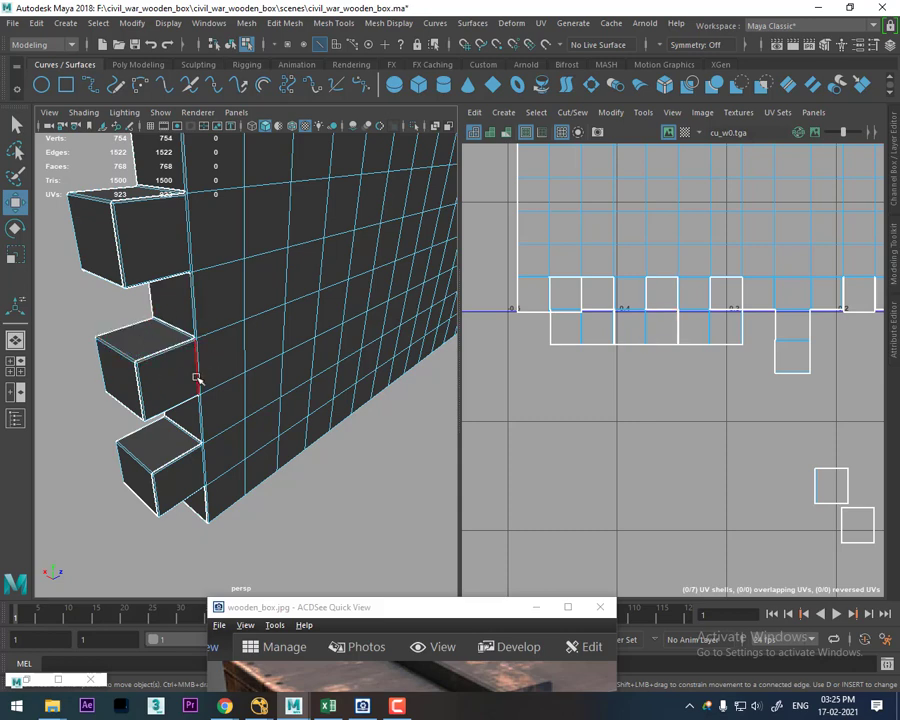
Step: Select the lower loose UV square shell and move it left beside the plank
middle_click_drag(621, 456, 577, 389, "alt")
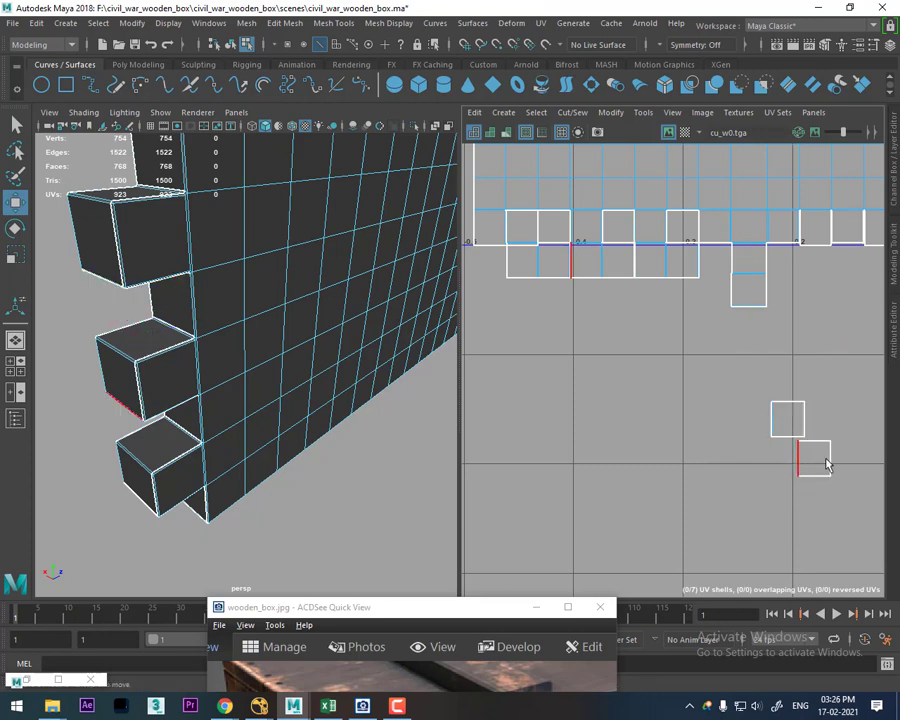
middle_click_drag(826, 464, 749, 423, "alt")
left_click_drag(760, 436, 728, 455)
left_click_drag(814, 432, 713, 458)
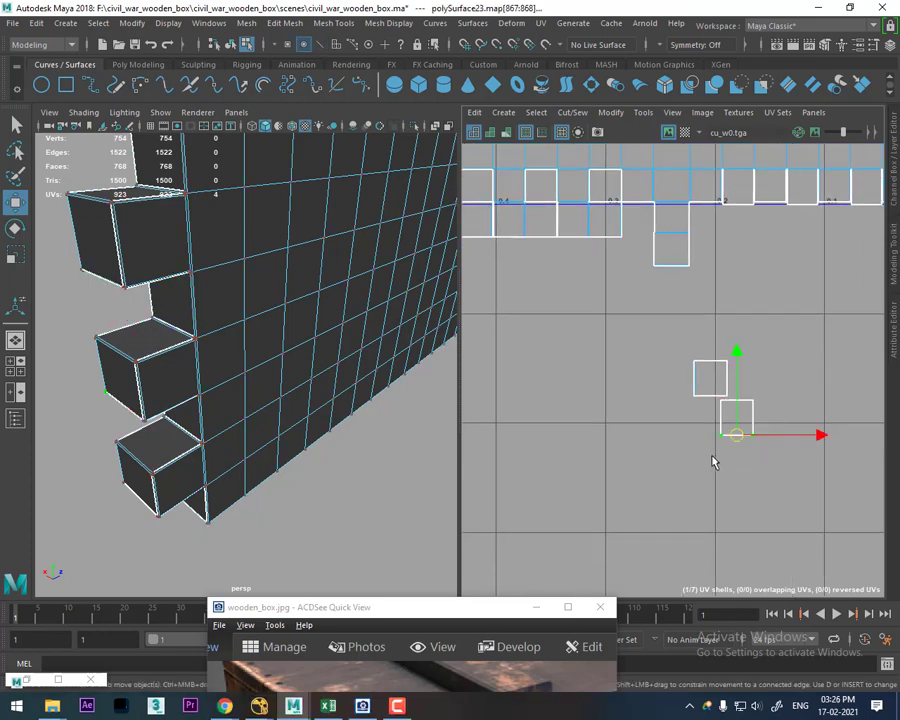
right_click_drag(700, 452, 738, 470, "ctrl")
middle_click_drag(708, 417, 592, 413)
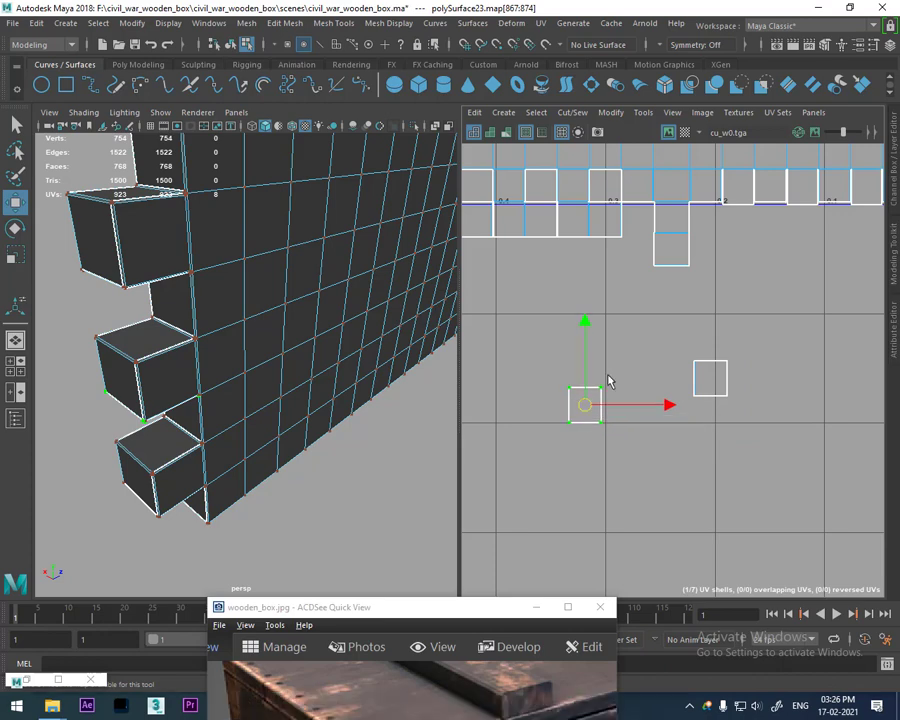
key("ctrl+z")
key("ctrl+z")
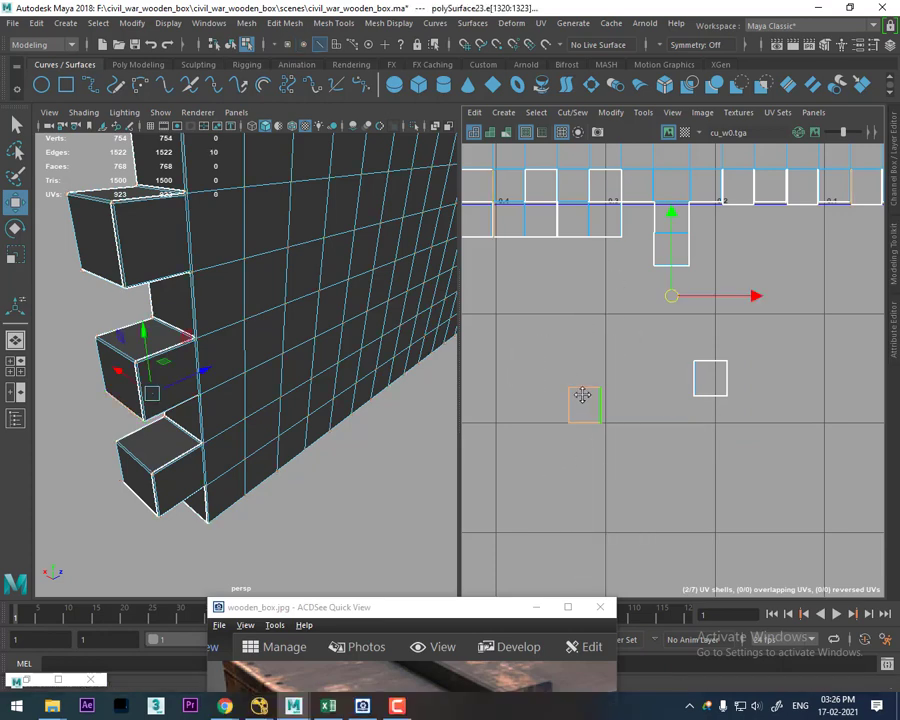
middle_click_drag(582, 394, 598, 399, "alt")
Step: Sew both remaining squares onto the main shell, then return to object selection
left_click(575, 430)
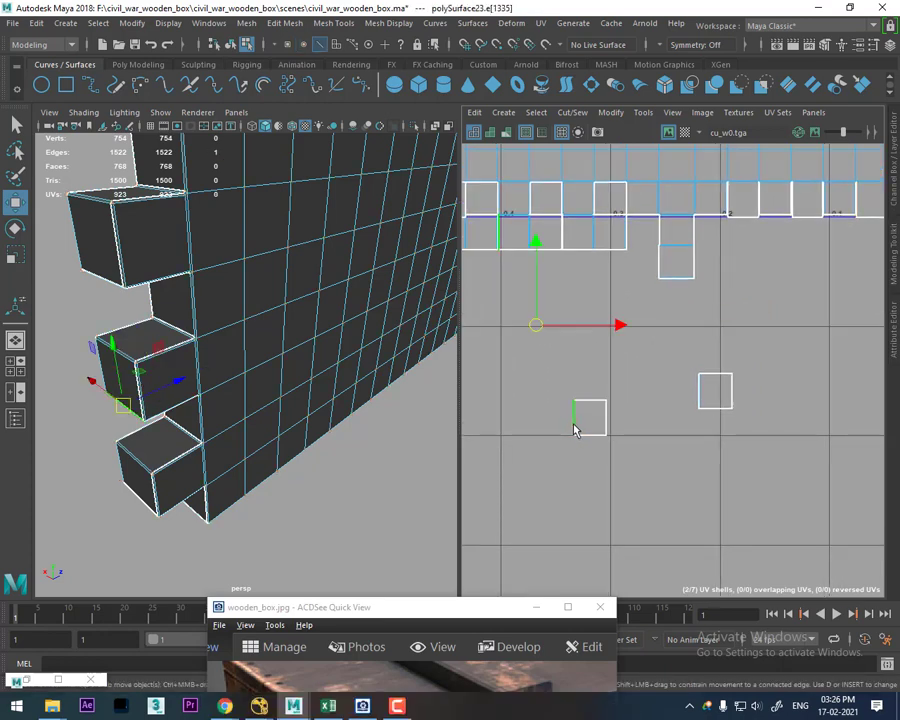
right_click_drag(612, 457, 617, 322, "shift")
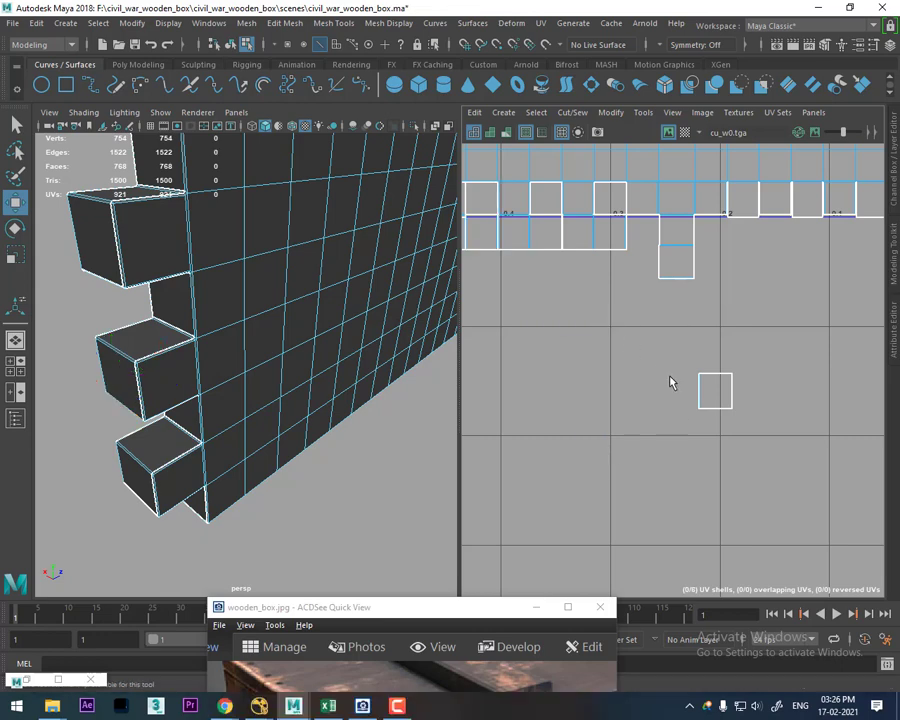
right_click_drag(698, 393, 675, 444, "shift")
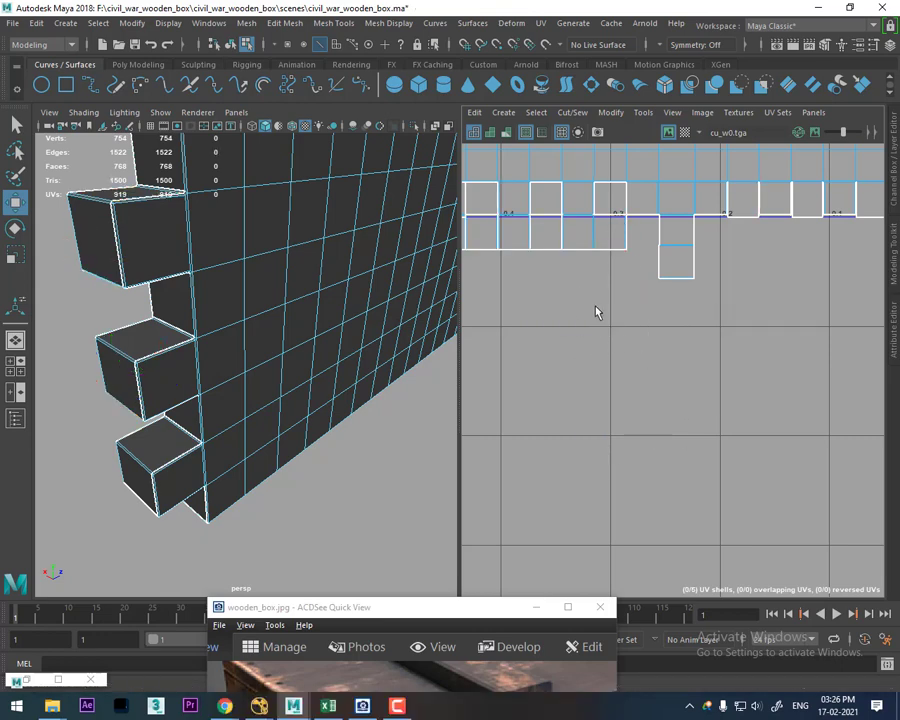
scroll(260, 317, "down", 5)
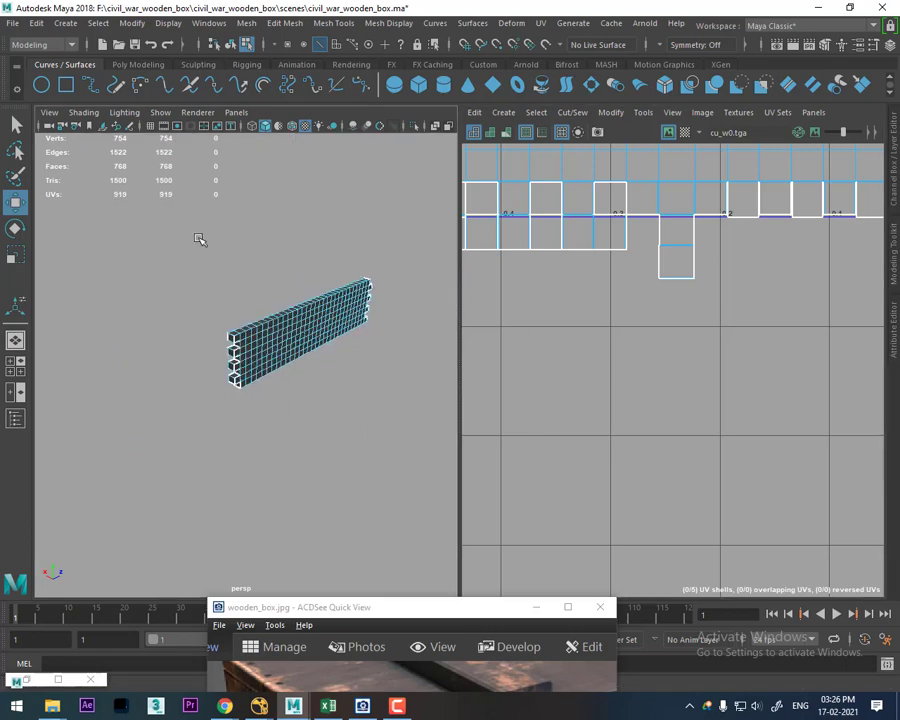
mouse_move(196, 239)
left_mouse_down("alt")
mouse_move(327, 383)
mouse_move(284, 368)
mouse_move(290, 303)
left_mouse_up("alt")
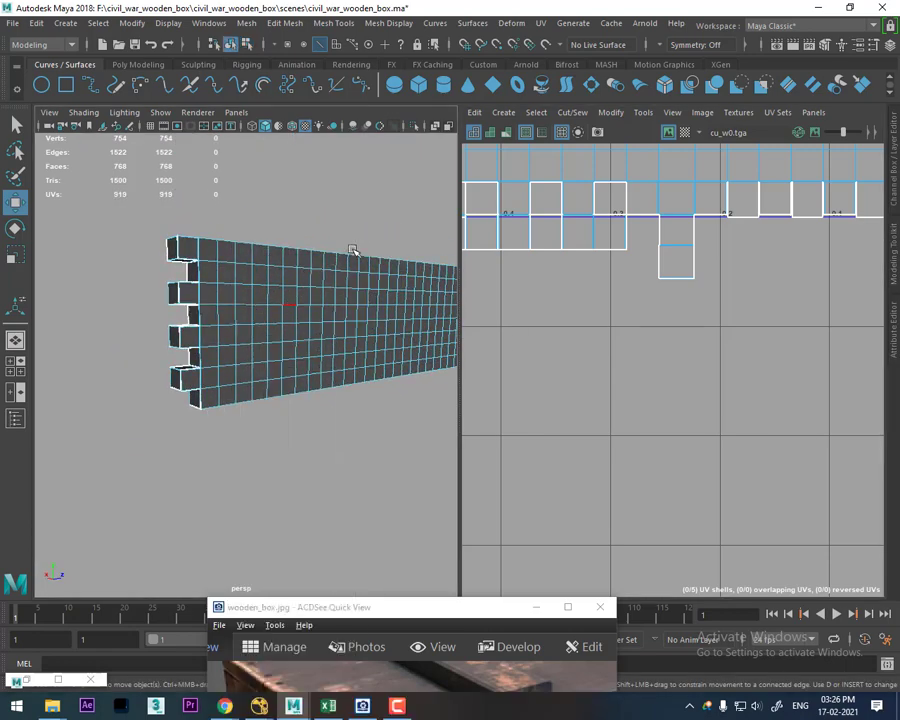
key("F8")
Step: Launch Chrome, open the bookmarked showreel video full screen and pause it
key("super")
type("ch")
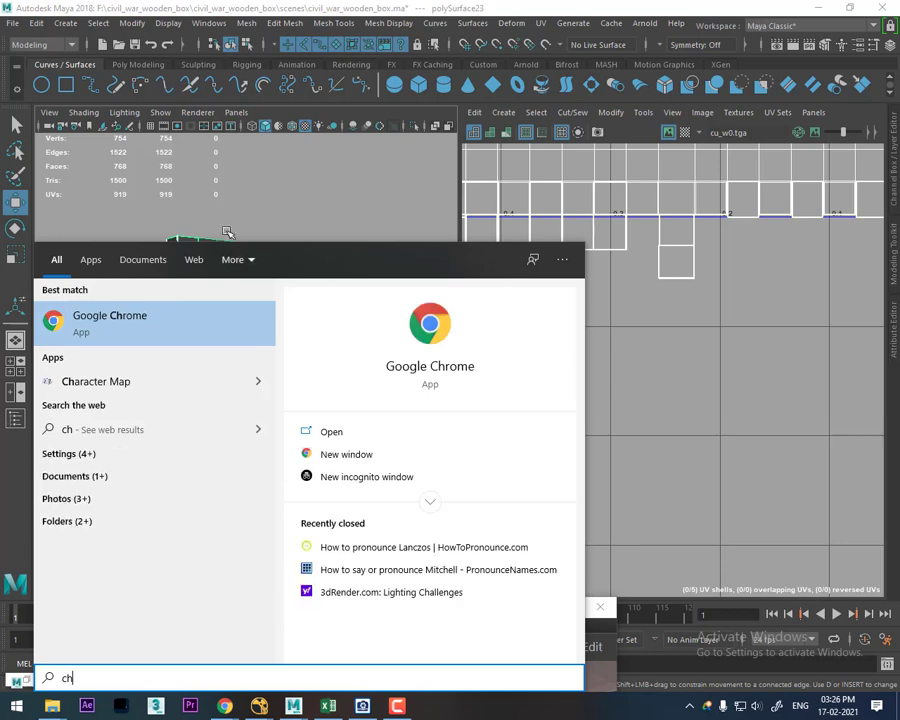
left_click(137, 316)
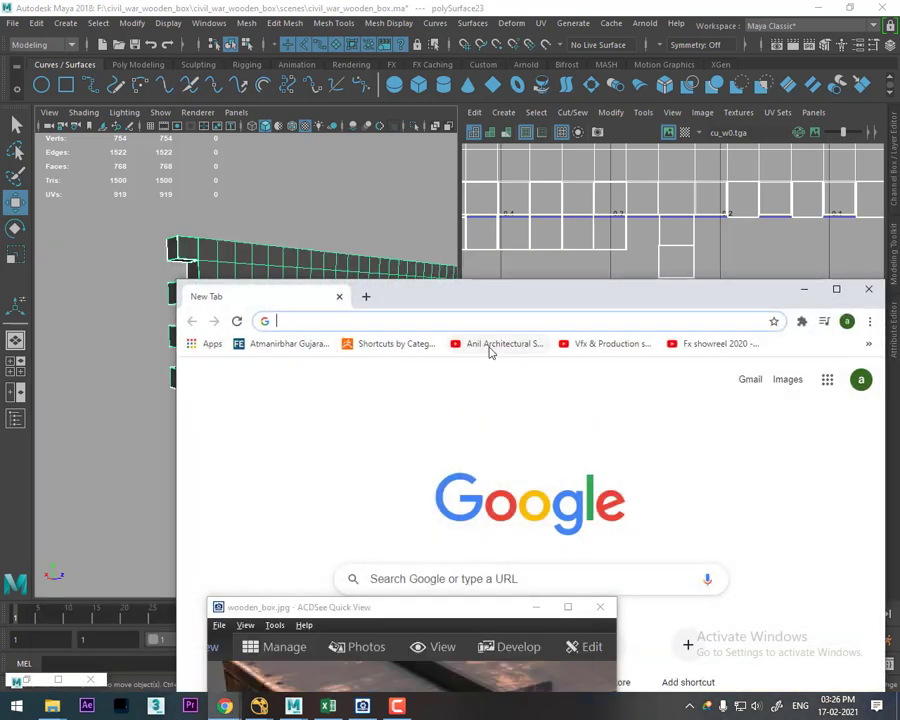
left_click(490, 345)
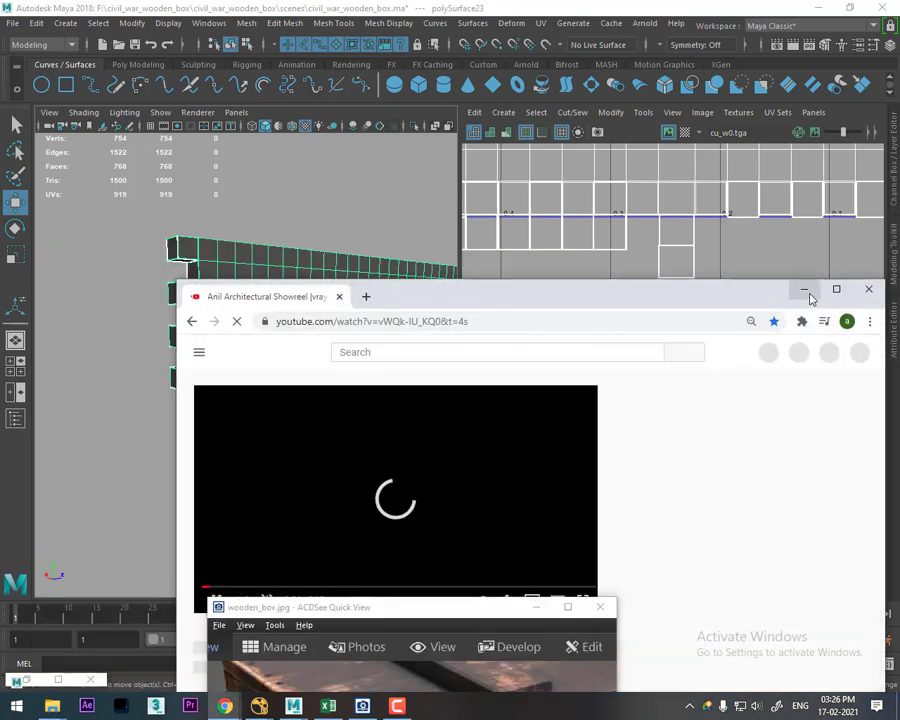
left_click(835, 289)
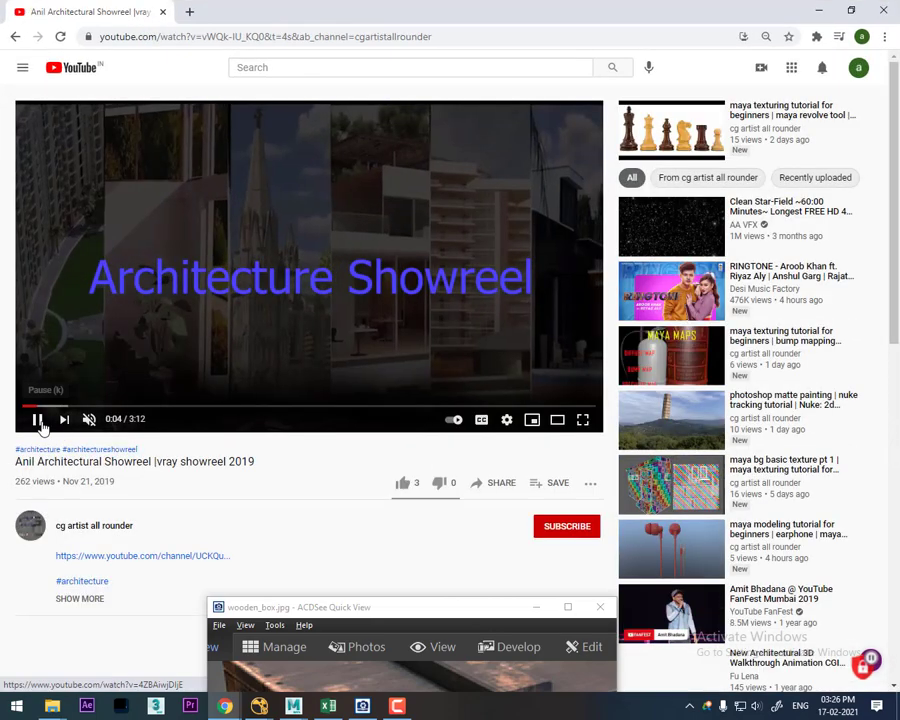
left_click(38, 420)
Step: Open the maya uv unwrap tutorial for beginners video, pause at 12:54, and return to Maya
scroll(240, 466, "down", 2)
left_click(105, 454)
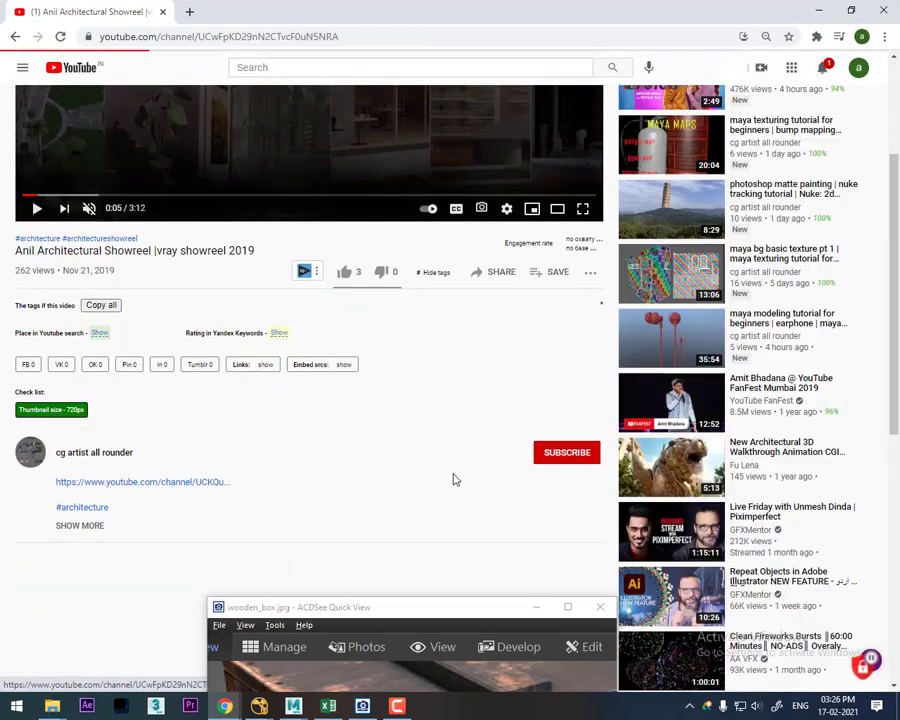
left_click(382, 563)
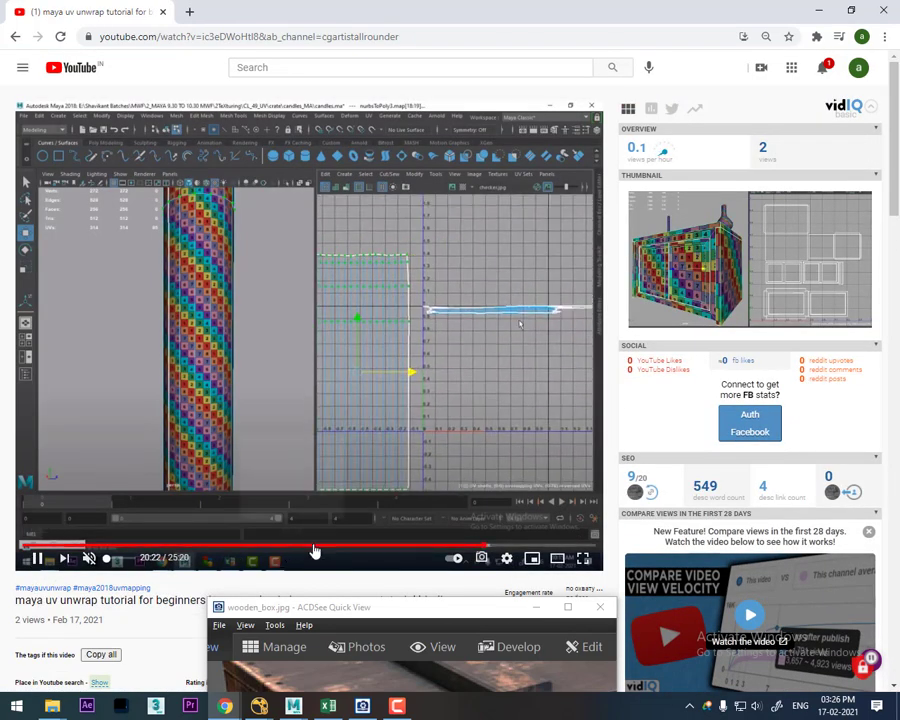
left_click(312, 548)
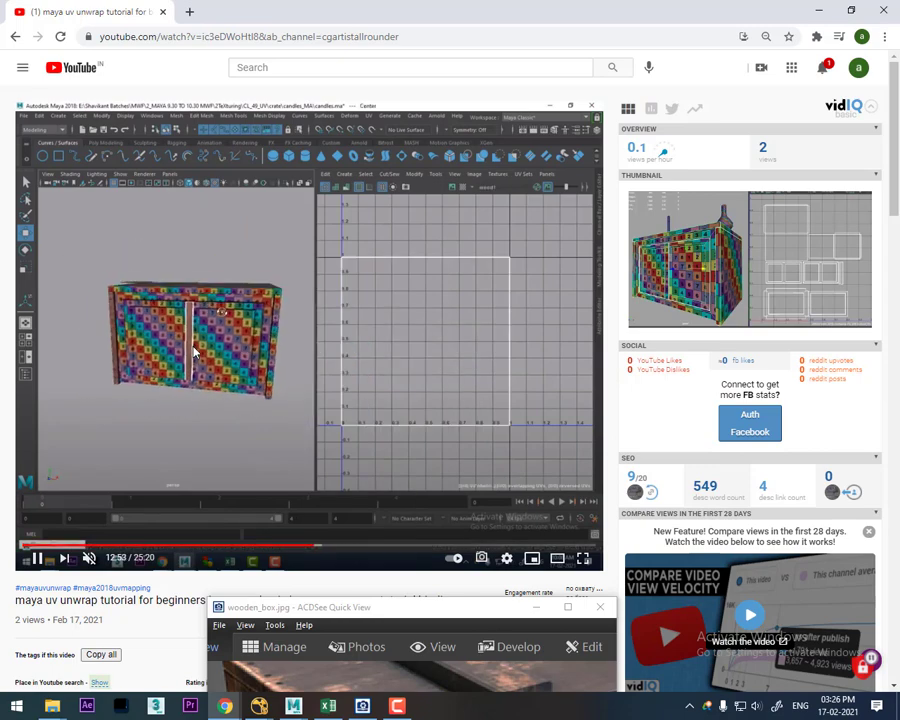
left_click(255, 382)
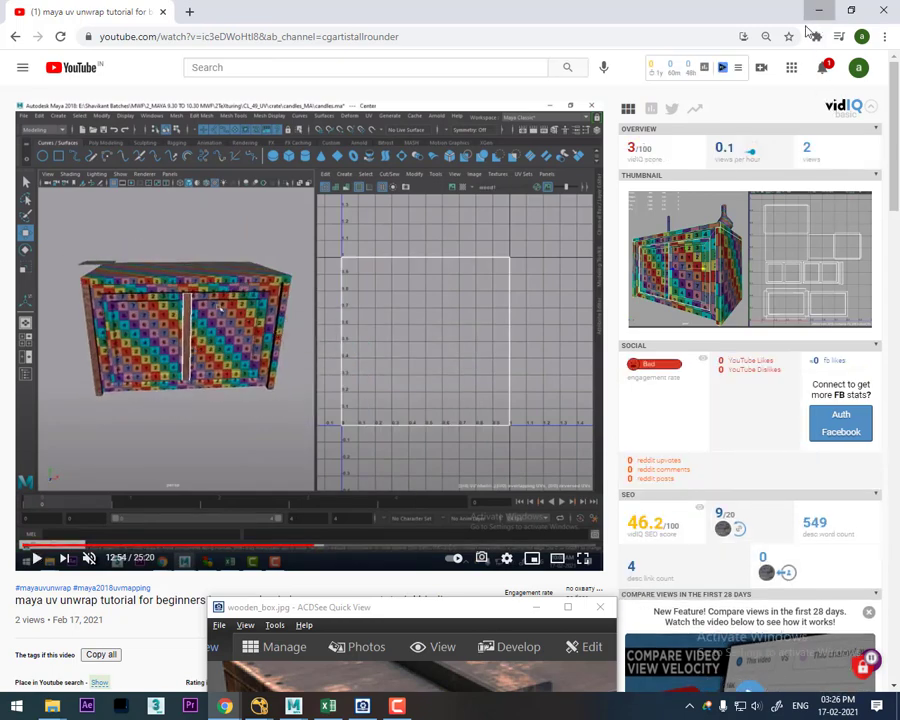
left_click(818, 10)
Step: Assign the existing checker material to the side plank so the checker.jpg pattern shows on the mesh and UVs
left_click(281, 377)
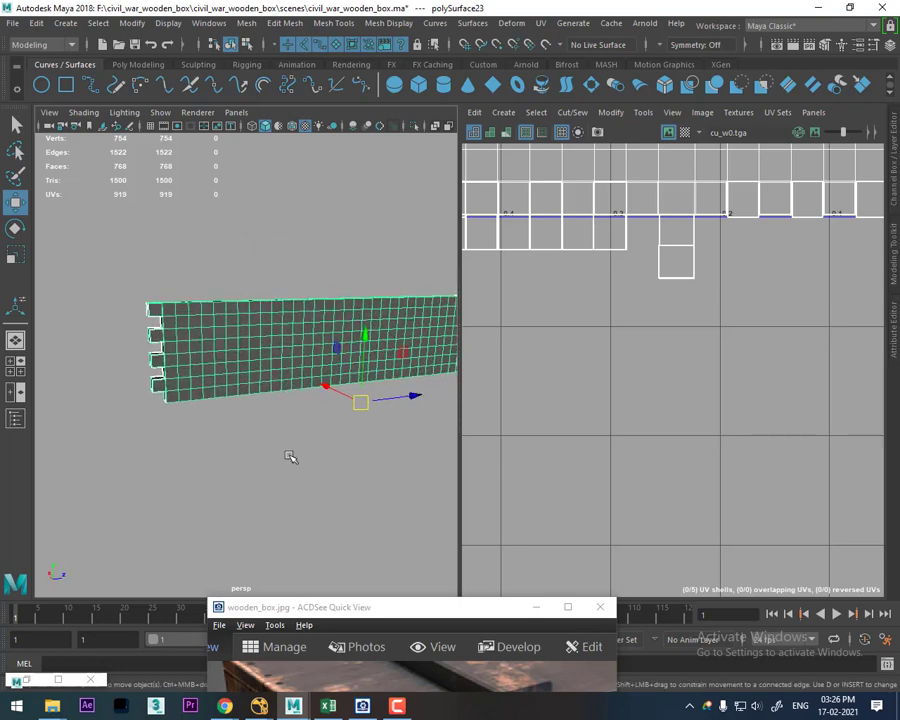
scroll(701, 416, "down", 3)
scroll(751, 435, "down", 2)
scroll(751, 435, "down", 1)
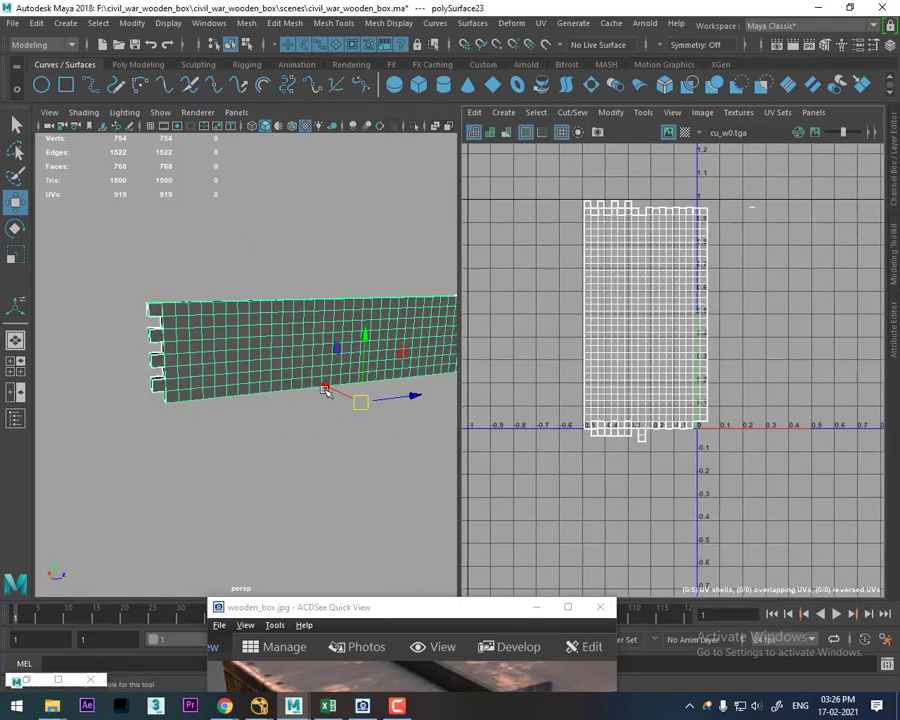
left_click_drag(327, 385, 244, 336, "alt")
right_click_drag(243, 300, 240, 660)
mouse_move(240, 689)
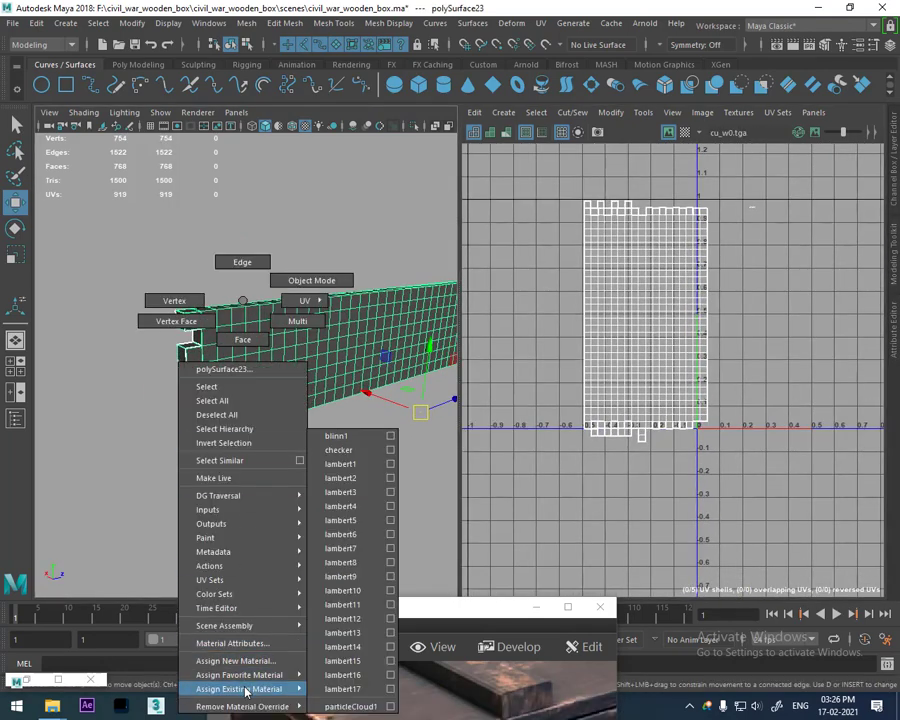
left_click(360, 452)
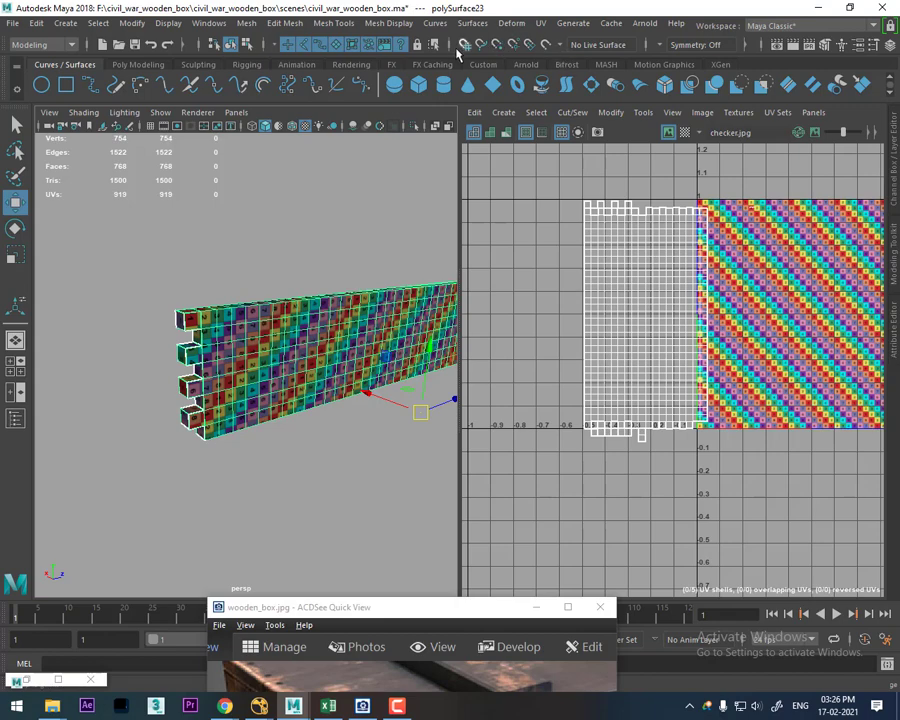
Step: Resize the Maya window back to full screen and collapse, then re-expand, status-line sections
left_click(851, 9)
left_click(676, 8)
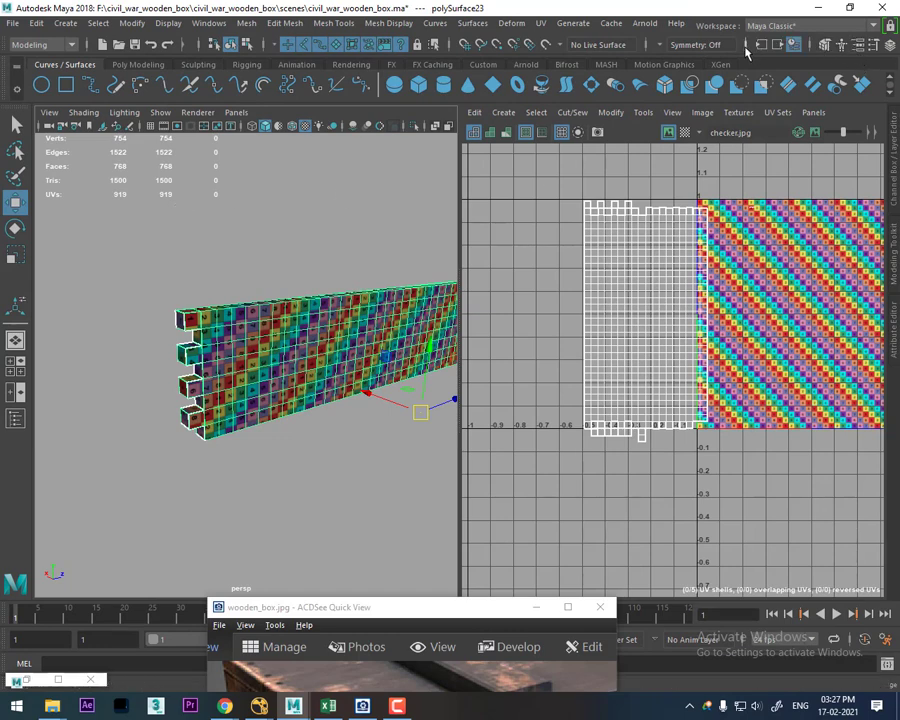
left_click(762, 46)
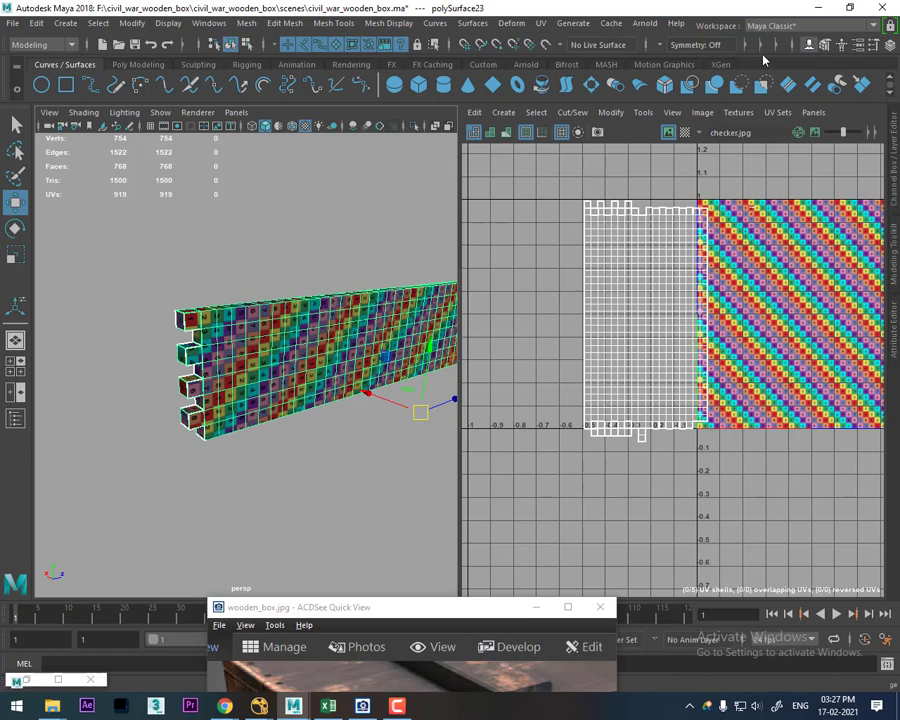
left_click(649, 46)
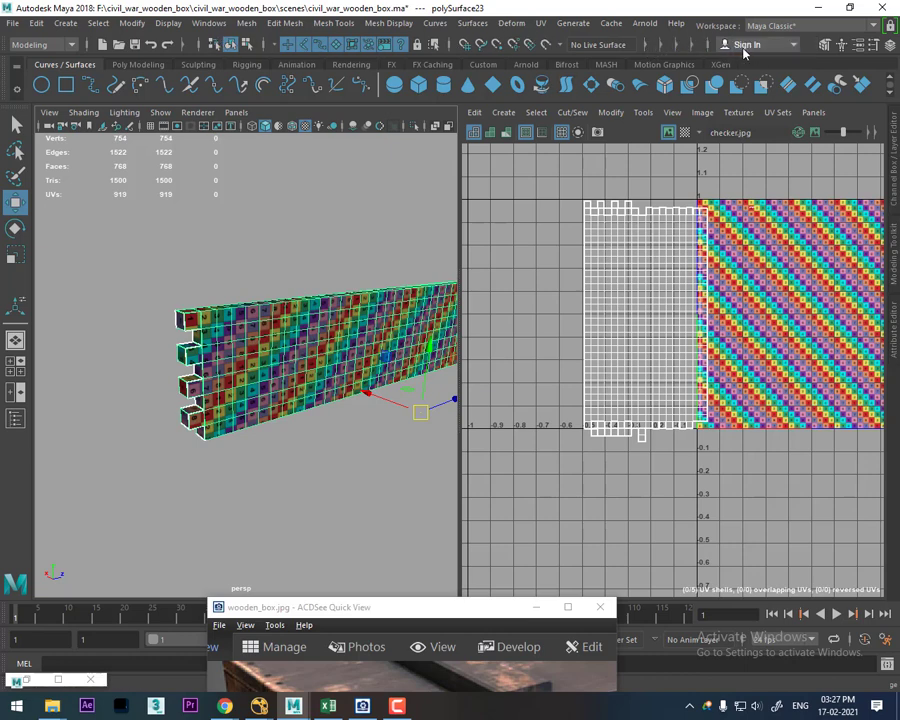
left_click(676, 47)
left_click(676, 47)
left_click(680, 45)
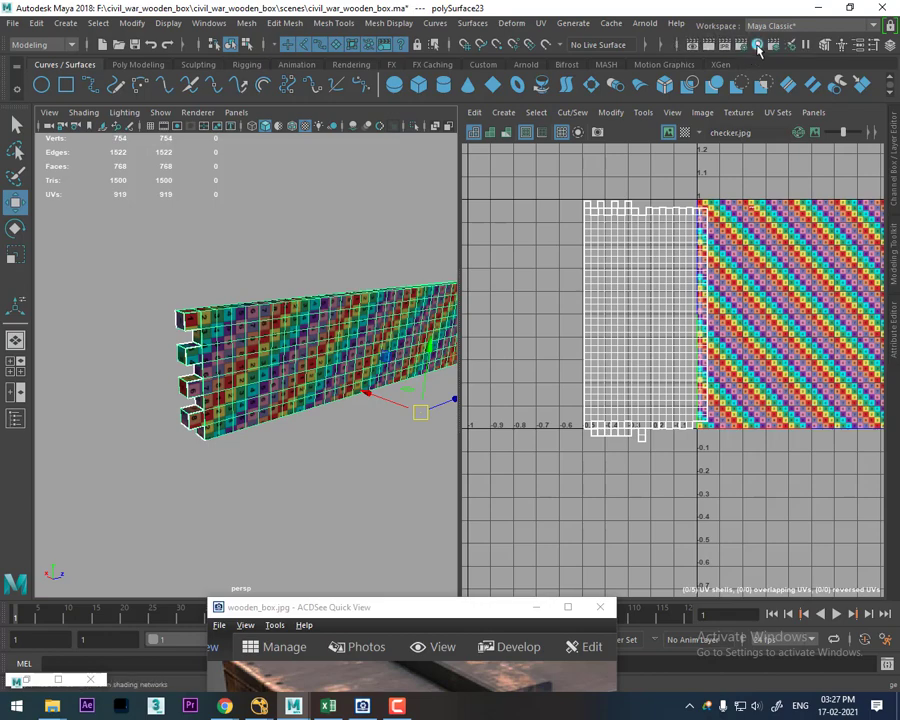
Step: Delete all unused shading nodes in the Hypershade, then close it
left_click(757, 46)
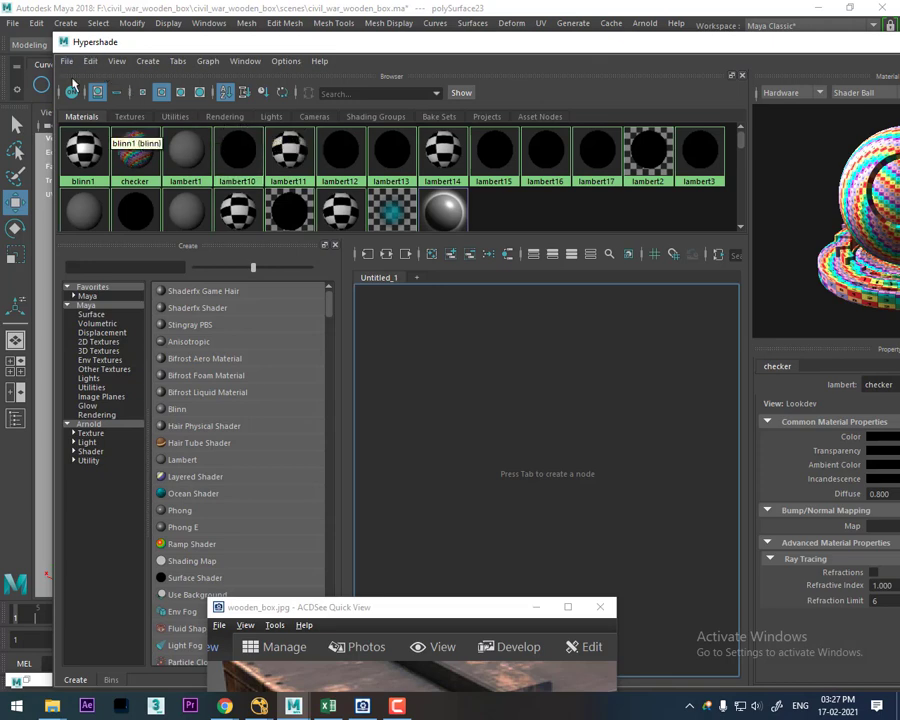
left_click(89, 62)
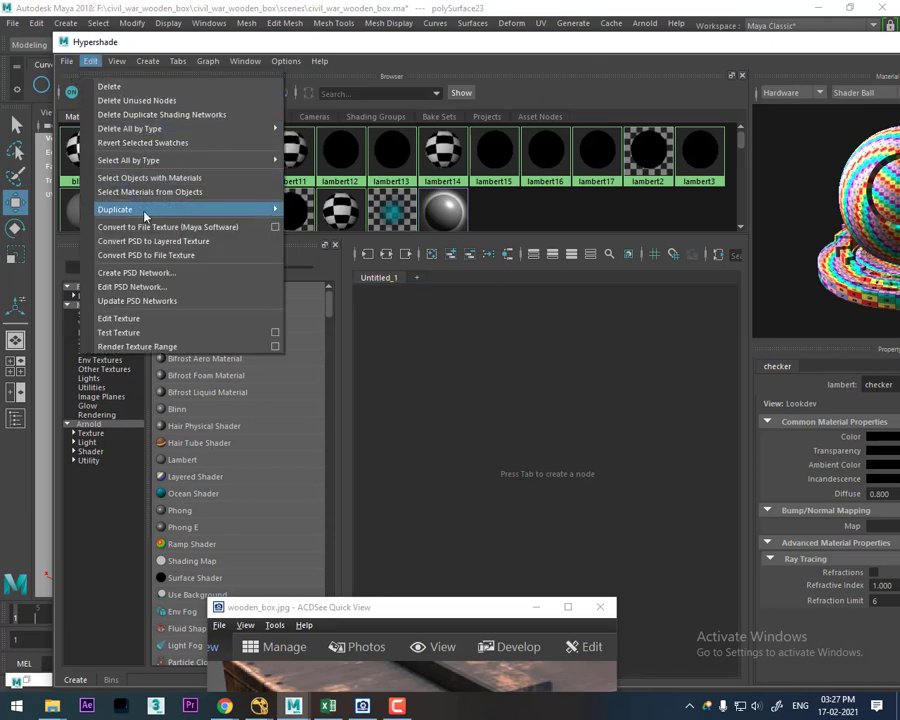
left_click(179, 101)
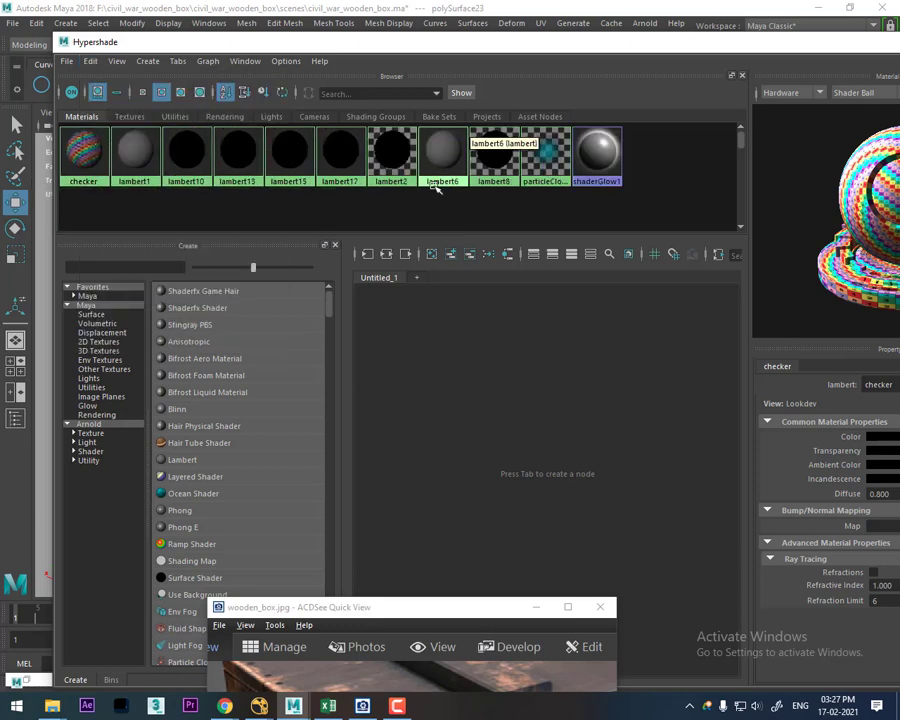
mouse_move(590, 42)
left_mouse_down()
mouse_move(467, 79)
mouse_move(330, 142)
left_mouse_up()
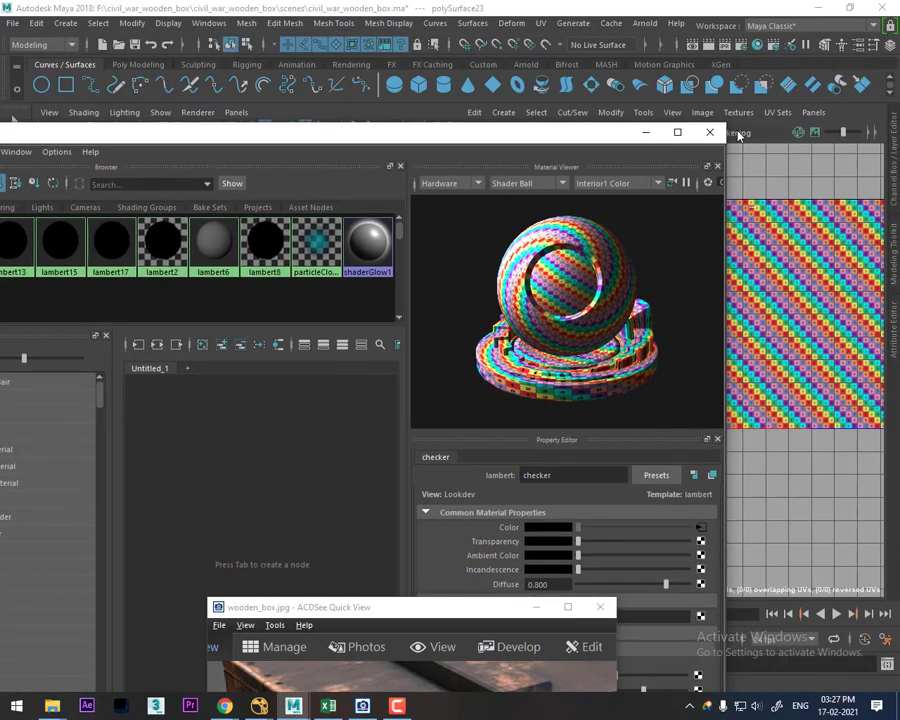
left_click(704, 130)
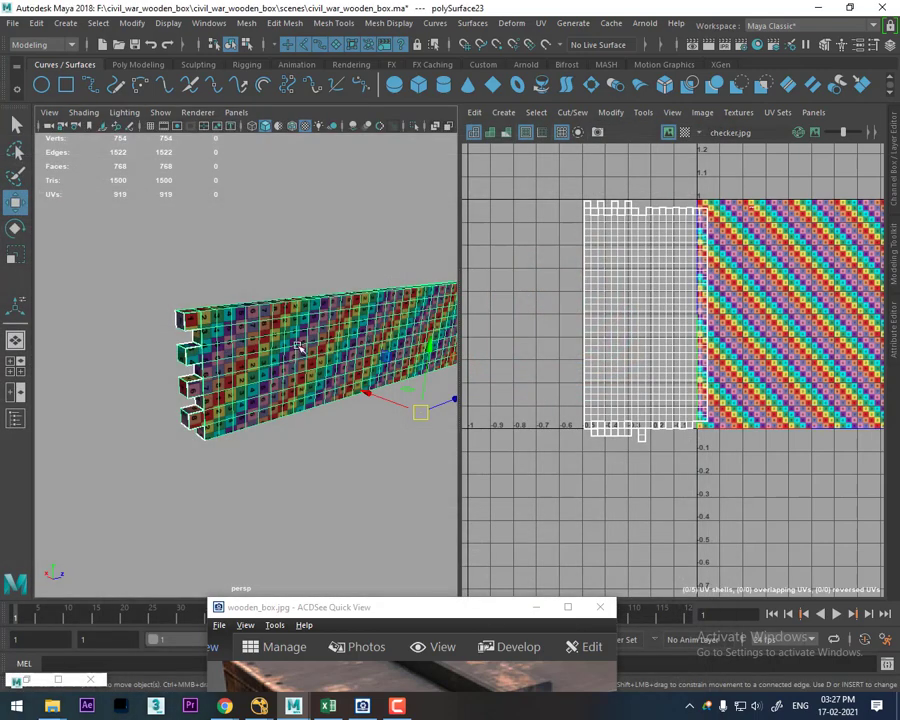
Step: Show the whole box again and select the long side wall piece
left_click(300, 472)
key("ctrl+1")
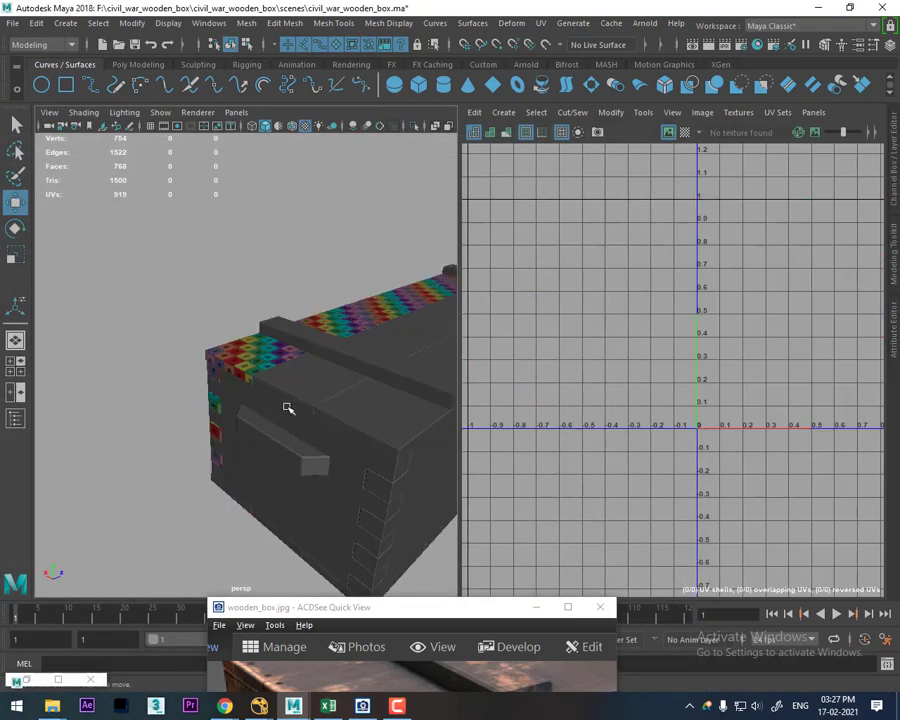
mouse_move(287, 408)
left_mouse_down("alt")
mouse_move(179, 400)
mouse_move(195, 326)
mouse_move(237, 388)
mouse_move(302, 332)
mouse_move(265, 362)
mouse_move(295, 354)
mouse_move(293, 399)
mouse_move(291, 362)
left_mouse_up("alt")
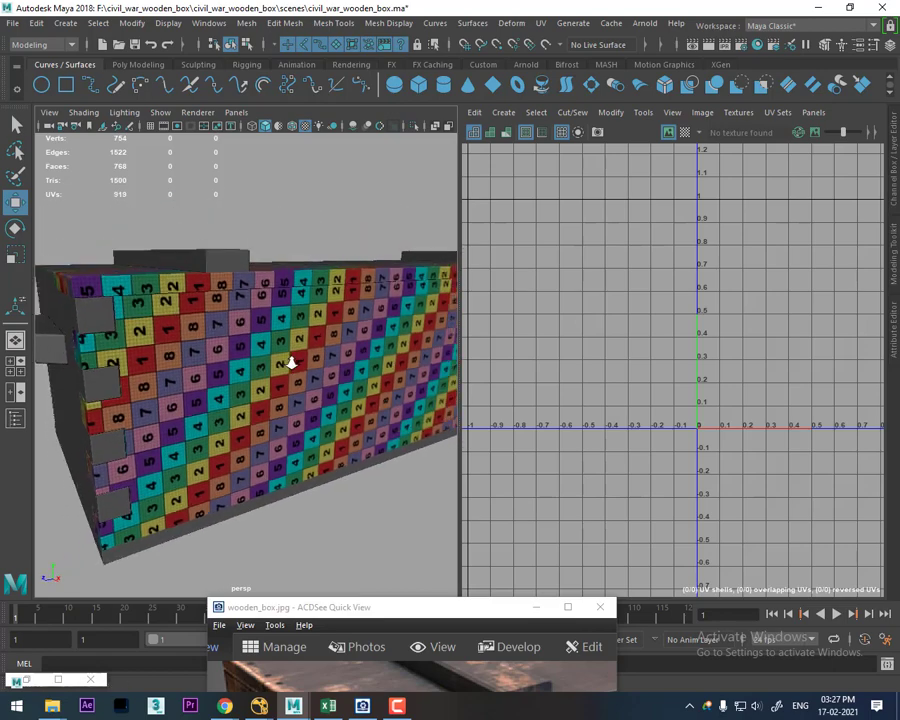
left_click(239, 373)
scroll(762, 380, "down", 1)
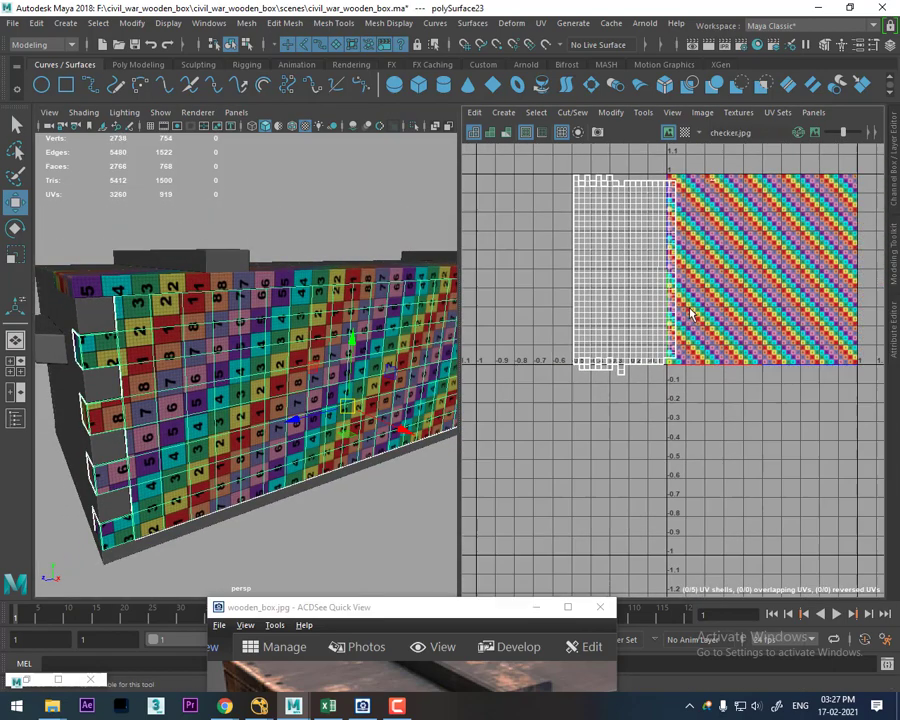
Step: Convert the wall to its UV shell, rotate it counterclockwise and move it into the 0–1 square
left_click(610, 365)
right_click_drag(608, 363, 708, 449, "shift")
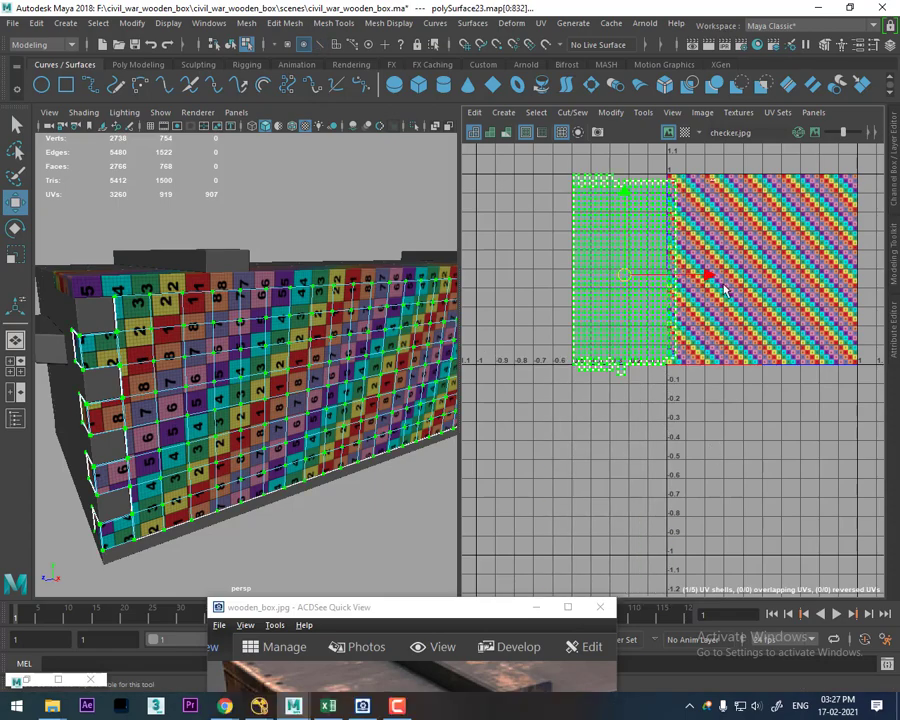
right_click_drag(708, 290, 444, 288, "shift")
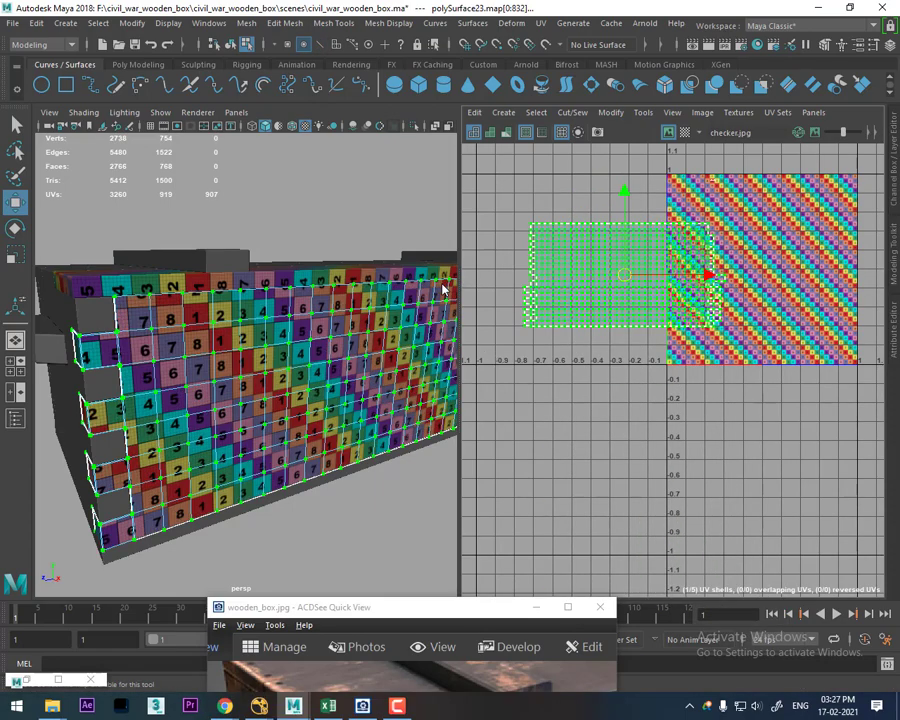
left_click_drag(607, 311, 755, 355)
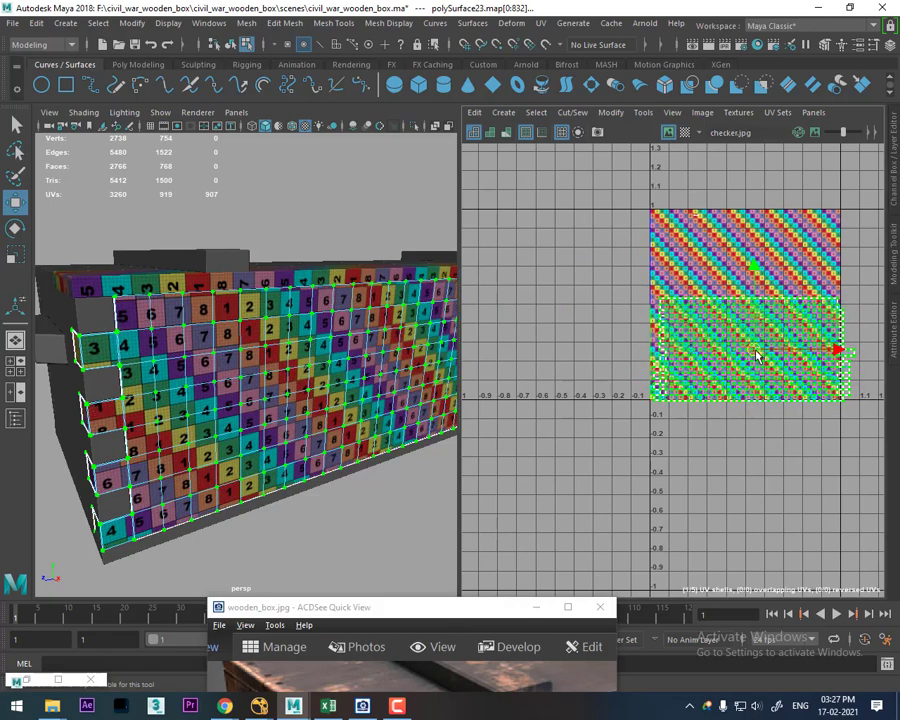
Step: Select the top face loop of the box rim in face mode
mouse_move(260, 355)
left_mouse_down("alt")
mouse_move(201, 328)
mouse_move(208, 343)
left_mouse_up("alt")
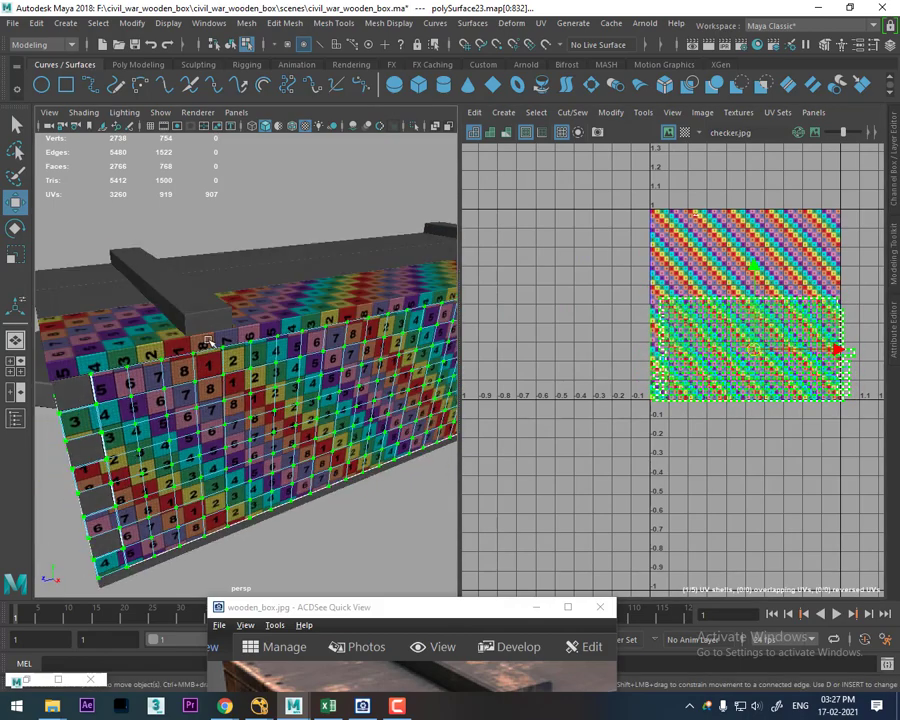
right_click_drag(287, 337, 318, 298)
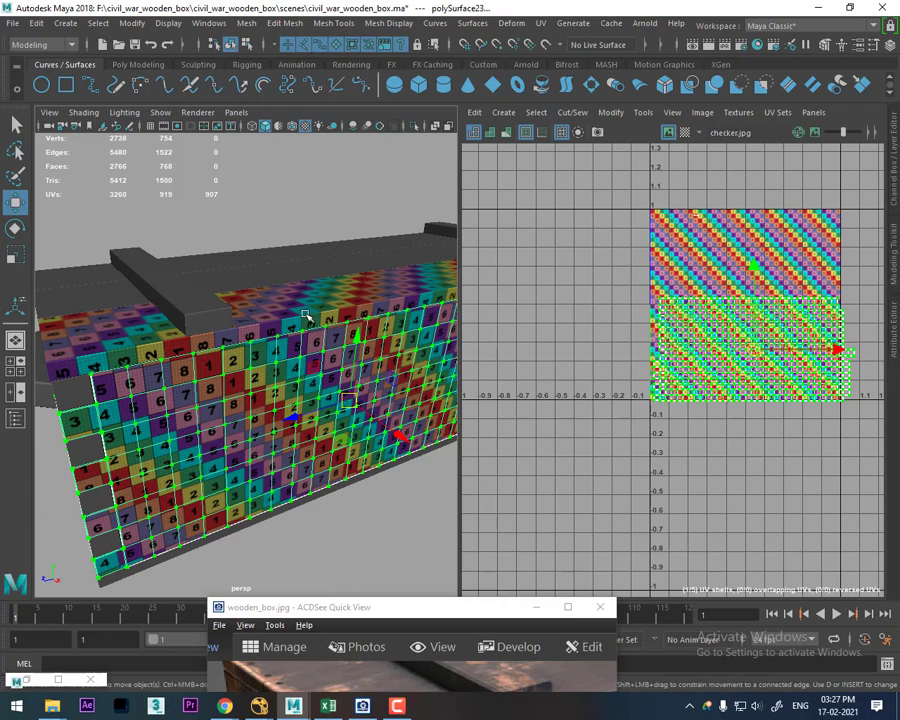
double_click(306, 316)
mouse_move(306, 316)
left_mouse_down("alt")
mouse_move(257, 403)
mouse_move(272, 406)
mouse_move(267, 392)
left_mouse_up("alt")
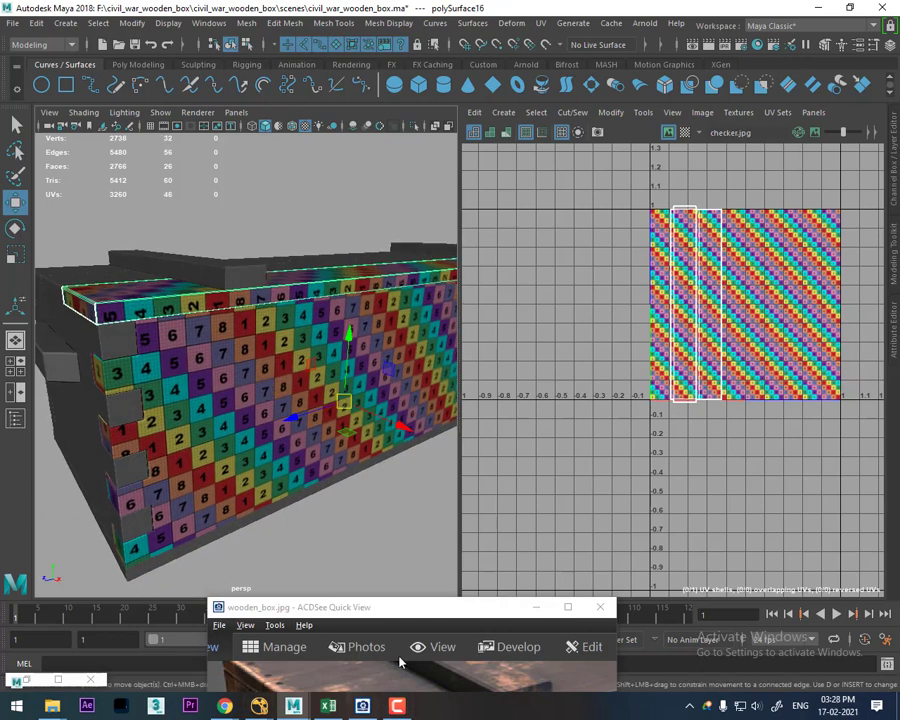
Step: Compare with the reference photo, convert the rim faces to UVs and lay them along the square's bottom
left_click_drag(410, 612, 503, 224)
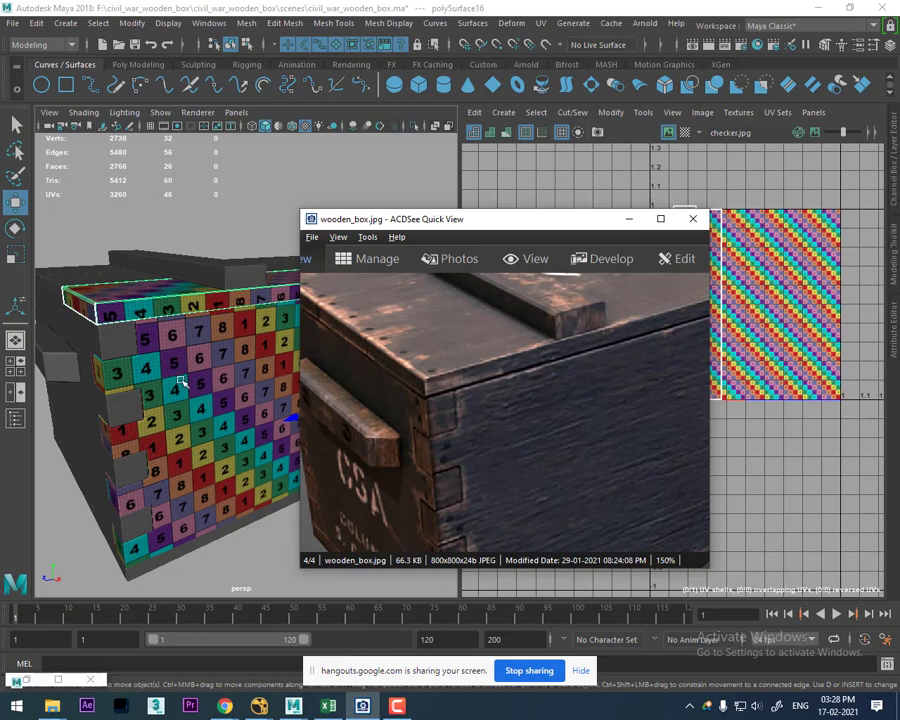
left_click(629, 218)
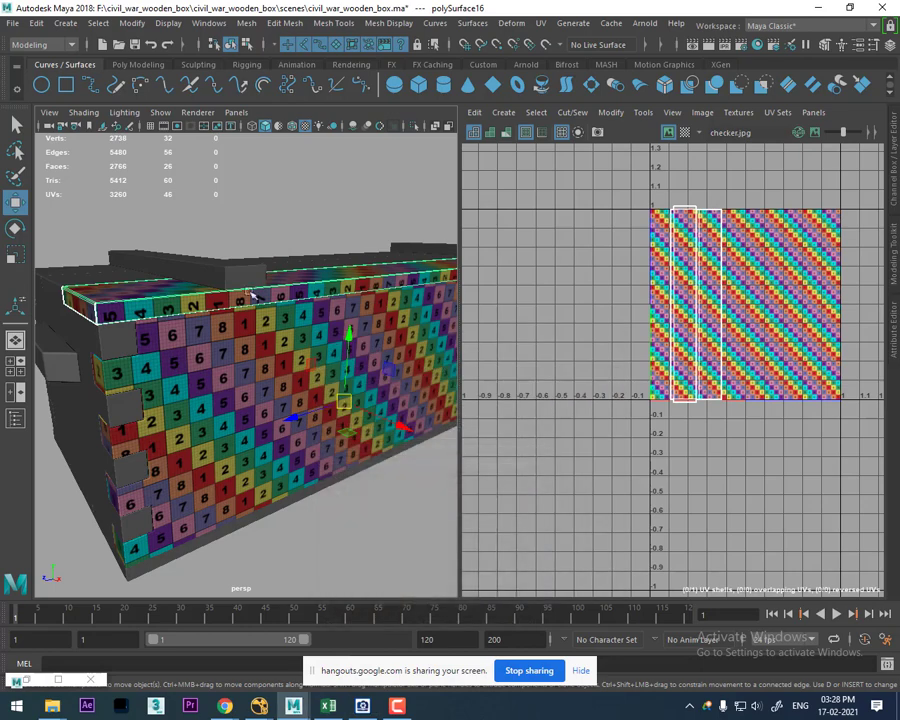
mouse_move(708, 314)
right_mouse_down()
mouse_move(757, 305)
mouse_move(470, 345)
right_mouse_up()
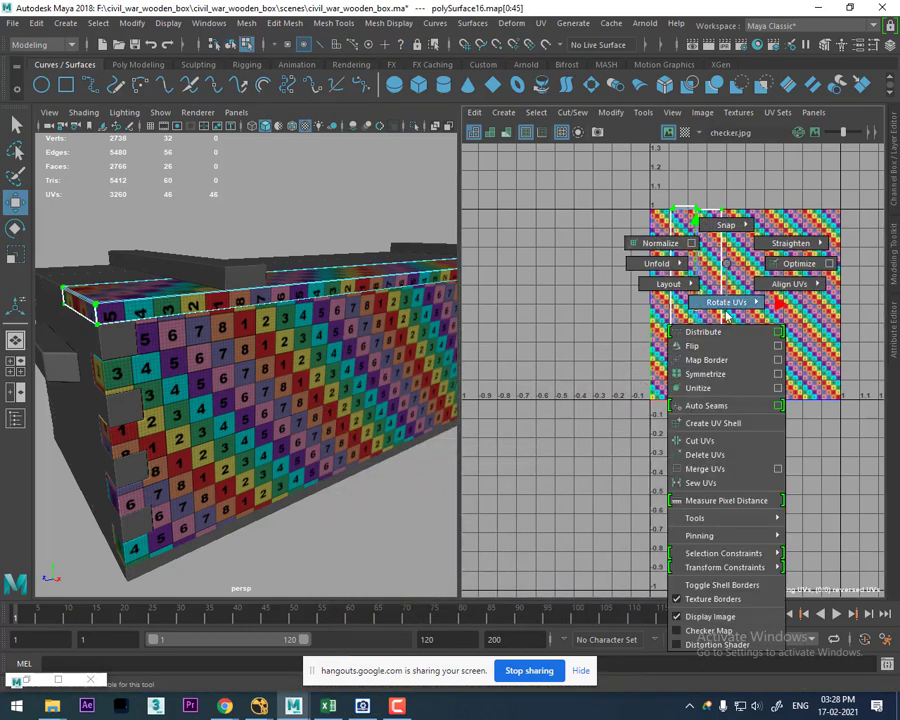
left_click_drag(248, 376, 243, 372, "alt")
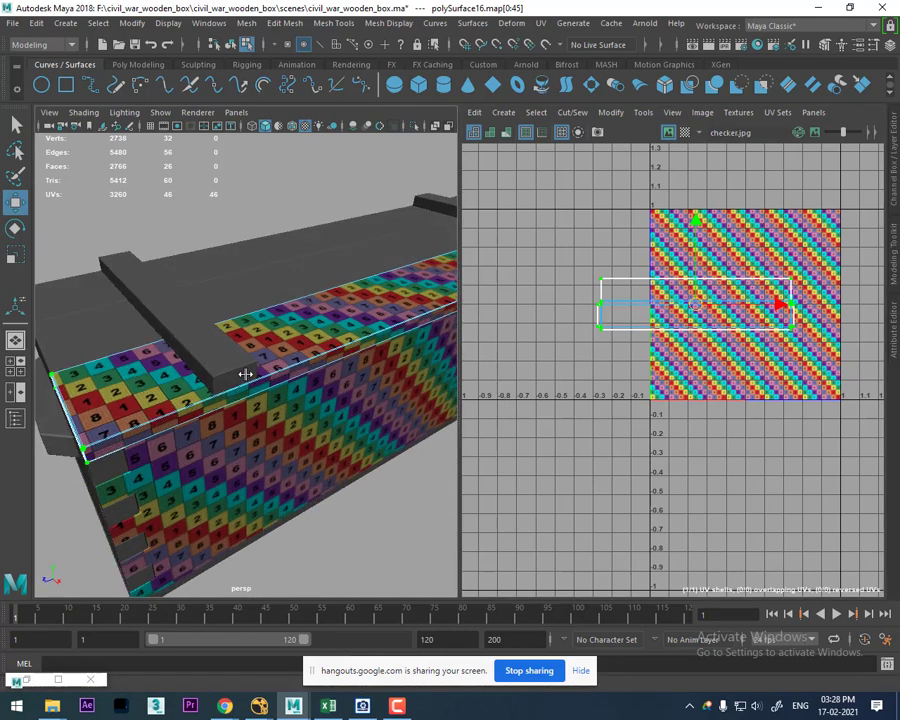
scroll(704, 334, "up", 1)
left_click_drag(695, 225, 695, 232)
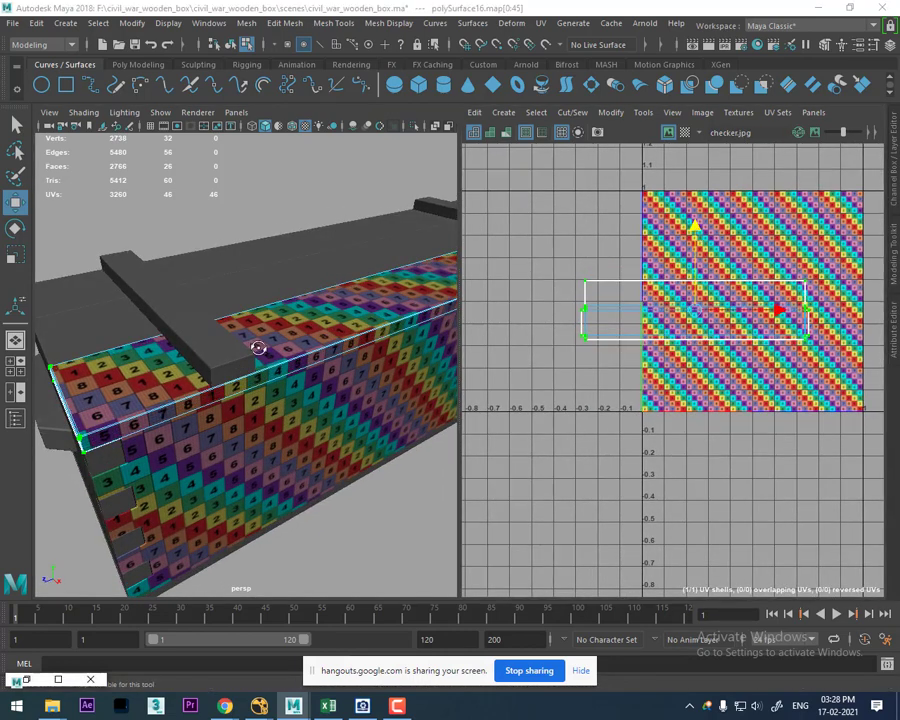
left_click_drag(256, 344, 230, 340, "alt")
right_click_drag(757, 270, 577, 314, "shift")
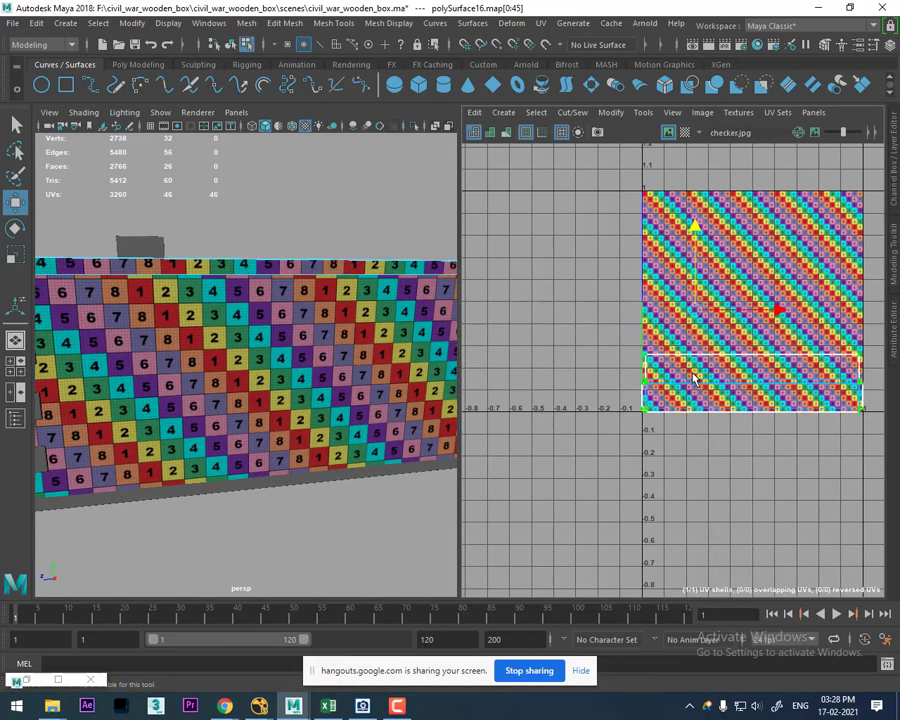
Step: Return to object selection mode and select the next wall piece
mouse_move(273, 297)
left_mouse_down("alt")
mouse_move(300, 430)
mouse_move(232, 423)
left_mouse_up("alt")
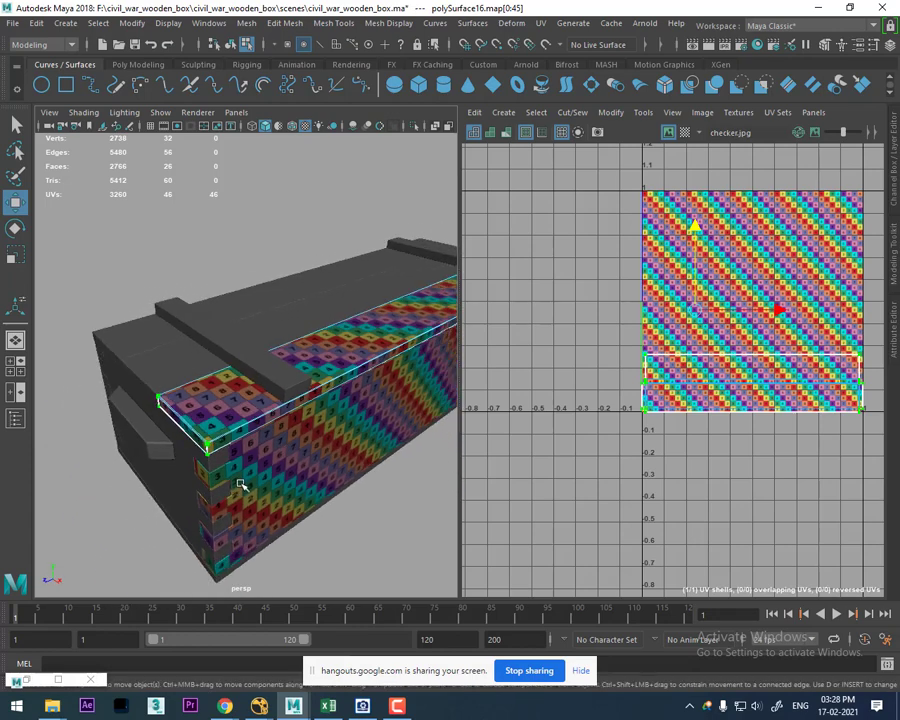
mouse_move(240, 400)
left_mouse_down("alt")
mouse_move(238, 386)
mouse_move(246, 392)
left_mouse_up("alt")
right_click_drag(236, 296, 330, 257)
mouse_move(330, 257)
left_mouse_down("alt")
mouse_move(250, 497)
mouse_move(251, 474)
left_mouse_up("alt")
left_click(153, 426)
Step: Isolate the wall piece and give it an automatic UV projection
key("ctrl+1")
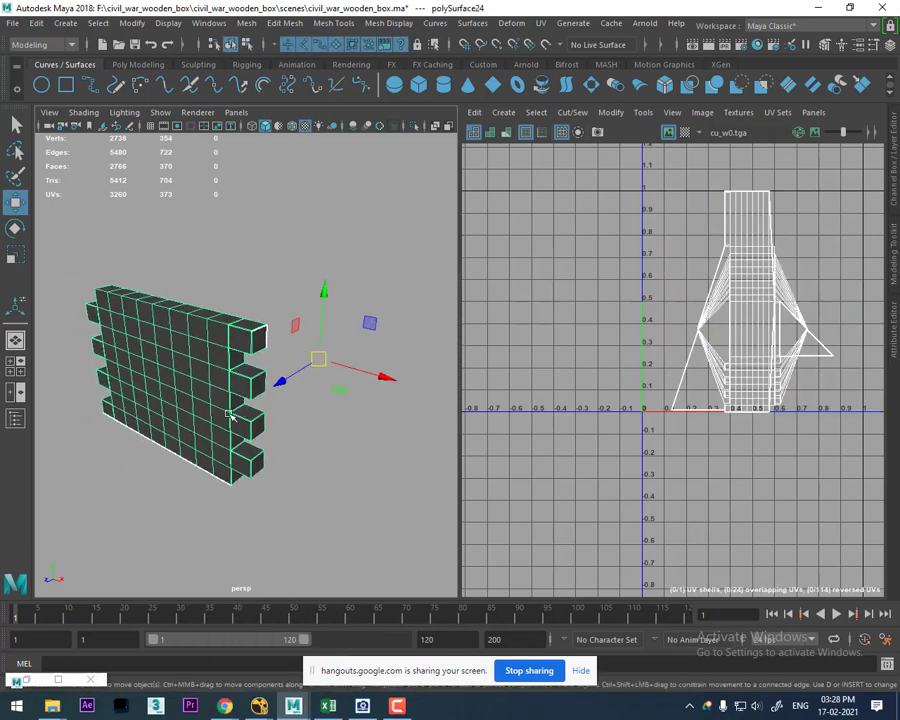
left_click_drag(230, 415, 248, 408, "alt")
left_click(541, 23)
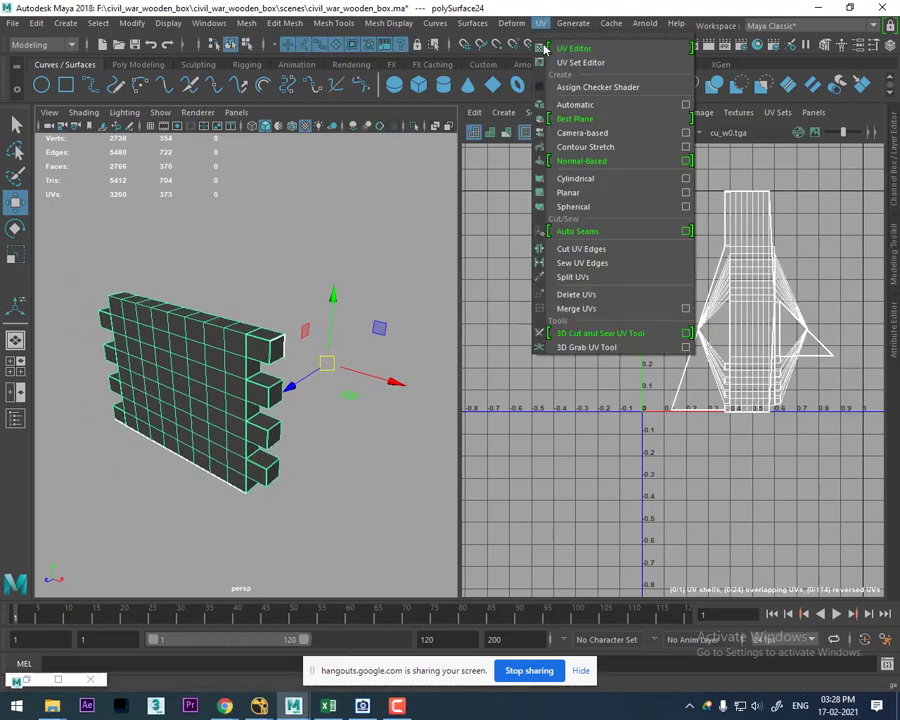
left_click(603, 112)
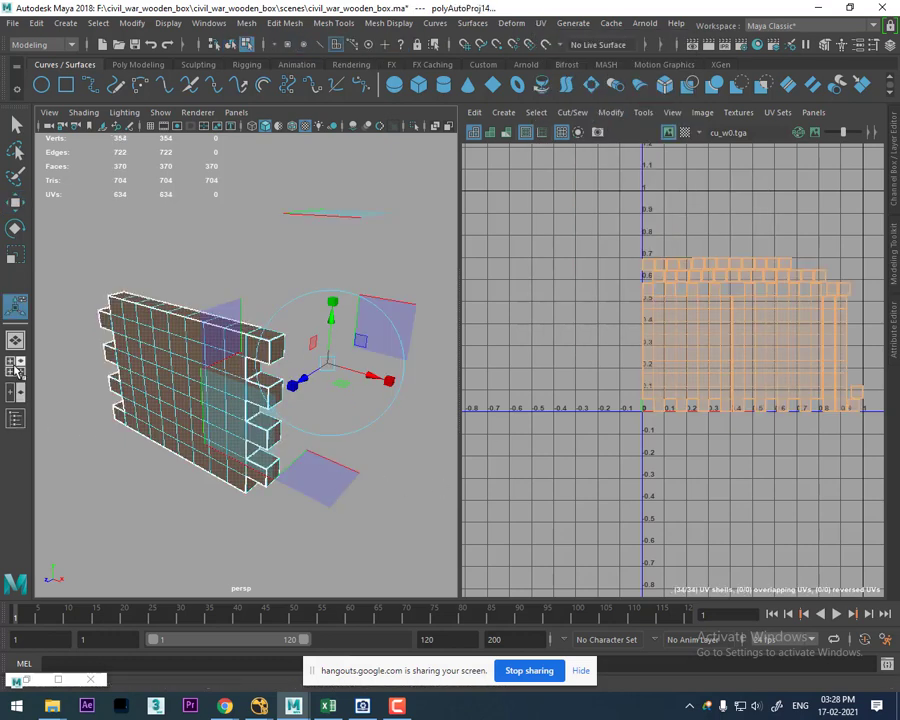
right_click_drag(134, 300, 208, 274)
left_click(184, 387)
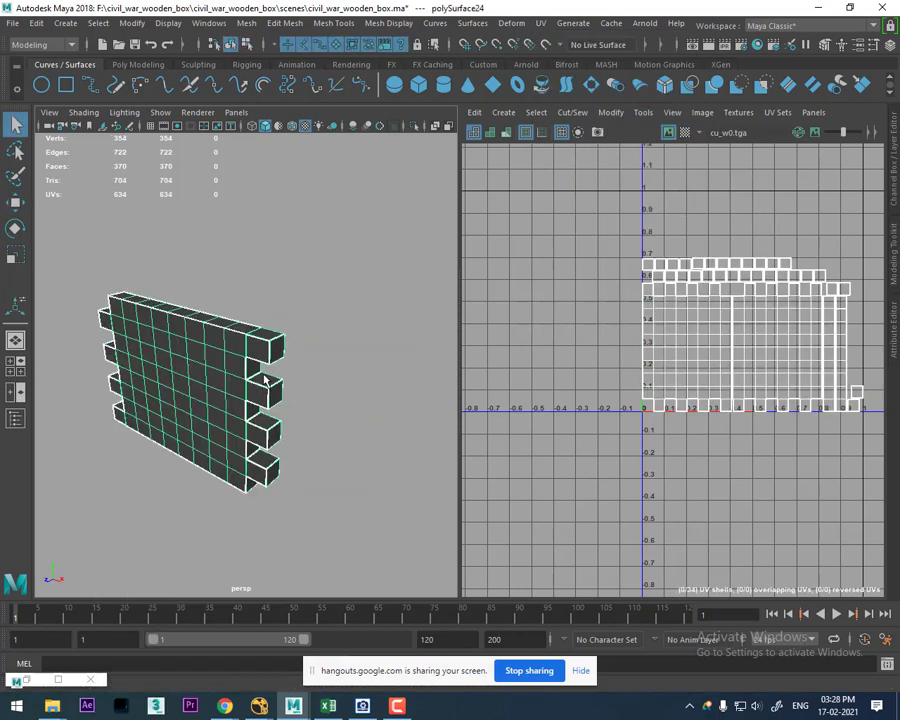
mouse_move(184, 387)
left_mouse_down("alt")
mouse_move(306, 392)
mouse_move(256, 352)
mouse_move(300, 380)
left_mouse_up("alt")
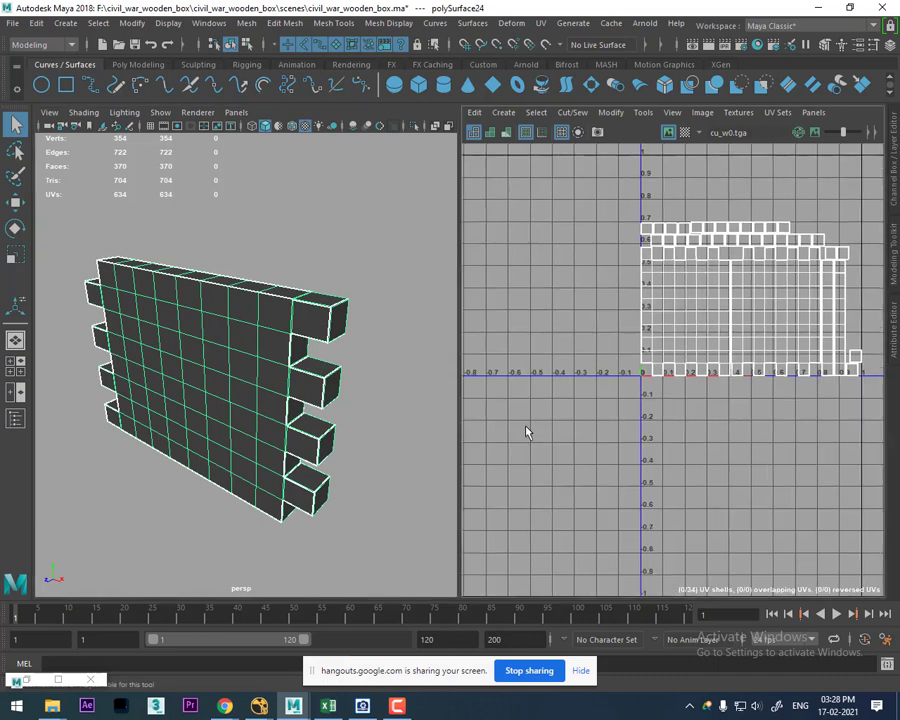
Step: Select a wall face, expand it to the UV shell and move the shell below the U axis
right_click_drag(312, 300, 301, 341)
left_click(235, 370)
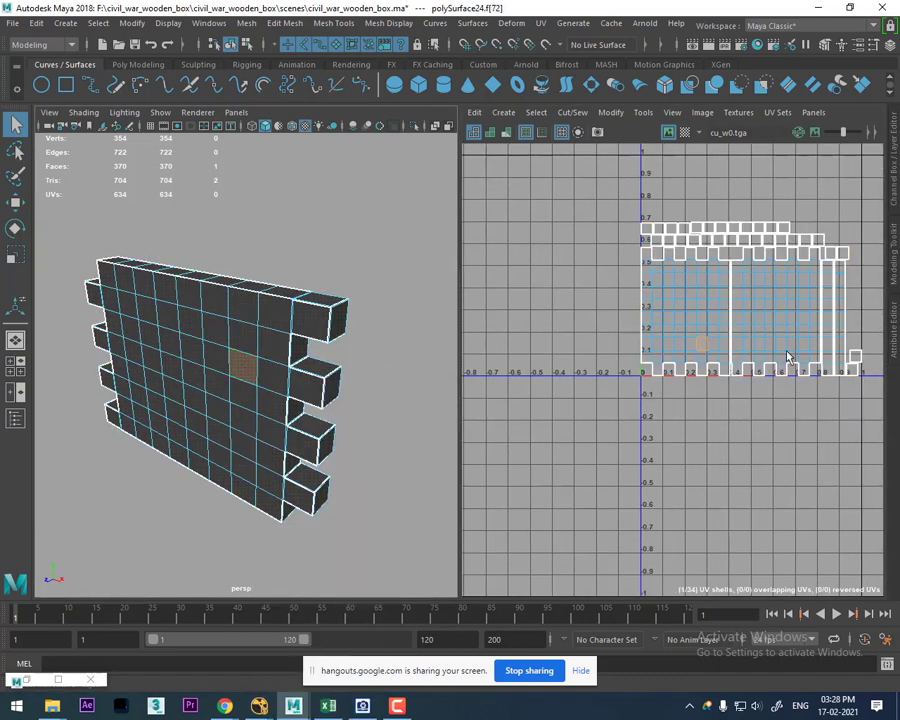
middle_click_drag(790, 357, 729, 412, "alt")
right_click_drag(630, 335, 612, 397)
right_click_drag(557, 380, 612, 385, "ctrl")
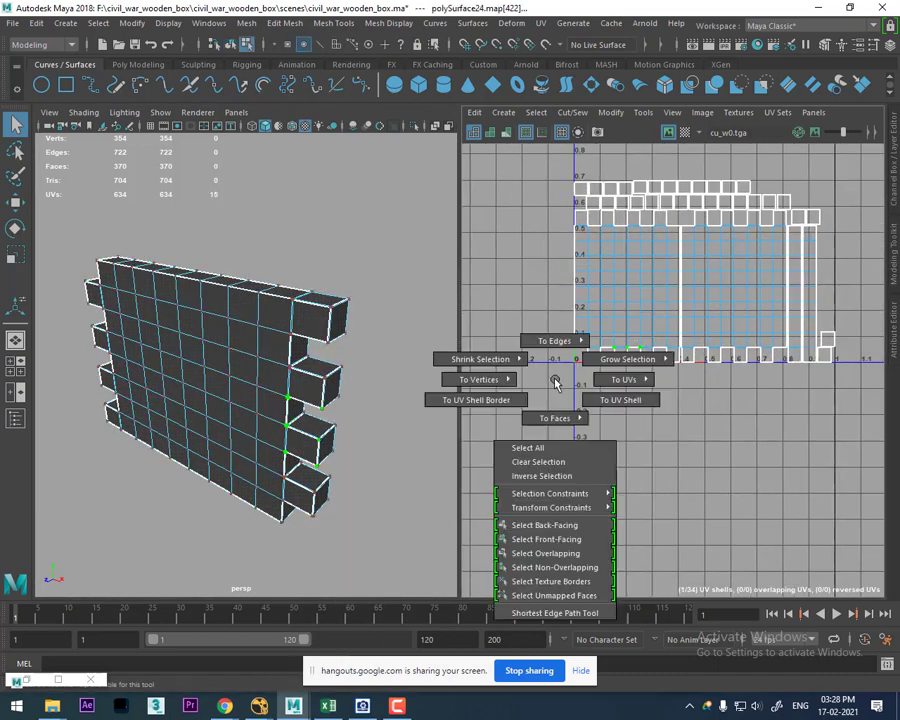
key("w")
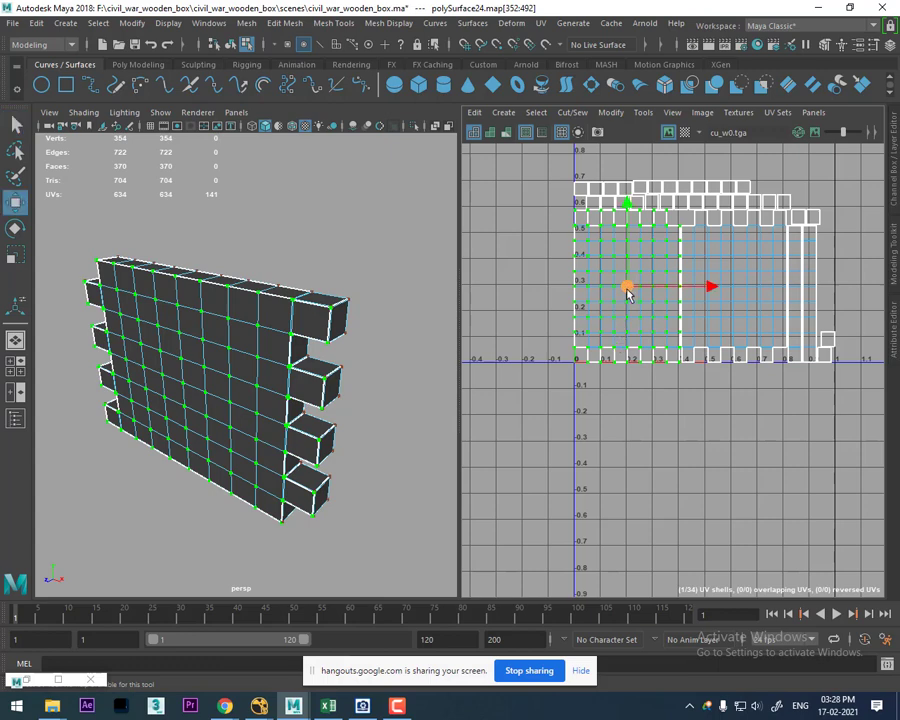
left_click_drag(628, 292, 597, 427)
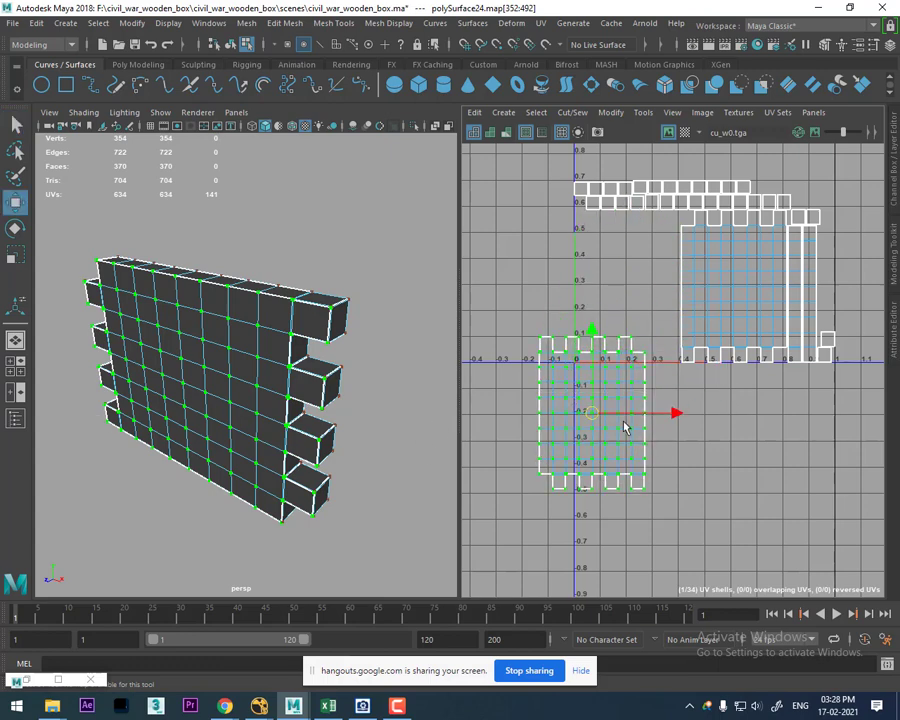
Step: Rotate the wall's UV shell 90° counterclockwise, then return to object mode near the notches
scroll(624, 428, "up", 1)
scroll(630, 428, "up", 1)
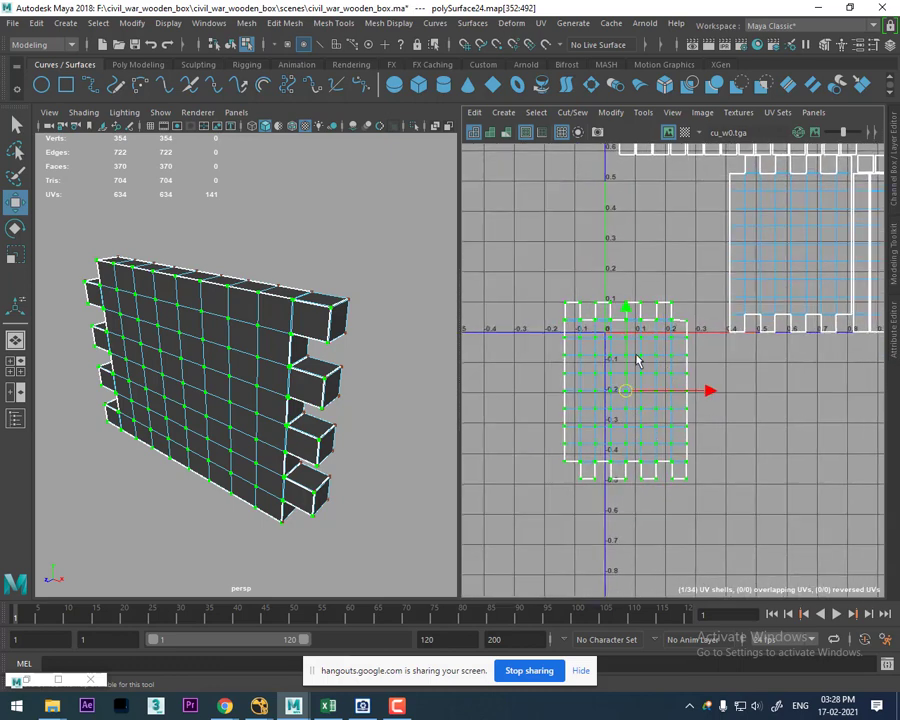
right_click_drag(636, 360, 540, 376, "shift")
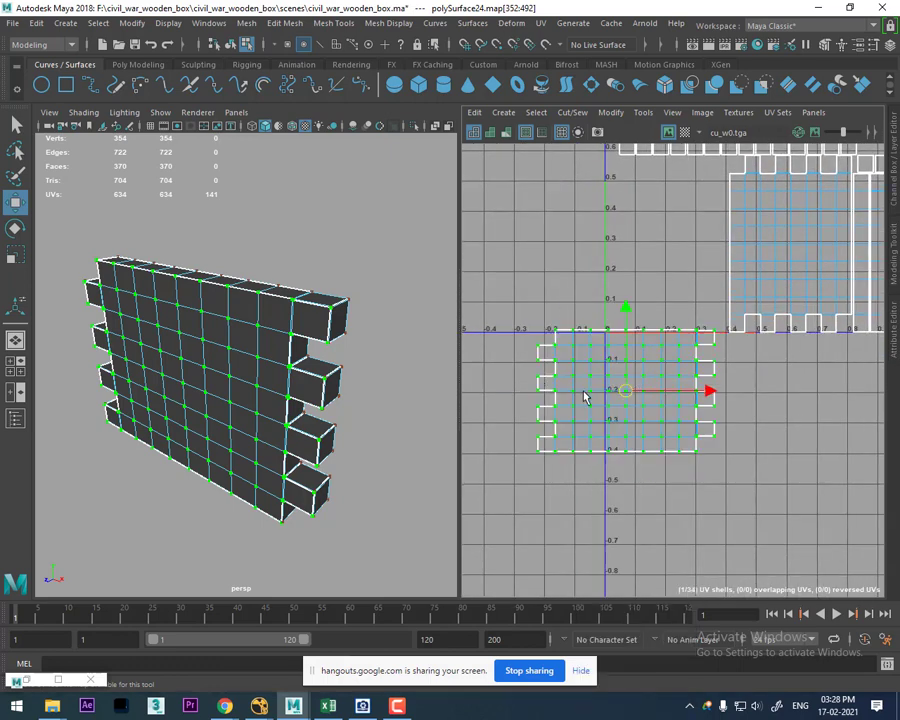
left_click_drag(297, 400, 290, 367, "alt")
scroll(676, 410, "up", 2)
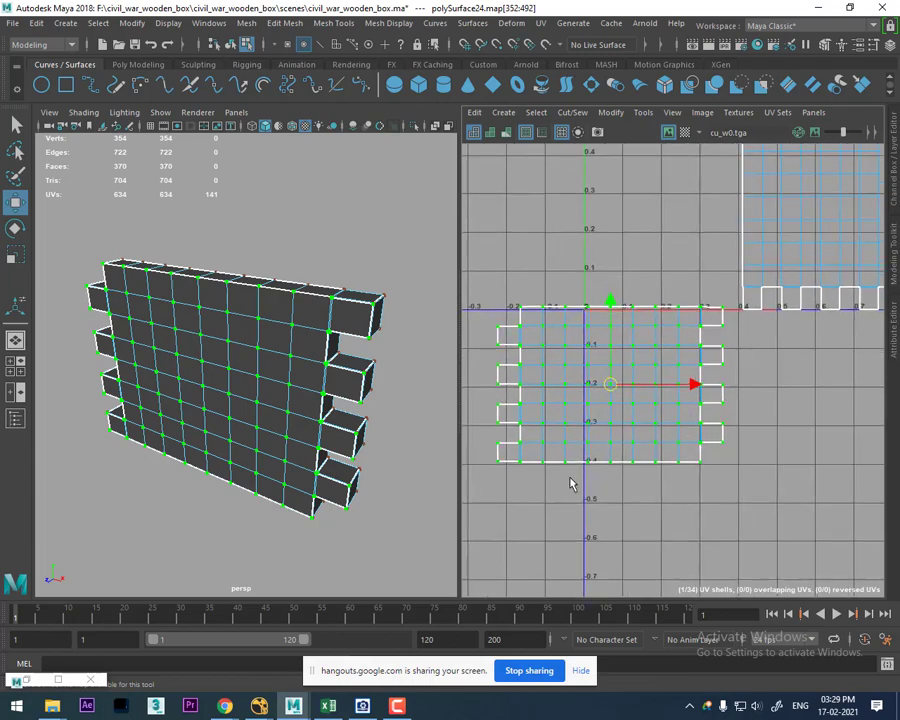
left_click_drag(336, 408, 350, 370, "alt")
right_click_drag(282, 300, 344, 278)
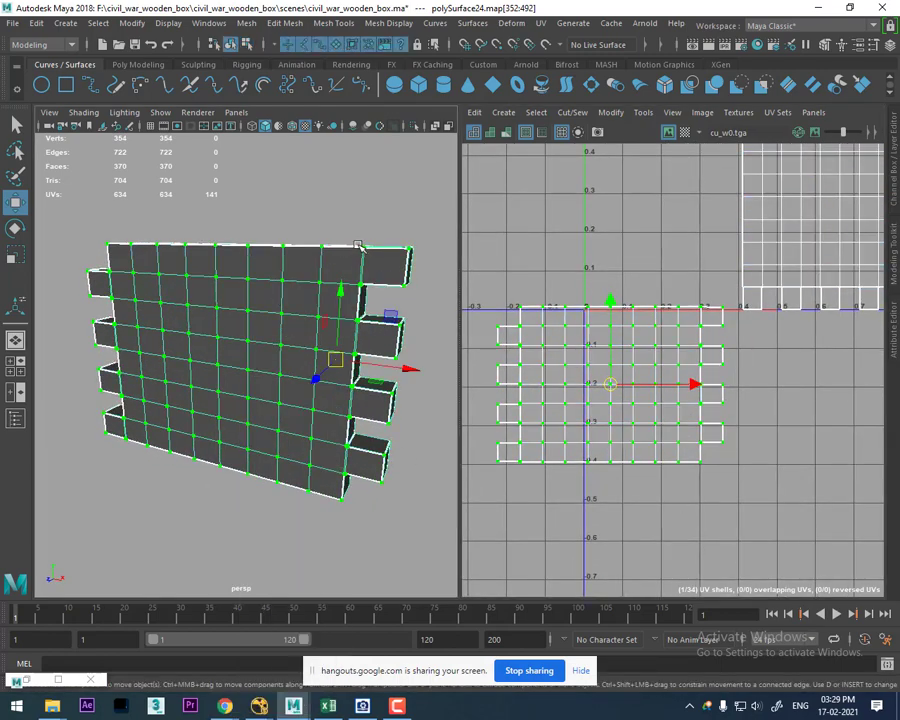
left_click_drag(320, 340, 380, 366, "alt")
scroll(344, 312, "up", 3)
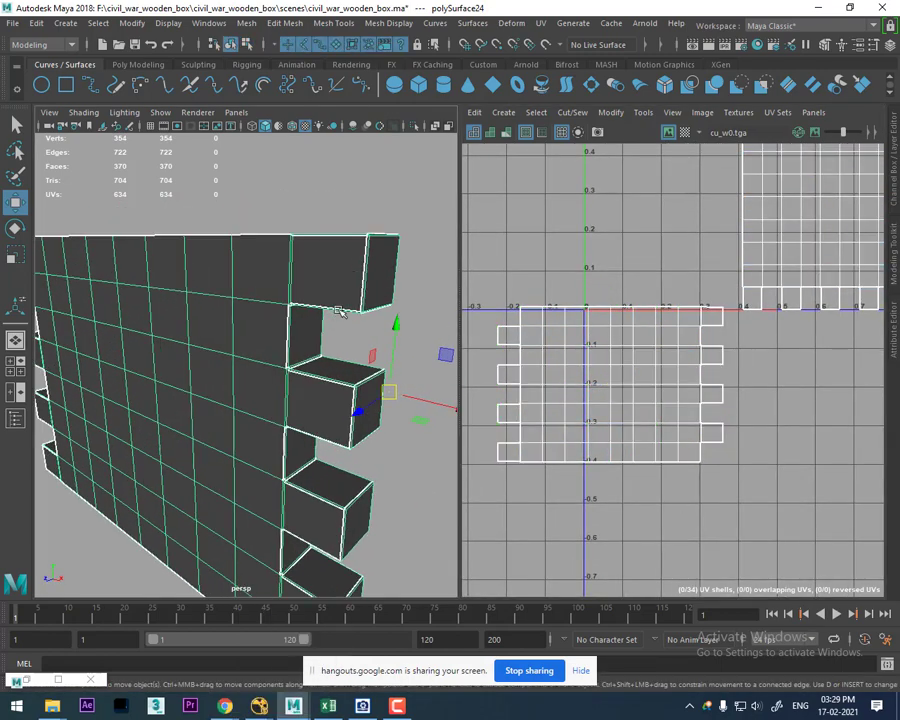
right_click_drag(348, 267, 350, 160)
Step: Select the left notch edges and Move and Sew them onto the wall's UV shell
left_click(364, 262)
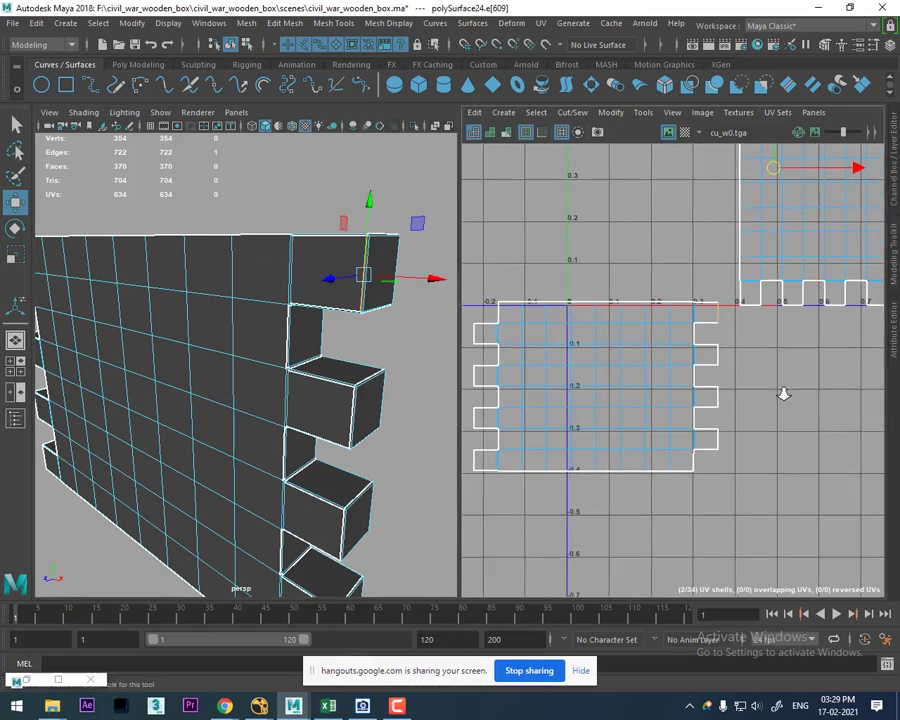
scroll(757, 430, "up", 1)
left_click(716, 398)
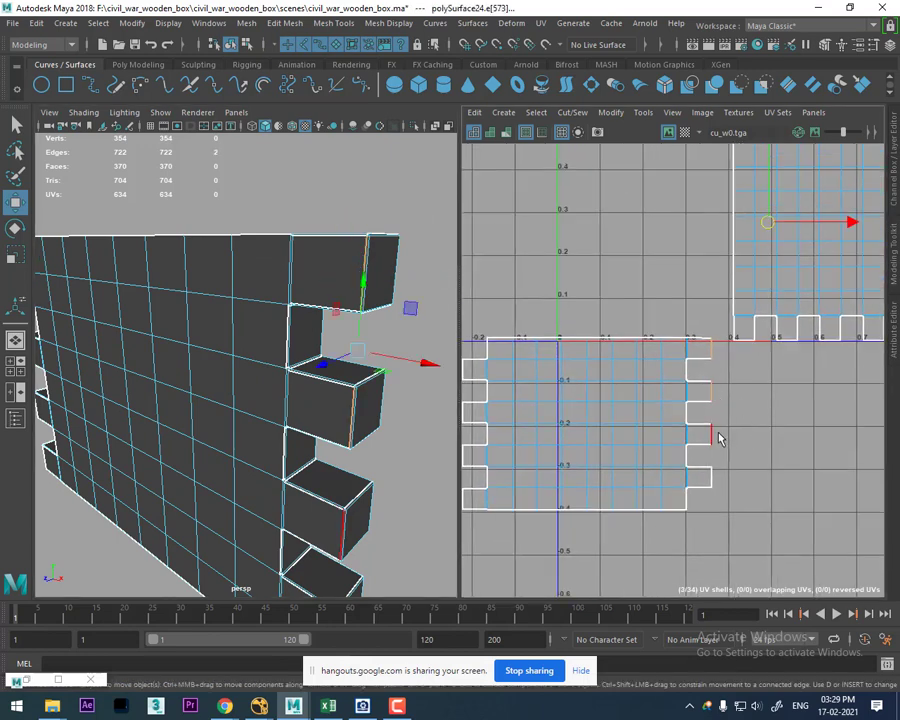
left_click(714, 444, "shift")
middle_click_drag(584, 464, 649, 456, "alt")
left_click(562, 391, "shift")
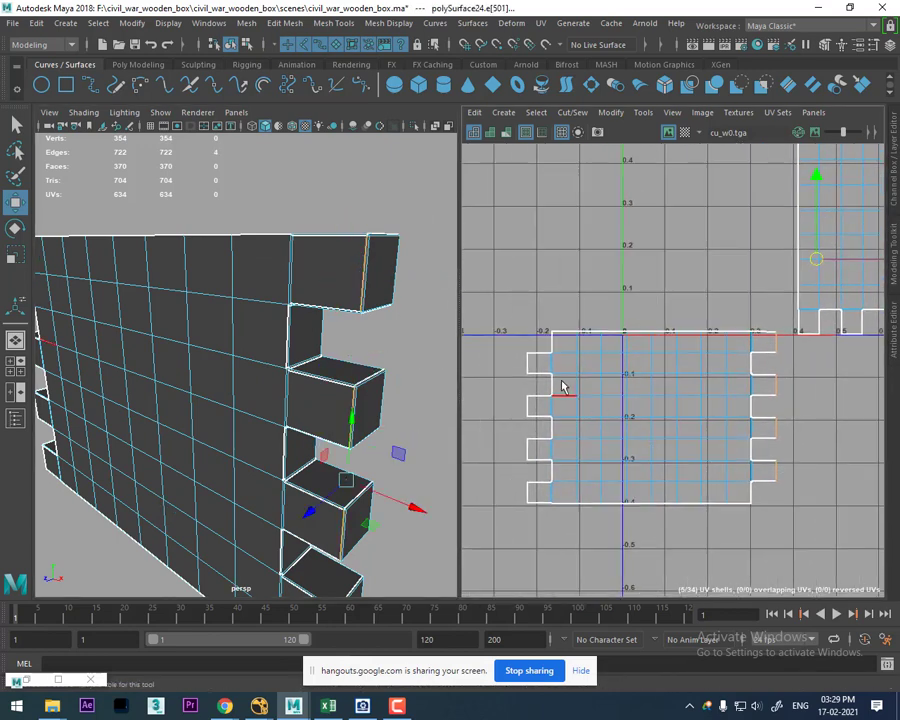
left_click(531, 402, "shift")
left_click(533, 449, "shift")
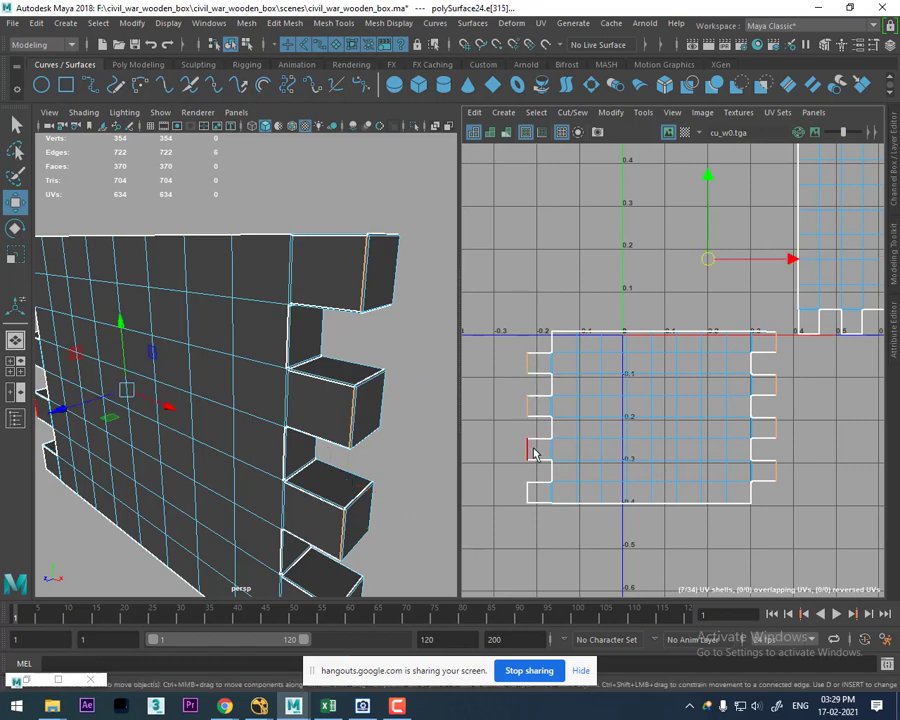
right_click_drag(613, 478, 600, 420, "shift")
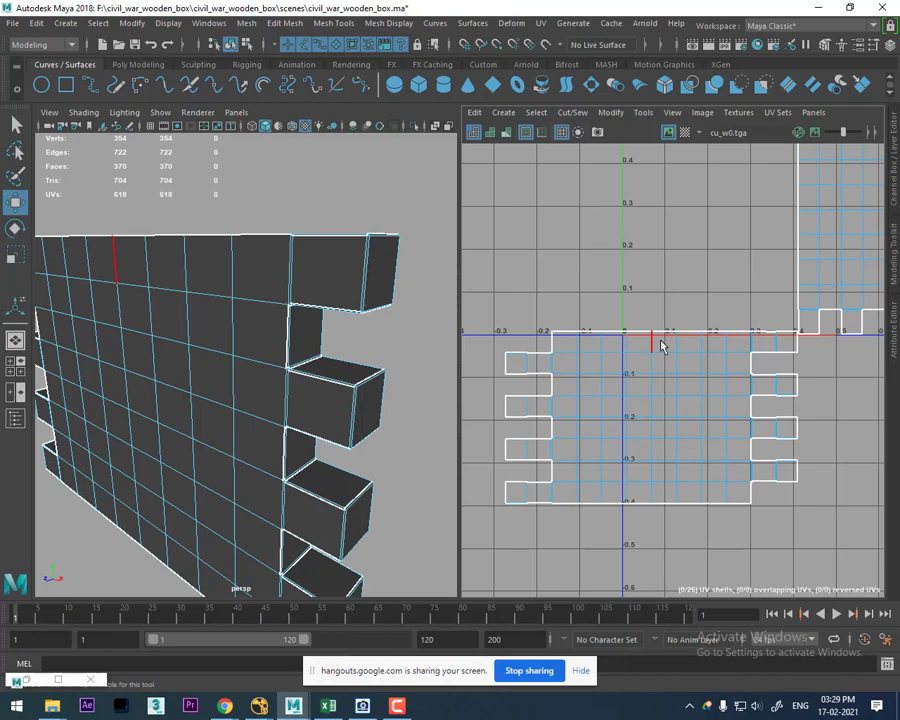
Step: Rotate the other wall shell a quarter turn and place it below the U axis beside the first
mouse_move(314, 302)
left_mouse_down("alt")
mouse_move(348, 300)
mouse_move(322, 300)
mouse_move(400, 262)
mouse_move(298, 300)
mouse_move(290, 312)
left_mouse_up("alt")
scroll(783, 432, "down", 3)
scroll(711, 374, "down", 2)
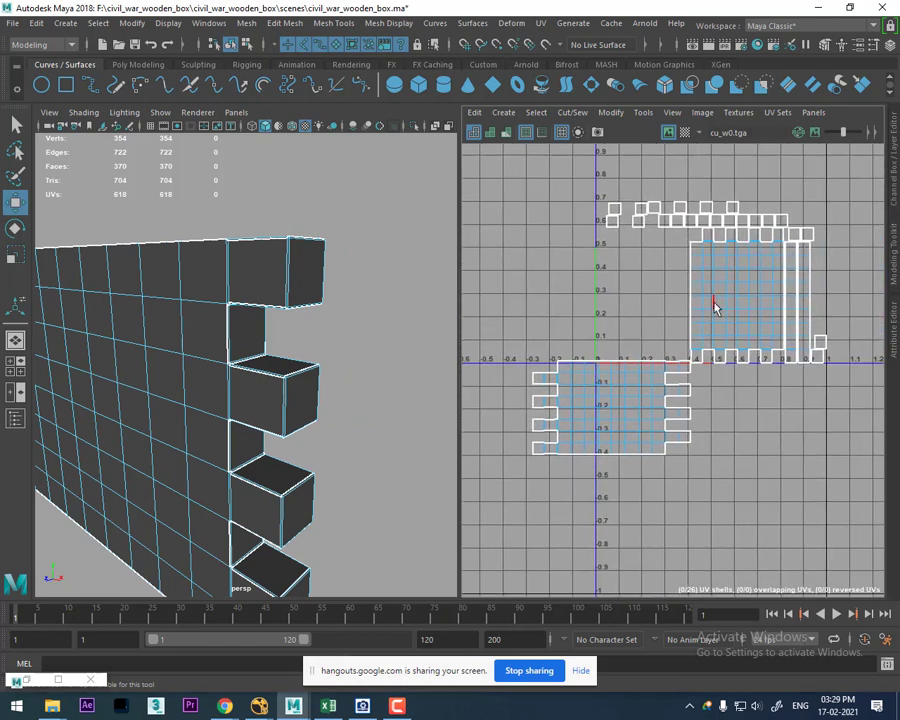
left_click_drag(744, 362, 727, 343)
double_click(727, 343)
mouse_move(748, 270)
right_mouse_down("shift")
mouse_move(757, 316)
mouse_move(843, 304)
right_mouse_up("shift")
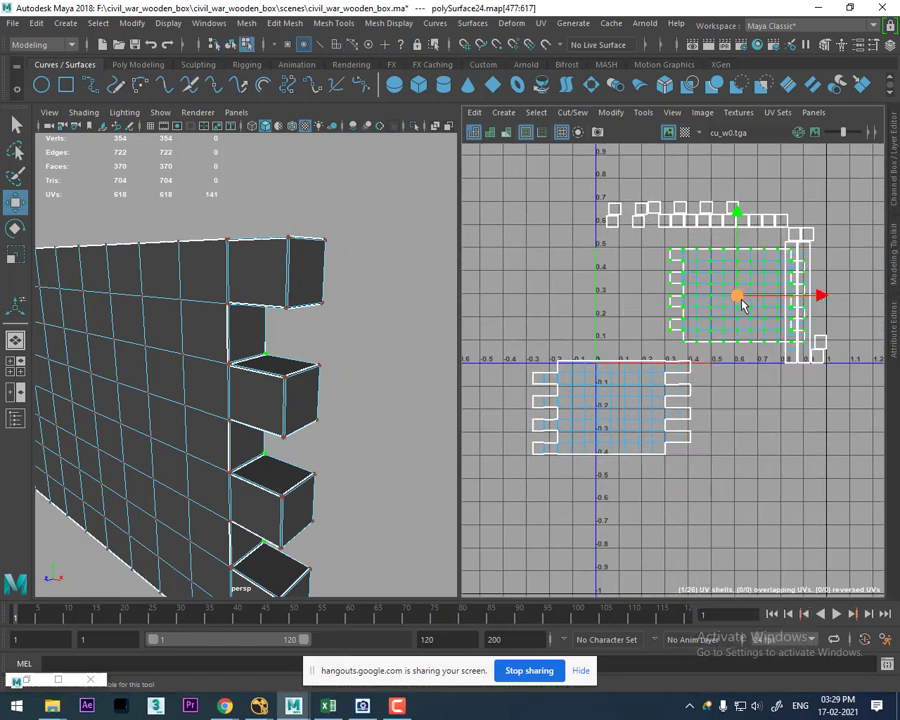
left_click_drag(742, 305, 782, 435)
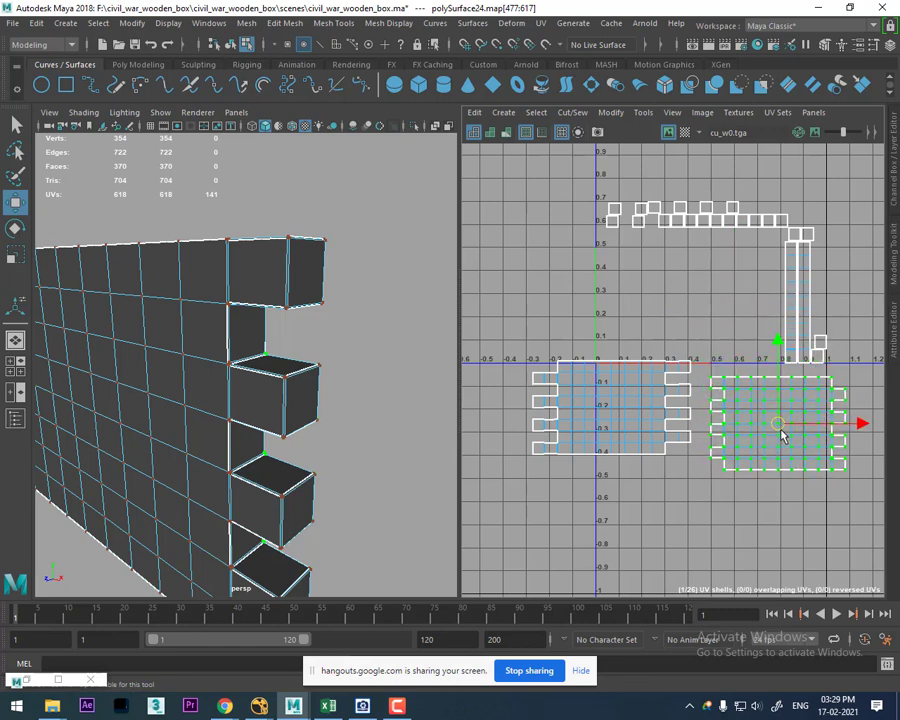
Step: Orbit around the whole wall and zoom in on its end plank
mouse_move(347, 339)
left_mouse_down("alt")
mouse_move(258, 320)
mouse_move(183, 337)
left_mouse_up("alt")
scroll(296, 304, "down", 3)
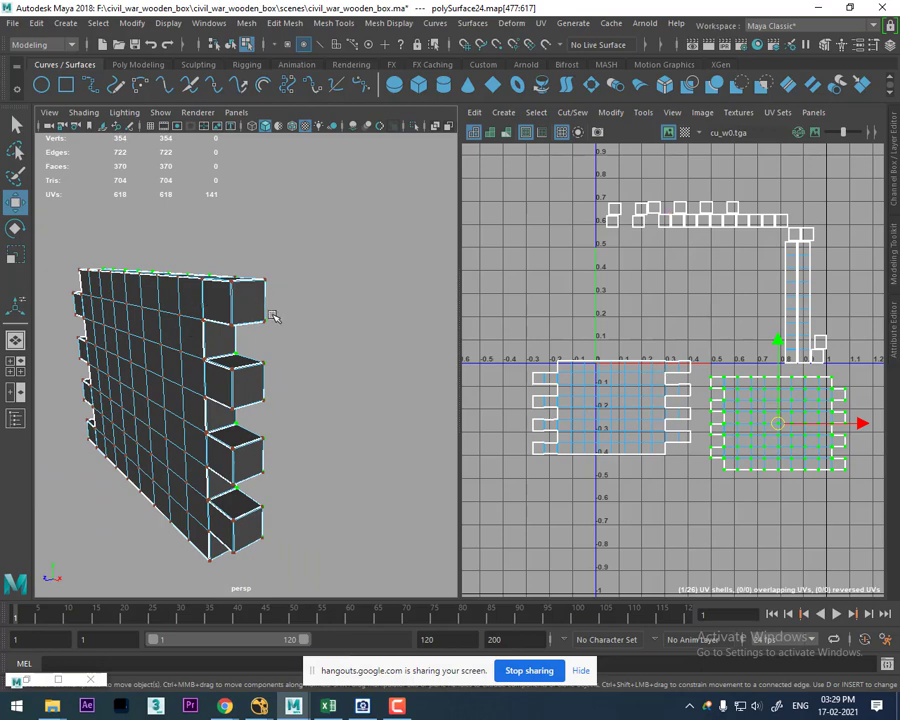
mouse_move(274, 318)
left_mouse_down("alt")
mouse_move(181, 344)
mouse_move(262, 265)
left_mouse_up("alt")
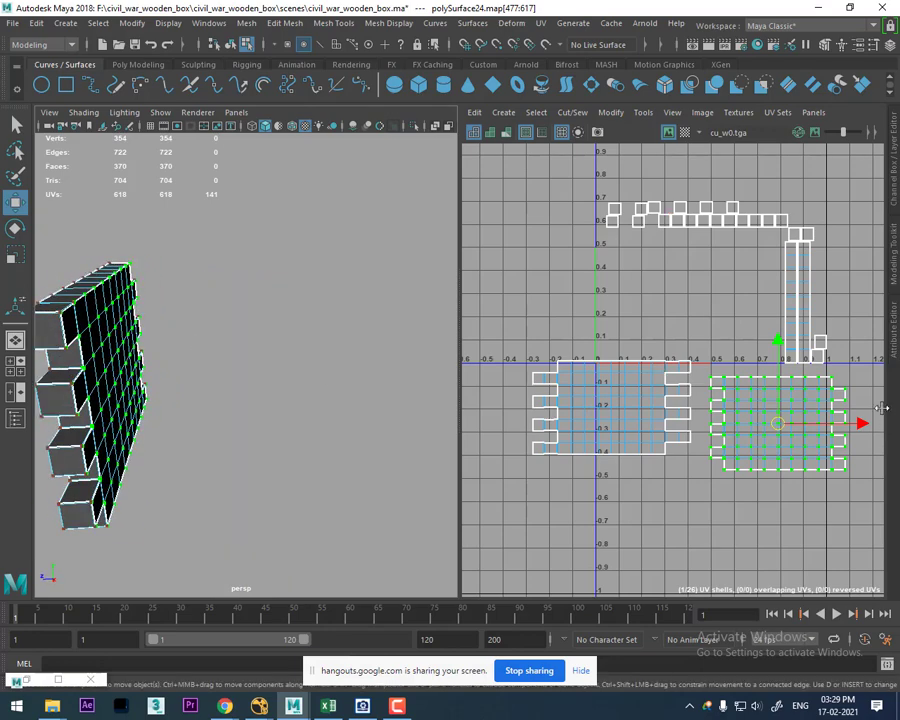
scroll(820, 427, "up", 1)
middle_click_drag(820, 427, 833, 435, "alt")
middle_click_drag(647, 360, 660, 361, "alt")
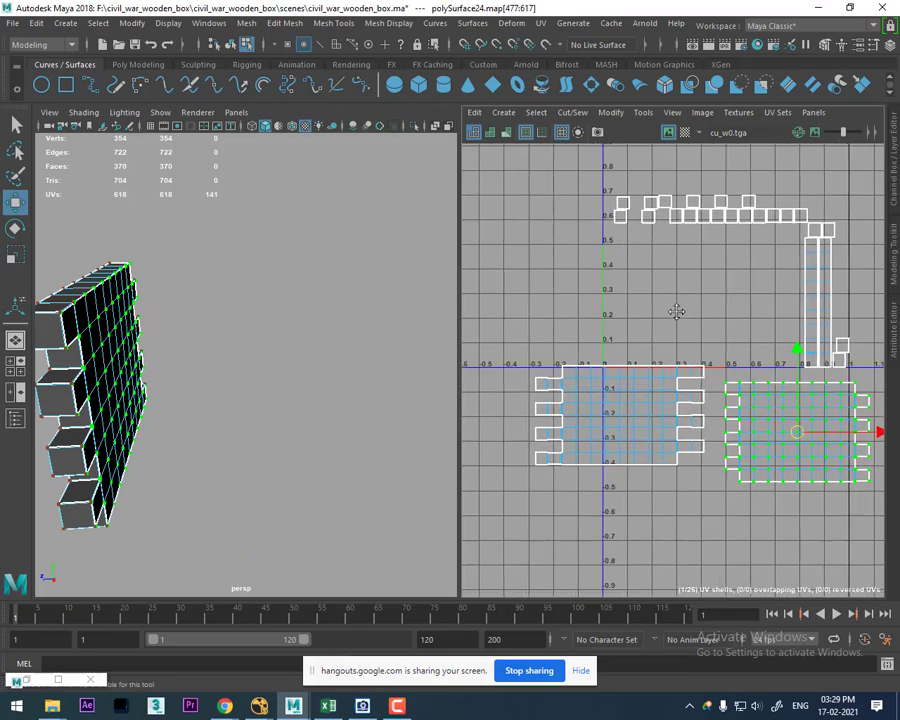
left_click_drag(243, 380, 239, 383, "alt")
right_click(143, 300)
mouse_move(143, 325)
left_mouse_down("alt")
mouse_move(163, 344)
mouse_move(155, 325)
mouse_move(200, 343)
left_mouse_up("alt")
scroll(170, 345, "up", 2)
scroll(177, 361, "up", 2)
scroll(168, 332, "up", 2)
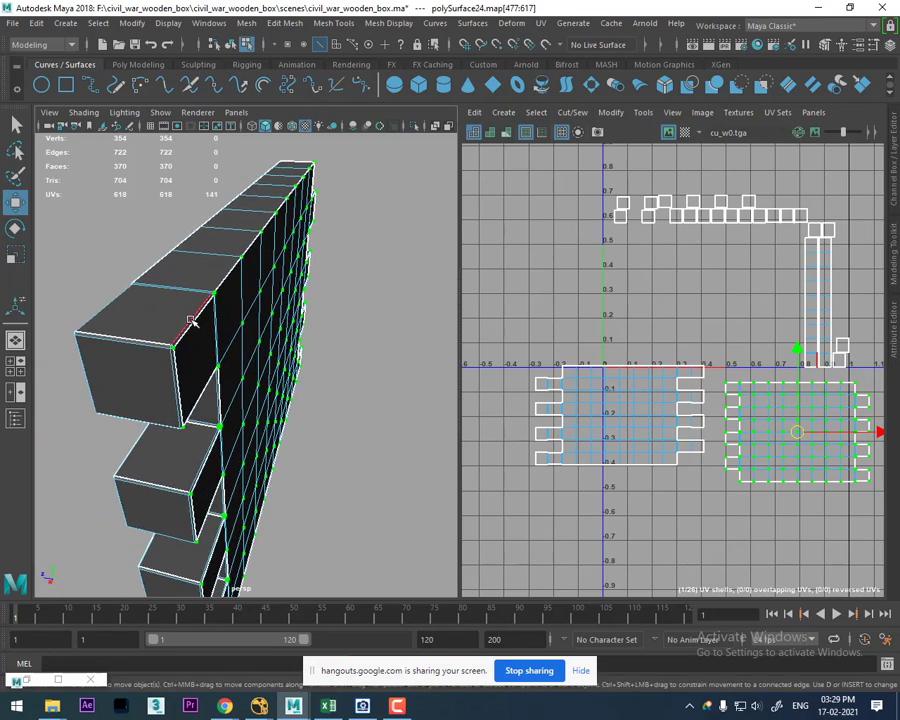
Step: Select the tall UV shell of the end plank and move it left beside the other shell
left_click(196, 325)
scroll(800, 390, "up", 3)
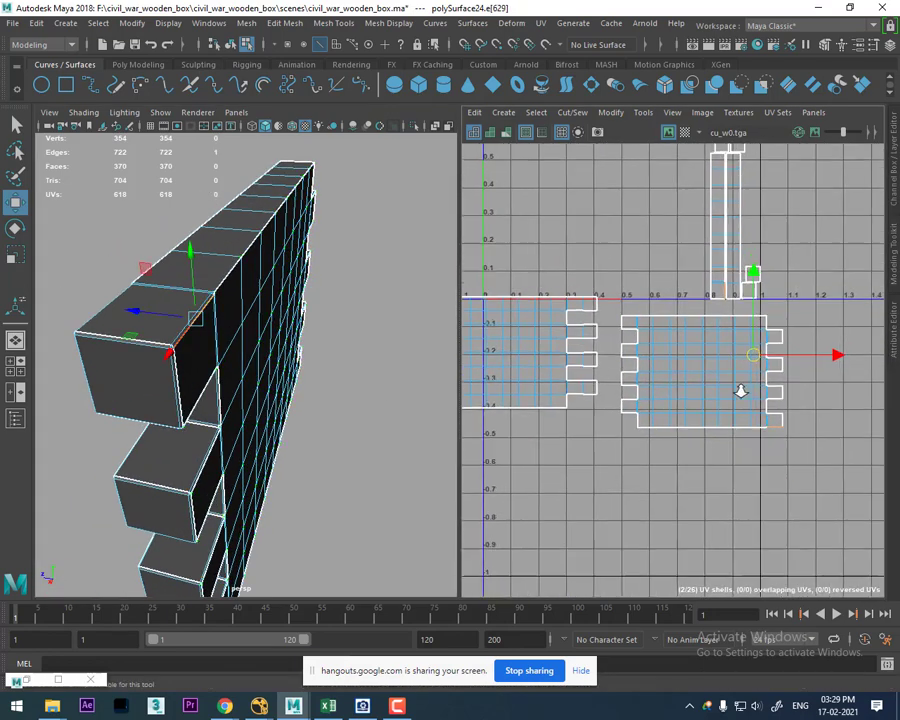
scroll(736, 386, "up", 2)
scroll(752, 378, "down", 1)
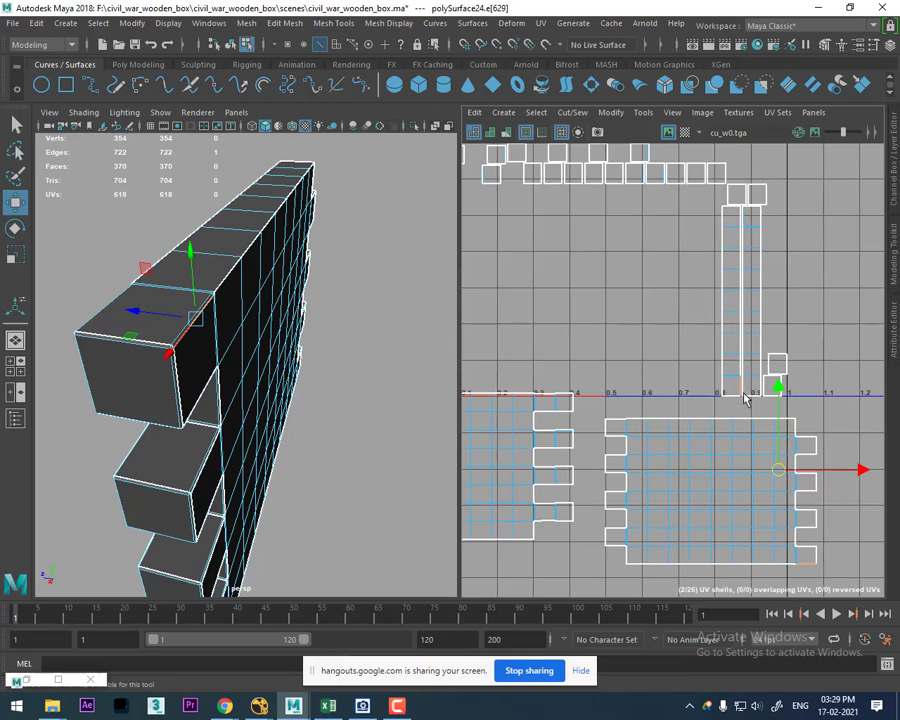
left_click(754, 393)
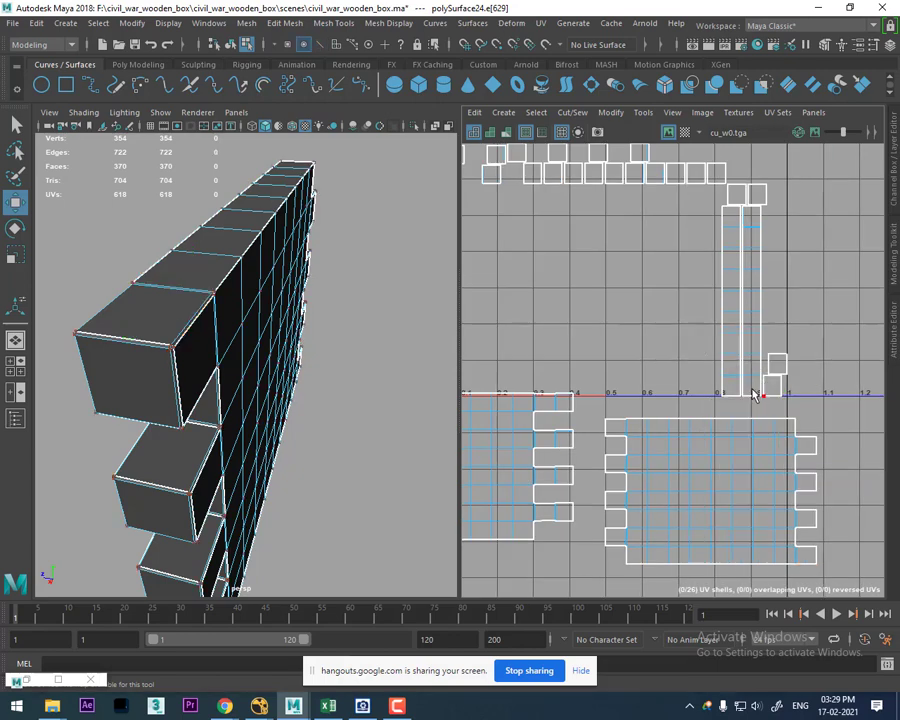
right_click_drag(680, 396, 743, 394, "ctrl")
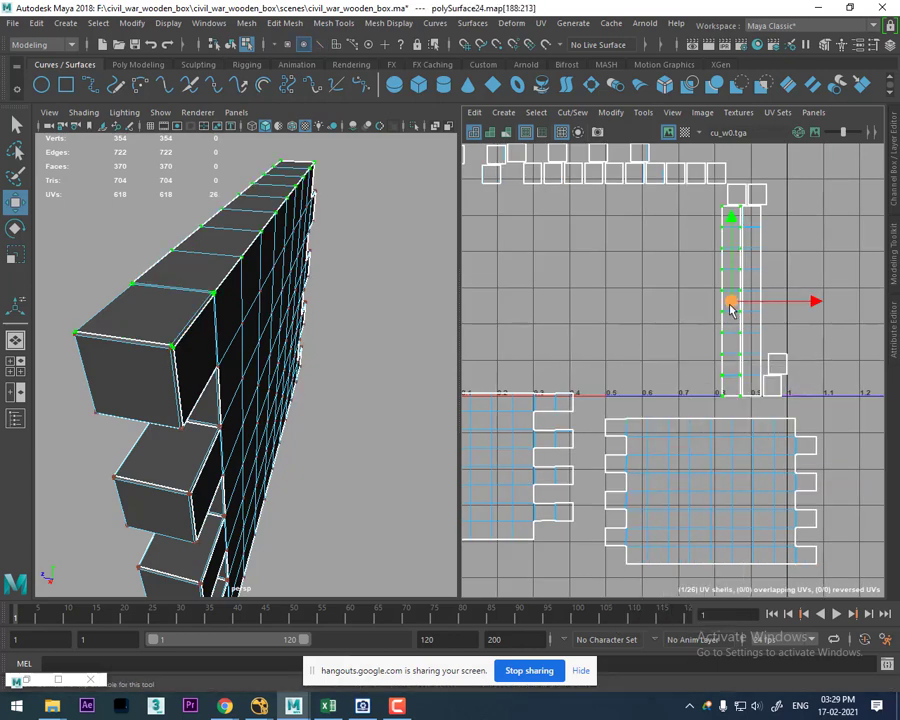
right_click_drag(628, 304, 628, 262)
left_click_drag(751, 250, 686, 250)
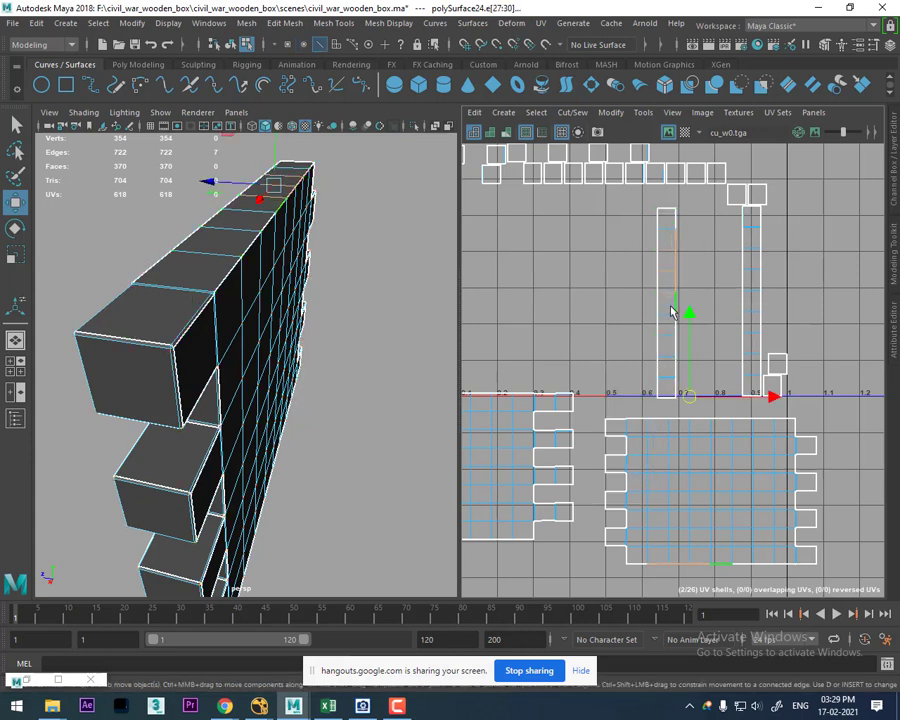
Step: Clear the edge selection, pick the right shell's border edges, and orbit around the crate
middle_click_drag(716, 510, 720, 303, "alt")
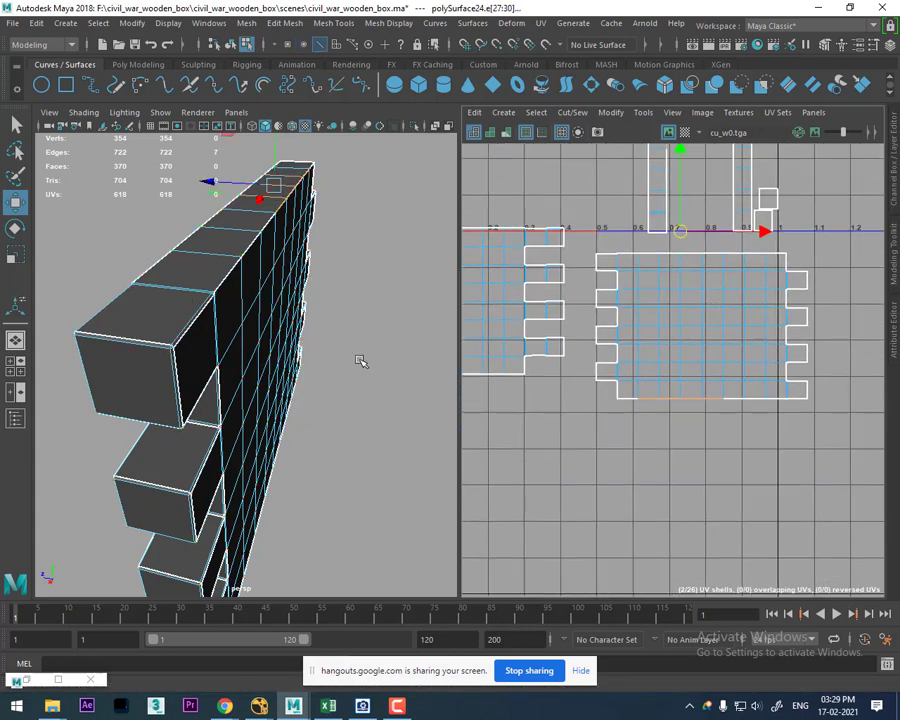
left_click_drag(360, 361, 383, 345, "alt")
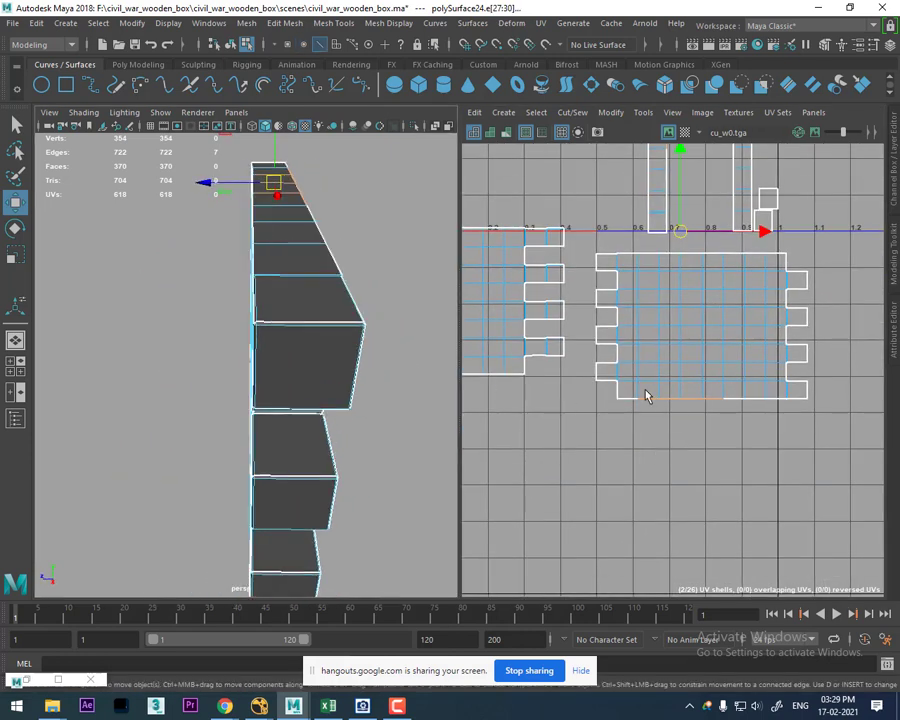
left_click_drag(771, 436, 741, 466)
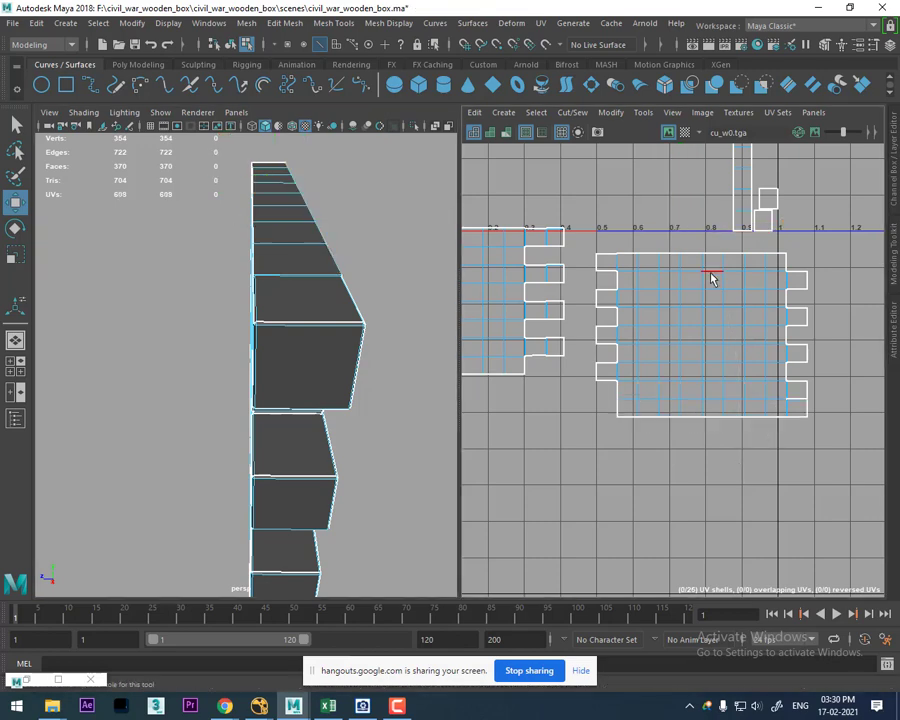
middle_click_drag(630, 237, 632, 337, "alt")
left_click_drag(699, 371, 697, 365)
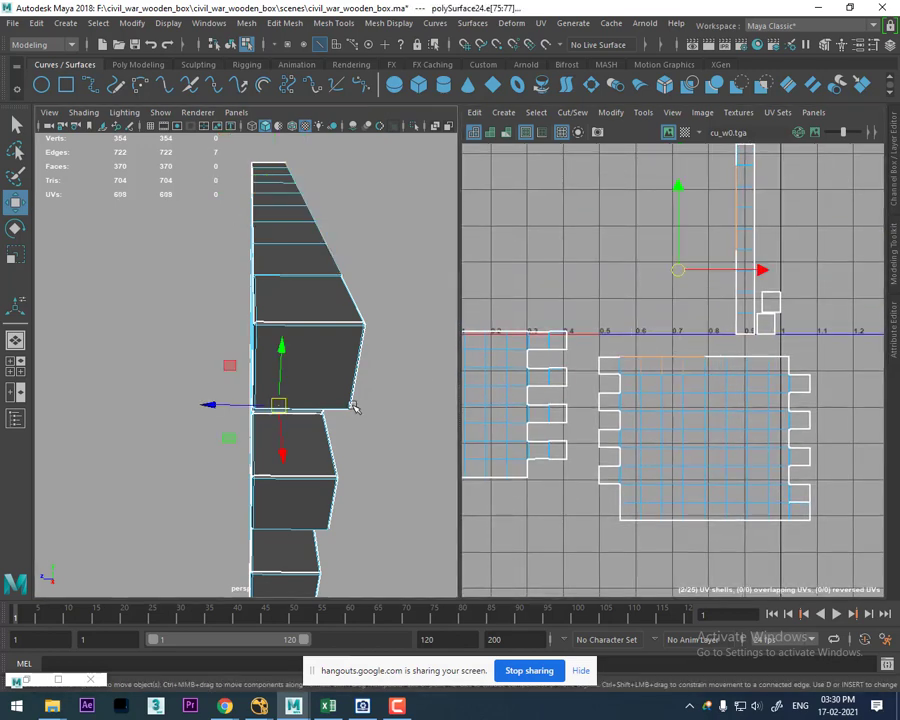
mouse_move(351, 406)
left_mouse_down("alt")
mouse_move(320, 350)
mouse_move(333, 321)
mouse_move(340, 332)
mouse_move(352, 318)
left_mouse_up("alt")
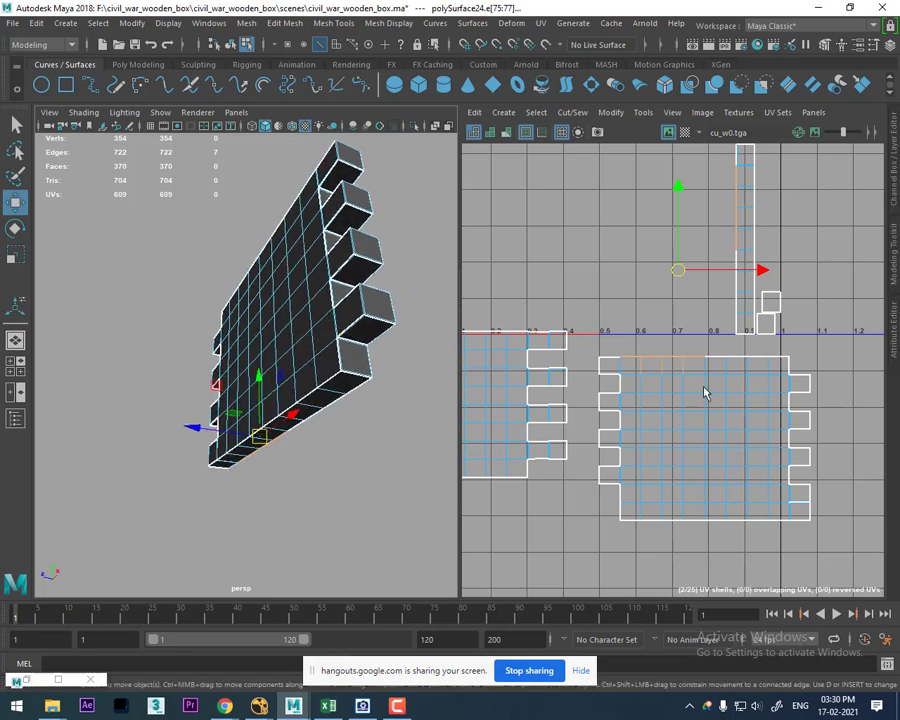
middle_click_drag(684, 395, 718, 405, "alt")
mouse_move(440, 460)
left_mouse_down("alt")
mouse_move(394, 462)
mouse_move(320, 502)
mouse_move(352, 483)
mouse_move(386, 498)
mouse_move(336, 460)
mouse_move(370, 470)
left_mouse_up("alt")
mouse_move(736, 438)
middle_mouse_down("alt")
mouse_move(751, 459)
mouse_move(766, 436)
mouse_move(732, 412)
mouse_move(812, 392)
middle_mouse_up("alt")
Step: Move and Sew the bottom strip's edge onto the left wall shell, leaving 24 shells, then return to object mode
left_click(793, 413)
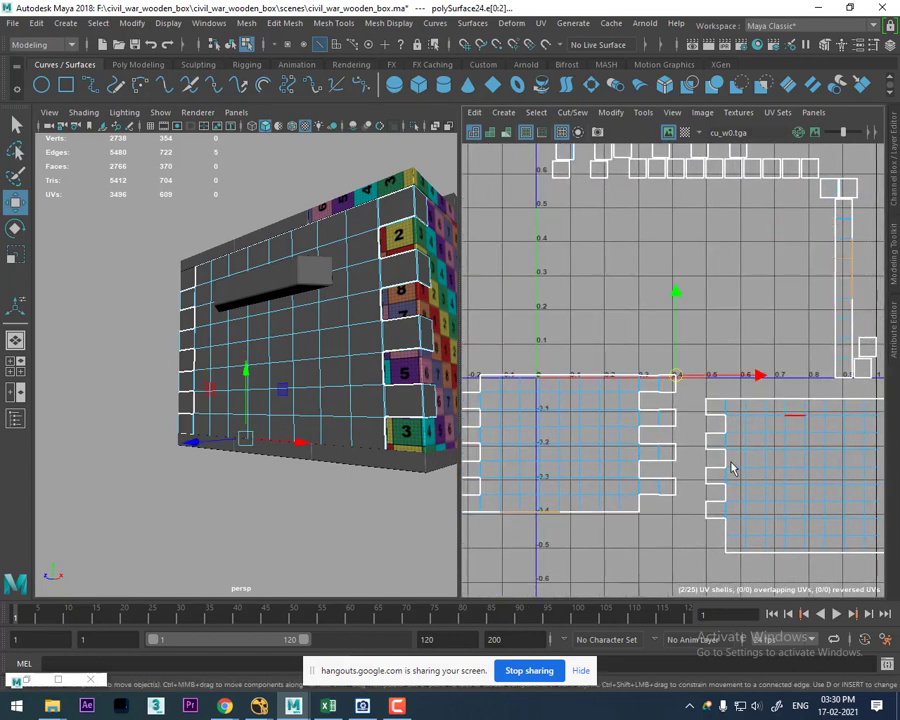
middle_click_drag(586, 514, 648, 434, "alt")
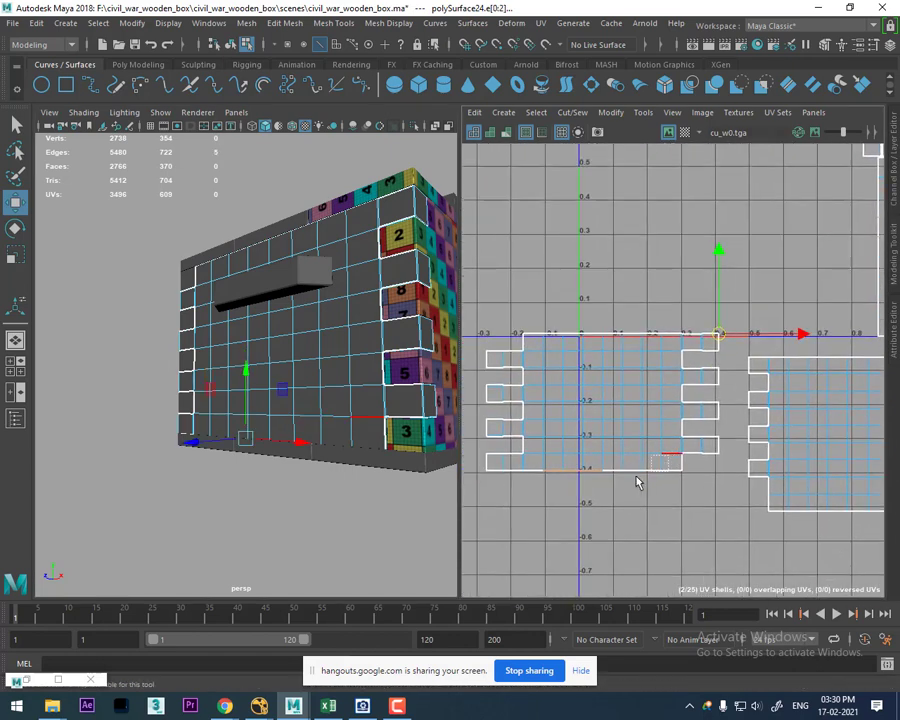
left_click_drag(533, 518, 597, 508)
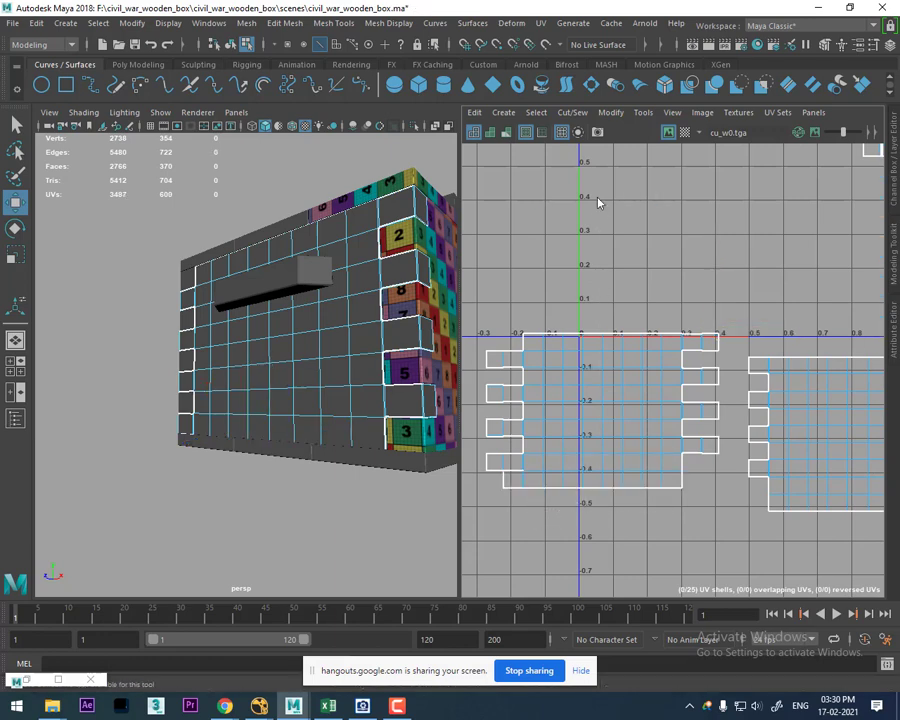
scroll(590, 450, "up", 5)
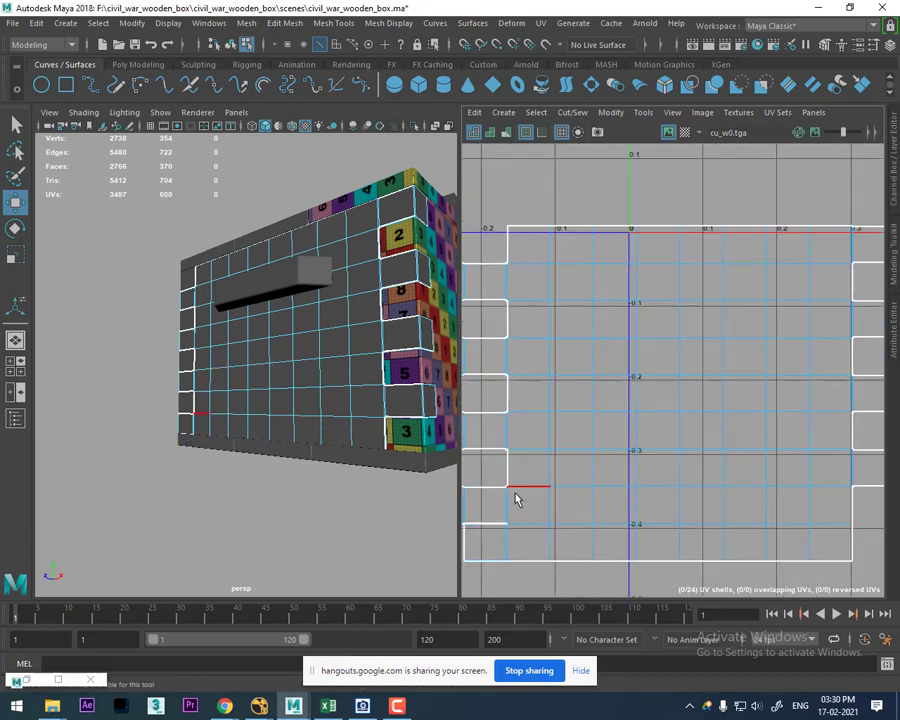
right_click_drag(667, 452, 628, 352, "shift")
scroll(677, 376, "down", 5)
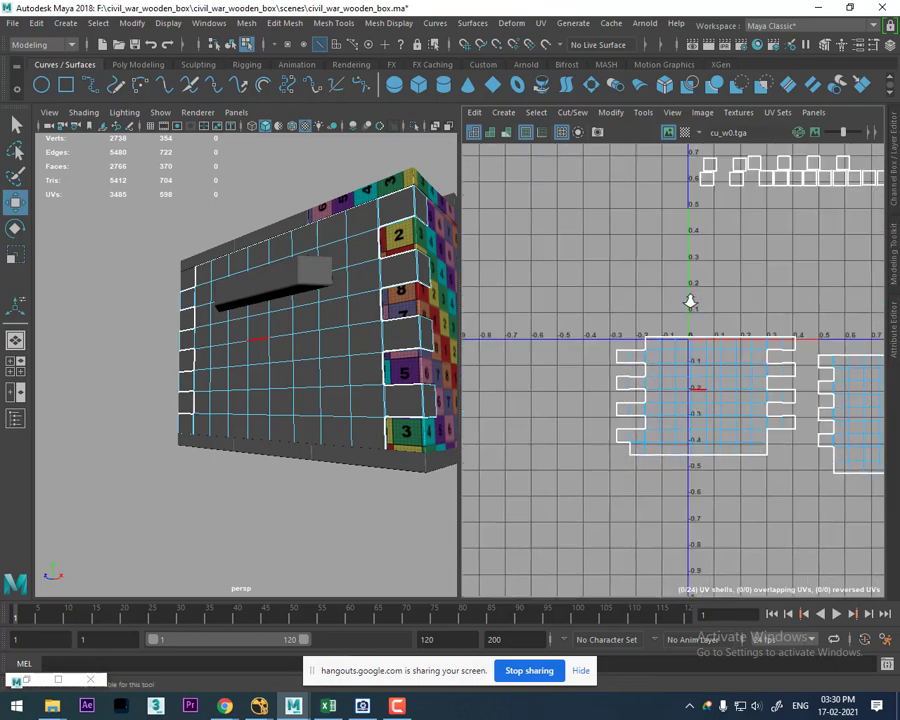
left_click_drag(400, 400, 271, 382, "alt")
right_click_drag(304, 300, 394, 210)
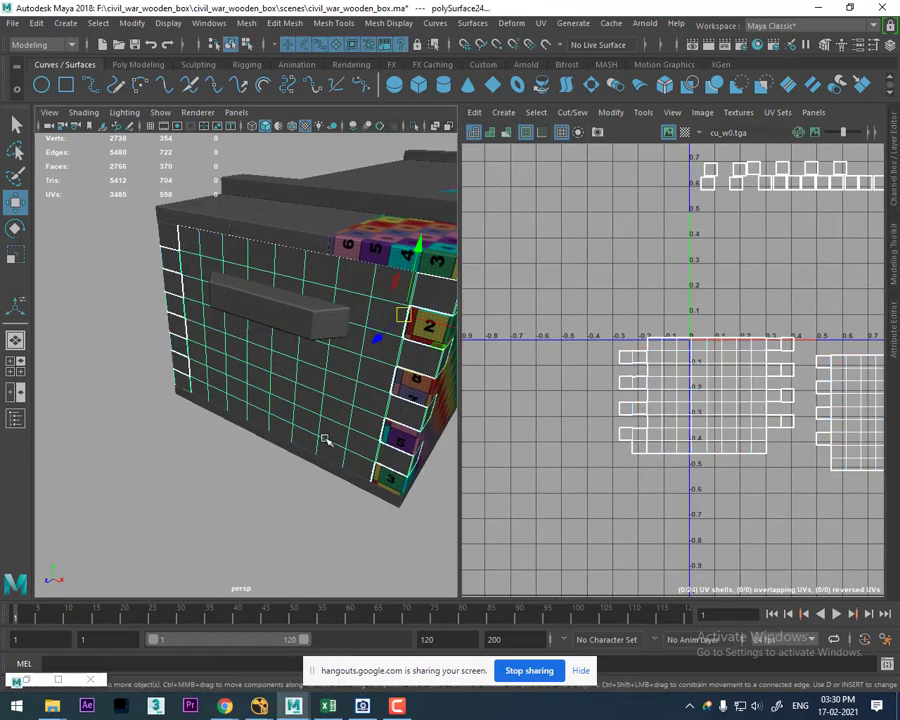
Step: Isolate the notched wall piece (Ctrl+1) and frame it beside its UV layout
key("ctrl+1")
left_click_drag(360, 430, 420, 430, "alt")
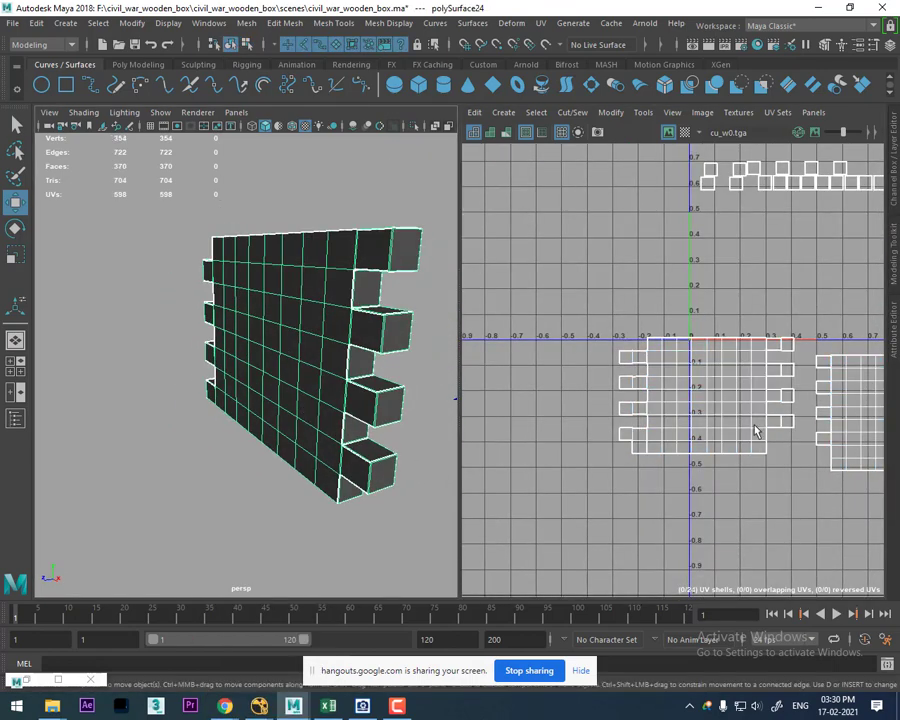
middle_click_drag(752, 426, 572, 376, "alt")
scroll(572, 376, "up", 1)
scroll(686, 376, "up", 2)
left_click_drag(300, 380, 400, 380, "alt")
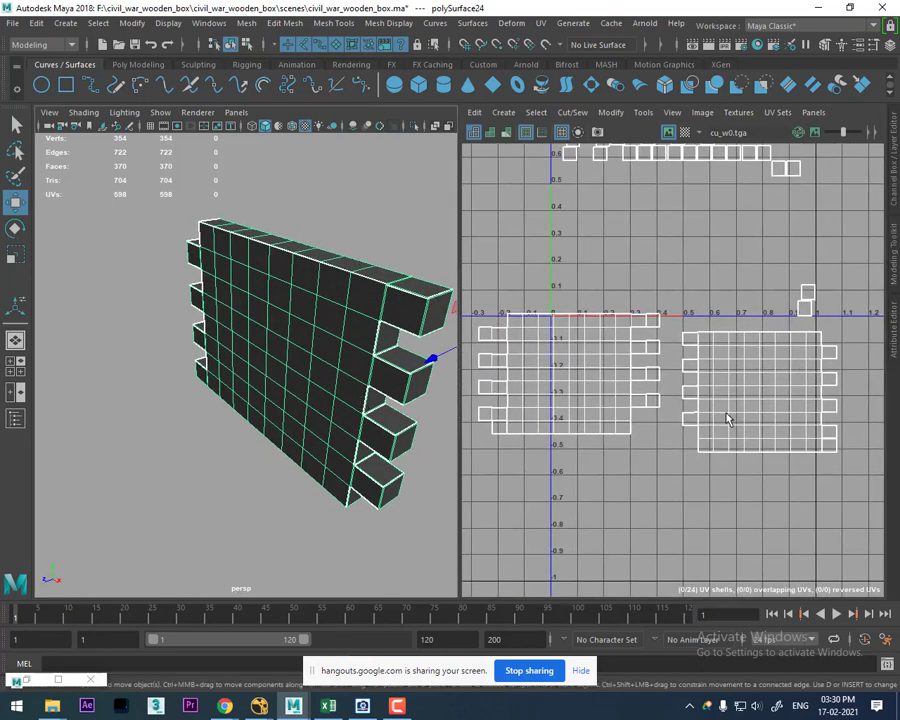
mouse_move(845, 430)
middle_mouse_down("alt")
mouse_move(746, 348)
mouse_move(735, 455)
middle_mouse_up("alt")
right_click_drag(645, 249, 640, 283)
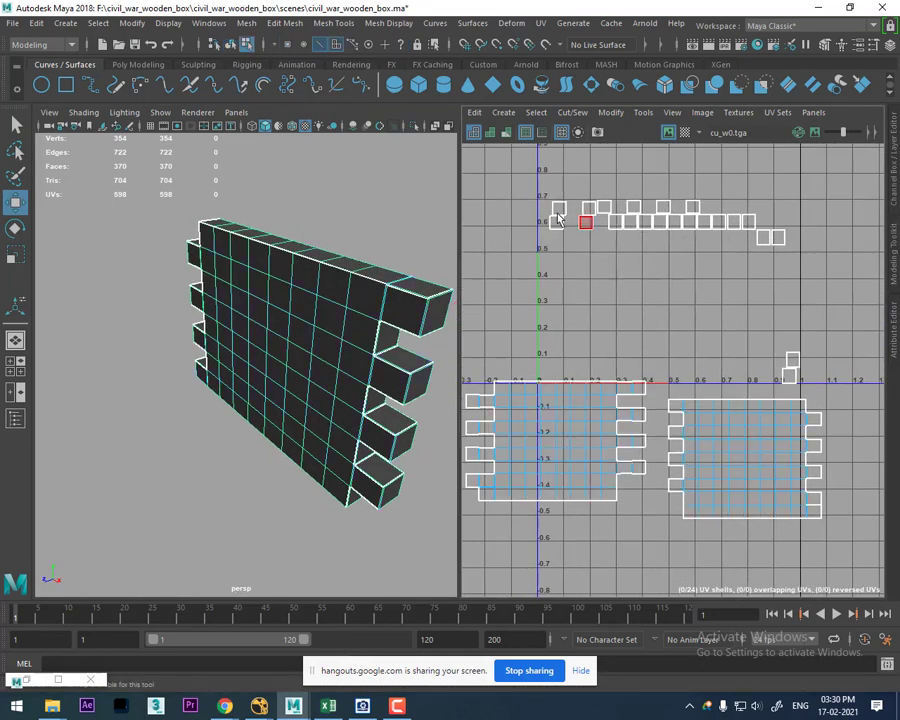
left_click_drag(535, 190, 775, 316)
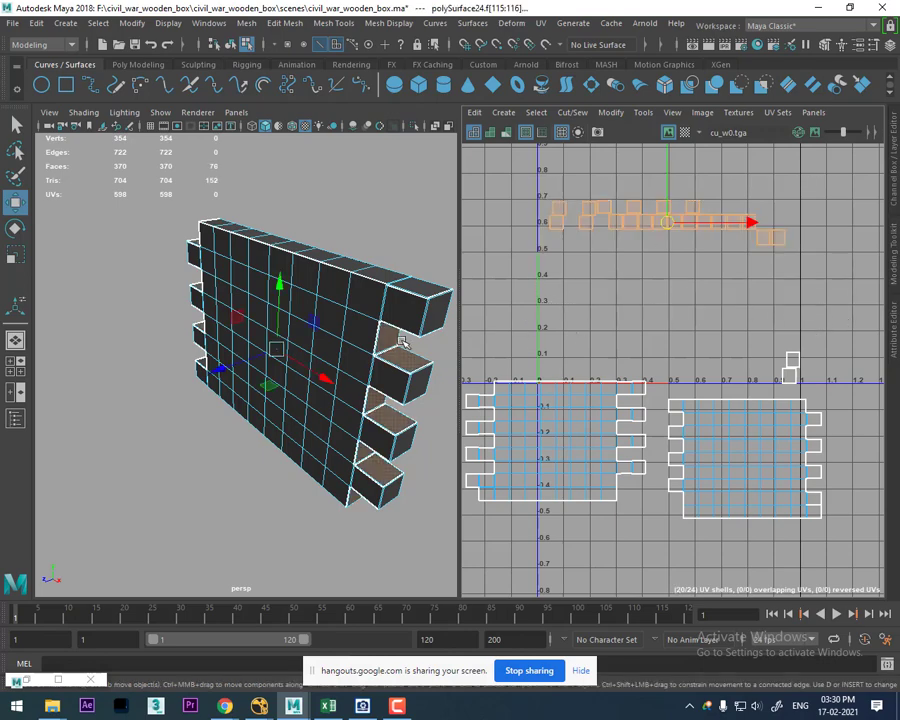
left_click_drag(400, 343, 354, 291, "alt")
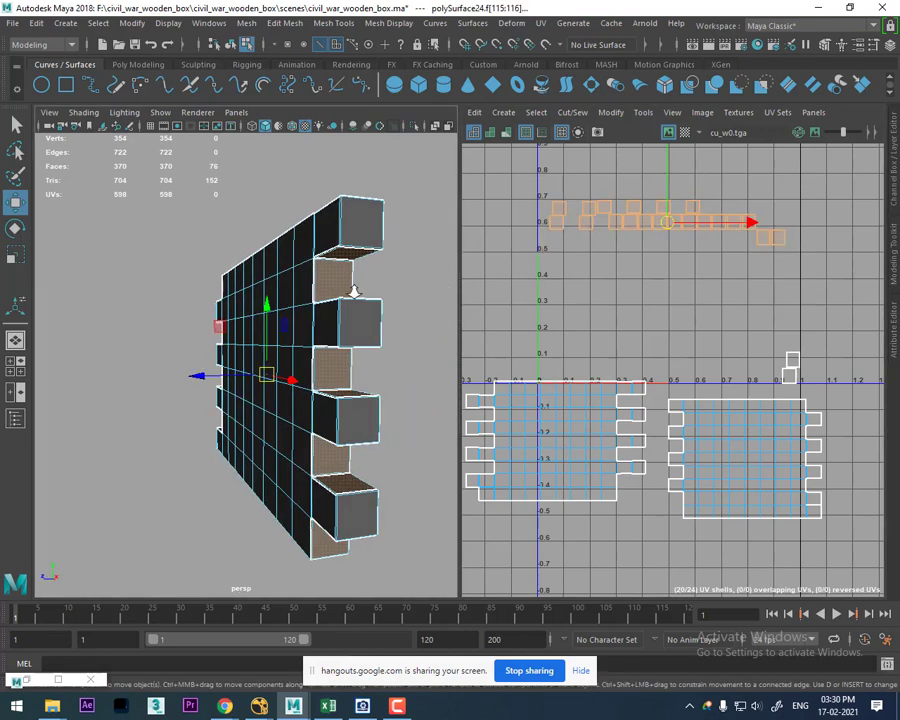
left_click(341, 174)
left_click_drag(341, 174, 365, 293, "alt")
Step: Sew the first tab edges so the small tab UV pieces join their neighbours
left_click(375, 212)
mouse_move(353, 342)
left_mouse_down("alt")
mouse_move(362, 372)
mouse_move(398, 416)
mouse_move(356, 408)
left_mouse_up("alt")
left_click(400, 428, "shift")
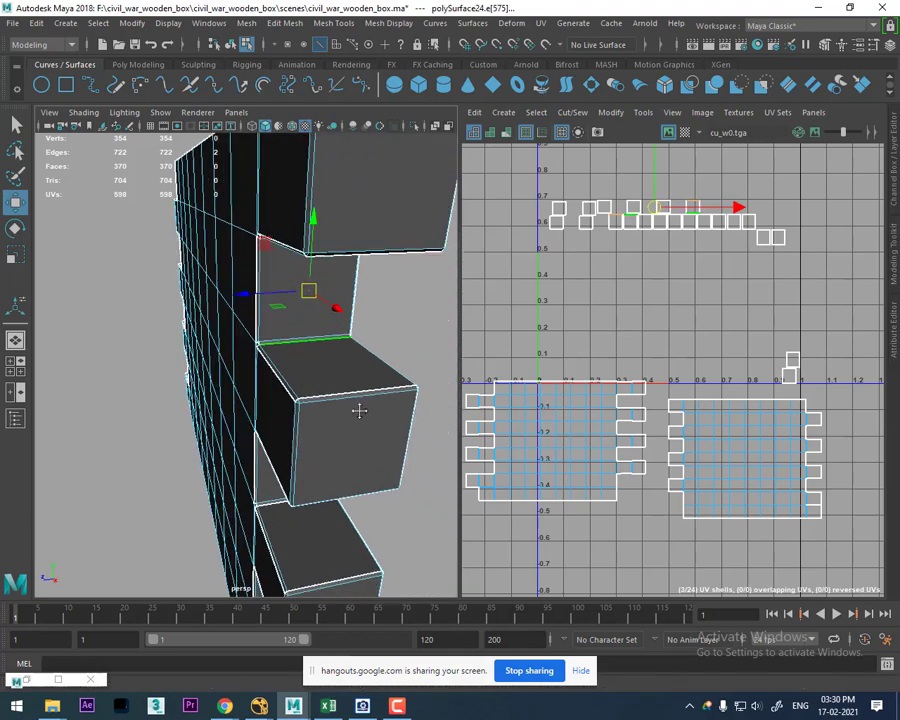
right_click_drag(700, 311, 701, 168, "shift")
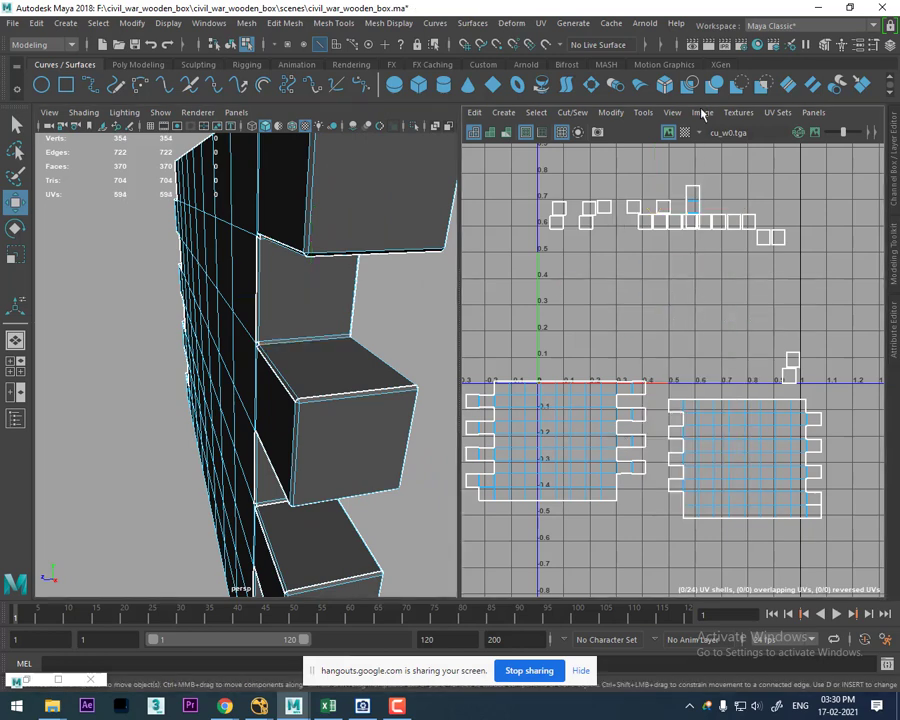
scroll(707, 209, "up", 1)
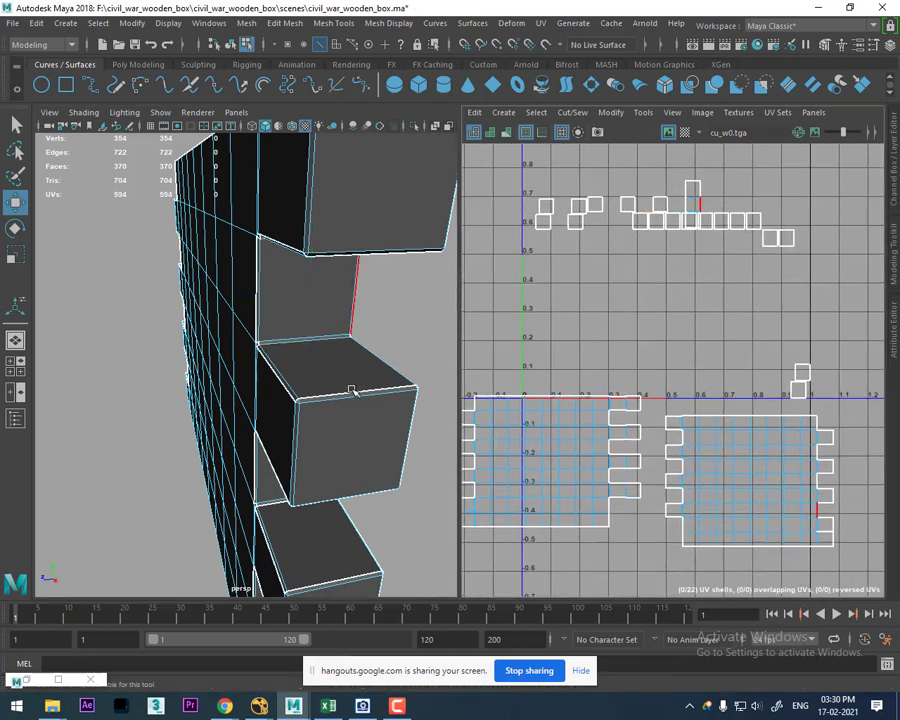
scroll(752, 268, "up", 1)
mouse_move(352, 405)
left_mouse_down("alt")
mouse_move(344, 312)
mouse_move(320, 437)
mouse_move(316, 425)
mouse_move(301, 482)
mouse_move(297, 584)
mouse_move(305, 431)
mouse_move(297, 507)
left_mouse_up("alt")
left_click(307, 420)
scroll(736, 420, "down", 2)
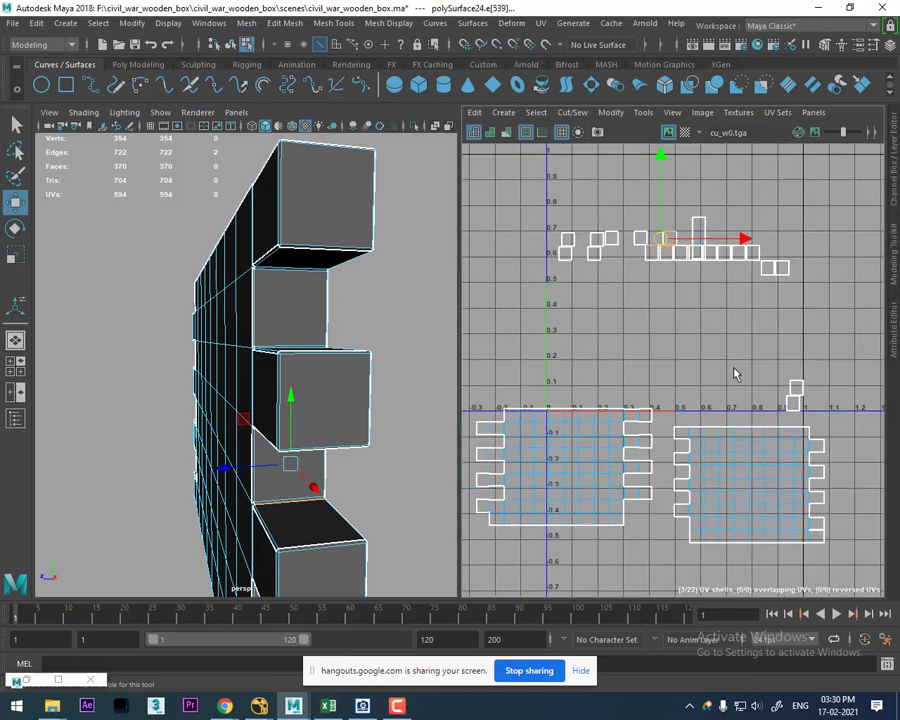
left_click(706, 360)
Step: Sew further tab edges and compare against the wooden box reference photo
middle_click_drag(706, 360, 754, 235, "alt")
mouse_move(400, 350)
left_mouse_down("alt")
mouse_move(299, 215)
mouse_move(283, 269)
mouse_move(285, 345)
mouse_move(299, 298)
left_mouse_up("alt")
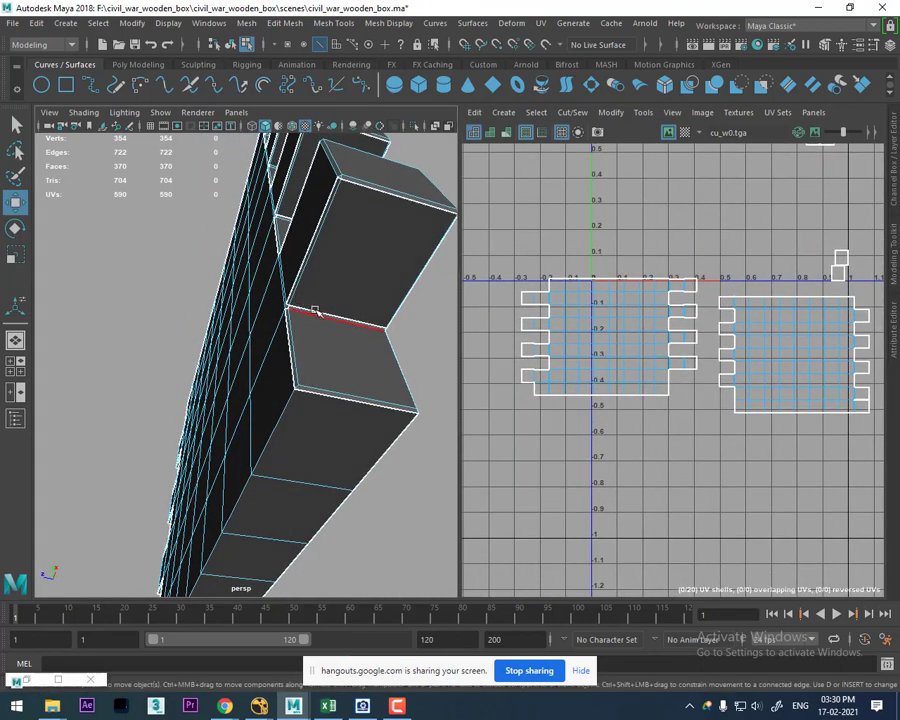
left_click(308, 305)
scroll(636, 360, "down", 3)
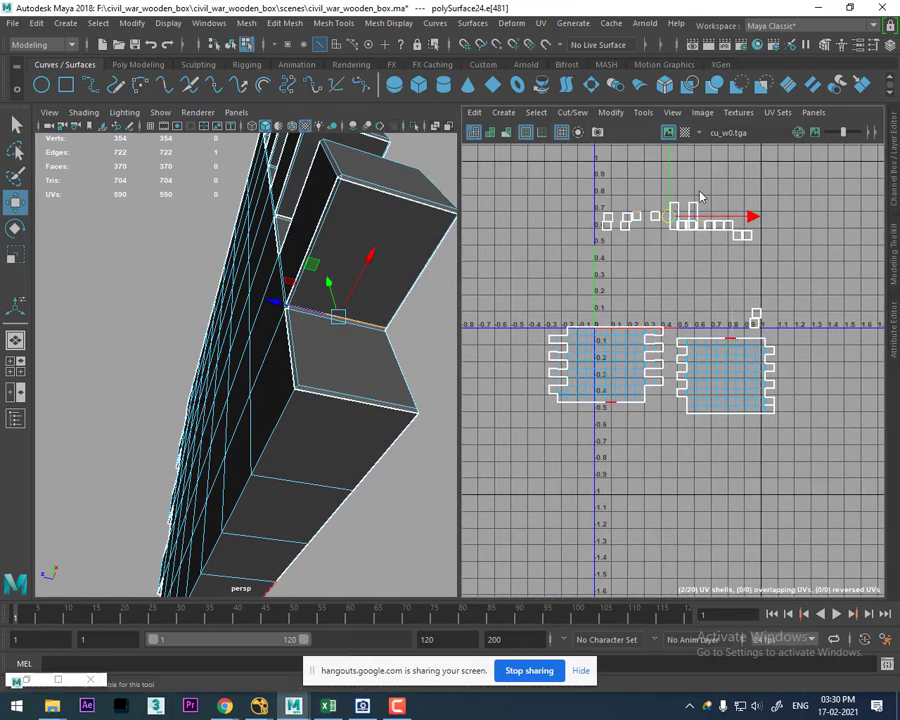
left_click(697, 187)
key("f")
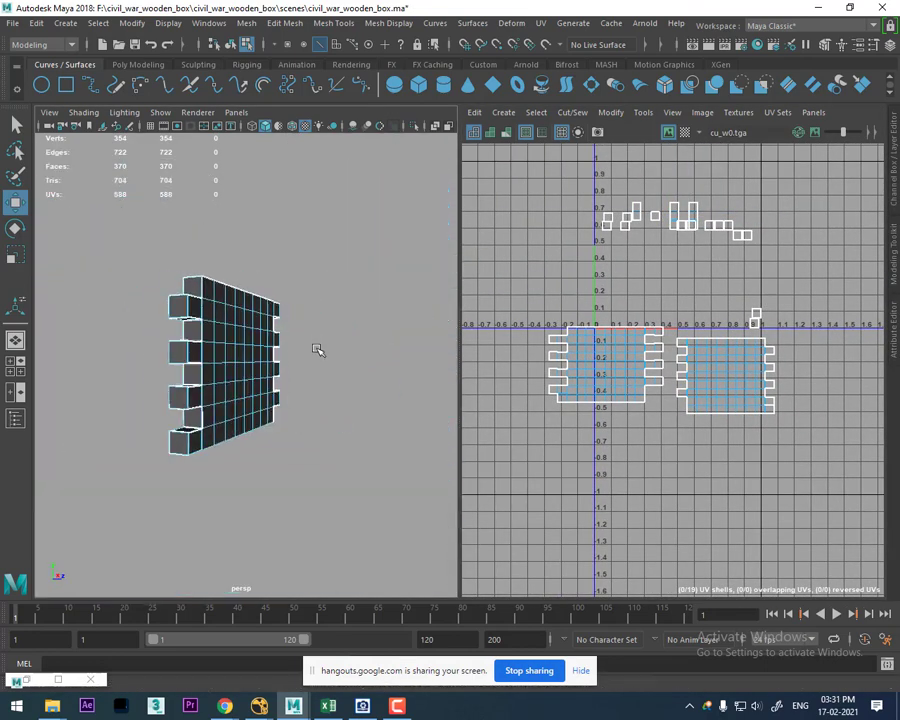
mouse_move(316, 347)
left_mouse_down("alt")
mouse_move(235, 374)
mouse_move(257, 298)
left_mouse_up("alt")
scroll(257, 298, "up", 4)
scroll(287, 277, "down", 2)
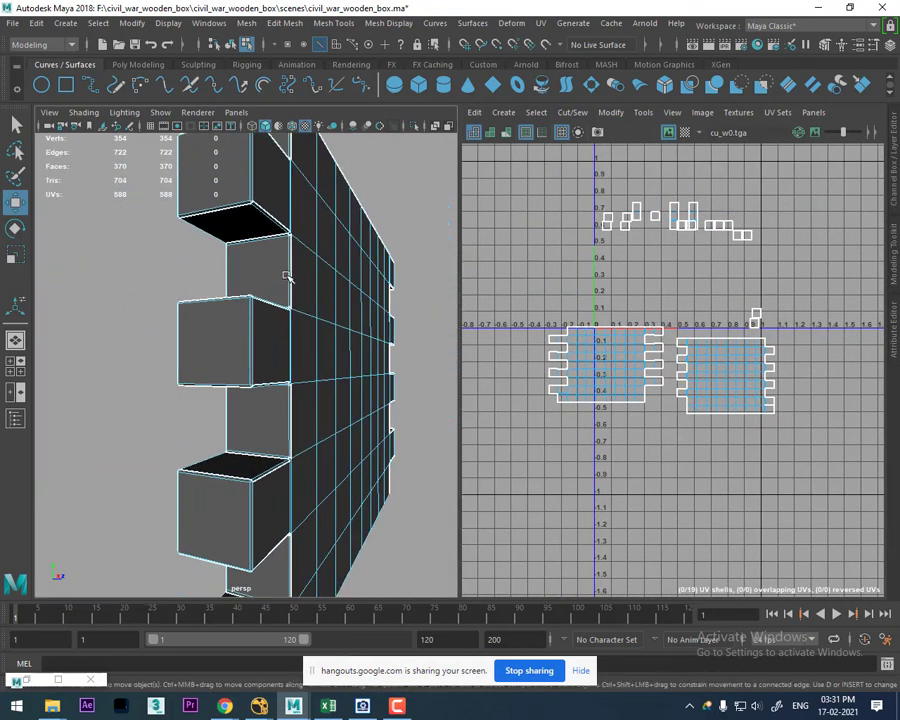
left_click(263, 235)
mouse_move(263, 235)
left_mouse_down("alt")
mouse_move(206, 206)
mouse_move(203, 237)
mouse_move(283, 171)
left_mouse_up("alt")
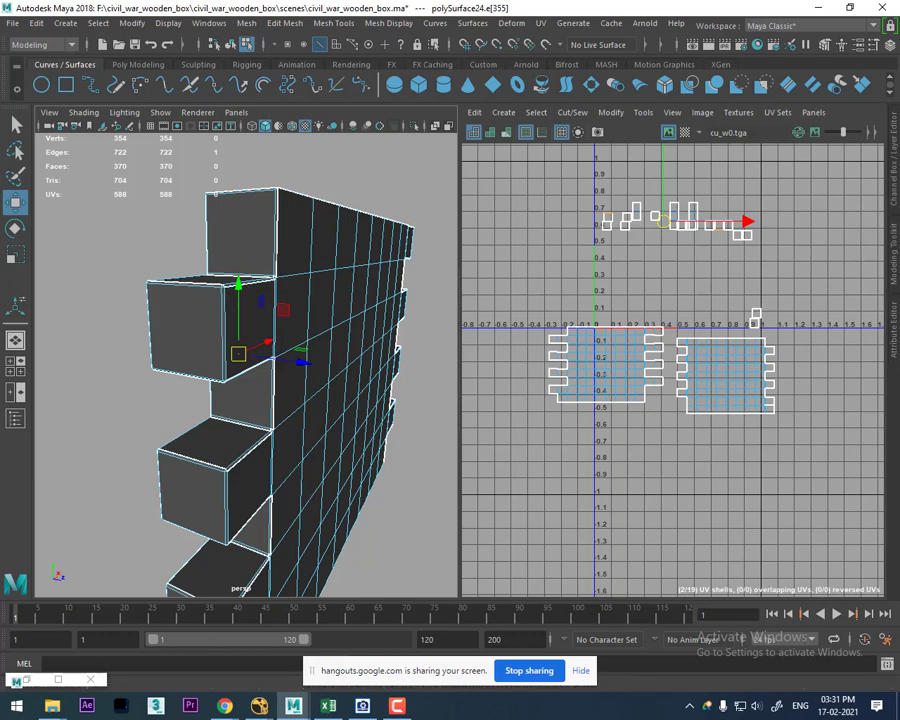
left_click(358, 707)
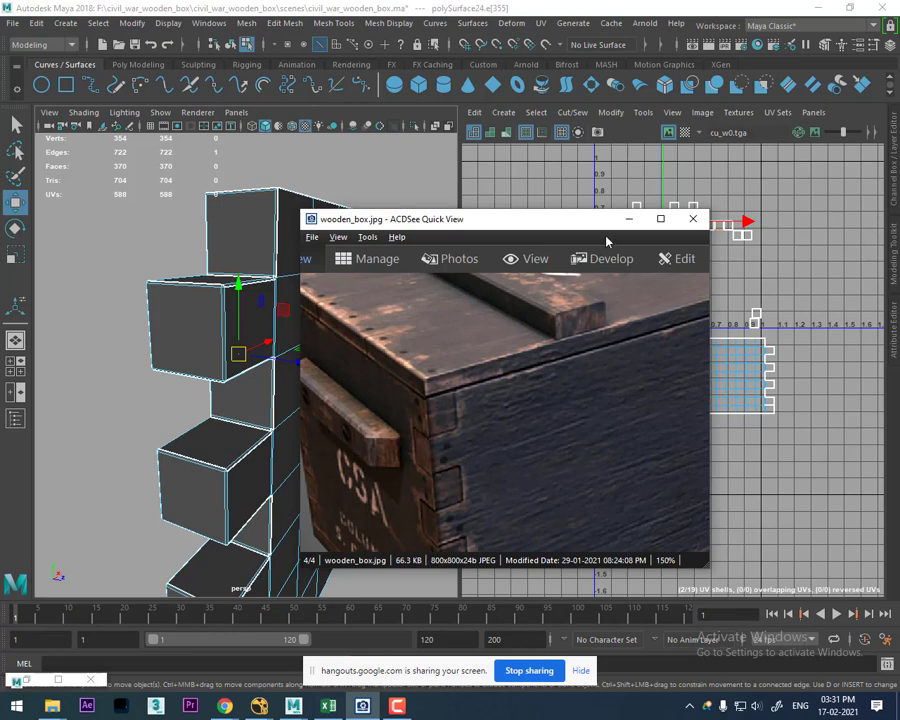
left_click(627, 220)
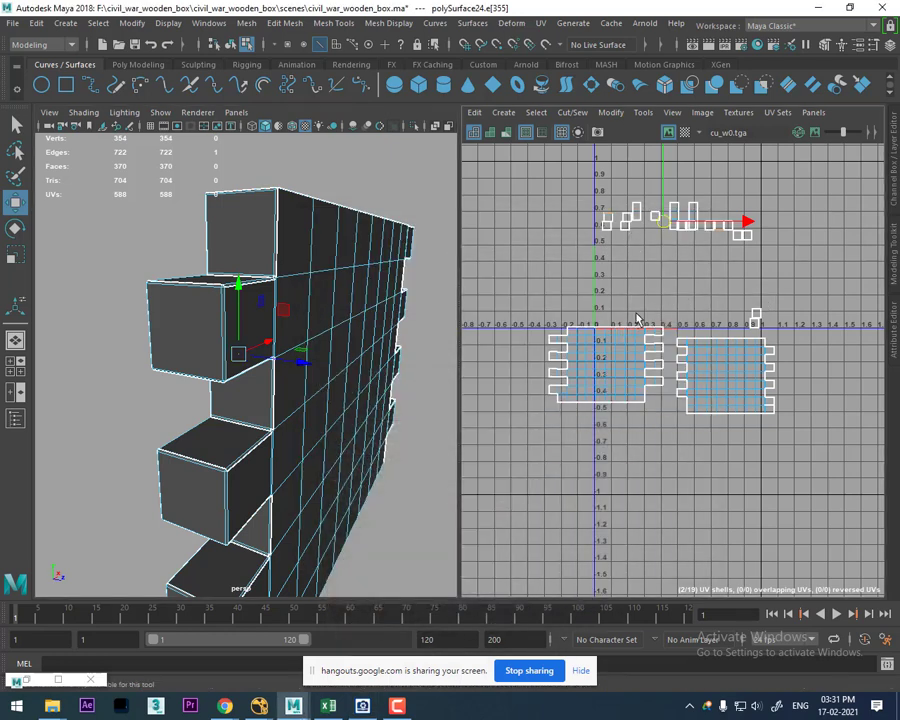
Step: Cut the UVs along two vertical edge loops running down the column of tabs
left_click(698, 280)
scroll(618, 231, "up", 2)
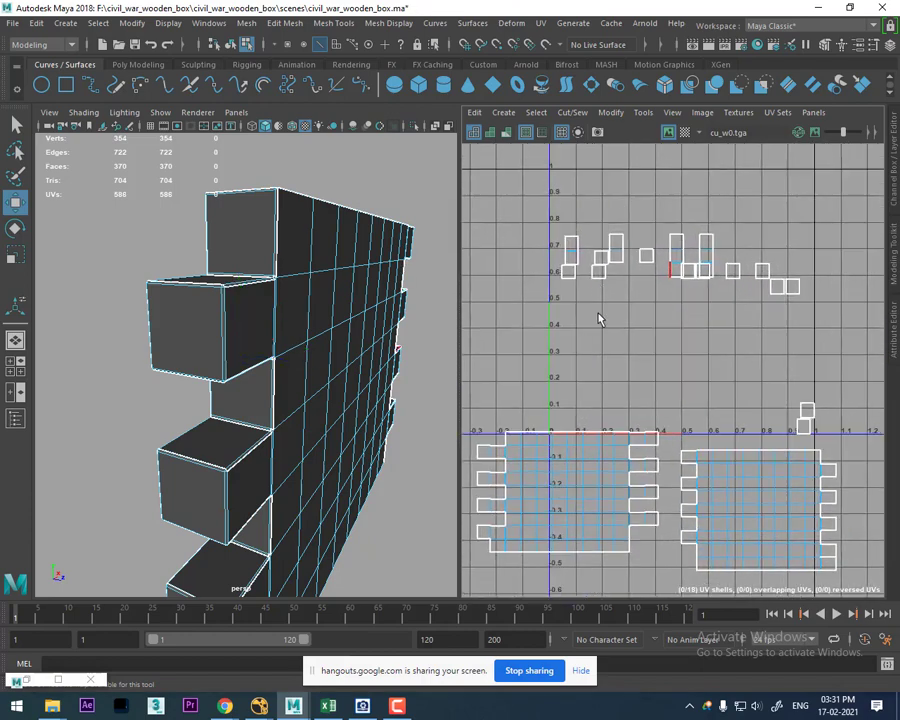
mouse_move(270, 317)
left_mouse_down("alt")
mouse_move(252, 266)
mouse_move(255, 168)
mouse_move(230, 325)
left_mouse_up("alt")
double_click(232, 277)
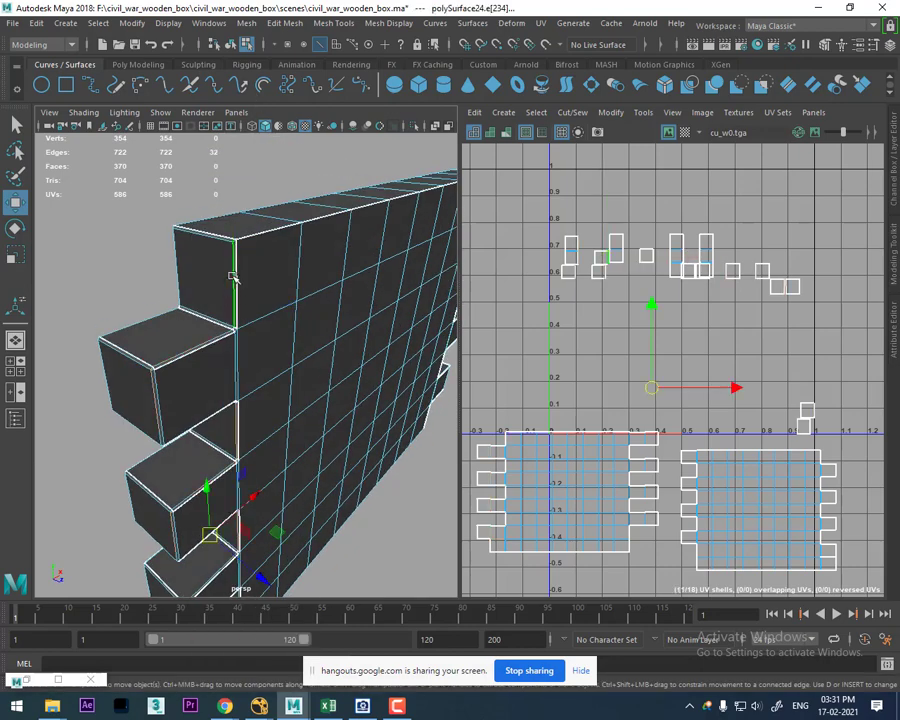
mouse_move(232, 277)
left_mouse_down("alt")
mouse_move(247, 337)
mouse_move(263, 311)
mouse_move(292, 342)
left_mouse_up("alt")
middle_click_drag(292, 342, 310, 356, "alt")
mouse_move(310, 356)
left_mouse_down("alt")
mouse_move(249, 346)
mouse_move(333, 314)
left_mouse_up("alt")
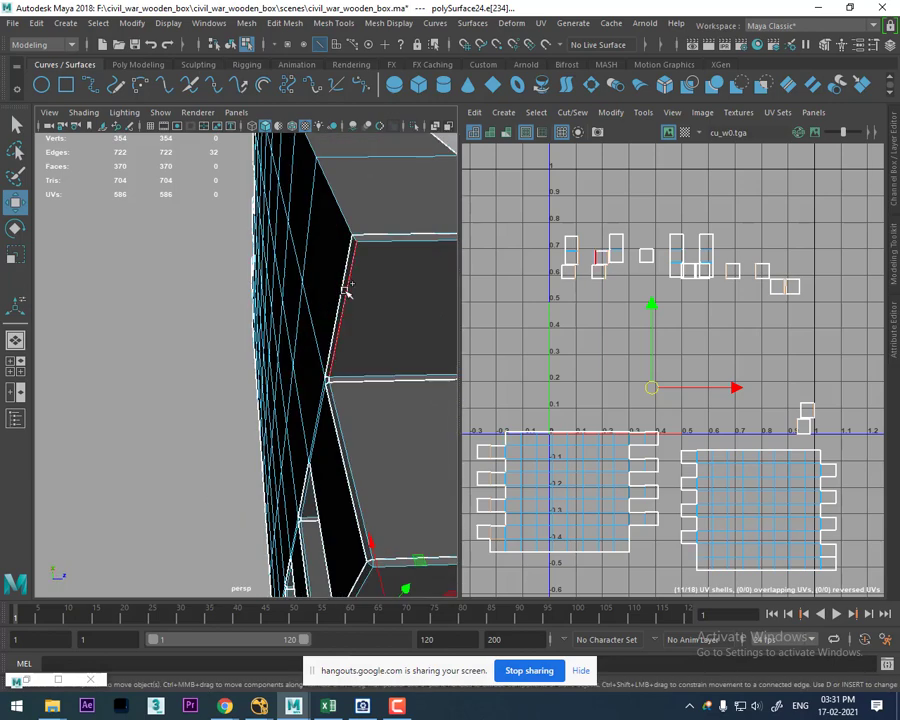
double_click(346, 290, "shift")
key("f")
mouse_move(310, 290)
left_mouse_down("alt")
mouse_move(320, 248)
mouse_move(311, 269)
left_mouse_up("alt")
mouse_move(753, 452)
middle_mouse_down("alt")
mouse_move(744, 398)
mouse_move(657, 392)
mouse_move(740, 327)
middle_mouse_up("alt")
right_click(741, 316, "shift")
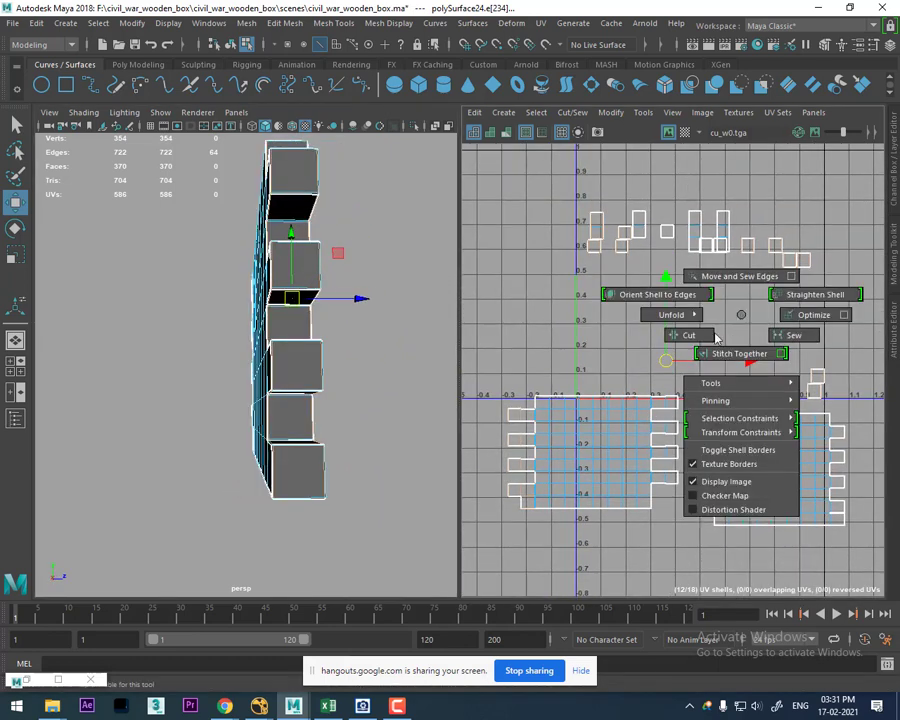
left_click(716, 338)
Step: Move both large plank UV shells out to the right of the 0–1 square
right_click_drag(584, 394, 644, 394)
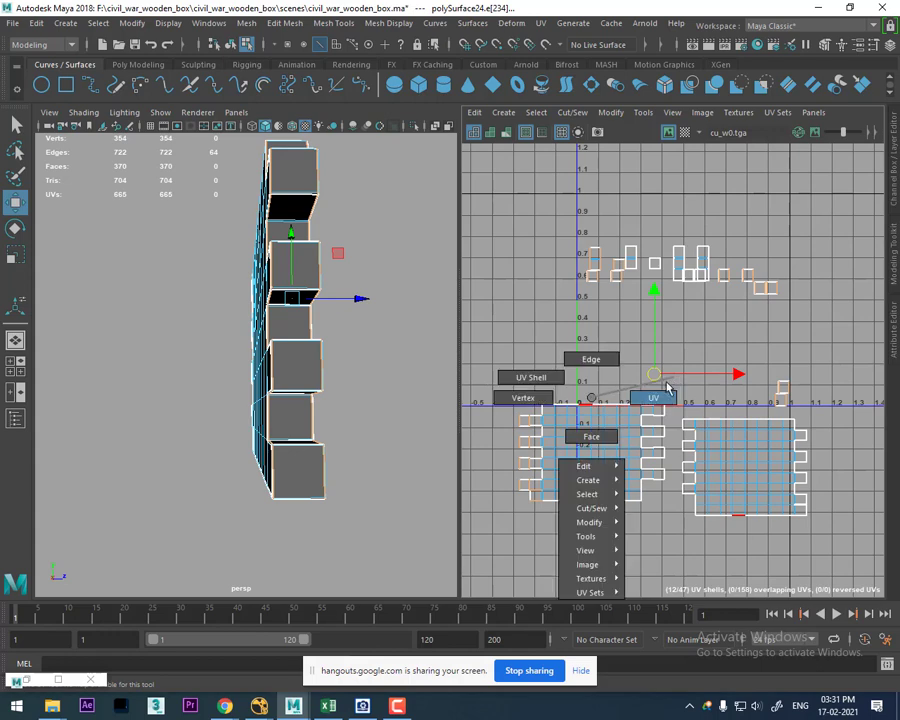
right_click(583, 443, "ctrl")
right_click_drag(583, 443, 610, 477, "ctrl")
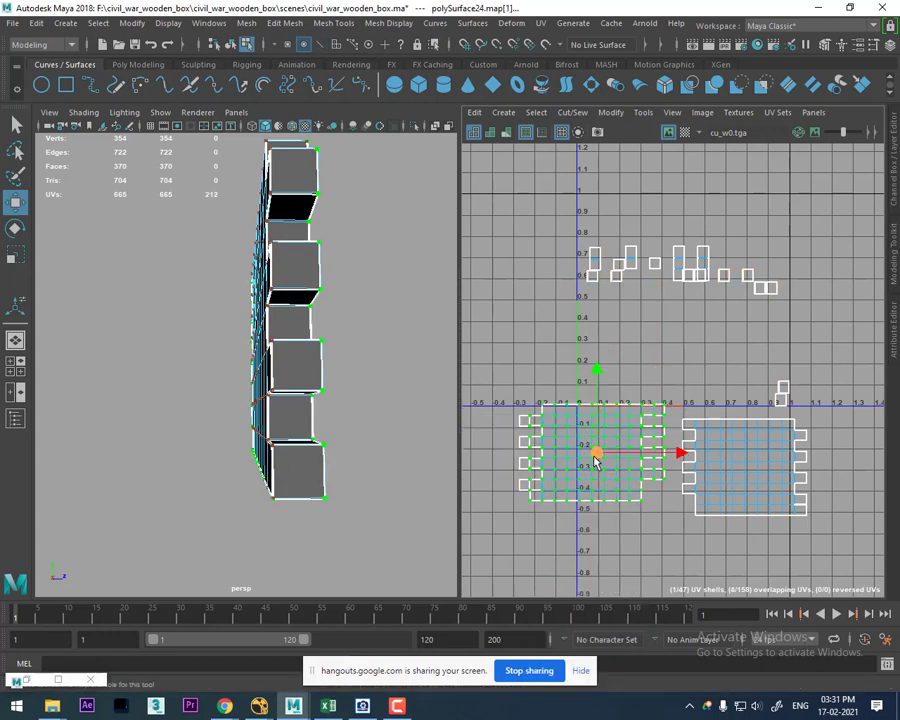
left_click_drag(596, 459, 534, 363)
left_click(741, 464)
right_click(747, 473, "ctrl")
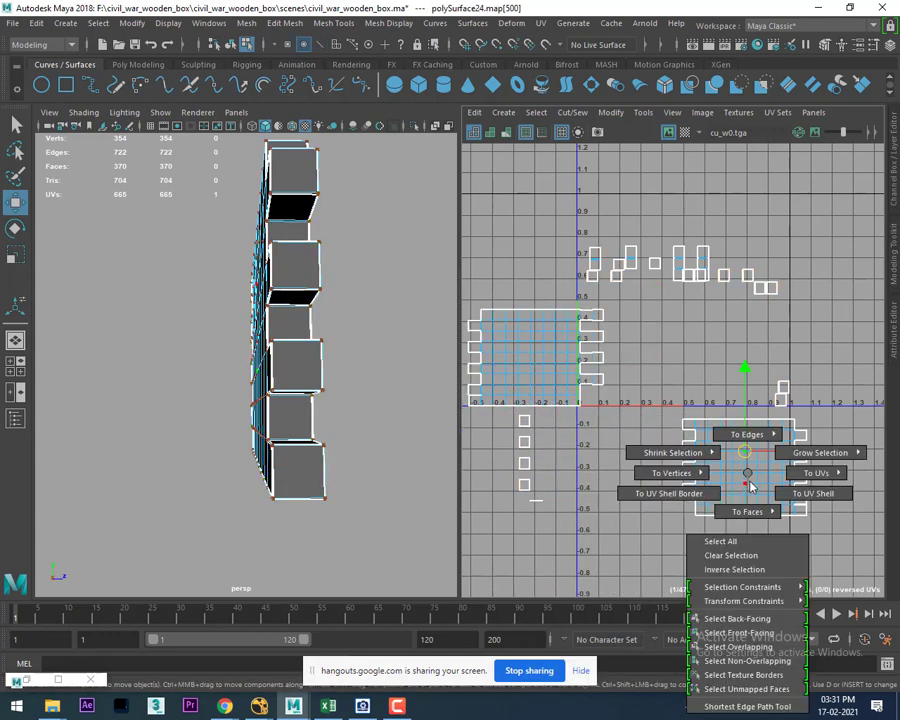
right_click_drag(752, 487, 799, 503, "ctrl")
left_click_drag(755, 484, 532, 262)
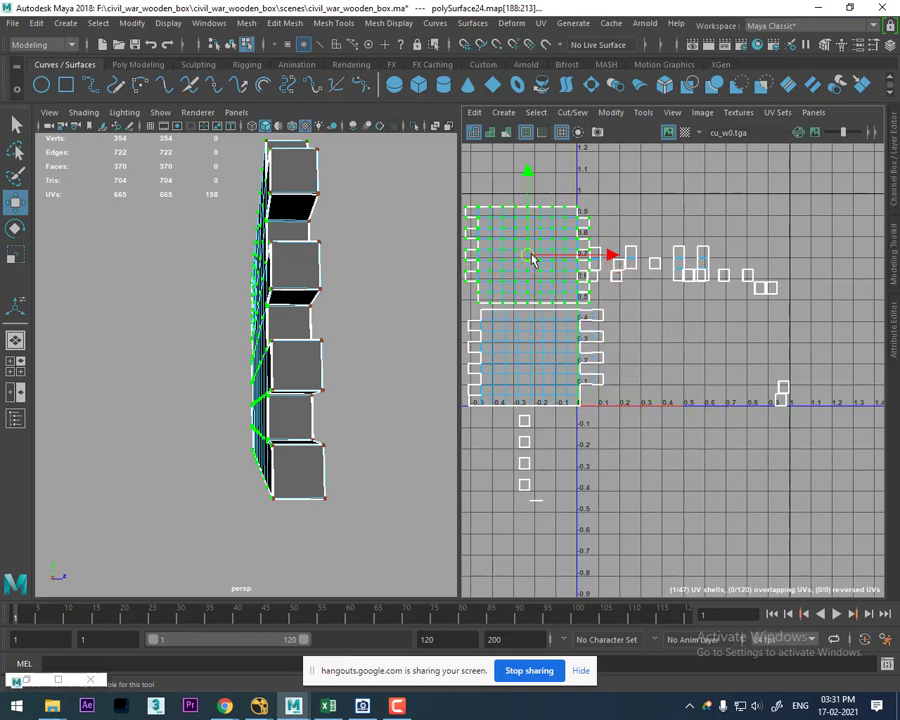
left_click(520, 338, "shift")
right_click_drag(522, 337, 528, 341, "ctrl")
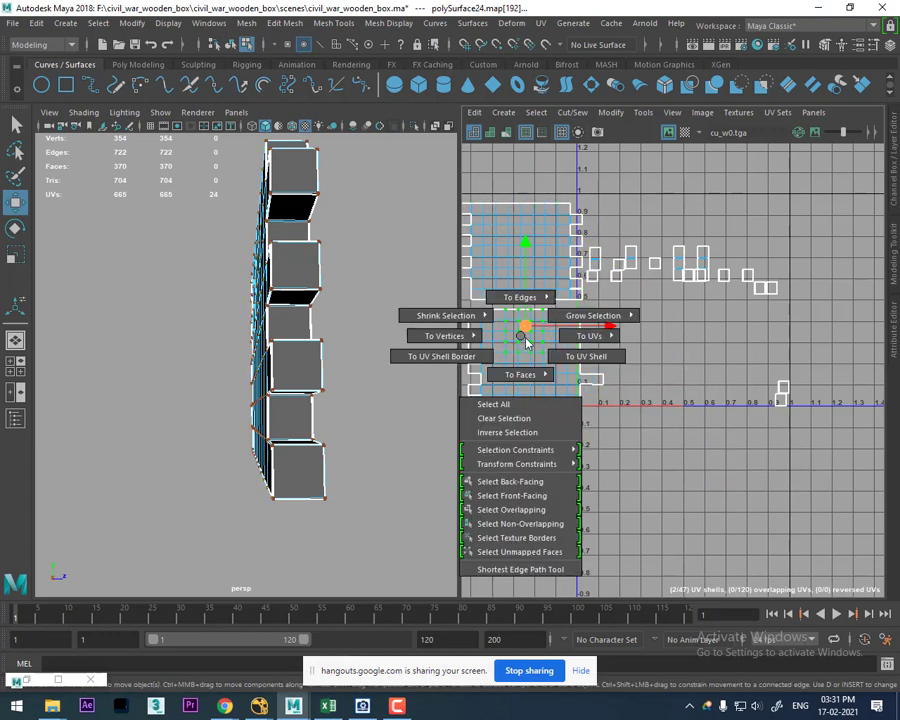
left_click_drag(528, 341, 845, 278)
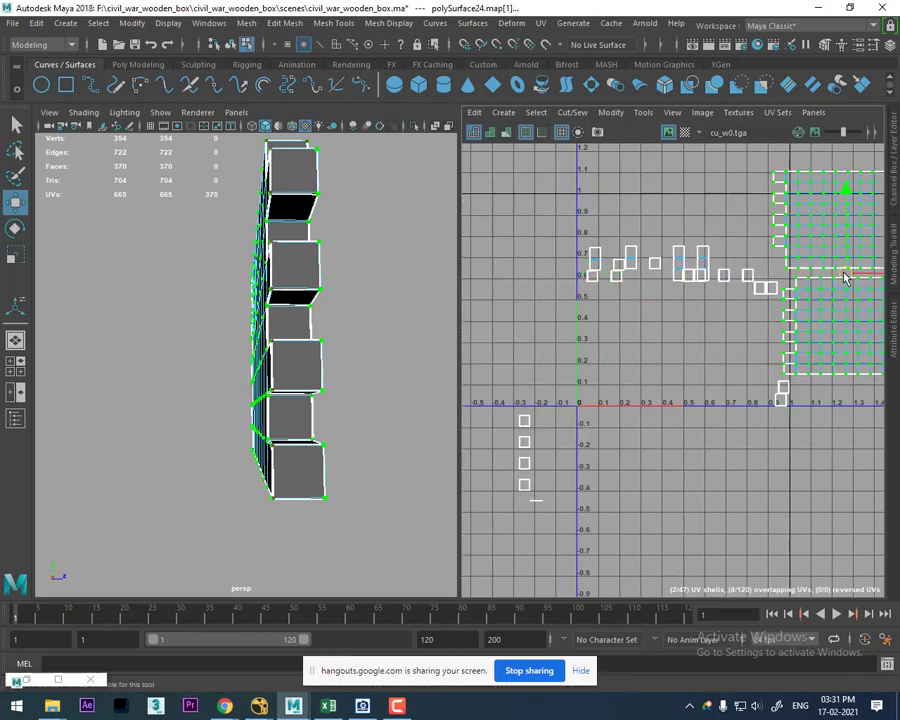
middle_click_drag(862, 304, 789, 318, "alt")
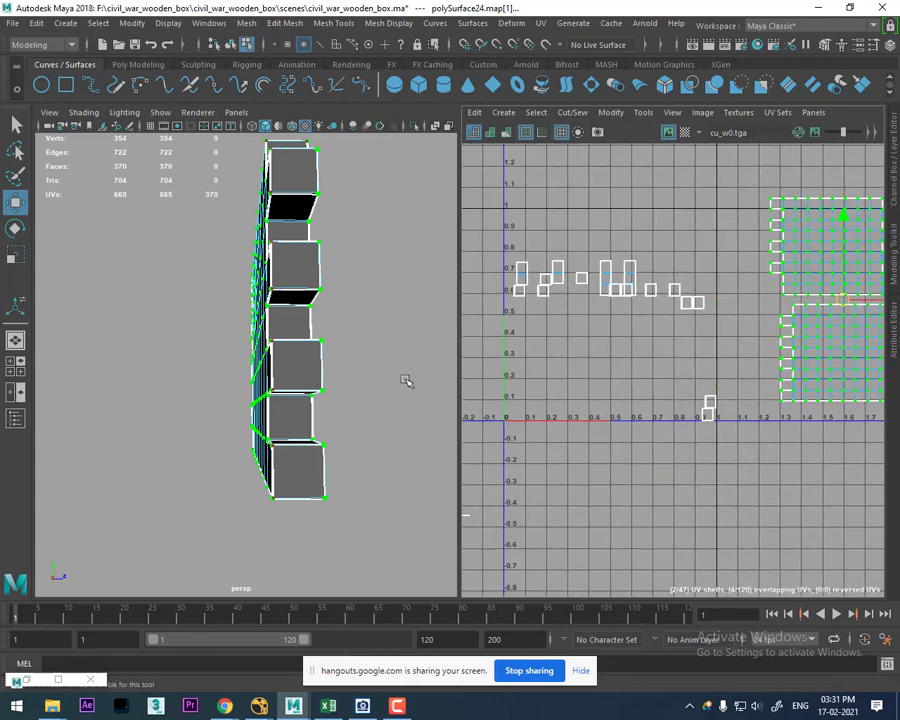
Step: Try sewing the two plank shells along an edge ring, then undo the distorted result
right_click_drag(316, 312, 309, 262)
left_click(295, 289)
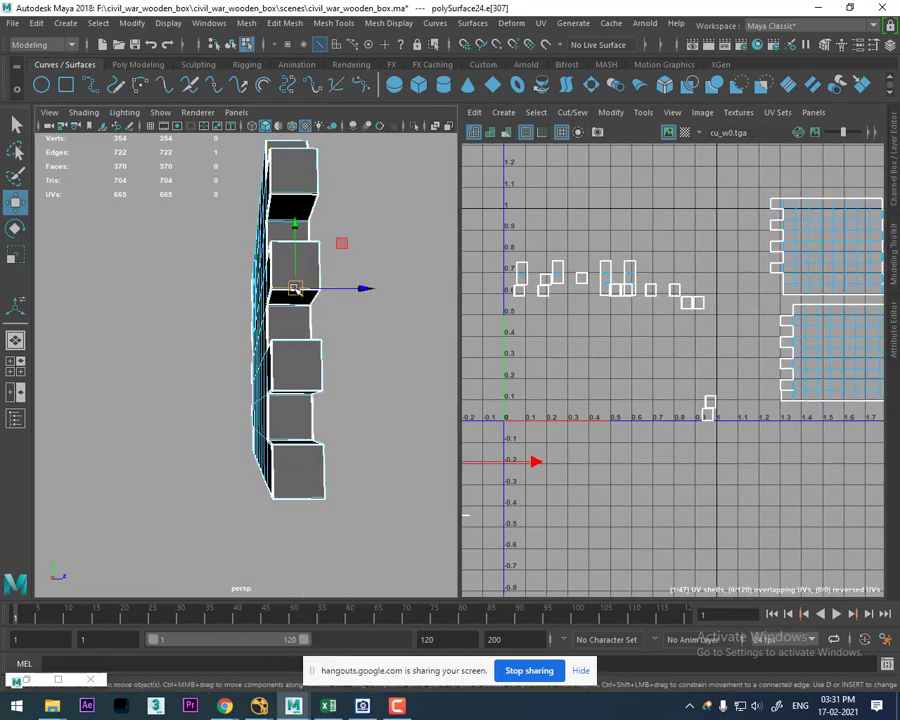
right_click_drag(231, 313, 171, 331, "ctrl")
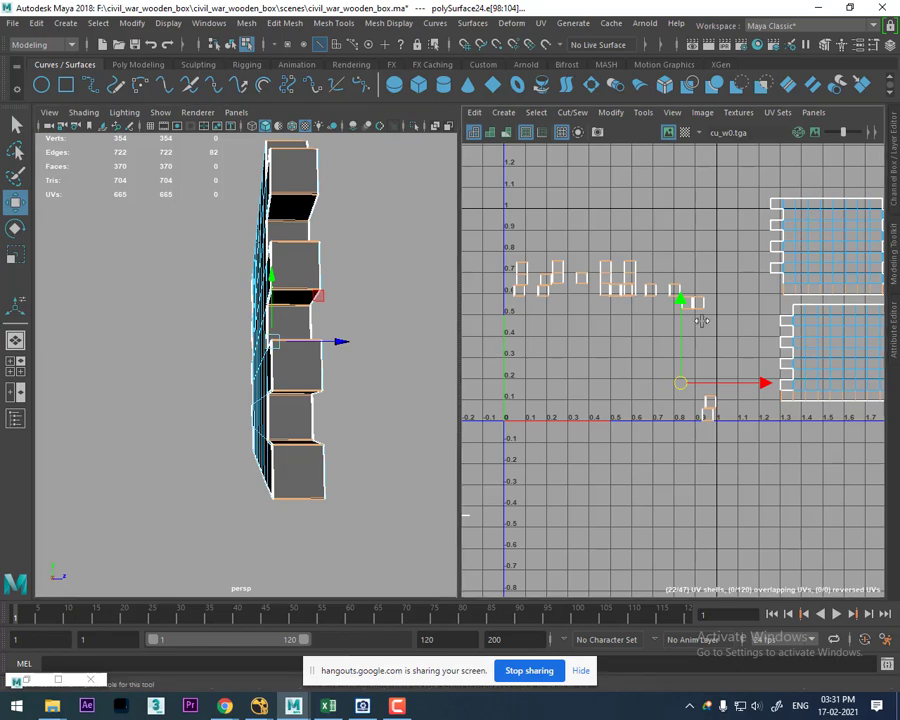
middle_click_drag(733, 318, 683, 318, "alt")
scroll(727, 378, "up", 1)
mouse_move(727, 378)
middle_mouse_down("alt")
mouse_move(635, 349)
mouse_move(651, 378)
mouse_move(651, 424)
middle_mouse_up("alt")
scroll(651, 321, "up", 1)
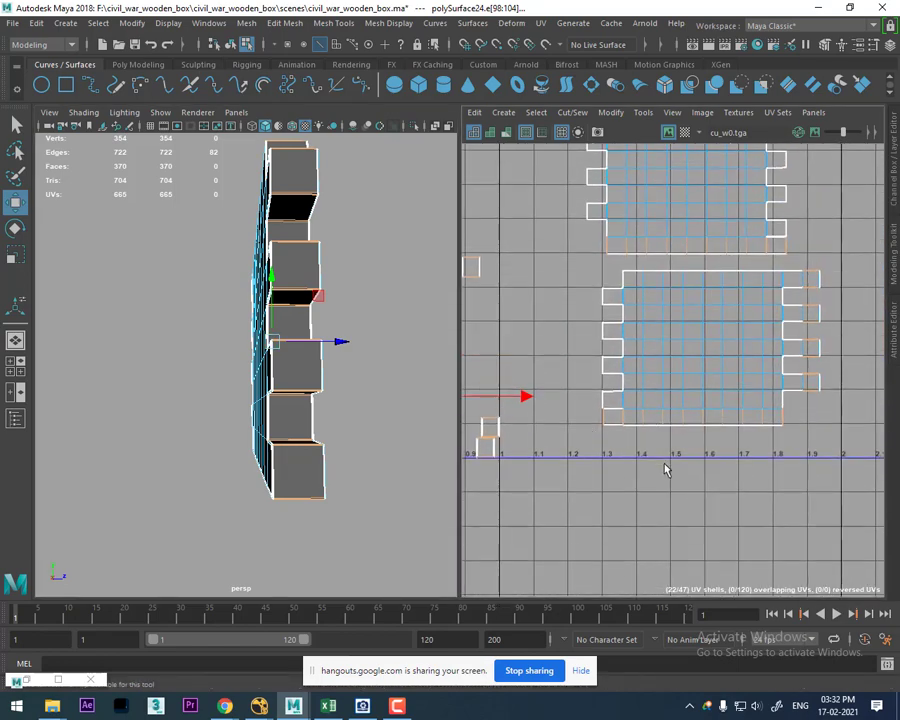
right_click_drag(651, 270, 647, 263, "shift")
key("ctrl+z")
mouse_move(769, 306)
right_mouse_down("alt")
mouse_move(769, 279)
mouse_move(797, 292)
right_mouse_up("alt")
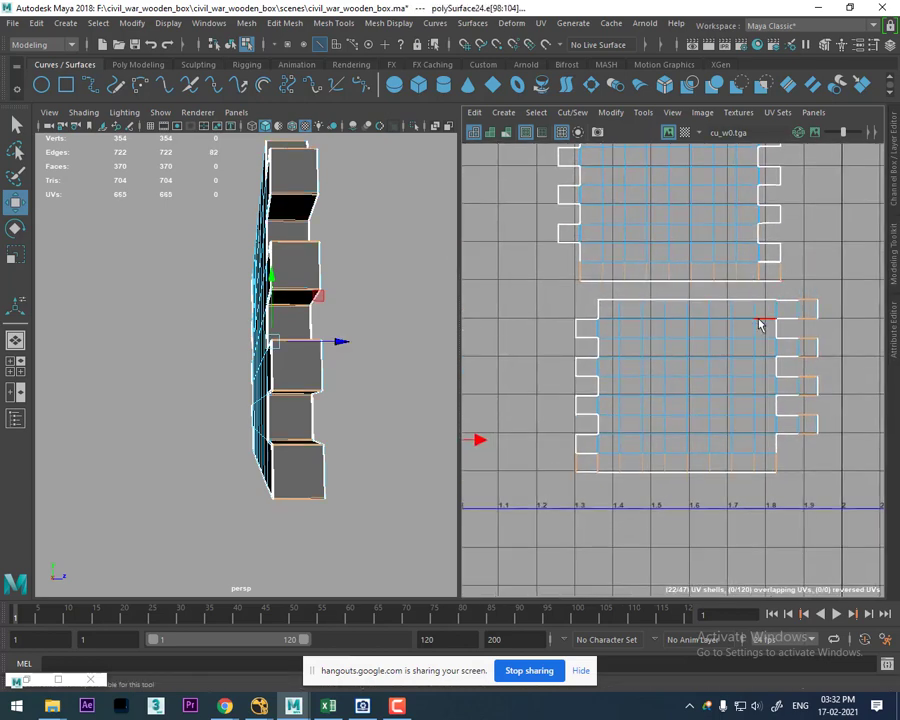
left_click_drag(779, 277, 777, 279)
right_click_drag(748, 332, 714, 238, "shift")
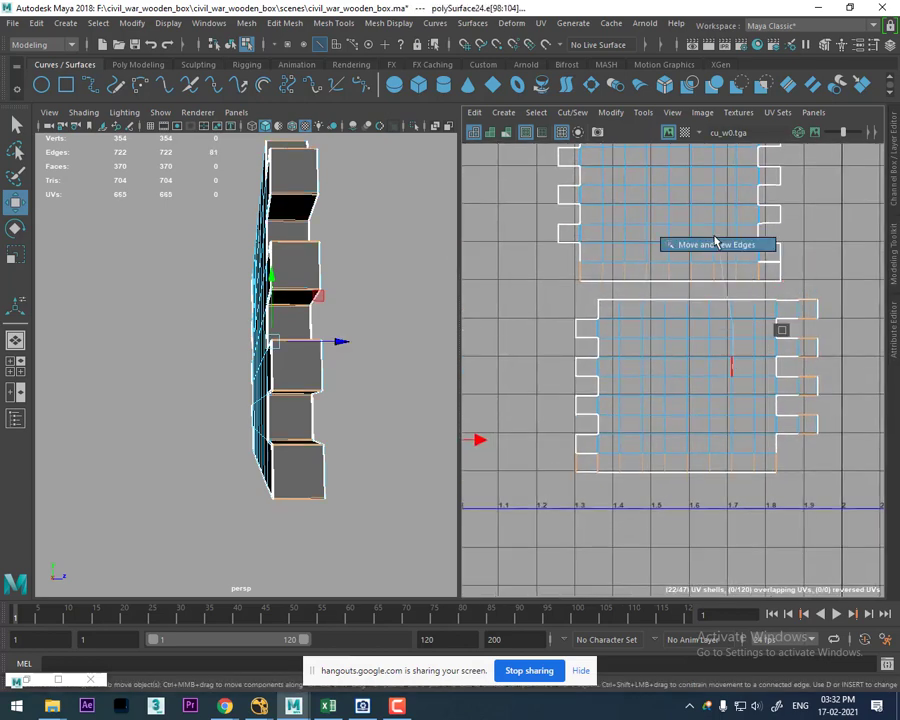
key("f")
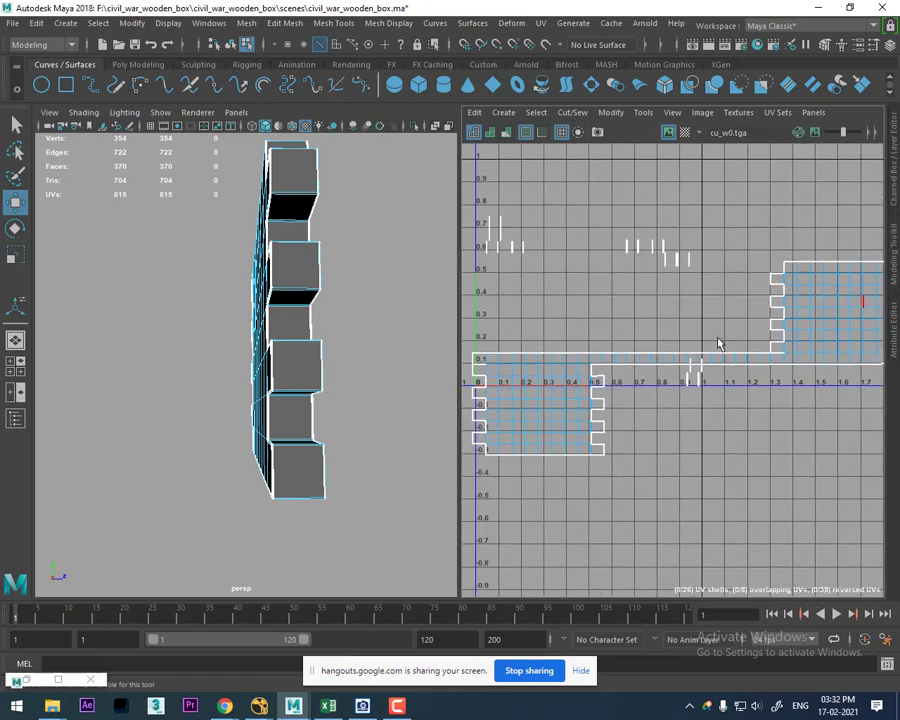
key("ctrl+z")
key("ctrl+z")
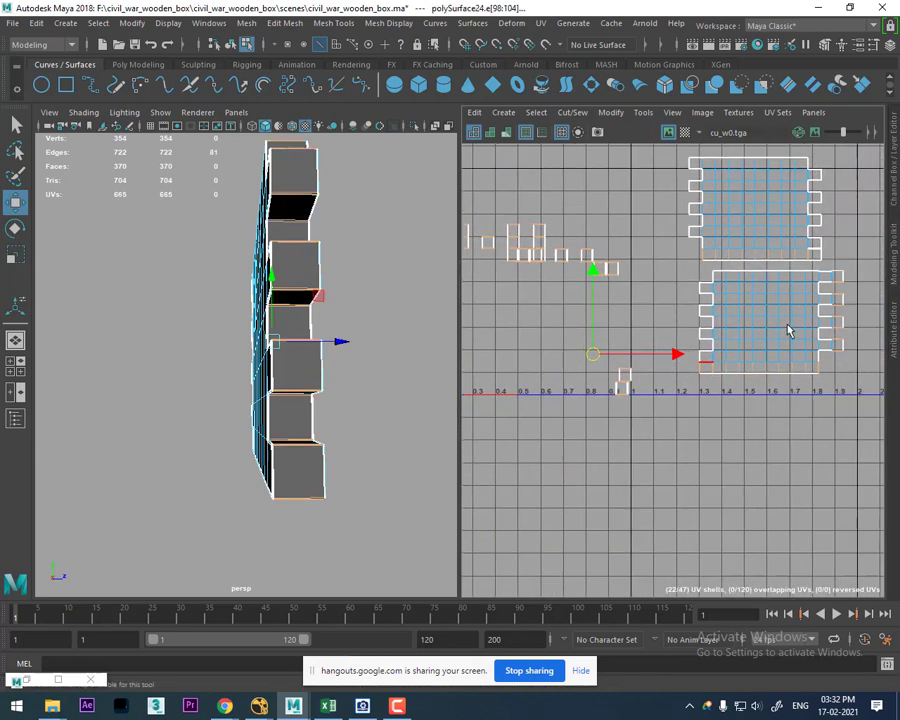
Step: Cut UV seams along the shell's bottom edge row and a plank corner edge
scroll(700, 350, "up", 3)
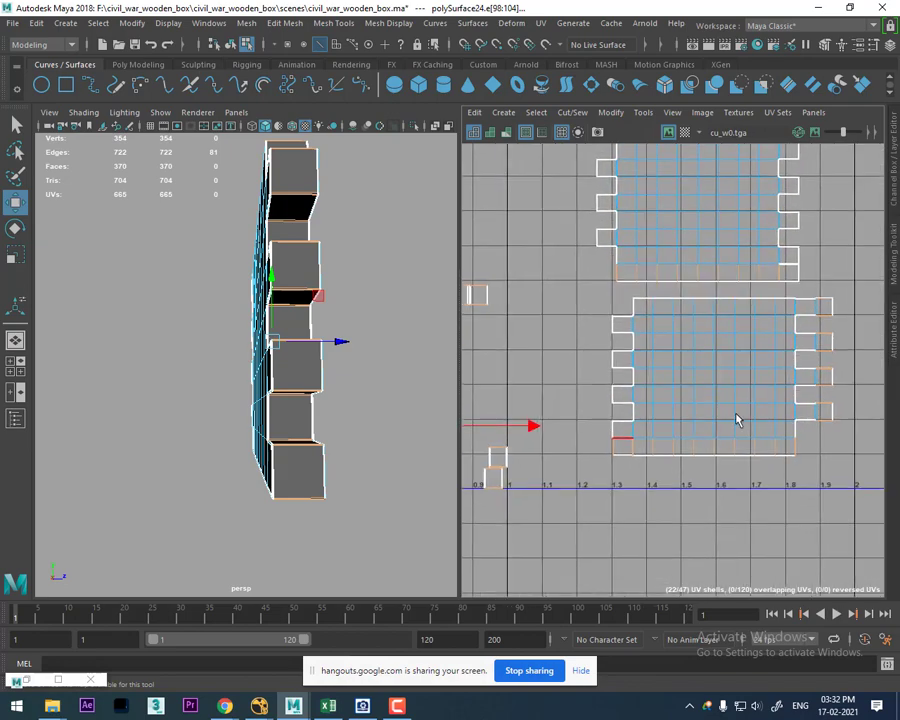
left_click_drag(315, 331, 271, 357, "alt")
scroll(231, 335, "up", 5)
scroll(231, 317, "down", 5)
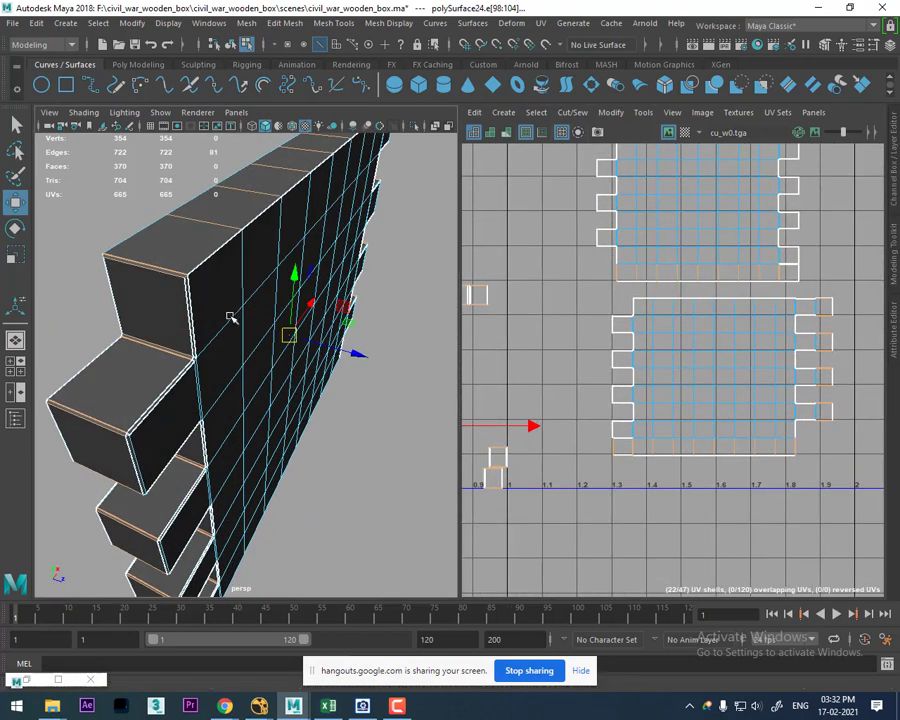
left_click_drag(231, 317, 245, 321, "alt")
scroll(235, 325, "up", 5)
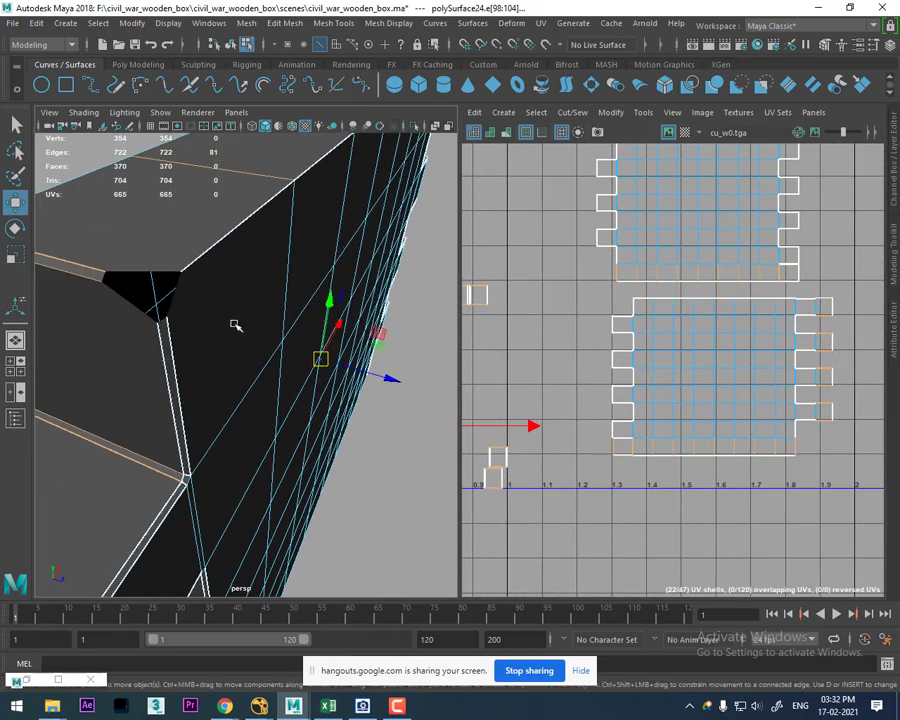
scroll(231, 280, "down", 3)
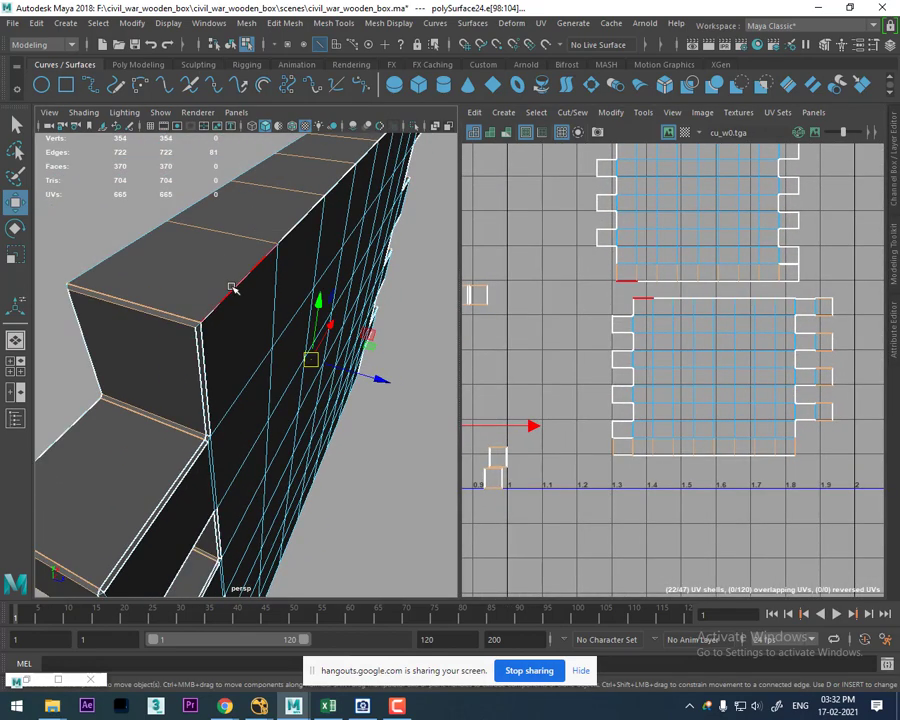
scroll(690, 446, "up", 2)
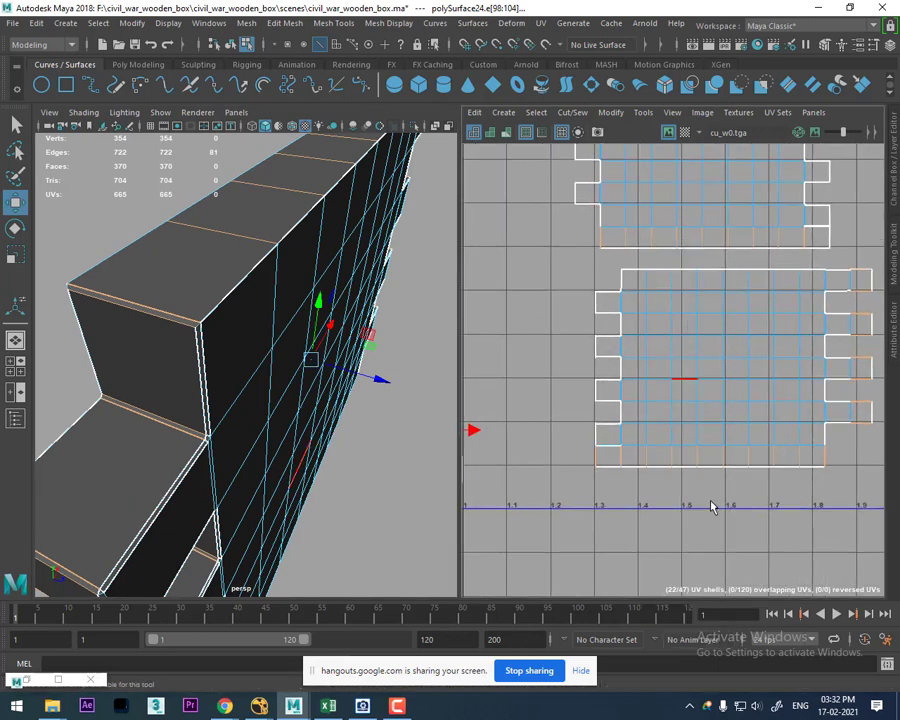
double_click(809, 448)
right_click_drag(775, 388, 423, 530, "shift")
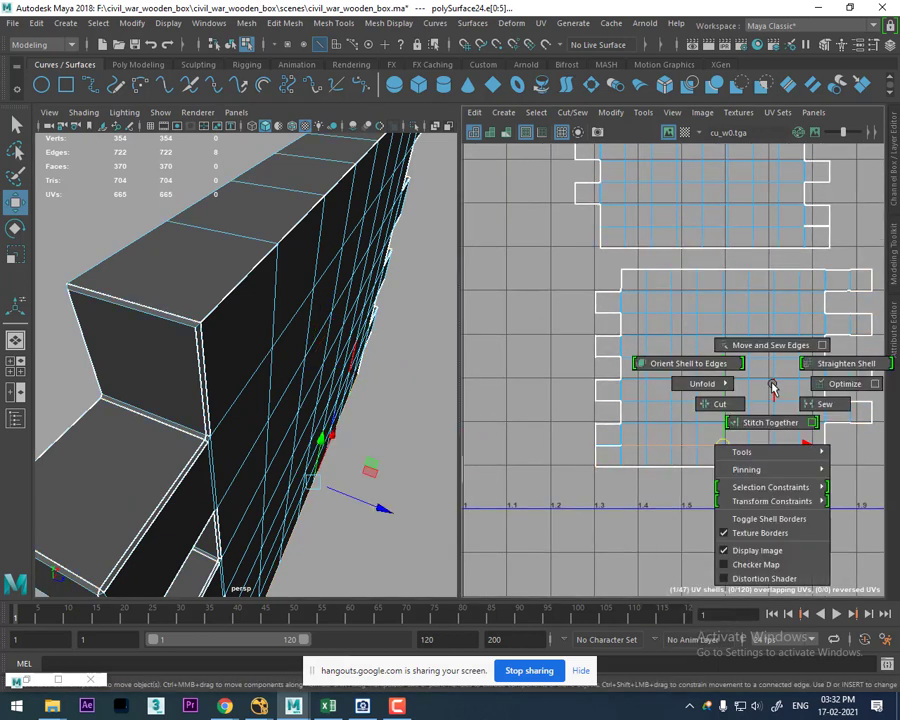
middle_click_drag(648, 423, 629, 543, "alt")
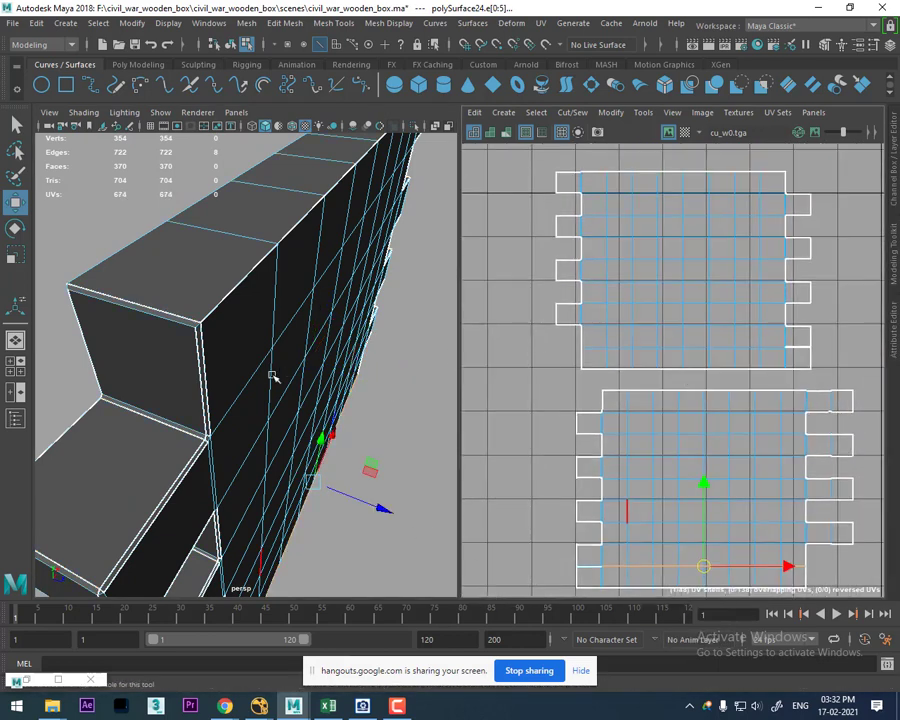
mouse_move(278, 380)
left_mouse_down("alt")
mouse_move(225, 276)
mouse_move(365, 285)
left_mouse_up("alt")
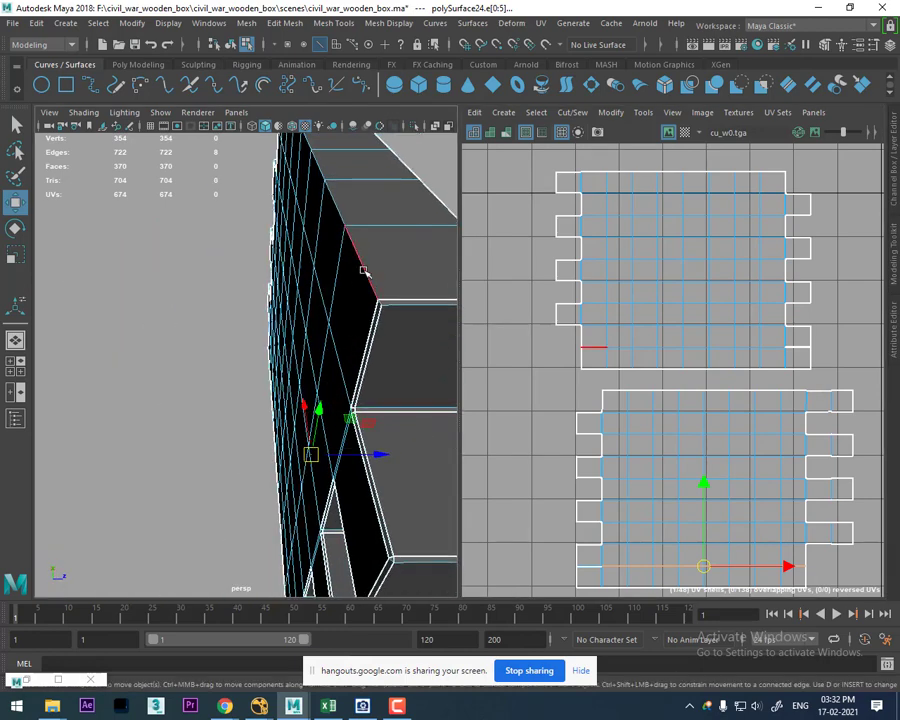
left_click(385, 301)
right_click_drag(632, 282, 340, 379, "shift")
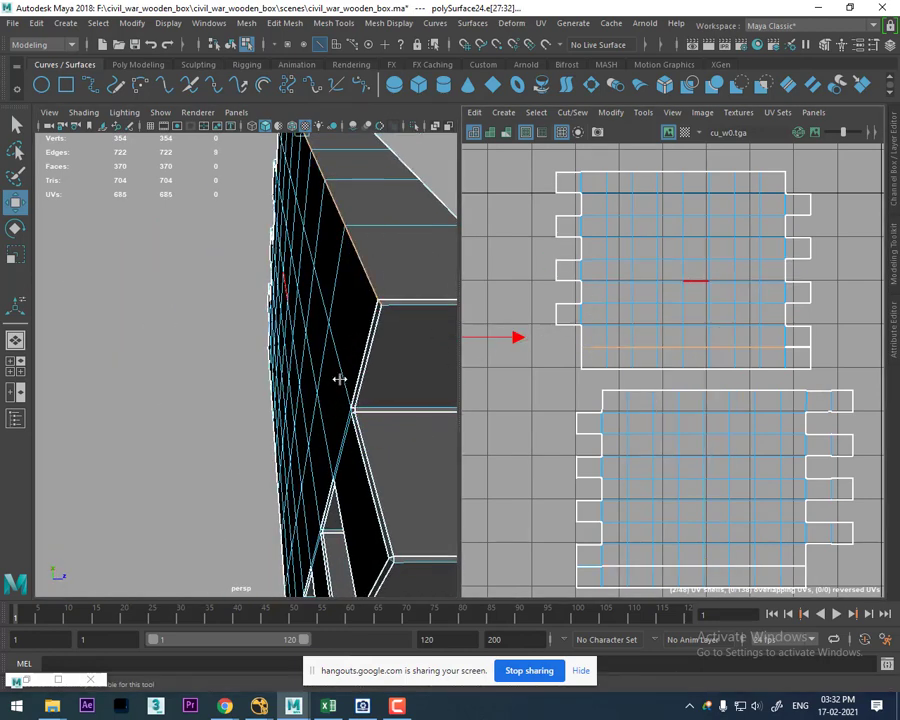
mouse_move(340, 379)
left_mouse_down("alt")
mouse_move(352, 327)
mouse_move(317, 331)
left_mouse_up("alt")
mouse_move(317, 430)
left_mouse_down("alt")
mouse_move(299, 326)
mouse_move(209, 335)
mouse_move(269, 321)
mouse_move(261, 368)
left_mouse_up("alt")
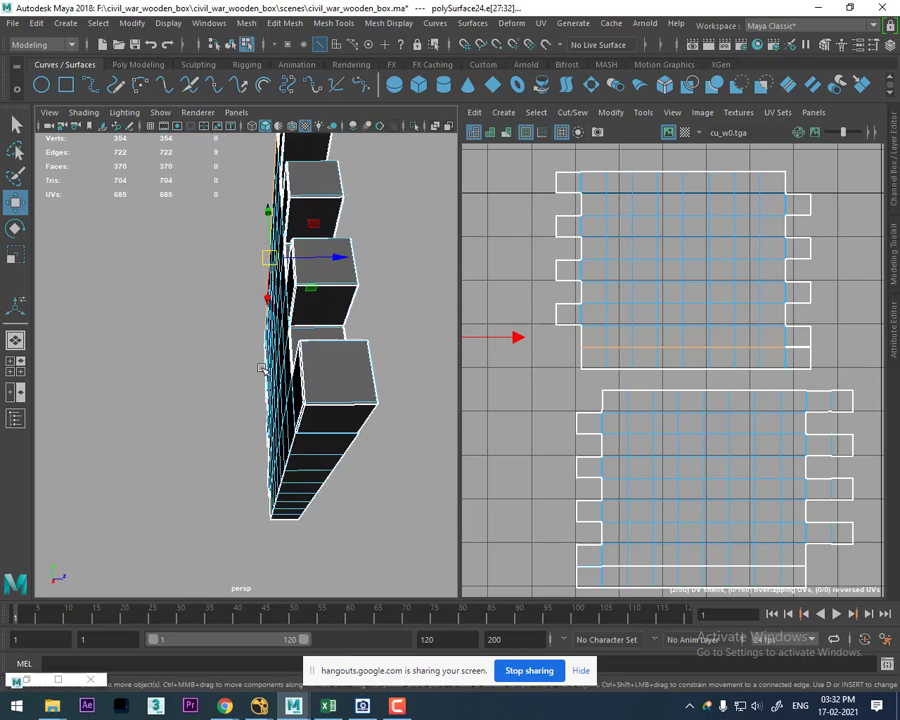
Step: Sew the lower piece's UVs along its edge ring, leaving one edge excluded
left_click(327, 405)
right_click_drag(323, 369, 85, 445, "shift")
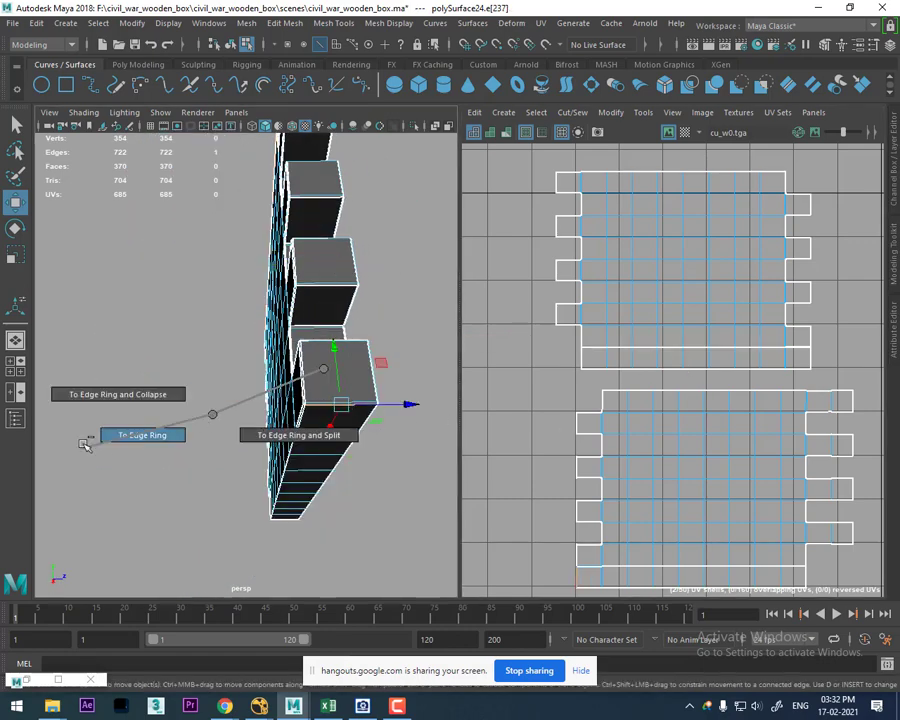
right_click_drag(617, 321, 655, 422, "shift")
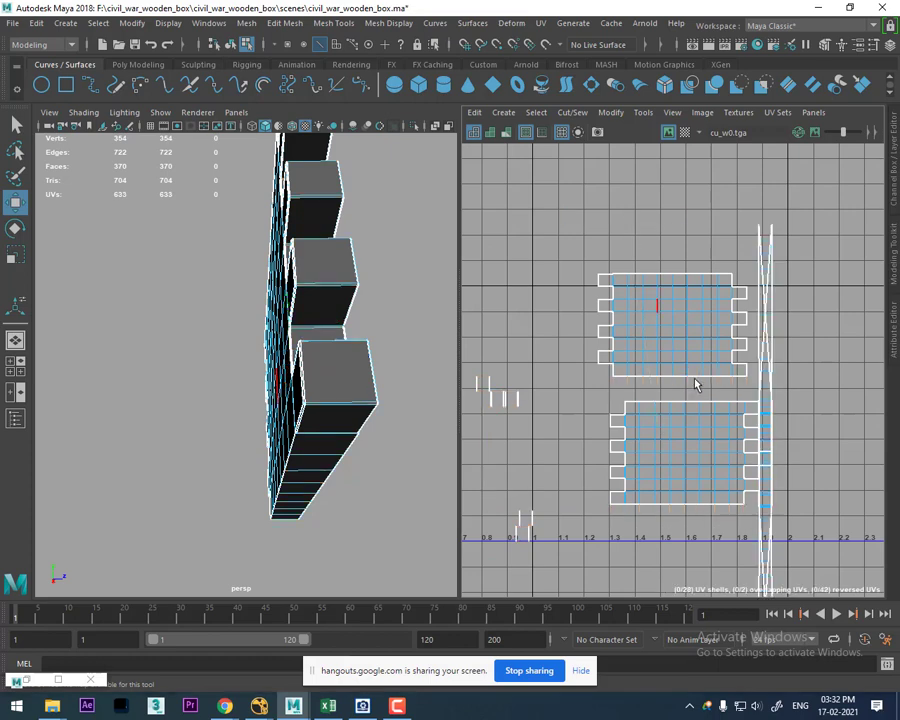
key("ctrl+z")
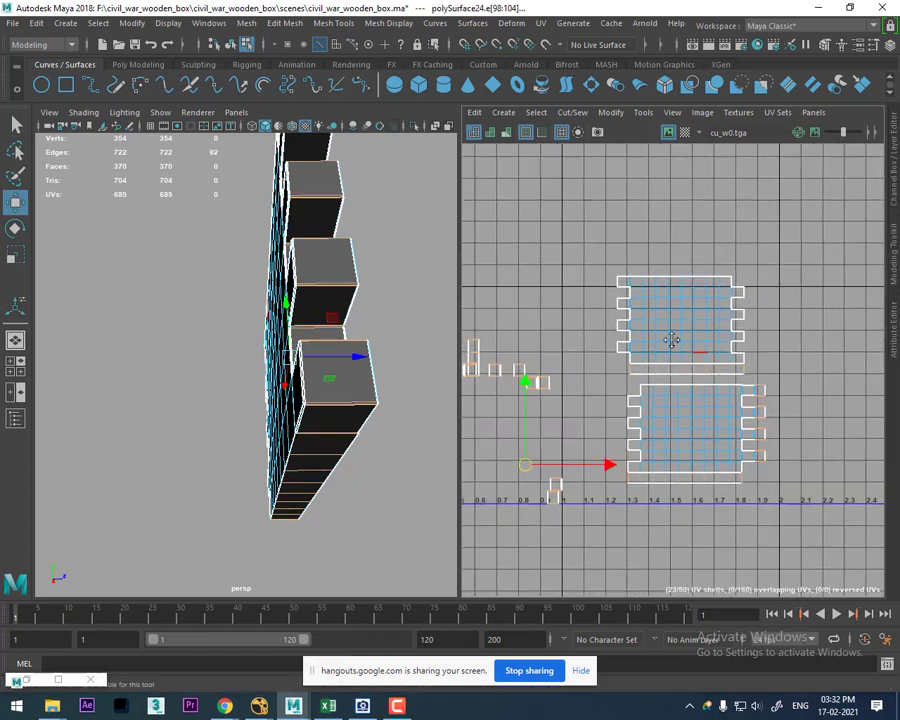
scroll(615, 435, "up", 4)
left_click(635, 322, "ctrl")
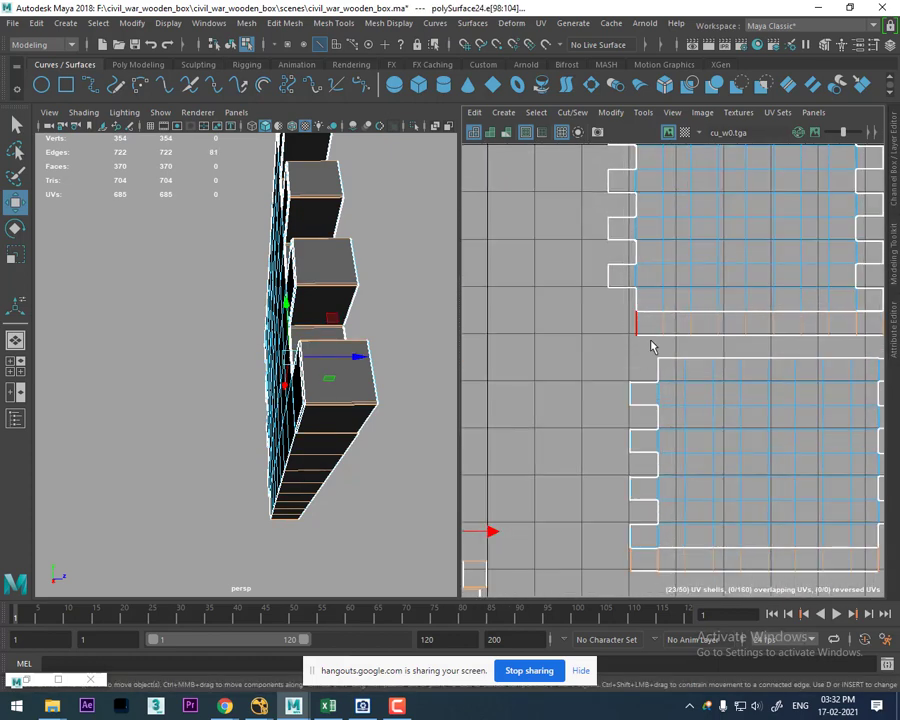
scroll(643, 211, "down", 3)
middle_click_drag(735, 338, 683, 315, "alt")
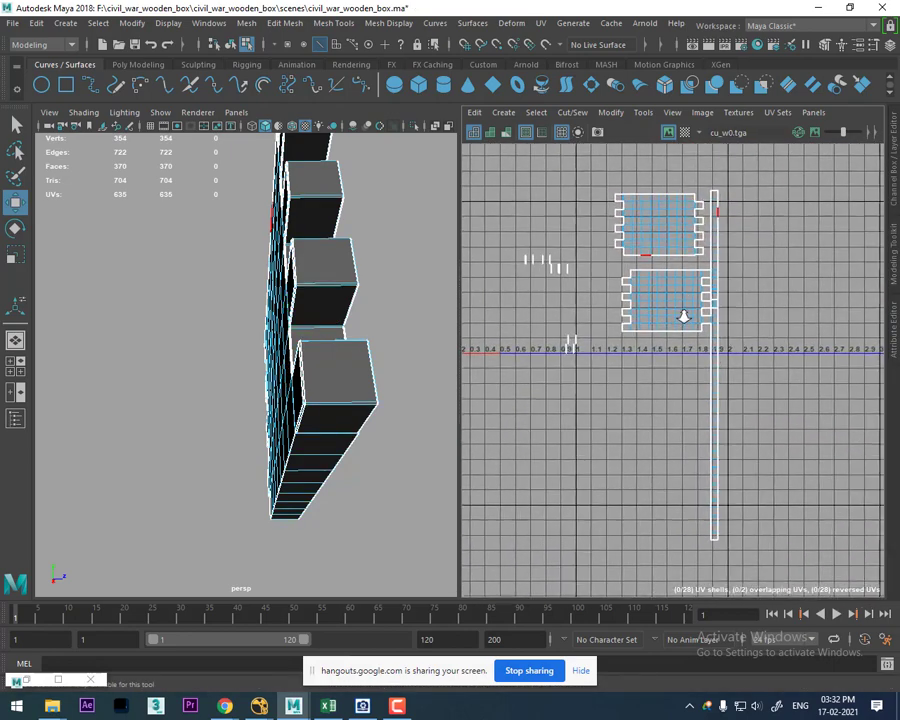
scroll(683, 315, "up", 2)
Step: Cut the UVs along the vertical edge beside the thin side strip
left_click_drag(727, 519, 700, 503)
right_click_drag(676, 456, 760, 472, "shift")
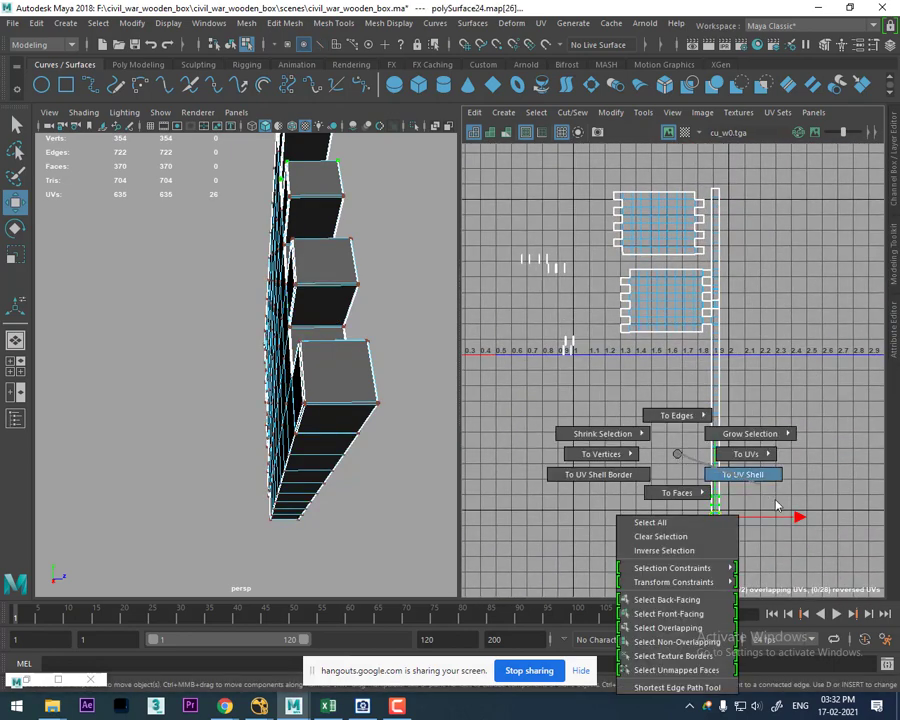
left_click_drag(722, 510, 707, 436)
right_click_drag(707, 436, 770, 454, "shift")
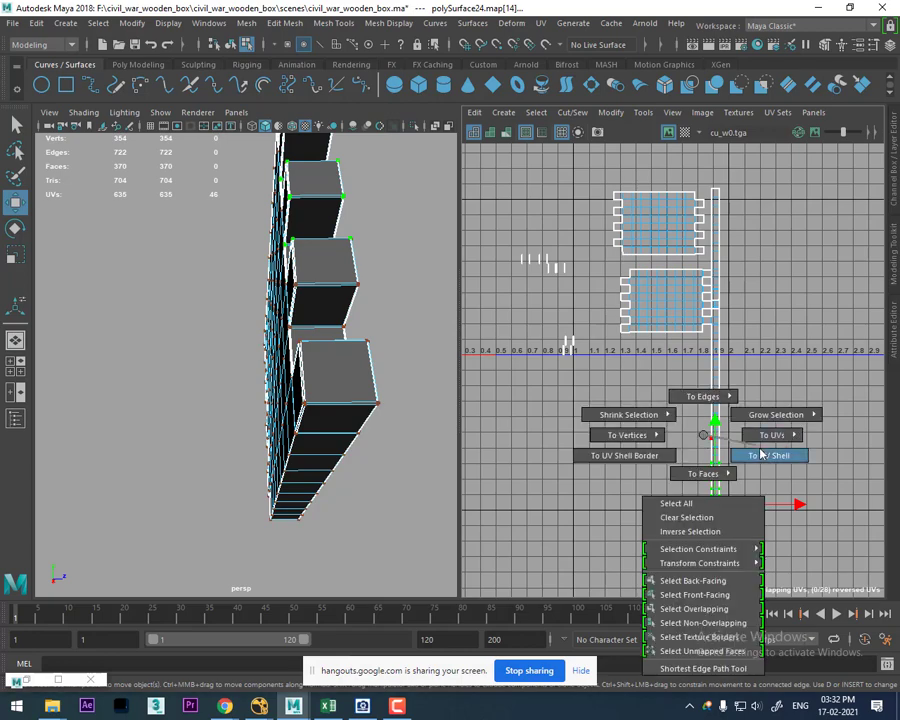
scroll(723, 393, "up", 3)
scroll(816, 498, "up", 2)
scroll(688, 381, "up", 2)
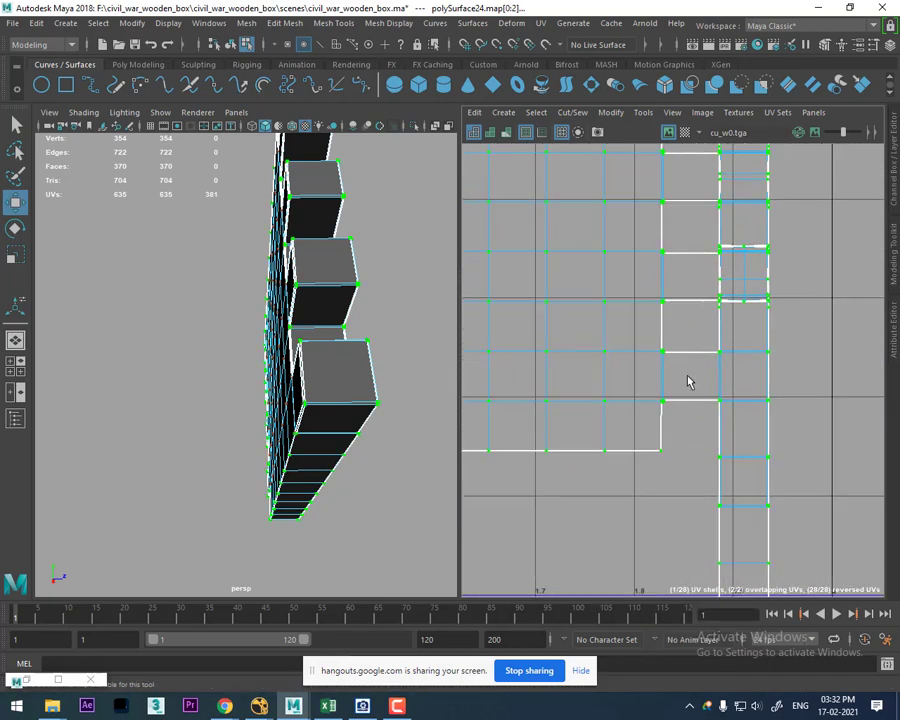
scroll(730, 375, "up", 3)
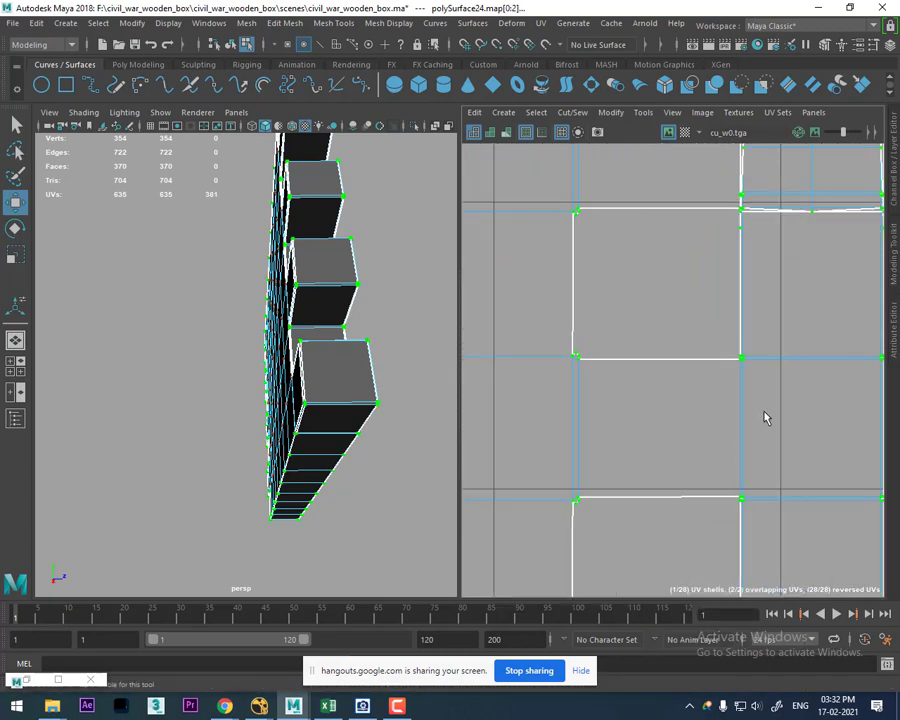
key("F10")
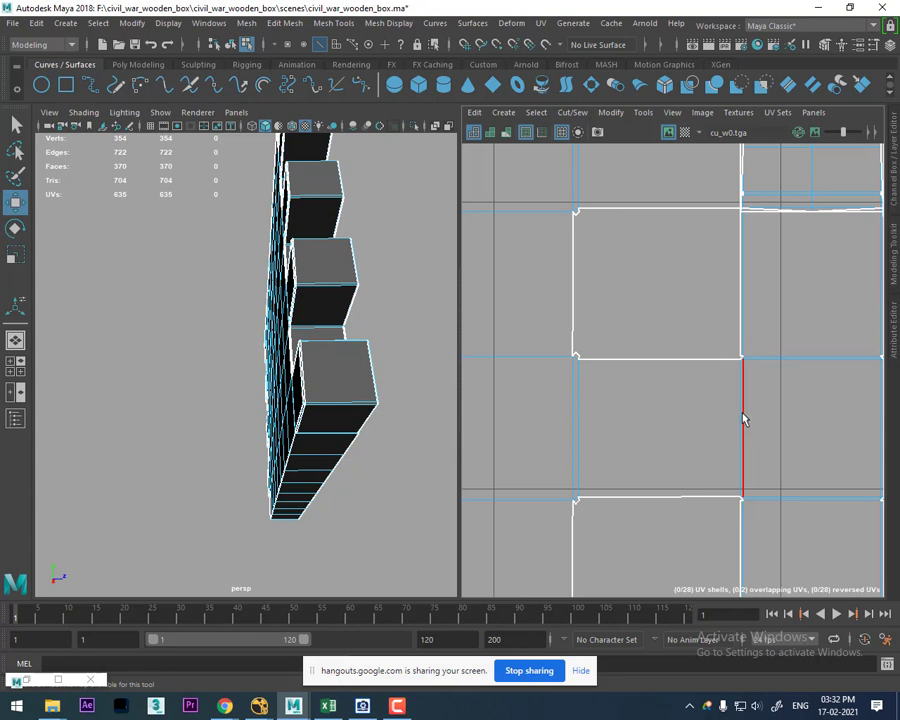
left_click(744, 420)
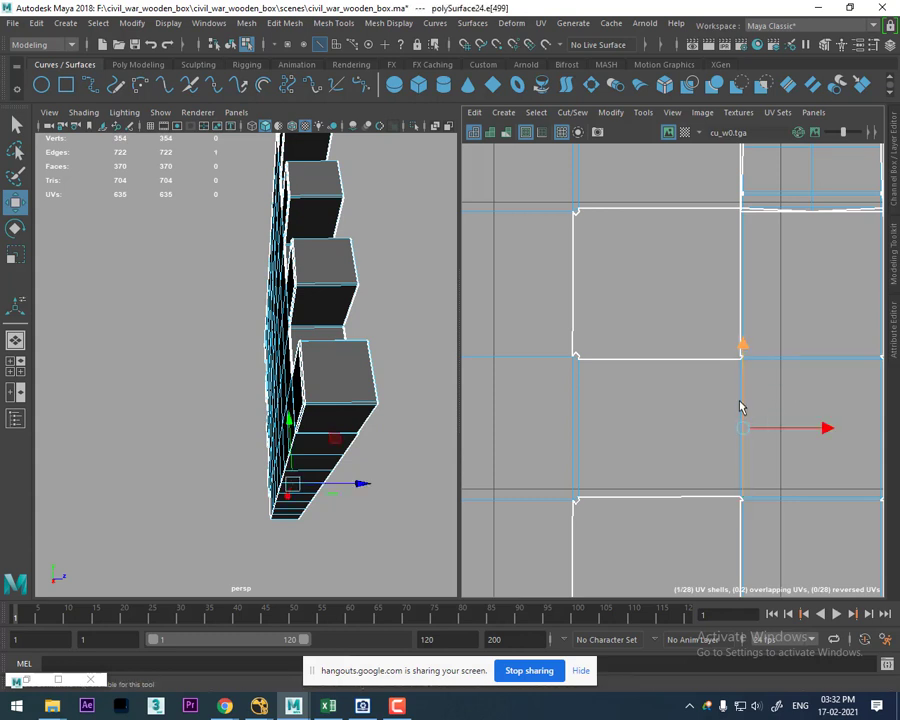
right_click_drag(742, 424, 552, 458, "shift")
scroll(760, 430, "down", 3)
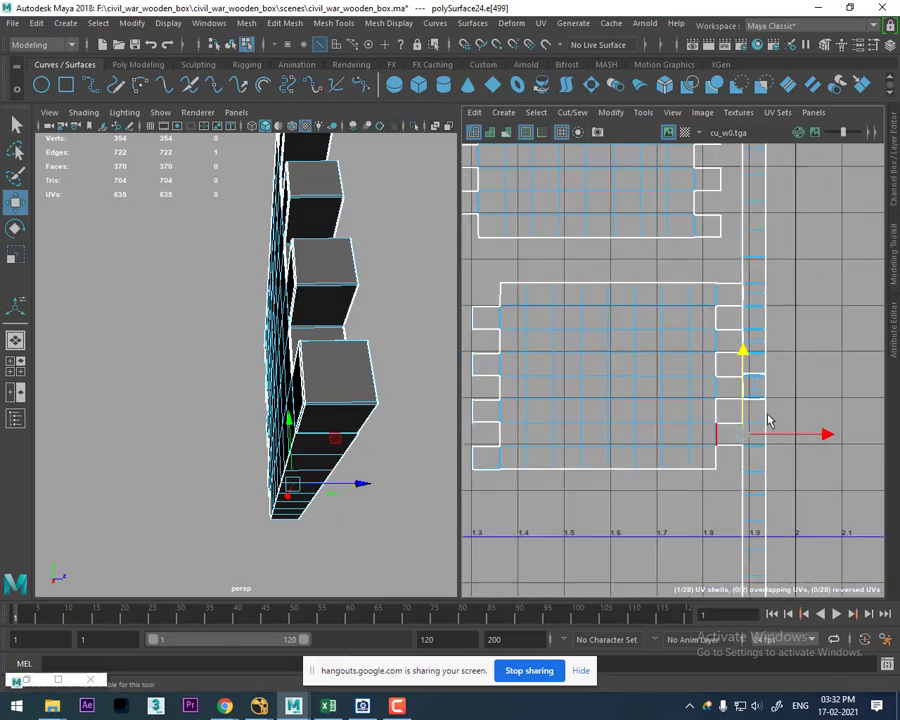
Step: Select the lower shell and strip and inspect their corners up close
left_click(745, 240)
right_click_drag(729, 267, 793, 335, "ctrl")
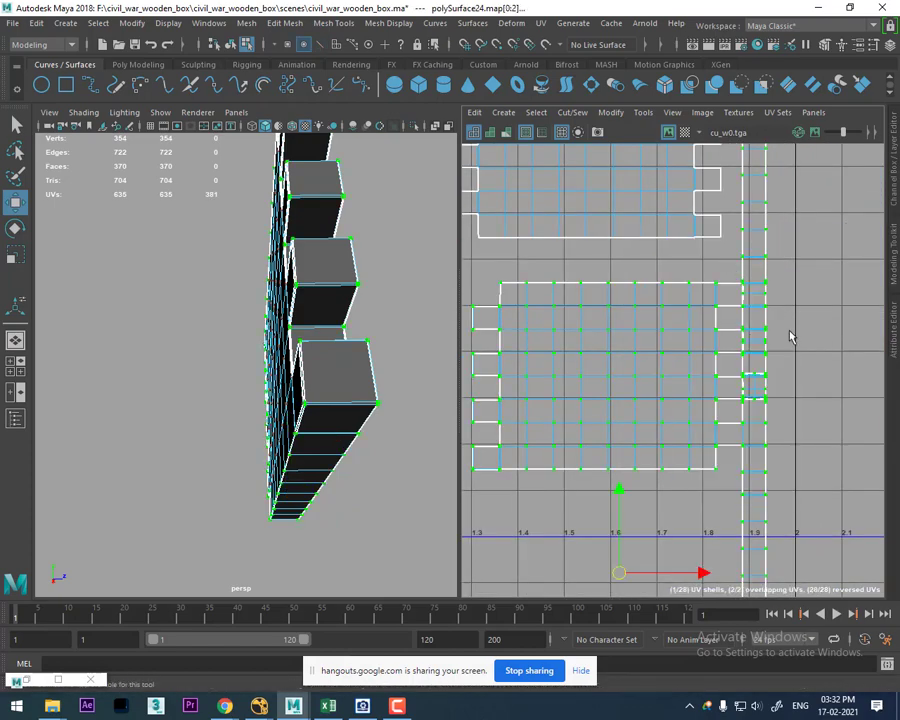
scroll(729, 405, "down", 2)
scroll(780, 452, "up", 1)
scroll(820, 432, "up", 2)
scroll(786, 316, "up", 2)
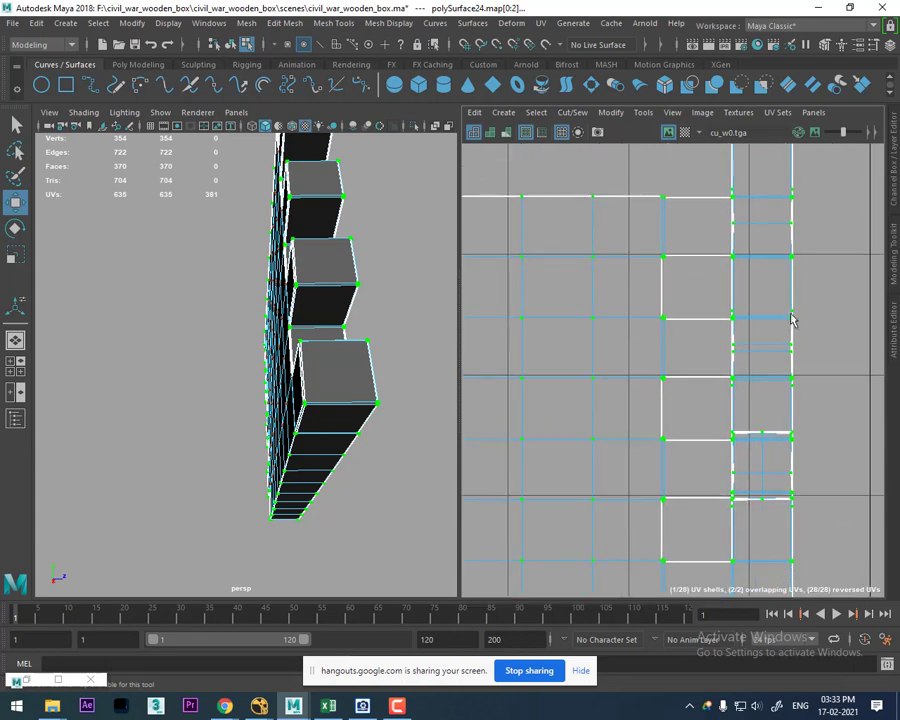
scroll(724, 386, "up", 1)
scroll(812, 402, "up", 2)
middle_click_drag(776, 338, 784, 458, "alt")
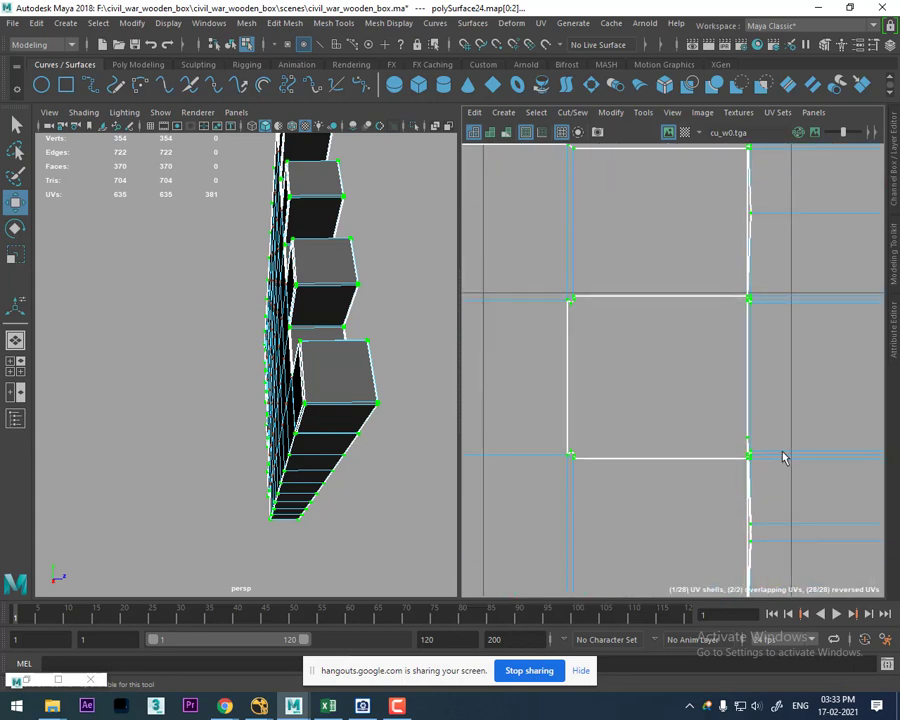
scroll(745, 414, "down", 2)
scroll(745, 414, "up", 2)
middle_click_drag(765, 335, 811, 422, "alt")
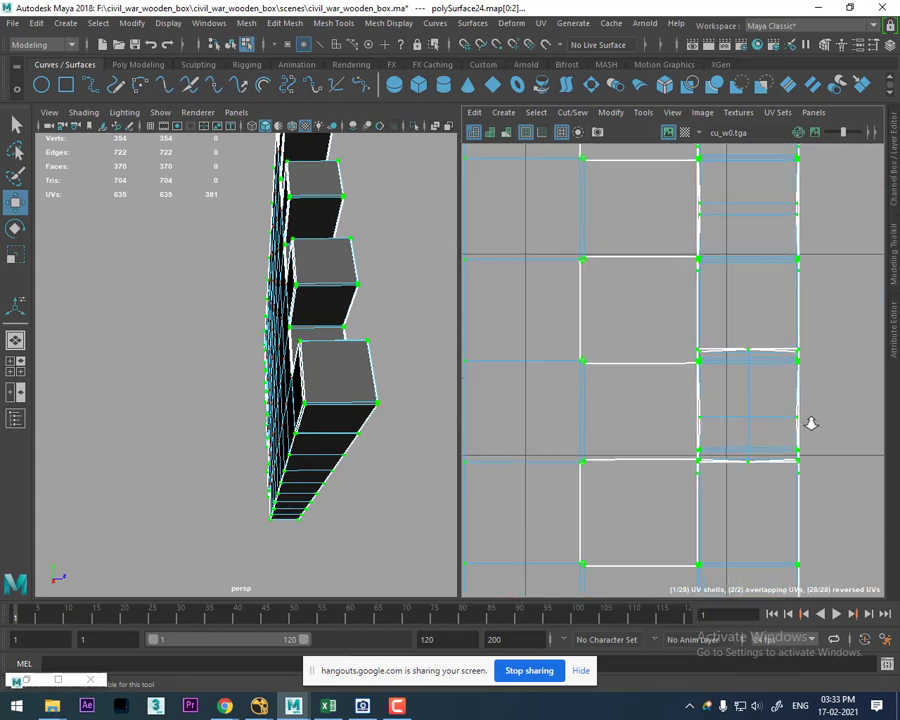
scroll(740, 280, "down", 2)
scroll(724, 340, "down", 1)
scroll(780, 495, "up", 2)
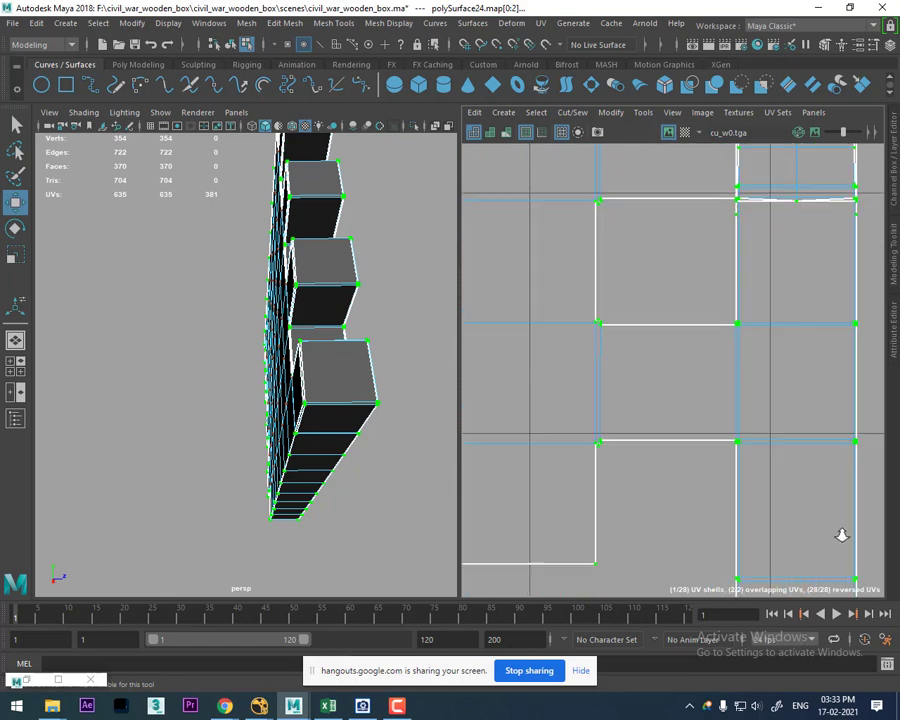
scroll(820, 490, "up", 2)
Step: Split the UVs along the next vertical edge, separating the strip from the panel
right_click(760, 352)
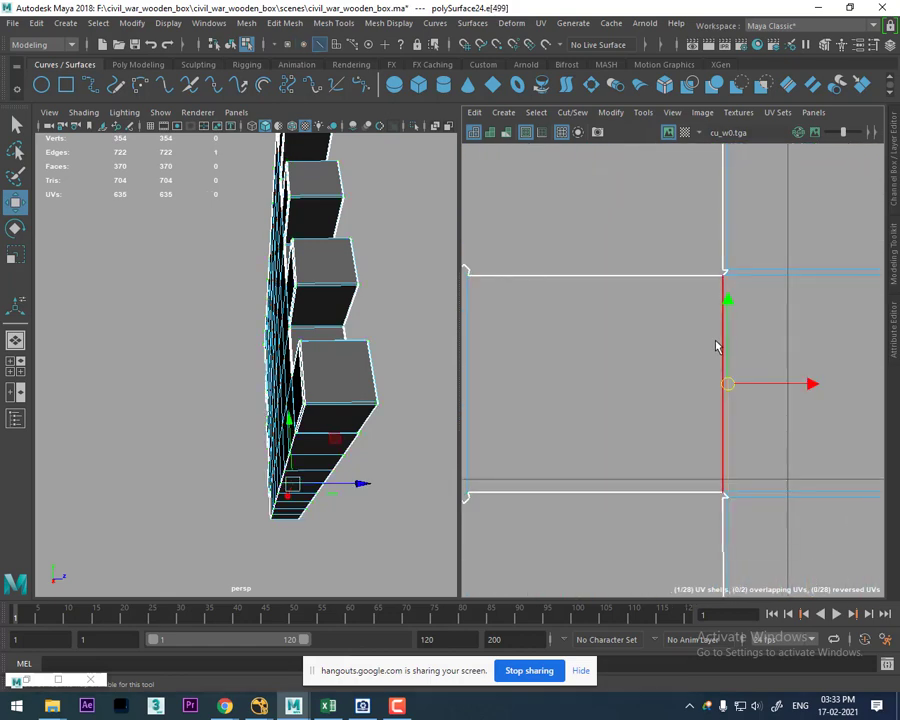
scroll(715, 346, "up", 3)
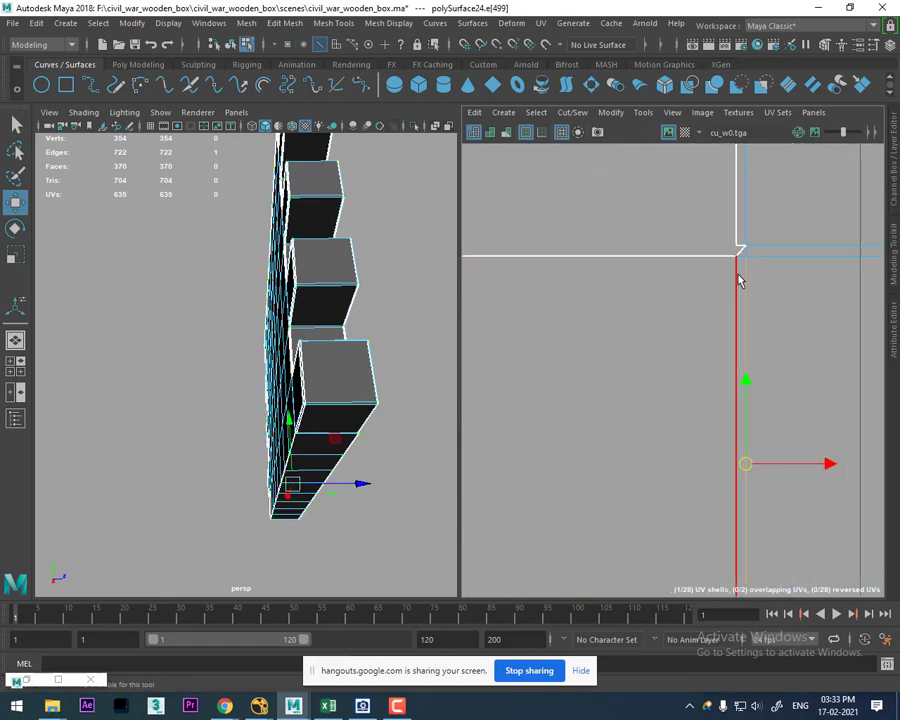
right_click_drag(772, 260, 826, 262, "shift")
right_click_drag(487, 430, 487, 430, "shift")
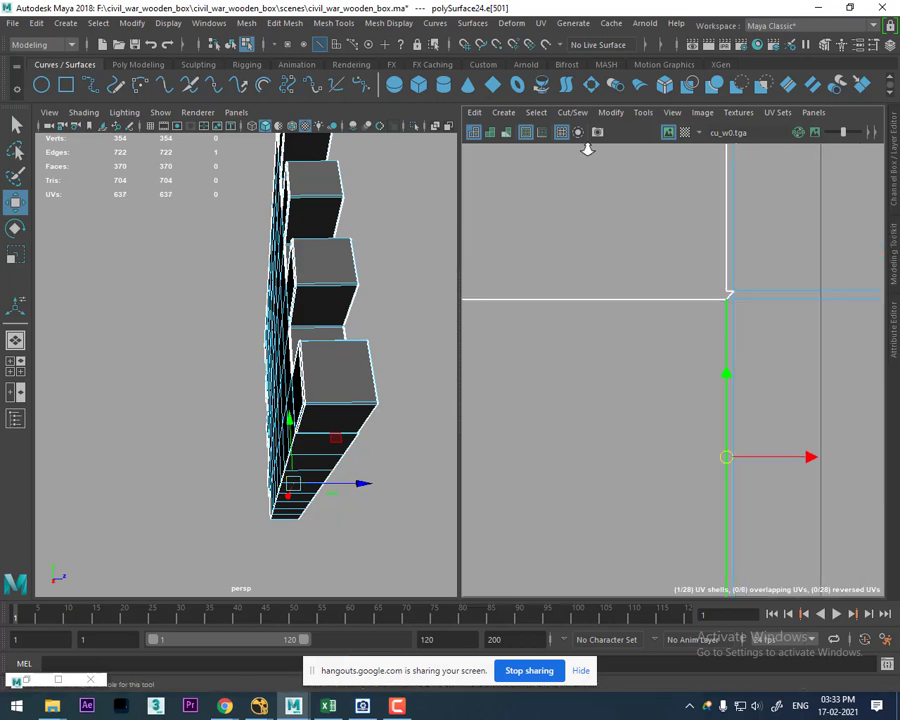
scroll(690, 398, "down", 3)
scroll(690, 398, "down", 3)
right_click(690, 398)
Step: Select the UVs along the strip and grow the selection to its whole UV shell
left_click(751, 398)
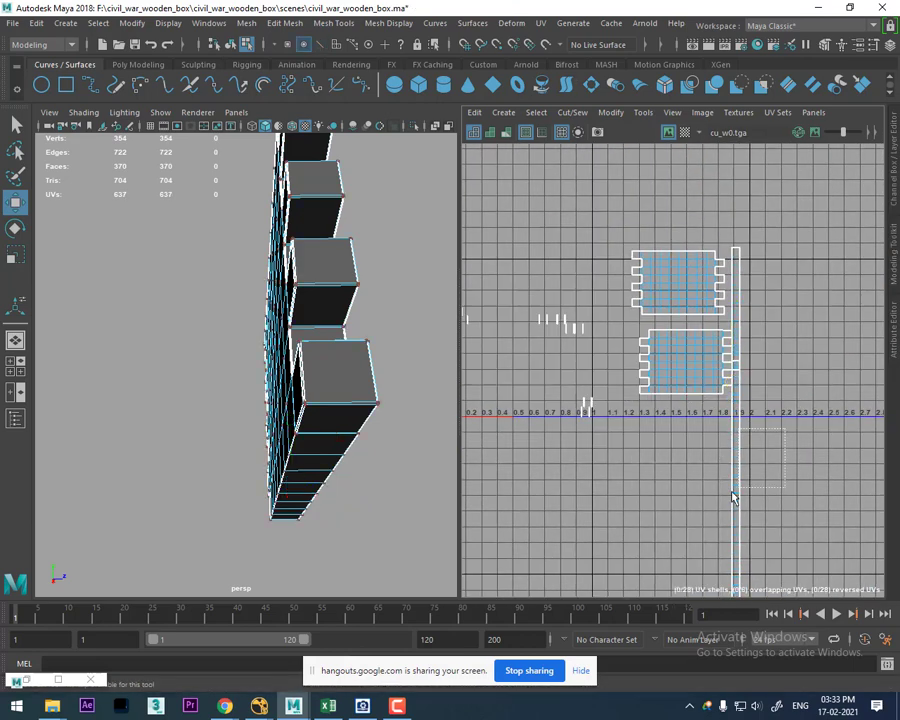
left_click_drag(745, 375, 717, 490)
right_click_drag(717, 490, 734, 490, "shift")
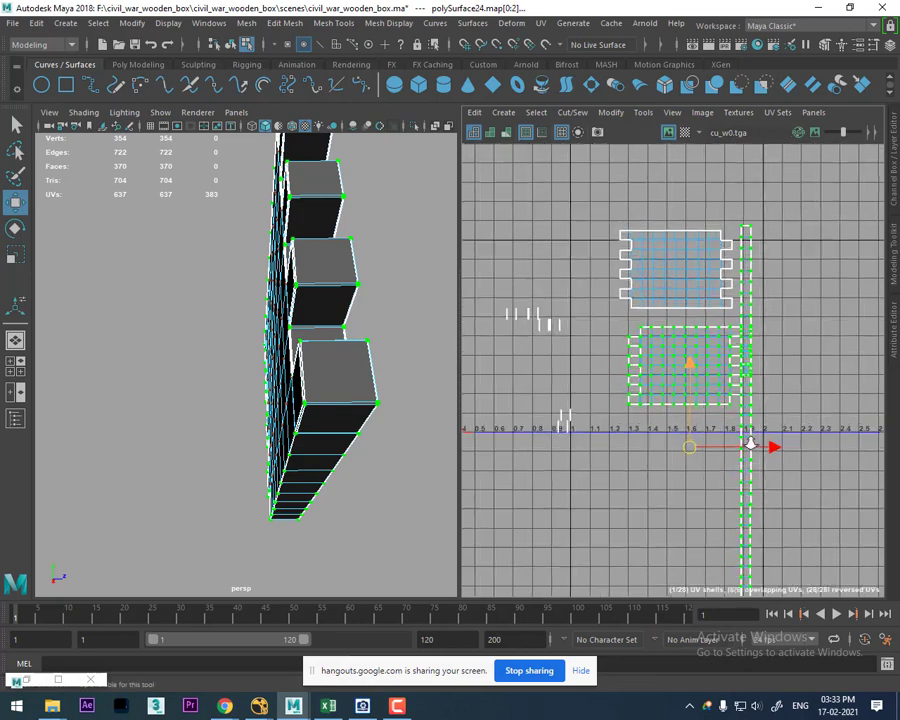
scroll(749, 440, "up", 5)
scroll(790, 392, "up", 3)
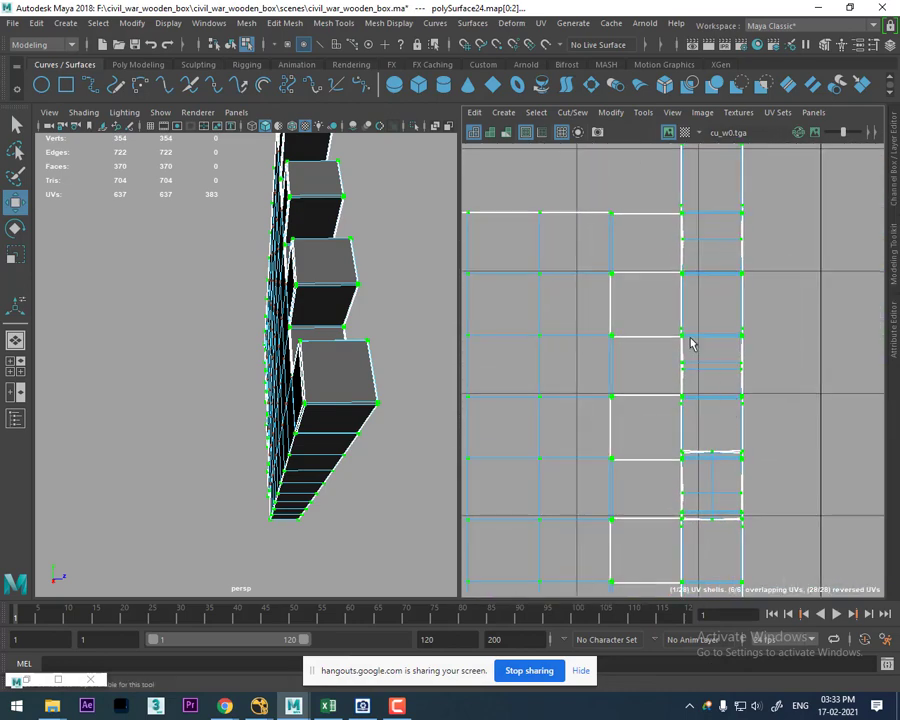
scroll(700, 370, "up", 3)
scroll(700, 400, "up", 5)
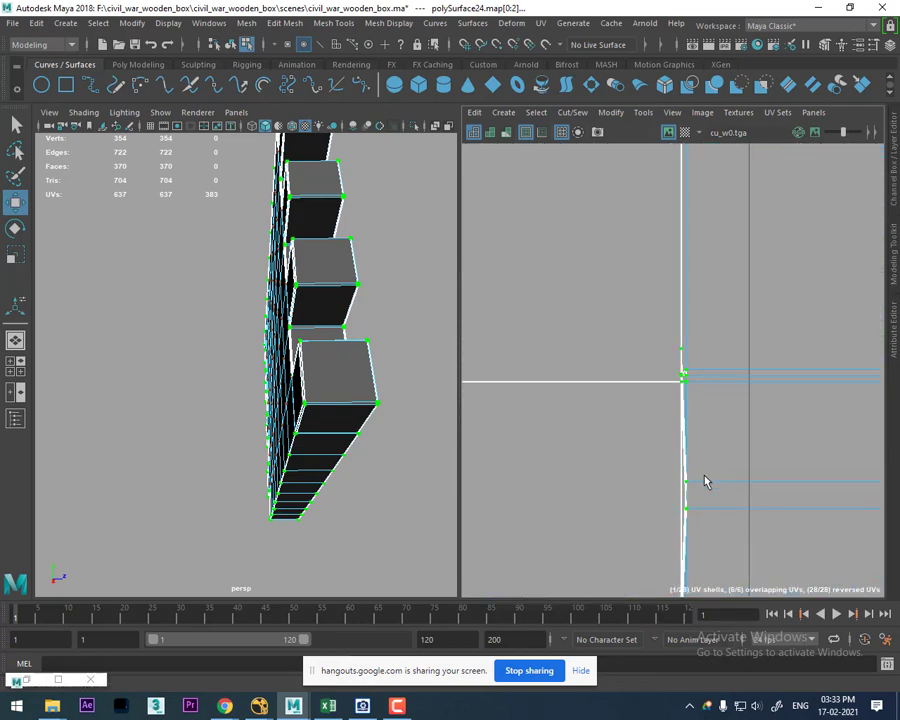
middle_click_drag(705, 482, 697, 390, "alt")
scroll(699, 470, "down", 3)
scroll(731, 303, "down", 2)
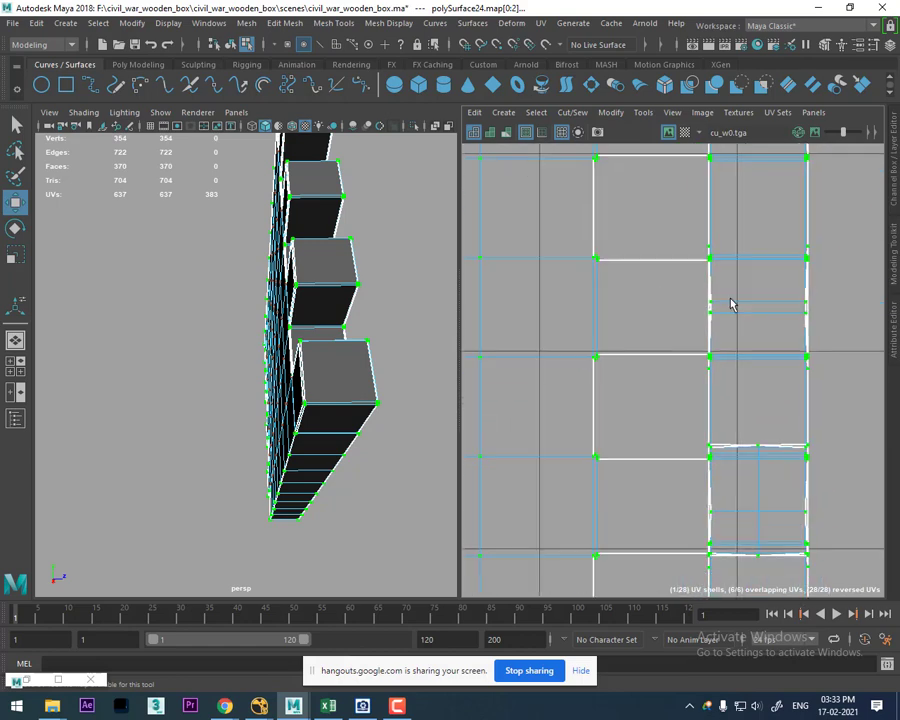
Step: Orbit around the box, switch to edge mode and select an edge on the wall
left_click_drag(392, 356, 349, 290, "alt")
scroll(335, 315, "up", 2)
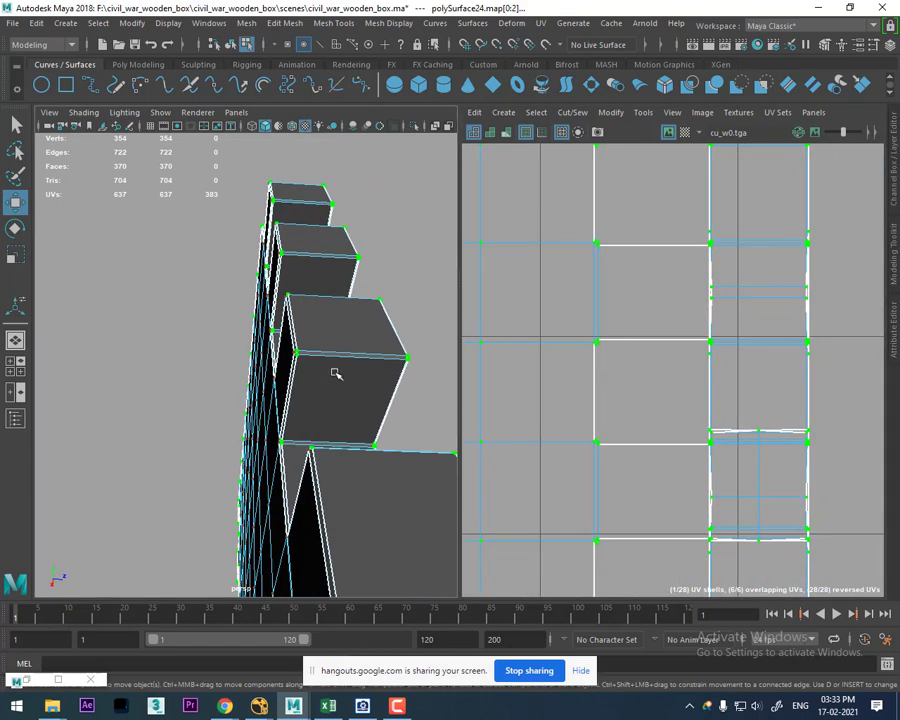
scroll(334, 372, "up", 2)
scroll(330, 400, "up", 2)
right_click_drag(327, 410, 339, 262)
left_click(327, 440)
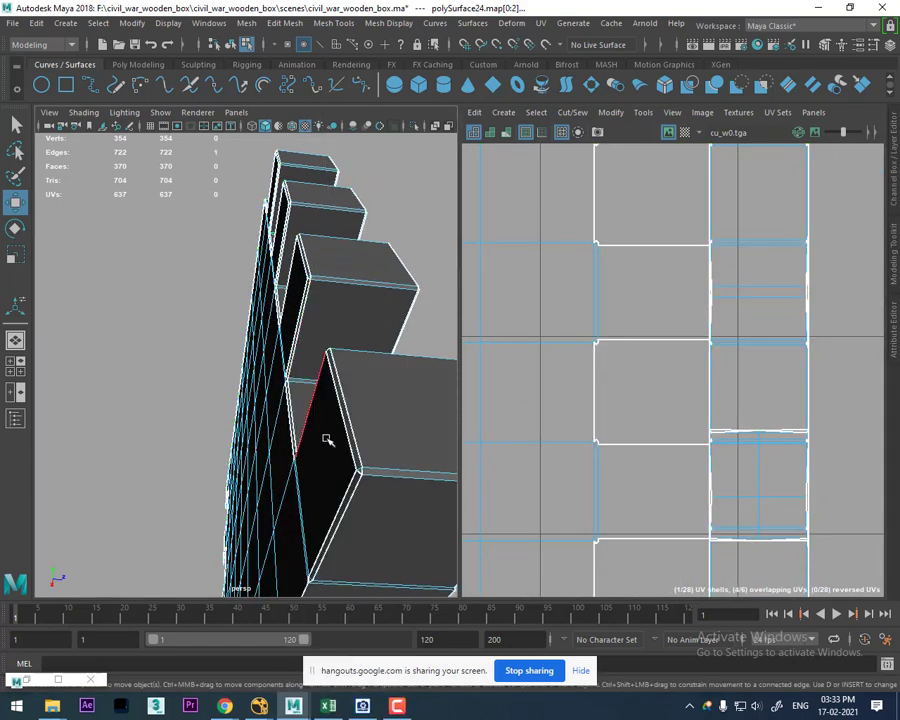
Step: Orbit and zoom around the box to inspect the extruded blocks and the dark wall
scroll(348, 410, "down", 3)
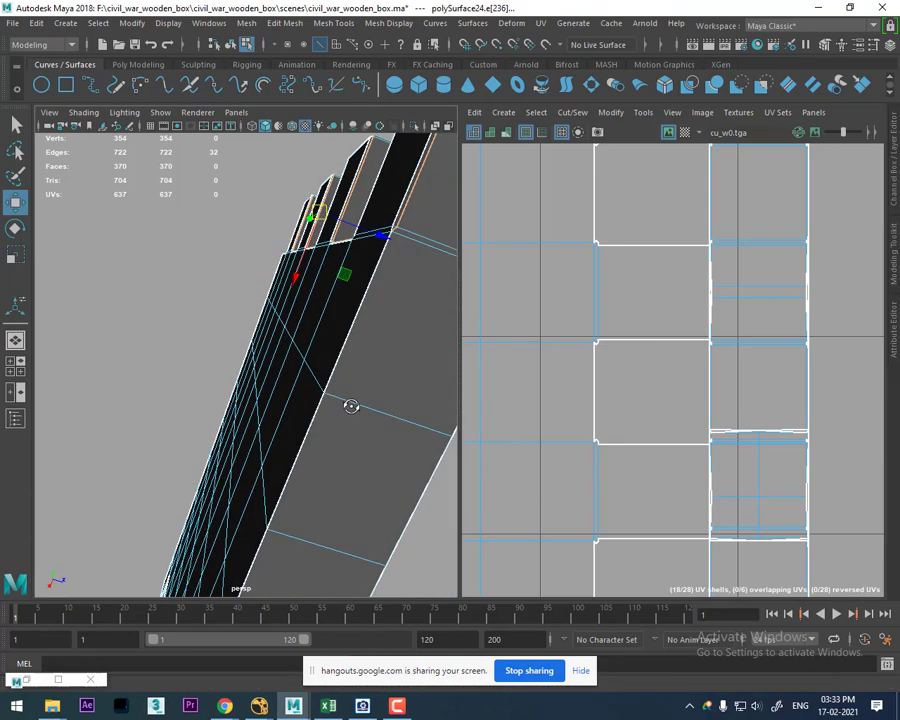
mouse_move(346, 406)
left_mouse_down("alt")
mouse_move(322, 438)
mouse_move(232, 500)
mouse_move(277, 494)
mouse_move(237, 462)
mouse_move(291, 468)
mouse_move(338, 445)
left_mouse_up("alt")
scroll(338, 445, "up", 3)
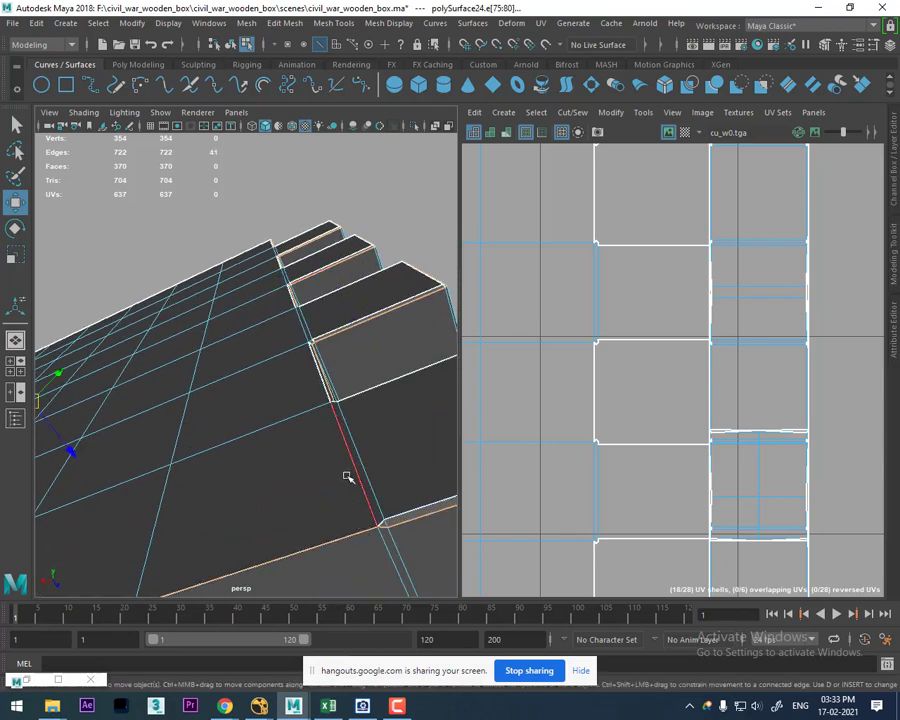
mouse_move(346, 478)
left_mouse_down("alt")
mouse_move(331, 493)
mouse_move(319, 468)
mouse_move(291, 539)
mouse_move(255, 466)
left_mouse_up("alt")
scroll(249, 461, "up", 3)
middle_click_drag(243, 456, 263, 429, "alt")
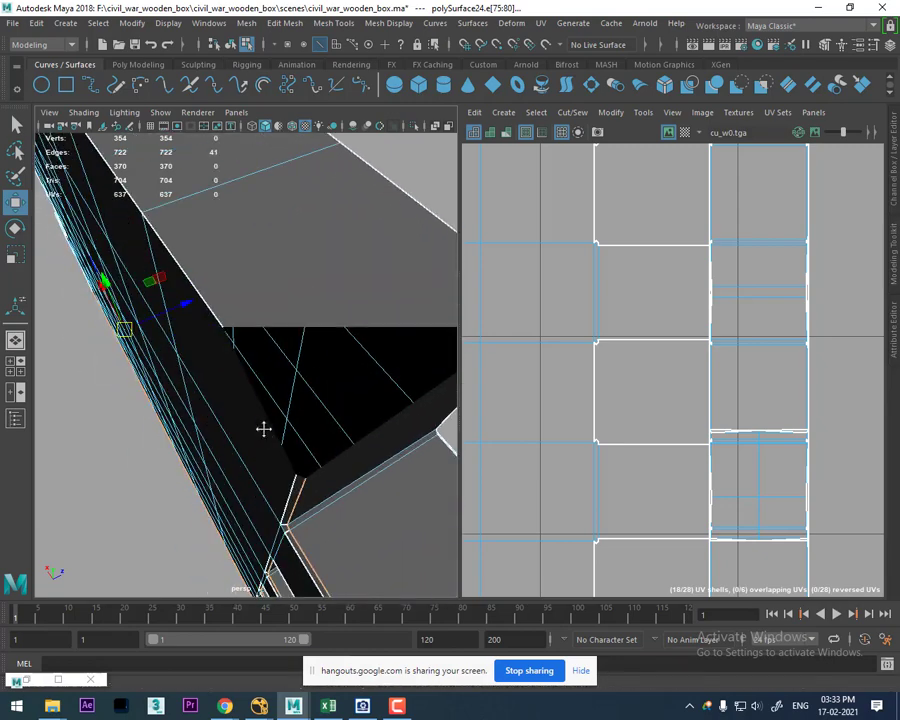
scroll(263, 429, "down", 3)
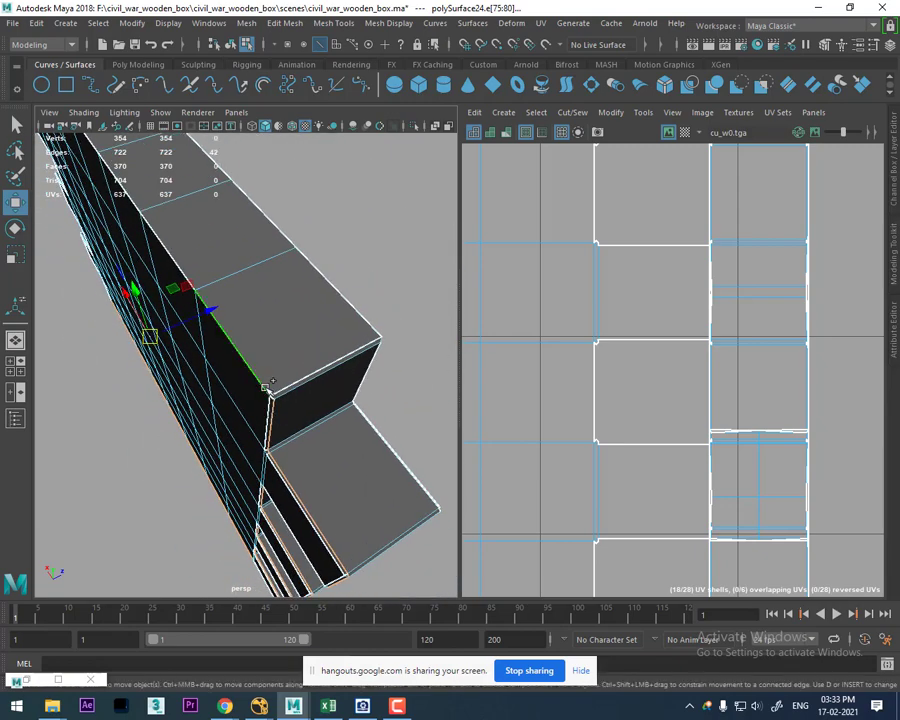
mouse_move(383, 347)
left_mouse_down("alt")
mouse_move(236, 350)
mouse_move(178, 310)
mouse_move(216, 328)
mouse_move(239, 315)
mouse_move(226, 340)
mouse_move(231, 295)
mouse_move(269, 357)
mouse_move(283, 295)
mouse_move(252, 304)
mouse_move(338, 424)
mouse_move(315, 400)
left_mouse_up("alt")
scroll(226, 355, "up", 3)
scroll(226, 340, "down", 3)
scroll(214, 326, "up", 3)
scroll(227, 347, "down", 3)
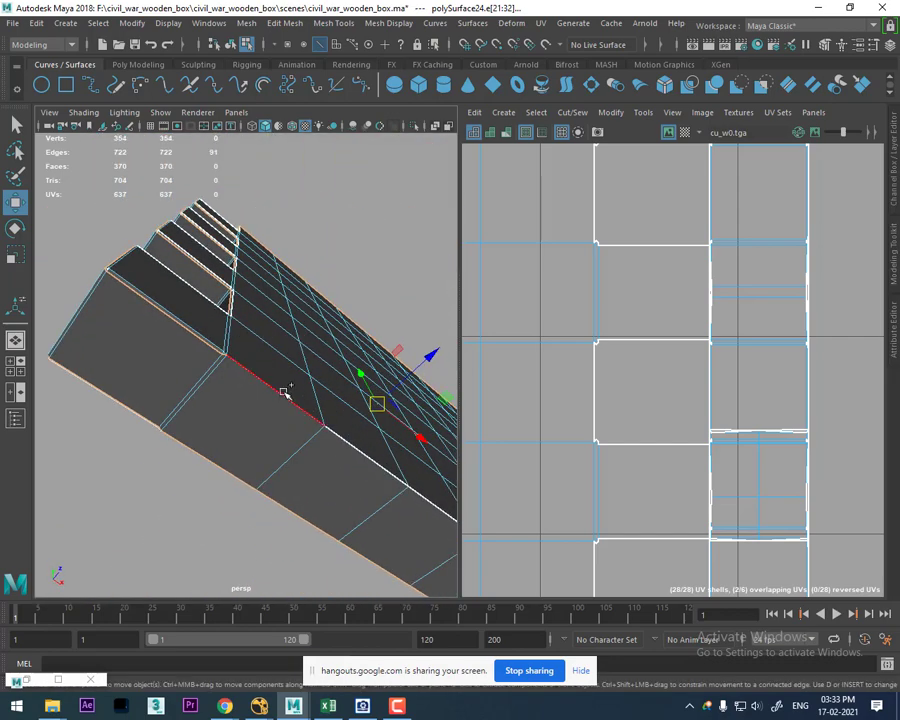
scroll(730, 430, "down", 5)
scroll(790, 380, "down", 3)
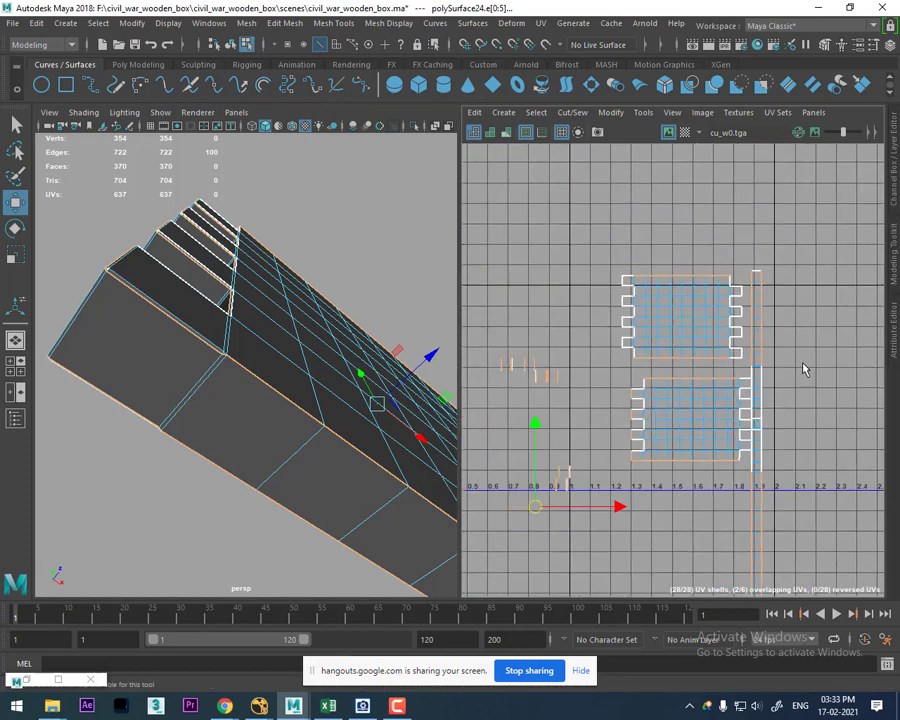
right_click_drag(772, 356, 810, 360, "shift")
right_click_drag(240, 515, 528, 447, "shift")
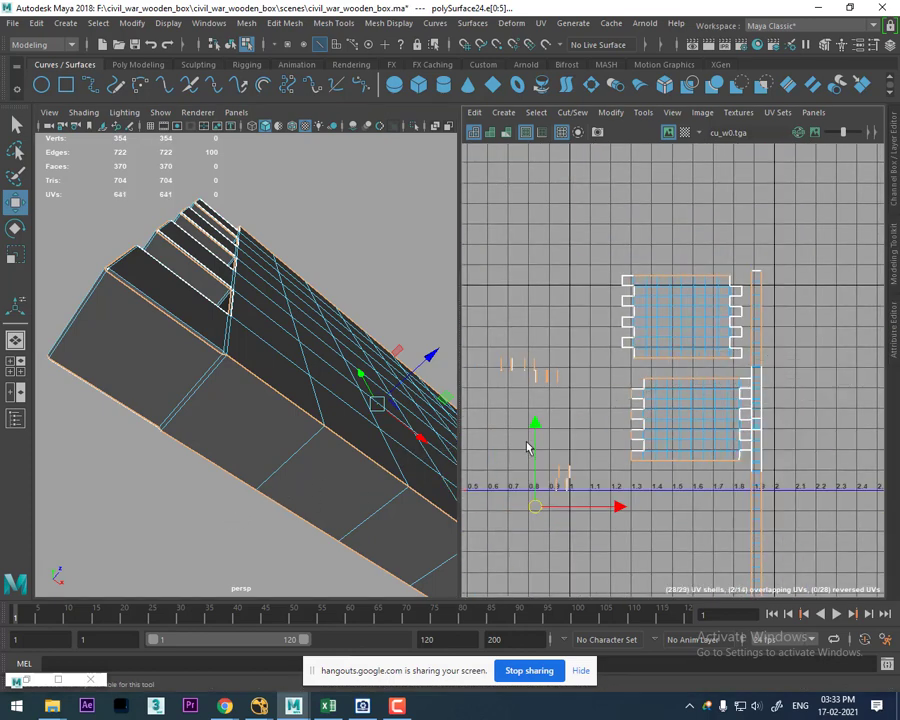
right_click(676, 399)
left_click(722, 399)
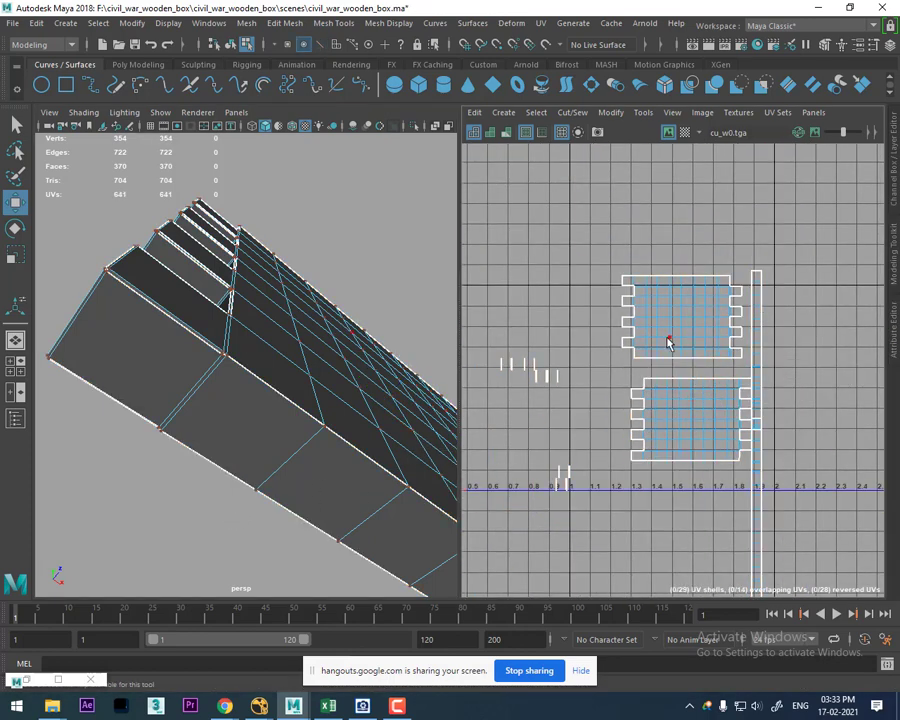
left_click_drag(669, 342, 690, 443)
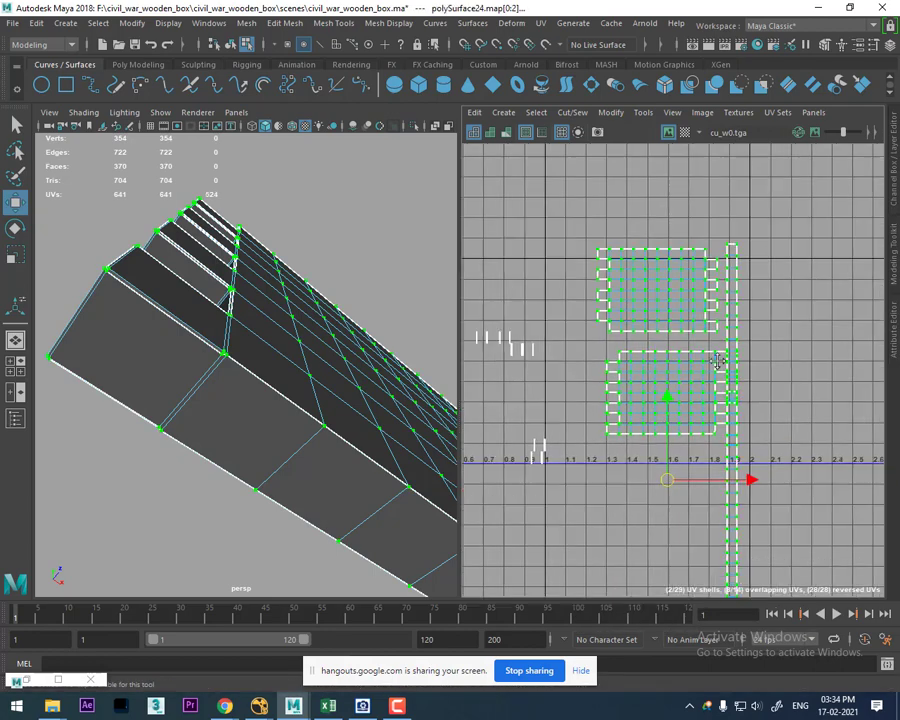
scroll(728, 461, "up", 2)
left_click_drag(665, 457, 685, 458)
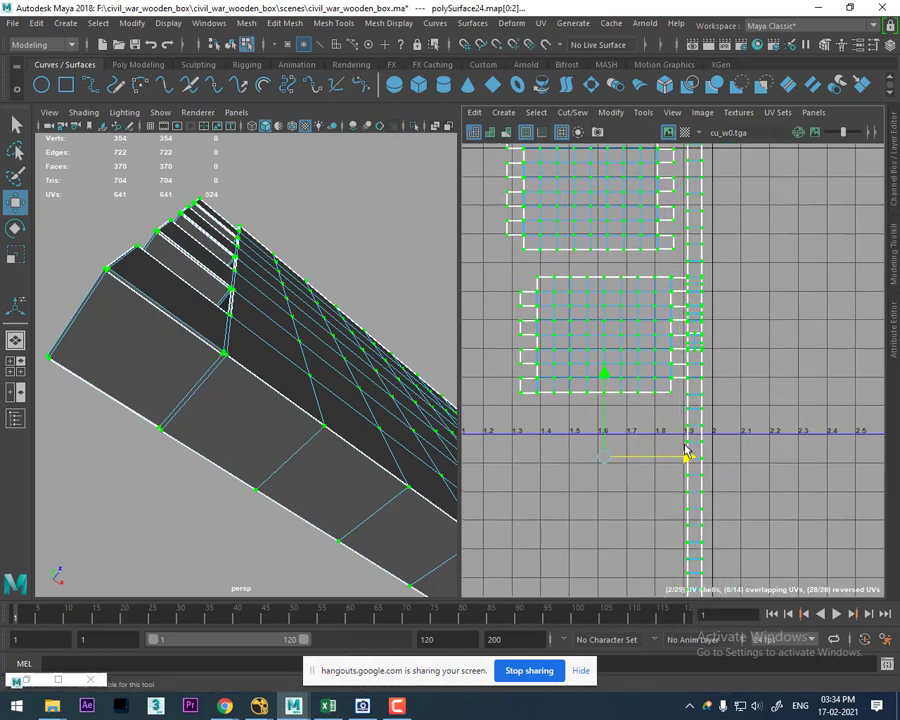
left_click_drag(301, 402, 292, 441, "alt")
scroll(770, 400, "up", 3)
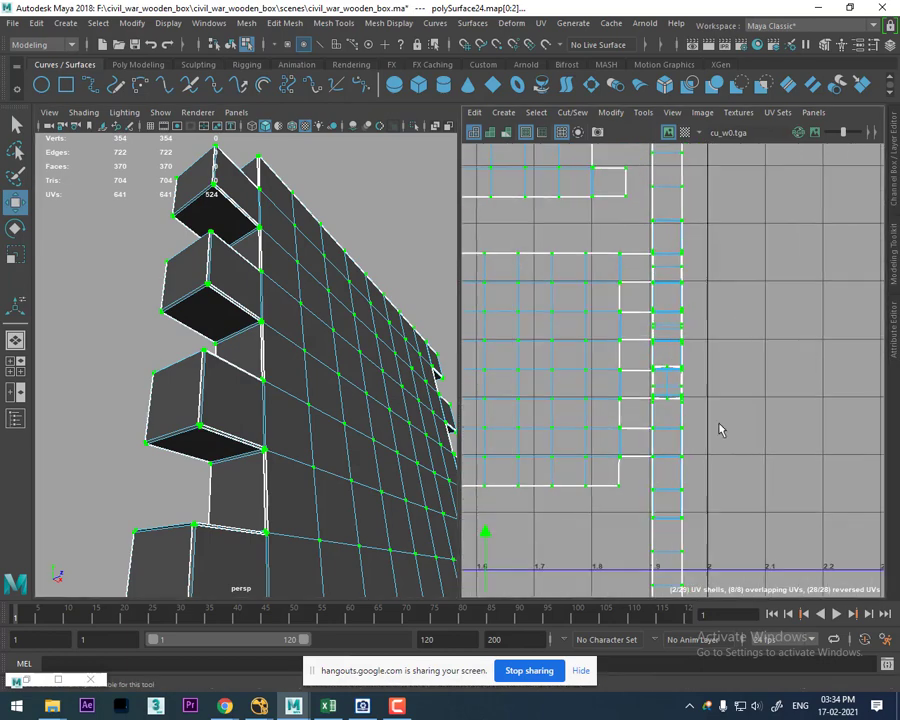
scroll(712, 404, "up", 2)
scroll(740, 390, "up", 2)
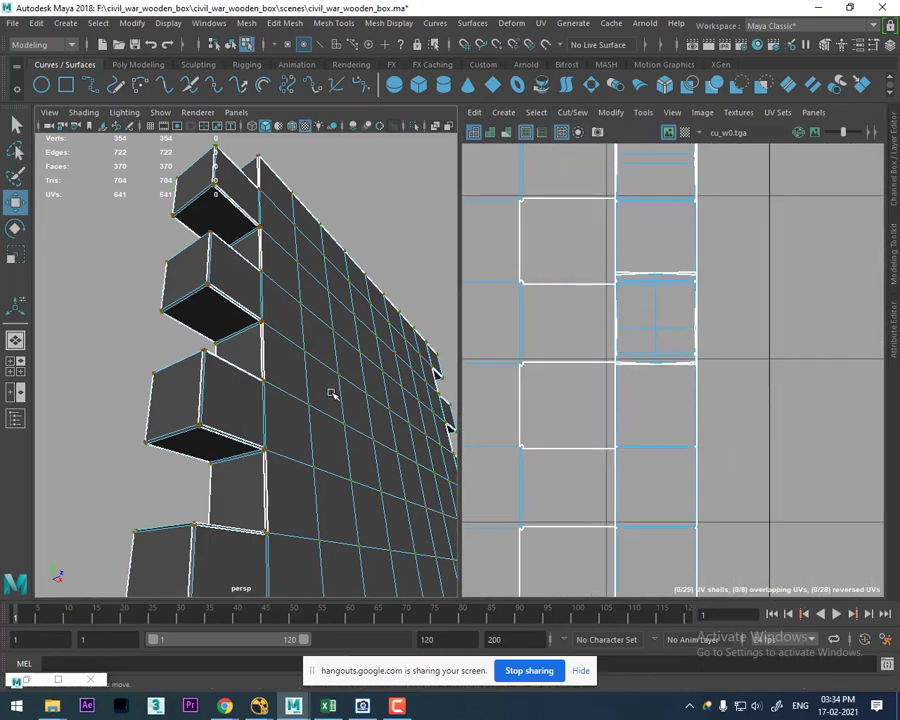
mouse_move(333, 392)
left_mouse_down("alt")
mouse_move(283, 392)
mouse_move(291, 388)
mouse_move(273, 441)
mouse_move(281, 360)
mouse_move(277, 378)
mouse_move(256, 363)
mouse_move(255, 316)
mouse_move(267, 406)
left_mouse_up("alt")
scroll(287, 400, "up", 5)
middle_click_drag(287, 400, 293, 371, "alt")
scroll(293, 371, "down", 3)
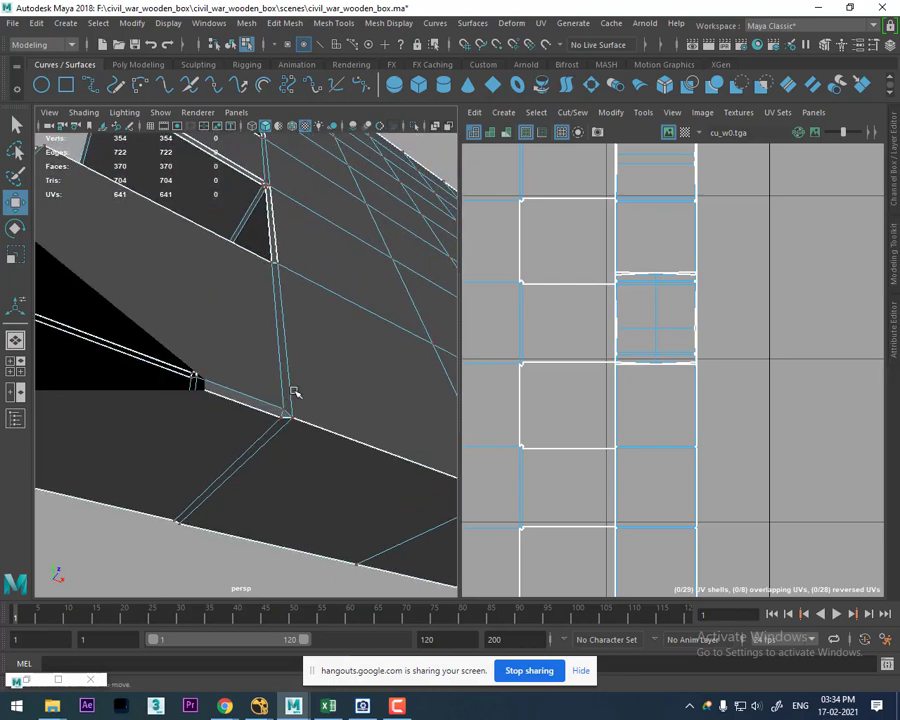
mouse_move(300, 425)
left_mouse_down("alt")
mouse_move(289, 418)
mouse_move(325, 404)
mouse_move(430, 392)
mouse_move(431, 400)
left_mouse_up("alt")
scroll(740, 350, "up", 2)
scroll(726, 380, "up", 2)
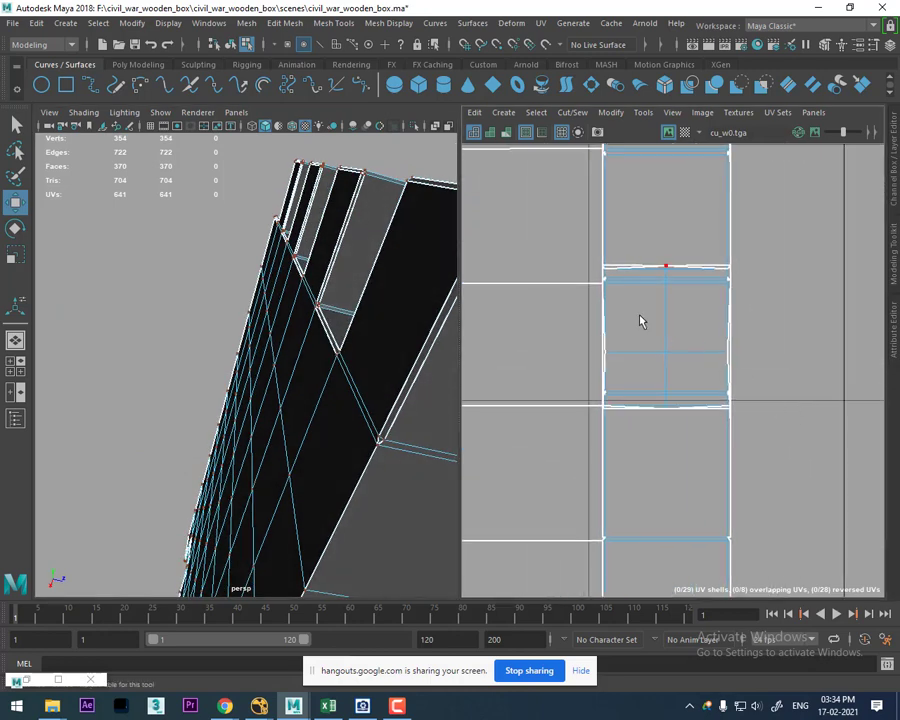
Step: Cut three runs of seam edges on the strip so the notched board separates
mouse_move(638, 314)
right_mouse_down()
mouse_move(683, 318)
mouse_move(638, 278)
right_mouse_up()
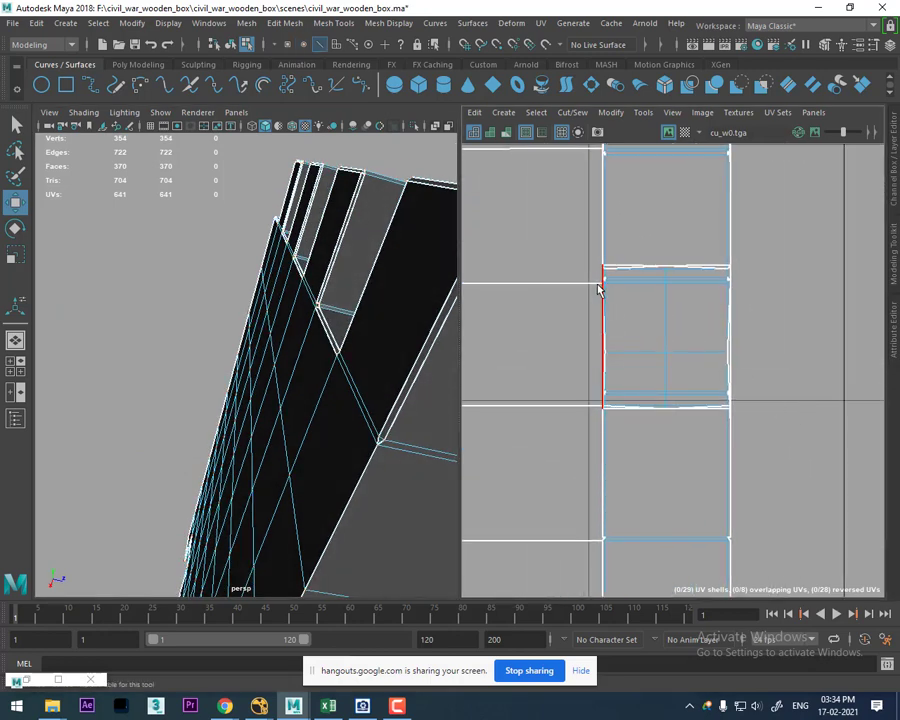
scroll(605, 295, "down", 2)
scroll(580, 270, "down", 1)
left_click_drag(573, 250, 605, 381)
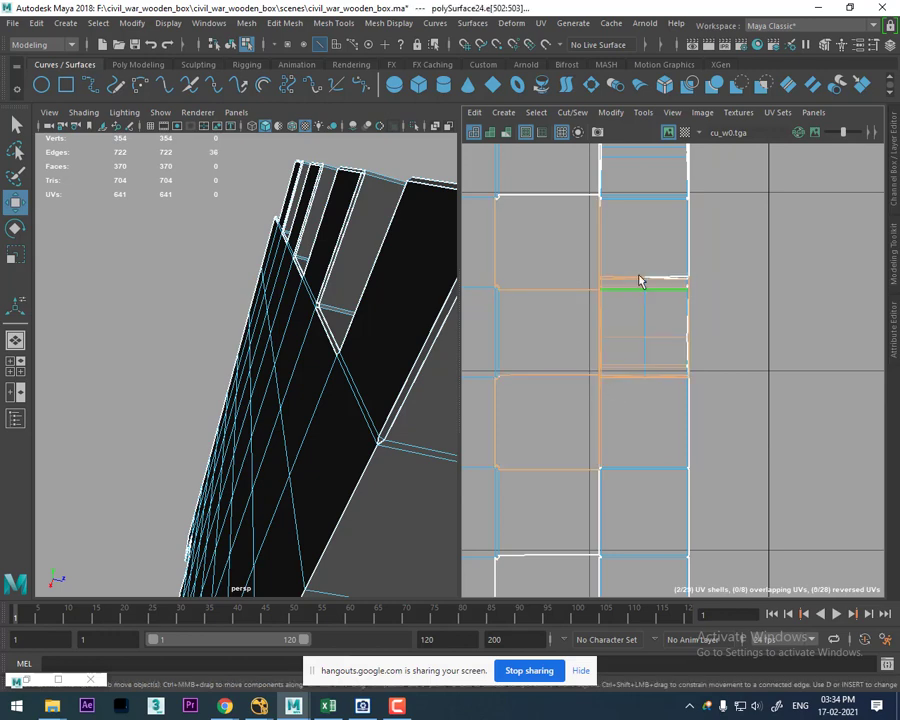
right_click_drag(642, 254, 612, 275, "shift")
scroll(645, 424, "down", 2)
middle_click_drag(615, 420, 612, 362, "alt")
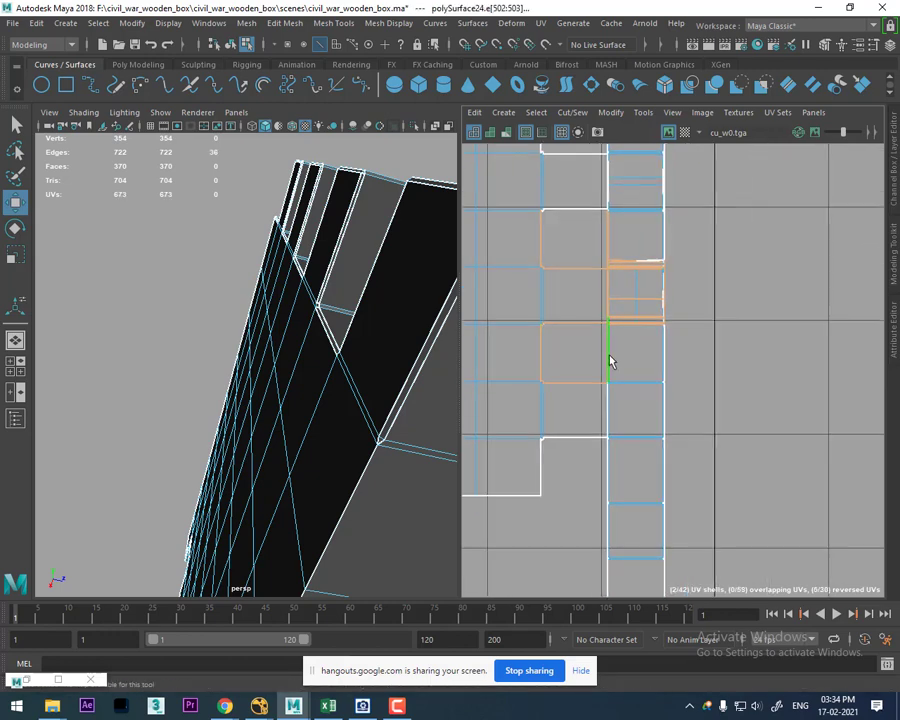
left_click_drag(595, 368, 622, 452)
right_click_drag(646, 352, 582, 366, "shift")
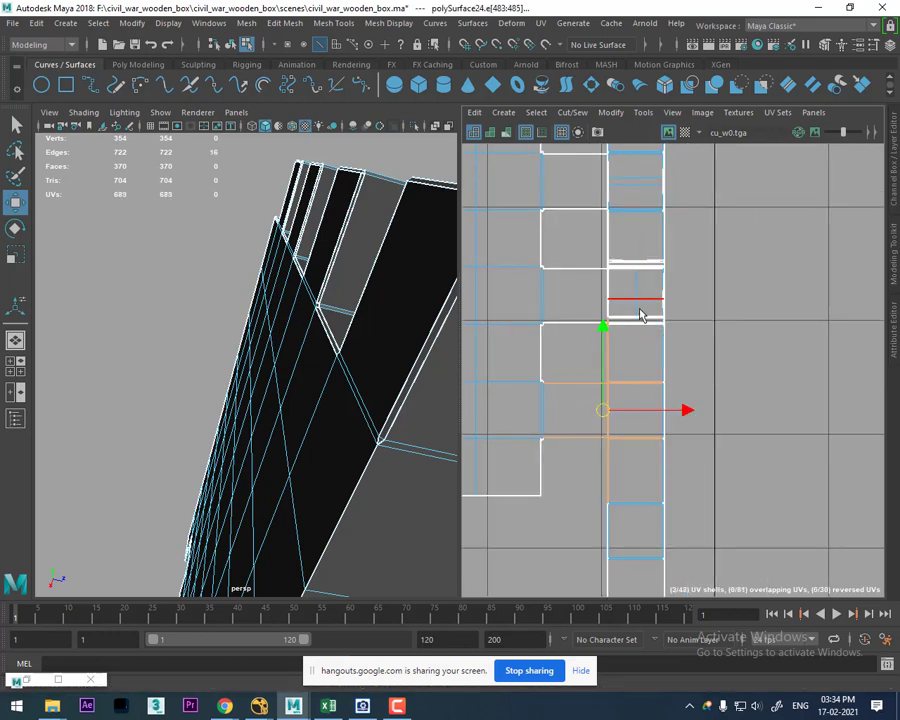
middle_click_drag(640, 310, 625, 340, "alt")
left_click_drag(648, 410, 642, 282)
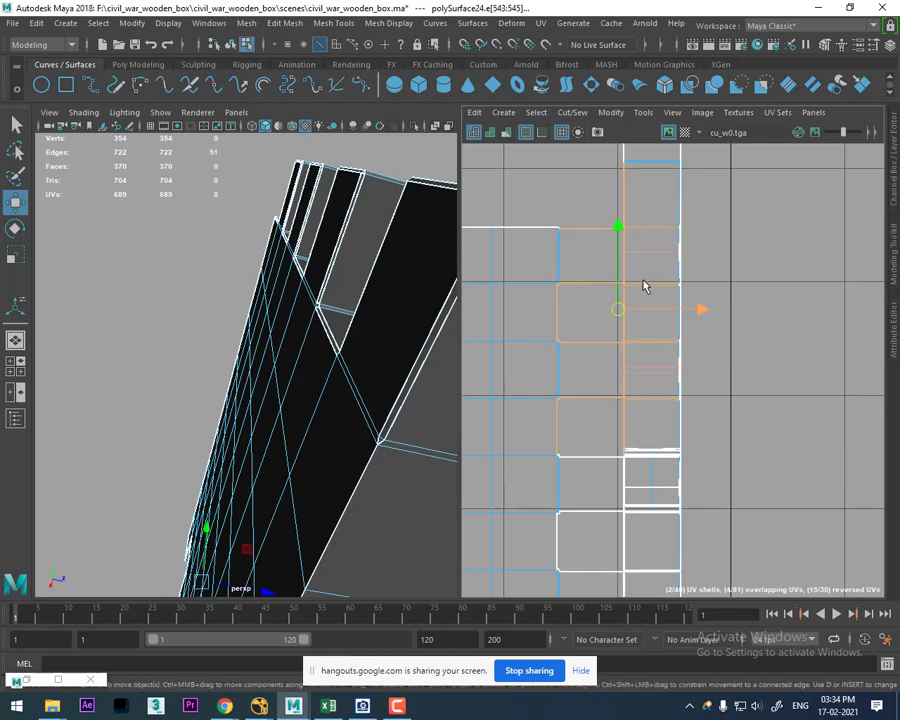
right_click_drag(642, 282, 600, 292, "shift")
Step: Select the lower notched board's whole UV shell and slide it to the left
mouse_move(646, 366)
middle_mouse_down("alt")
mouse_move(595, 271)
mouse_move(658, 222)
middle_mouse_up("alt")
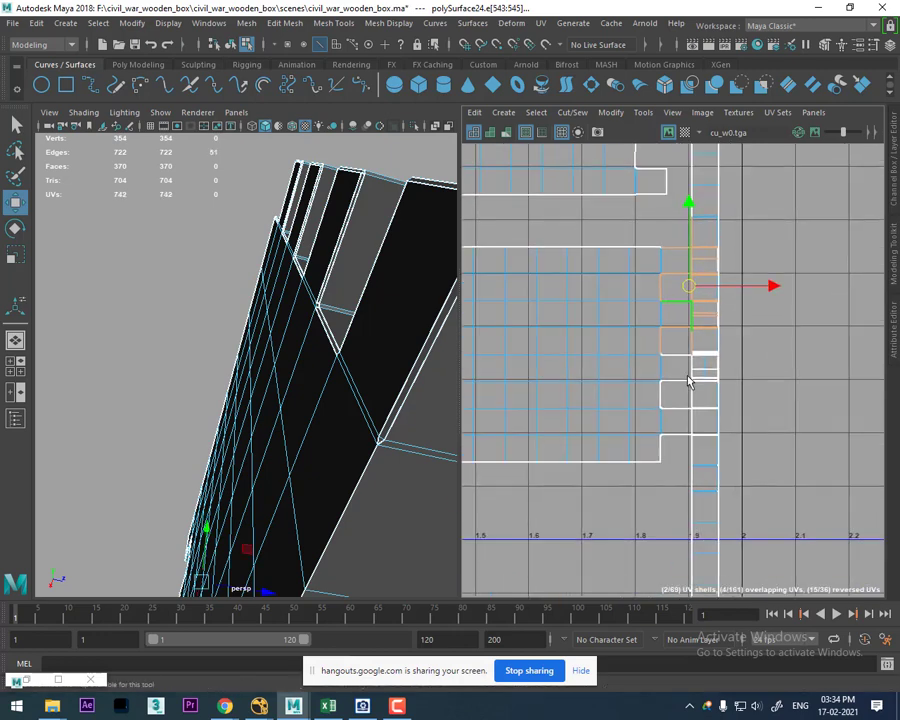
right_click_drag(615, 354, 677, 354)
mouse_move(677, 354)
middle_mouse_down("alt")
mouse_move(617, 382)
mouse_move(607, 412)
middle_mouse_up("alt")
left_click(545, 440)
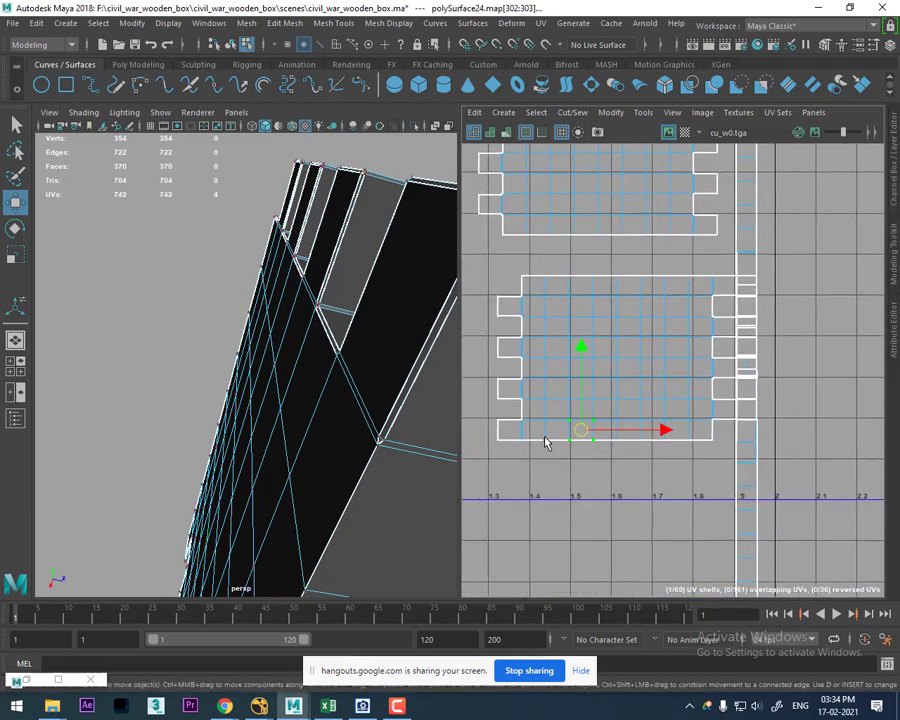
right_click_drag(545, 440, 699, 372, "ctrl")
left_click_drag(697, 365, 575, 367)
scroll(700, 294, "down", 2)
scroll(714, 364, "down", 2)
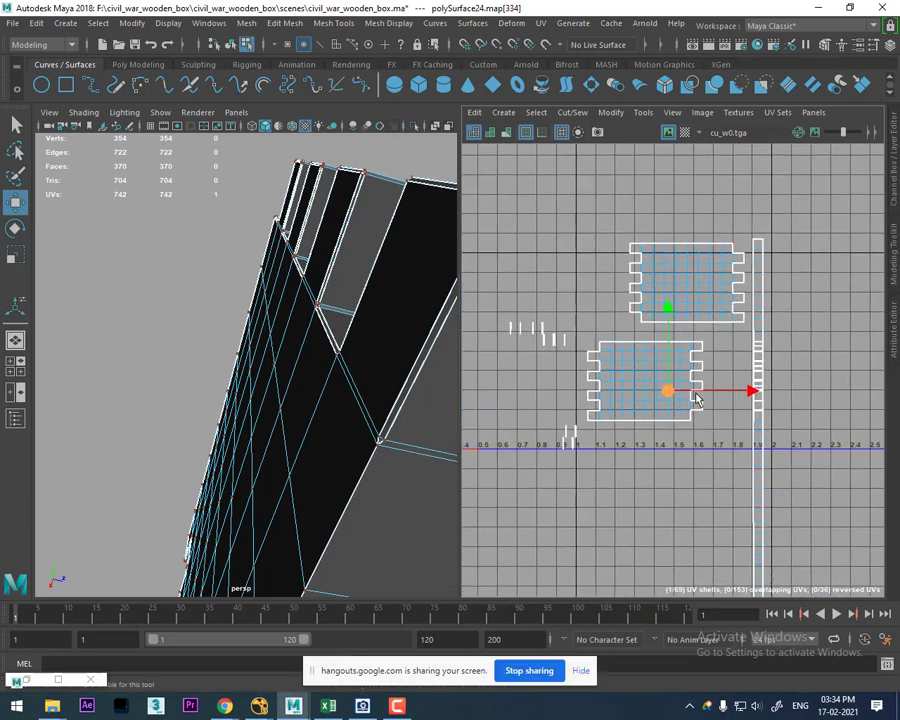
scroll(750, 342, "up", 2)
scroll(749, 380, "up", 2)
Step: Select the whole narrow strip shell and move it to the right
right_click_drag(732, 334, 735, 235)
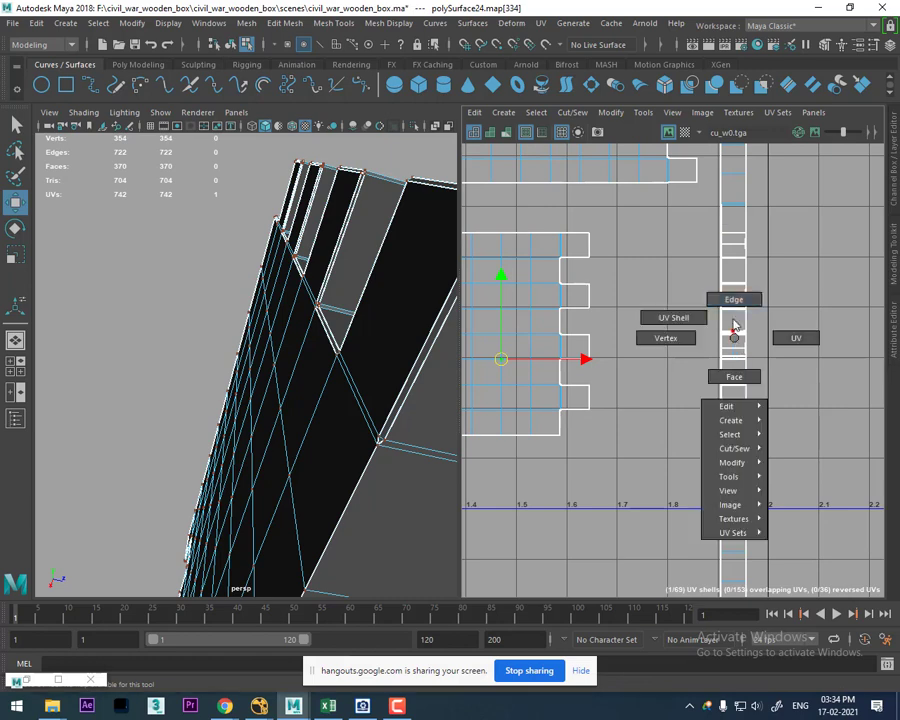
left_click(718, 366)
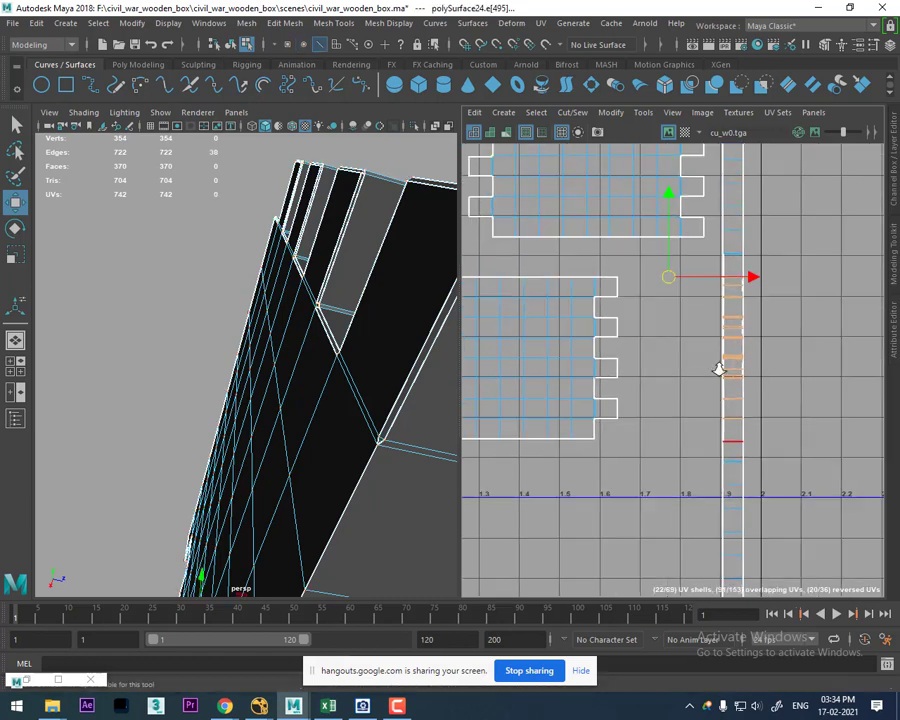
middle_click_drag(716, 366, 680, 304, "alt")
left_click_drag(758, 362, 614, 427)
right_click_drag(614, 427, 672, 442, "shift")
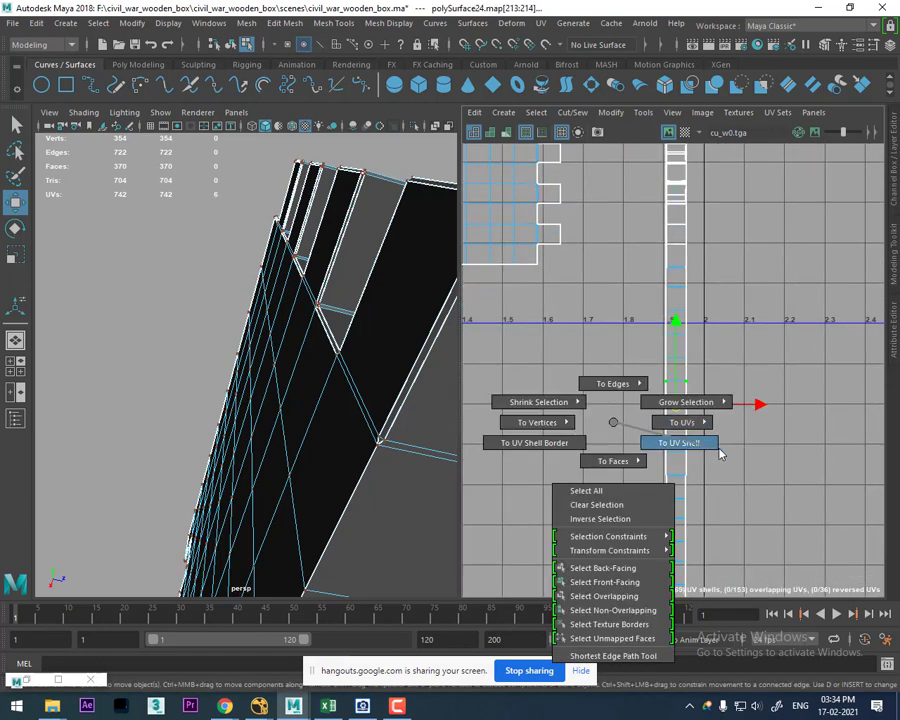
left_click_drag(757, 527, 832, 529)
Step: Move and Sew the loose end faces onto the neighbouring strips
scroll(715, 310, "up", 2)
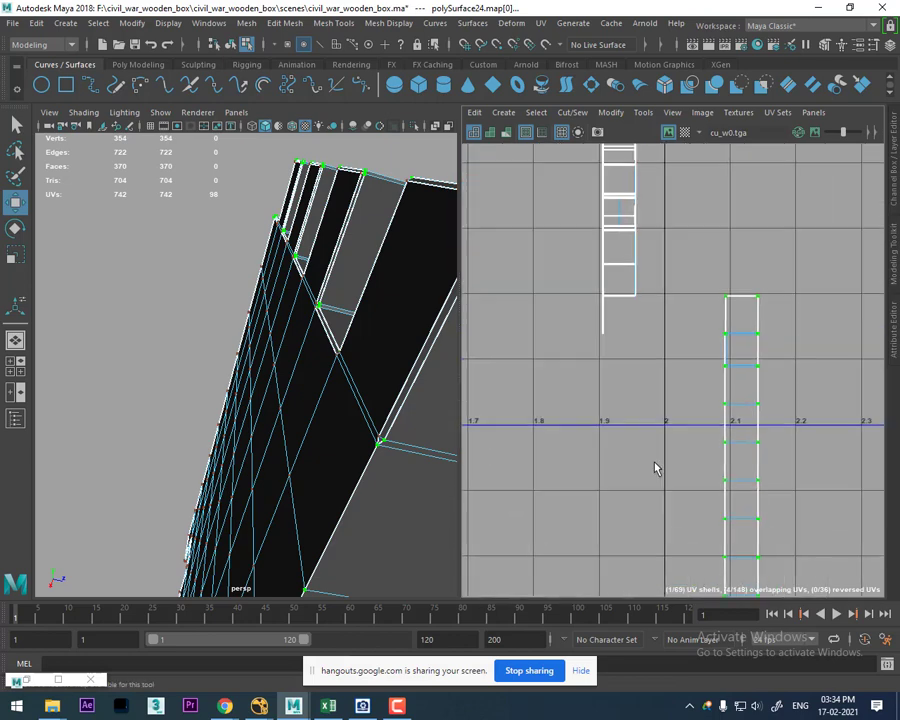
scroll(652, 466, "up", 2)
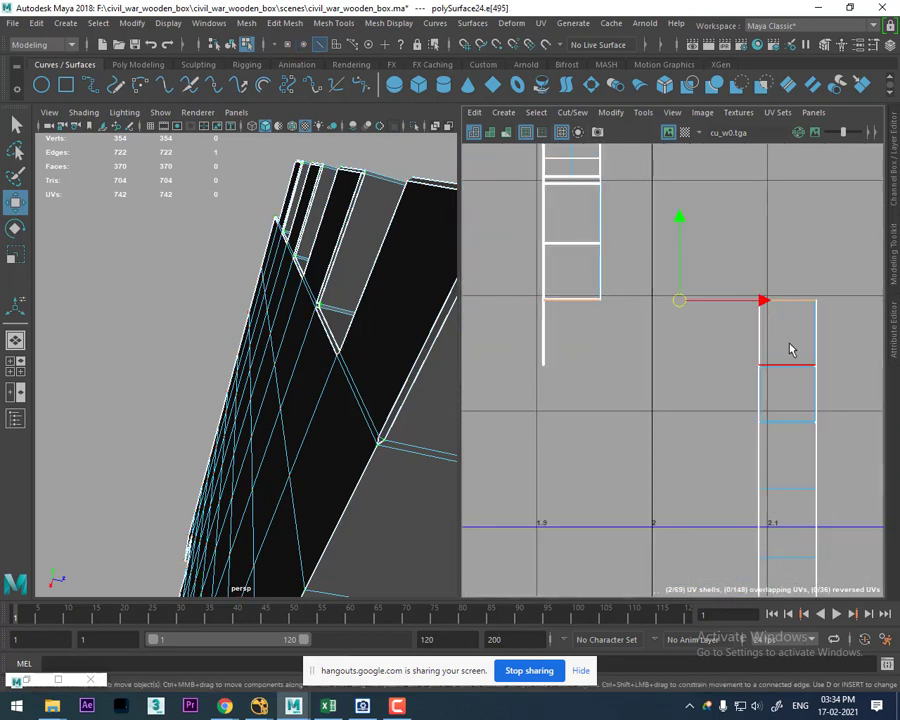
left_click(788, 302)
left_click(775, 245)
middle_click_drag(767, 195, 690, 344, "alt")
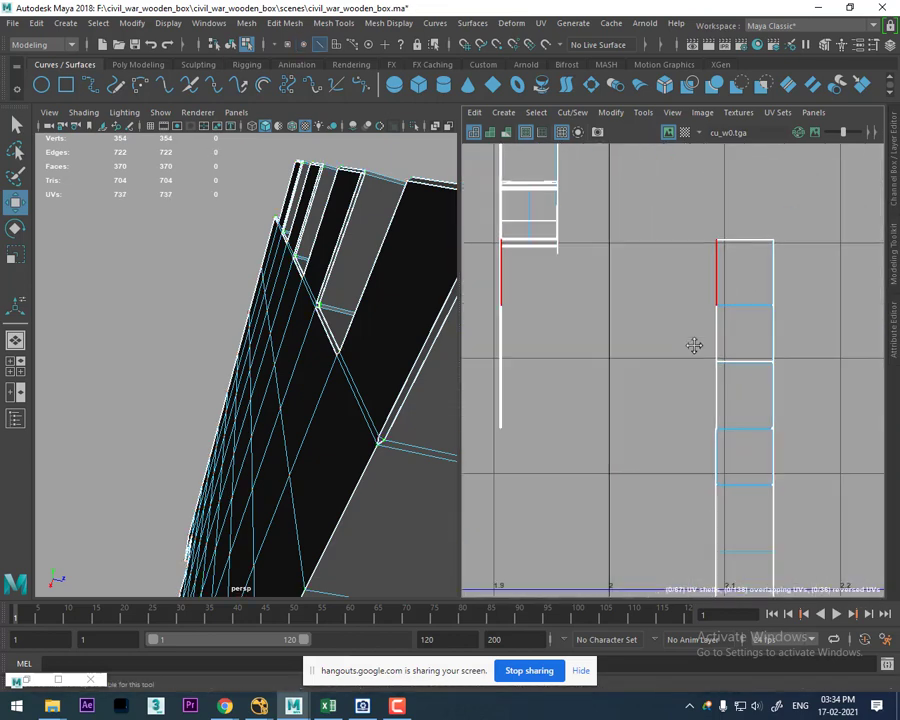
left_click(716, 290)
right_click_drag(723, 333, 727, 263, "shift")
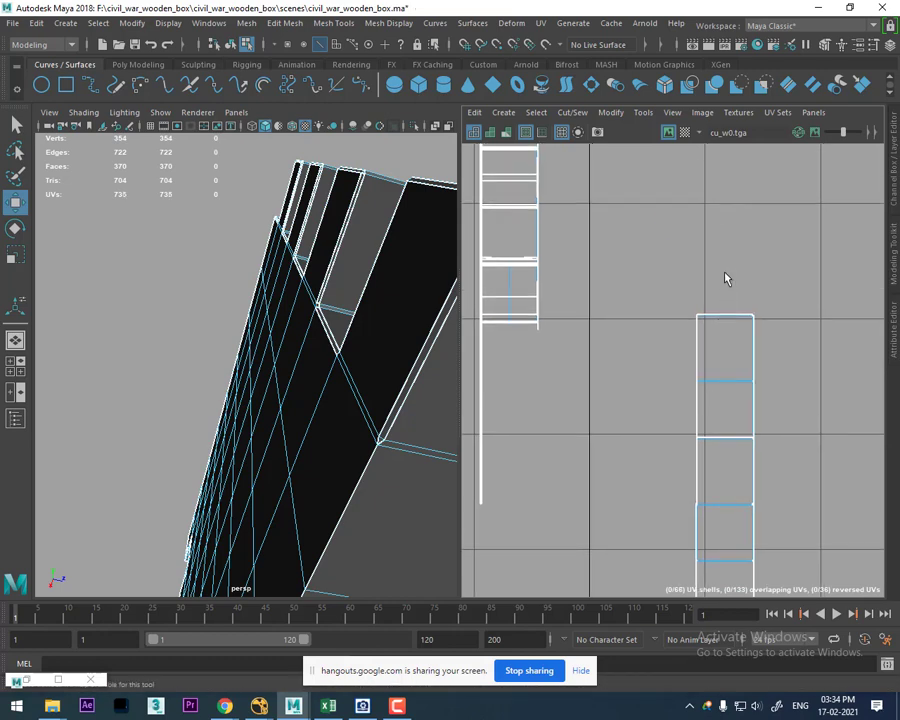
left_click(722, 352)
right_click_drag(722, 352, 745, 250, "shift")
left_click(724, 314)
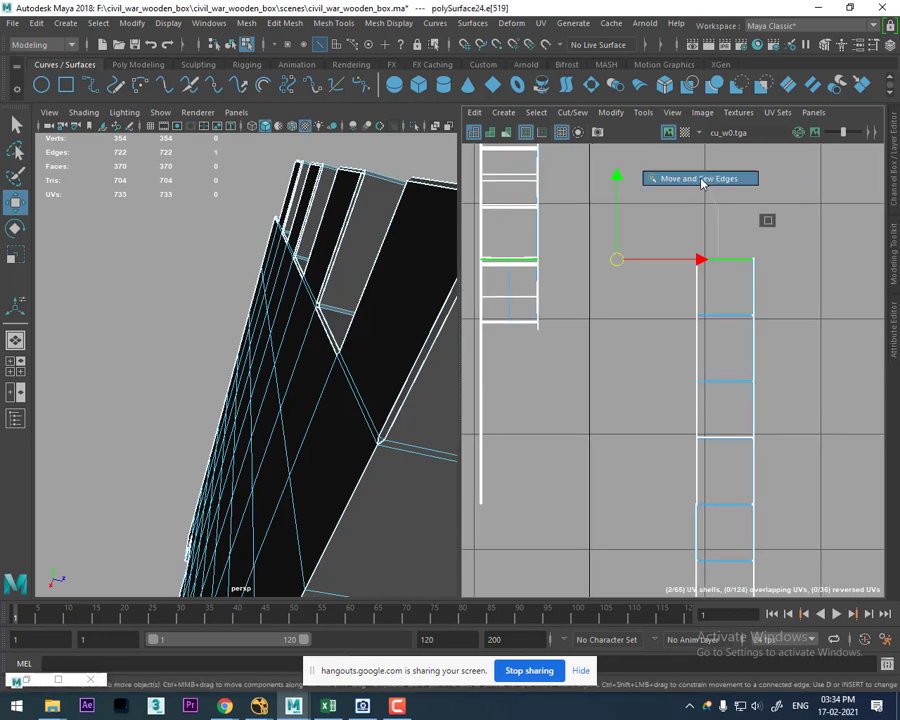
right_click_drag(724, 314, 690, 178, "shift")
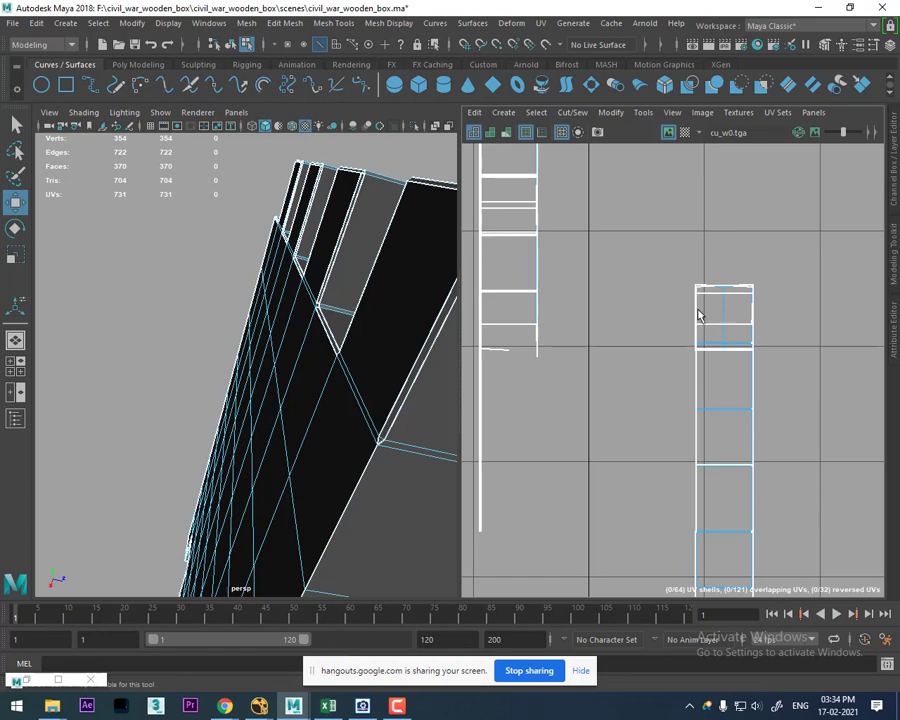
Step: Undo the last sew, then select the right strip's top face and frame it in 3D
key("ctrl+z")
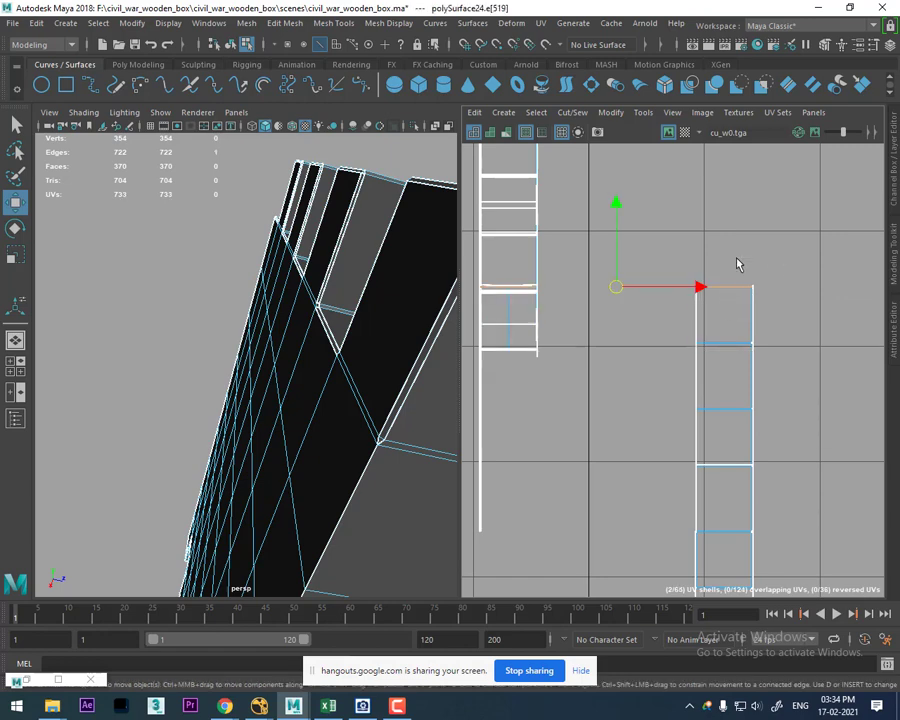
right_click_drag(730, 229, 735, 267)
left_click(724, 314)
mouse_move(420, 370)
left_mouse_down("alt")
mouse_move(345, 373)
mouse_move(336, 350)
mouse_move(281, 422)
left_mouse_up("alt")
key("a")
Step: Nudge the selected notch face sideways and orbit out to see the whole notched edge
scroll(301, 412, "up", 3)
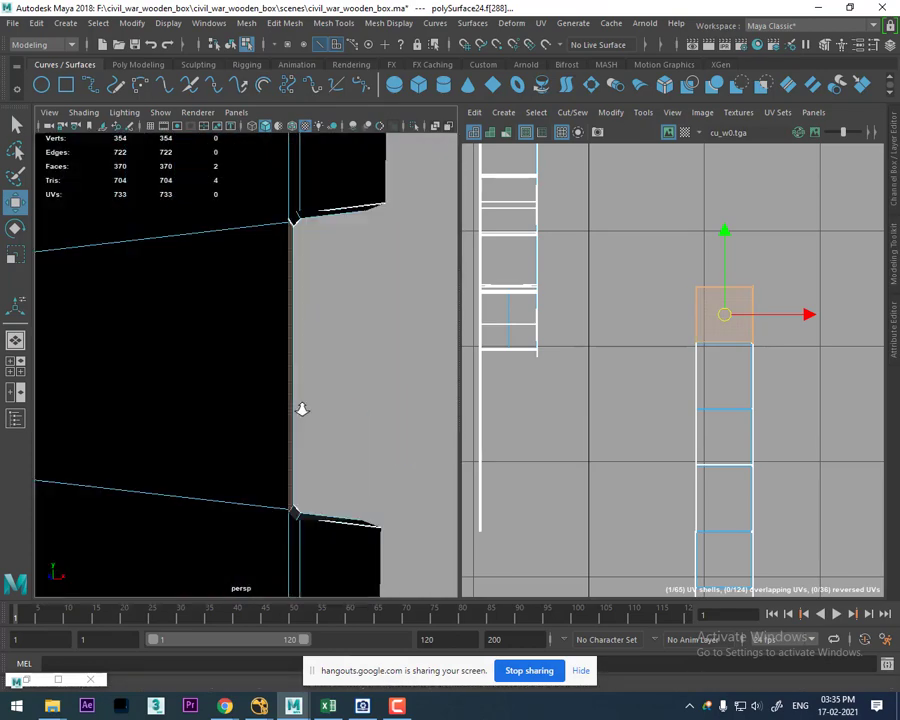
scroll(281, 347, "down", 2)
mouse_move(305, 373)
left_mouse_down()
mouse_move(320, 369)
mouse_move(250, 362)
mouse_move(332, 382)
mouse_move(259, 370)
left_mouse_up()
scroll(262, 377, "up", 3)
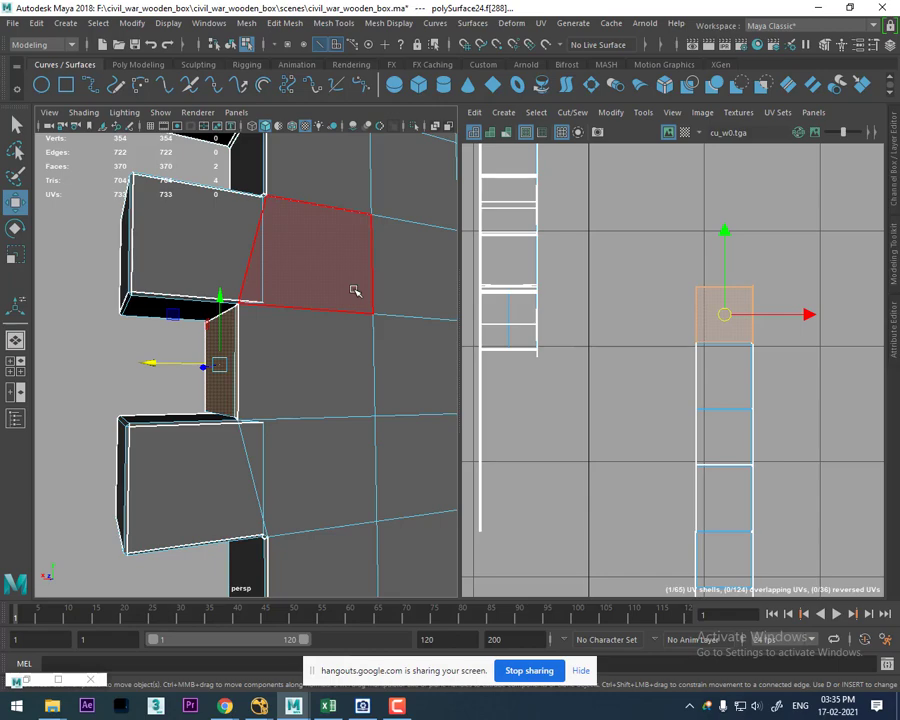
mouse_move(300, 368)
left_mouse_down("alt")
mouse_move(267, 404)
mouse_move(412, 414)
mouse_move(293, 444)
mouse_move(334, 421)
left_mouse_up("alt")
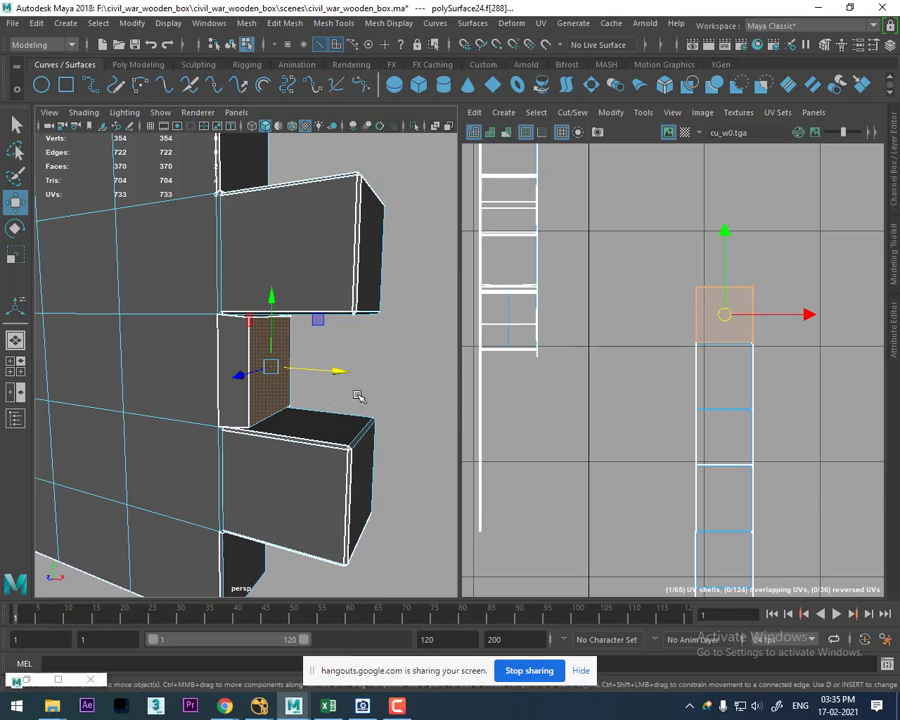
left_click_drag(358, 397, 328, 355, "alt")
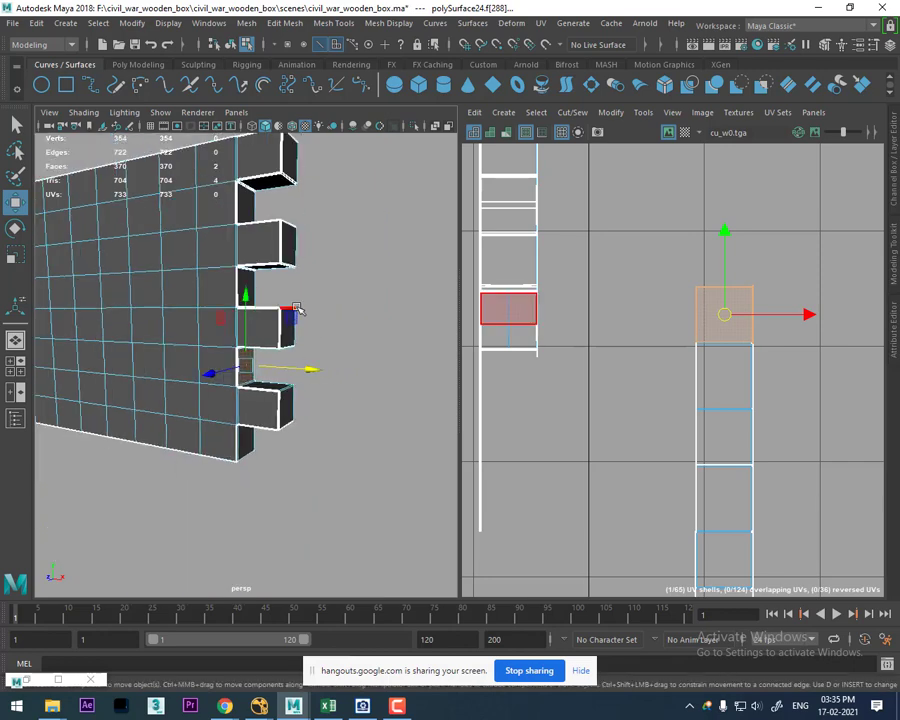
Step: Select the notched-edge vertices and merge them with a 0.001 distance threshold
right_click_drag(265, 222, 200, 234)
left_click_drag(226, 316, 225, 185, "alt")
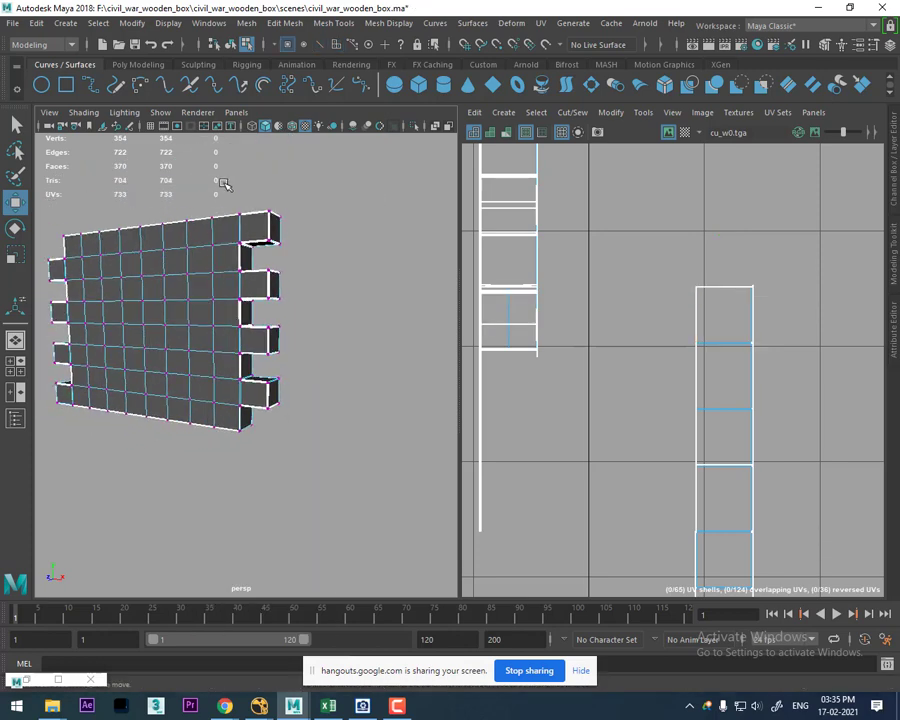
left_click_drag(314, 540, 315, 541)
key("f")
right_click_drag(261, 325, 323, 228, "shift")
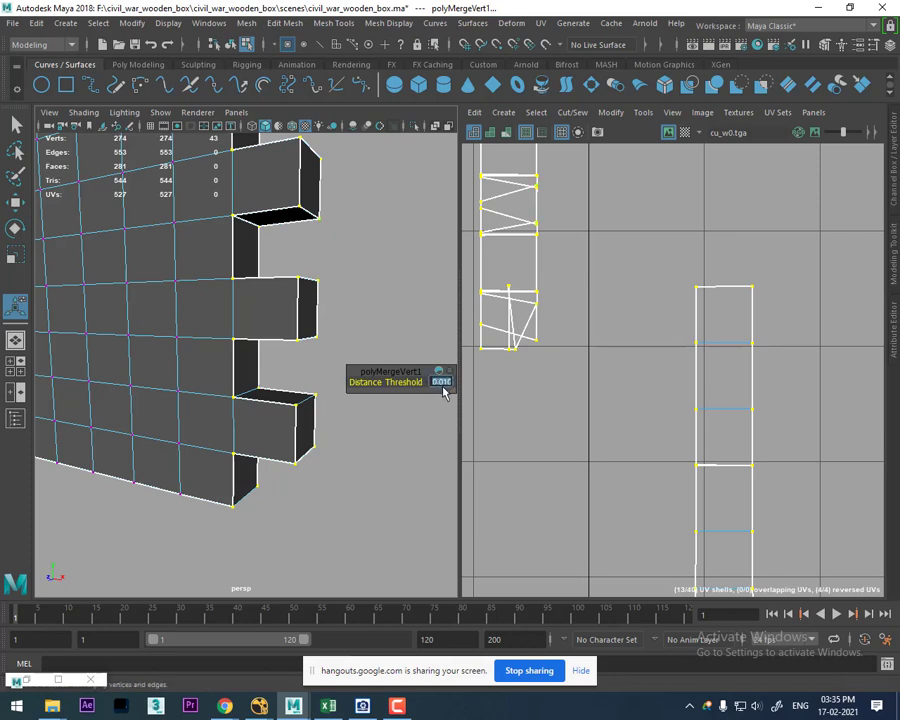
type("0.001")
key("Return")
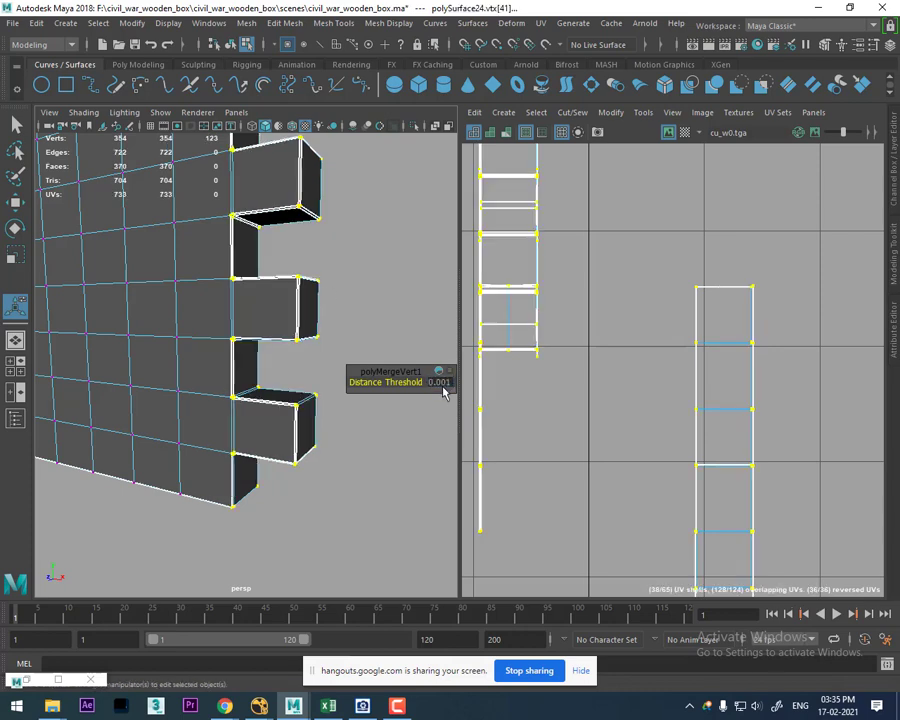
Step: Select the face inside the notch, pull it slightly outward and frame it
right_click_drag(224, 283, 281, 261)
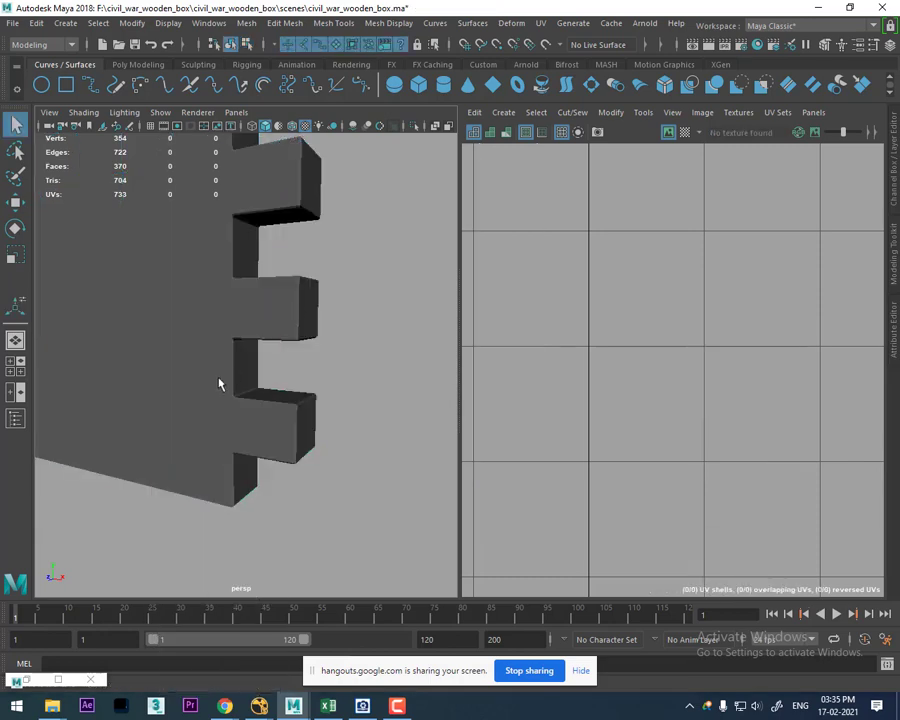
mouse_move(221, 382)
left_mouse_down("alt")
mouse_move(338, 315)
mouse_move(264, 339)
left_mouse_up("alt")
right_click_drag(264, 339, 315, 318)
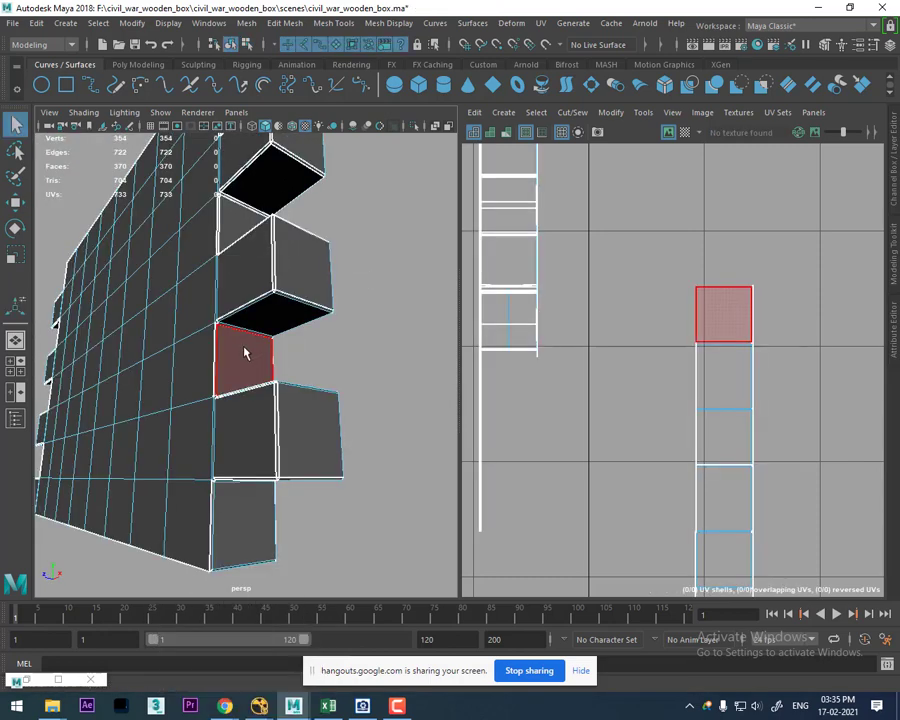
left_click(244, 354)
left_click_drag(244, 390, 288, 418, "alt")
key("w")
left_click_drag(310, 370, 323, 370)
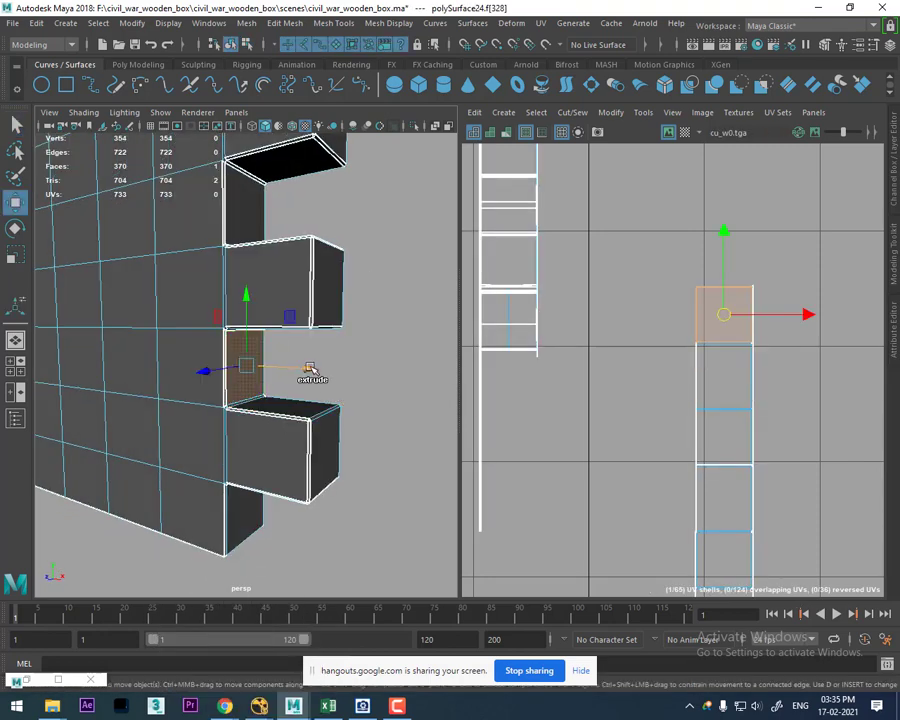
key("f")
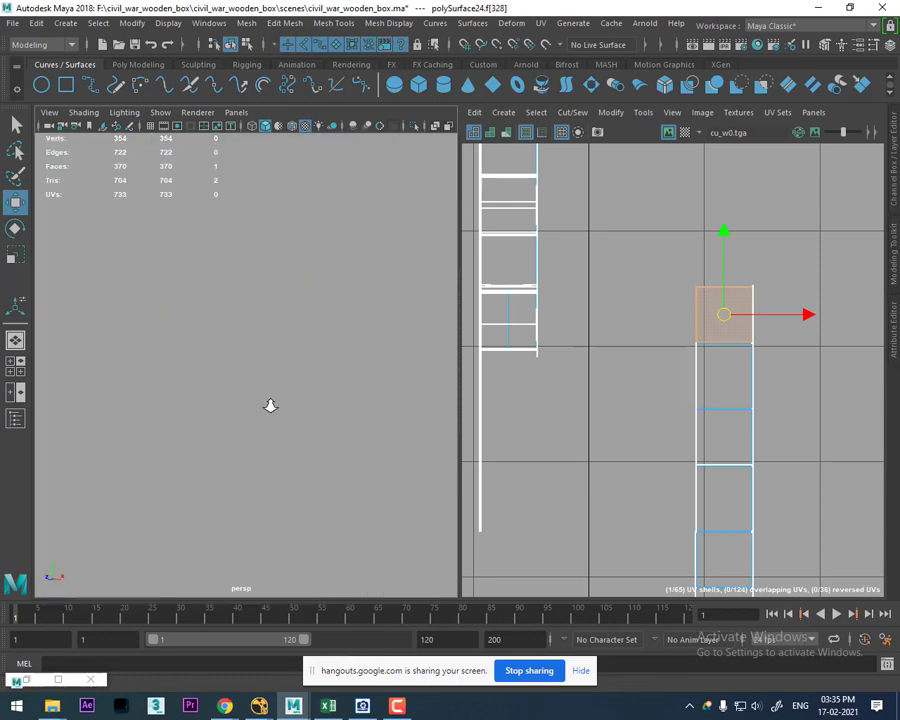
mouse_move(264, 384)
left_mouse_down("alt")
mouse_move(283, 372)
mouse_move(297, 341)
mouse_move(301, 356)
mouse_move(259, 358)
mouse_move(354, 358)
mouse_move(378, 342)
mouse_move(362, 342)
mouse_move(378, 358)
left_mouse_up("alt")
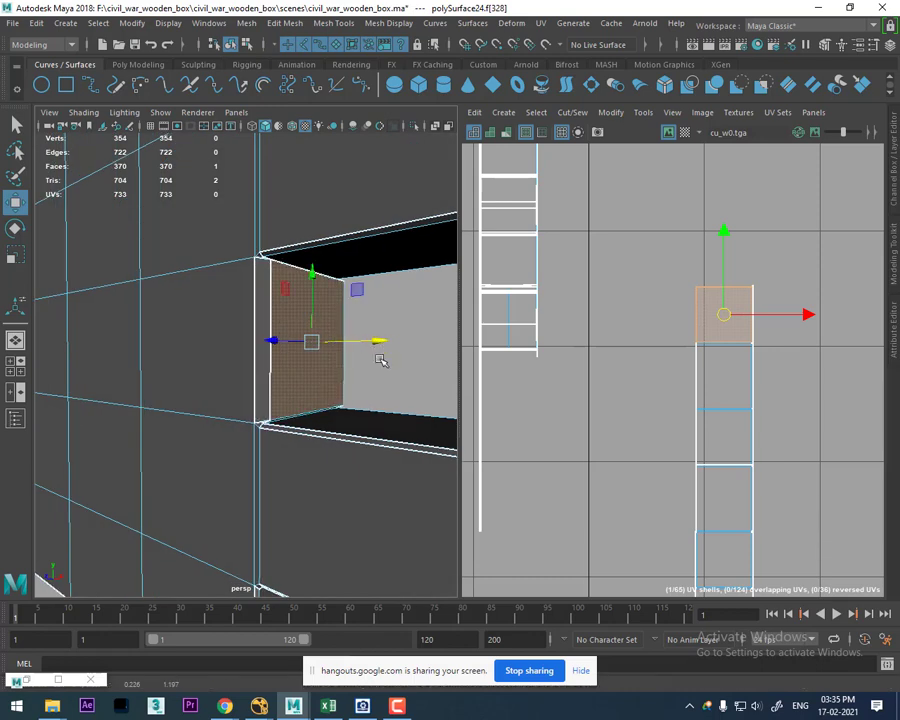
Step: Sew the small UV piece's edge onto the top of the long strip shell
left_click(757, 237)
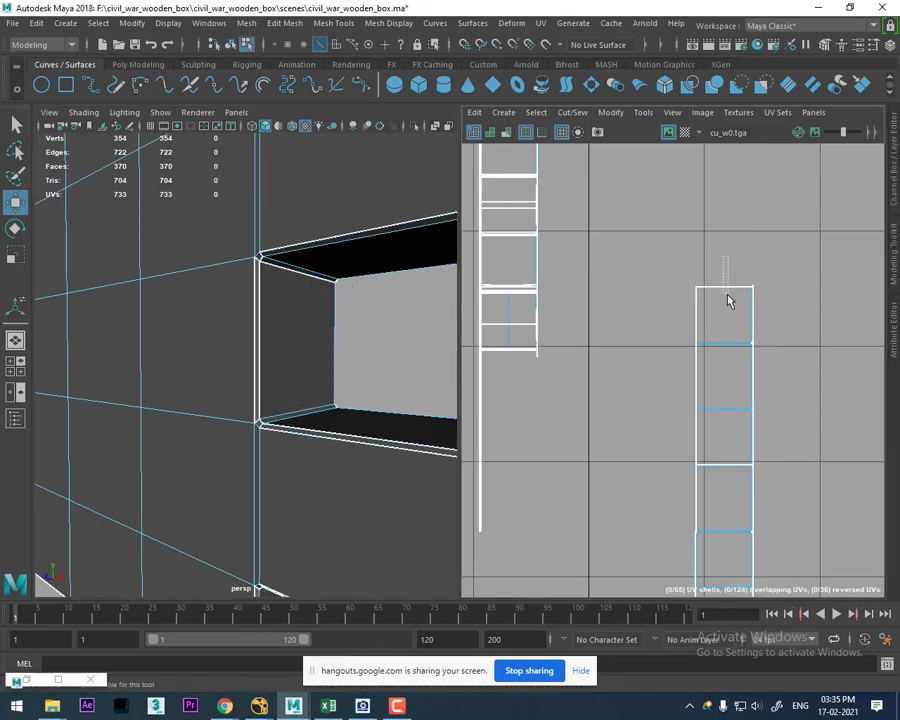
left_click_drag(728, 300, 728, 302)
right_click_drag(720, 340, 717, 242, "shift")
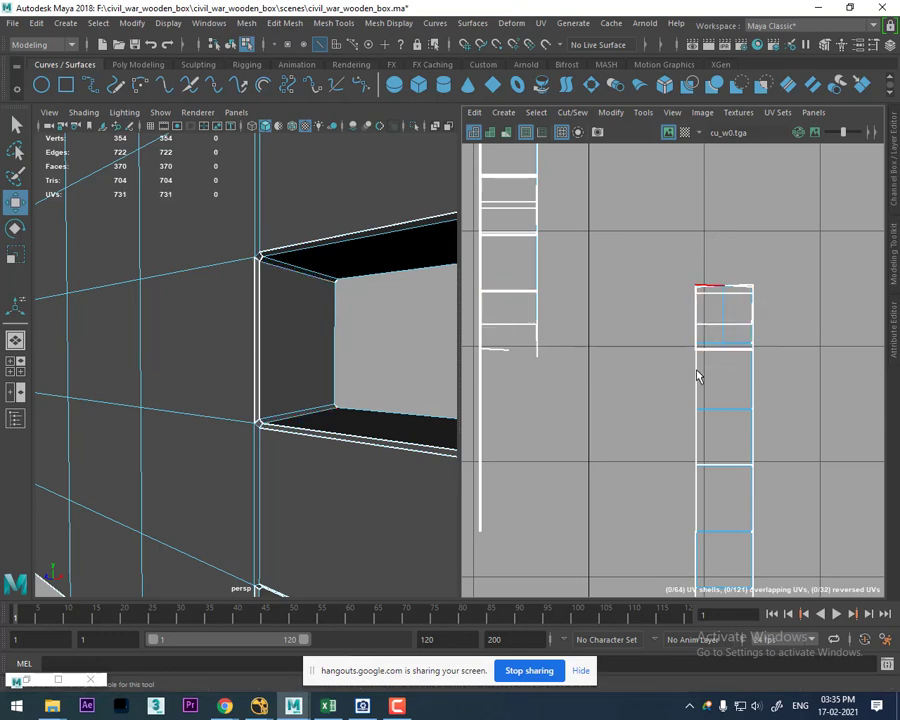
Step: Undo the last sew, then move the long strip shell left and rotate it 90° horizontal
scroll(676, 442, "down", 3)
mouse_move(779, 590)
middle_mouse_down("alt")
mouse_move(779, 489)
mouse_move(795, 482)
middle_mouse_up("alt")
scroll(769, 459, "down", 1)
key("ctrl+z")
scroll(767, 452, "down", 2)
scroll(733, 280, "down", 2)
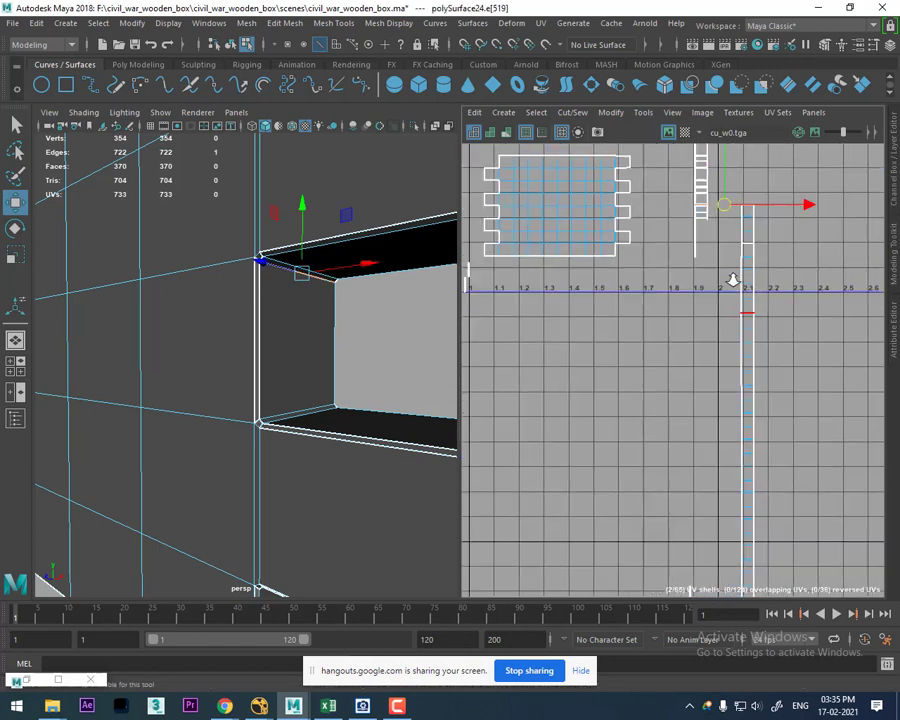
right_click_drag(745, 385, 840, 357, "shift")
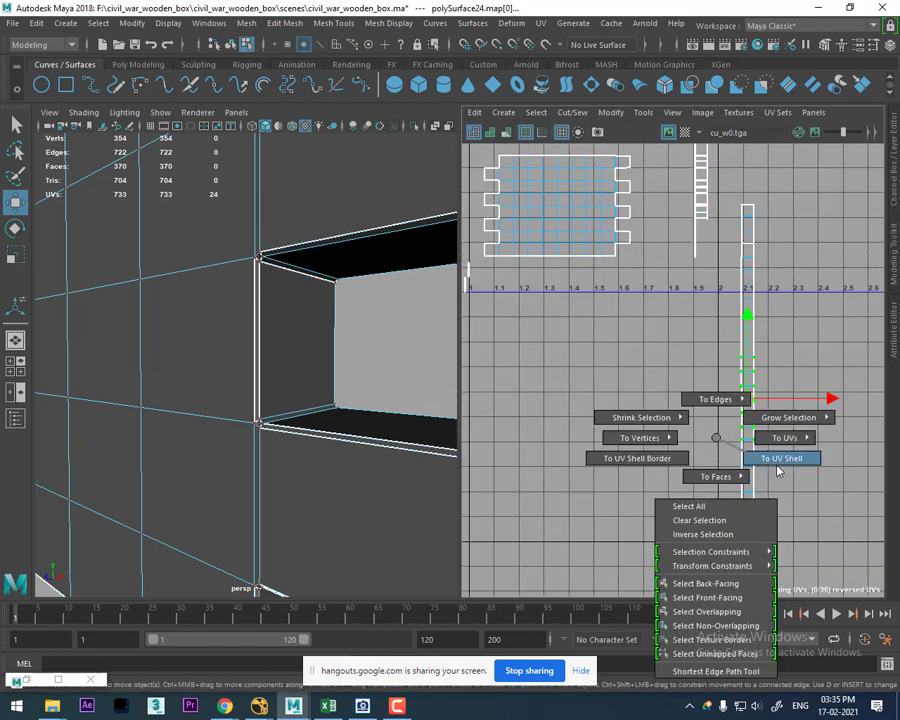
right_click_drag(716, 438, 756, 456, "shift")
middle_click_drag(766, 422, 585, 362)
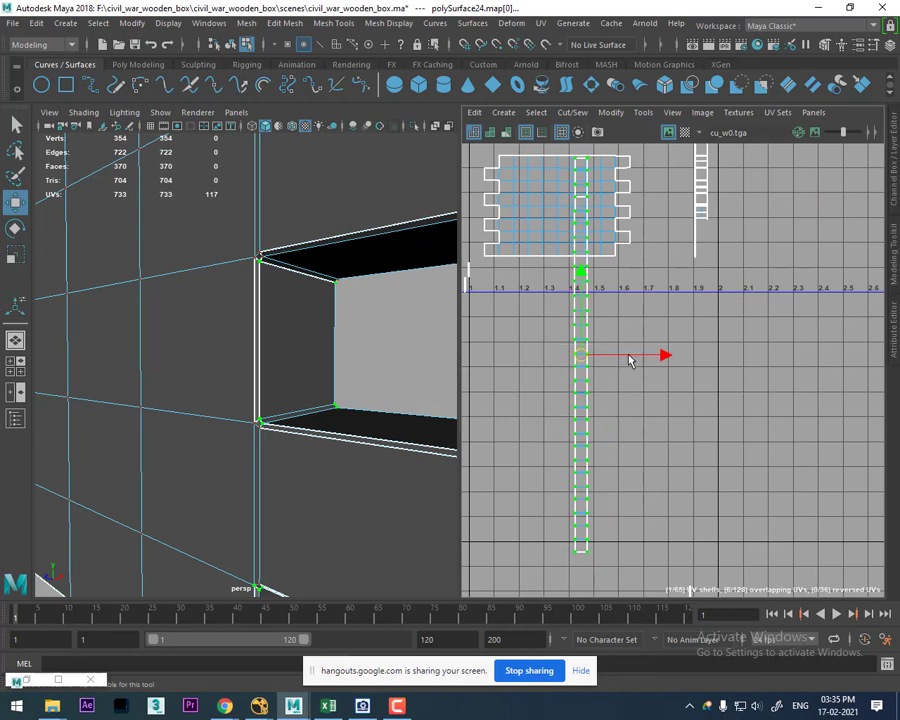
right_click_drag(630, 360, 564, 376, "shift")
Step: Sew the first small pieces onto the strip's right end
scroll(796, 519, "up", 2)
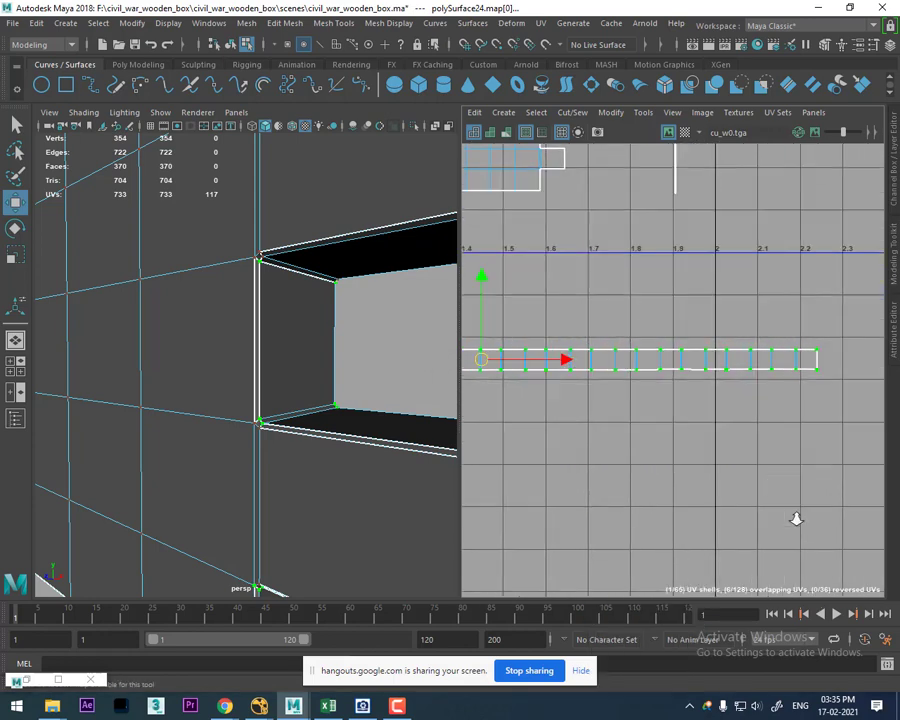
middle_click_drag(796, 519, 728, 474, "alt")
mouse_move(728, 436)
right_mouse_down()
mouse_move(728, 398)
mouse_move(750, 368)
right_mouse_up()
left_click(724, 452)
scroll(849, 426, "down", 3)
scroll(789, 418, "down", 2)
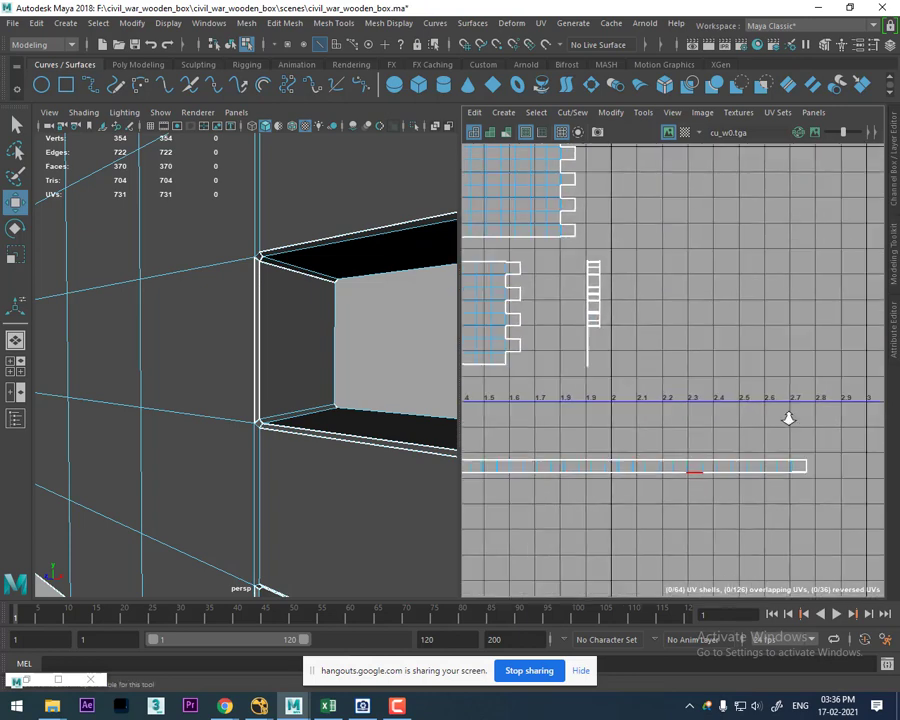
left_click(806, 467)
right_click_drag(752, 498, 736, 366, "shift")
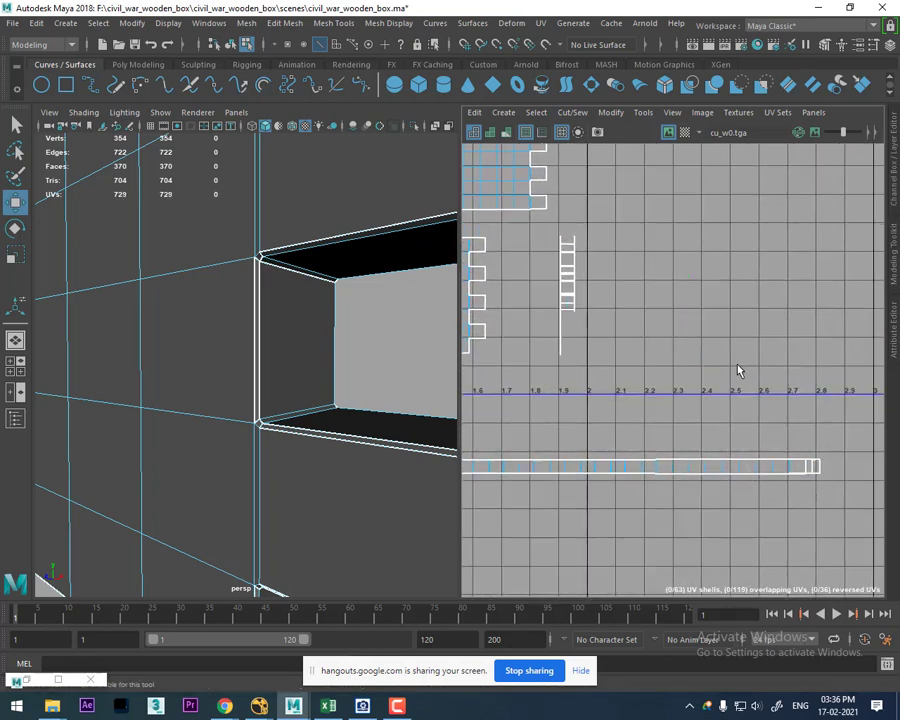
scroll(650, 406, "up", 2)
scroll(724, 378, "up", 2)
scroll(723, 392, "up", 2)
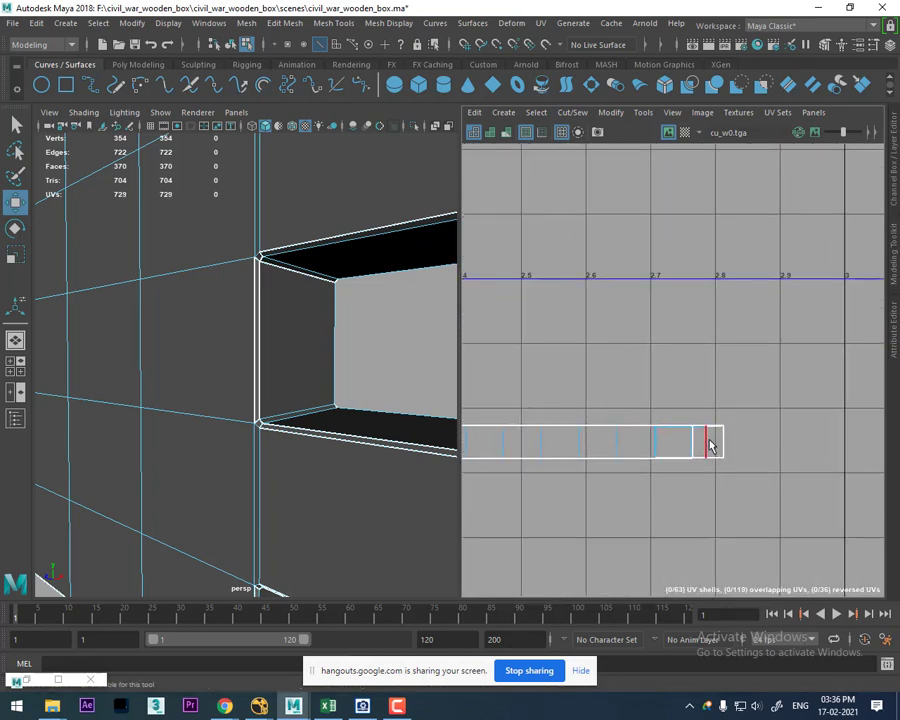
right_click_drag(710, 444, 707, 307, "shift")
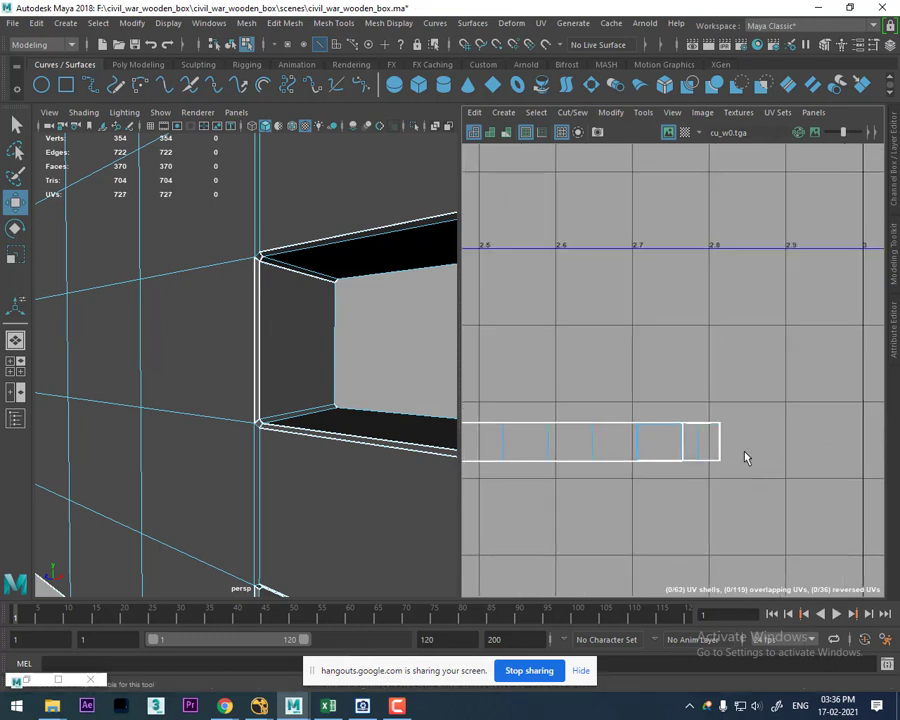
Step: Sew the remaining right-hand end pieces onto the strip, undoing the final sew
scroll(745, 456, "up", 3)
left_click(643, 462)
right_click_drag(645, 463, 715, 490, "shift")
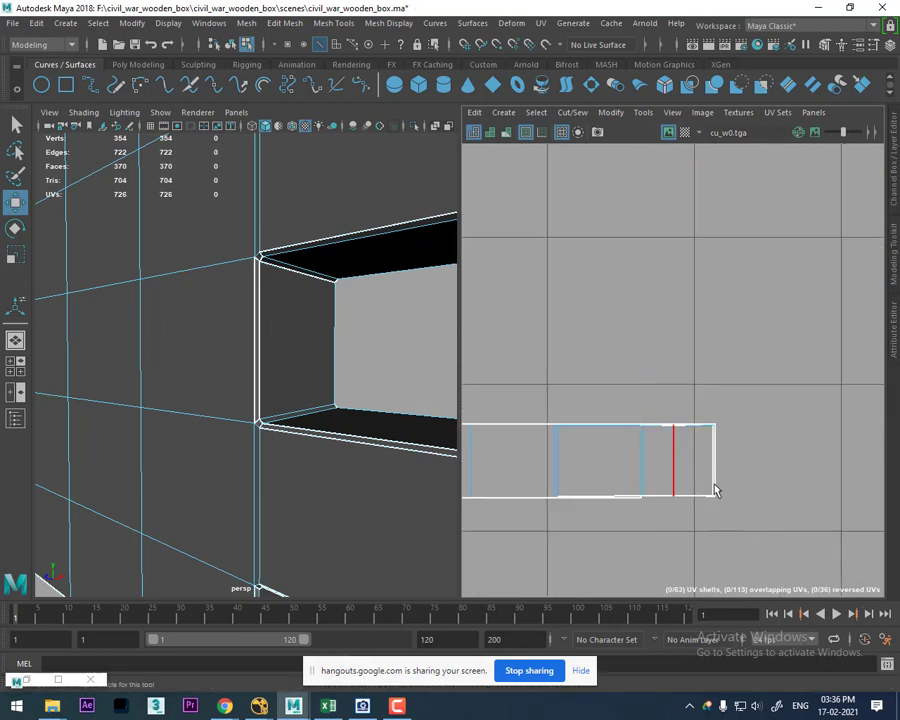
left_click(714, 468)
right_click_drag(771, 484, 745, 316, "shift")
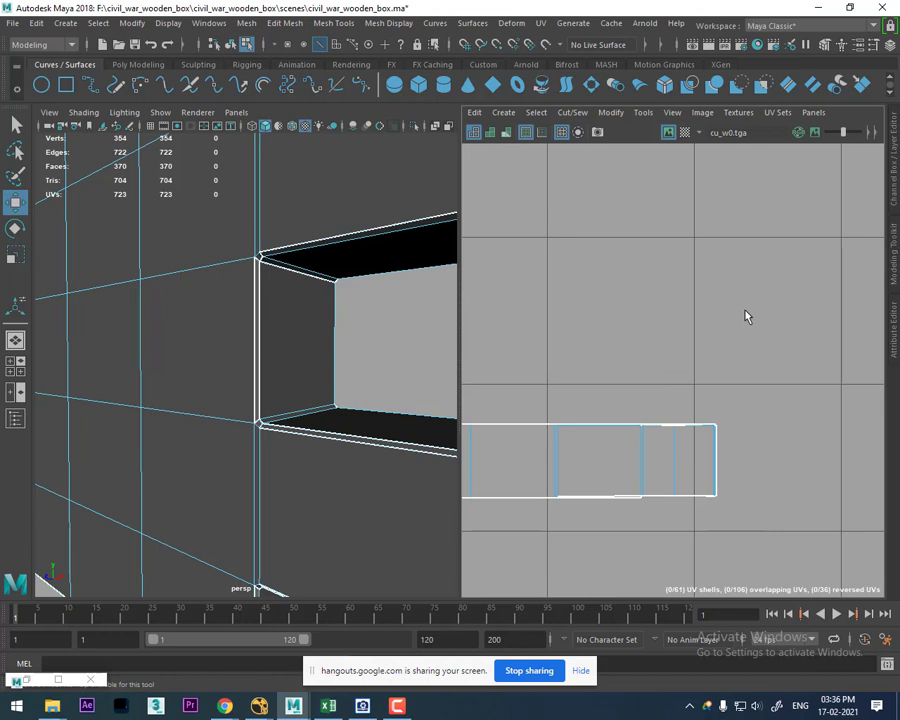
left_click(744, 448)
right_click_drag(755, 454, 766, 348, "shift")
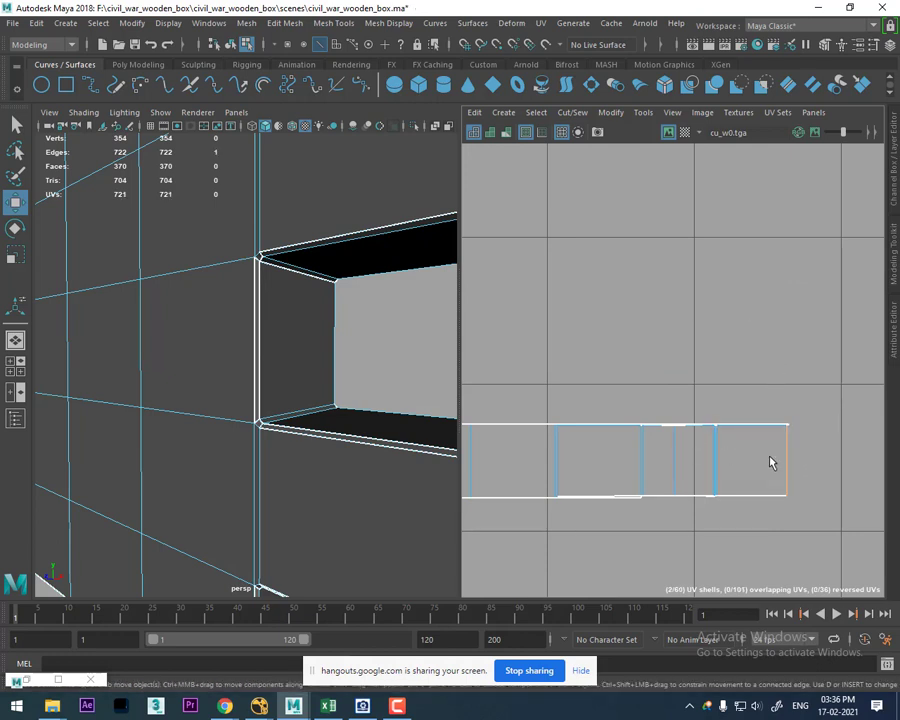
right_click_drag(771, 462, 762, 235, "shift")
right_click_drag(720, 460, 719, 231, "shift")
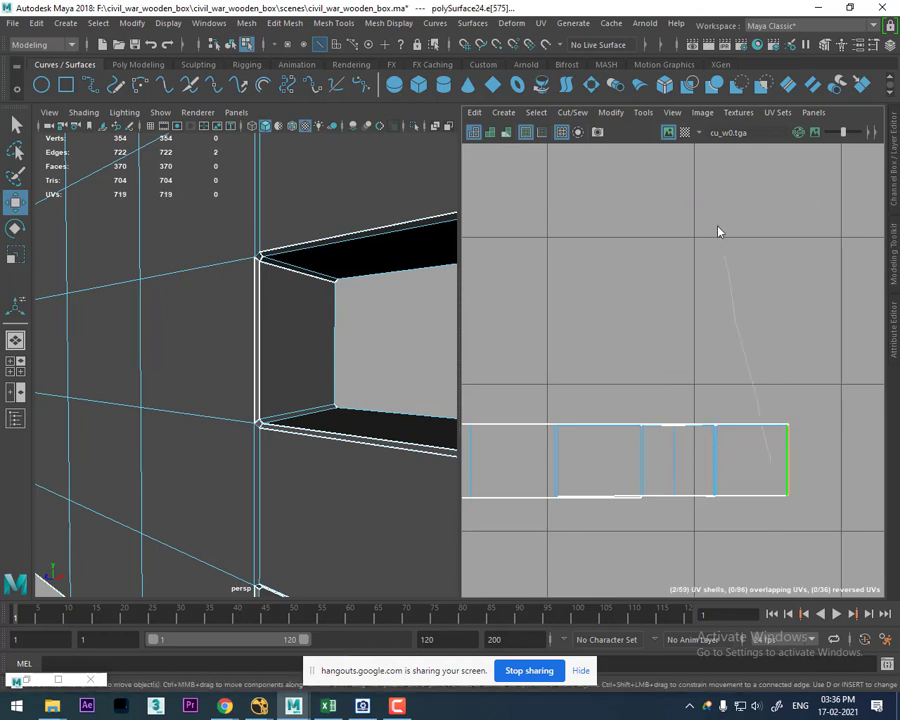
middle_click_drag(767, 408, 649, 299, "alt")
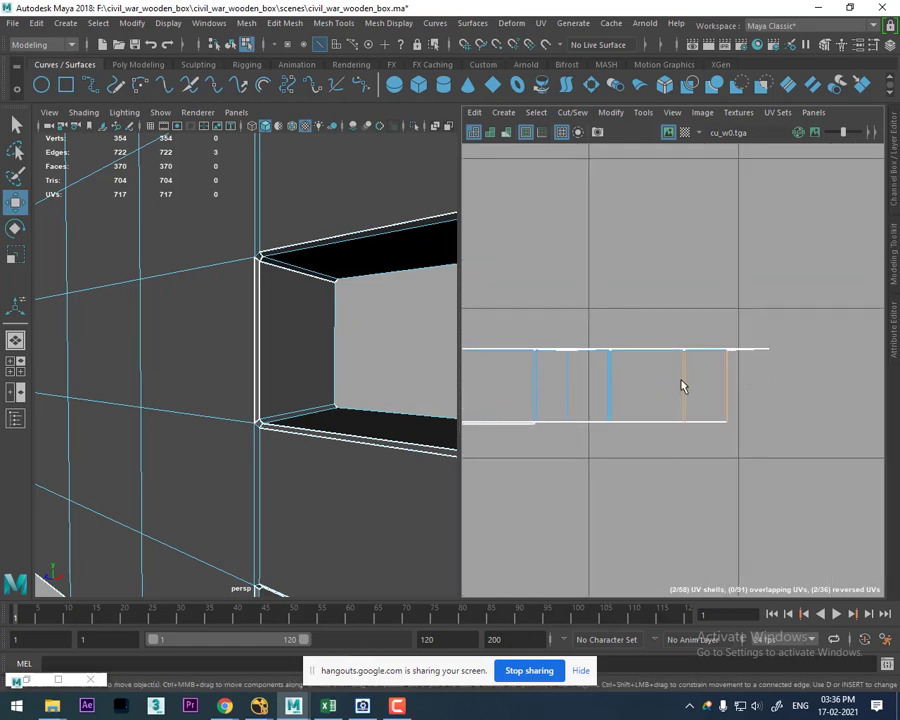
right_click_drag(680, 380, 614, 162, "shift")
key("ctrl+z")
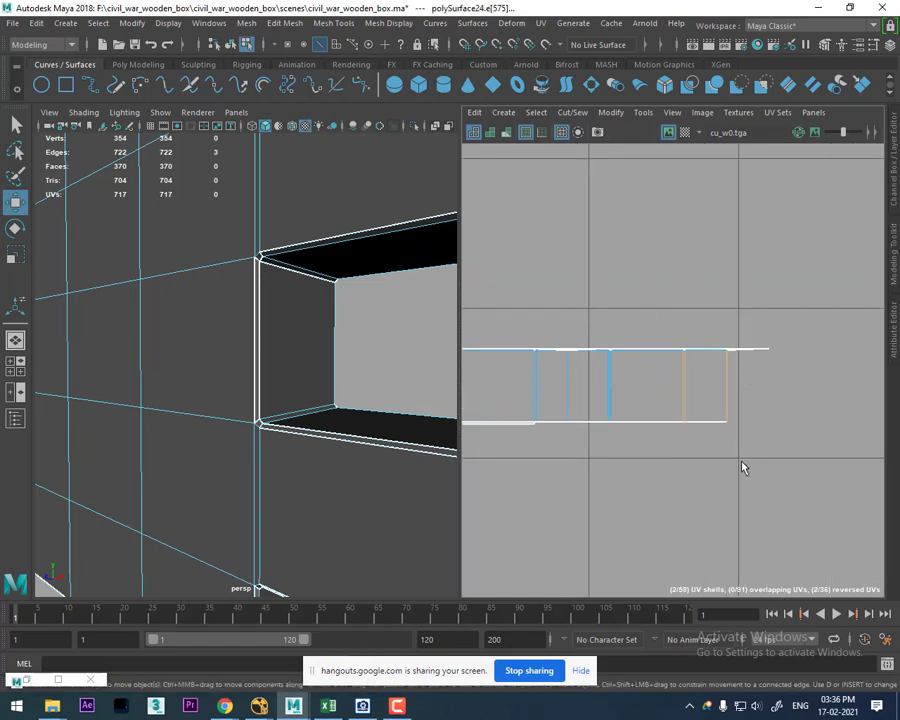
scroll(670, 295, "up", 3)
middle_click_drag(670, 295, 709, 343, "alt")
Step: Select a face on the vertical UV strip, trial-move it right, then undo the move
middle_click_drag(535, 264, 702, 345, "alt")
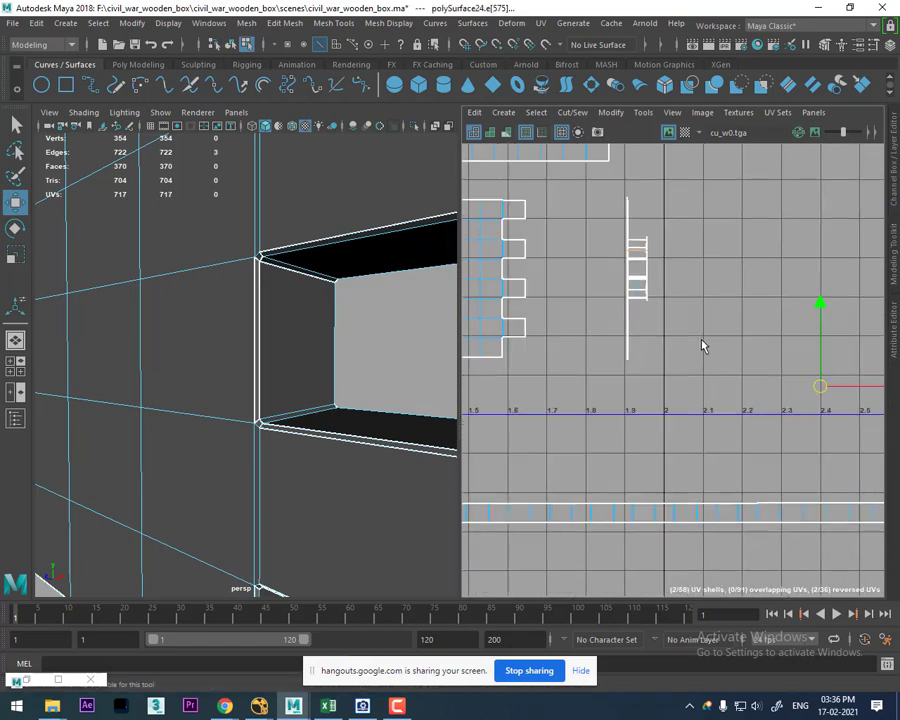
scroll(688, 381, "up", 2)
scroll(662, 300, "up", 1)
right_click_drag(656, 230, 700, 253)
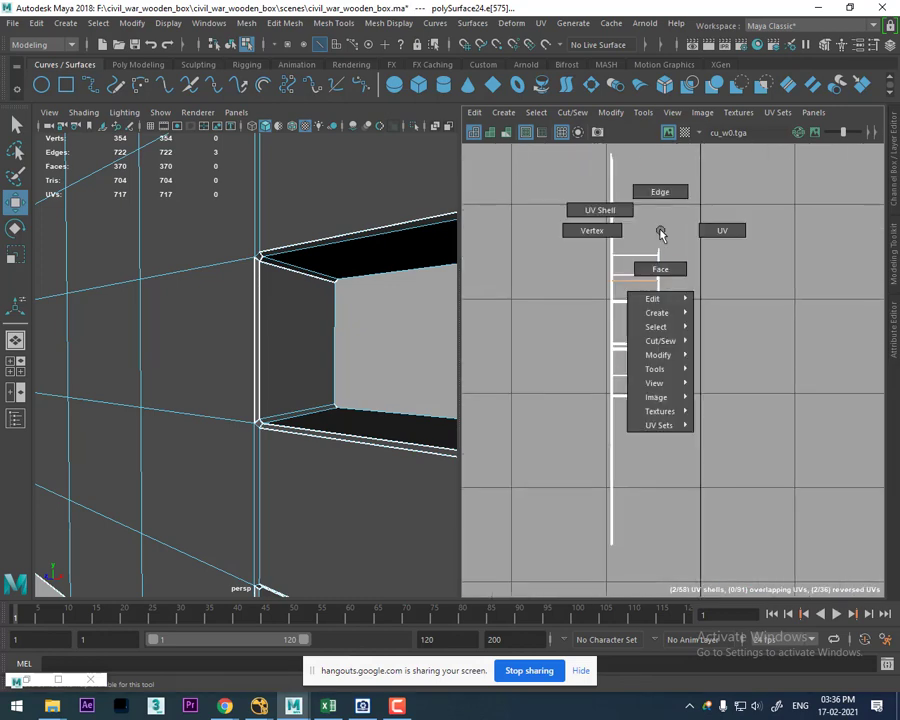
left_click_drag(587, 403, 590, 425)
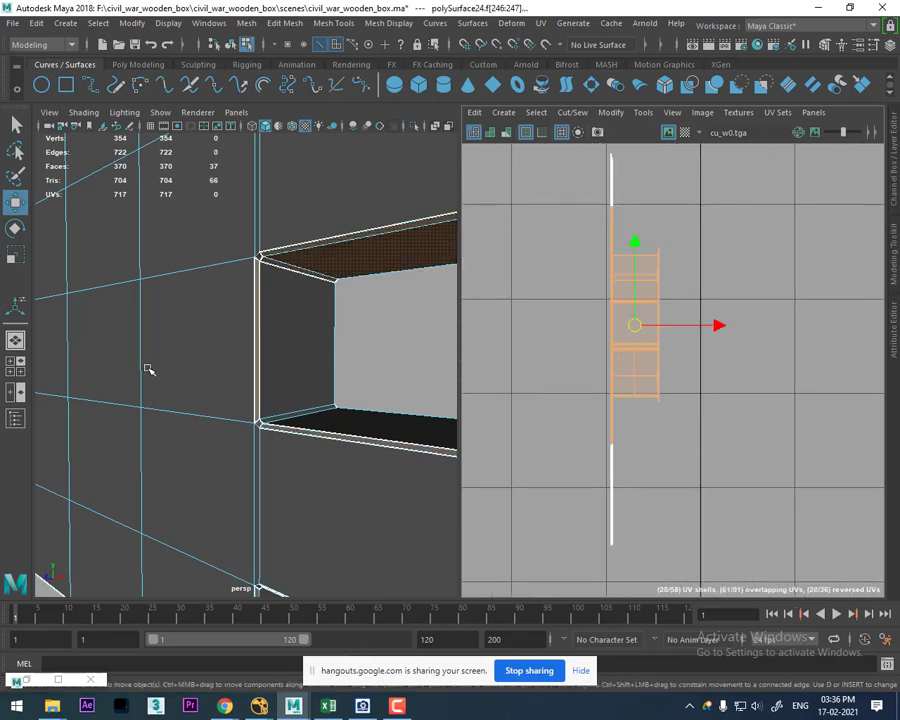
scroll(148, 370, "down", 5)
left_click_drag(217, 296, 161, 256, "alt")
mouse_move(237, 298)
left_mouse_down("alt")
mouse_move(242, 330)
mouse_move(266, 314)
mouse_move(252, 282)
mouse_move(285, 309)
mouse_move(300, 292)
left_mouse_up("alt")
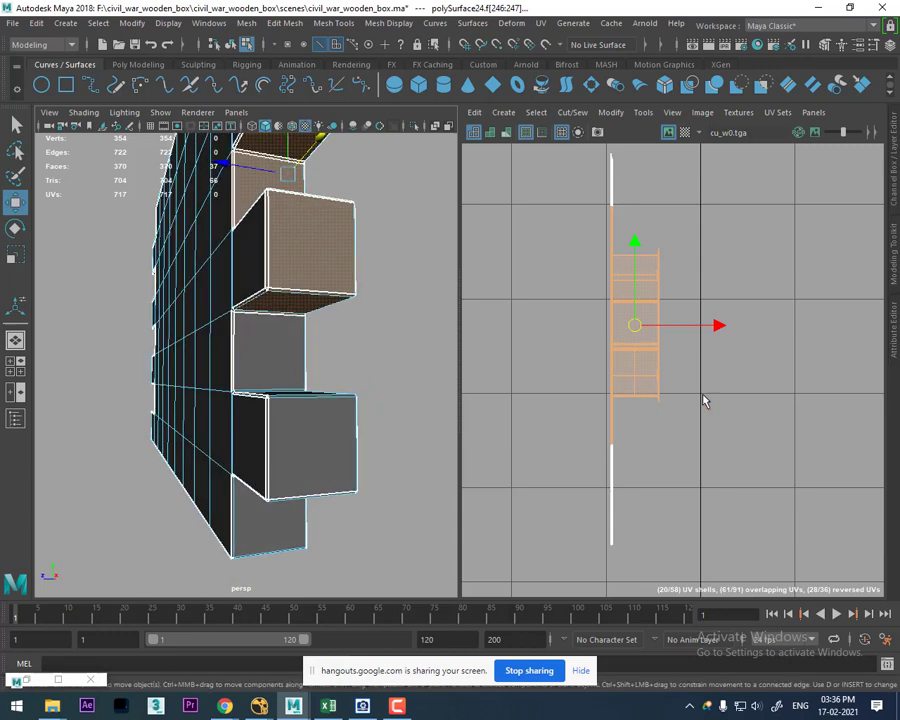
left_click(703, 396)
left_click(641, 338)
left_click_drag(720, 329, 838, 361)
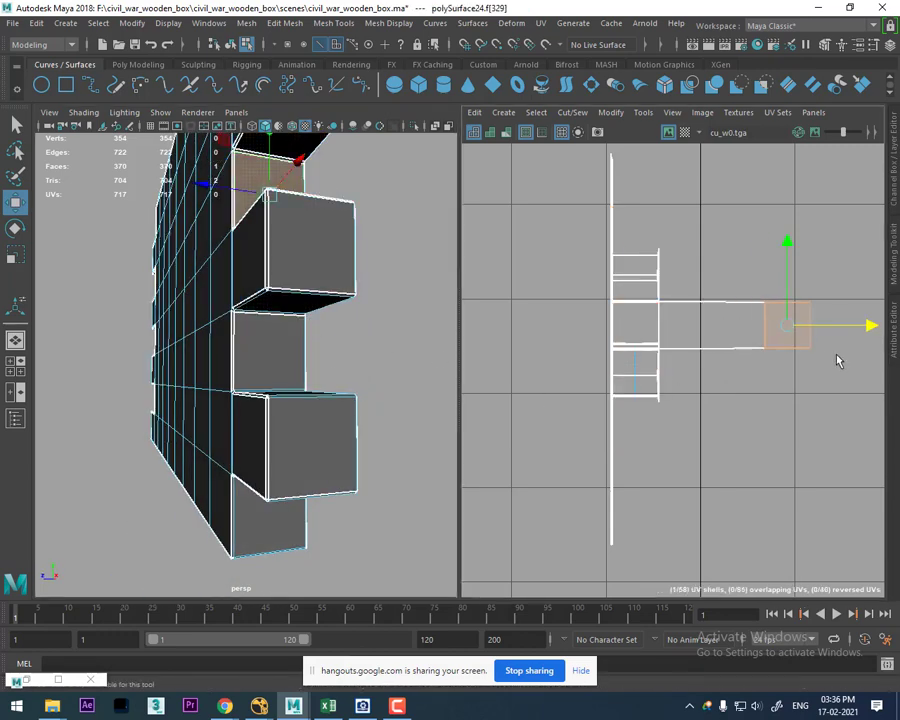
key("ctrl+z")
right_click_drag(735, 343, 742, 372, "shift")
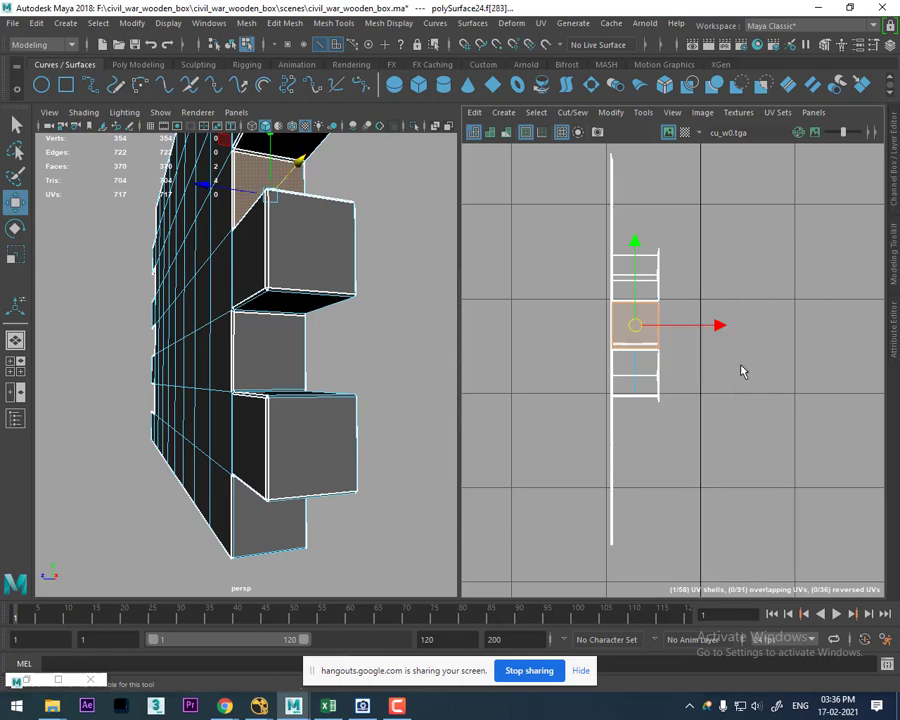
Step: Switch to UV selection and slide the face shell and a left-strip shell to the right
right_click(681, 330, "shift")
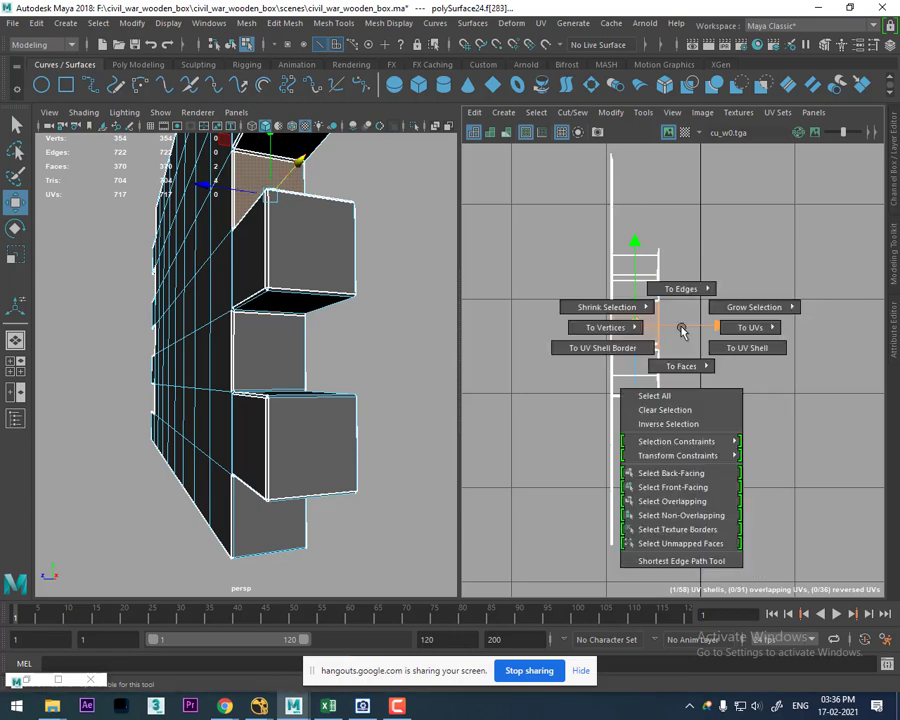
right_click_drag(638, 316, 728, 316)
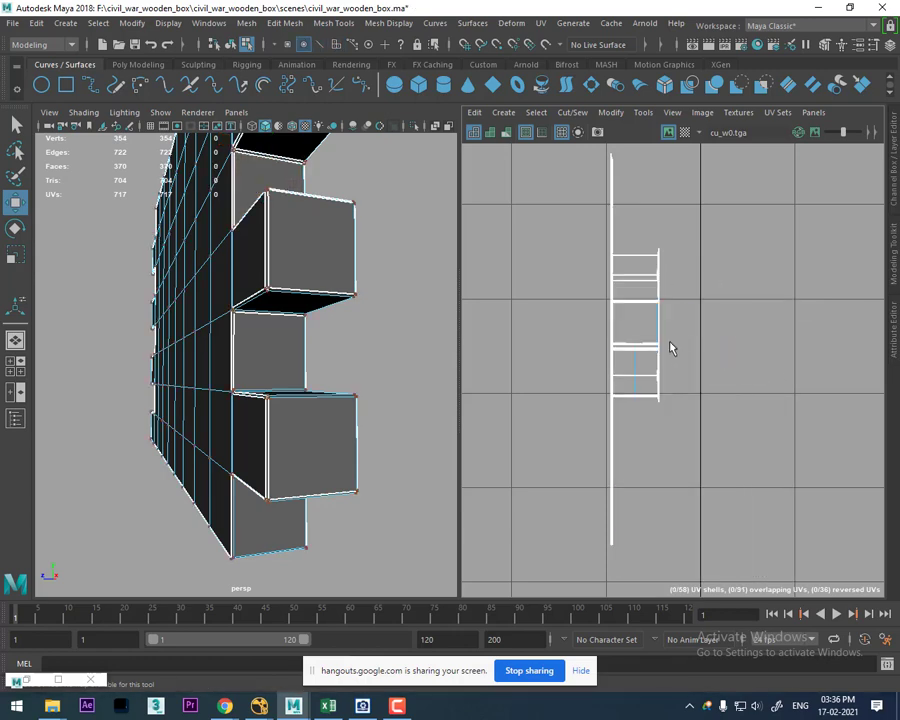
left_click(649, 311)
right_click_drag(635, 321, 693, 341, "shift")
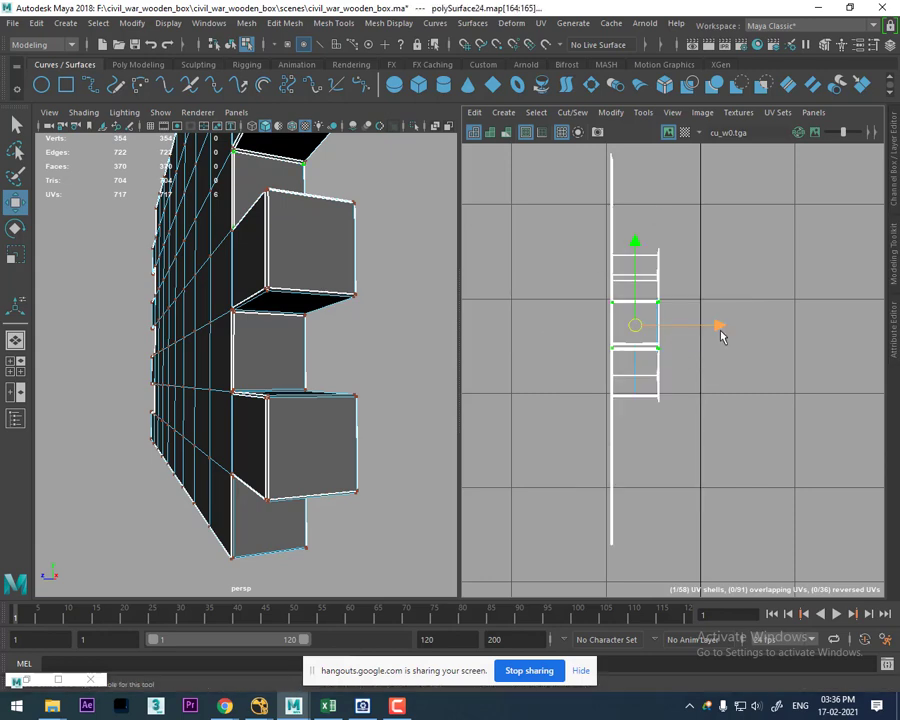
left_click_drag(721, 331, 800, 333)
left_click(660, 305)
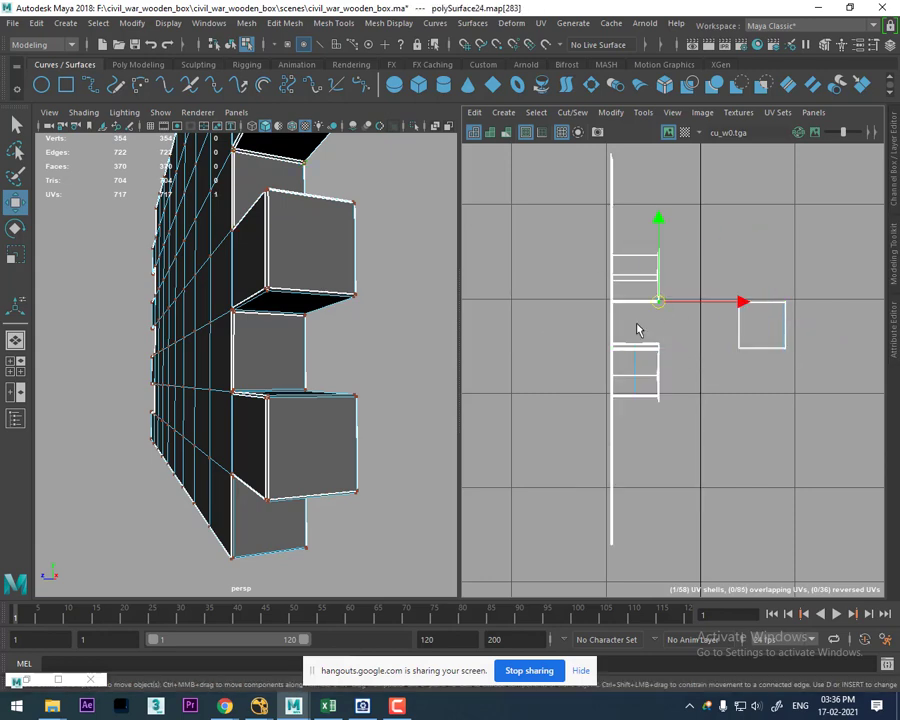
right_click_drag(632, 316, 700, 336, "shift")
left_click_drag(735, 280, 877, 250)
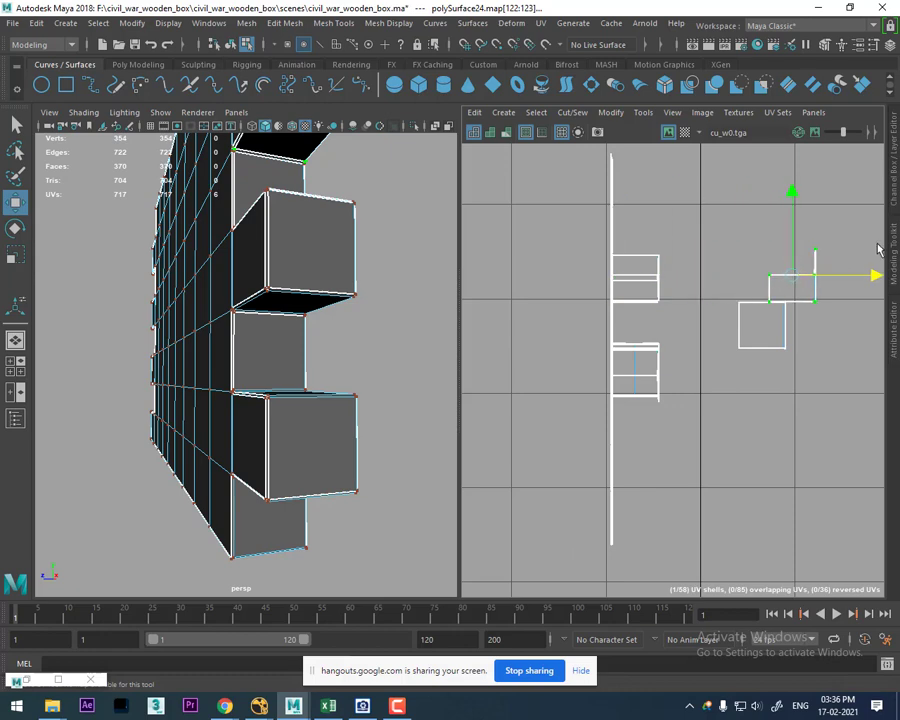
Step: Move another left-strip shell right and set the square shell apart, down and right
left_click(655, 304)
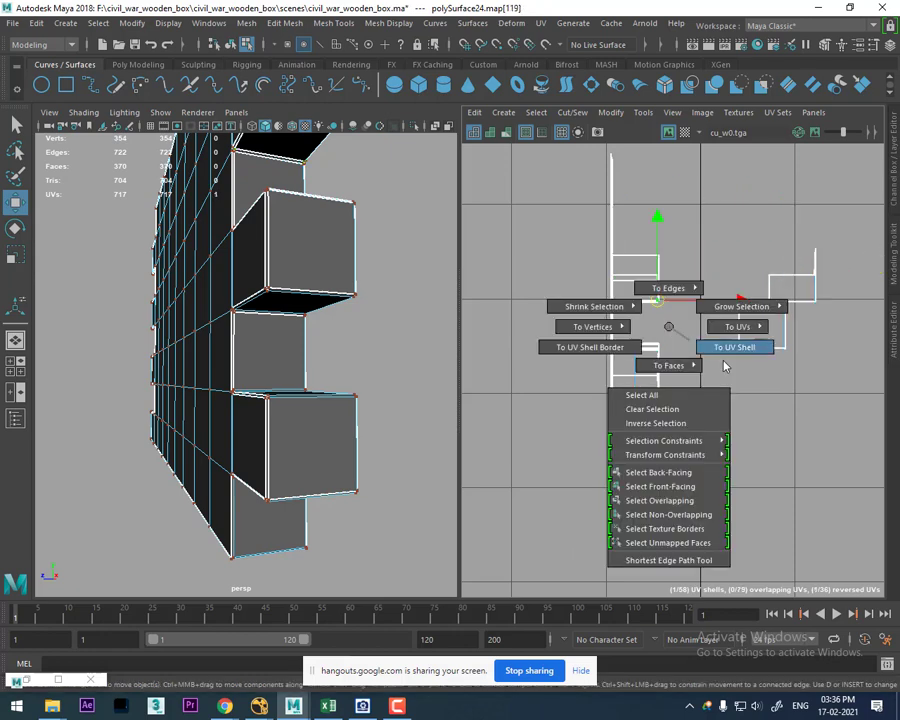
right_click_drag(669, 323, 725, 362, "shift")
middle_click_drag(657, 266, 685, 353)
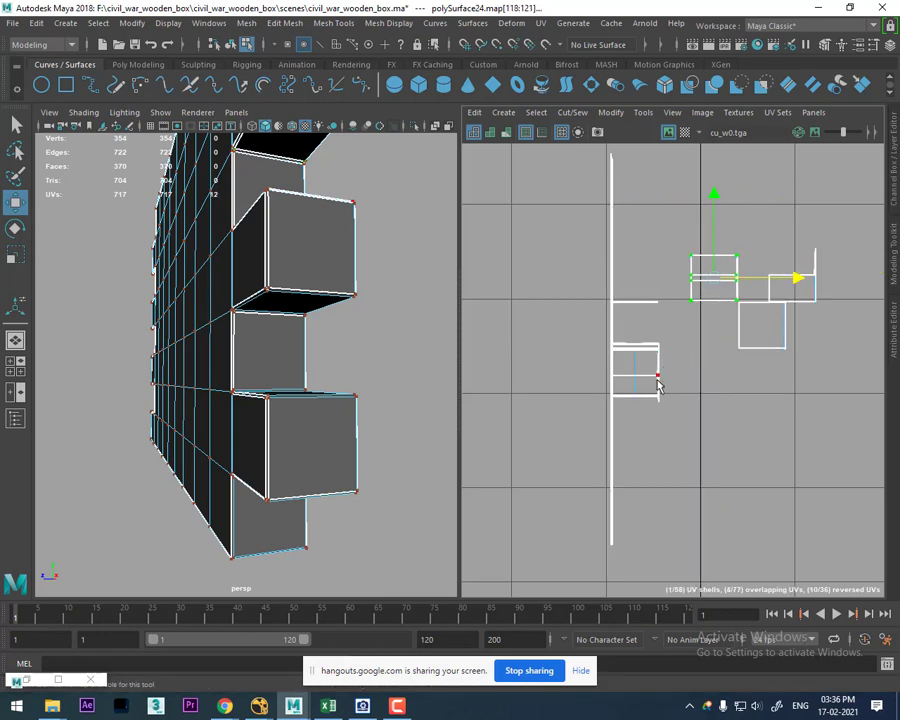
right_click_drag(657, 385, 665, 428, "shift")
middle_click_drag(643, 372, 750, 428)
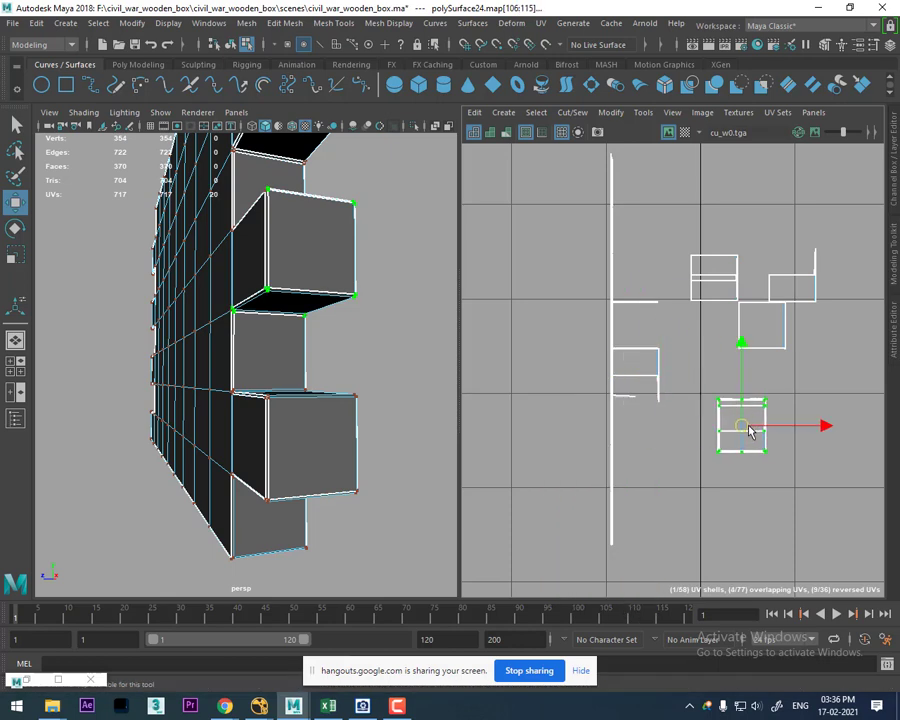
left_click(657, 378)
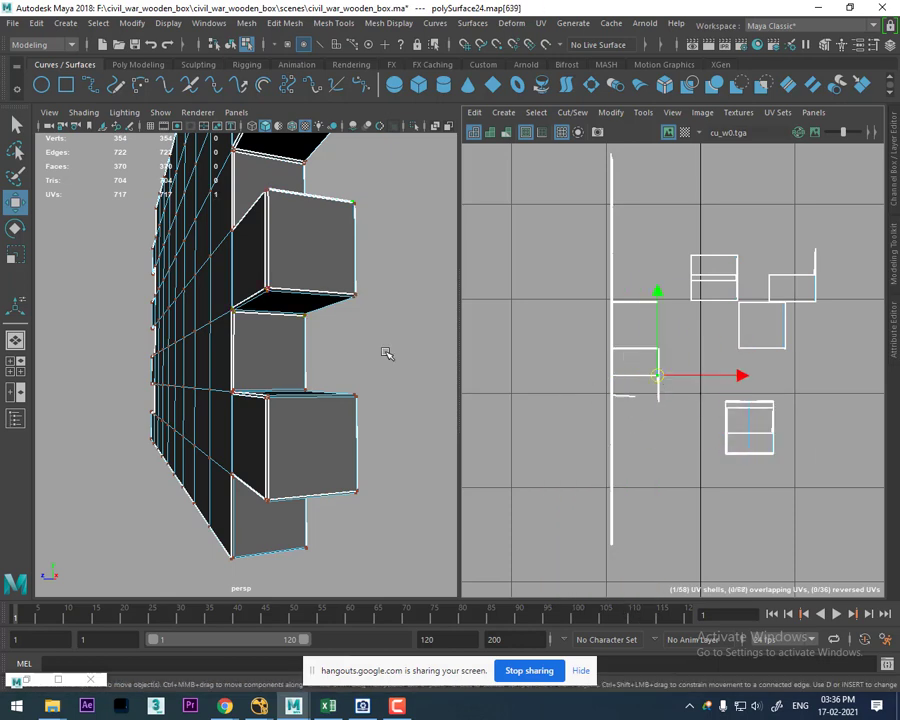
mouse_move(387, 353)
left_mouse_down("alt")
mouse_move(305, 350)
mouse_move(225, 374)
mouse_move(243, 362)
left_mouse_up("alt")
scroll(243, 362, "up", 3)
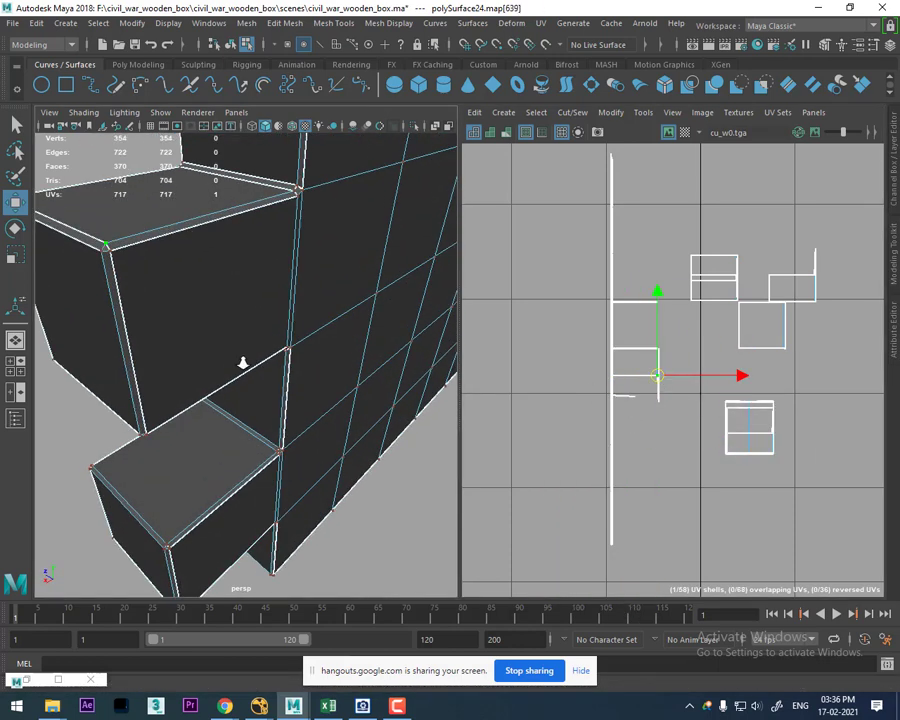
scroll(243, 362, "down", 2)
scroll(257, 373, "down", 5)
Step: Select all the wall's vertices and merge them with a 0.002 distance threshold
left_click_drag(291, 305, 341, 258, "alt")
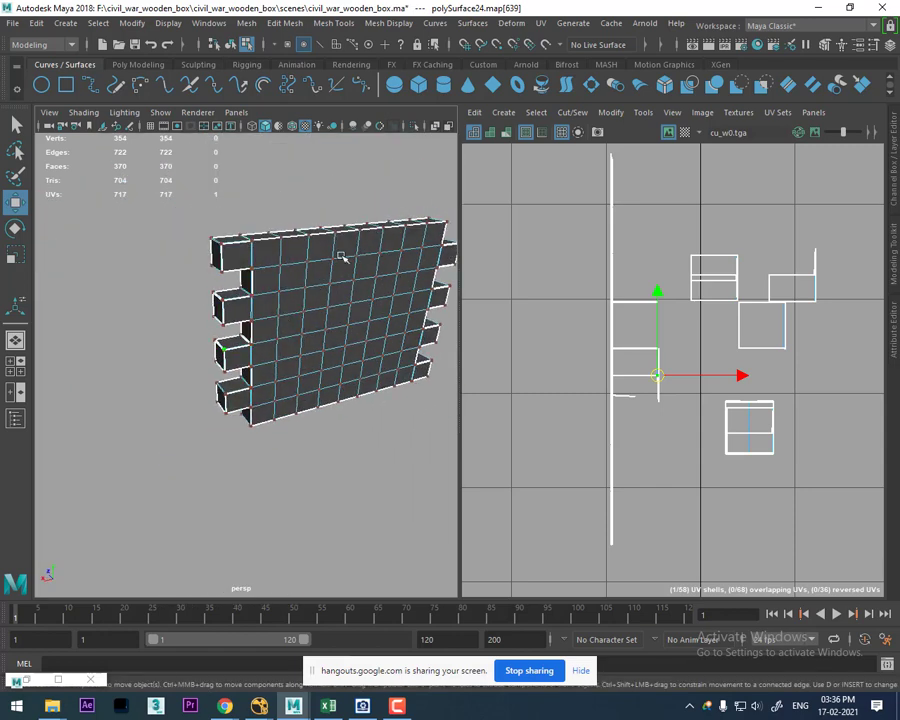
right_click(342, 245)
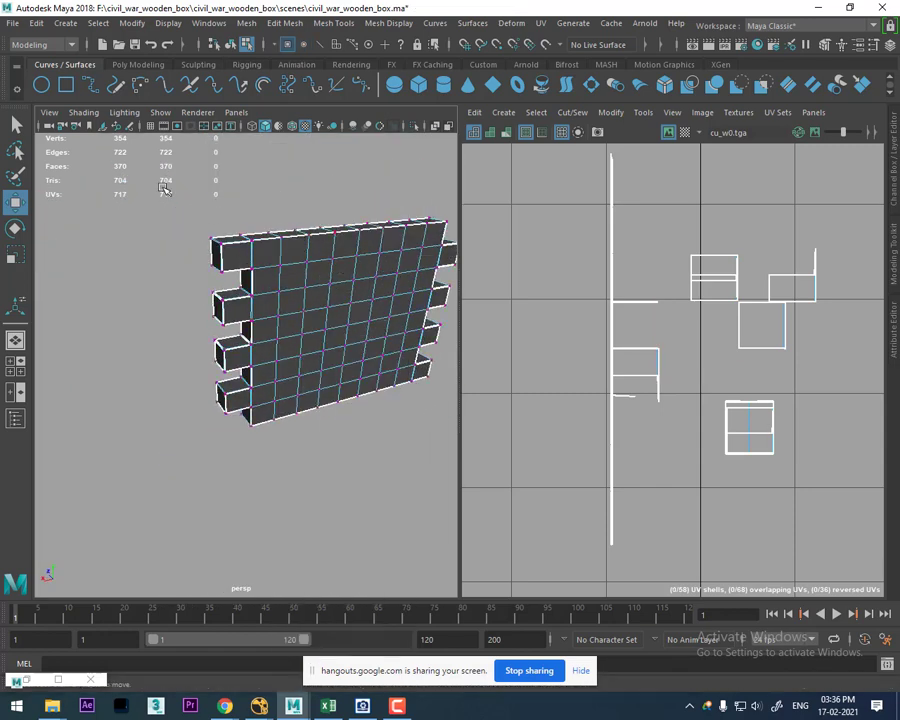
left_click_drag(164, 190, 274, 506)
mouse_move(274, 324)
right_mouse_down("shift")
mouse_move(270, 196)
mouse_move(350, 174)
right_mouse_up("shift")
scroll(293, 301, "up", 2)
scroll(331, 483, "up", 3)
scroll(290, 360, "up", 2)
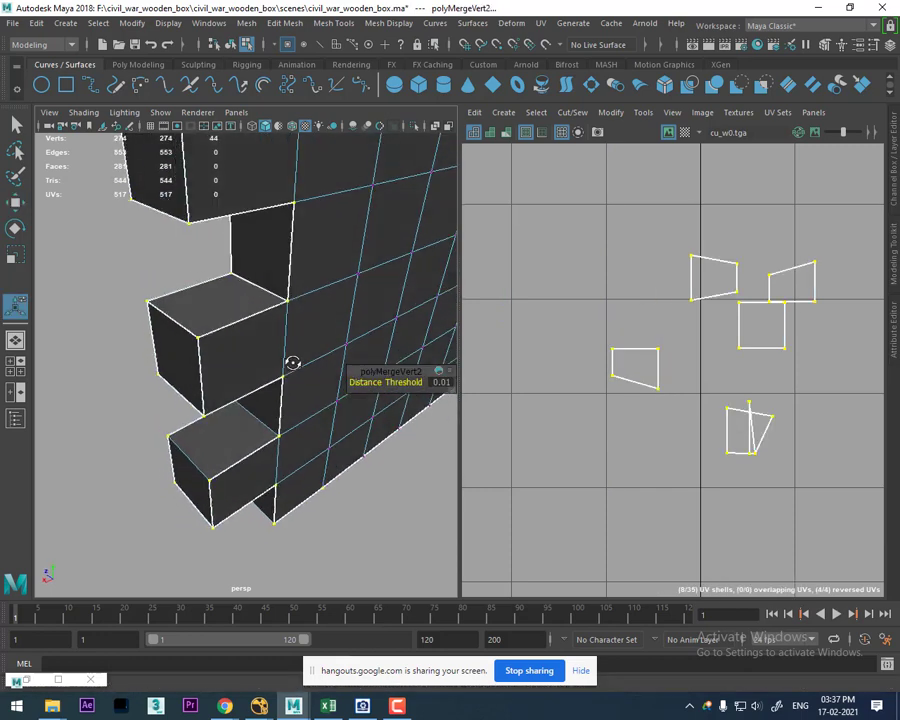
scroll(280, 334, "up", 2)
scroll(284, 334, "up", 3)
scroll(284, 334, "down", 3)
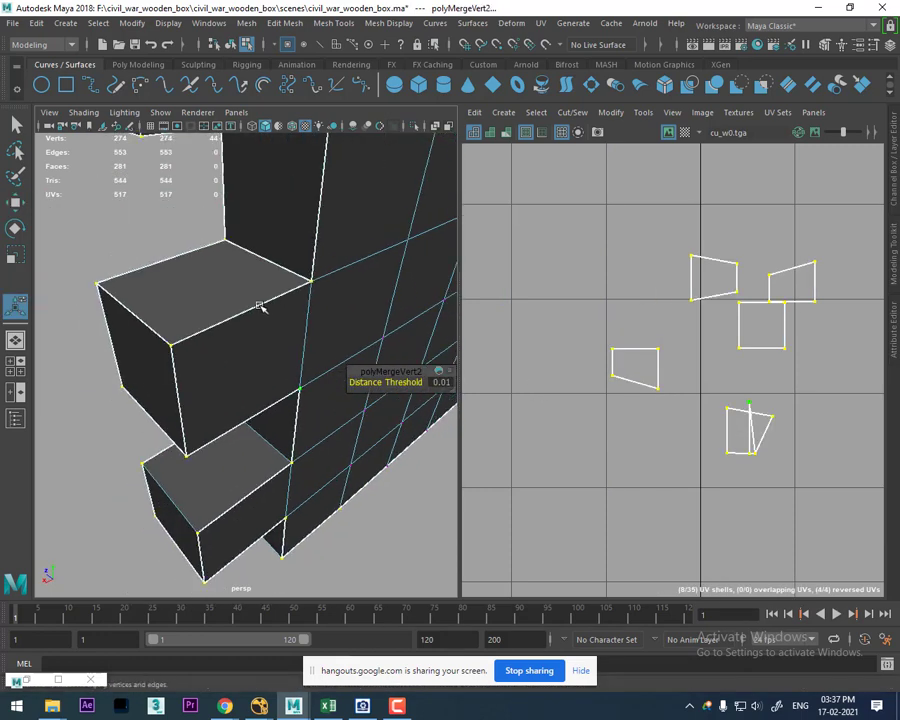
left_click(441, 383)
type("0.002")
key("Return")
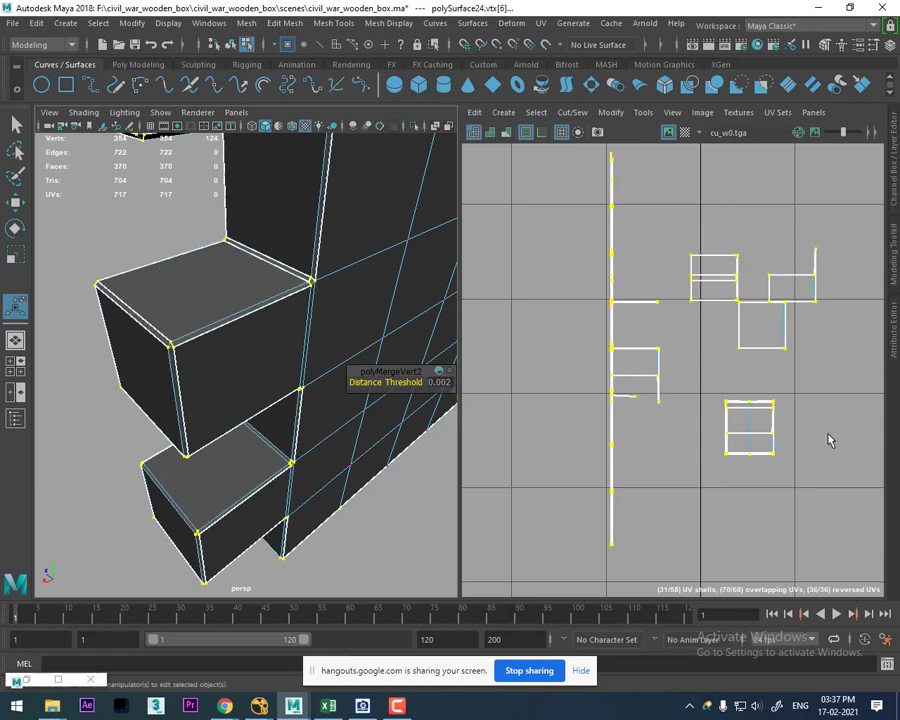
Step: Test a 0.003 threshold, restore 0.002, then inspect the prongs and return to object mode
mouse_move(290, 340)
left_mouse_down("alt")
mouse_move(340, 328)
mouse_move(446, 410)
left_mouse_up("alt")
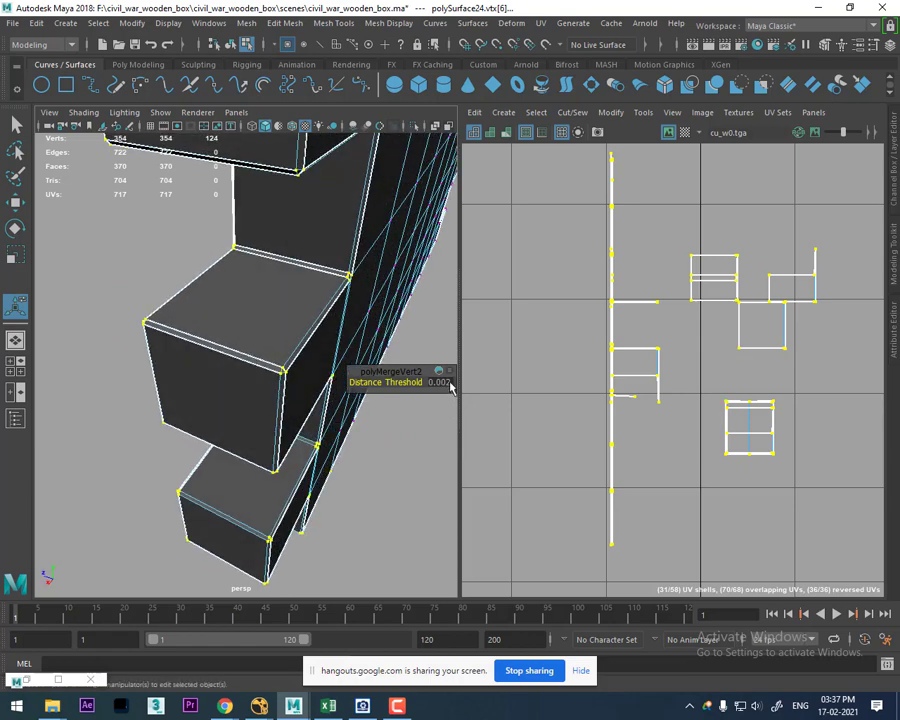
left_click(442, 382)
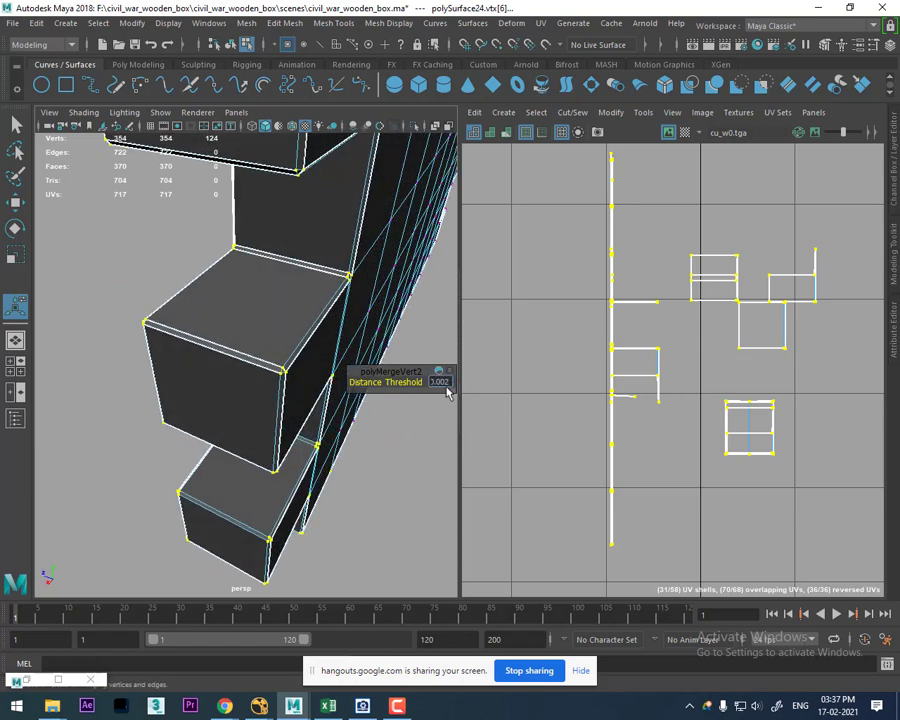
type("0.003")
key("Return")
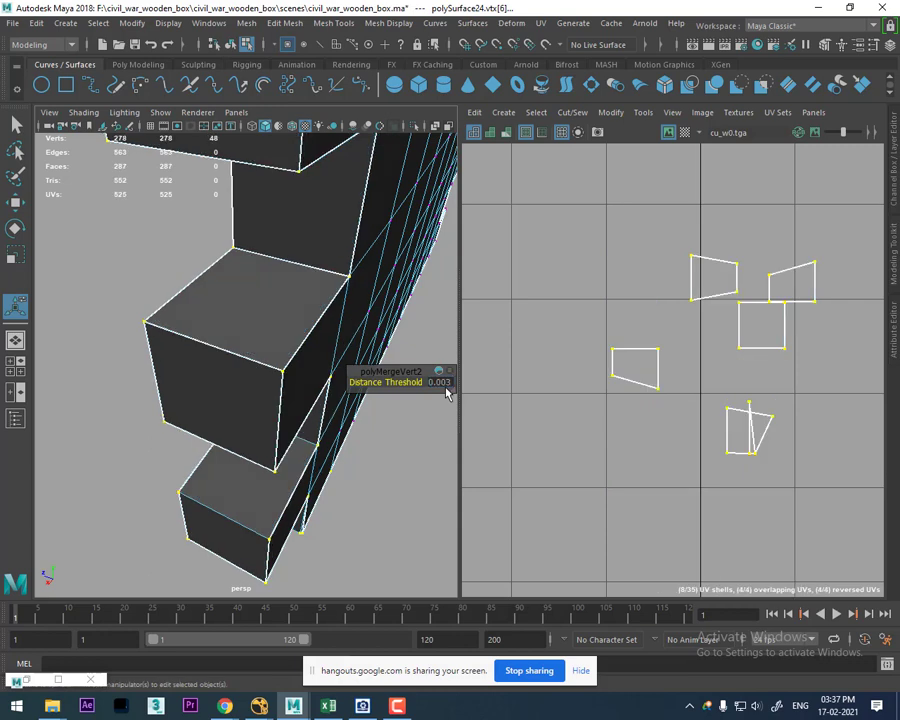
mouse_move(340, 337)
left_mouse_down("alt")
mouse_move(301, 317)
mouse_move(301, 301)
left_mouse_up("alt")
left_click(440, 382)
type("0.002")
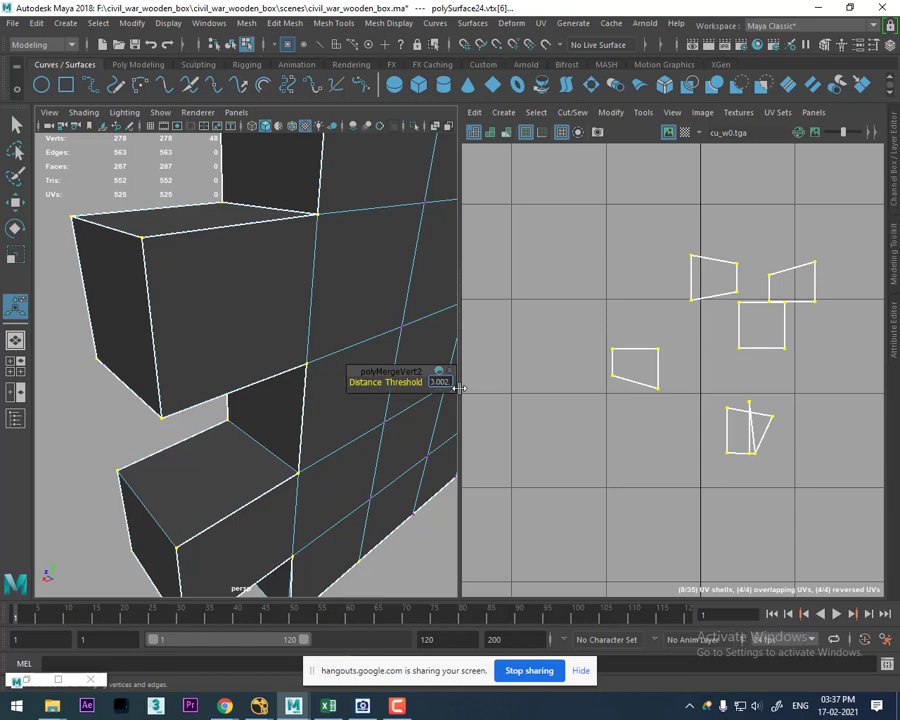
key("Return")
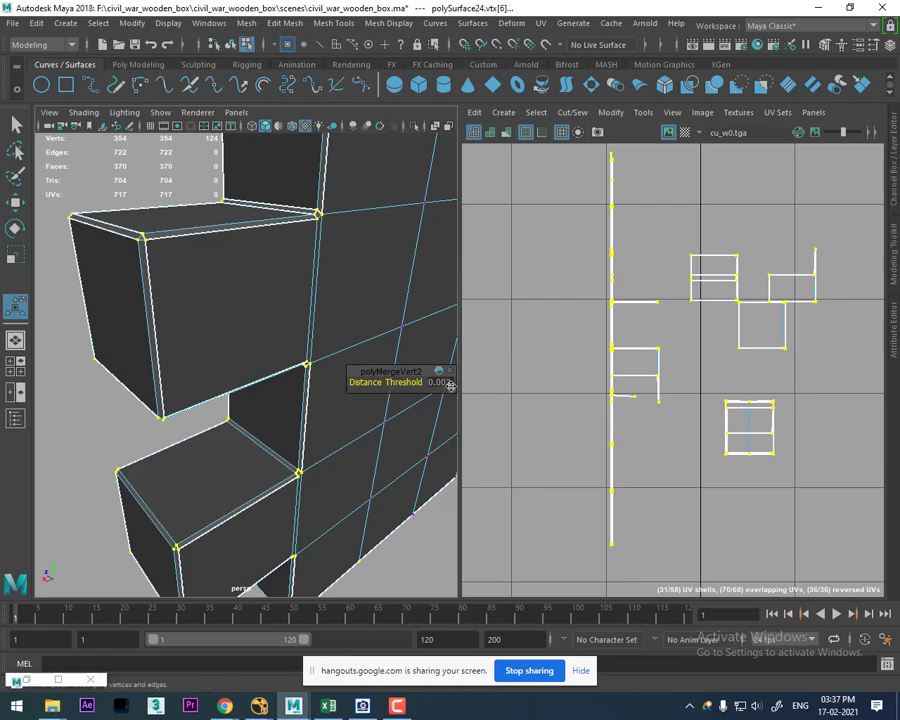
mouse_move(342, 291)
left_mouse_down("alt")
mouse_move(362, 305)
mouse_move(307, 279)
left_mouse_up("alt")
mouse_move(307, 279)
right_mouse_down("alt")
mouse_move(315, 394)
mouse_move(270, 337)
mouse_move(256, 392)
mouse_move(251, 492)
right_mouse_up("alt")
left_click_drag(251, 492, 245, 535, "alt")
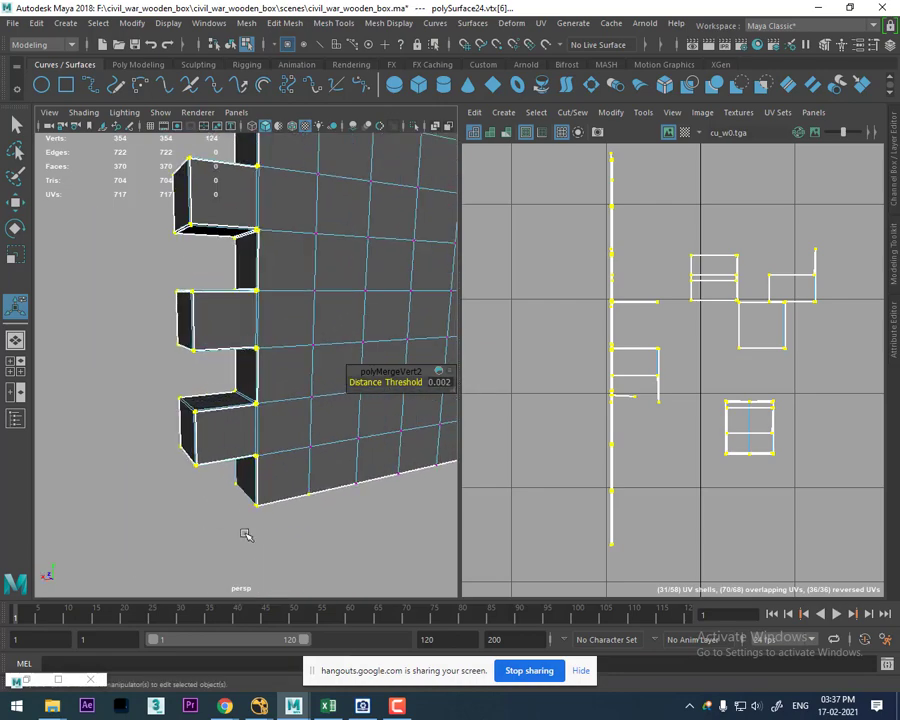
mouse_move(218, 340)
left_mouse_down("alt")
mouse_move(244, 344)
mouse_move(304, 296)
left_mouse_up("alt")
right_click_drag(304, 296, 372, 286)
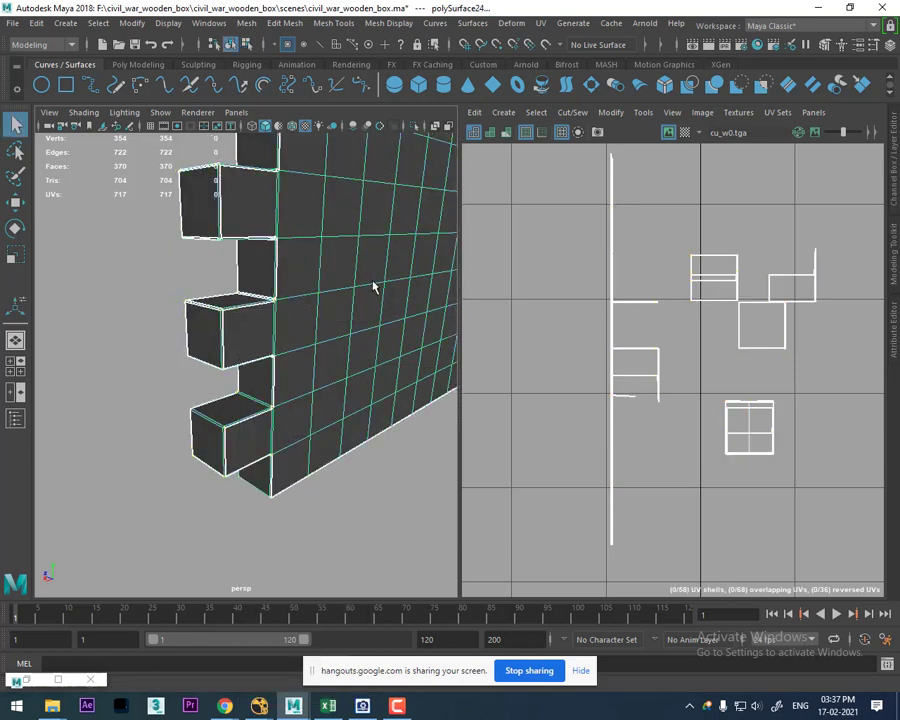
Step: Frame the model's UVs in the UV Editor and turn on shaded UV display
key("f")
left_click(336, 456)
key("ctrl+z")
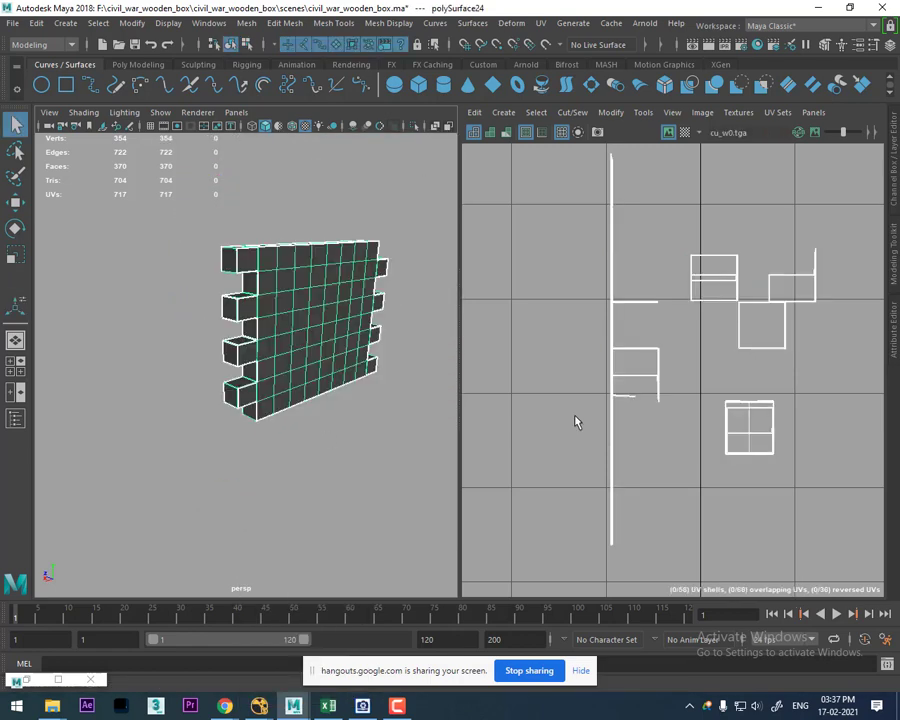
key("f")
scroll(703, 418, "down", 2)
scroll(710, 480, "down", 2)
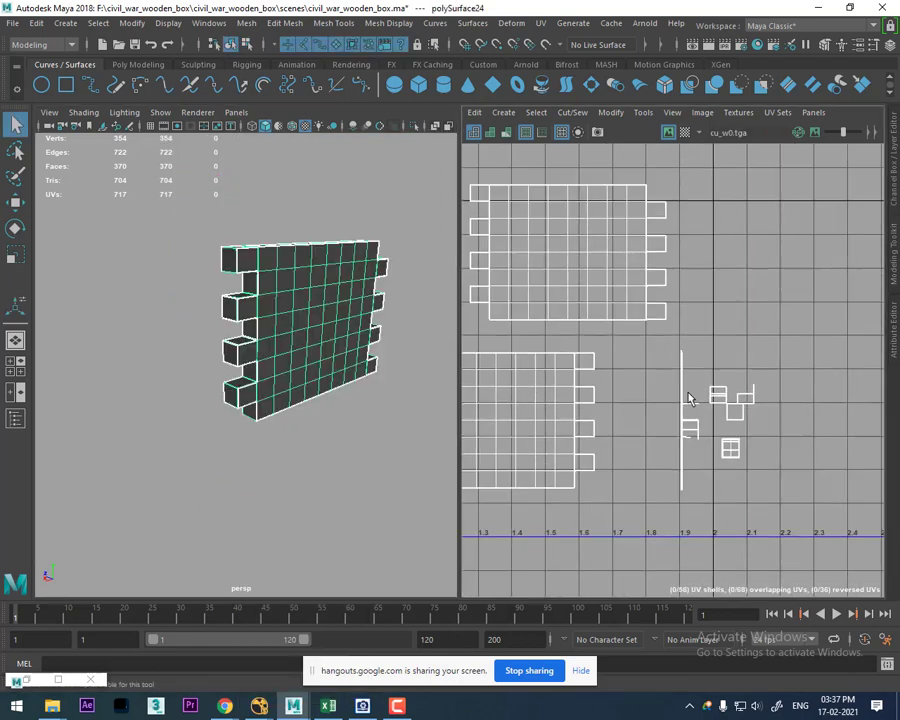
mouse_move(687, 250)
middle_mouse_down("alt")
mouse_move(737, 305)
mouse_move(760, 218)
middle_mouse_up("alt")
key("F12")
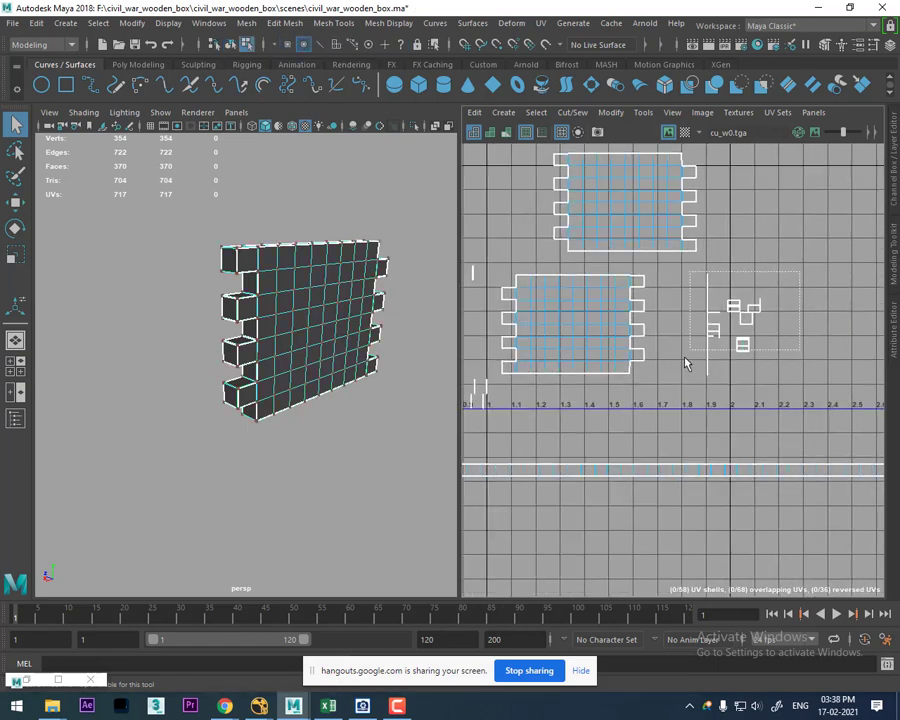
Step: Move the small plank UV pieces left to about U 0.7, beside the grid shells
left_click_drag(685, 361, 717, 398)
key("w")
left_click_drag(740, 322, 530, 372)
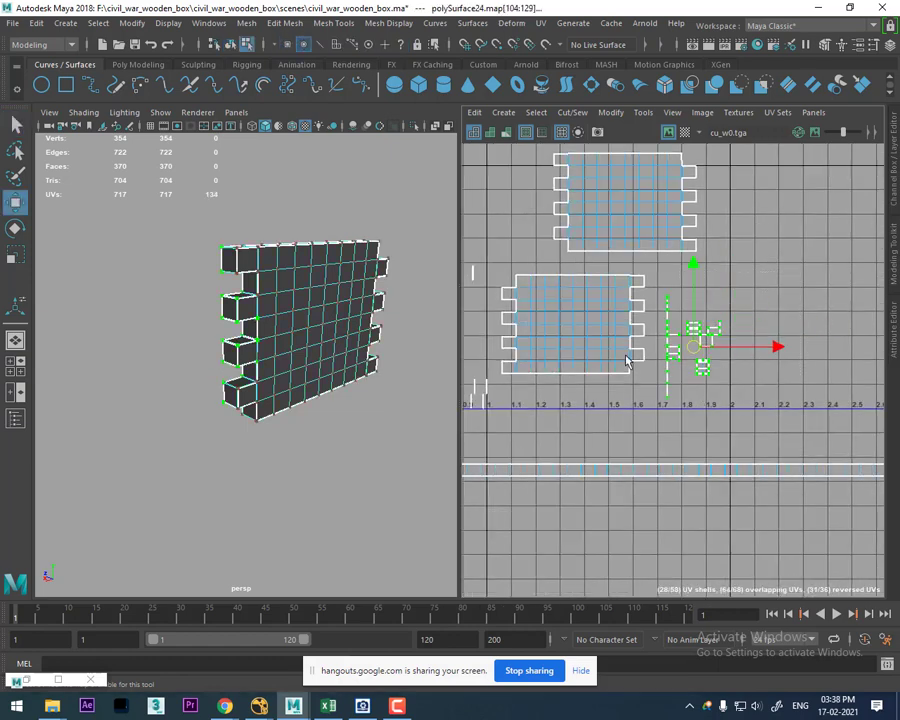
middle_click_drag(557, 377, 675, 367, "alt")
left_click_drag(675, 366, 580, 336)
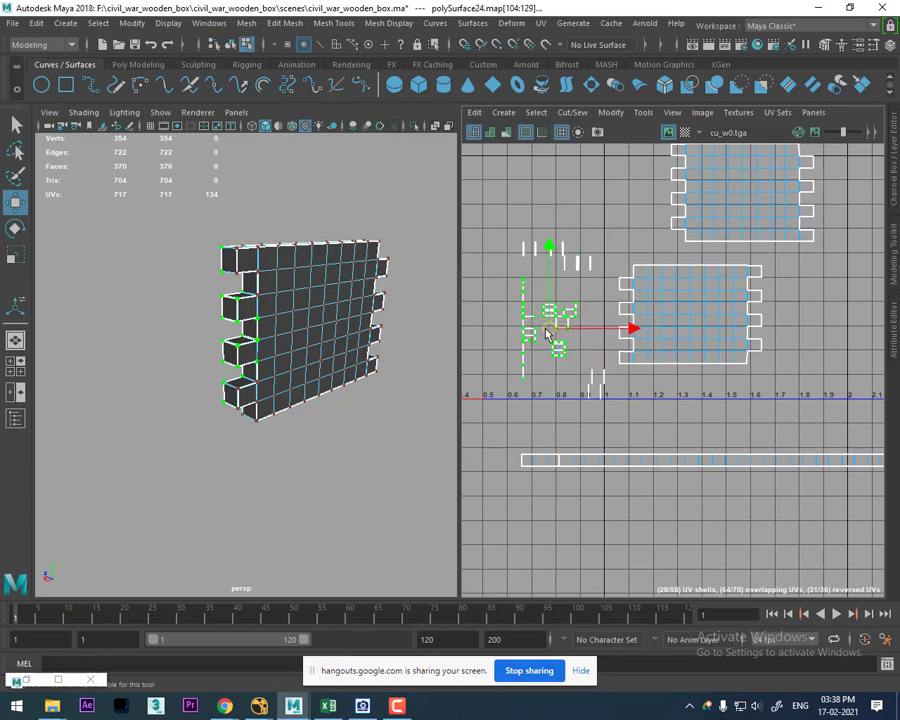
mouse_move(410, 320)
left_mouse_down("alt")
mouse_move(373, 333)
mouse_move(330, 392)
mouse_move(269, 382)
left_mouse_up("alt")
scroll(341, 424, "up", 3)
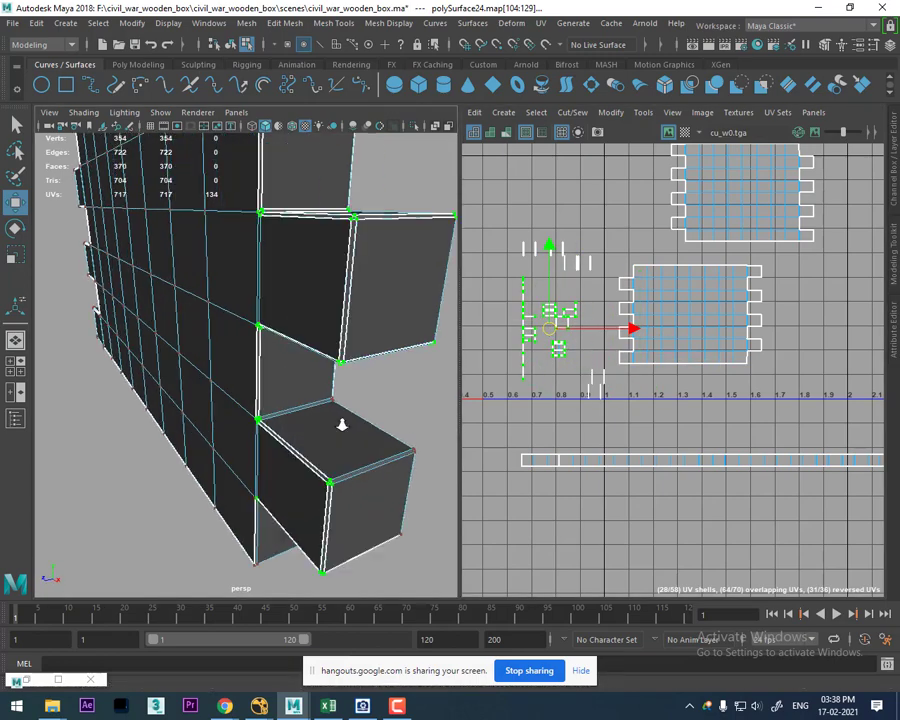
scroll(341, 414, "up", 2)
scroll(359, 369, "up", 2)
scroll(359, 369, "down", 2)
Step: Select the small scattered UV pieces and move them up and left, away from the brick-wall shells
scroll(603, 358, "down", 1)
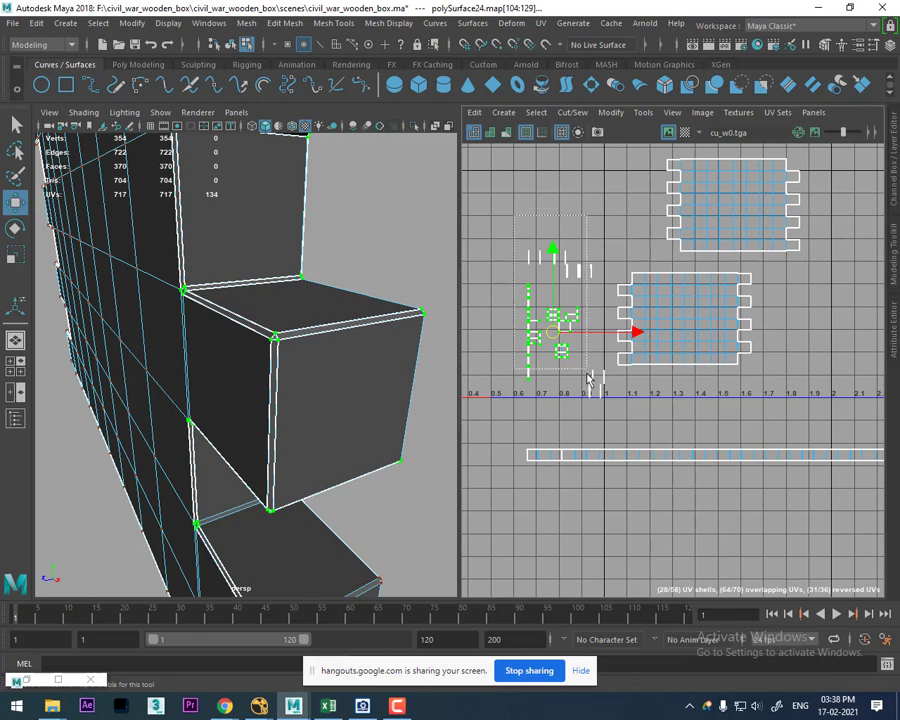
Step: Select the small scattered UV pieces and move them up and left, away from the brick-wall shells
left_click_drag(588, 378, 607, 410)
left_click_drag(565, 333, 537, 305)
scroll(537, 305, "down", 1)
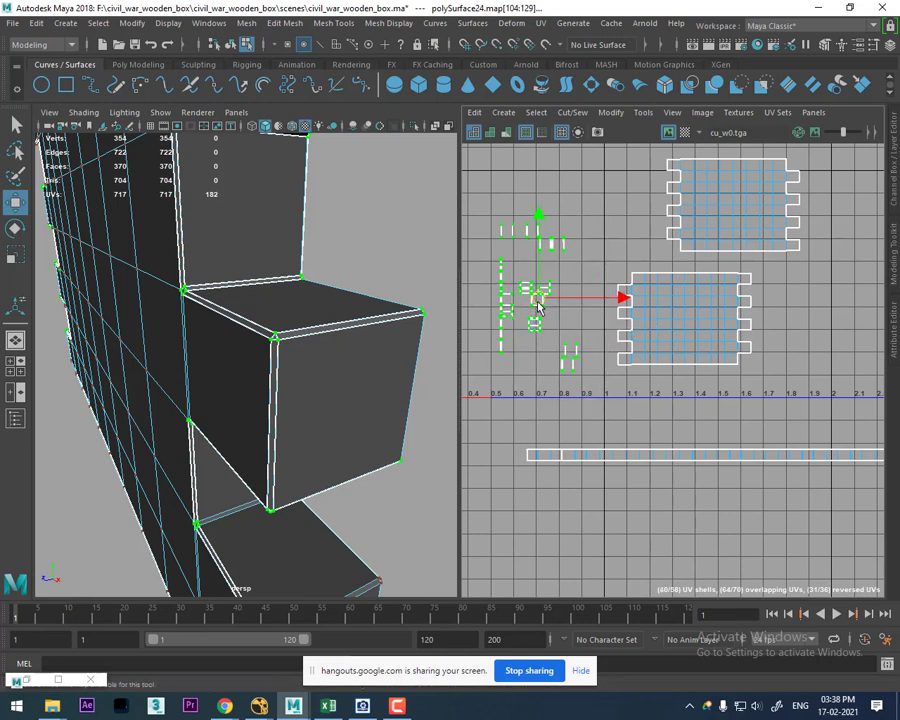
middle_click_drag(582, 304, 657, 311, "alt")
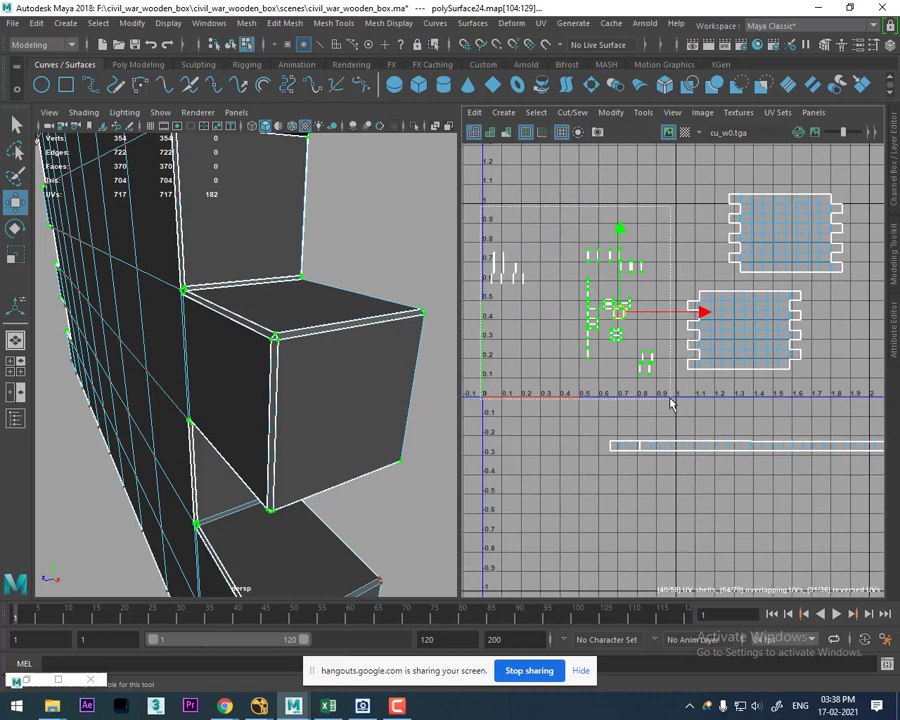
left_click_drag(478, 245, 528, 290, "shift")
left_click_drag(583, 318, 563, 333)
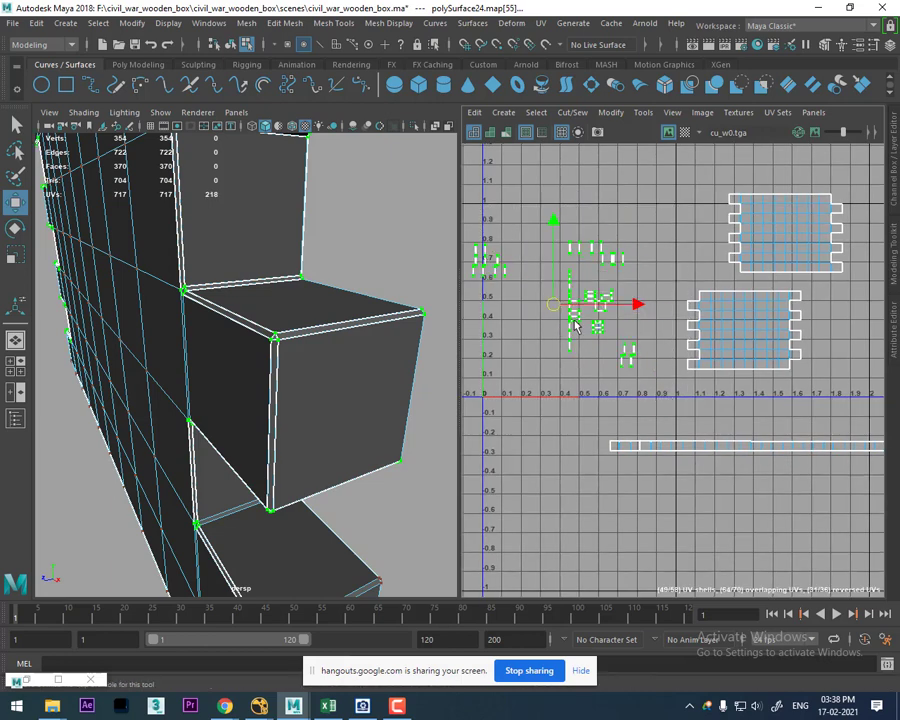
Step: Deselect the pieces and box-select the edges of the left UV pieces
right_click(649, 238, "shift")
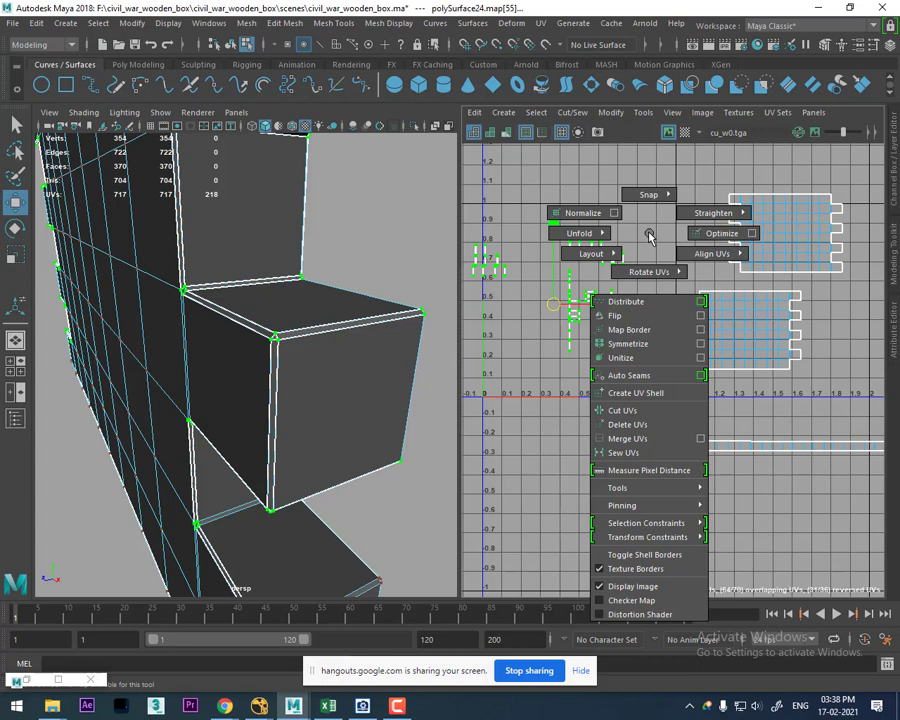
left_click(572, 255)
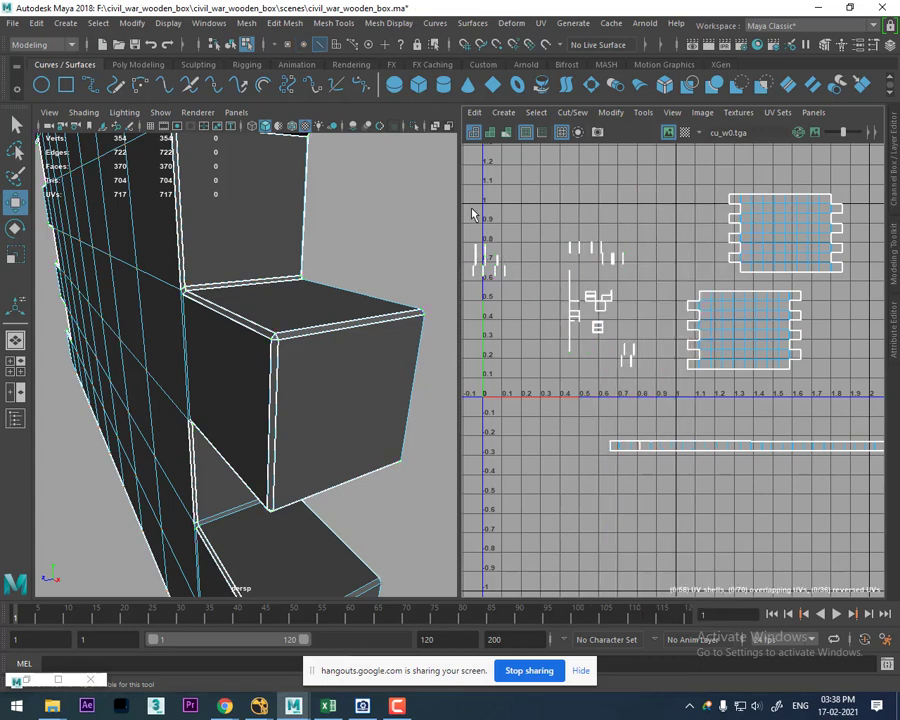
left_click_drag(472, 209, 558, 362)
Step: Cut the UVs along the selected left edges, then sew the long bottom strip's edges together
right_click_drag(671, 264, 545, 331, "shift")
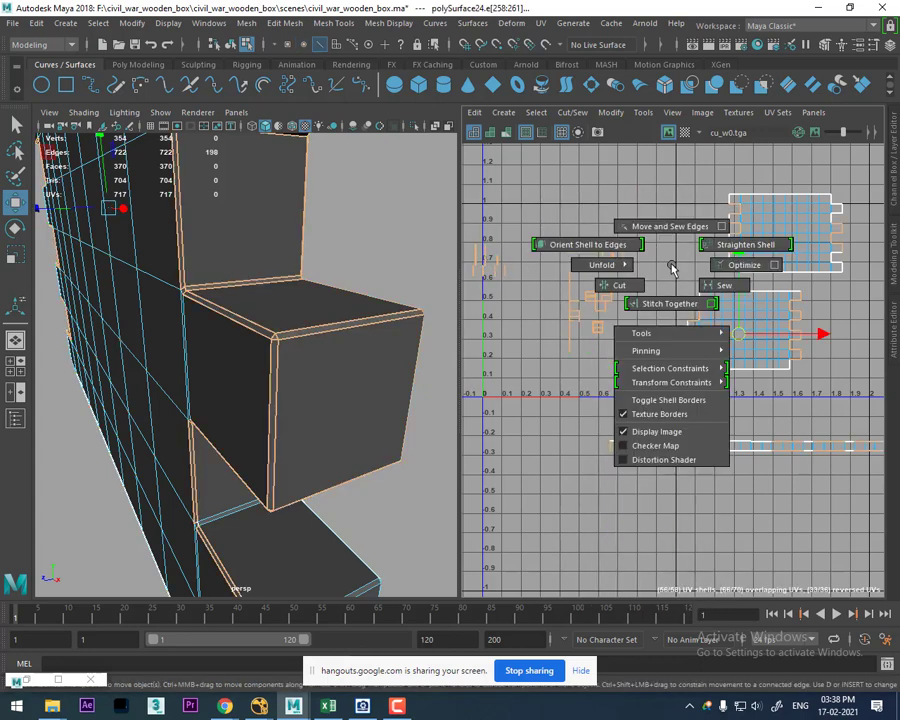
mouse_move(723, 394)
middle_mouse_down("alt")
mouse_move(623, 307)
mouse_move(665, 297)
mouse_move(679, 355)
middle_mouse_up("alt")
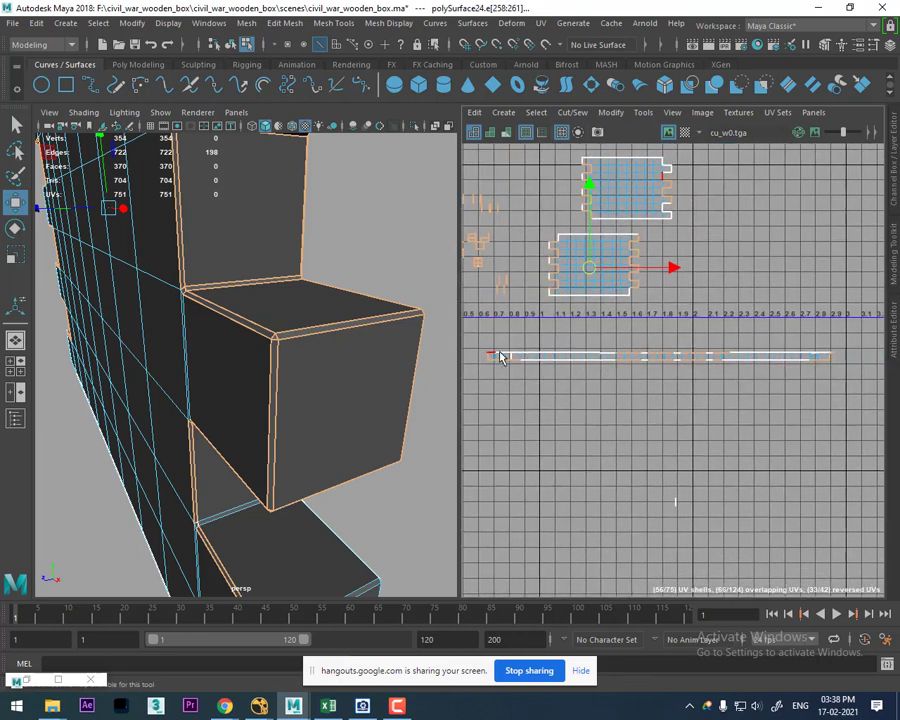
left_click_drag(490, 343, 760, 413)
left_click_drag(823, 413, 826, 412)
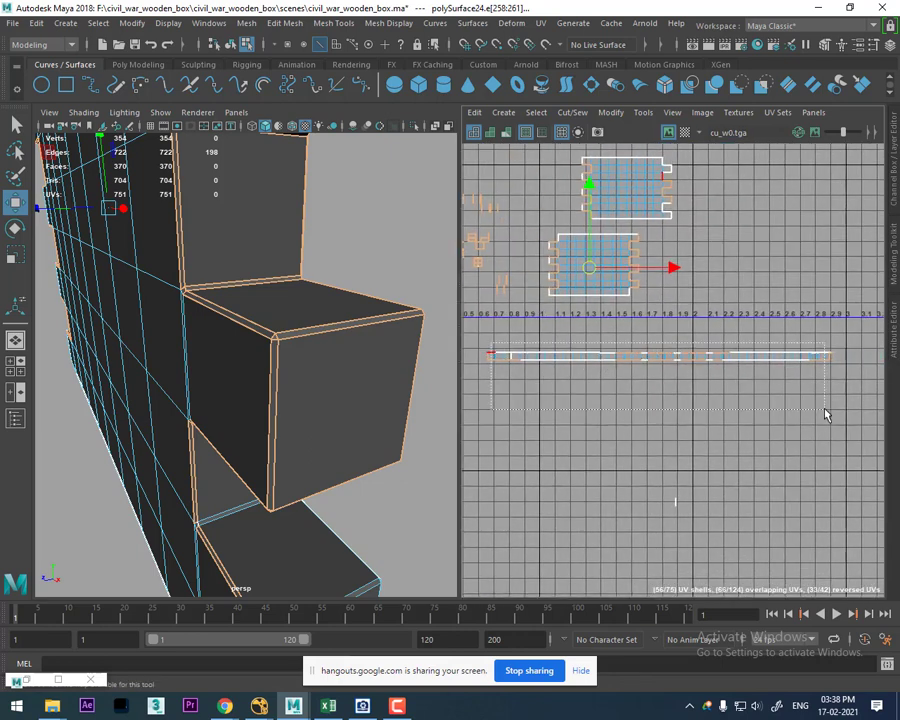
middle_click_drag(707, 342, 712, 392, "alt")
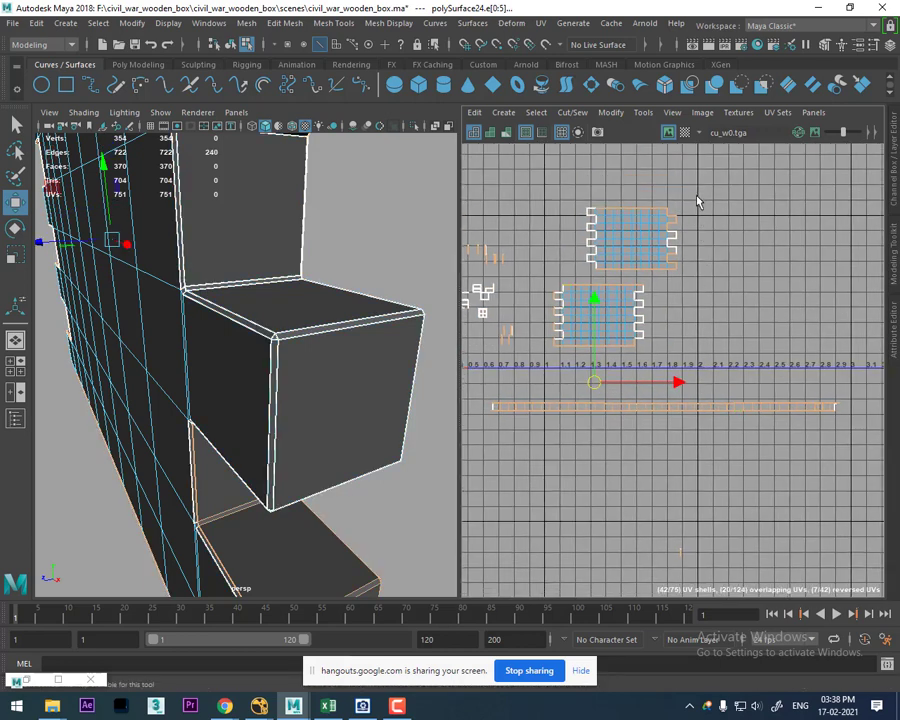
left_click(547, 390)
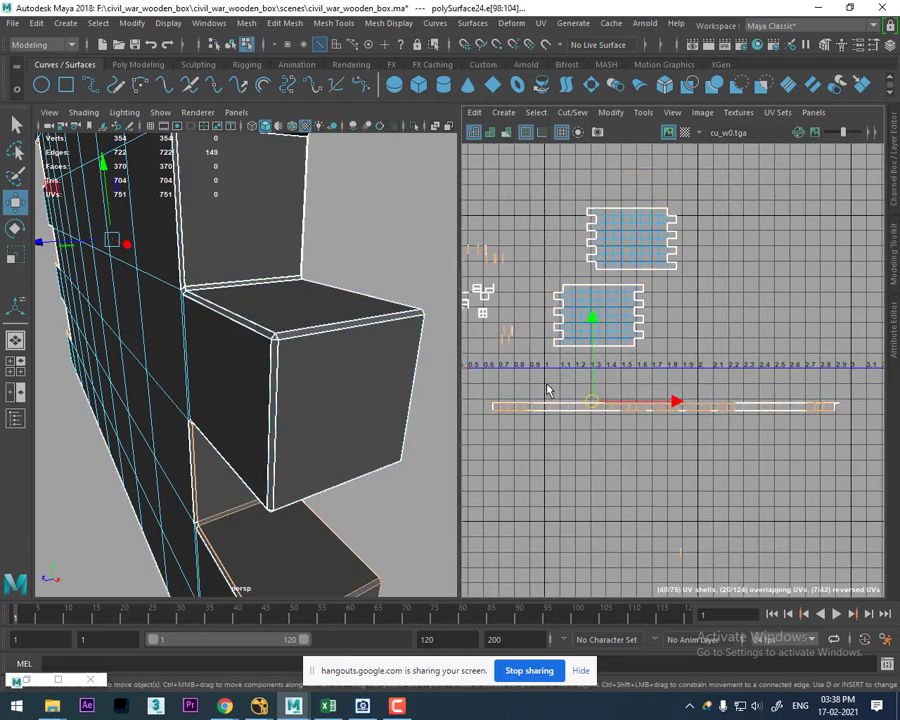
middle_click_drag(469, 284, 611, 342, "alt")
right_click_drag(695, 442, 680, 218, "shift")
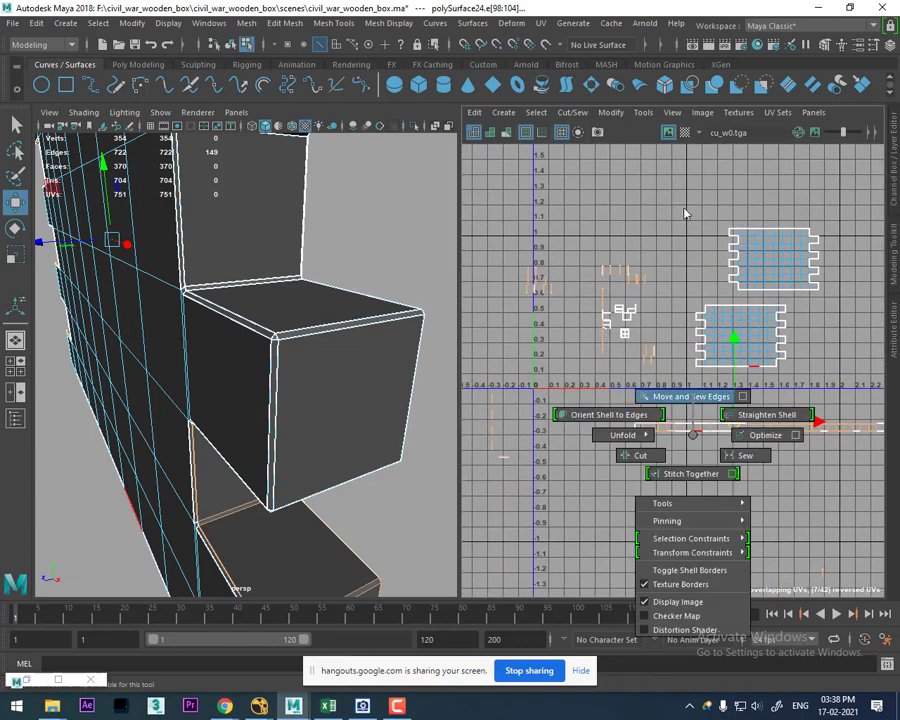
Step: Reframe the UV layout and select all the UV shells together with the long strip
scroll(765, 411, "down", 3)
middle_click_drag(765, 411, 645, 376, "alt")
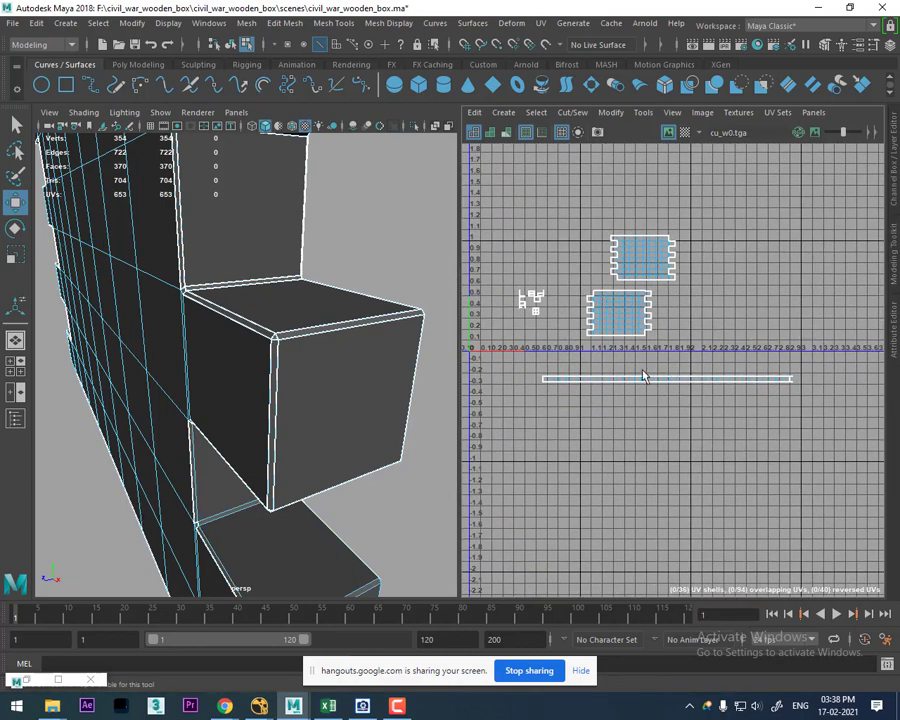
left_click_drag(830, 472, 704, 354)
scroll(704, 354, "up", 2)
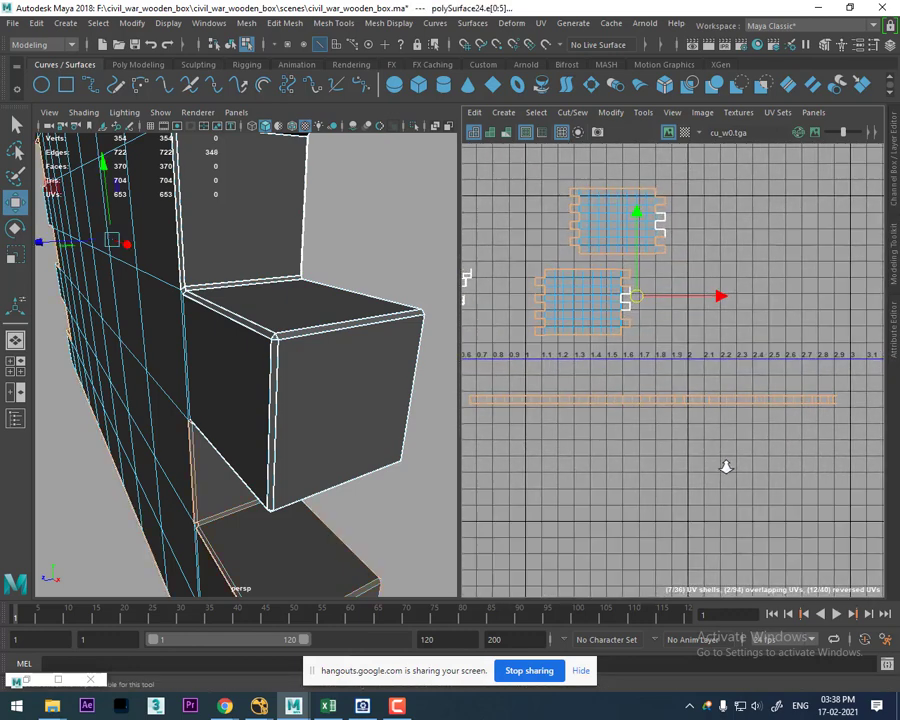
middle_click_drag(698, 398, 755, 424, "alt")
scroll(755, 424, "up", 1)
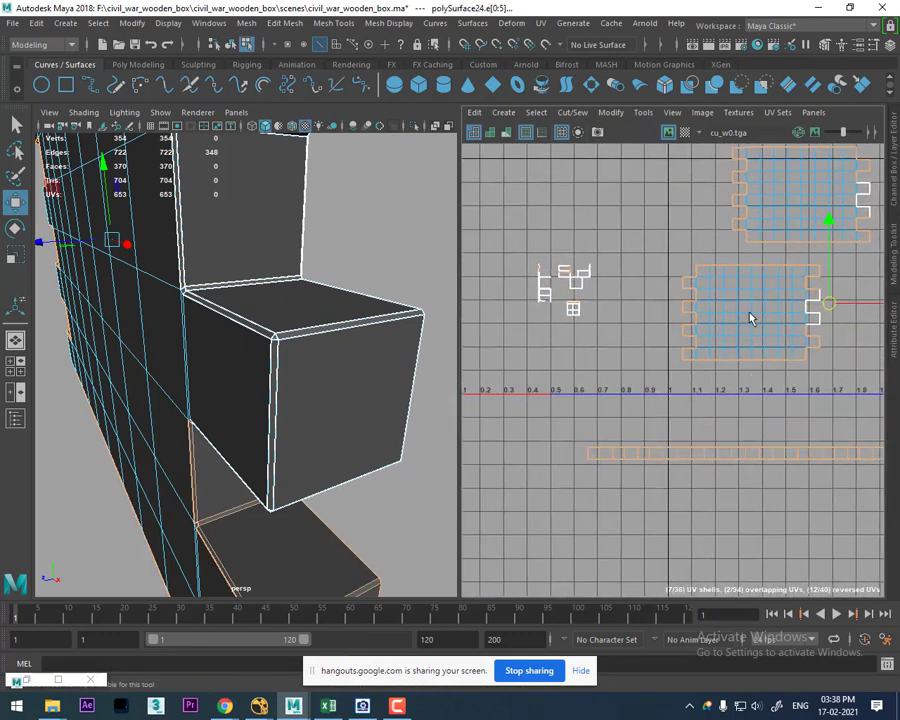
middle_click_drag(752, 318, 645, 311, "alt")
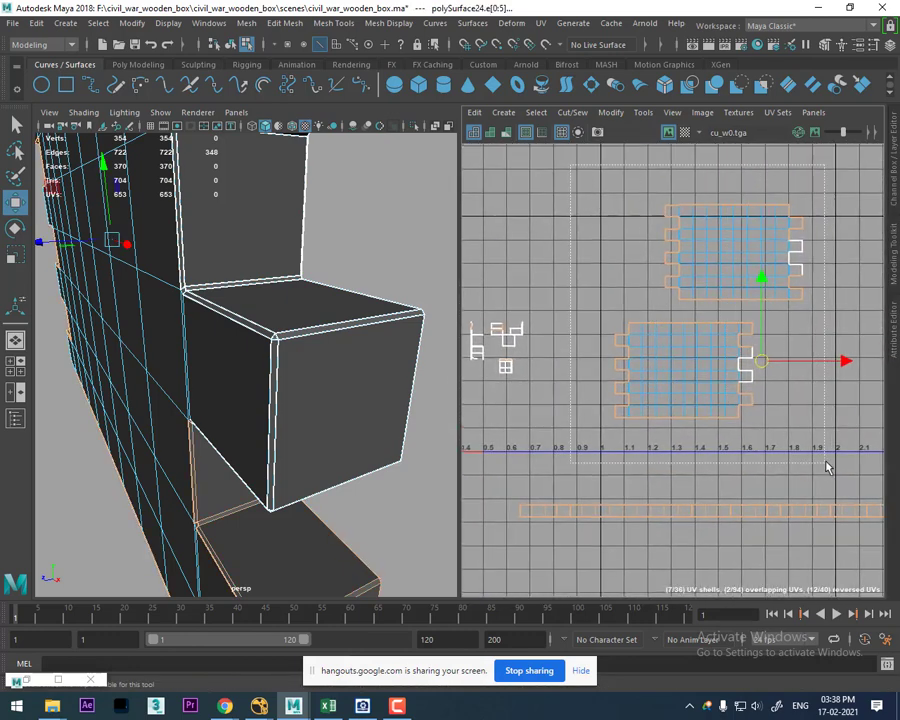
scroll(704, 378, "down", 2)
scroll(678, 423, "down", 2)
scroll(678, 423, "down", 1)
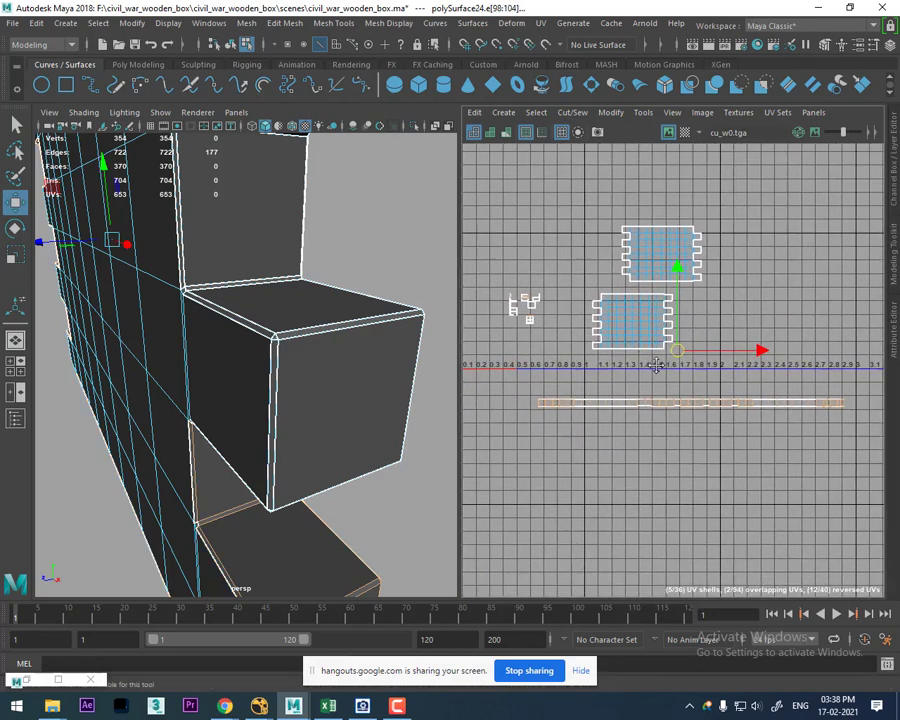
scroll(694, 431, "down", 1)
Step: Clear the selection, select the shells' border edges and remove part of them from the selection
left_click(672, 215)
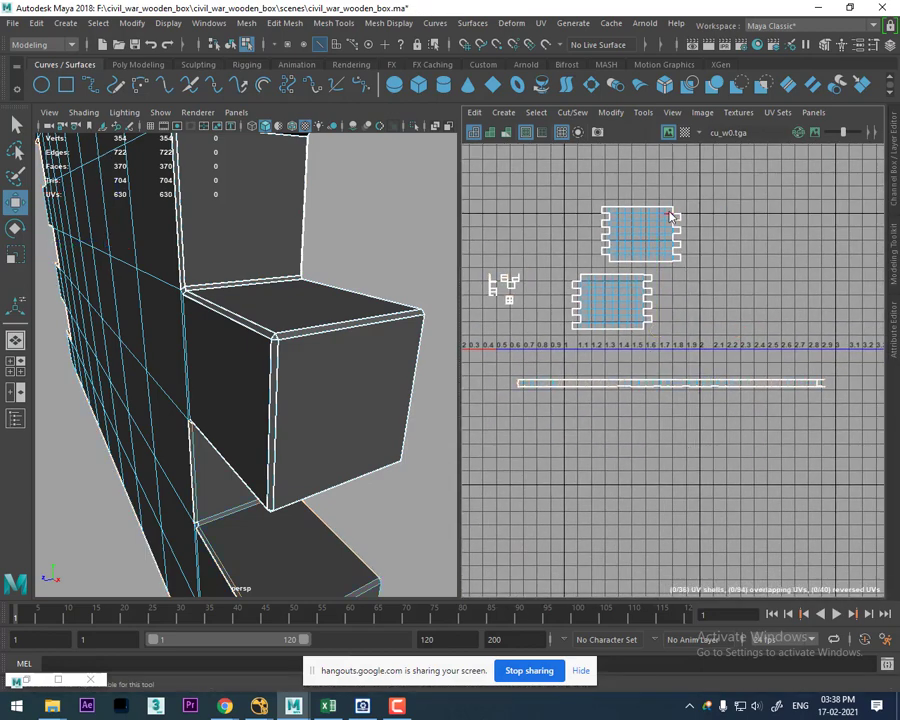
scroll(595, 362, "up", 1)
scroll(600, 363, "up", 1)
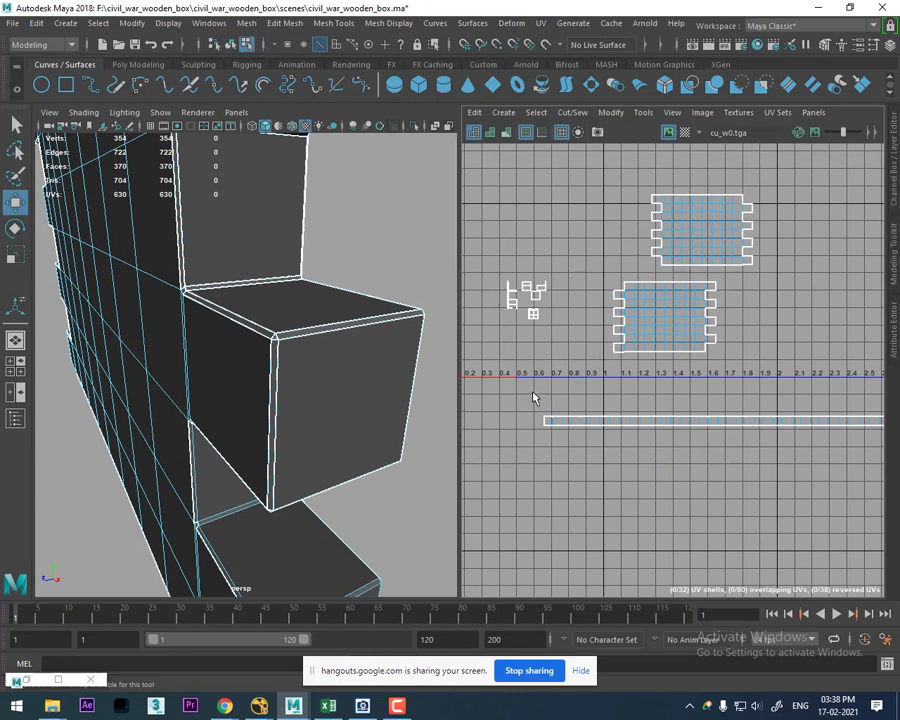
right_click_drag(567, 388, 556, 420)
scroll(583, 427, "down", 2)
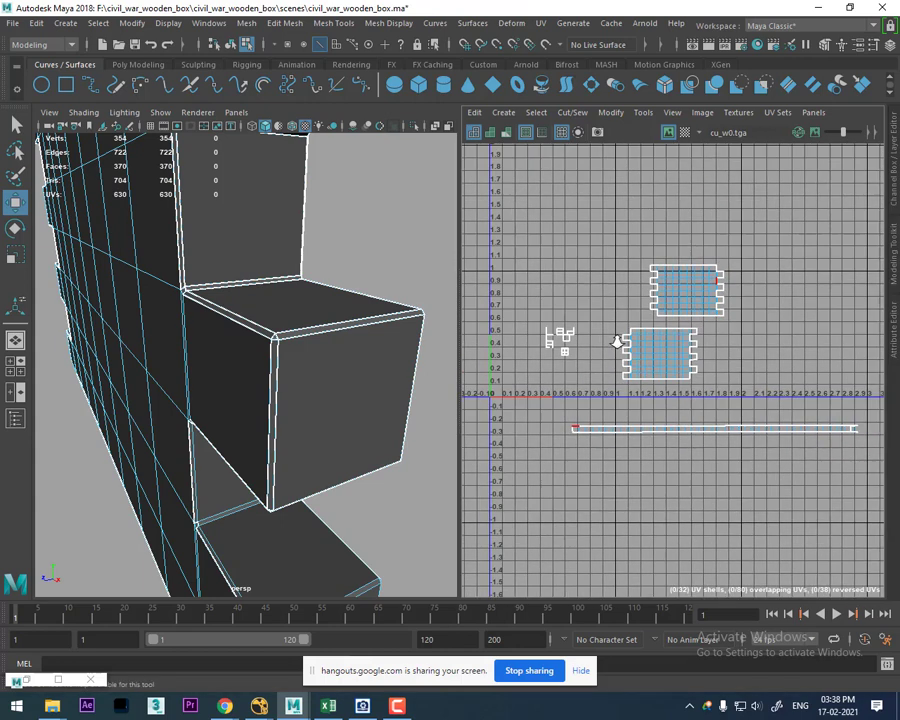
key("ctrl+z")
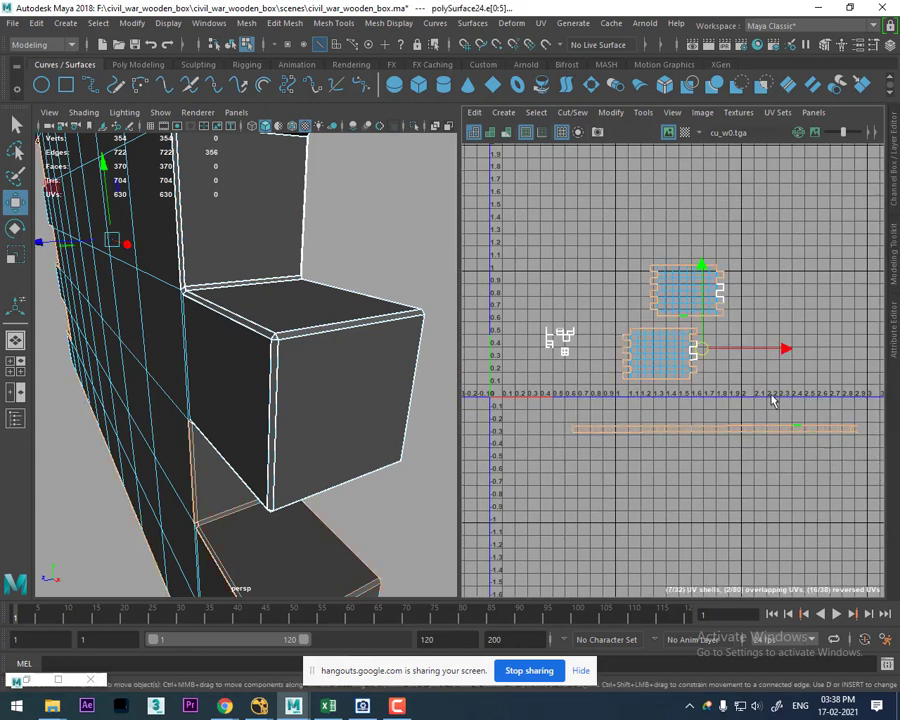
left_click_drag(767, 237, 610, 382)
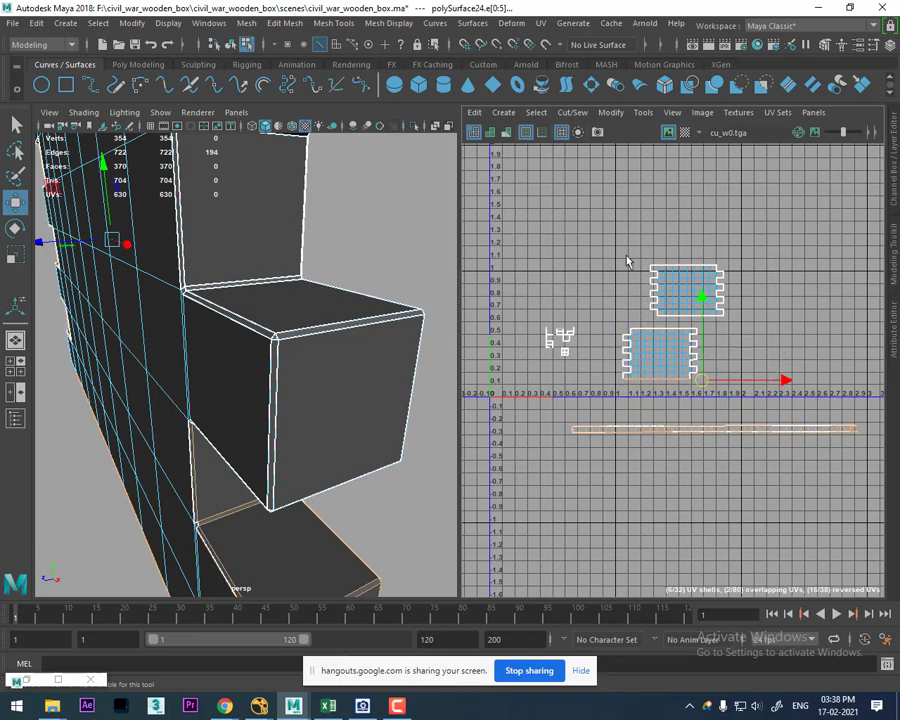
scroll(722, 423, "up", 2)
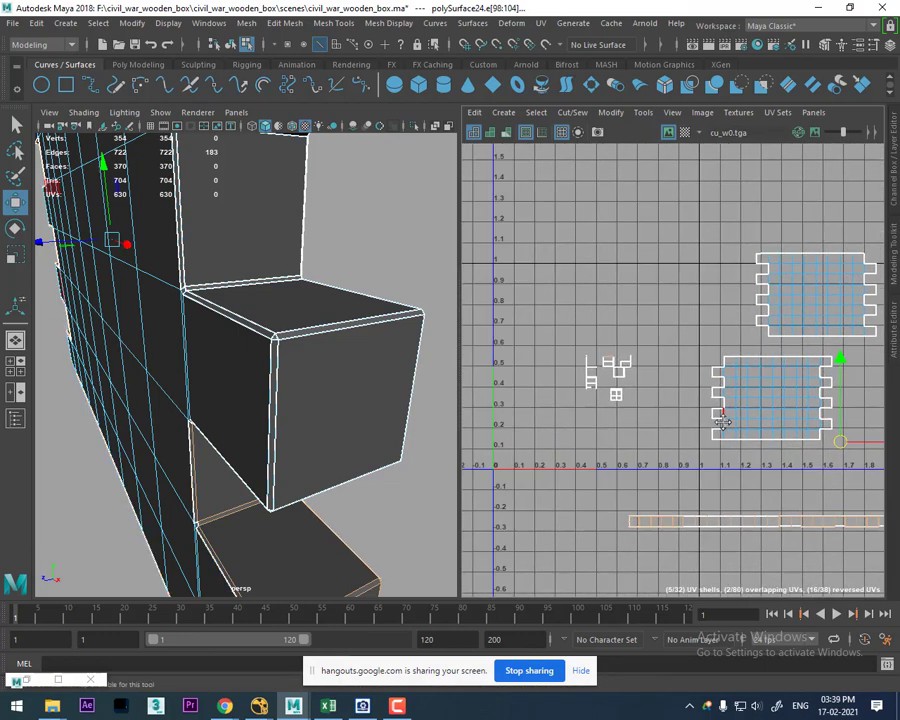
scroll(735, 390, "up", 5)
scroll(697, 301, "up", 2)
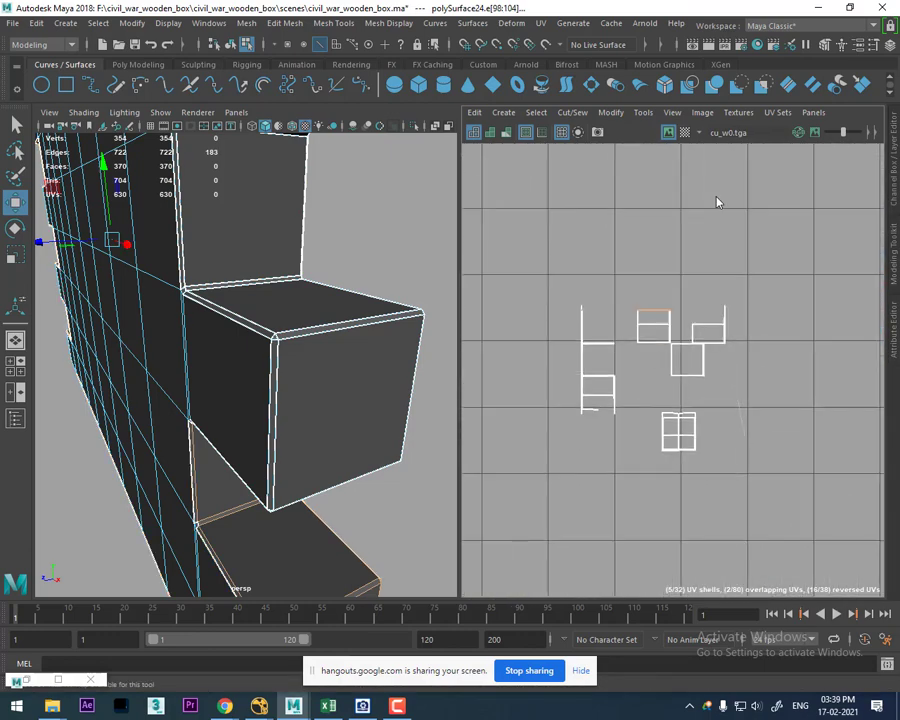
scroll(765, 396, "down", 6)
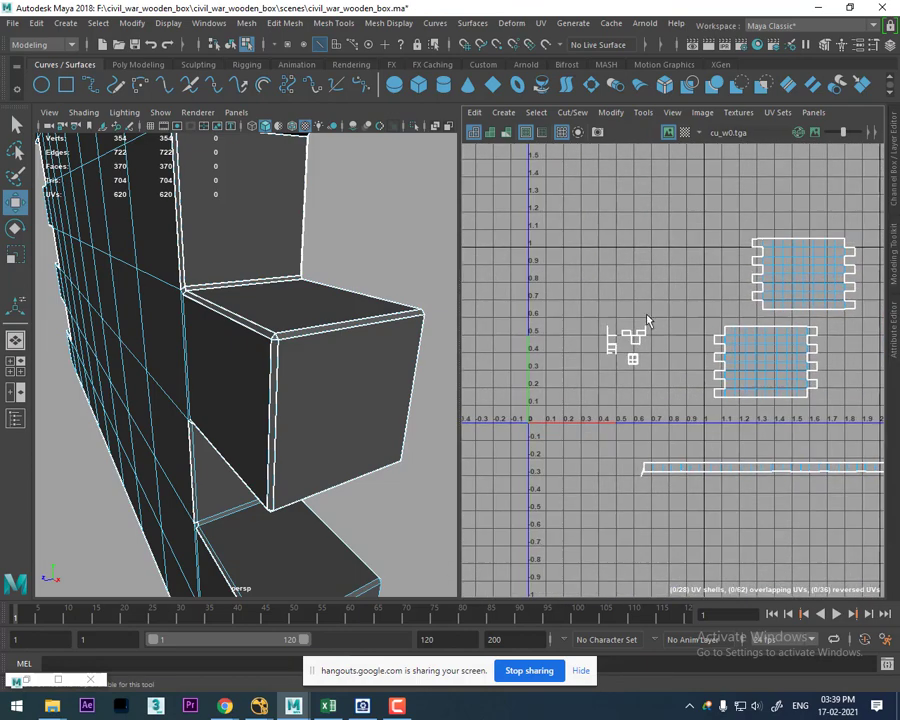
Step: Box-select the small UV shells and zoom the UV view in on them
left_click_drag(648, 320, 628, 366)
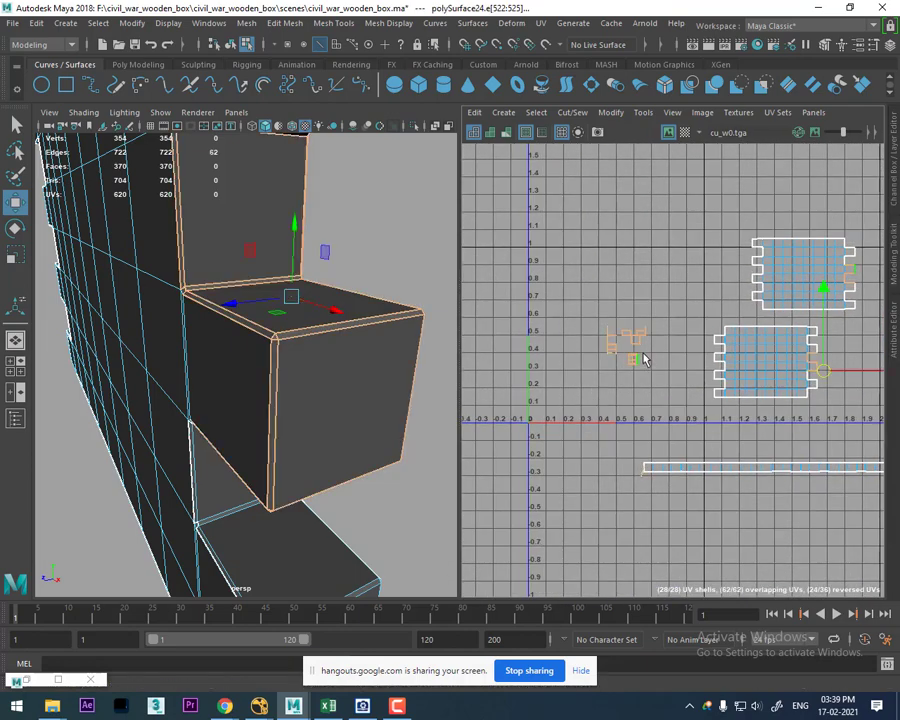
right_click_drag(638, 296, 680, 296)
left_click_drag(670, 300, 590, 388)
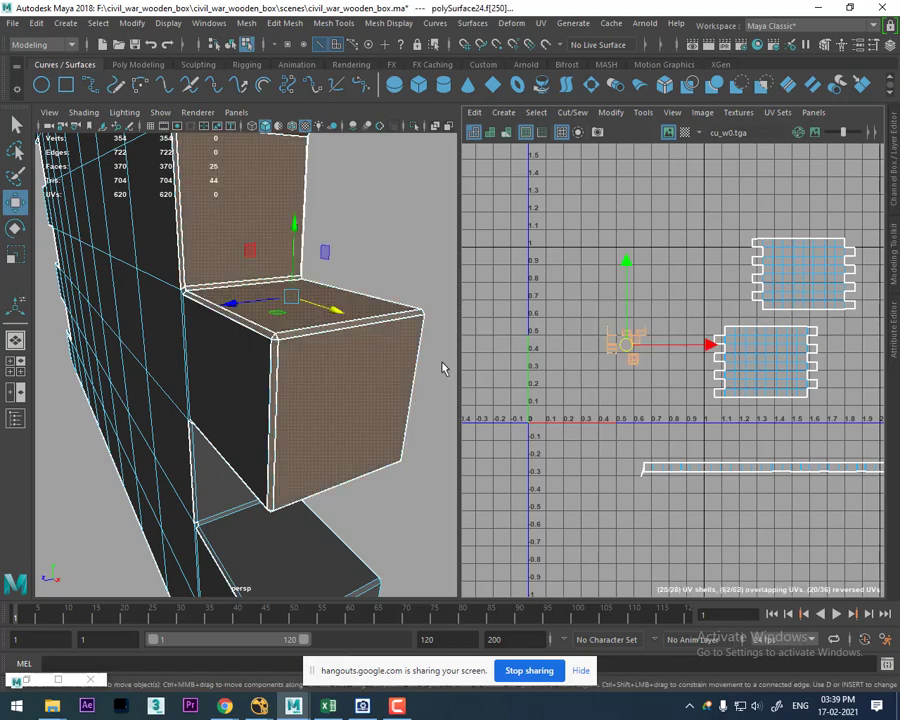
scroll(637, 358, "down", 2)
middle_click_drag(637, 358, 667, 283, "alt")
scroll(666, 330, "up", 2)
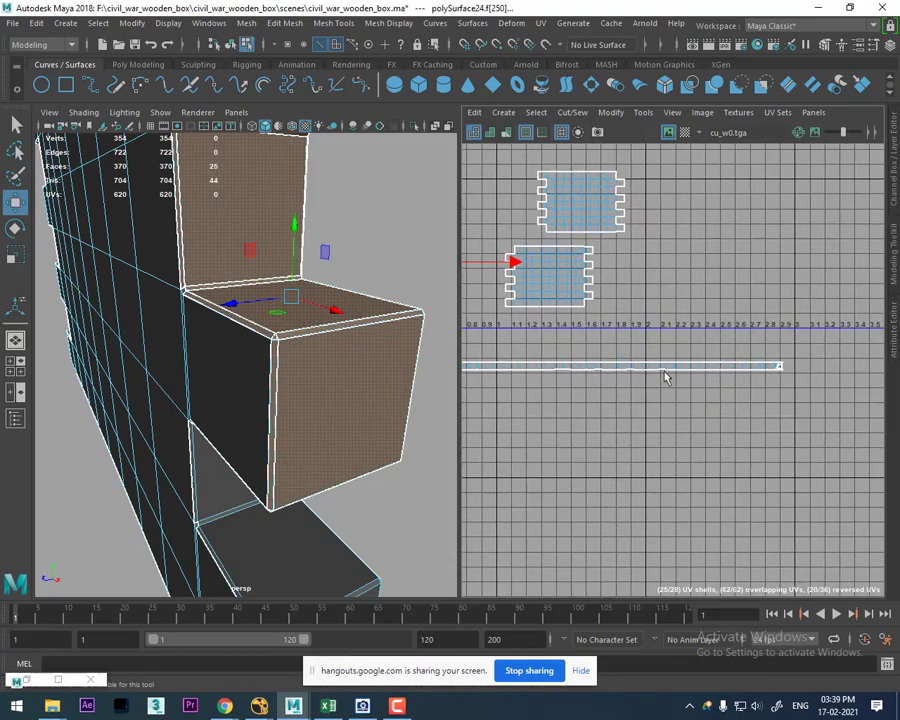
scroll(356, 315, "up", 3)
scroll(355, 300, "down", 2)
mouse_move(513, 325)
middle_mouse_down("alt")
mouse_move(707, 349)
mouse_move(683, 370)
middle_mouse_up("alt")
scroll(690, 400, "up", 3)
Step: Sew the UVs along three top edges of the protruding box
key("F10")
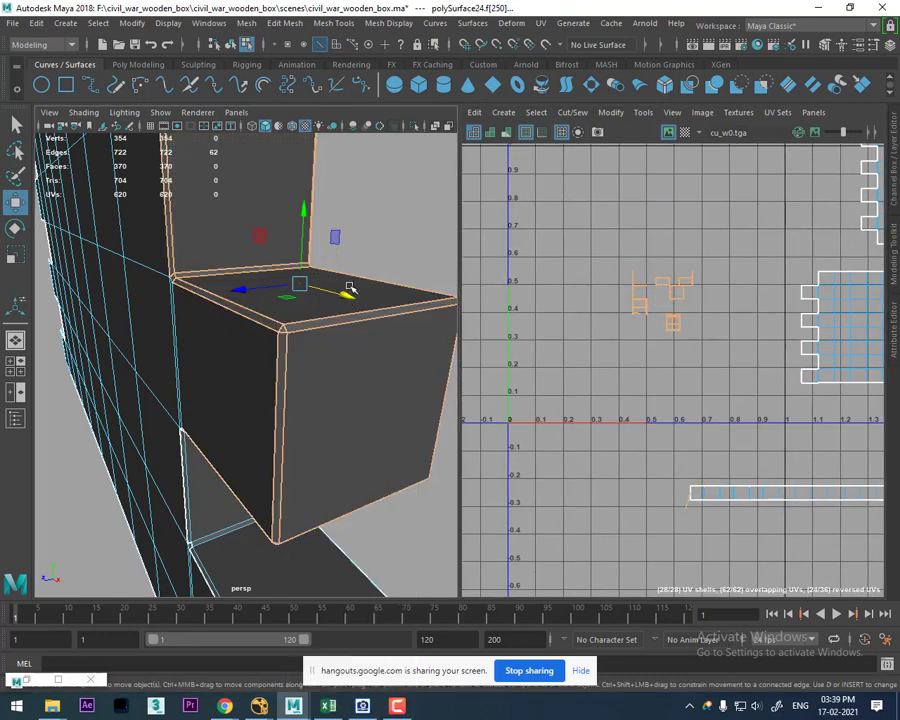
left_click(345, 322)
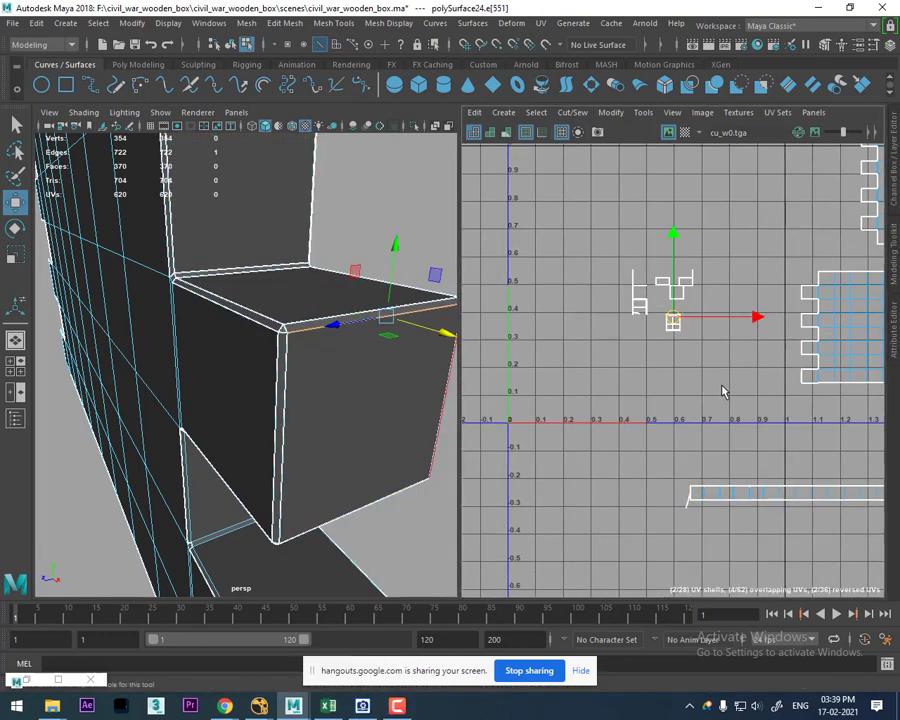
left_click(680, 163)
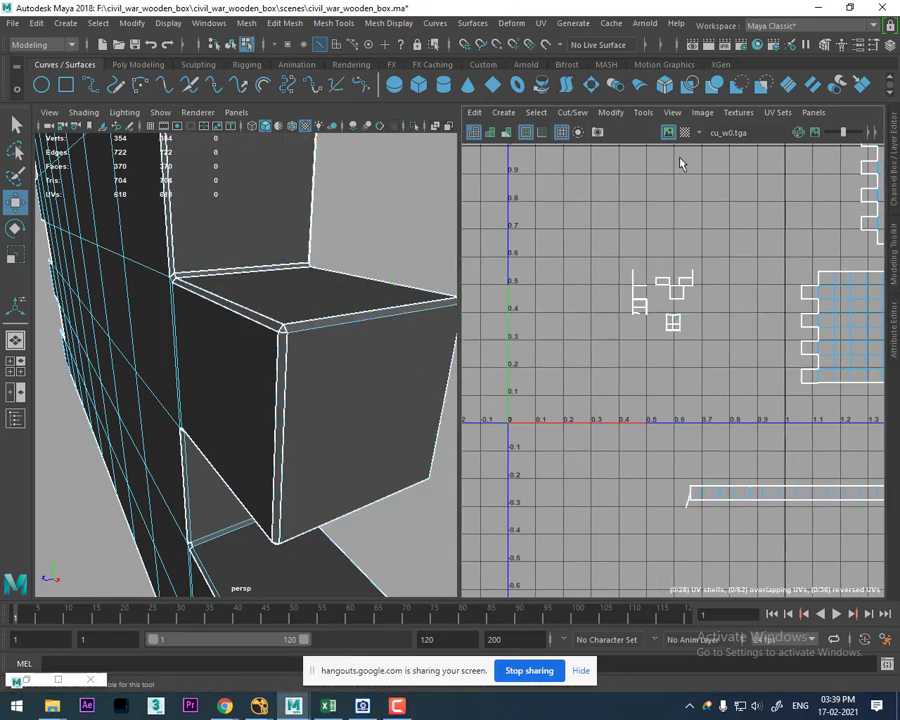
left_click(352, 312)
left_click(613, 148)
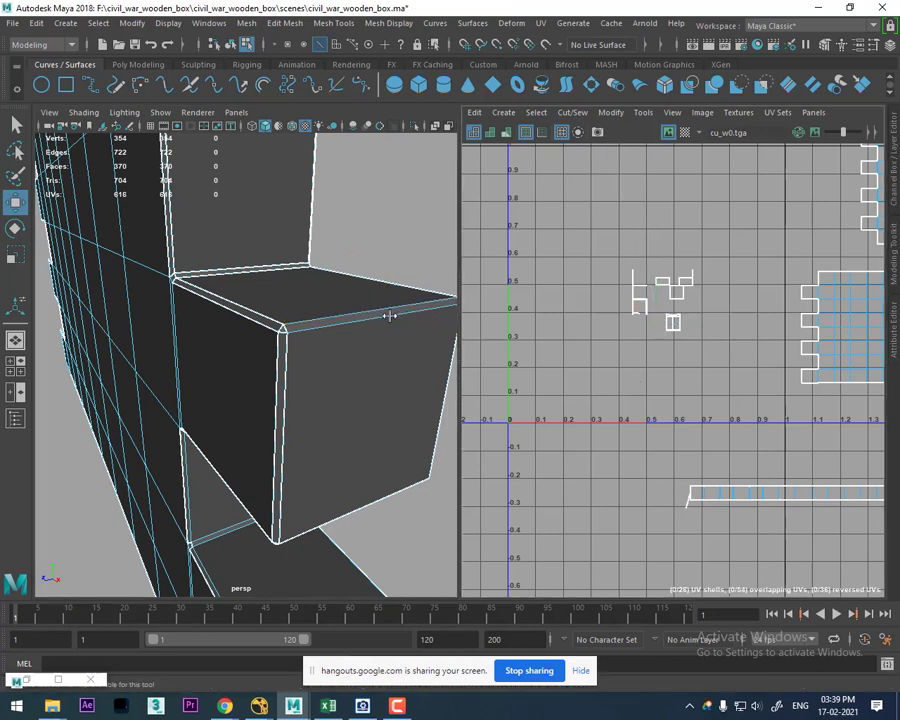
left_click(234, 278)
left_click(661, 145)
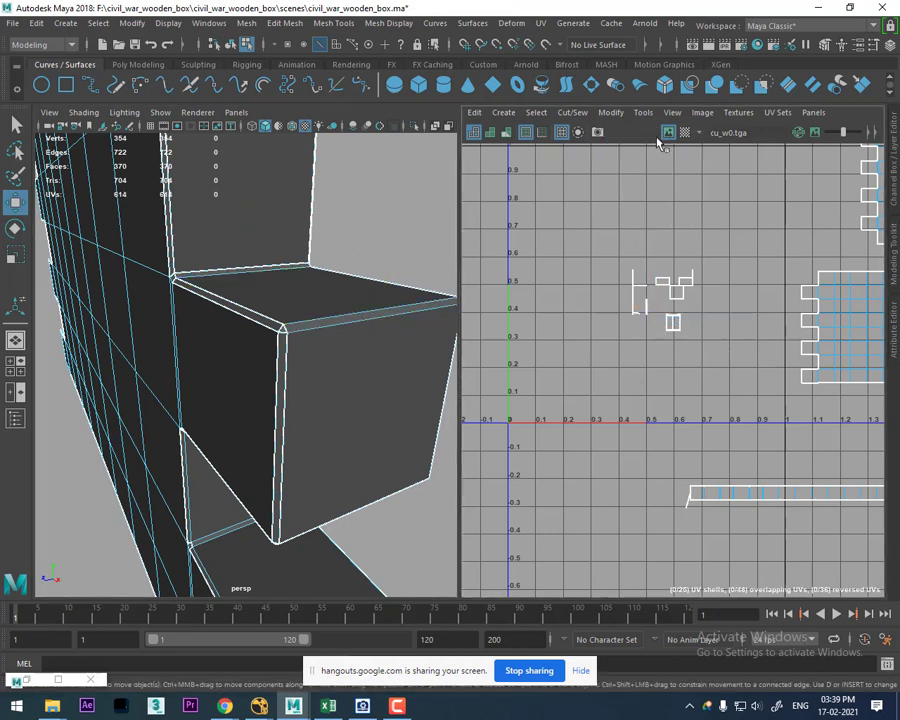
Step: Reselect the box's top edge and sew the UVs along the upper box's bottom edge
mouse_move(296, 272)
left_mouse_down("alt")
mouse_move(290, 300)
mouse_move(278, 282)
mouse_move(254, 406)
mouse_move(251, 375)
left_mouse_up("alt")
left_click(252, 283)
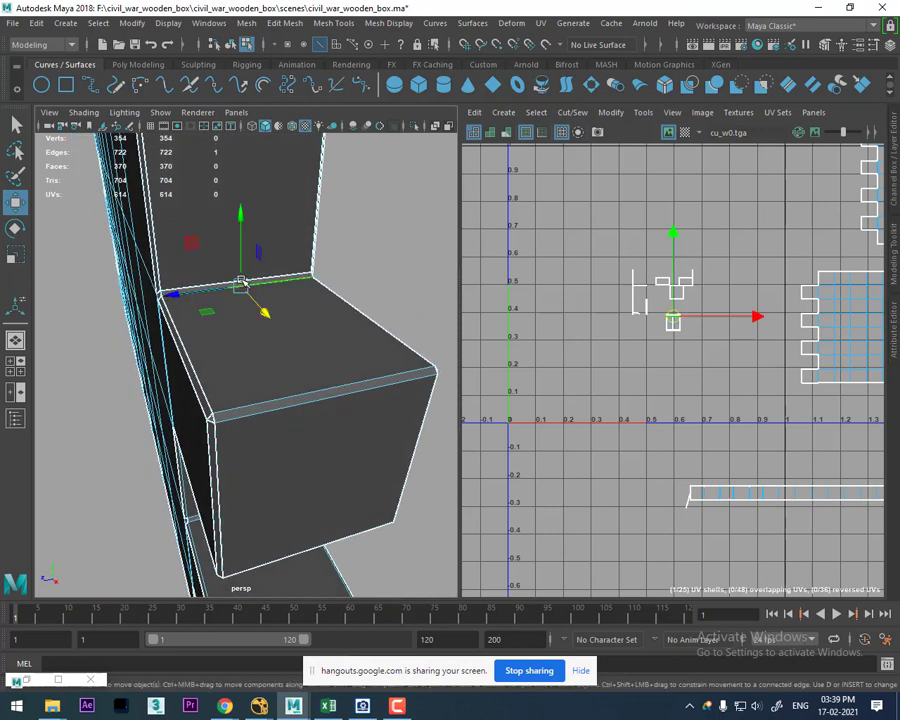
left_click(378, 299)
mouse_move(378, 299)
left_mouse_down("alt")
mouse_move(286, 266)
mouse_move(277, 289)
mouse_move(224, 277)
mouse_move(226, 304)
mouse_move(226, 286)
mouse_move(252, 256)
mouse_move(252, 366)
left_mouse_up("alt")
left_click(223, 287)
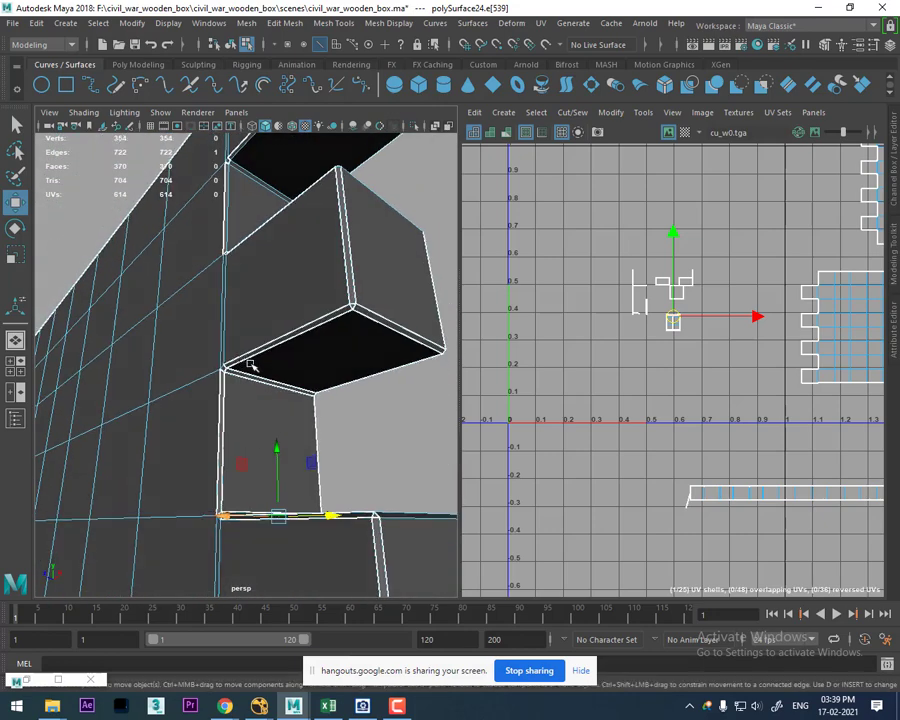
left_click(252, 370)
right_click_drag(726, 376, 693, 252, "shift")
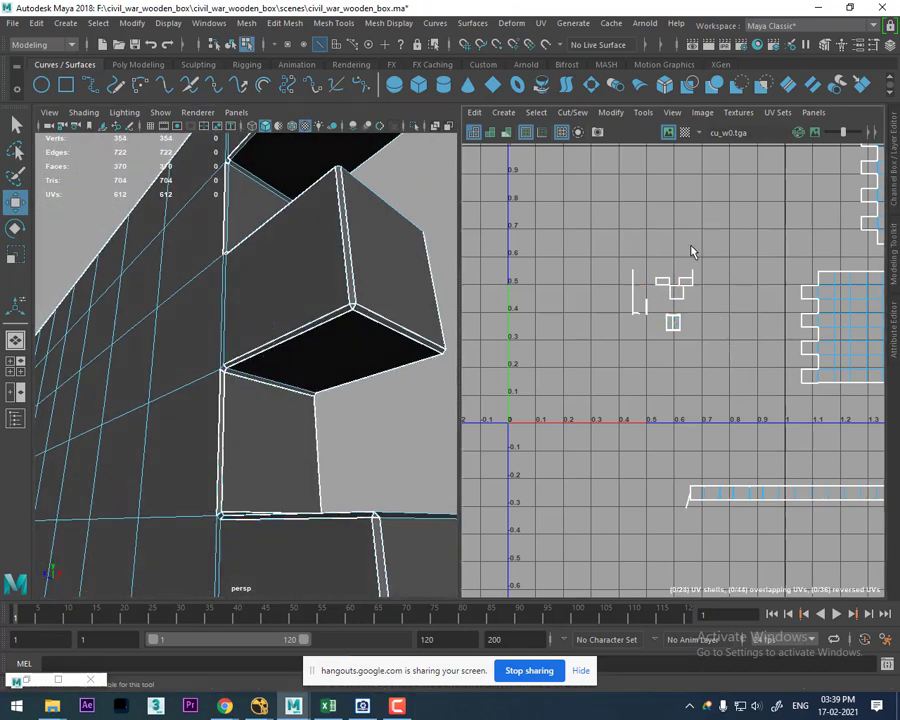
scroll(645, 325, "down", 3)
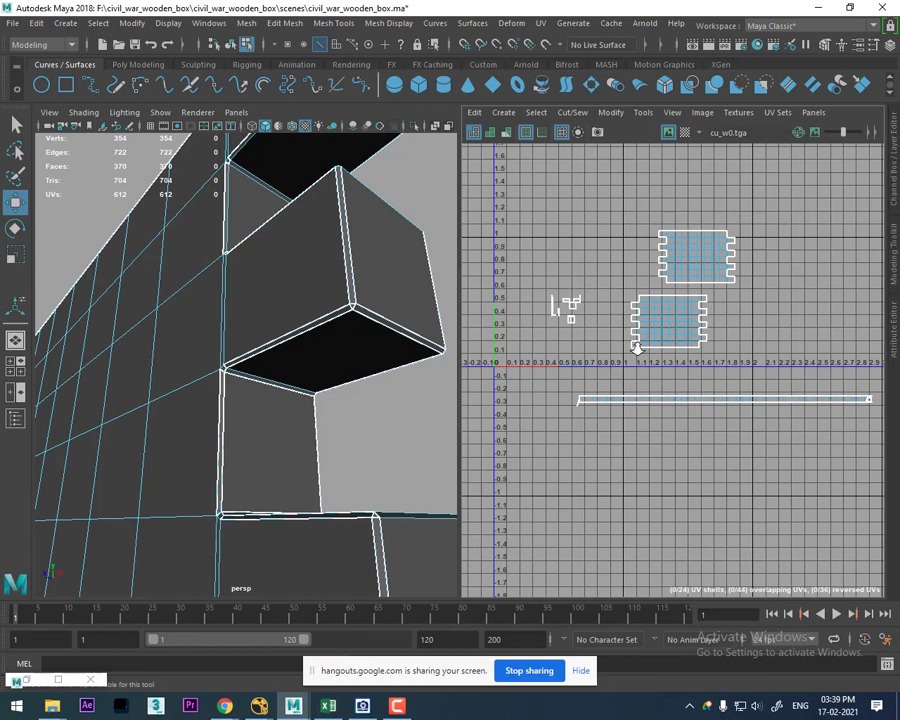
Step: Zoom in on the long strip's end, return to object mode and select the wall mesh
scroll(689, 416, "up", 3)
scroll(562, 348, "up", 3)
scroll(666, 315, "up", 3)
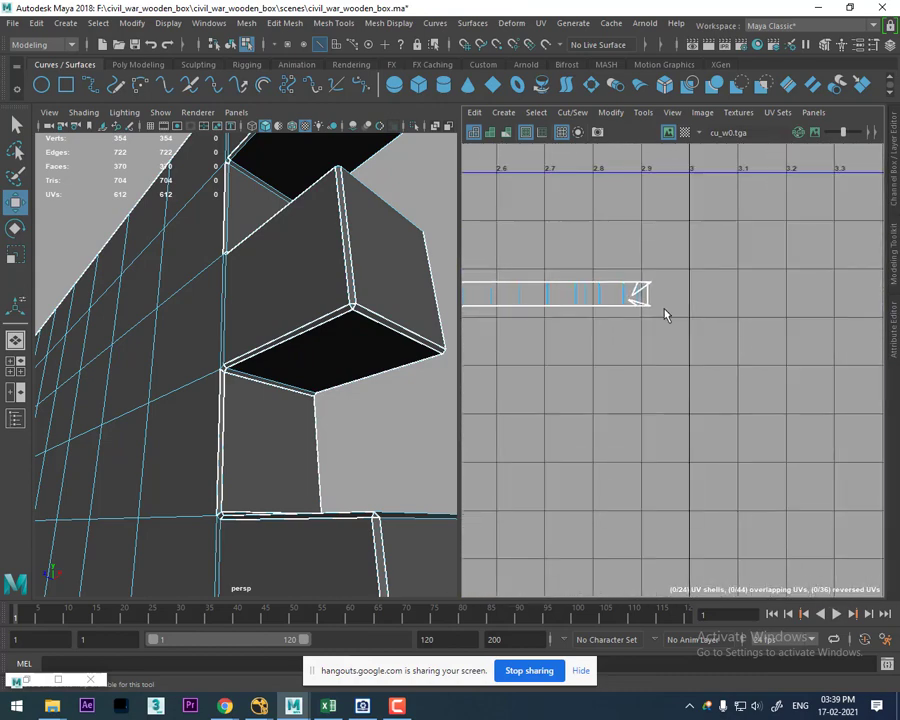
scroll(700, 390, "up", 2)
scroll(705, 405, "up", 3)
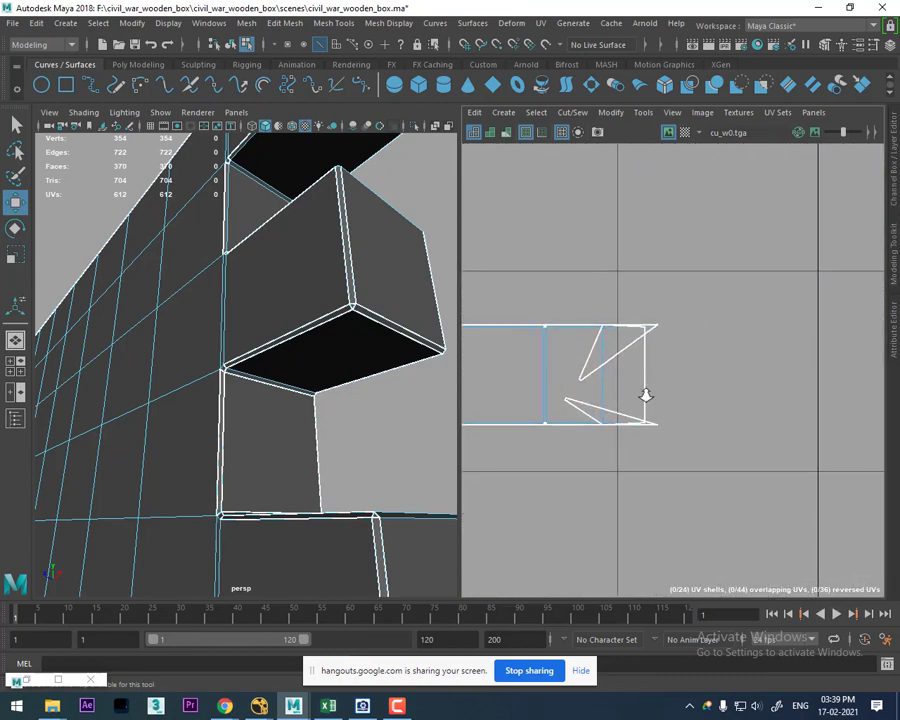
scroll(645, 395, "down", 1)
scroll(330, 272, "down", 3)
scroll(292, 342, "down", 3)
scroll(269, 425, "down", 2)
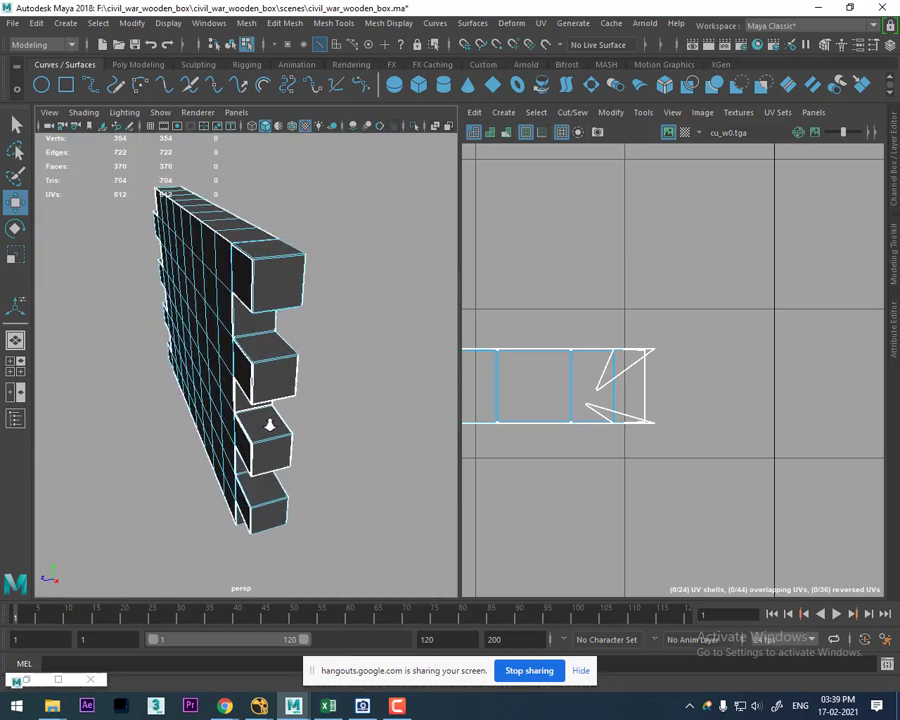
scroll(269, 425, "down", 1)
right_click_drag(262, 262, 284, 241)
left_click(249, 397)
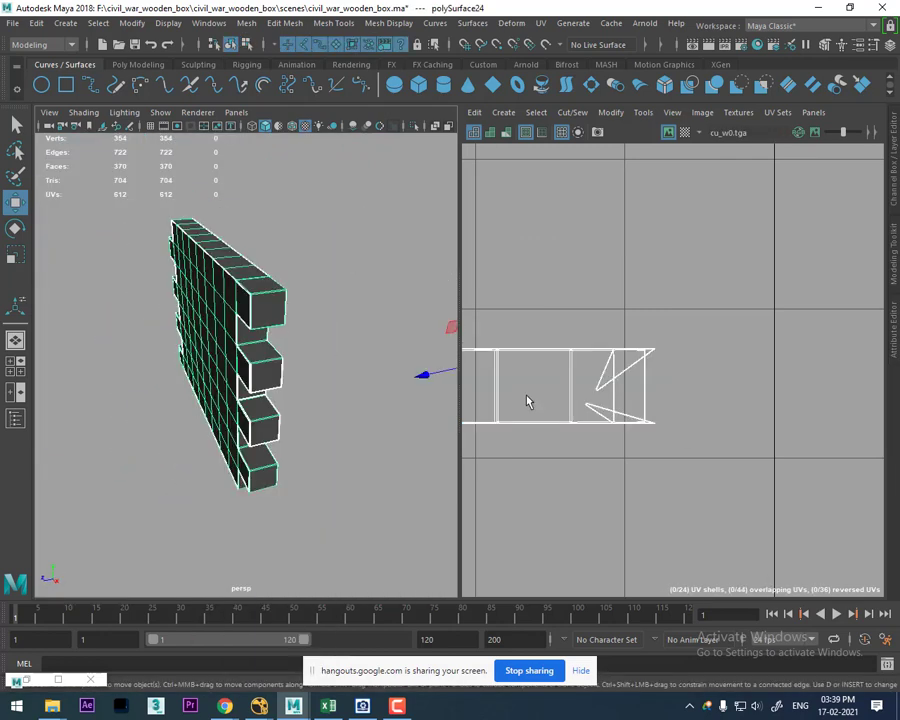
Step: Pick the UV points at the long strip's folded end-cap corner
left_click(612, 390)
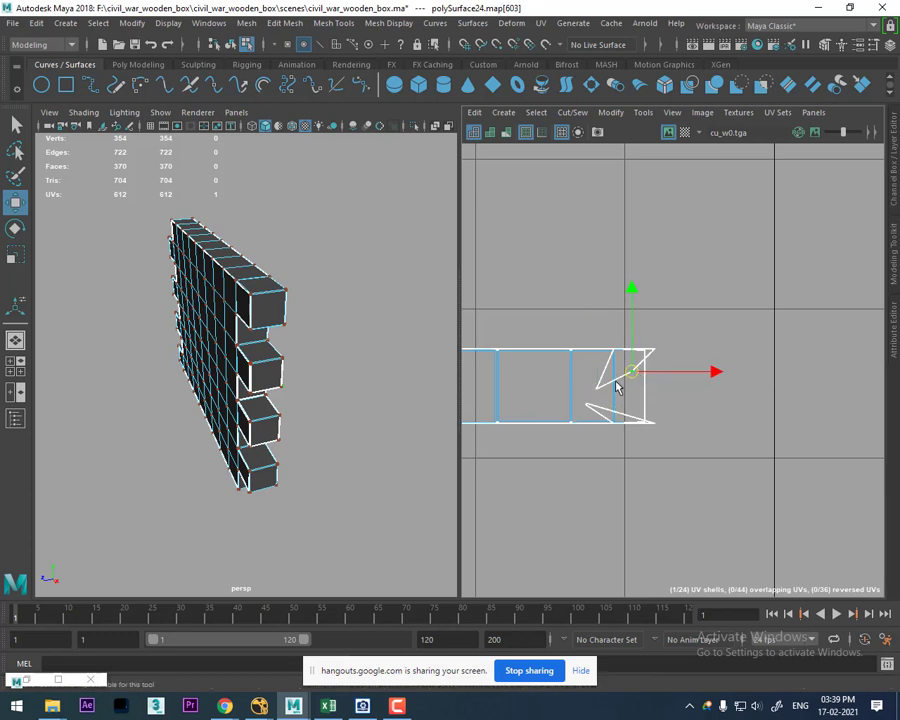
left_click(625, 373)
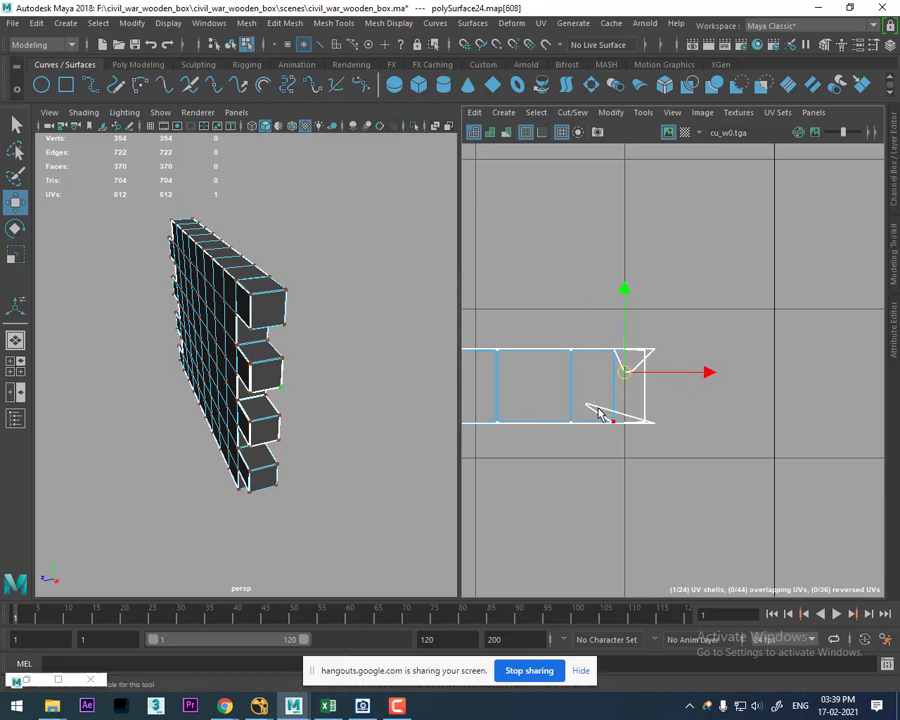
left_click_drag(597, 420, 597, 420)
left_click(620, 411)
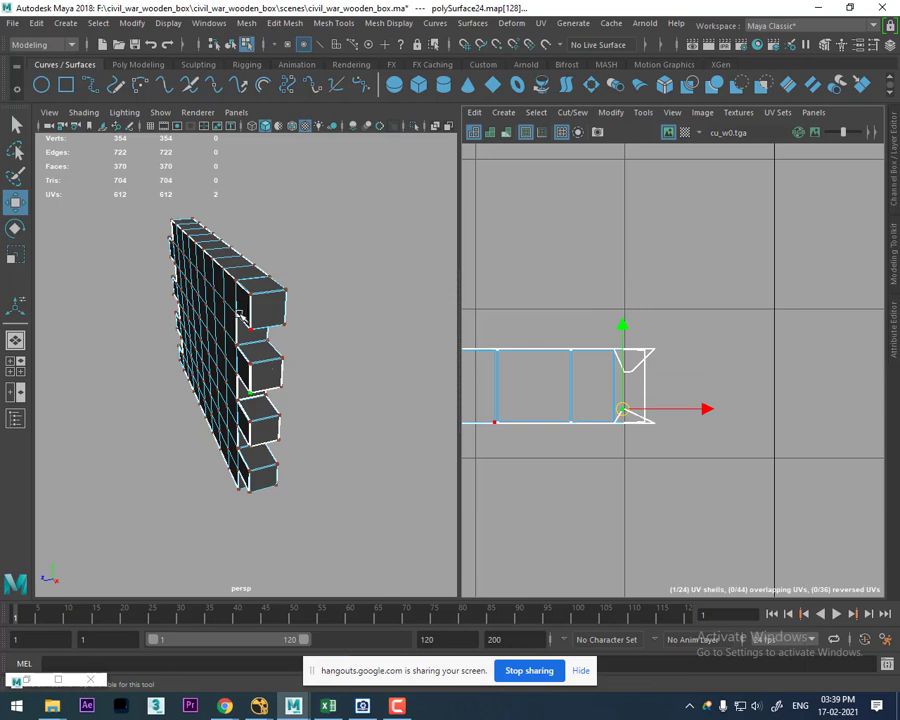
Step: Select the wall object, orbit to its front and select the next protruding box's faces
right_click_drag(240, 318, 310, 278)
left_click(184, 304)
mouse_move(324, 372)
left_mouse_down("alt")
mouse_move(333, 357)
mouse_move(380, 422)
left_mouse_up("alt")
mouse_move(520, 270)
right_mouse_down("alt")
mouse_move(748, 394)
mouse_move(842, 408)
mouse_move(629, 341)
mouse_move(703, 436)
mouse_move(643, 386)
right_mouse_up("alt")
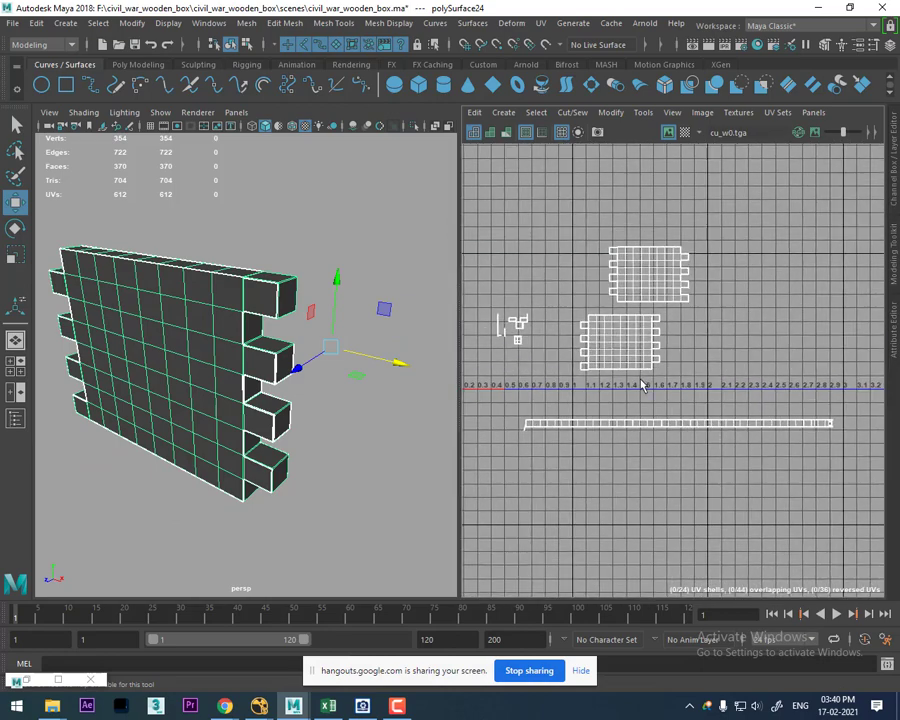
right_click_drag(516, 284, 516, 320)
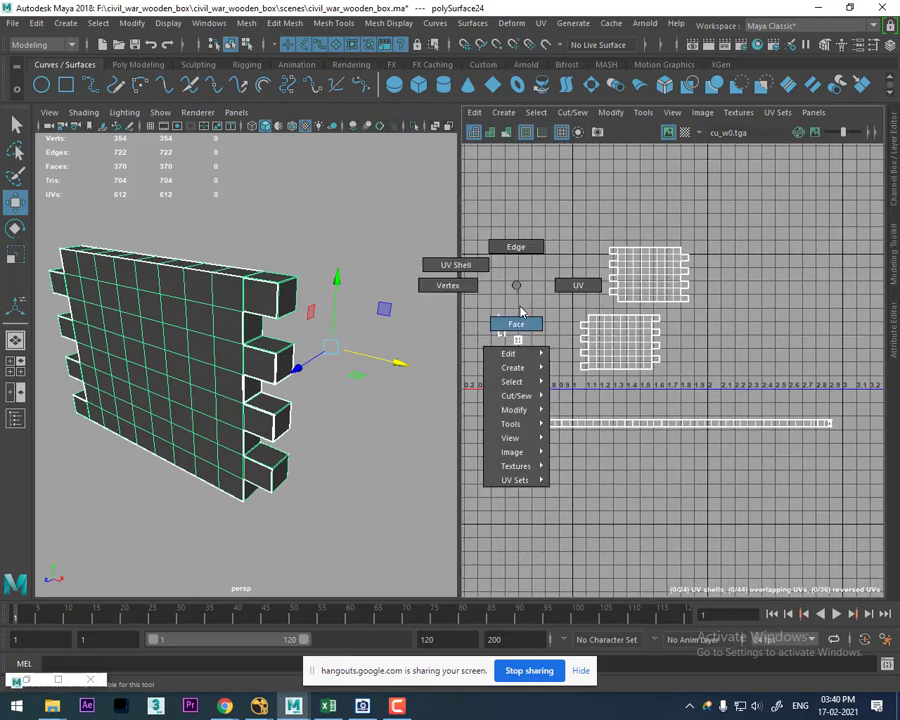
Step: Frame the selected box faces and their UV shells, then switch to edge selection
left_click_drag(306, 374, 281, 390, "alt")
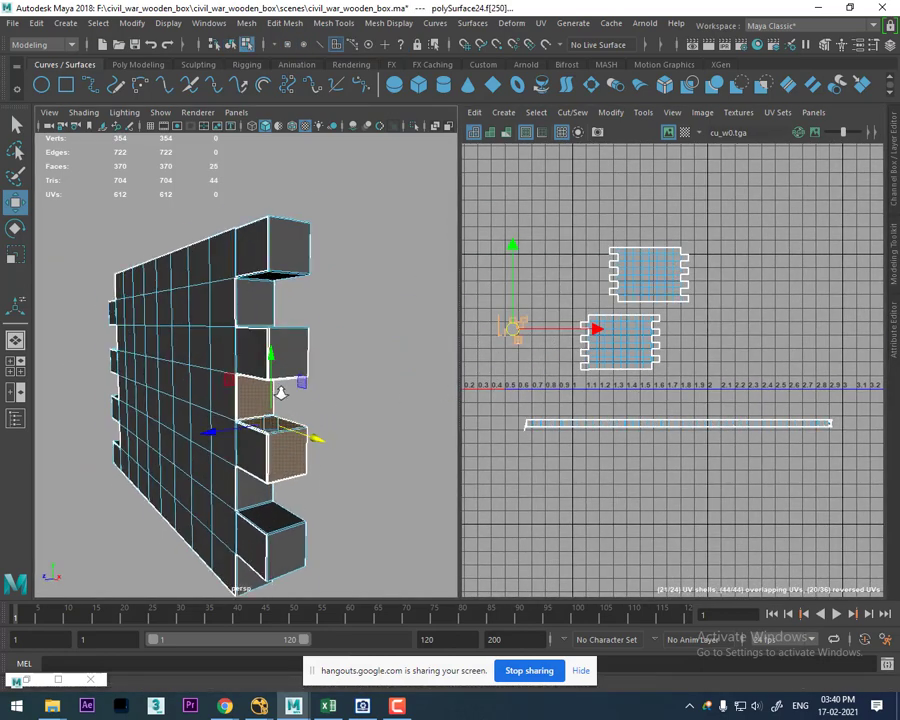
right_click_drag(281, 390, 351, 408, "alt")
mouse_move(502, 307)
right_mouse_down("alt")
mouse_move(732, 362)
mouse_move(723, 412)
mouse_move(572, 356)
right_mouse_up("alt")
scroll(525, 346, "up", 3)
scroll(556, 359, "up", 3)
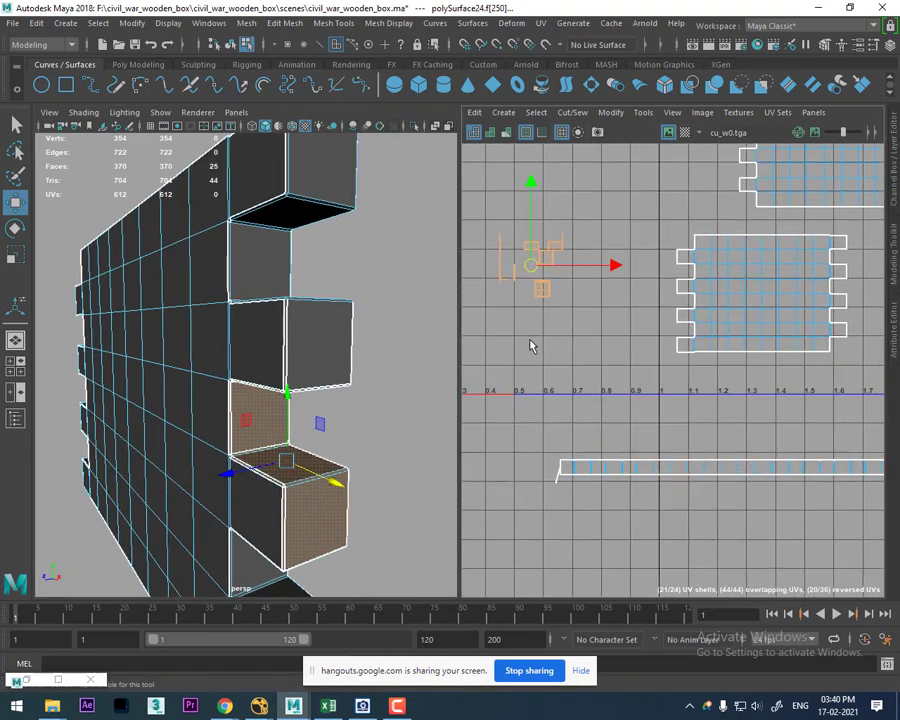
mouse_move(376, 500)
left_mouse_down("alt")
mouse_move(343, 407)
mouse_move(332, 428)
mouse_move(343, 428)
left_mouse_up("alt")
mouse_move(563, 437)
right_mouse_down("alt")
mouse_move(568, 392)
mouse_move(628, 504)
mouse_move(596, 328)
right_mouse_up("alt")
middle_click_drag(596, 328, 643, 446, "alt")
mouse_move(643, 444)
right_mouse_down("alt")
mouse_move(657, 372)
mouse_move(679, 336)
mouse_move(689, 545)
right_mouse_up("alt")
right_click(653, 349)
right_click_drag(653, 349, 713, 306)
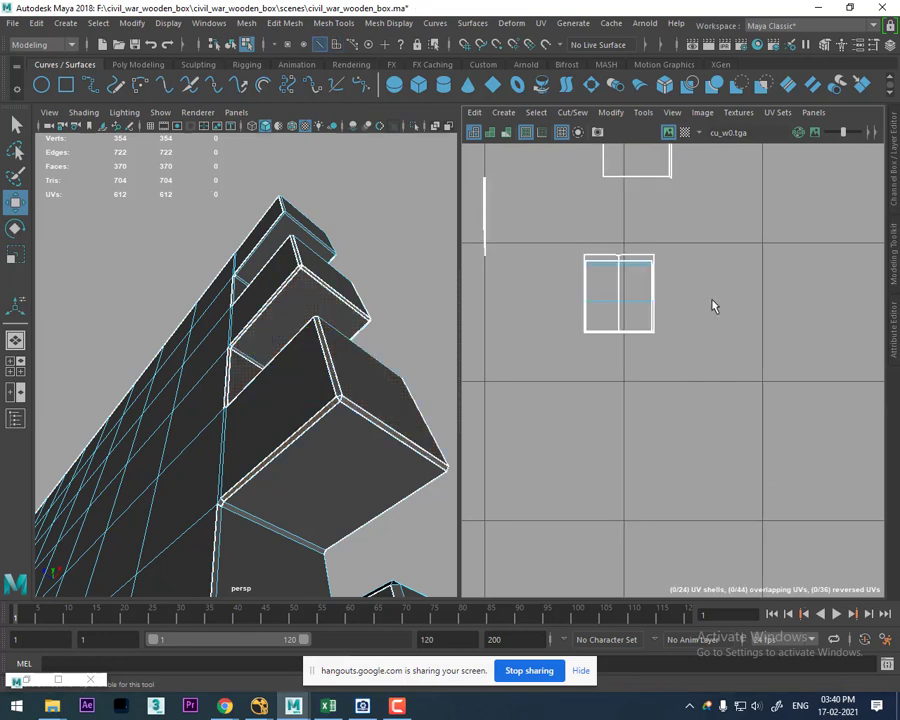
Step: Sew the UVs along two edges of the protruding box, merging its shells
left_click(368, 422)
mouse_move(644, 266)
right_mouse_down("alt")
mouse_move(784, 454)
mouse_move(671, 368)
mouse_move(701, 382)
right_mouse_up("alt")
middle_click_drag(701, 382, 717, 237, "alt")
right_click_drag(717, 237, 699, 295, "alt")
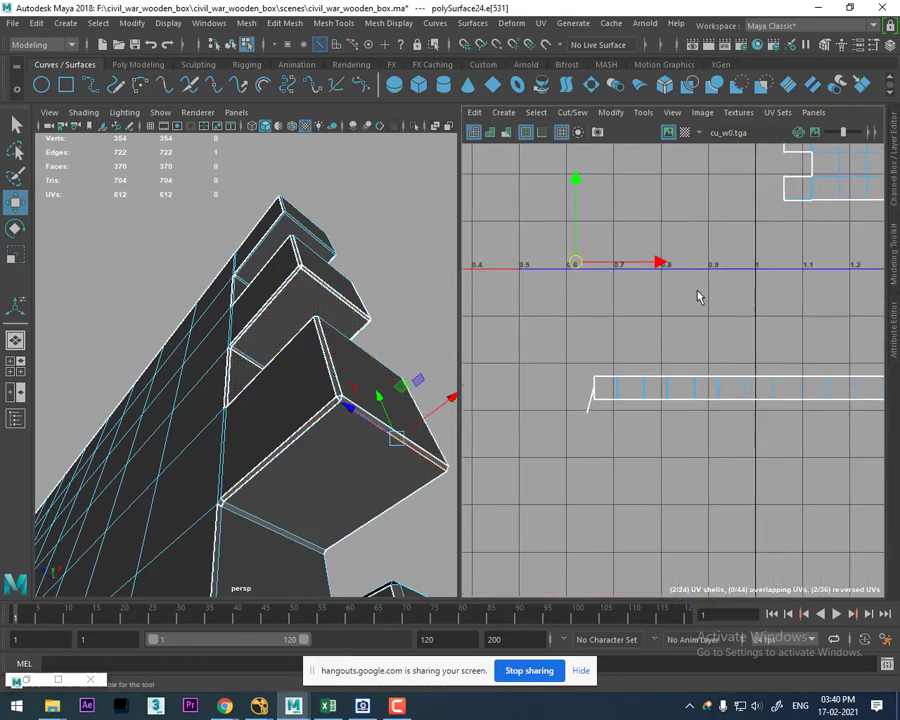
left_click(698, 182)
middle_click_drag(672, 284, 632, 284, "alt")
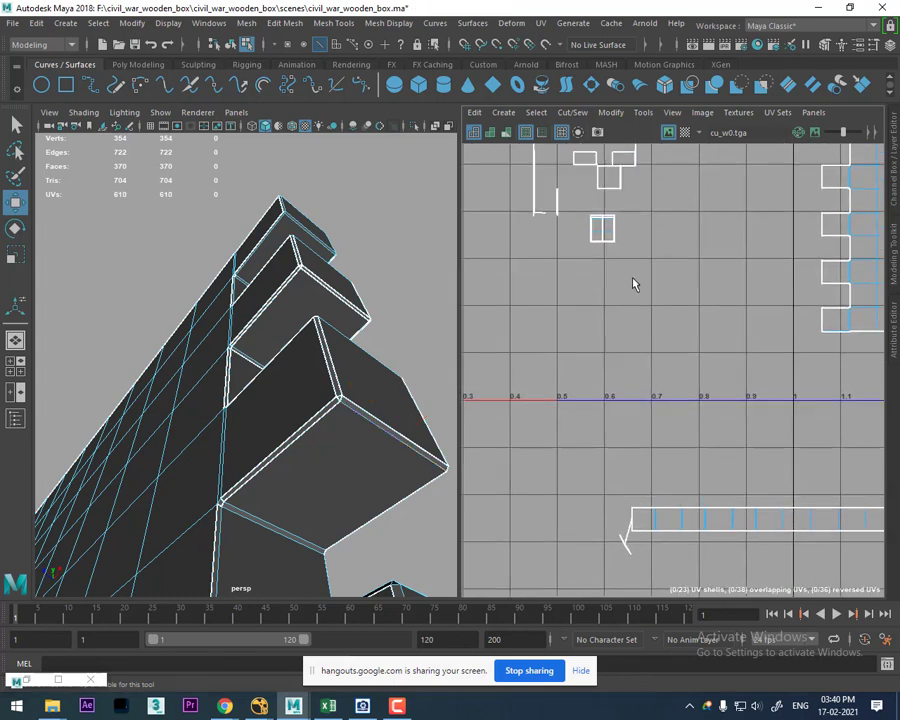
left_click(363, 411)
right_click_drag(671, 426, 632, 209, "shift")
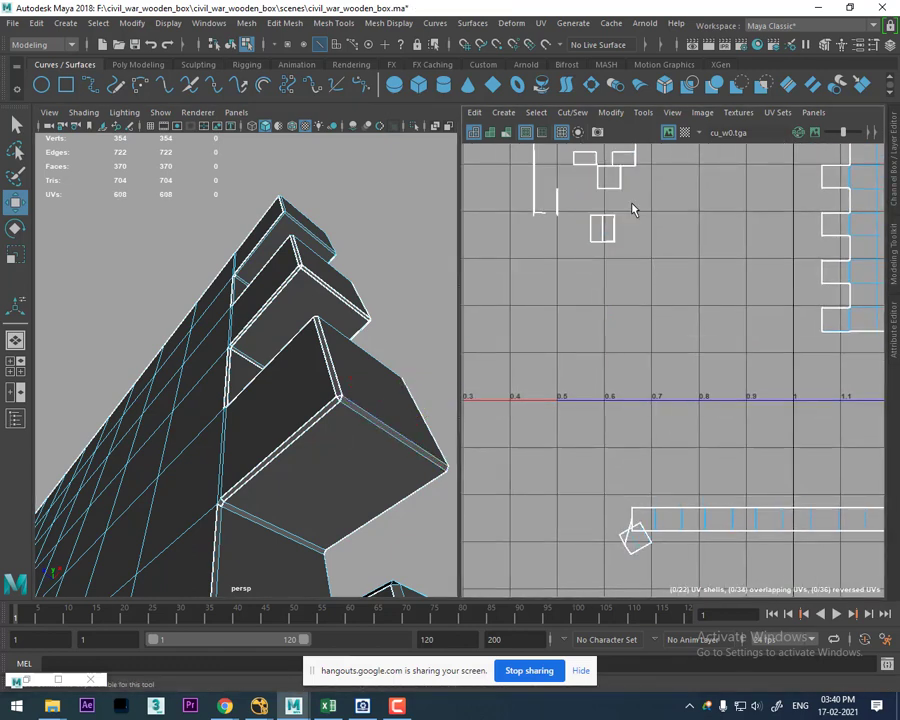
Step: Orbit to another angle and select the faces of the protruding box
left_click_drag(374, 340, 301, 446, "alt")
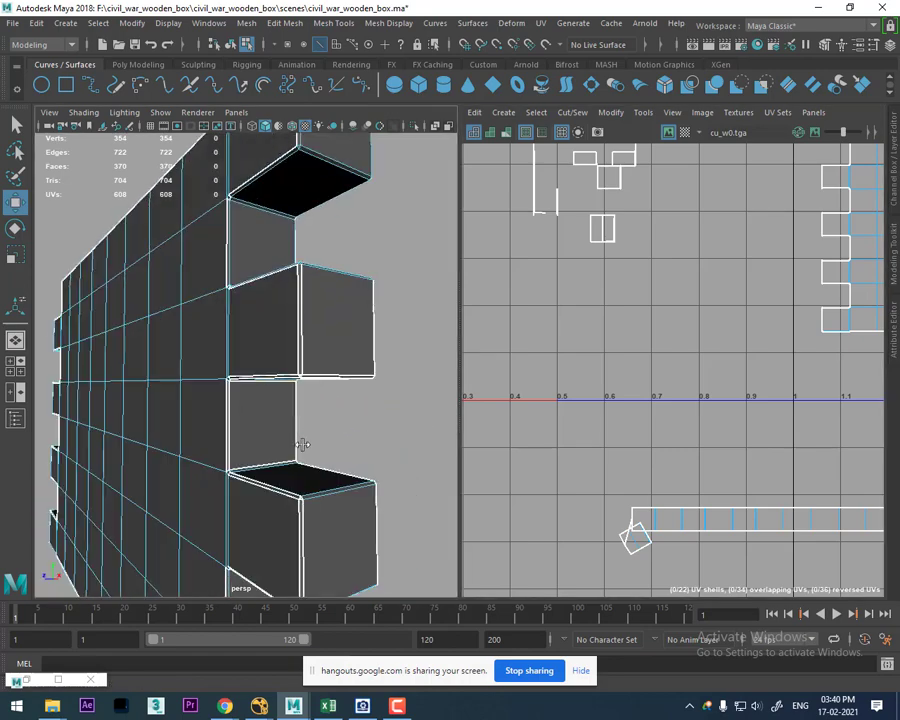
scroll(700, 381, "down", 2)
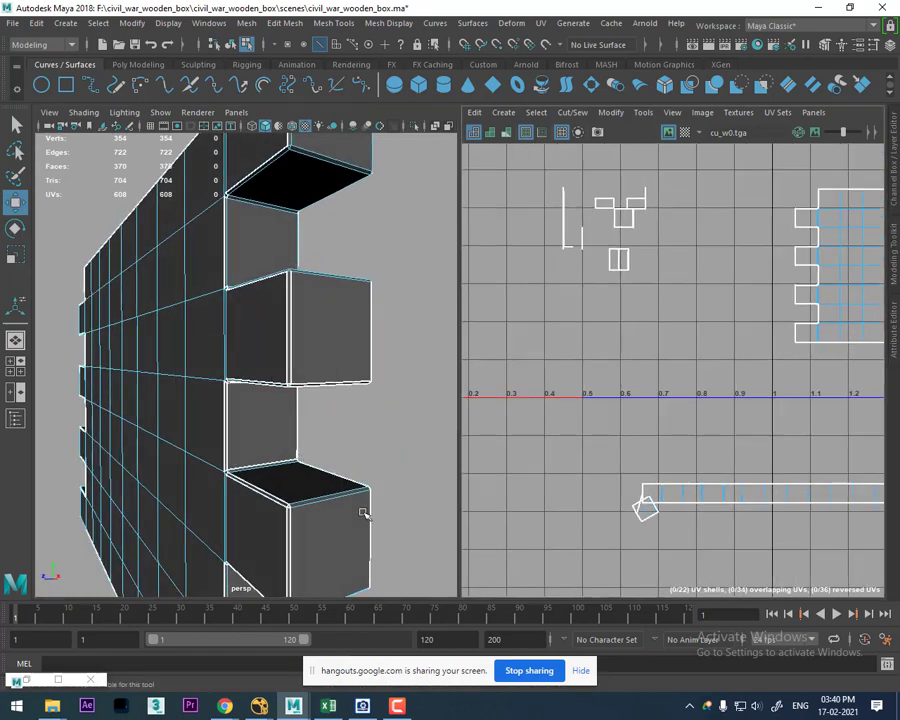
left_click_drag(363, 513, 315, 378, "alt")
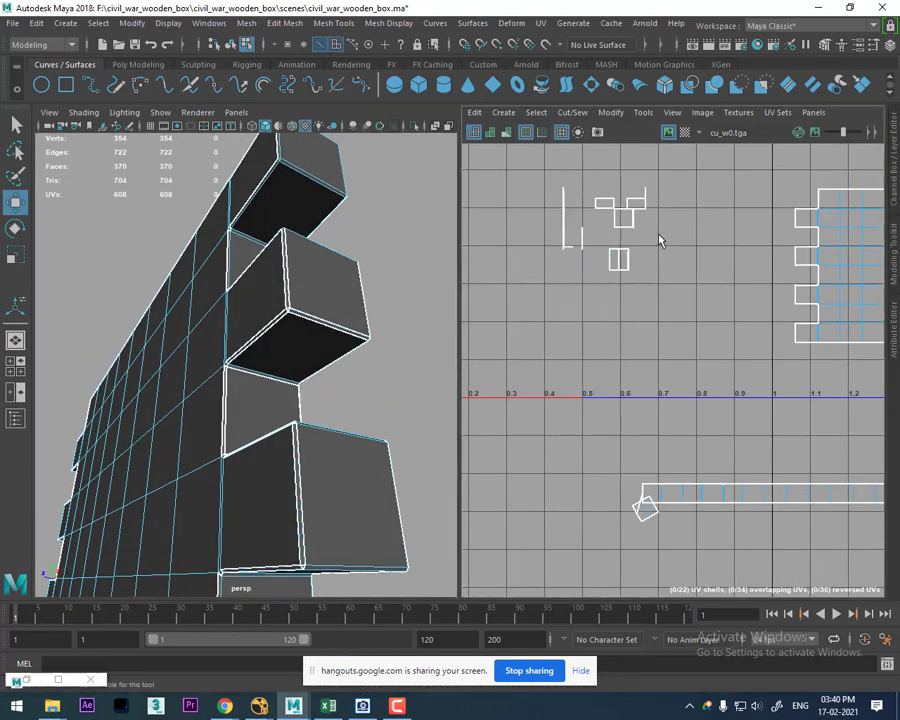
left_click_drag(680, 170, 500, 350)
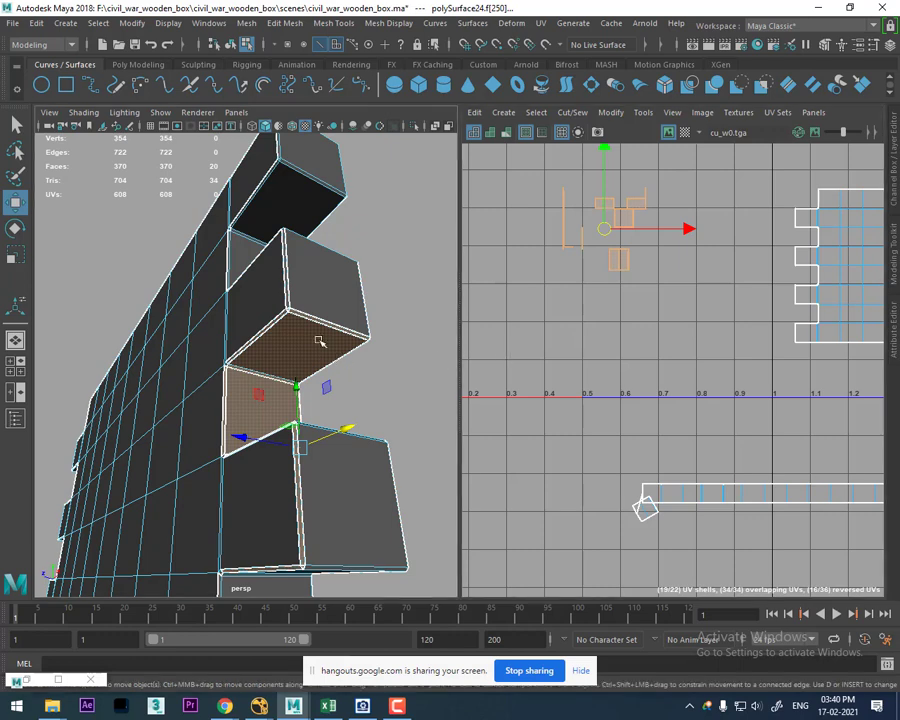
left_click(480, 350)
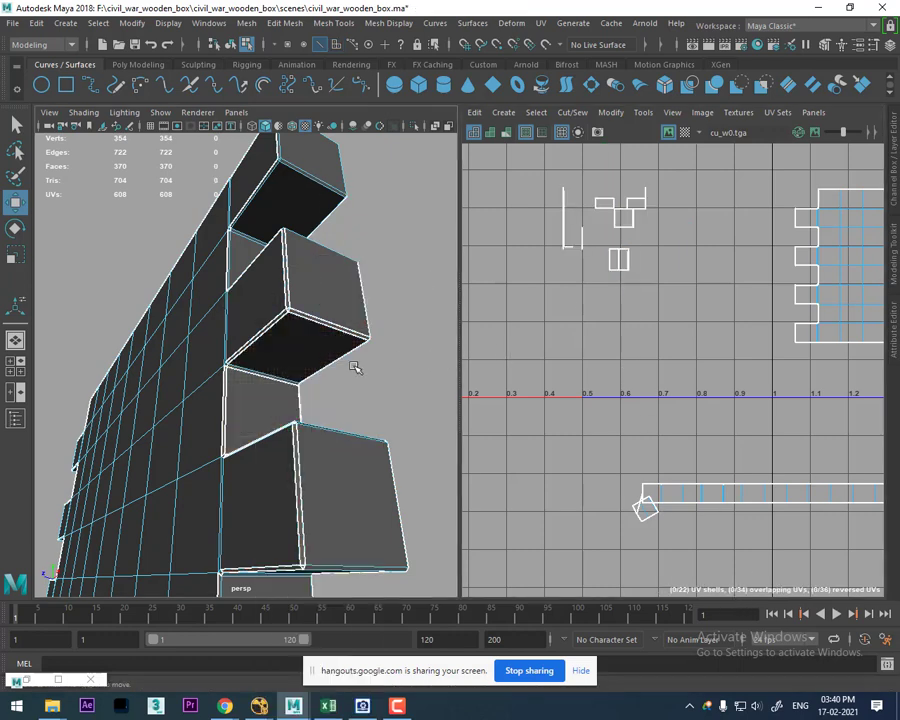
left_click_drag(355, 368, 277, 405, "alt")
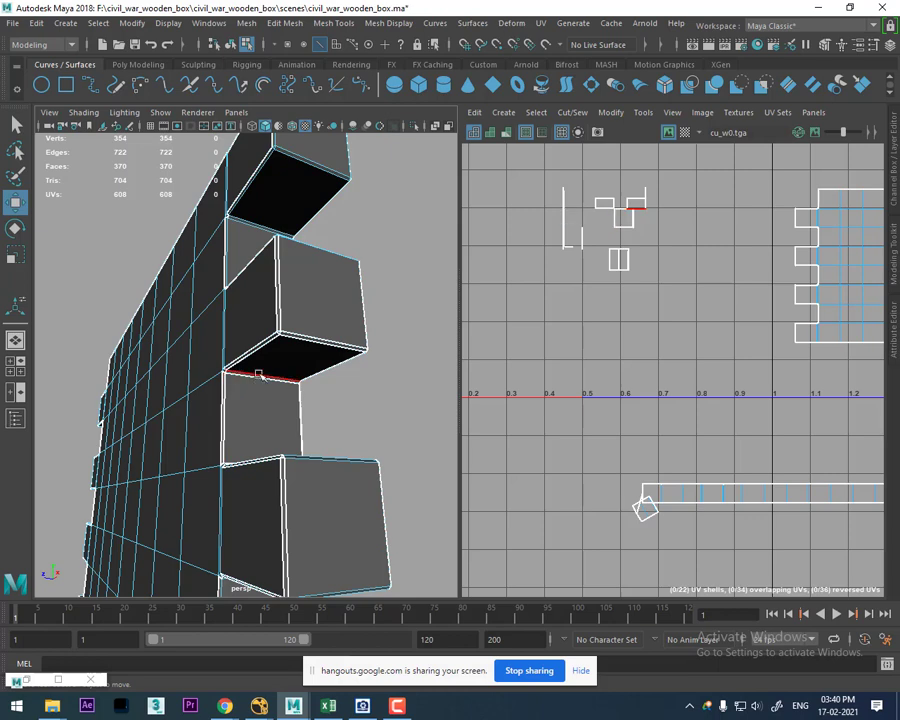
left_click(258, 380)
scroll(314, 398, "up", 2)
scroll(308, 412, "up", 2)
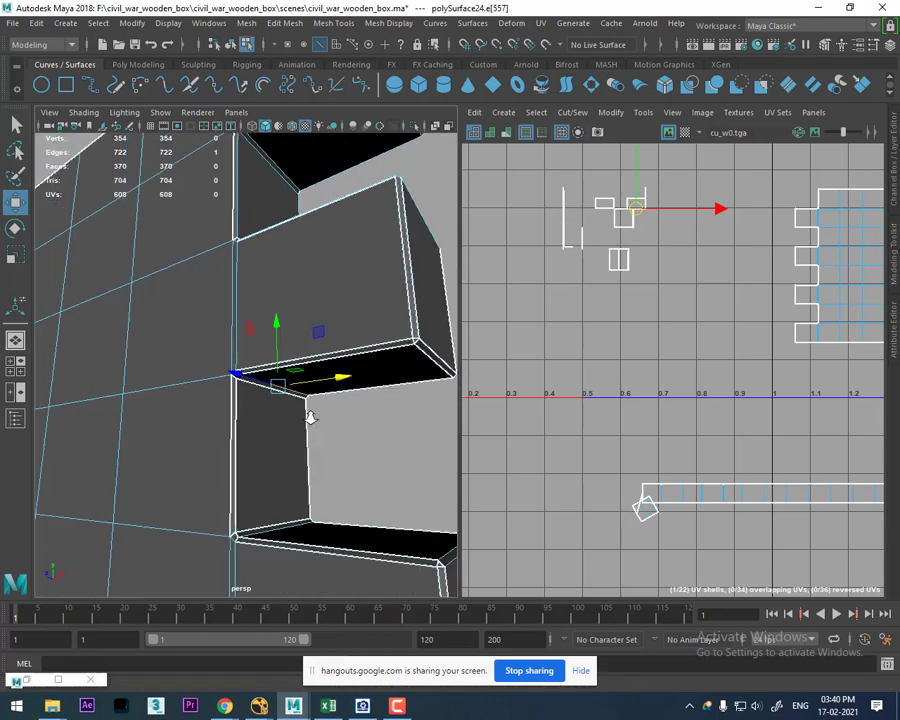
scroll(318, 428, "up", 2)
mouse_move(318, 428)
left_mouse_down("alt")
mouse_move(297, 382)
mouse_move(277, 456)
mouse_move(114, 460)
mouse_move(128, 460)
left_mouse_up("alt")
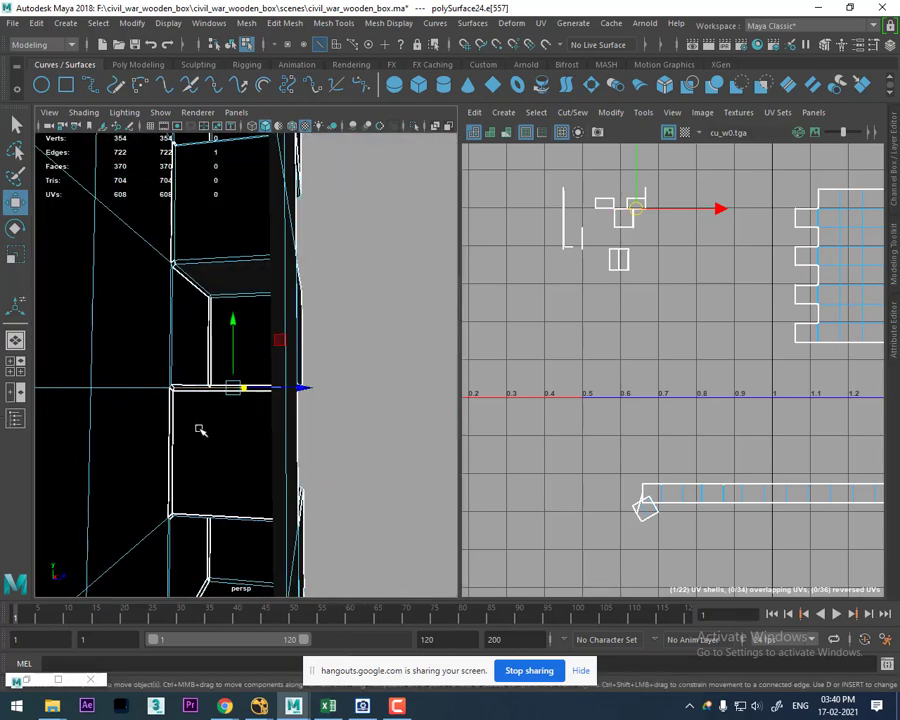
mouse_move(200, 426)
left_mouse_down("alt")
mouse_move(214, 446)
mouse_move(234, 420)
mouse_move(234, 428)
left_mouse_up("alt")
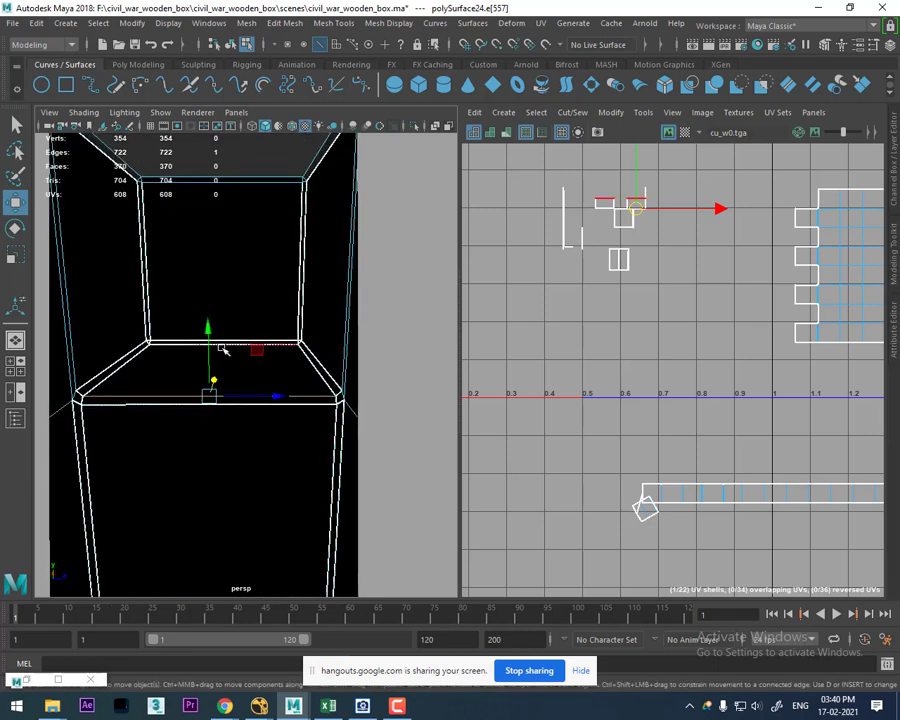
right_click_drag(221, 301, 221, 350)
left_click(185, 434)
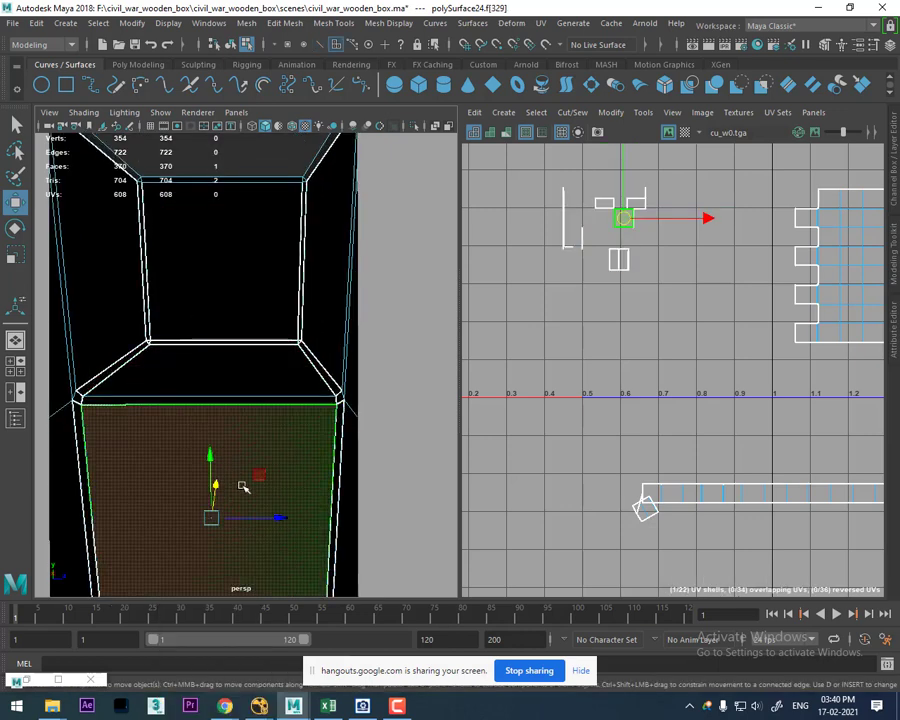
key("Delete")
key("ctrl+z")
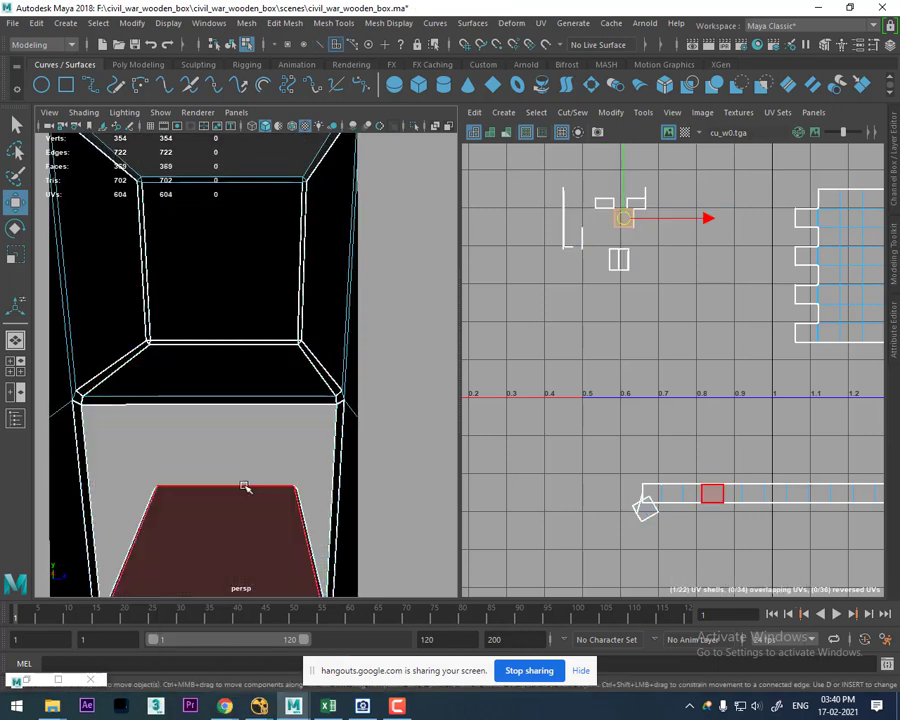
mouse_move(212, 424)
right_mouse_down("alt")
mouse_move(340, 400)
mouse_move(376, 407)
mouse_move(252, 416)
right_mouse_up("alt")
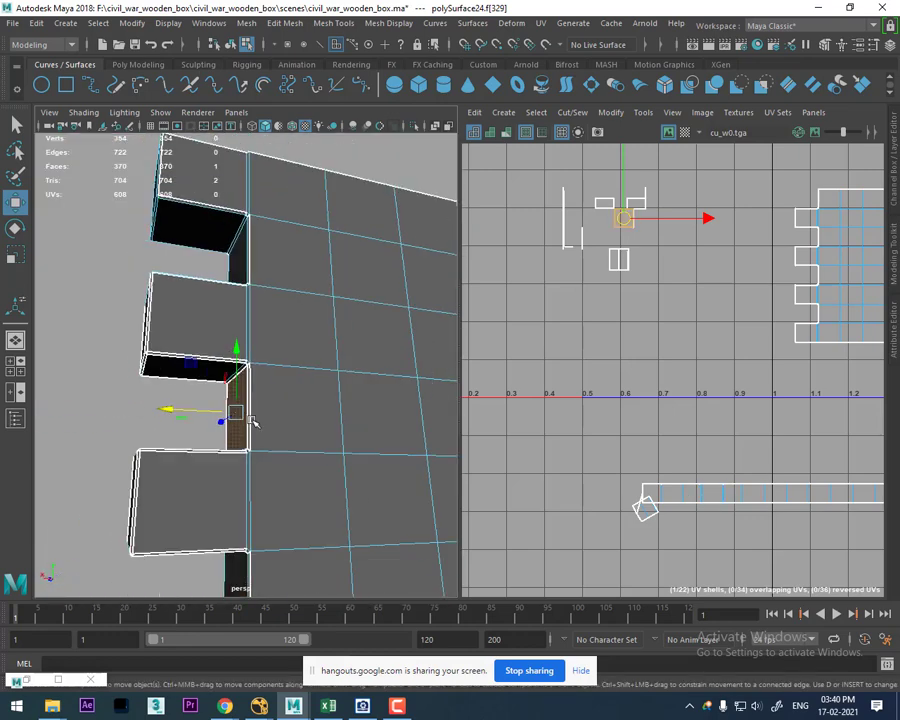
left_click_drag(252, 416, 340, 400, "alt")
middle_click_drag(674, 395, 674, 380, "alt")
scroll(674, 380, "up", 1)
middle_click_drag(680, 435, 676, 471, "alt")
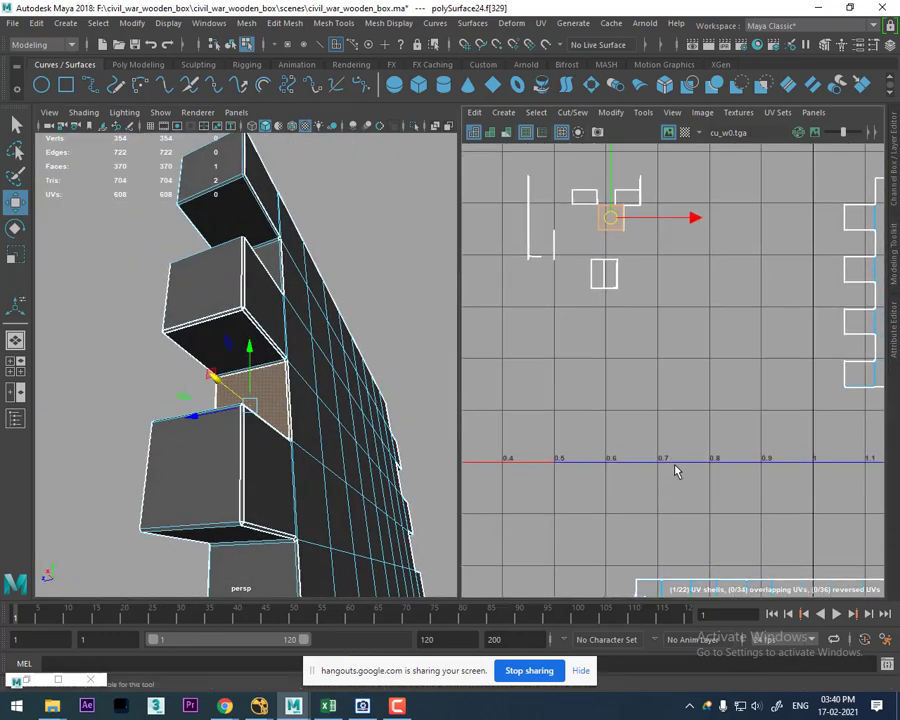
left_click(660, 312)
left_click(614, 236)
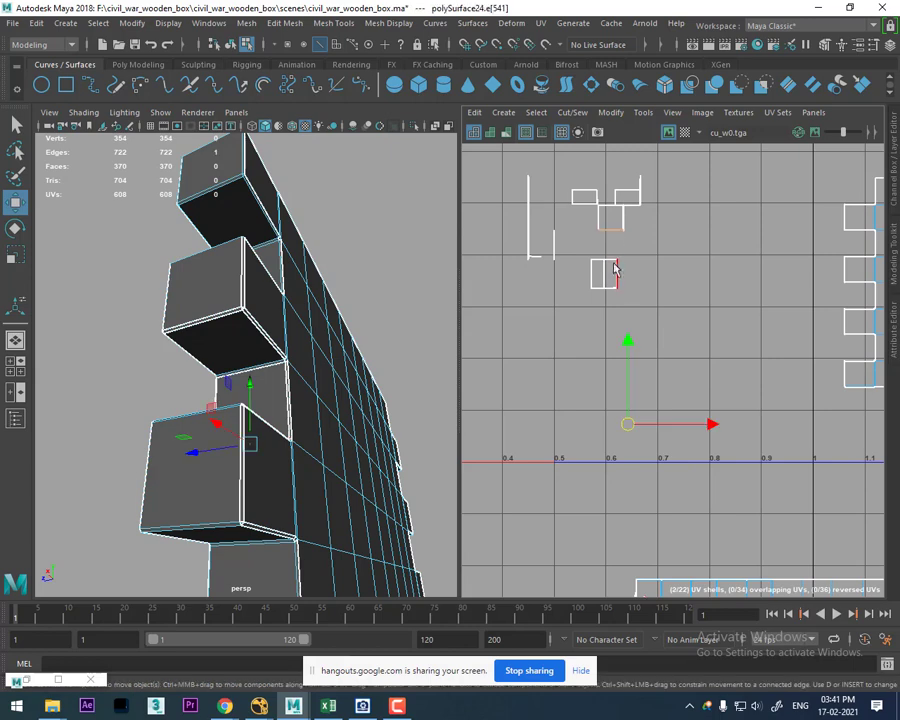
scroll(612, 270, "up", 1)
left_click_drag(300, 400, 360, 400, "alt")
left_click(659, 218)
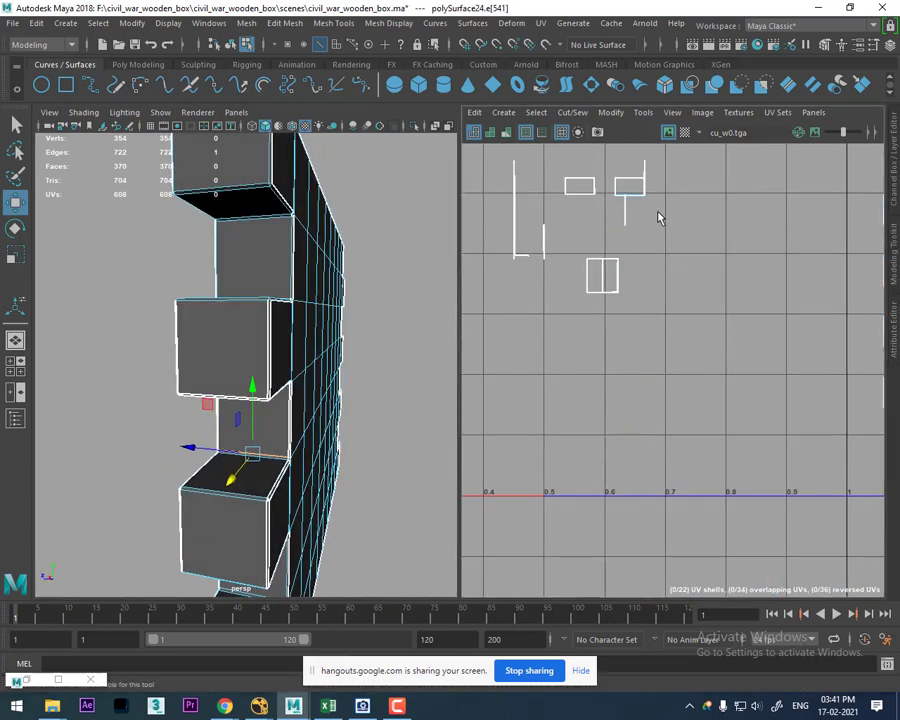
scroll(650, 303, "up", 2)
middle_click_drag(680, 305, 746, 464, "alt")
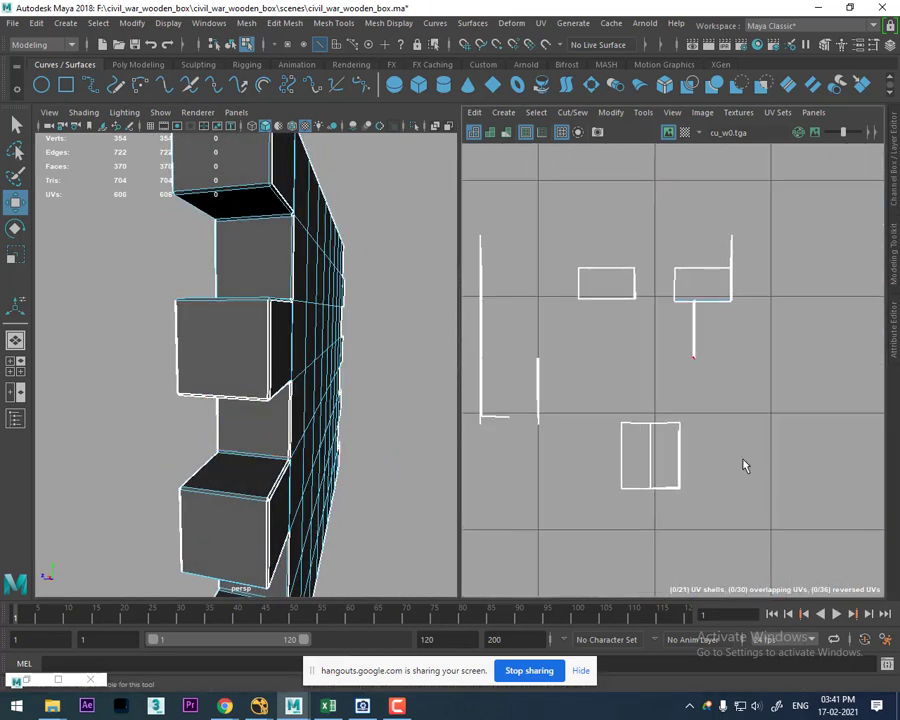
scroll(738, 416, "down", 3)
middle_click_drag(738, 416, 720, 360, "alt")
scroll(720, 360, "up", 3)
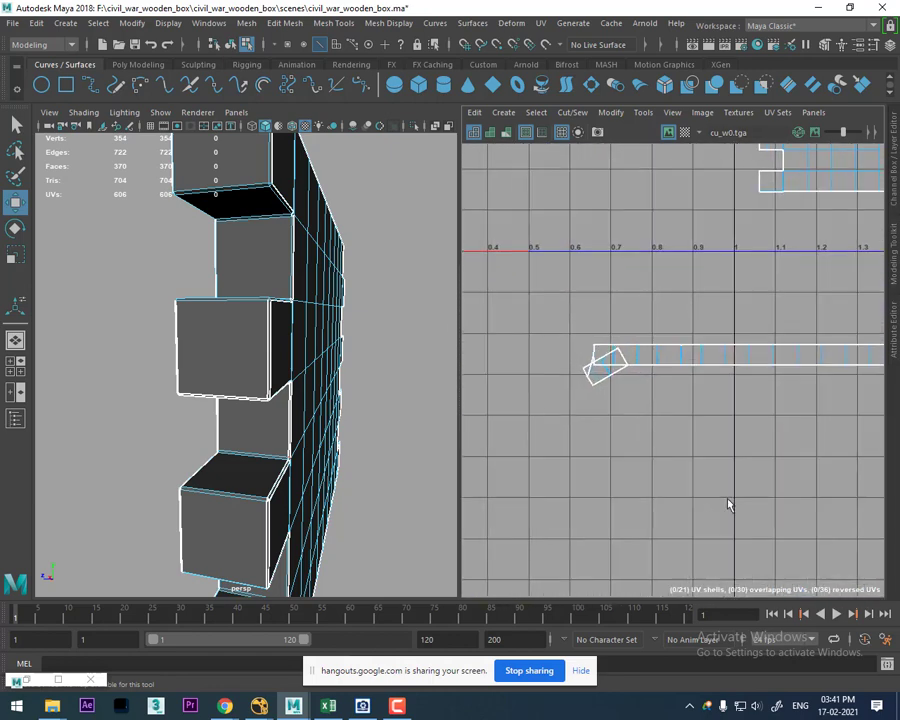
scroll(684, 426, "up", 2)
middle_click_drag(684, 426, 725, 421, "alt")
key("F12")
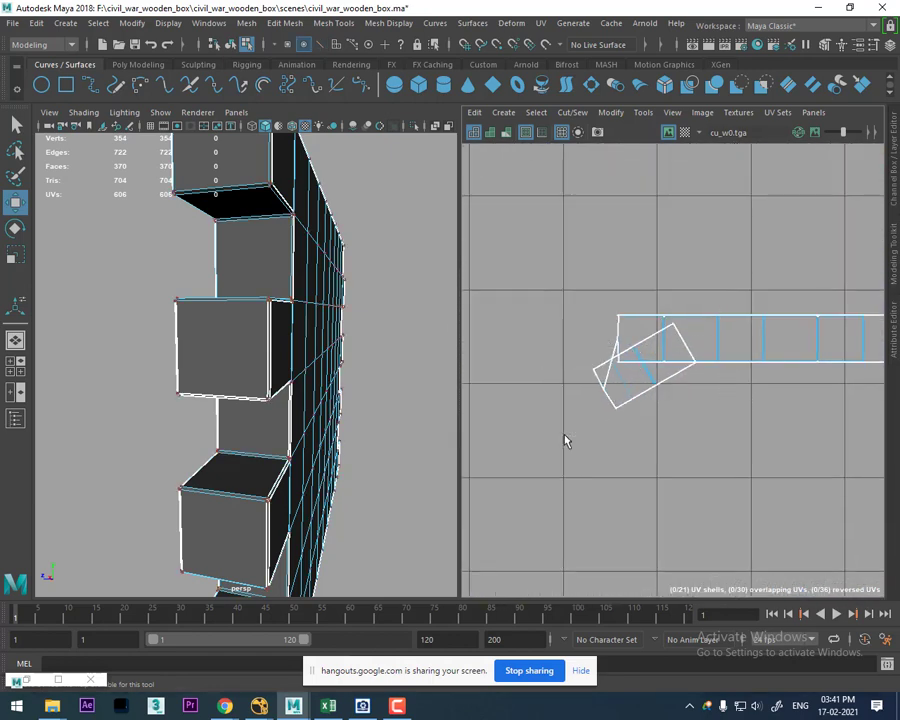
Step: Select all UVs of the tilted merged box shell and unfold it
left_click_drag(565, 440, 705, 315)
right_click_drag(705, 315, 630, 320, "shift")
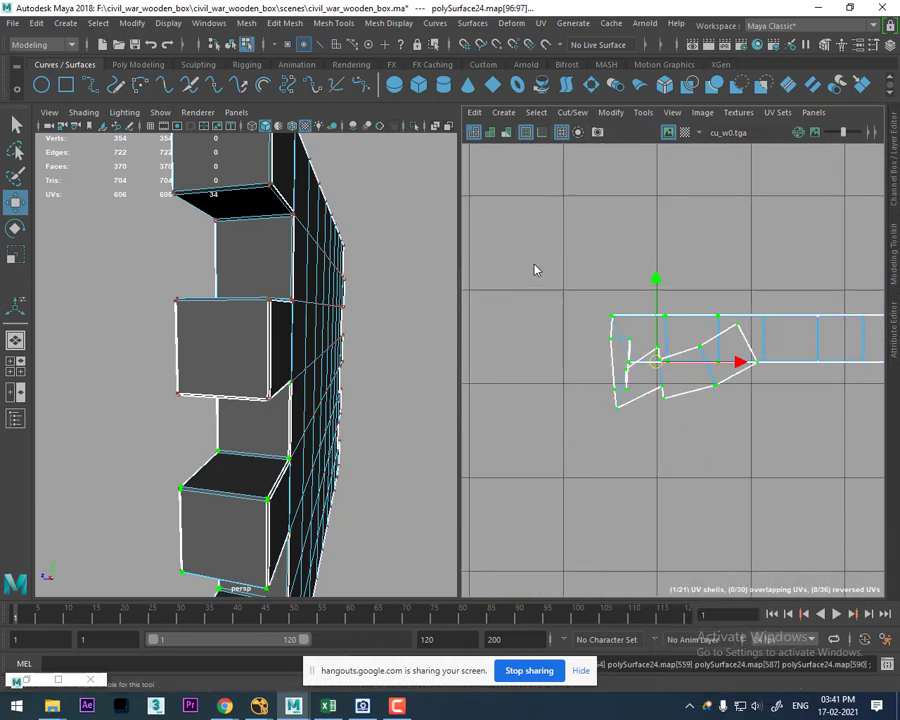
right_click(695, 312, "shift")
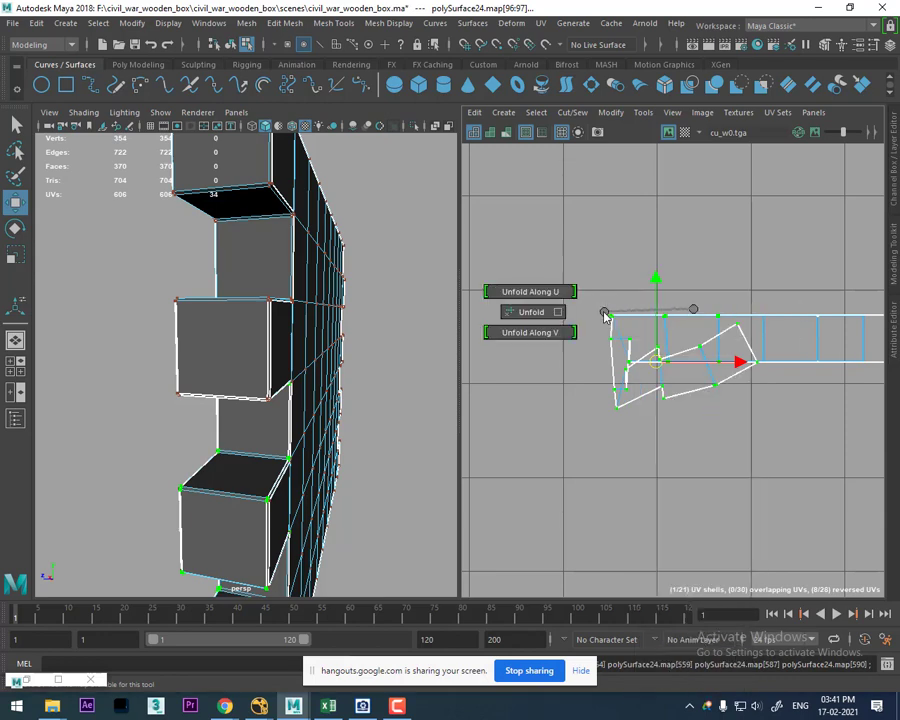
right_click_drag(631, 297, 530, 354, "shift")
Step: Cut the UVs along the edge at the shell's lower left
scroll(629, 386, "up", 4)
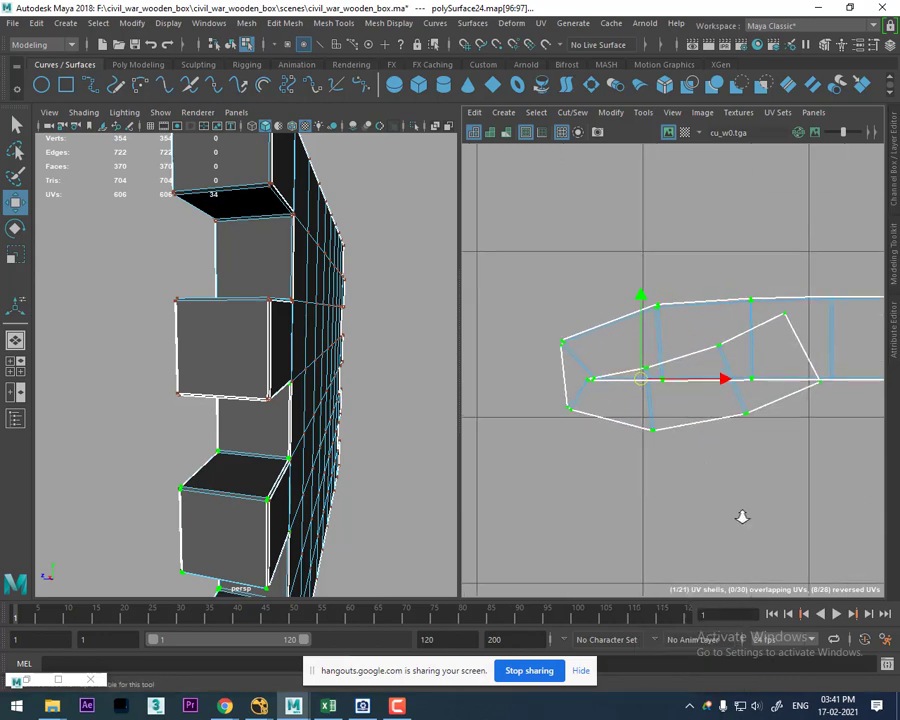
right_click_drag(608, 423, 610, 374)
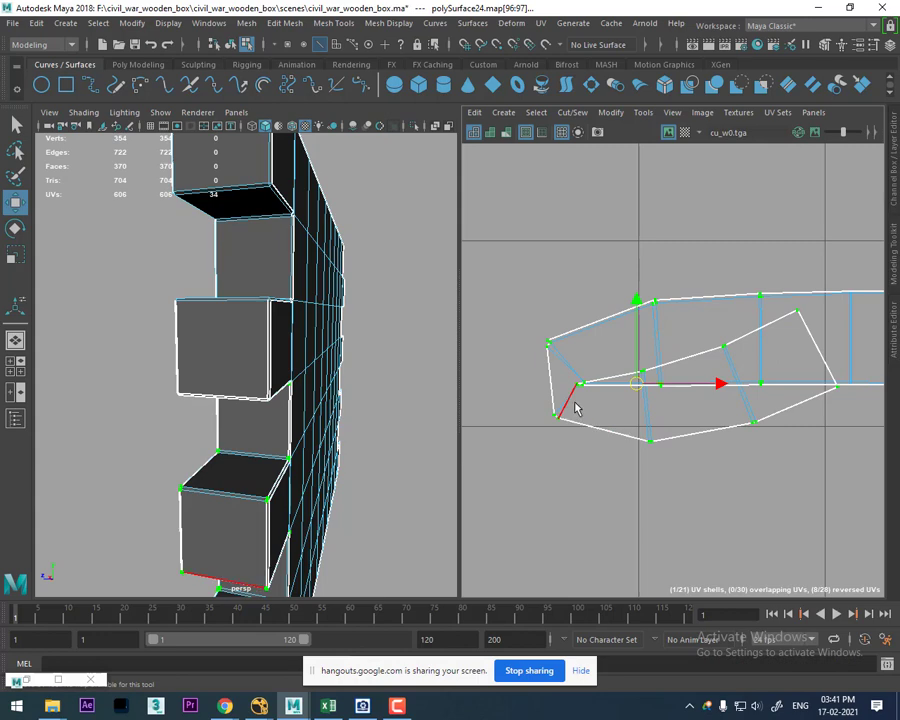
left_click(576, 408)
right_click(728, 287, "shift")
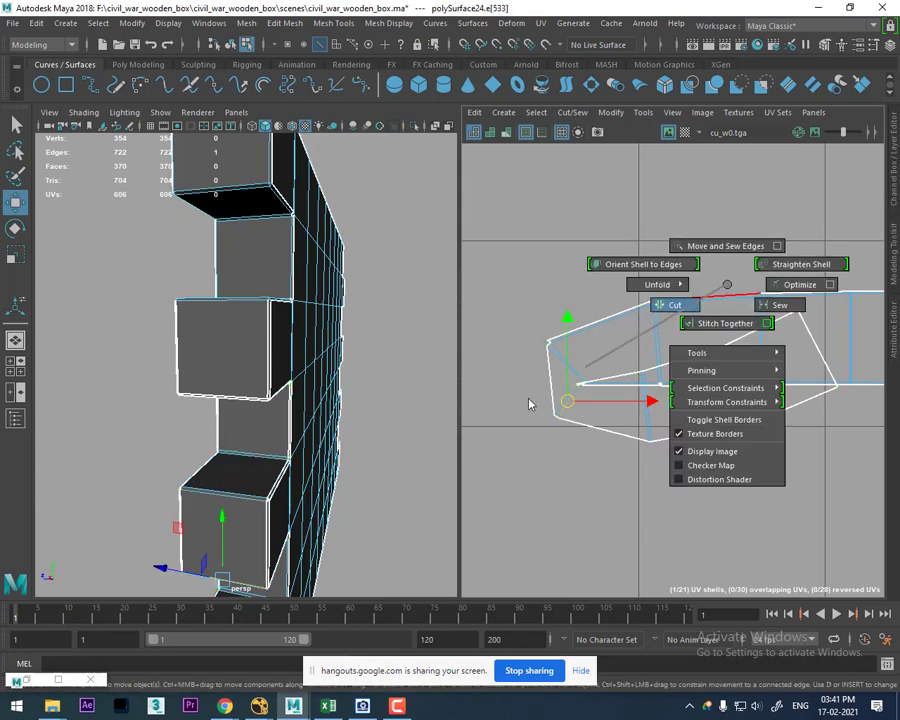
Step: Select every face of the wall mesh and turn on Face Normals display
mouse_move(192, 314)
left_mouse_down("alt")
mouse_move(224, 344)
mouse_move(244, 326)
left_mouse_up("alt")
right_click(268, 310)
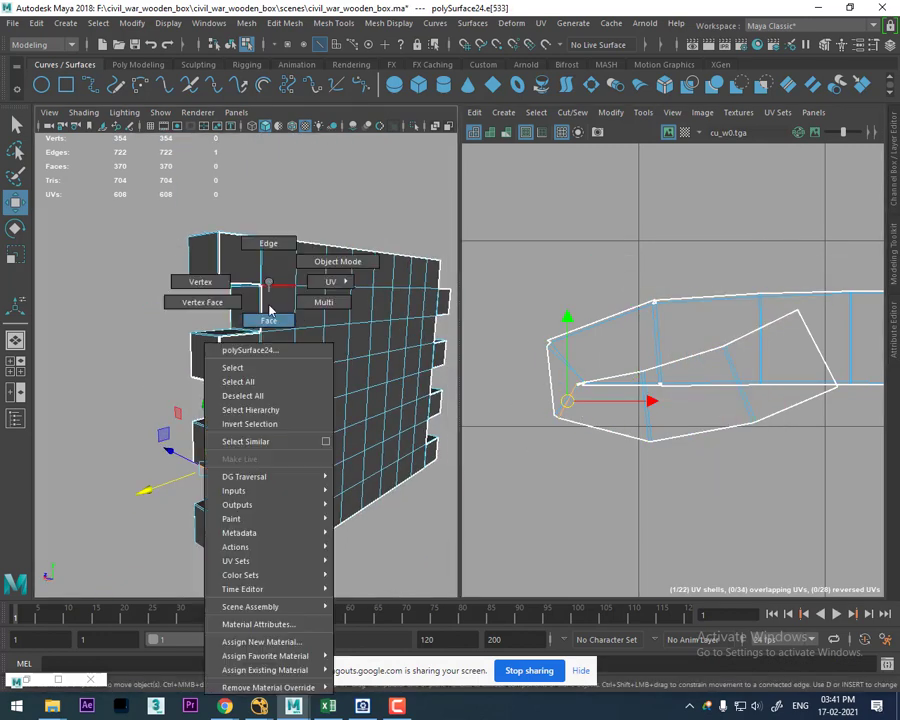
double_click(272, 314)
mouse_move(294, 291)
right_mouse_down("shift")
mouse_move(370, 340)
mouse_move(354, 398)
right_mouse_up("shift")
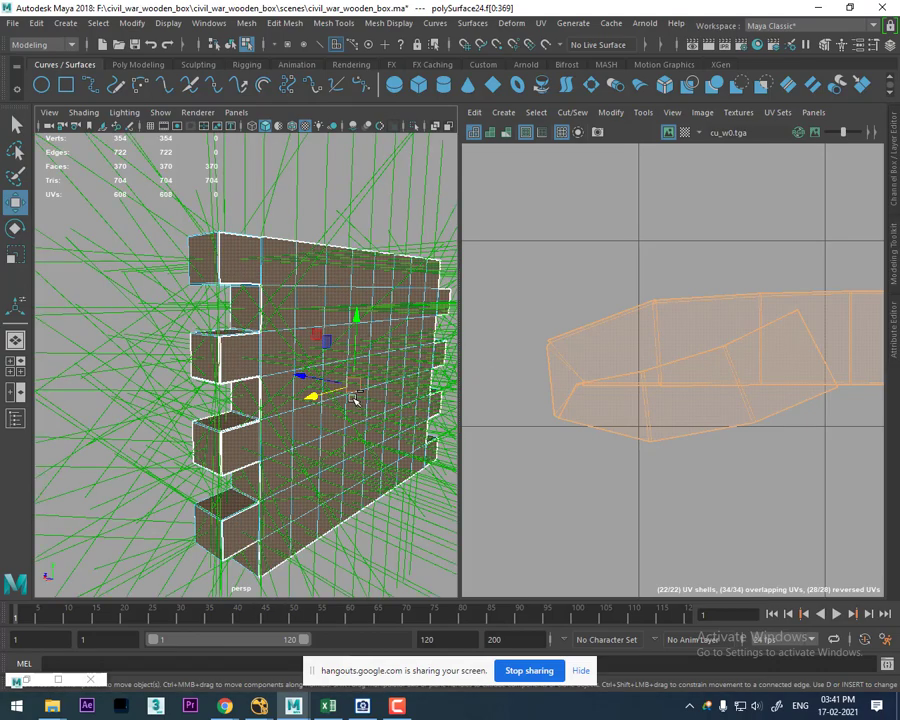
Step: Set the face normals size to 0.02 via Display > Polygons > Normals Size
mouse_move(342, 391)
left_mouse_down("alt")
mouse_move(251, 372)
mouse_move(402, 422)
left_mouse_up("alt")
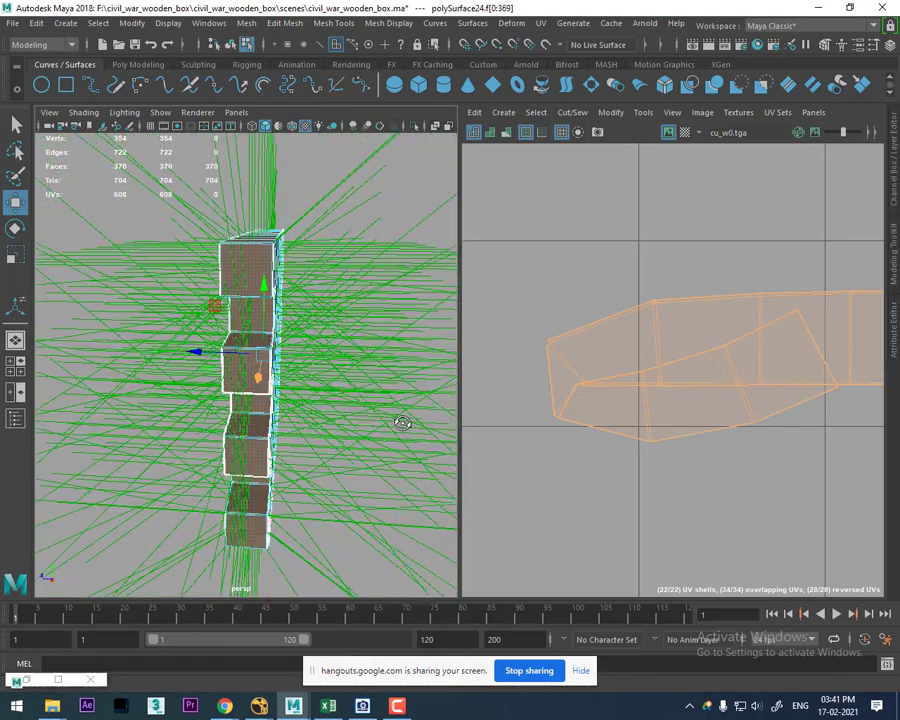
right_click_drag(402, 422, 300, 371, "alt")
mouse_move(300, 371)
left_mouse_down("alt")
mouse_move(251, 436)
mouse_move(266, 472)
left_mouse_up("alt")
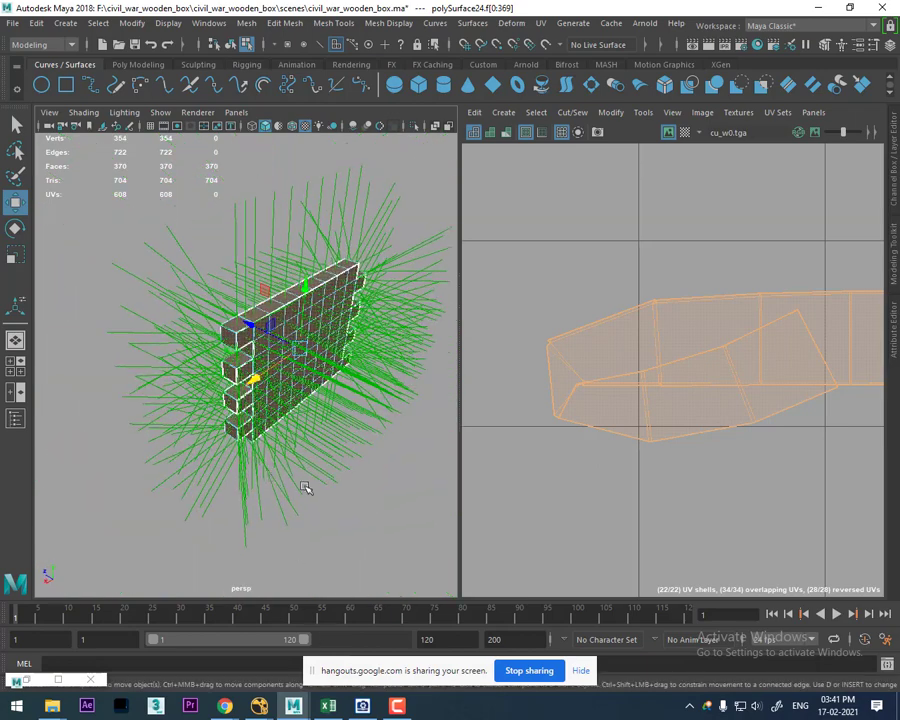
left_click(168, 23)
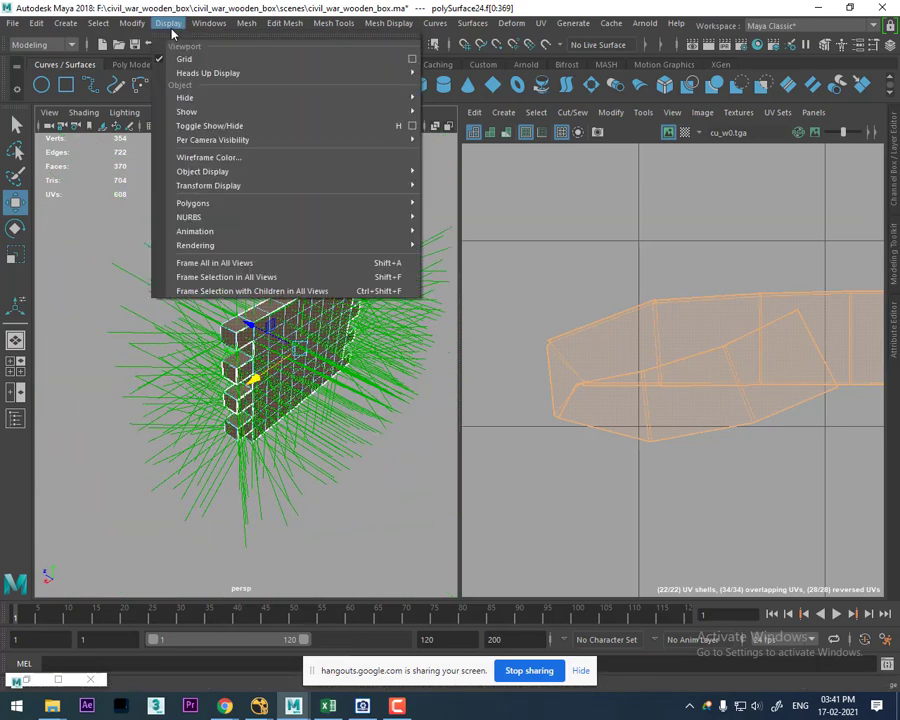
mouse_move(193, 203)
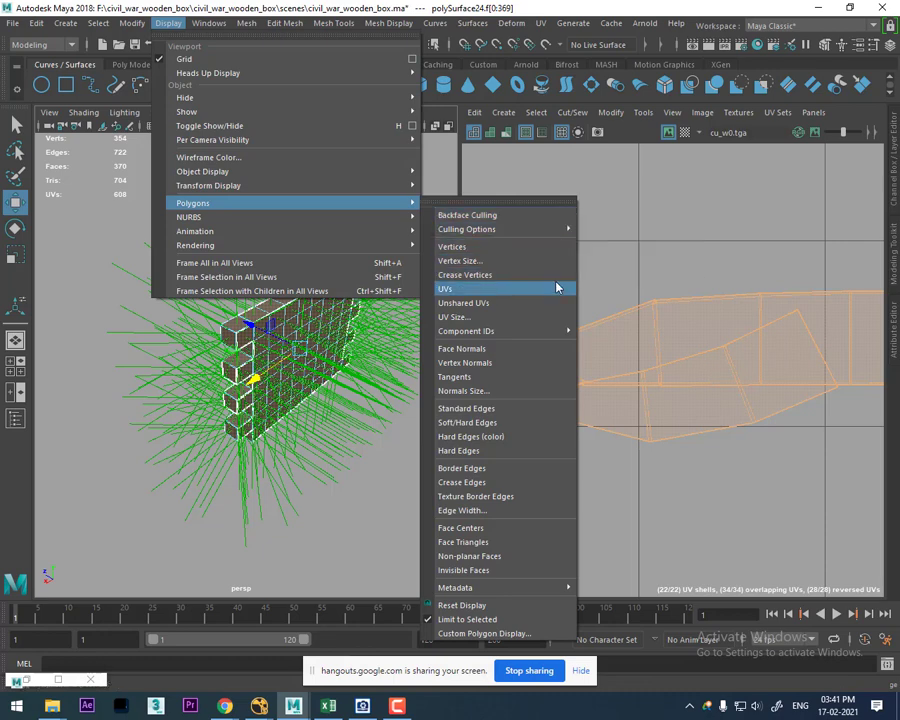
left_click(519, 391)
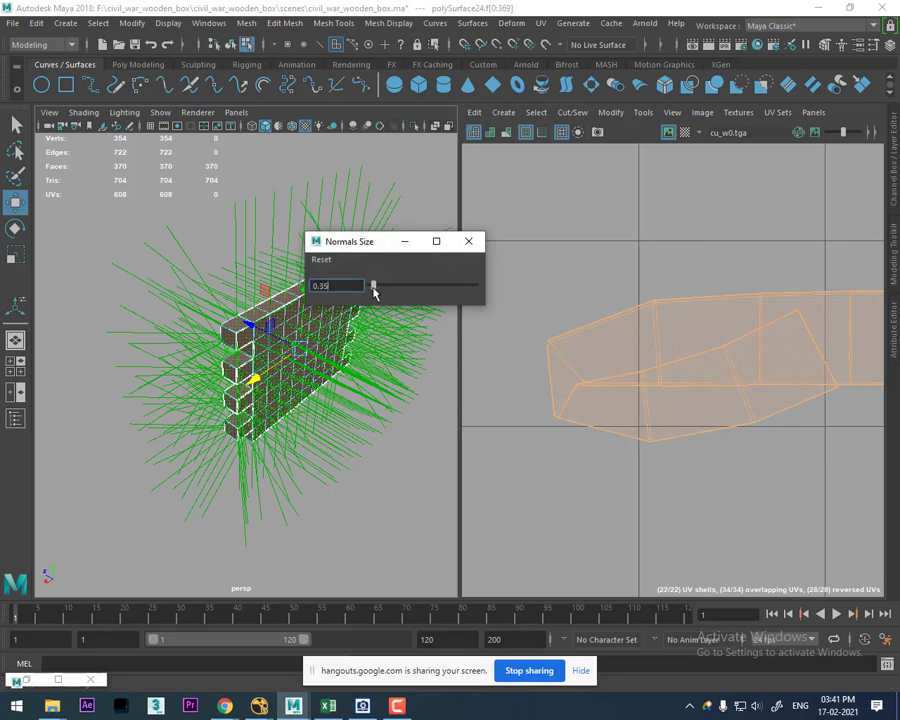
left_click_drag(374, 291, 369, 290)
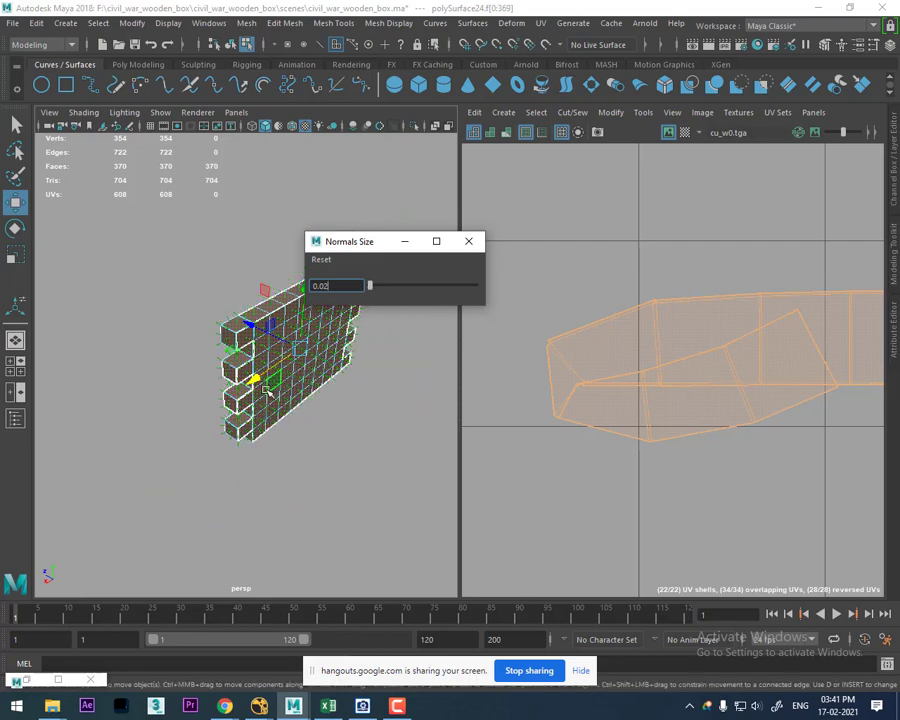
Step: Zoom in to inspect the shortened normals on the wall's boxes, then close the Normals Size window
left_click_drag(266, 392, 281, 431, "alt")
scroll(287, 408, "up", 2)
scroll(287, 408, "up", 3)
scroll(303, 426, "down", 2)
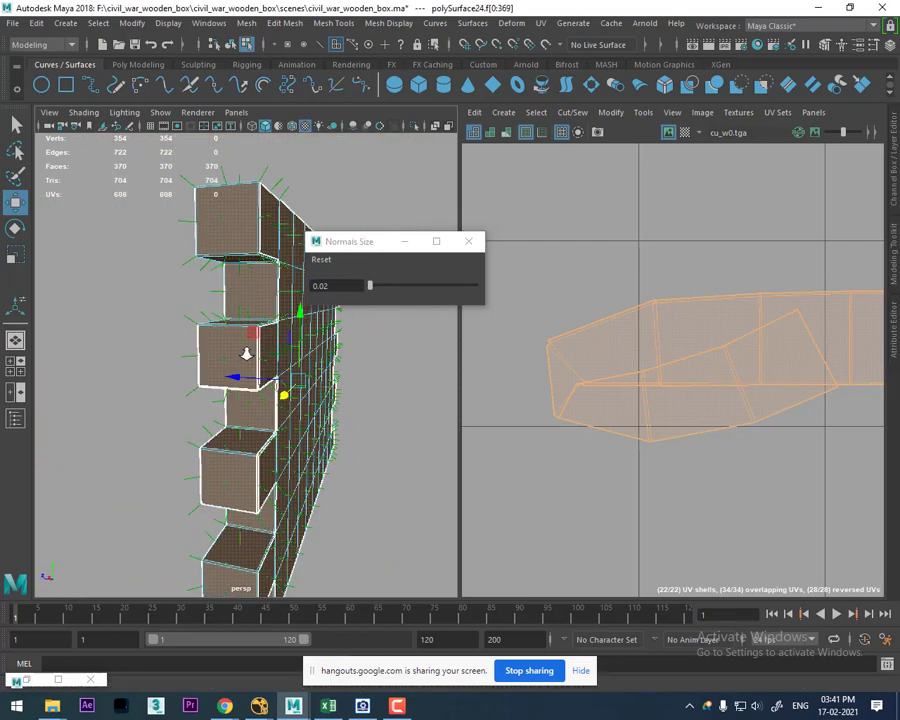
mouse_move(246, 354)
left_mouse_down("alt")
mouse_move(165, 396)
mouse_move(221, 353)
mouse_move(333, 382)
mouse_move(349, 357)
mouse_move(300, 362)
mouse_move(281, 393)
mouse_move(241, 405)
mouse_move(250, 400)
left_mouse_up("alt")
scroll(193, 396, "up", 2)
scroll(193, 412, "up", 2)
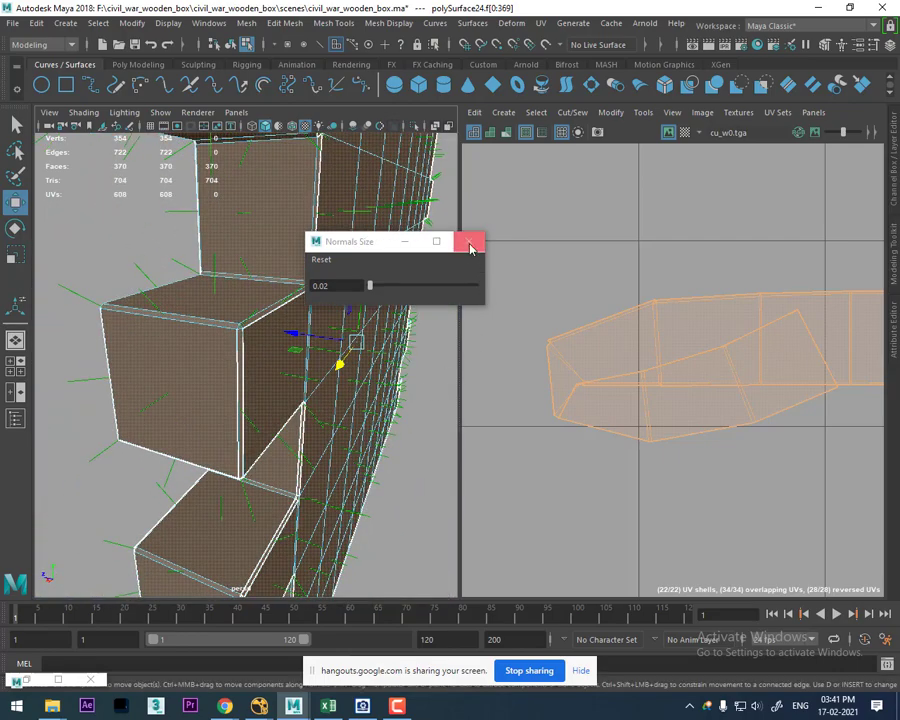
left_click(471, 243)
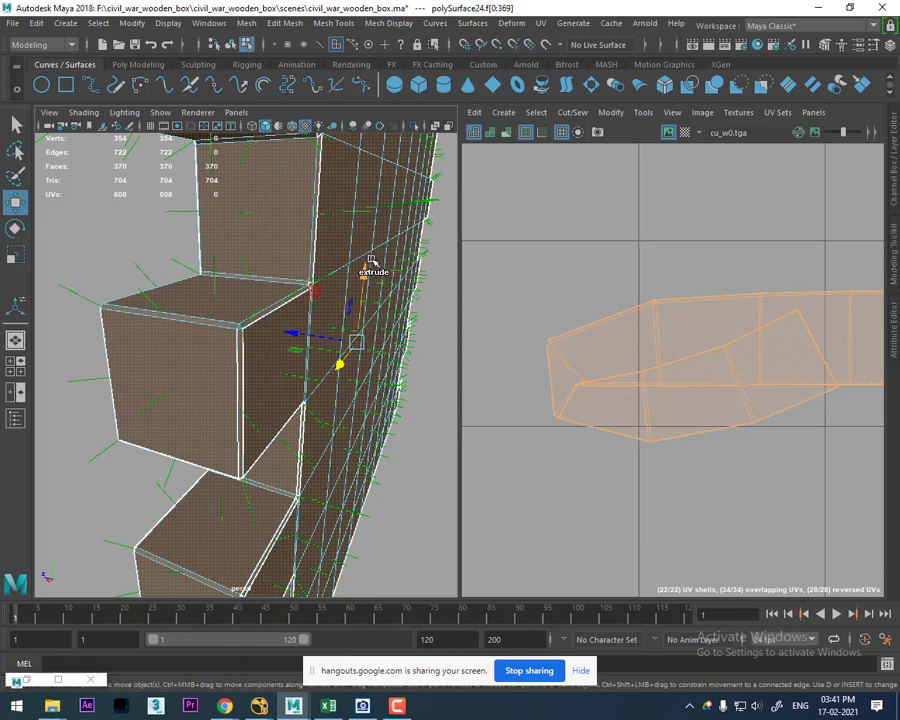
Step: Hide the face normals, then move and sew the lower end shell onto the long plank shell
right_click_drag(370, 262, 400, 336, "shift")
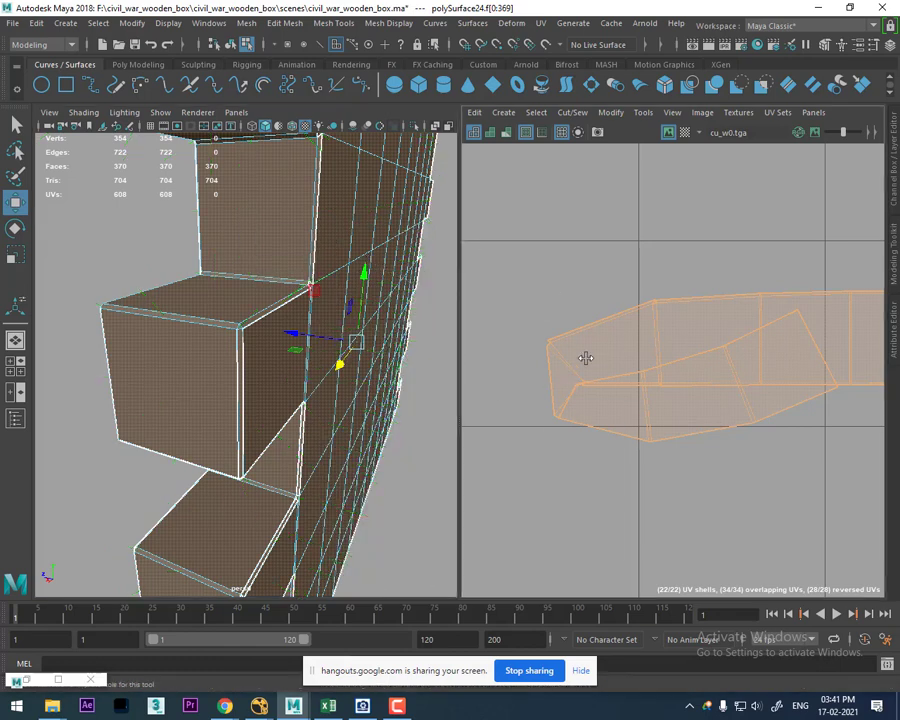
right_click_drag(586, 357, 594, 229)
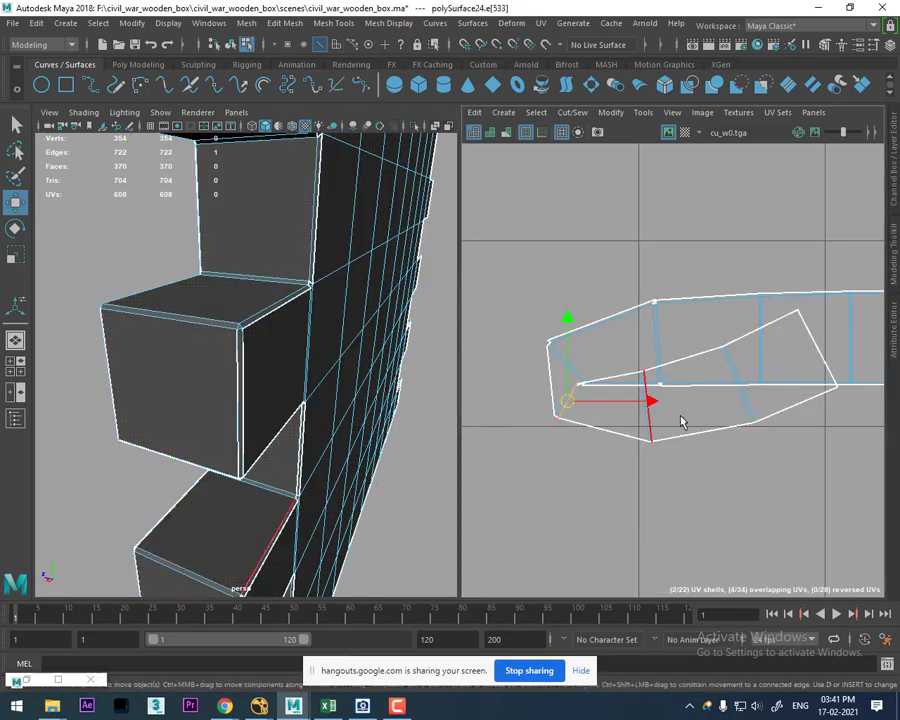
right_click_drag(744, 376, 810, 380)
left_click(843, 386)
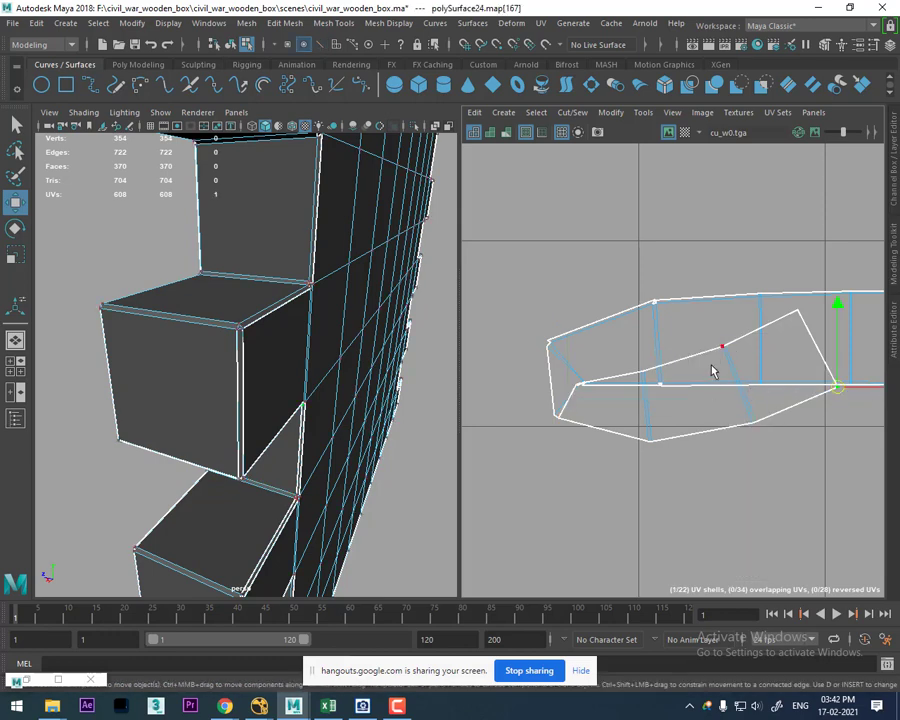
right_click_drag(712, 368, 779, 395, "ctrl")
left_click_drag(713, 385, 683, 470)
right_click_drag(577, 432, 573, 388)
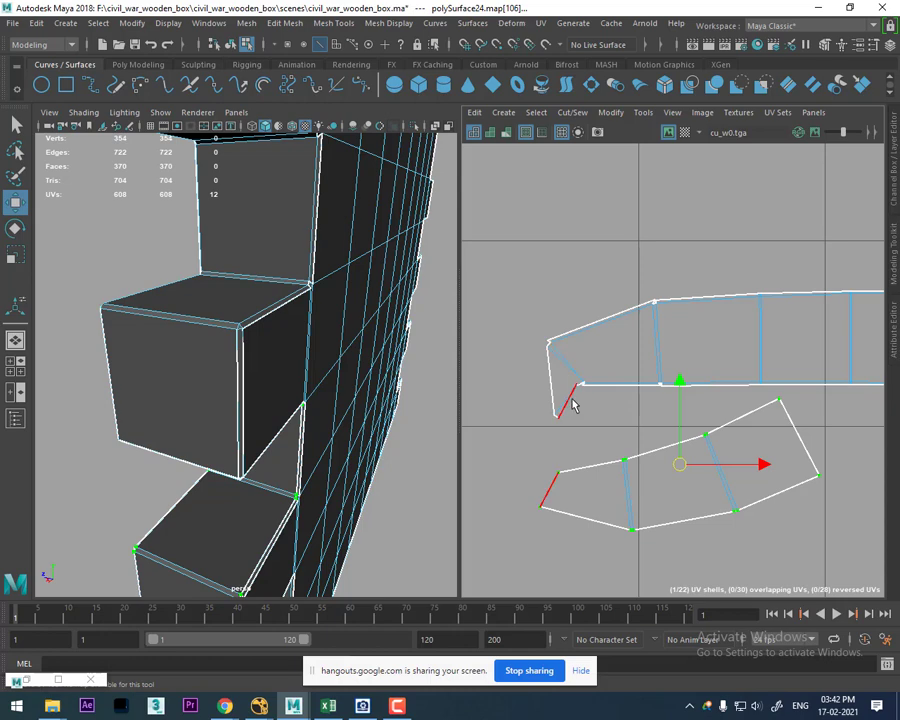
left_click(572, 399)
right_click_drag(592, 215, 620, 296, "shift")
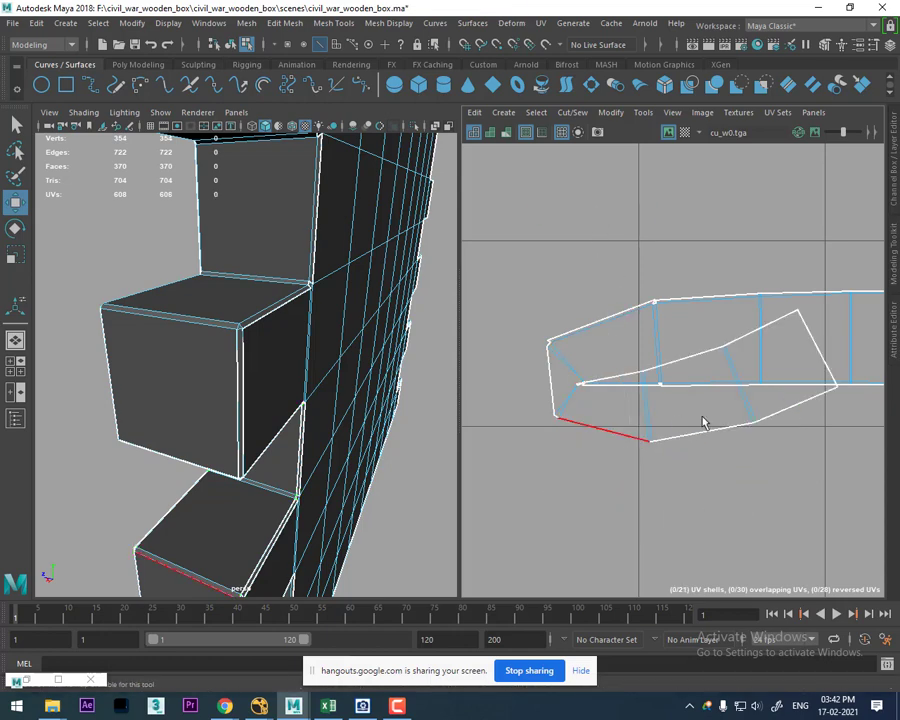
Step: Select the combined shell's UVs and unfold it, including an Unfold Along V pass
right_click_drag(750, 386, 815, 383)
left_click(838, 388)
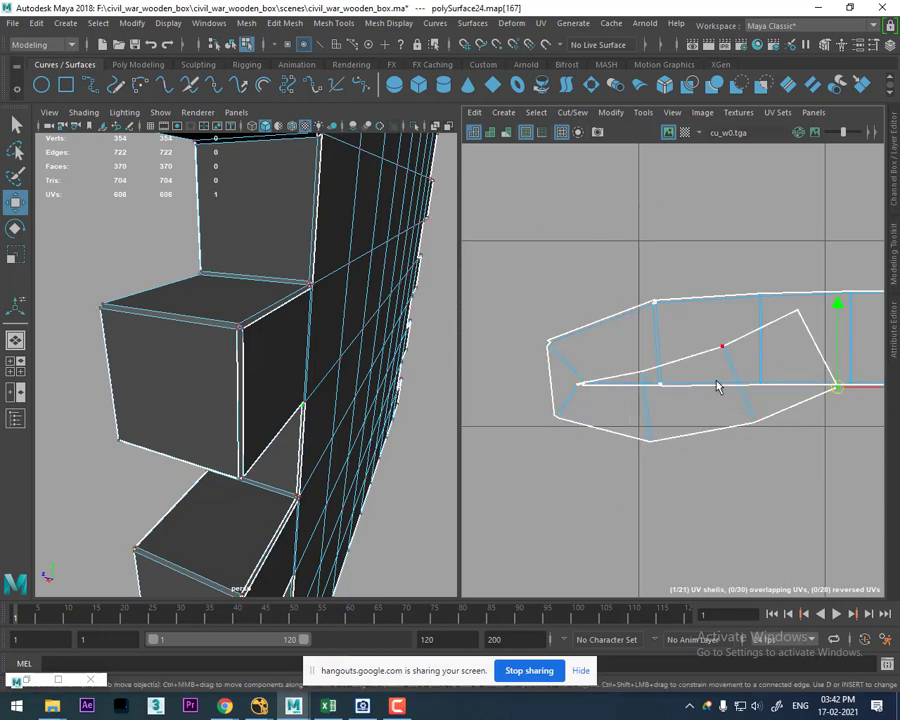
right_click_drag(714, 380, 778, 426, "ctrl")
scroll(548, 393, "up", 3)
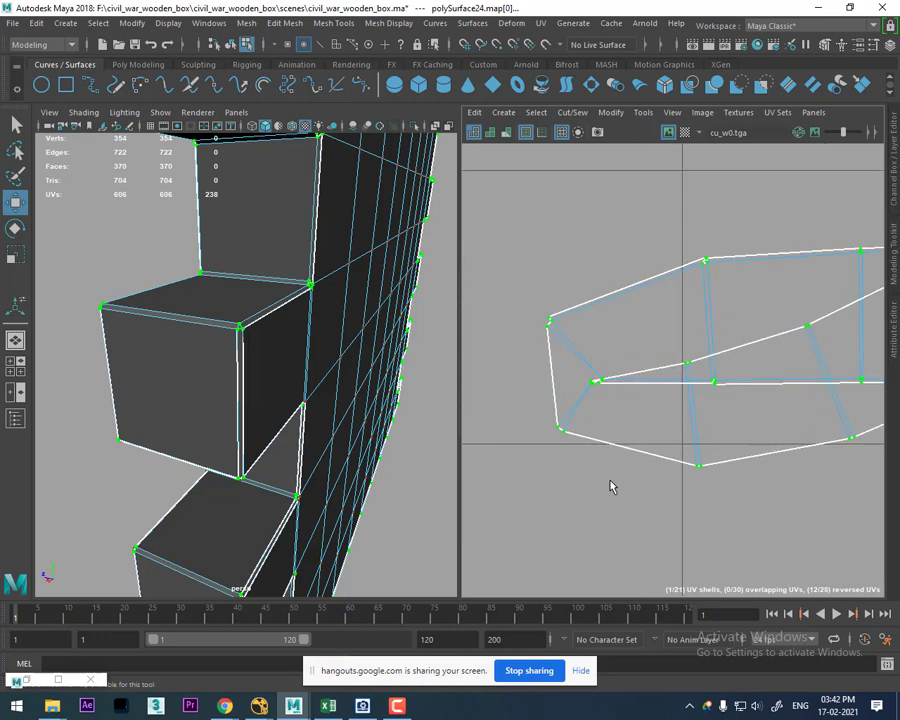
right_click_drag(595, 416, 586, 393)
scroll(658, 428, "down", 2)
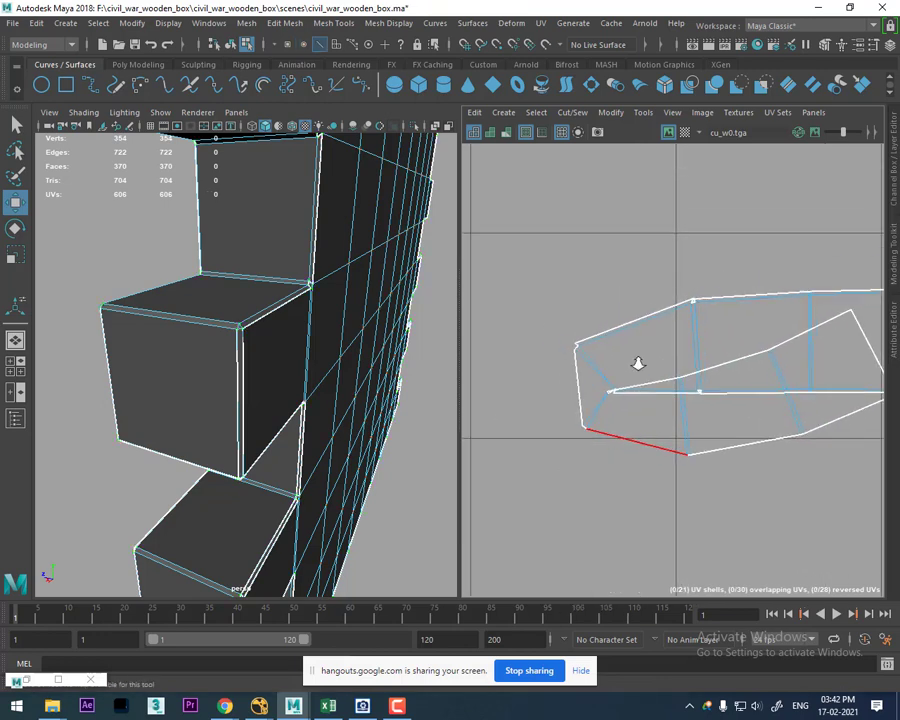
scroll(637, 363, "down", 2)
right_click_drag(707, 382, 763, 382)
left_click_drag(802, 330, 530, 470)
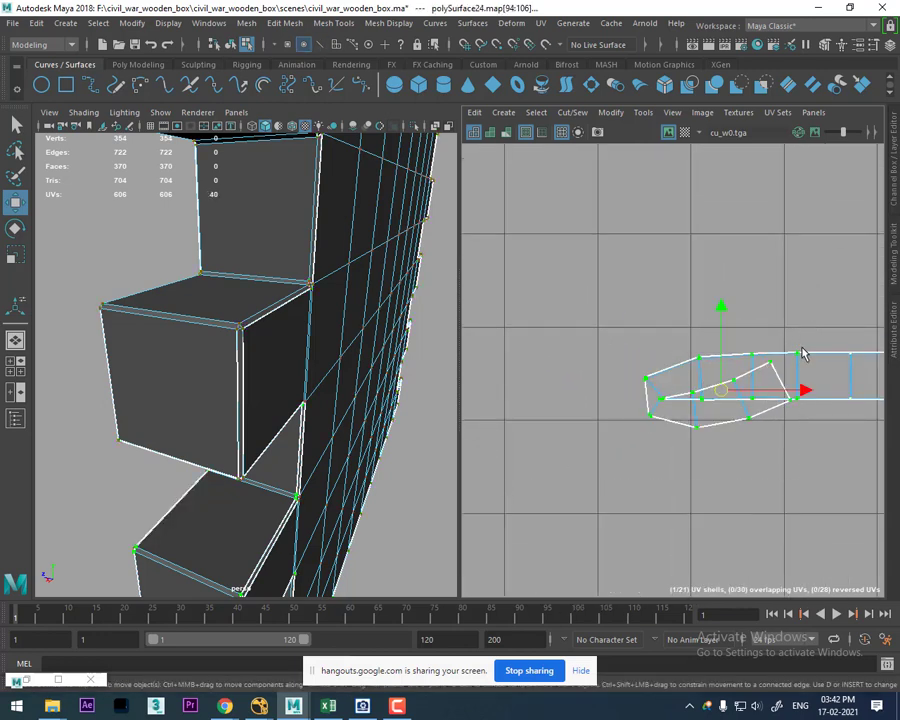
right_click_drag(780, 322, 505, 330, "shift")
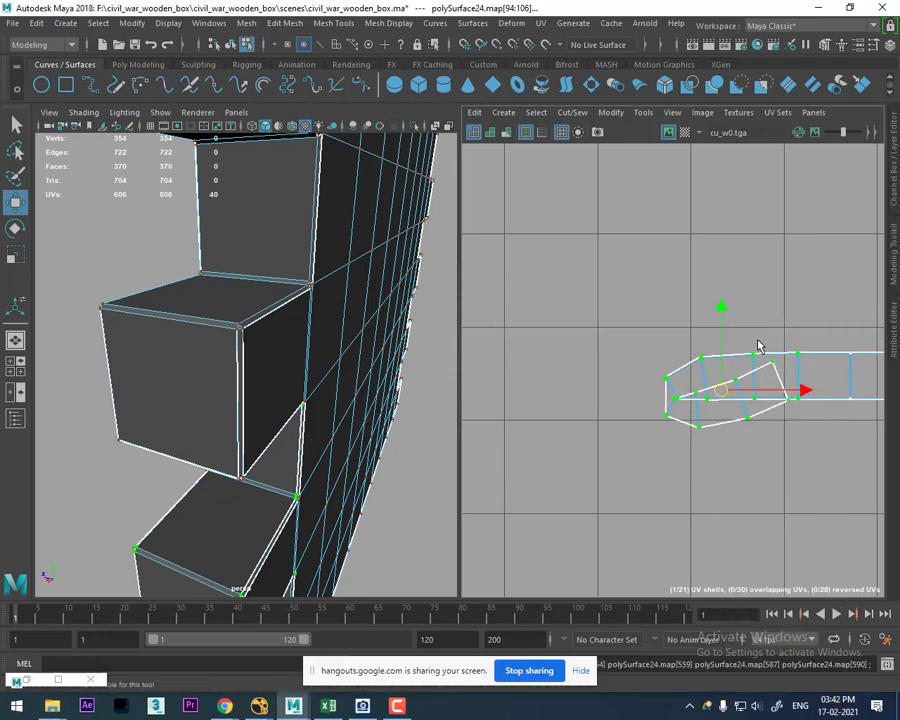
right_click_drag(757, 325, 626, 321, "shift")
right_click_drag(470, 363, 467, 365, "shift")
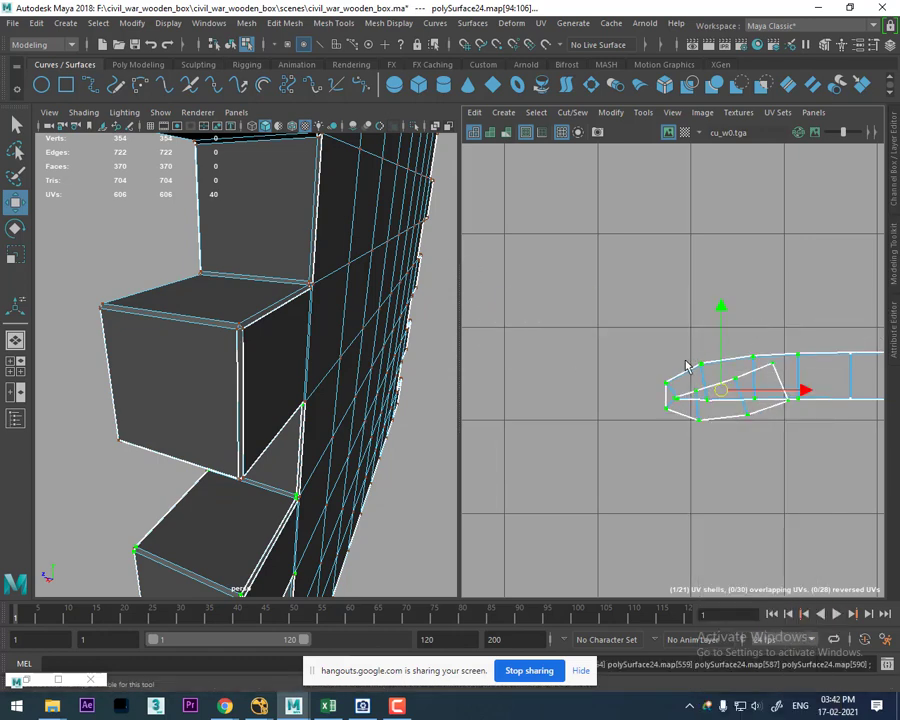
right_click_drag(721, 325, 646, 321, "shift")
right_click_drag(570, 328, 562, 320, "shift")
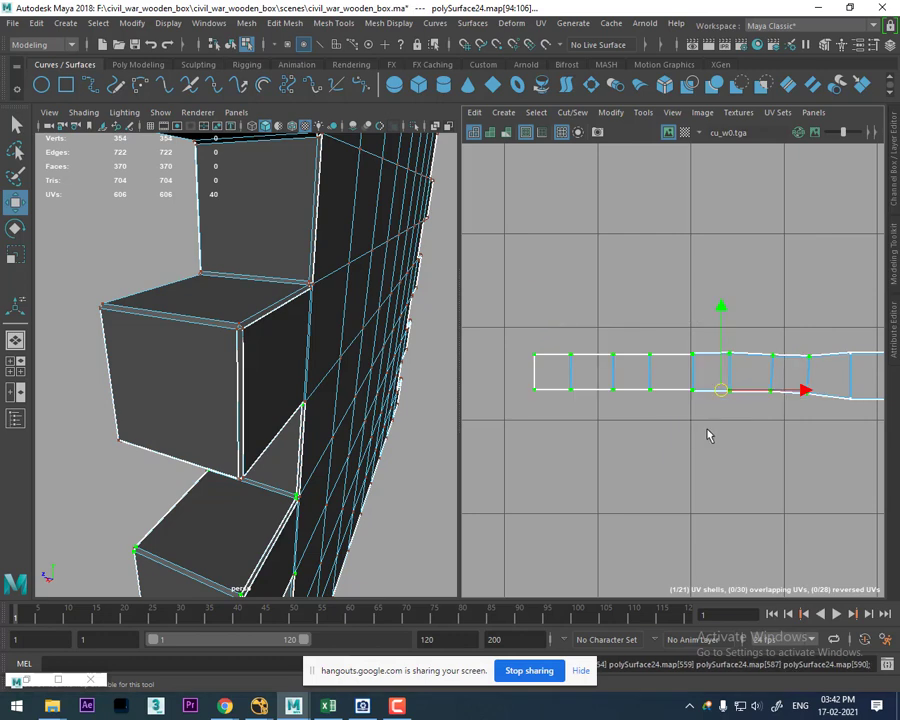
Step: Unfold the UVs at the strip's right end, including along V
scroll(707, 435, "down", 2)
scroll(779, 420, "down", 3)
scroll(695, 356, "down", 3)
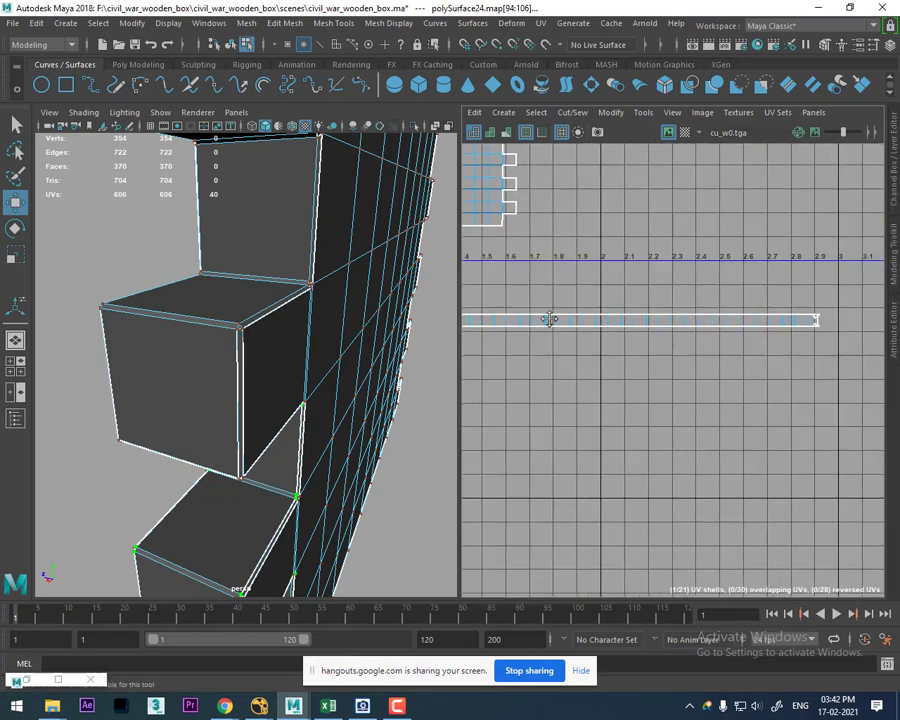
middle_click_drag(858, 329, 680, 336, "alt")
scroll(750, 394, "up", 2)
scroll(734, 434, "up", 1)
scroll(603, 368, "up", 2)
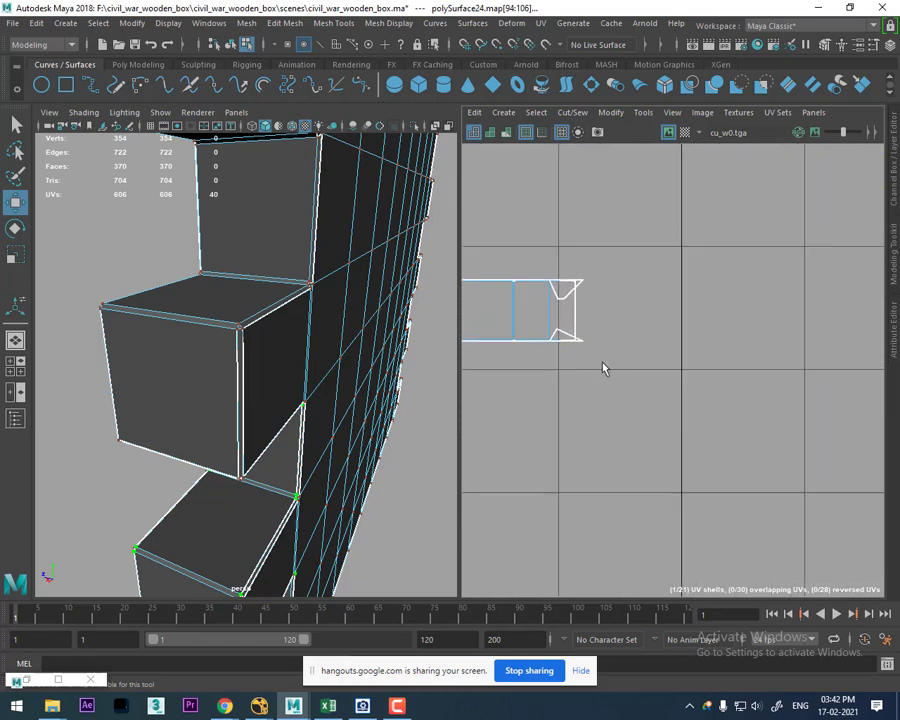
left_click_drag(505, 350, 596, 270)
right_click_drag(682, 272, 594, 279, "shift")
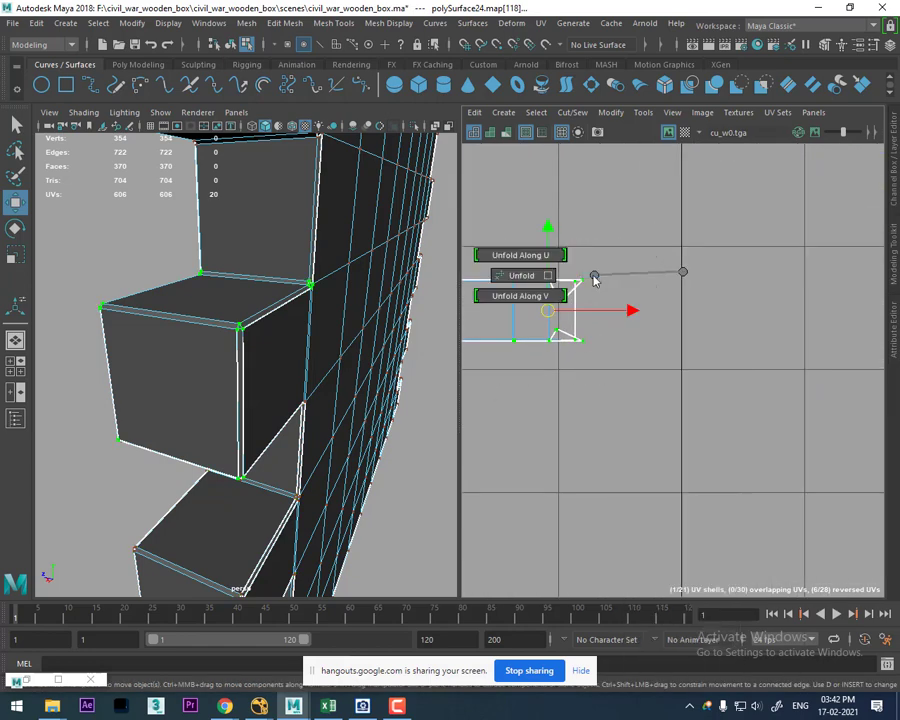
right_click_drag(482, 279, 510, 255, "shift")
right_click_drag(633, 262, 519, 292, "shift")
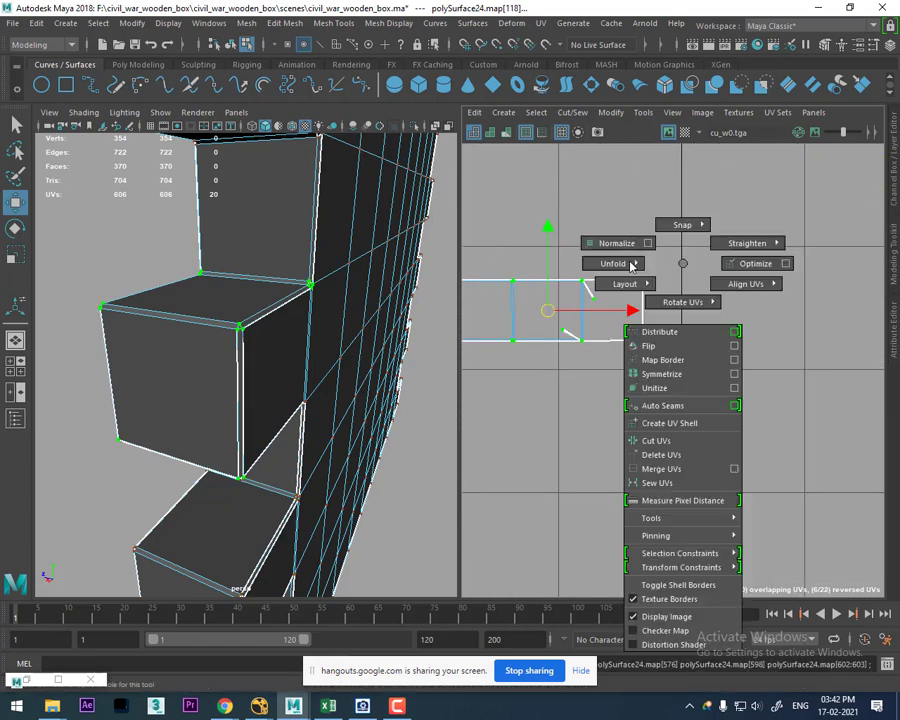
right_click_drag(706, 282, 628, 279, "shift")
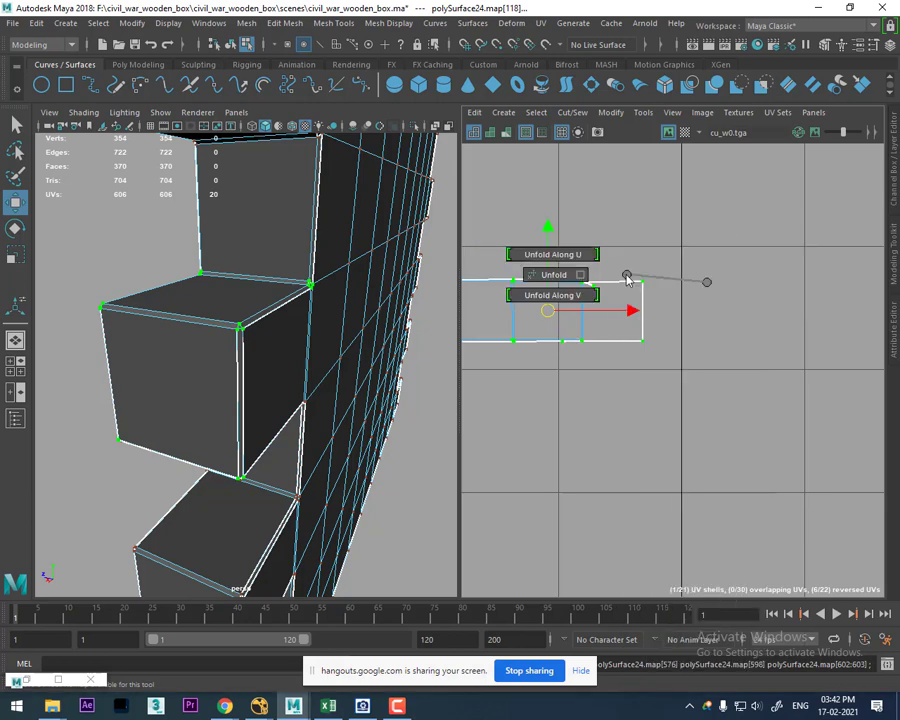
right_click_drag(530, 277, 530, 275, "shift")
Step: Move and sew the end flaps and right-side edges onto the strip's end
right_click_drag(634, 309, 633, 263)
left_click_drag(633, 263, 615, 372)
right_click_drag(615, 300, 629, 229, "shift")
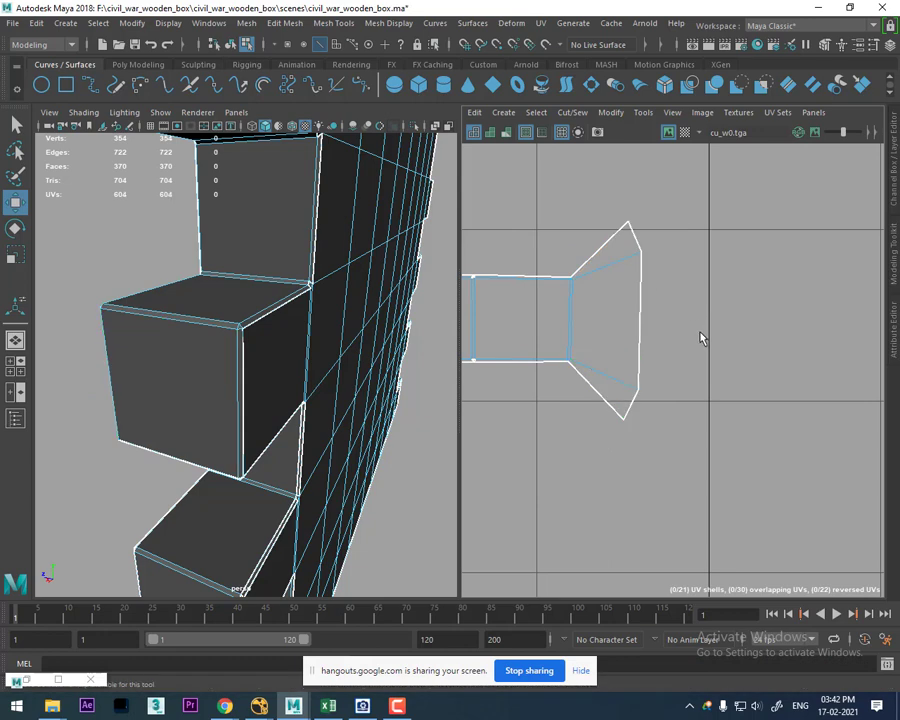
left_click(638, 314)
right_click_drag(680, 300, 714, 254, "shift")
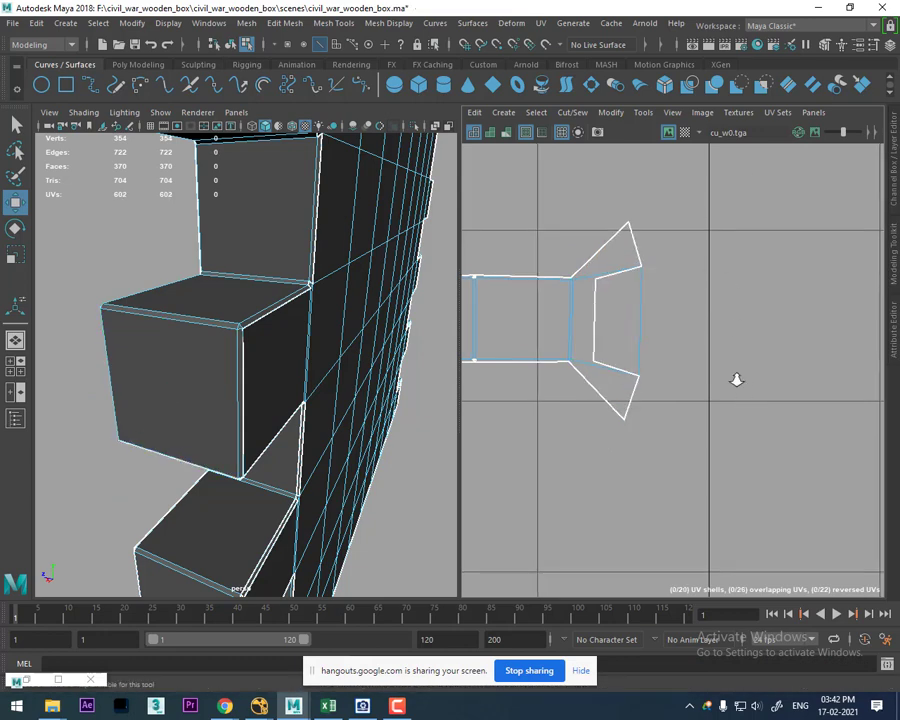
scroll(660, 347, "down", 2)
left_click(660, 347)
right_click_drag(717, 363, 722, 263, "shift")
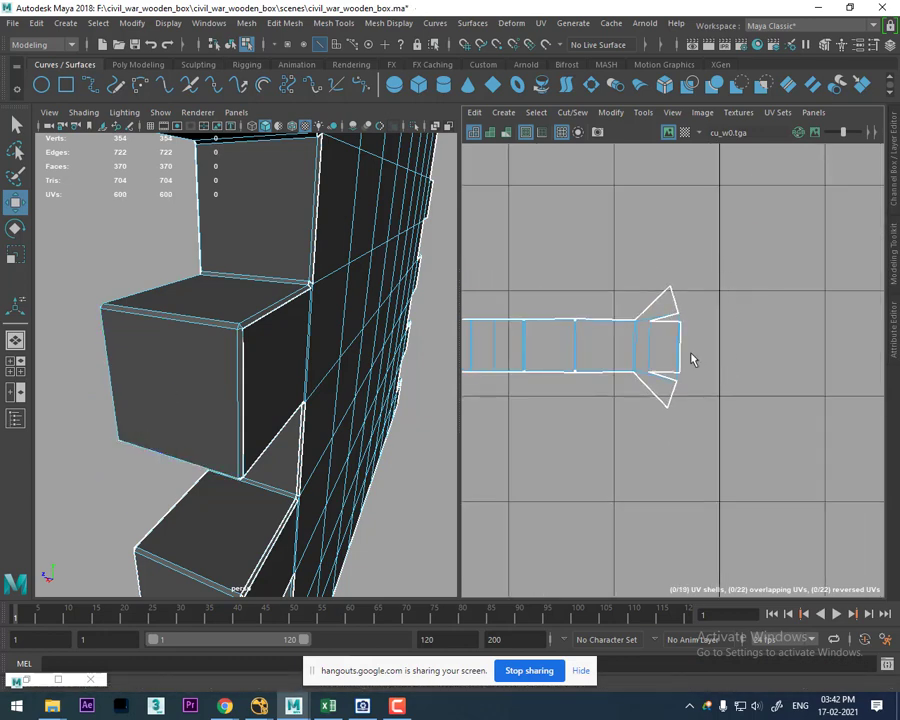
right_click_drag(686, 353, 743, 342, "shift")
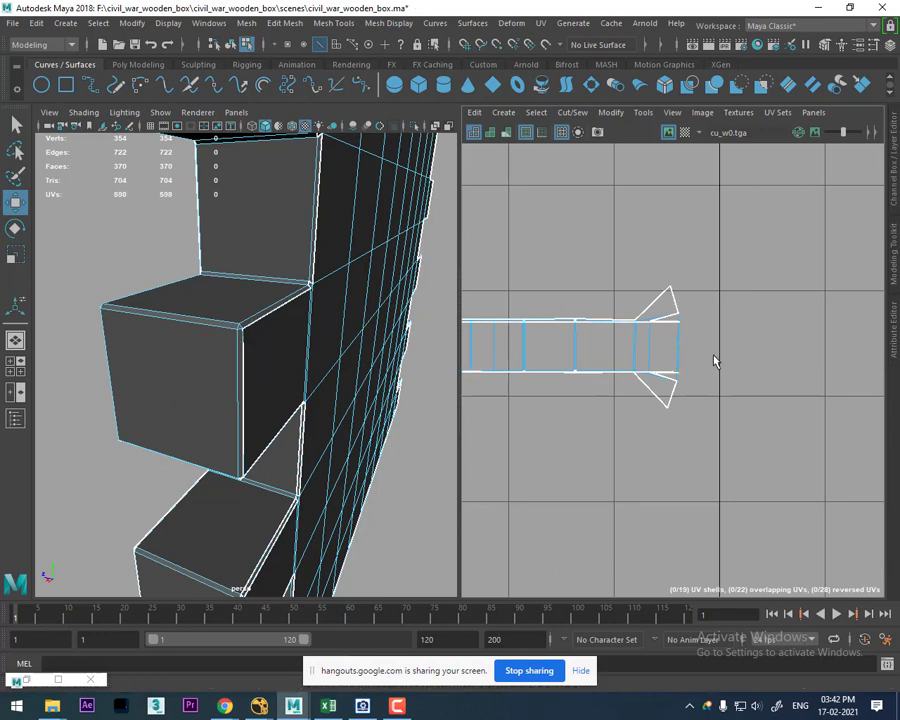
Step: Select and frame the strip's right-end UVs, then unfold them to straighten the strip
left_click(707, 352)
right_click(678, 343)
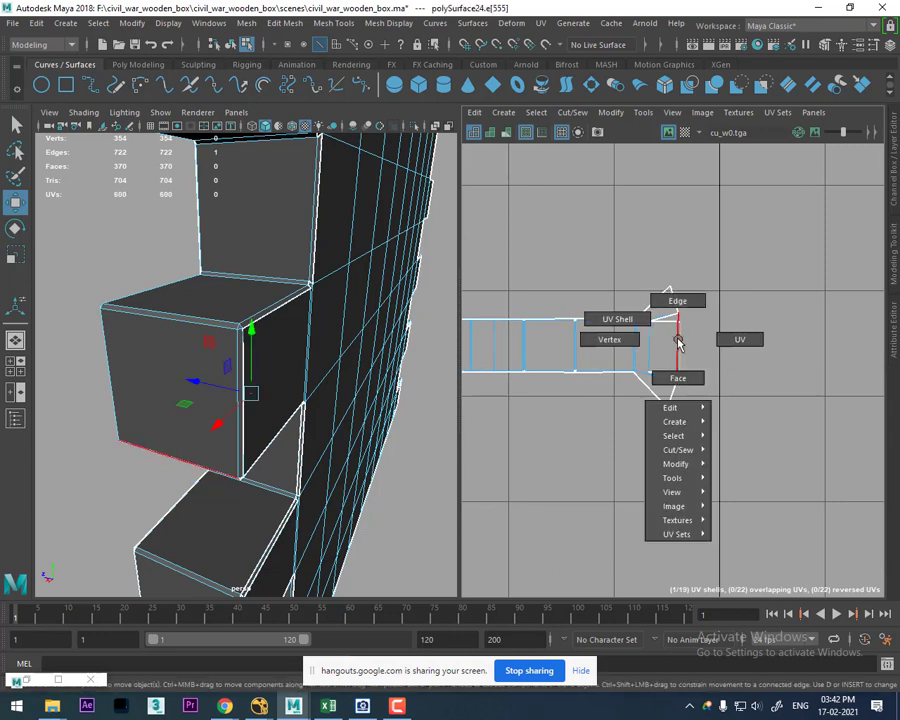
left_click_drag(770, 254, 590, 472)
mouse_move(782, 288)
right_mouse_down("shift")
mouse_move(720, 313)
mouse_move(650, 310)
right_mouse_up("shift")
key("f")
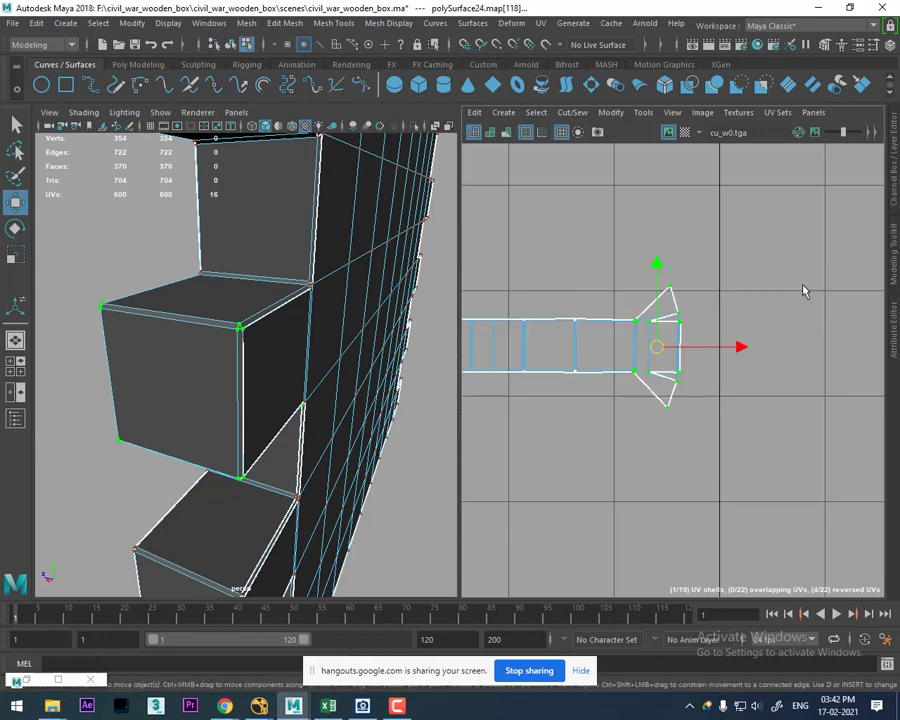
right_click_drag(782, 280, 714, 277, "shift")
right_click_drag(604, 270, 606, 271, "shift")
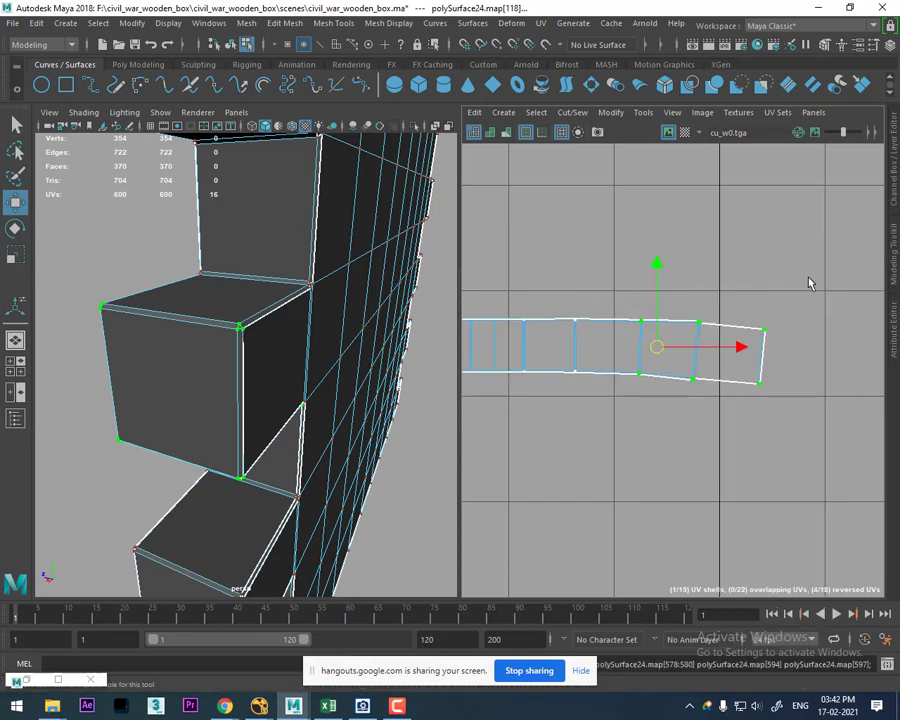
scroll(716, 352, "up", 3)
scroll(655, 231, "down", 3)
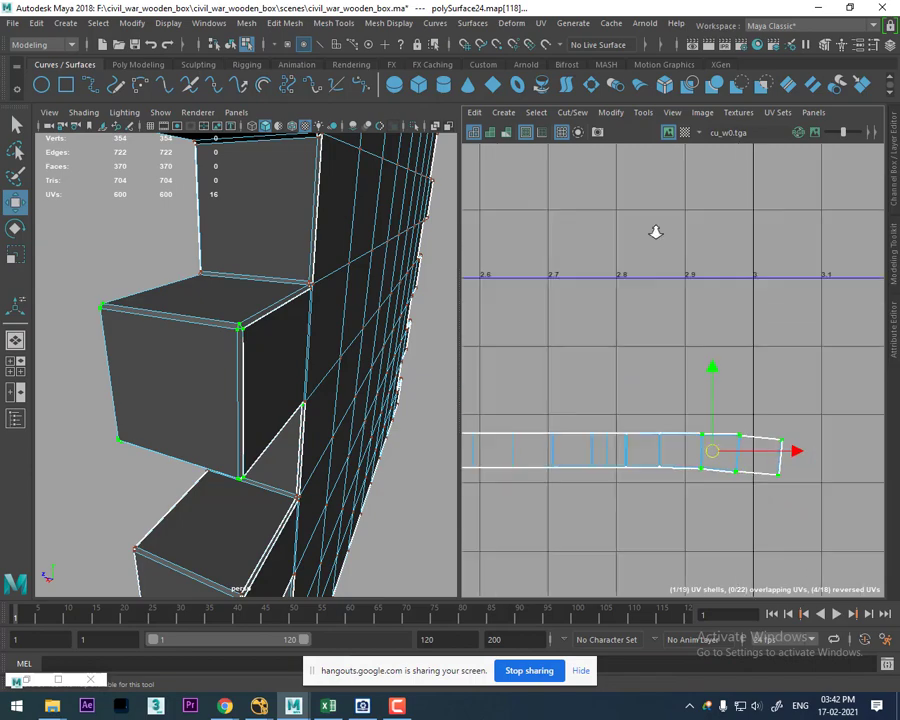
scroll(739, 328, "down", 3)
scroll(793, 402, "down", 3)
scroll(667, 374, "down", 2)
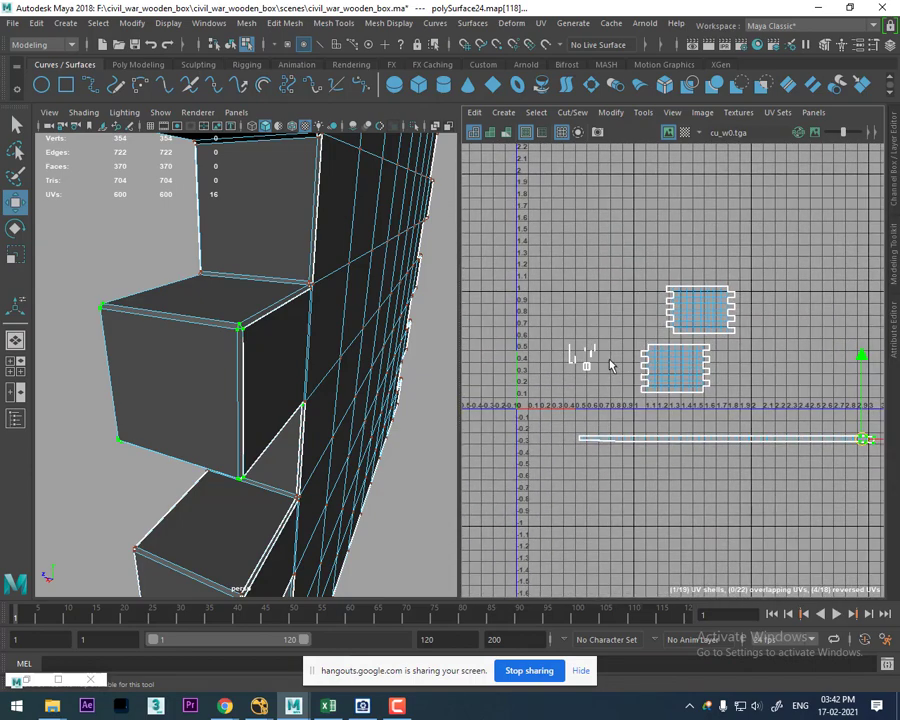
Step: Nudge the selected UV edges slightly down and clear the selection
right_click_drag(582, 361, 525, 368)
scroll(617, 402, "up", 1)
scroll(748, 352, "up", 1)
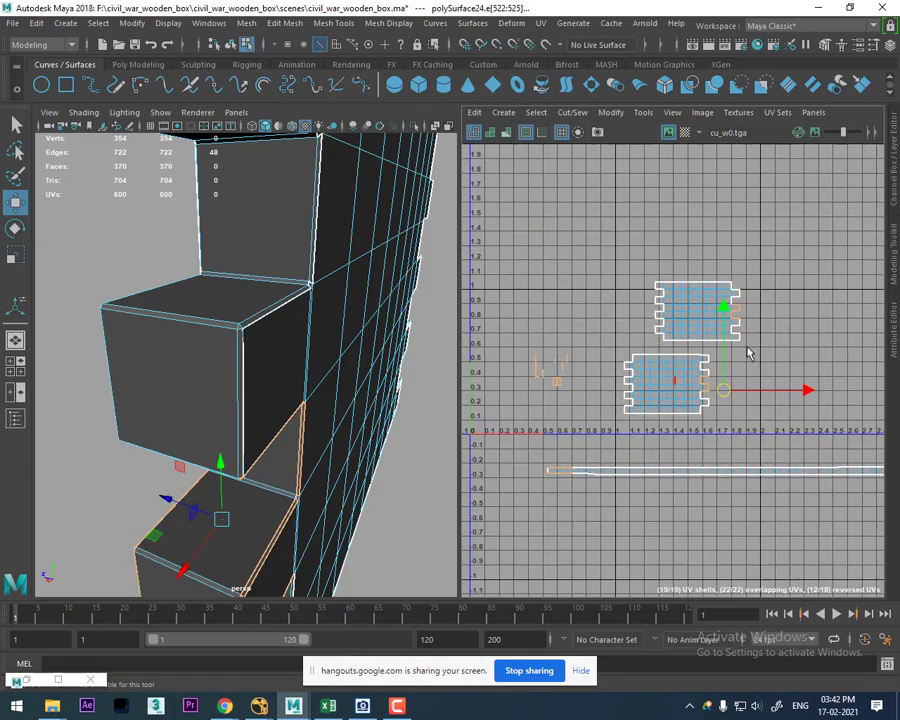
left_click_drag(703, 370, 677, 413)
left_click(688, 195)
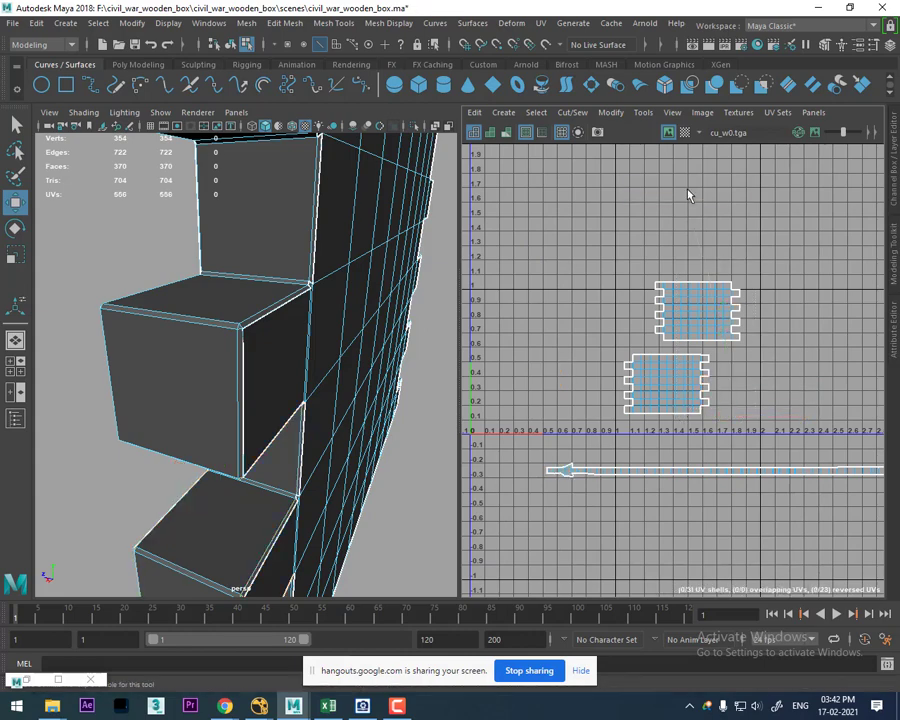
scroll(680, 393, "down", 2)
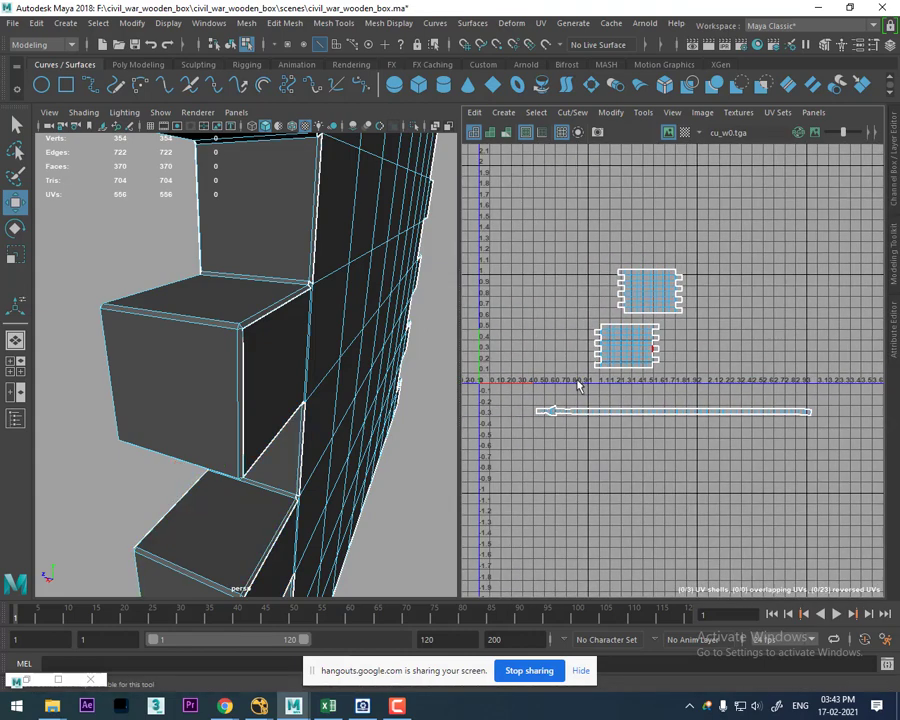
scroll(560, 410, "up", 4)
Step: Select the arrow-shaped shell's UVs and unfold them along U into a horizontal strip
right_click_drag(638, 413, 752, 428)
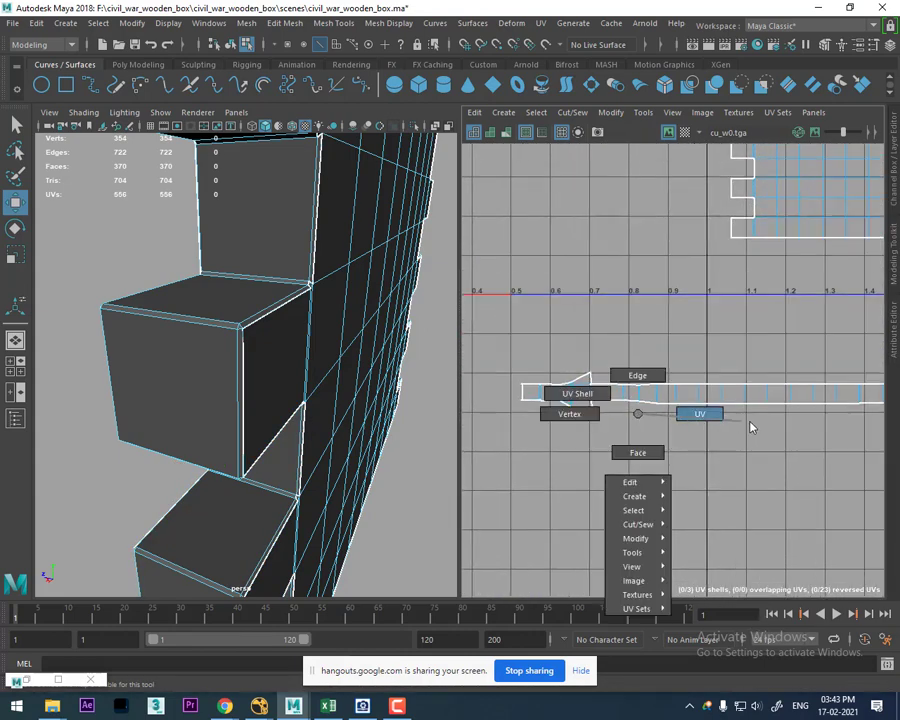
left_click_drag(478, 448, 697, 361)
right_click_drag(720, 325, 640, 336, "shift")
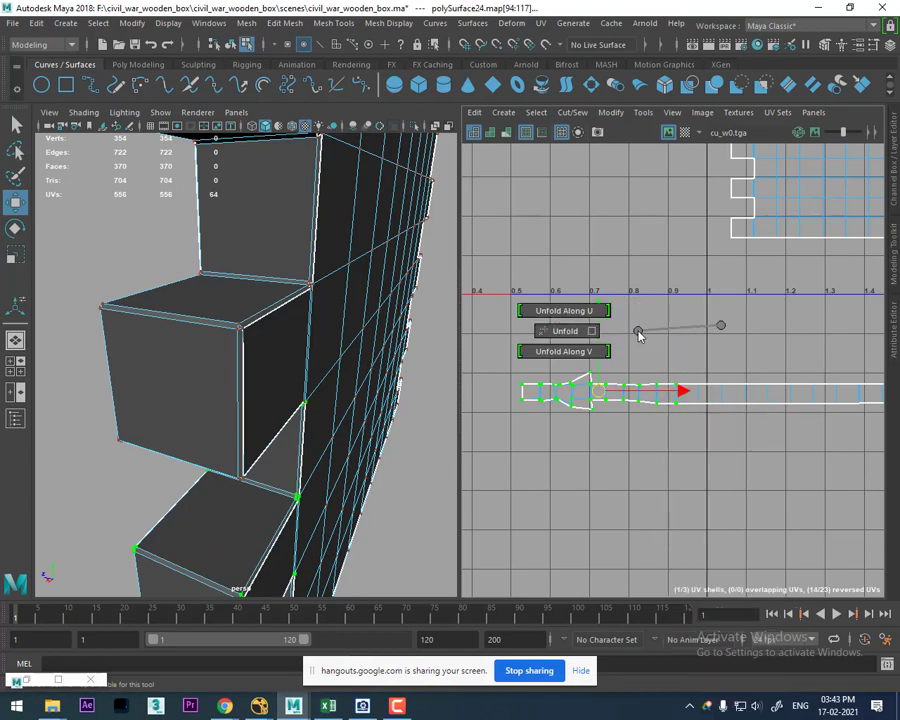
left_click(531, 316)
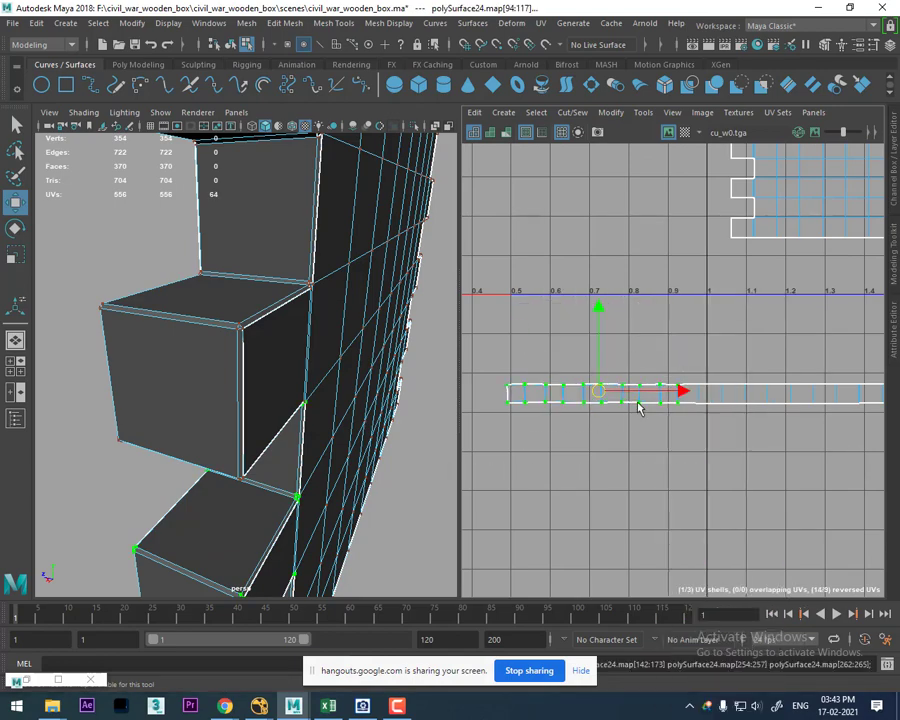
scroll(640, 408, "down", 5)
scroll(806, 425, "up", 1)
scroll(291, 342, "down", 5)
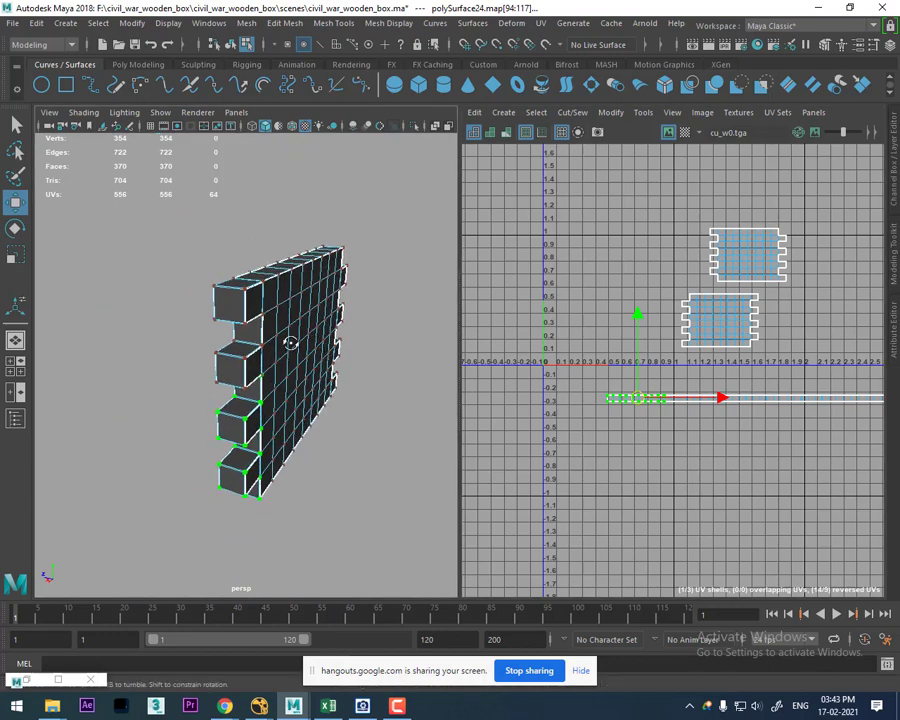
left_click_drag(291, 342, 727, 423, "alt")
scroll(727, 423, "down", 2)
middle_click_drag(756, 394, 703, 366, "alt")
scroll(700, 365, "down", 1)
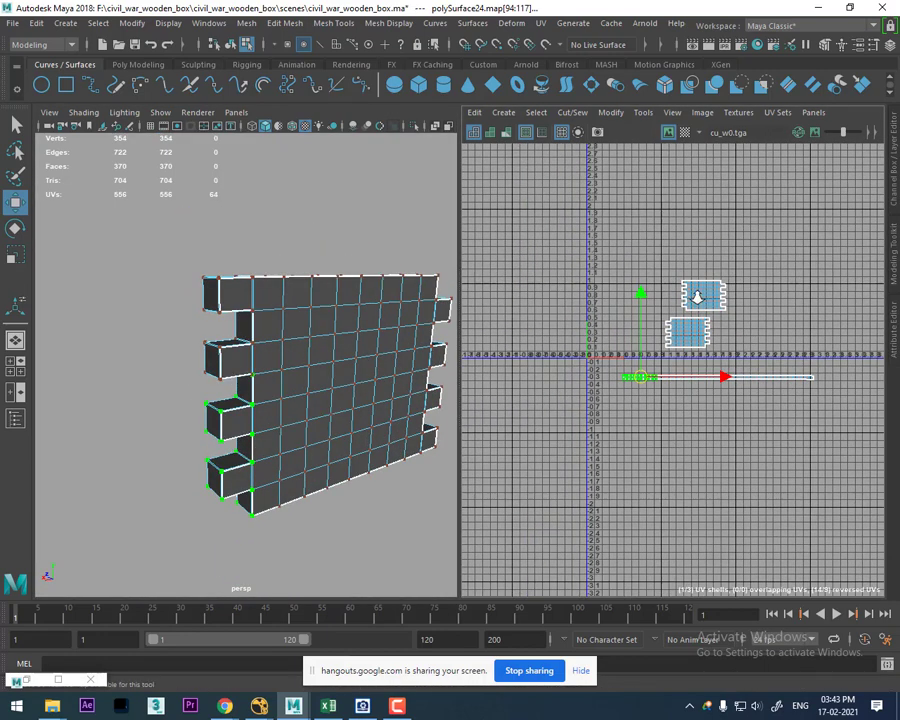
left_click(771, 235)
Step: Convert all three wall shells to UVs, unfold them, and pack them with Layout UV
left_click_drag(771, 235, 643, 398)
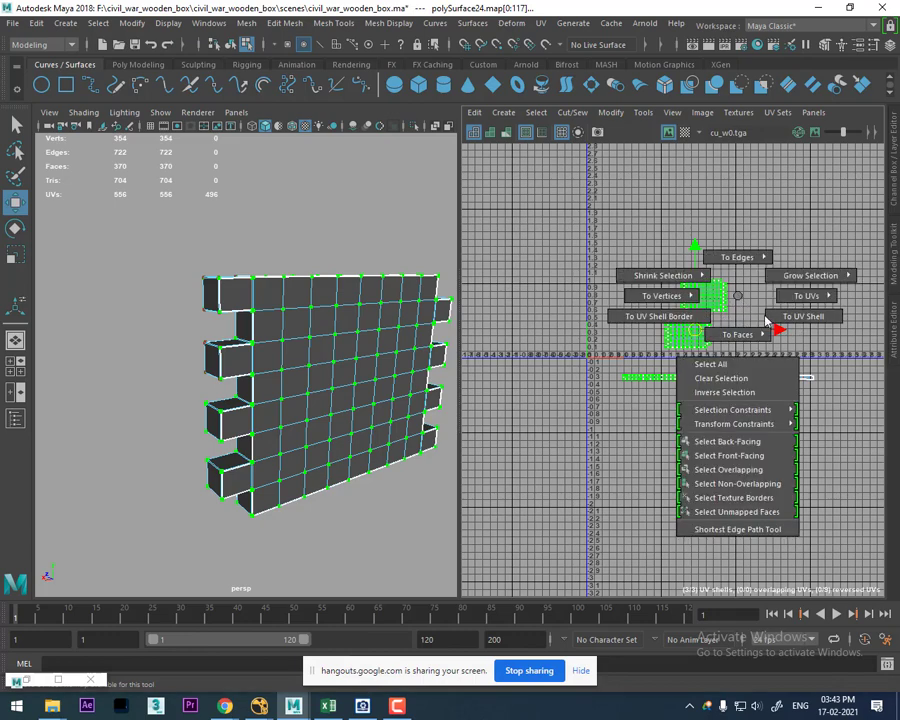
mouse_move(735, 305)
right_mouse_down("ctrl")
mouse_move(813, 293)
mouse_move(676, 289)
right_mouse_up("ctrl")
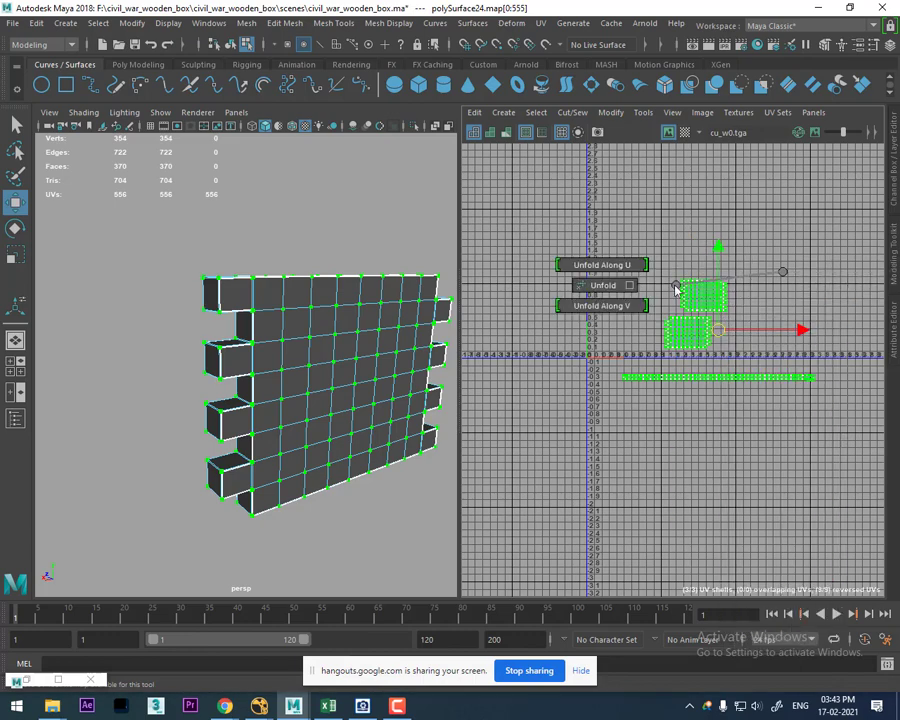
right_click_drag(785, 271, 612, 333, "shift")
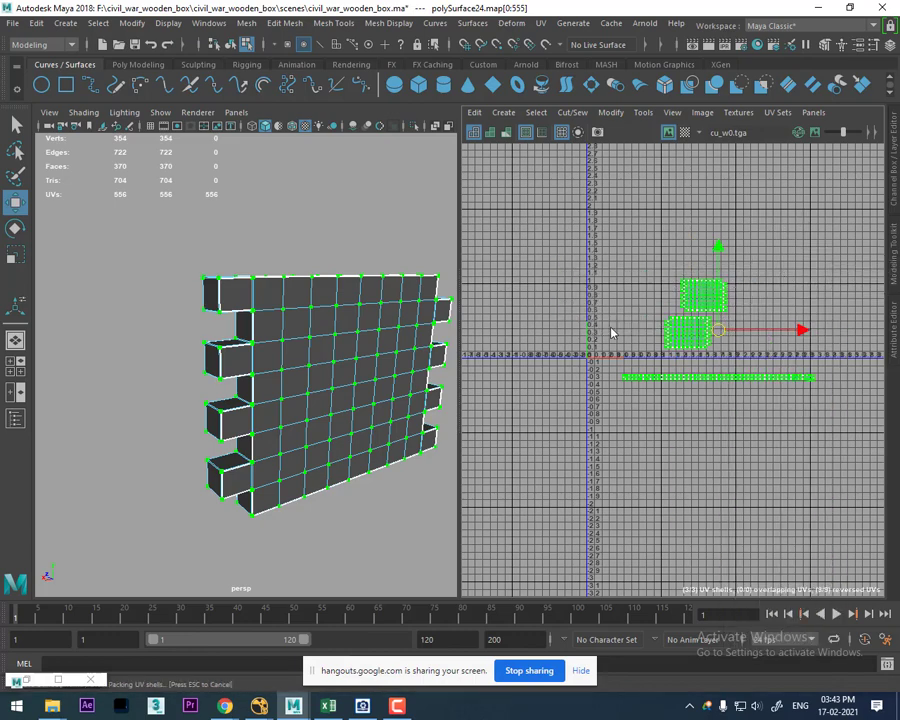
right_click_drag(293, 321, 402, 233)
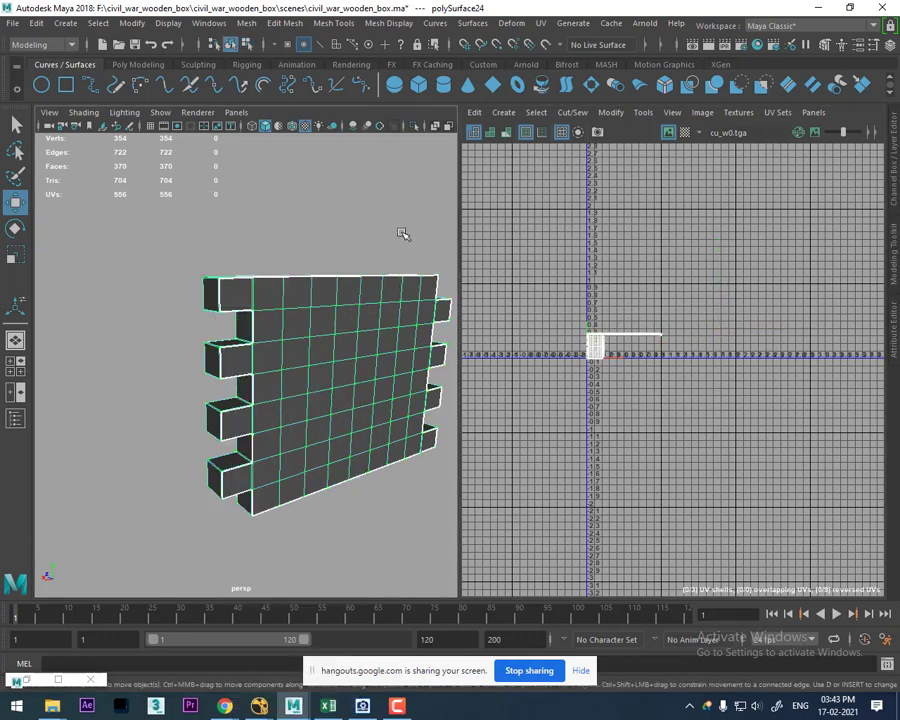
right_click_drag(279, 295, 290, 437)
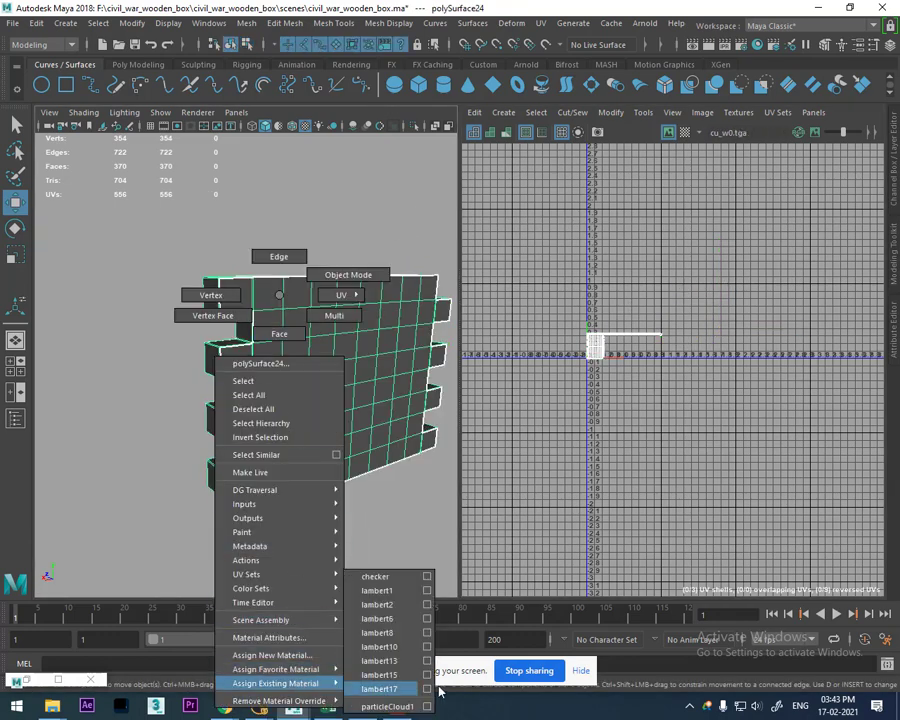
Step: Assign the existing numbered checker material to the wall
left_click(410, 576)
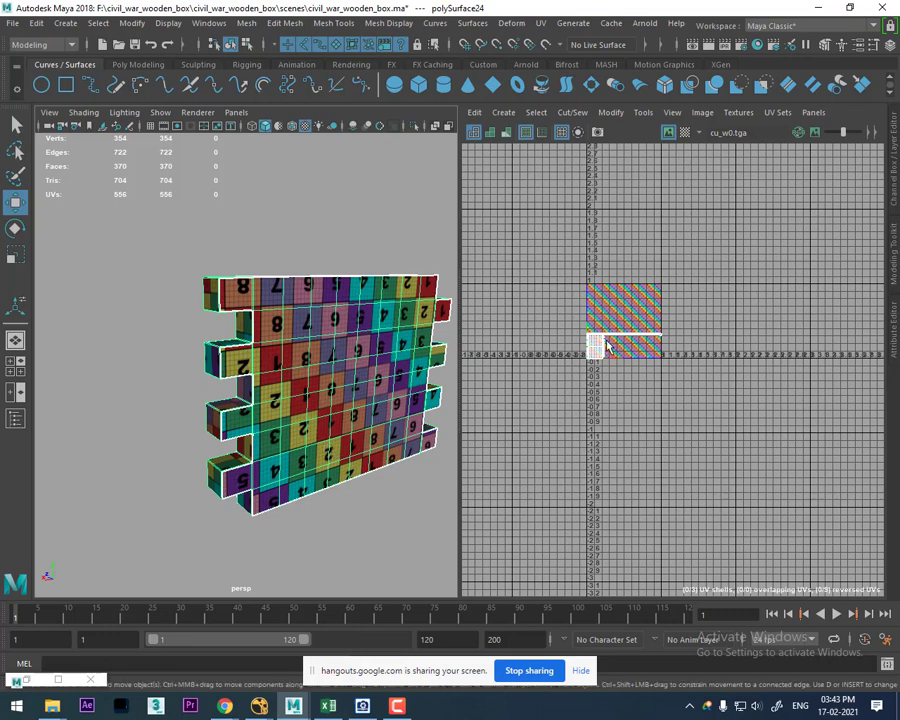
scroll(618, 430, "up", 5)
scroll(670, 345, "up", 3)
middle_click_drag(670, 343, 693, 410, "alt")
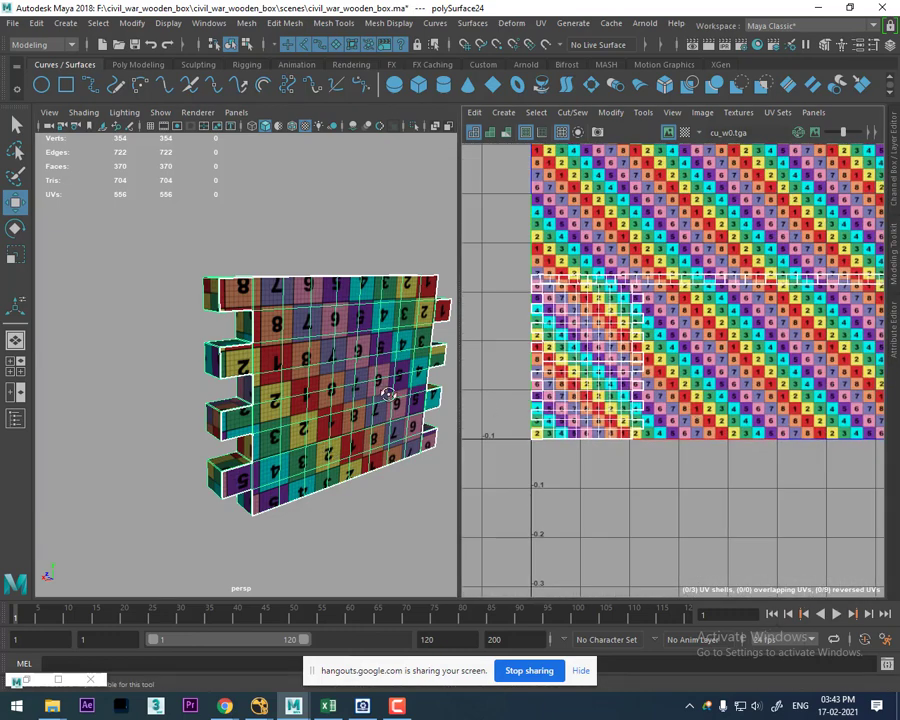
left_click_drag(388, 394, 446, 388, "alt")
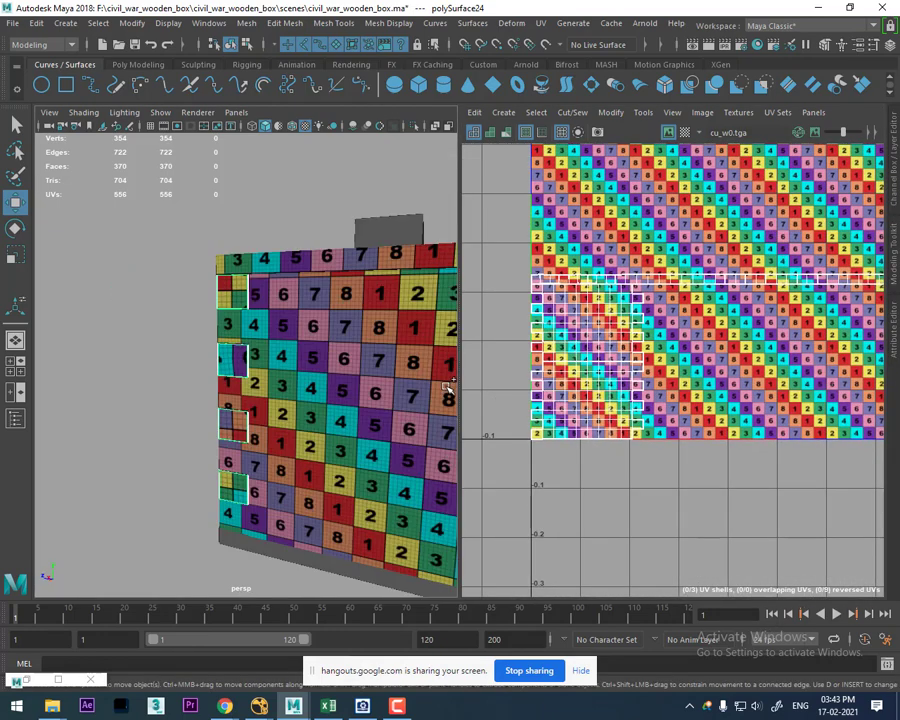
left_click_drag(219, 404, 350, 400, "alt")
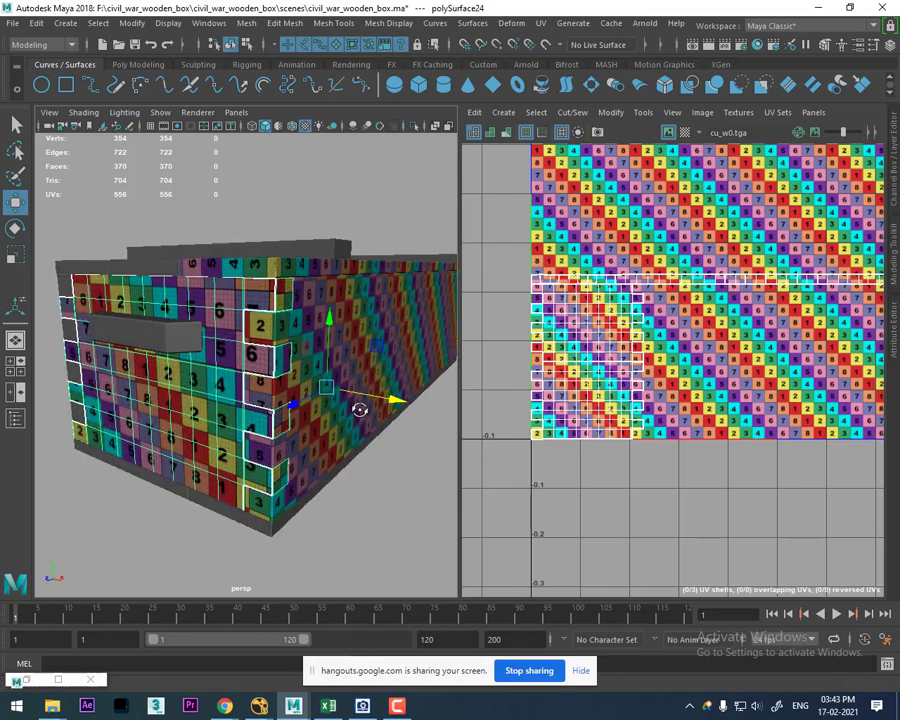
scroll(752, 398, "up", 1)
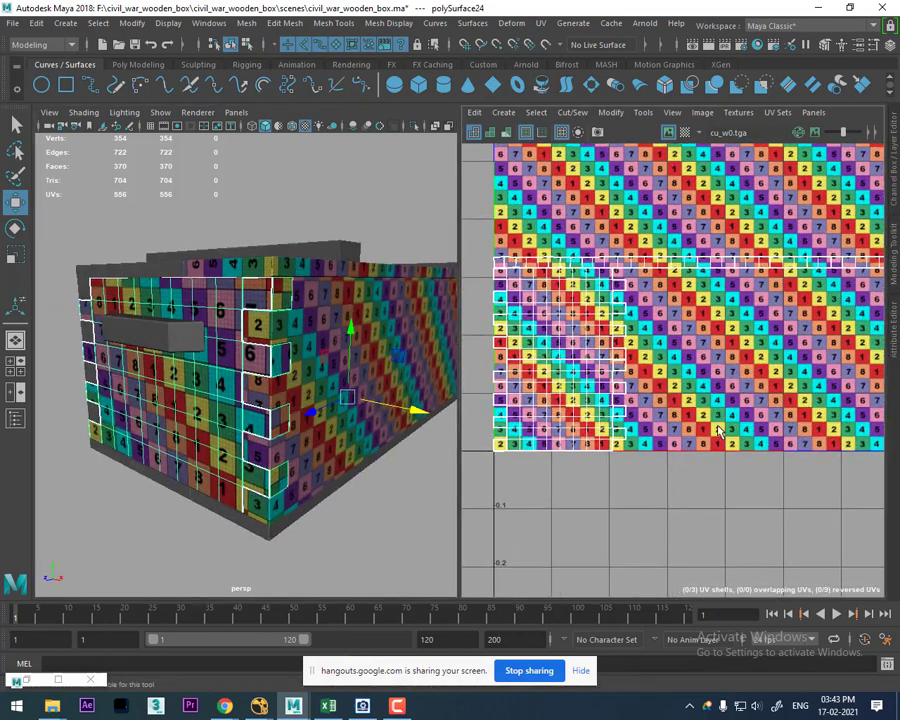
scroll(717, 430, "down", 1)
Step: Dim and hide the texture image in the UV Editor, then select the right side panel
left_click(815, 134)
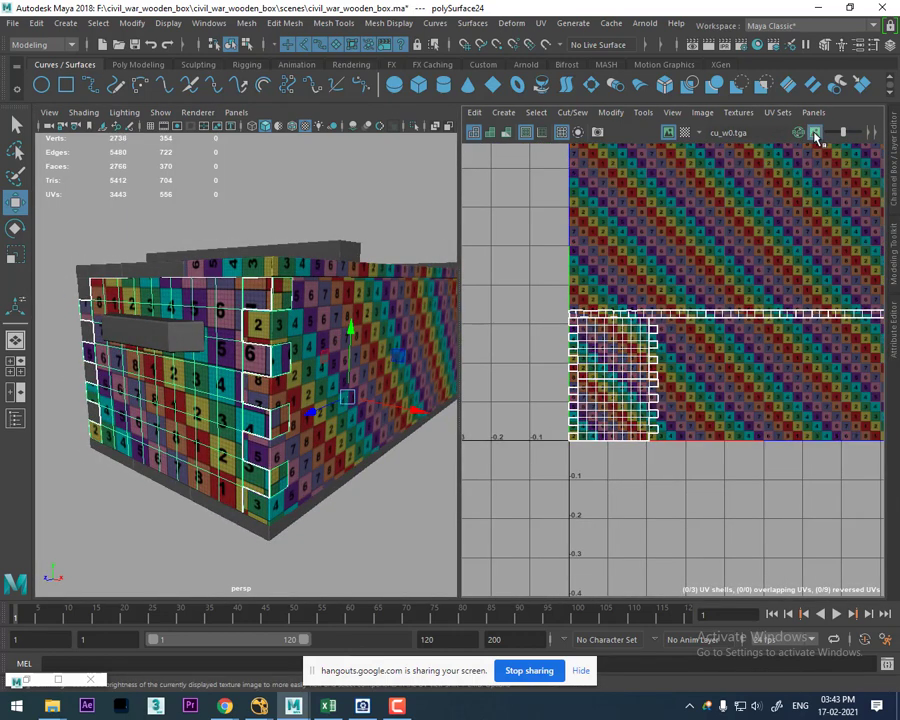
left_click(668, 133)
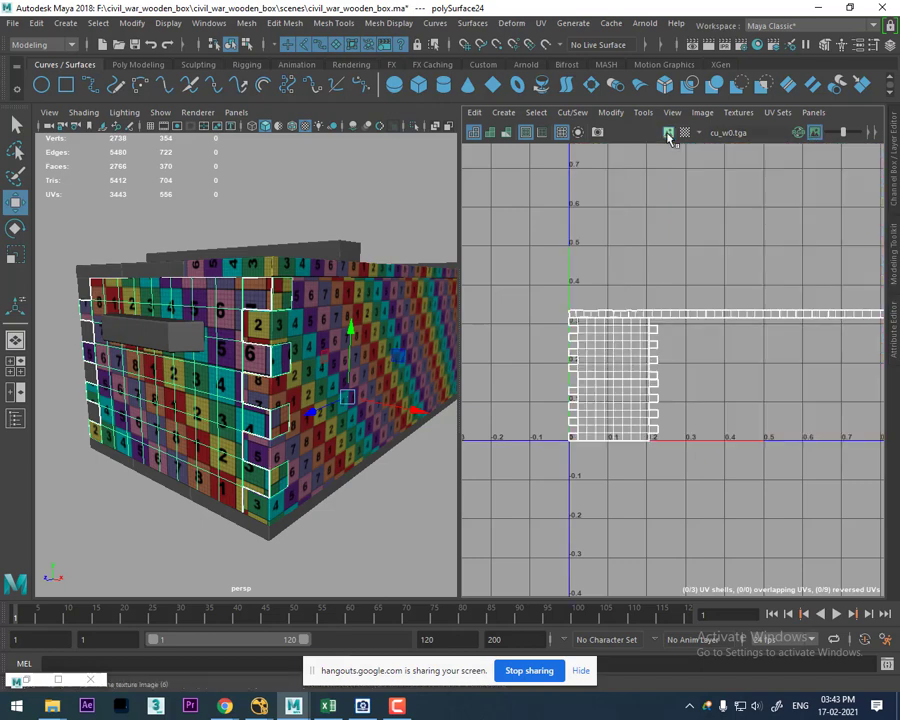
left_click_drag(306, 394, 212, 368, "alt")
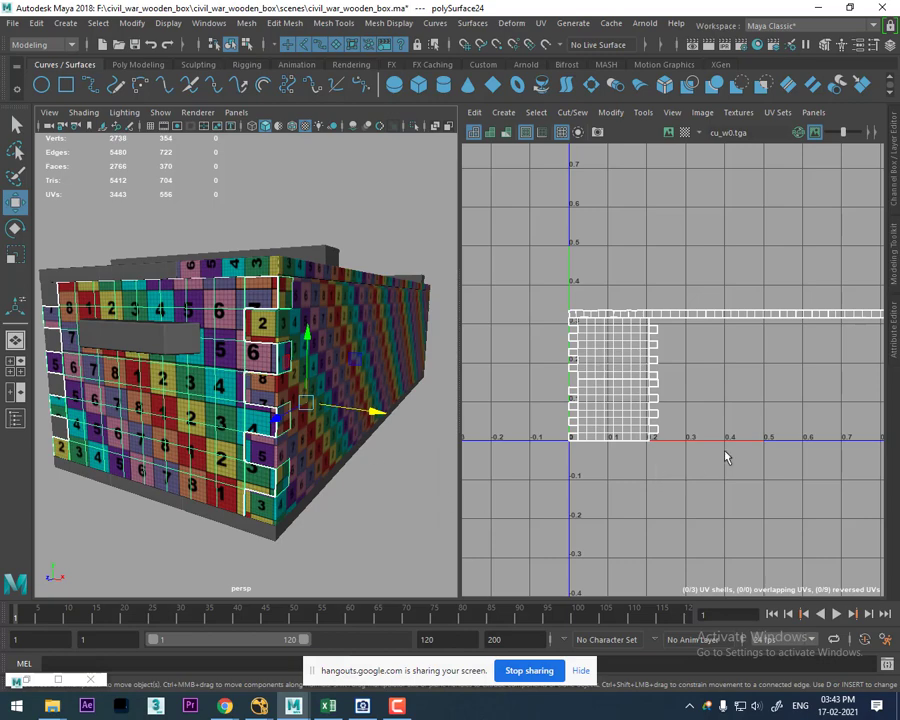
mouse_move(727, 457)
right_mouse_down("alt")
mouse_move(648, 314)
mouse_move(675, 372)
right_mouse_up("alt")
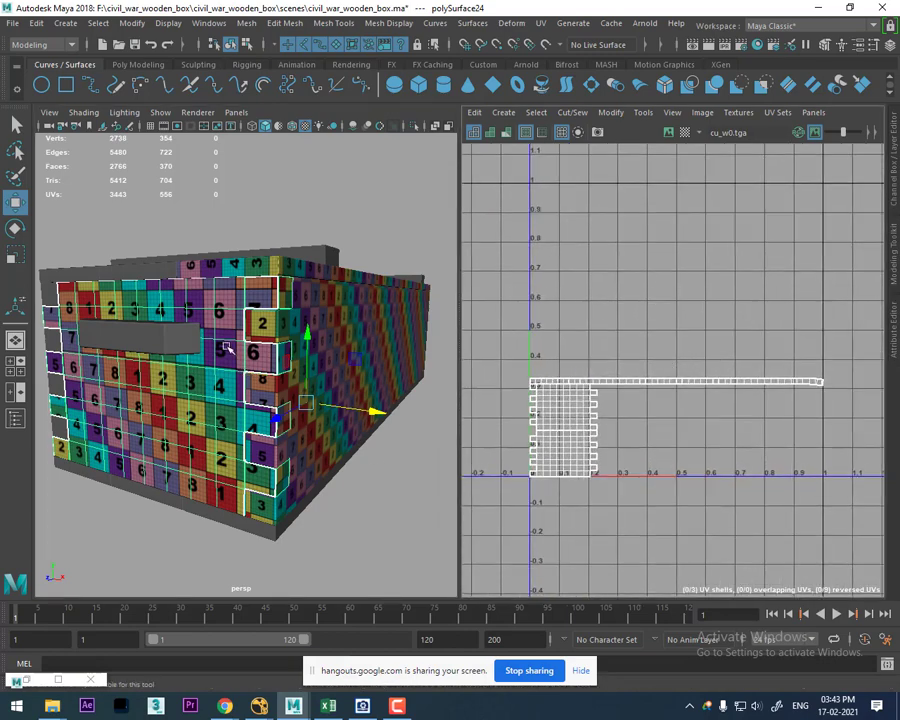
left_click_drag(230, 347, 177, 354, "alt")
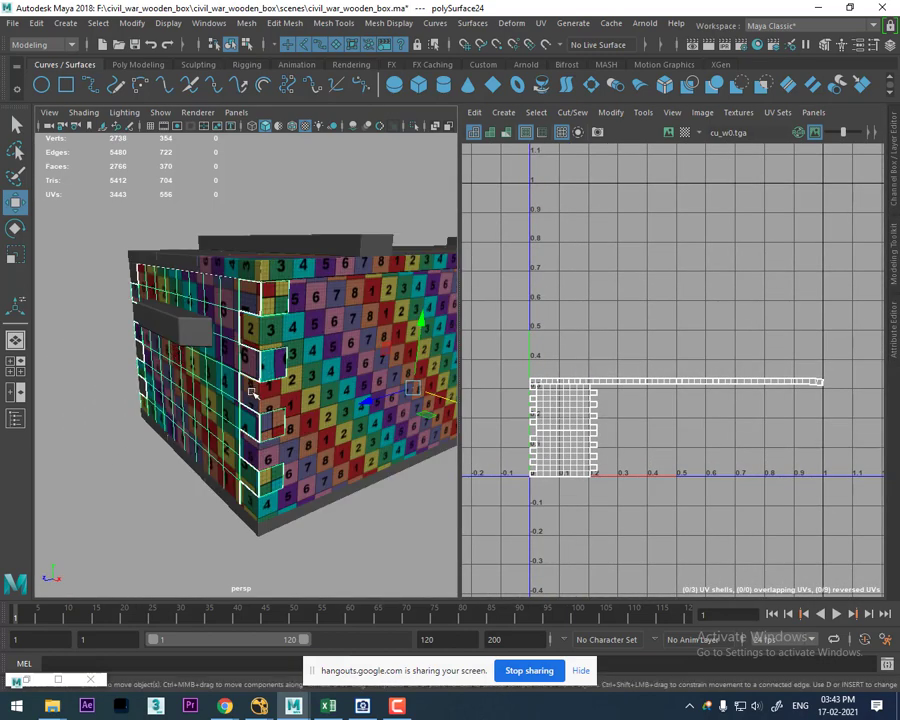
left_click_drag(253, 393, 261, 381, "alt")
left_click_drag(315, 372, 325, 353, "alt")
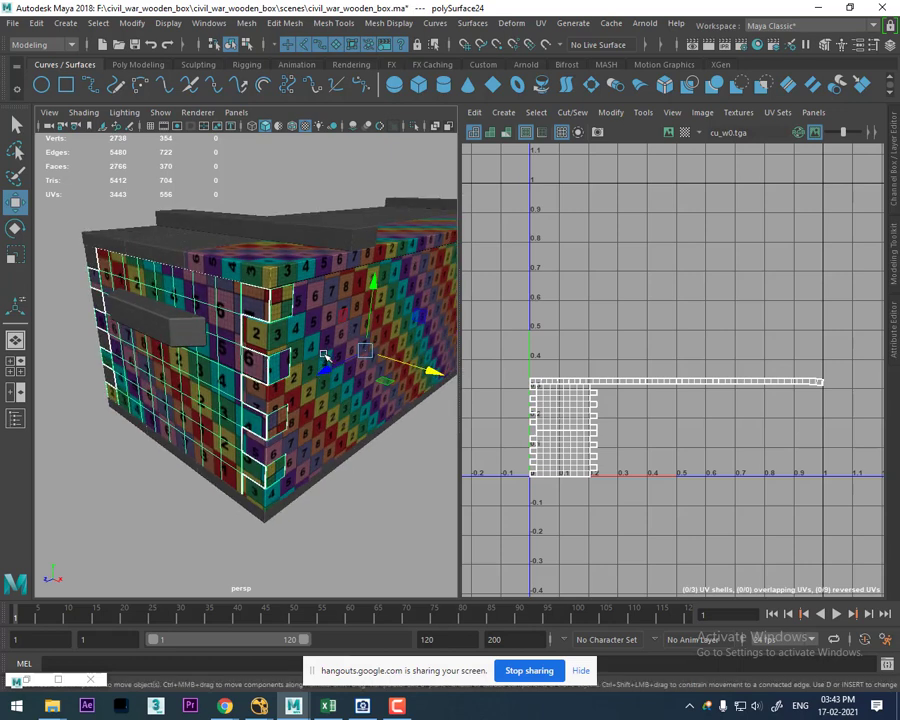
left_click(323, 351)
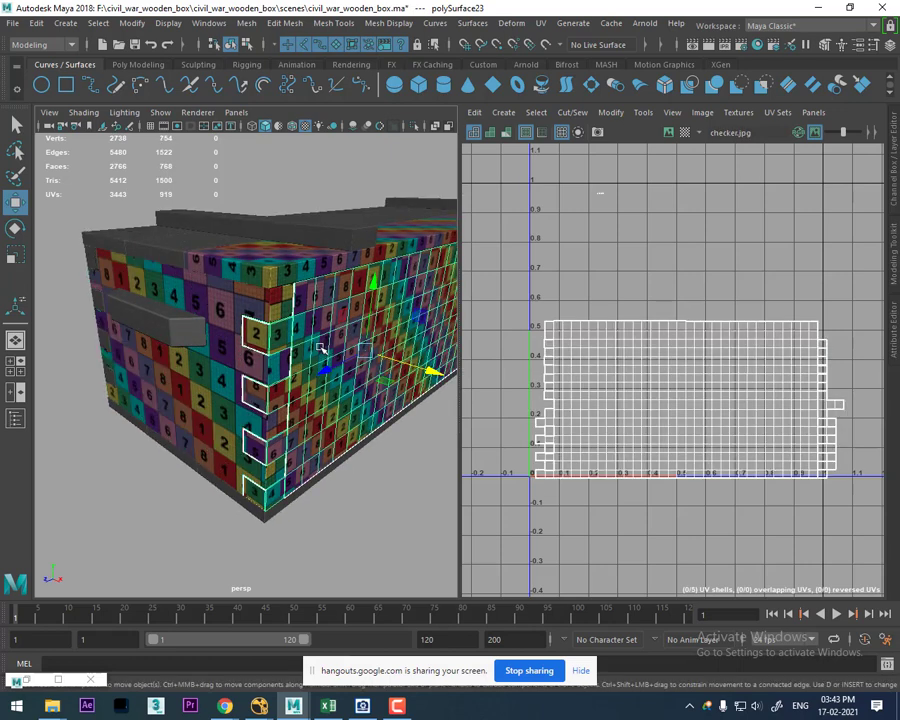
left_click(218, 380)
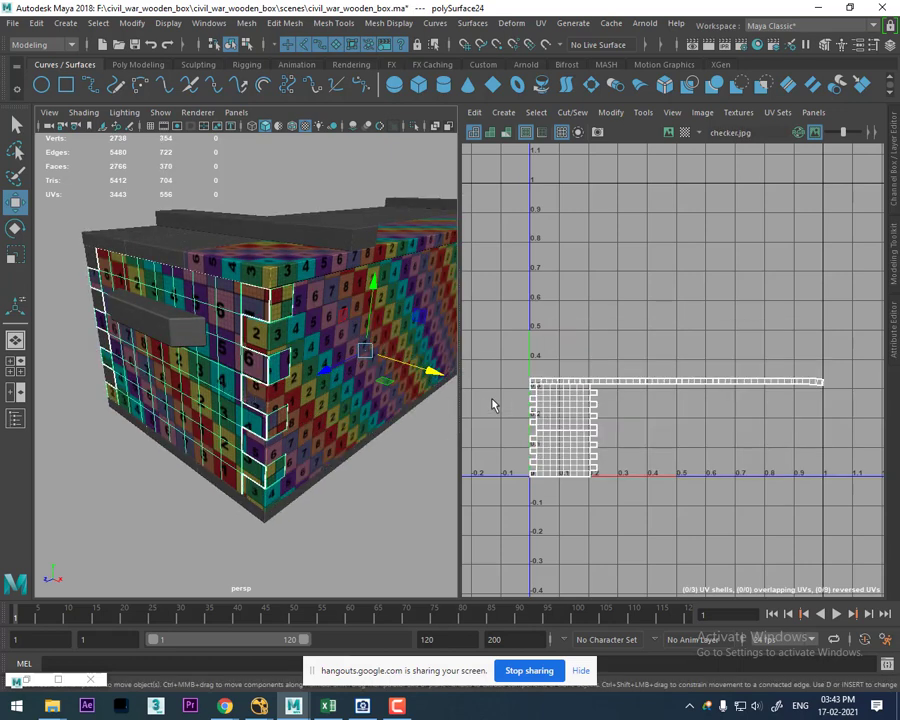
mouse_move(310, 360)
left_mouse_down("alt")
mouse_move(341, 374)
mouse_move(200, 375)
mouse_move(301, 378)
mouse_move(275, 388)
mouse_move(124, 372)
mouse_move(284, 372)
mouse_move(309, 335)
mouse_move(380, 343)
left_mouse_up("alt")
left_click(145, 347)
left_click_drag(307, 383, 300, 372, "alt")
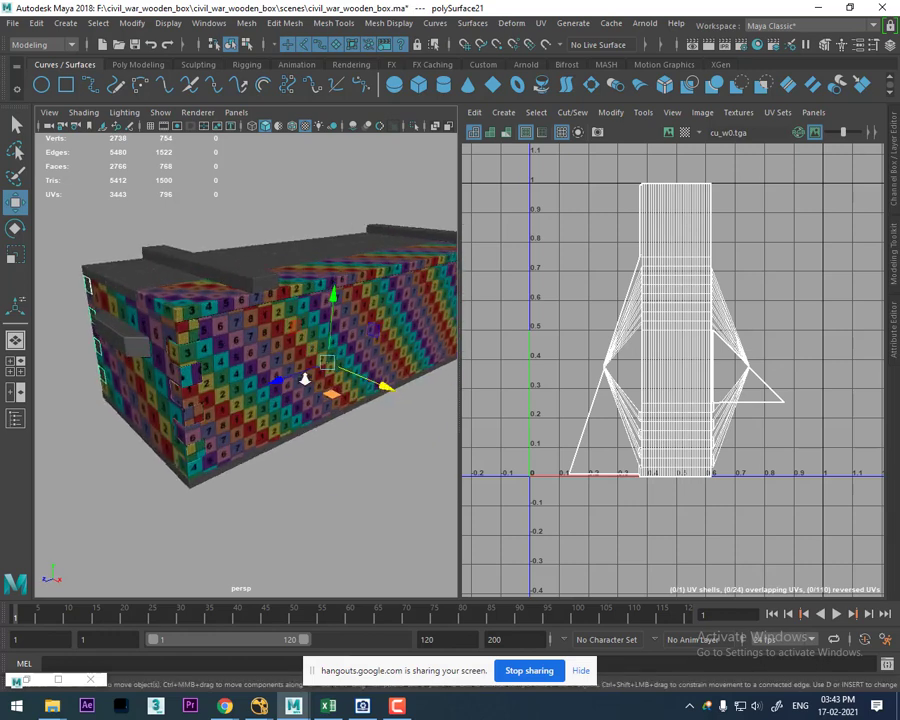
left_click(237, 405)
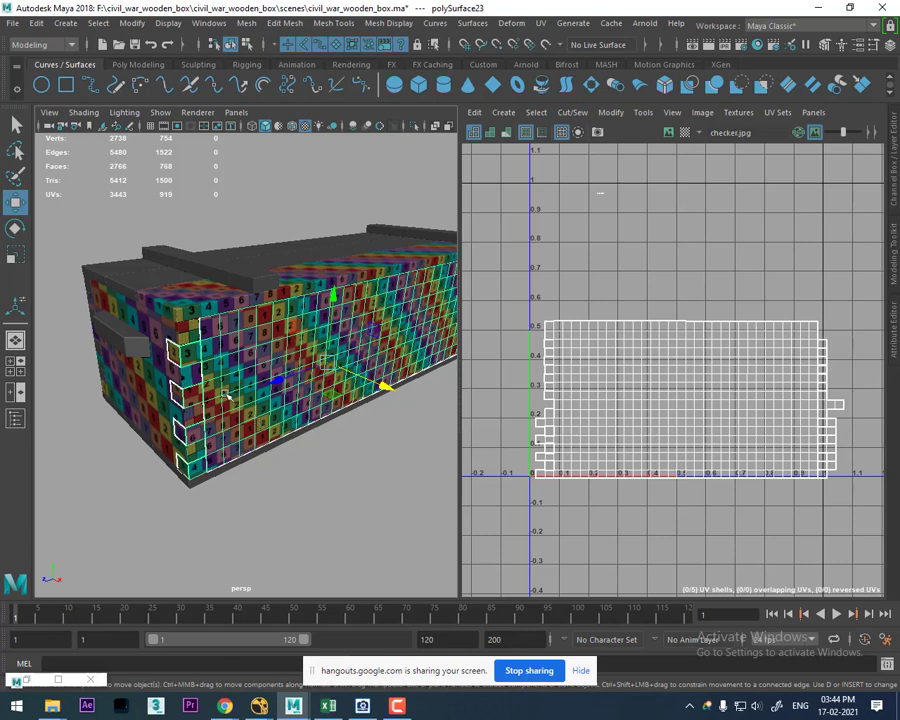
Step: Convert the front panel's faces to UVs and move its UV shells upward
mouse_move(226, 394)
left_mouse_down("alt")
mouse_move(256, 394)
mouse_move(252, 402)
left_mouse_up("alt")
left_click(168, 402, "shift")
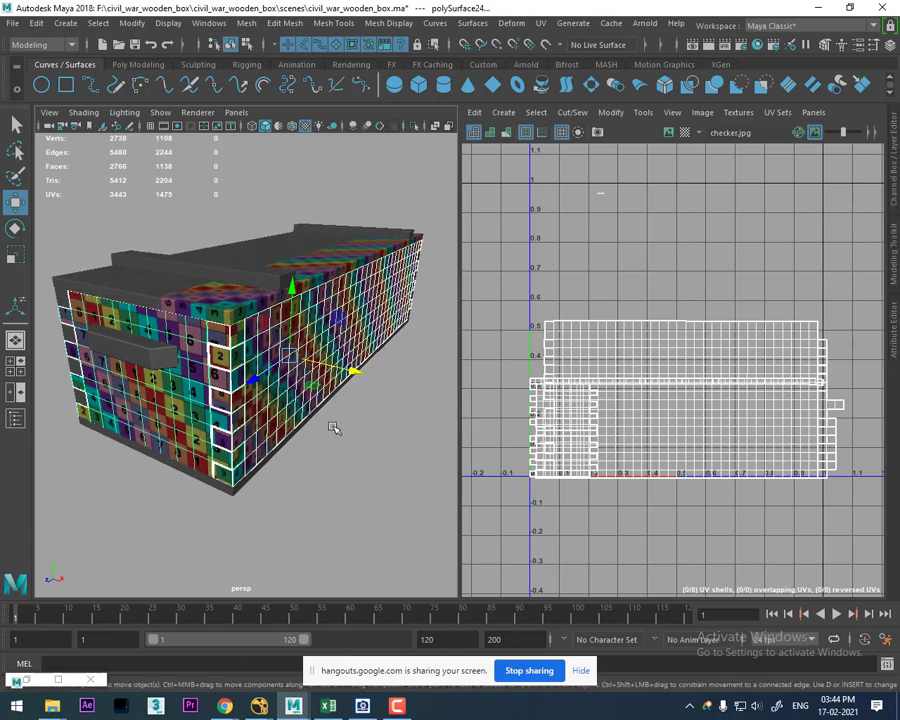
left_click(361, 478)
left_click(137, 402)
key("ctrl+F12")
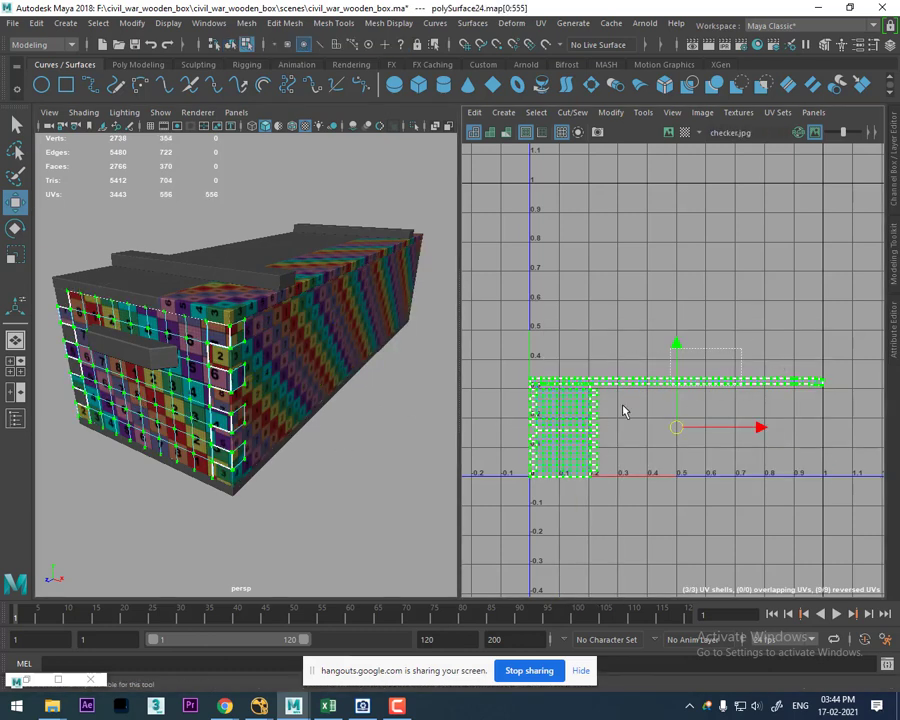
right_click_drag(578, 416, 647, 373, "shift")
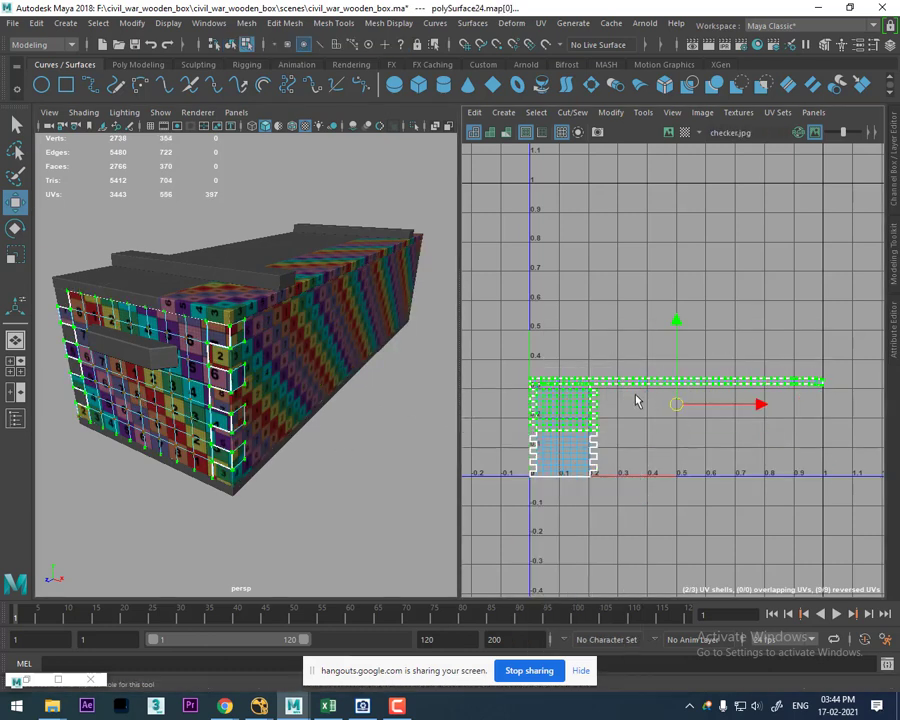
left_click(577, 449)
right_click_drag(578, 448, 684, 340, "shift")
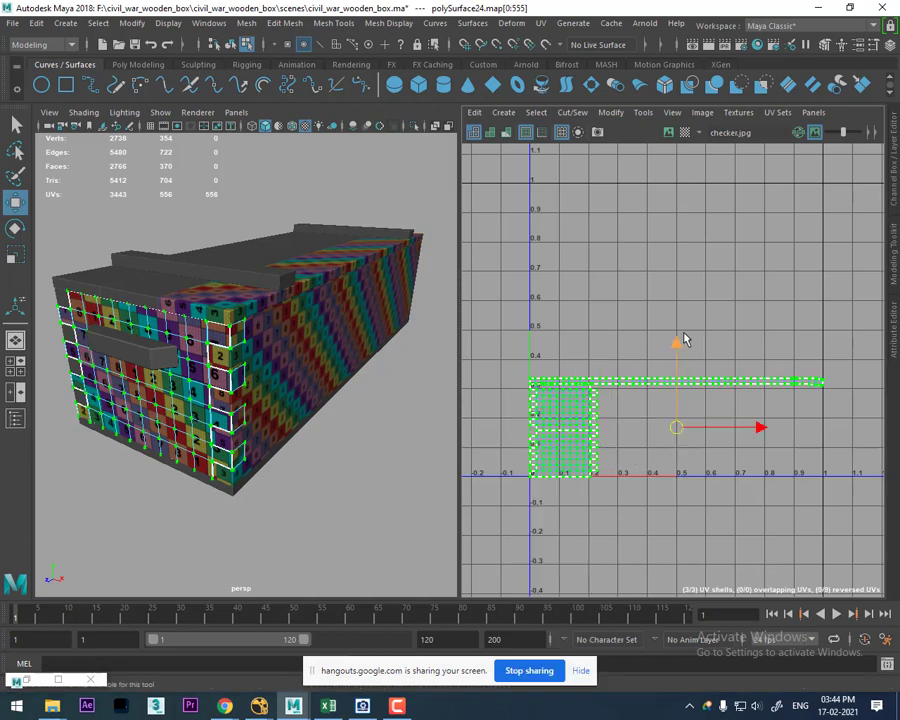
left_click_drag(684, 340, 691, 209)
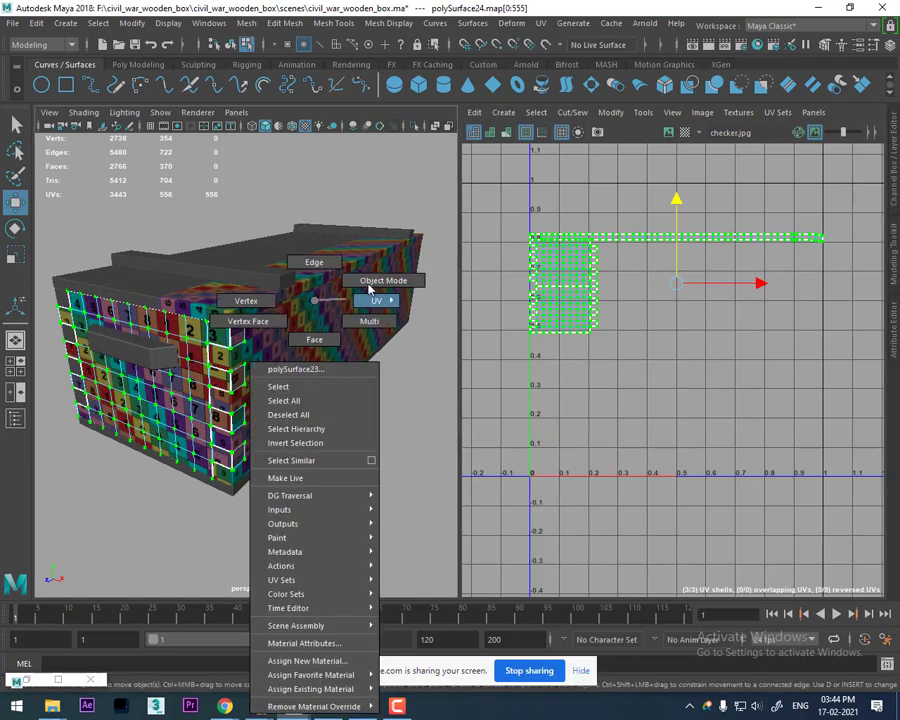
Step: Select the right side panel and front panel and combine them into one mesh
right_click_drag(300, 300, 378, 282)
left_click(392, 364)
left_click(215, 405)
left_click(215, 407, "shift")
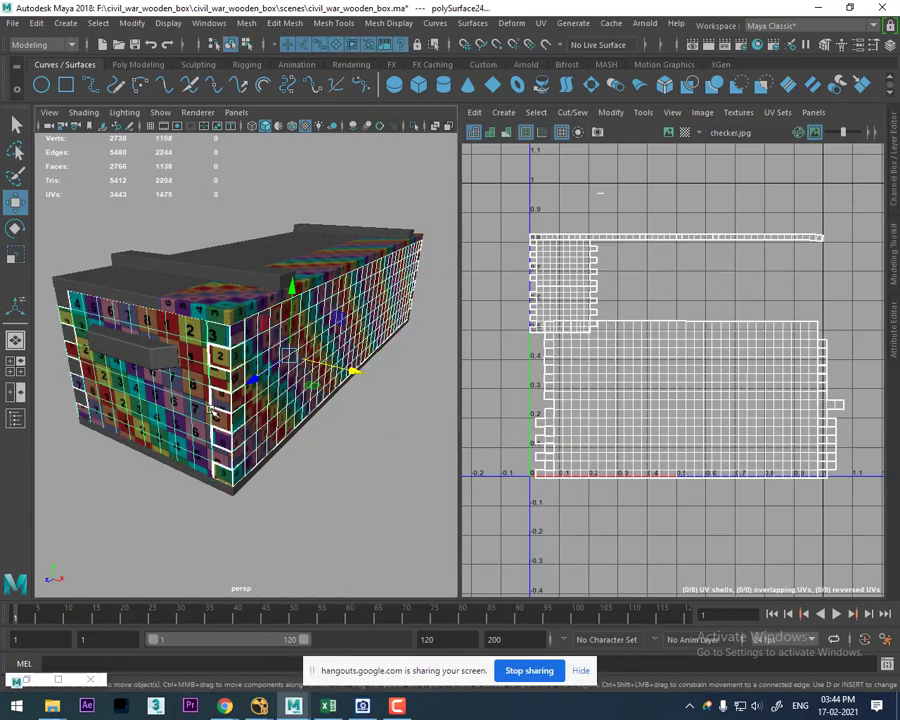
right_click_drag(284, 408, 272, 610, "shift")
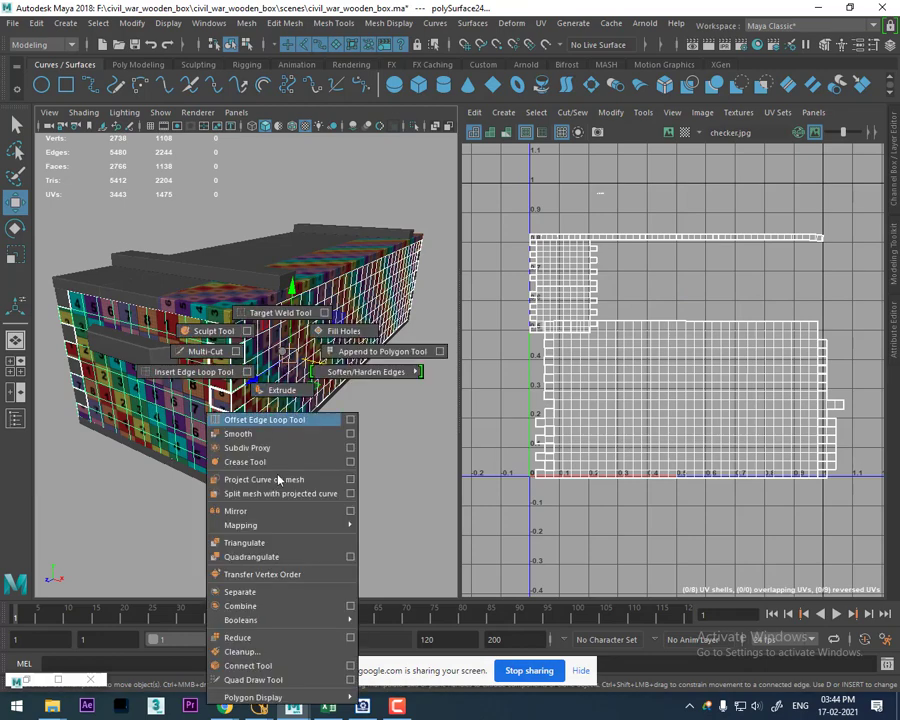
Step: Select the whole left UV shell and move it upward
scroll(697, 416, "up", 3)
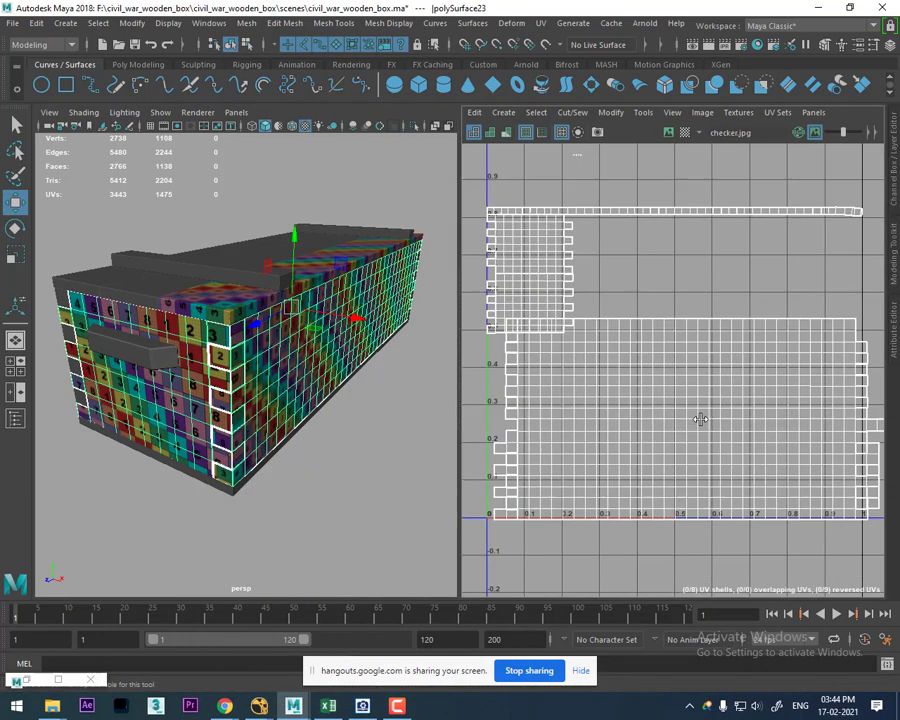
scroll(603, 354, "up", 2)
right_click_drag(594, 331, 686, 338)
left_click_drag(662, 266, 550, 356)
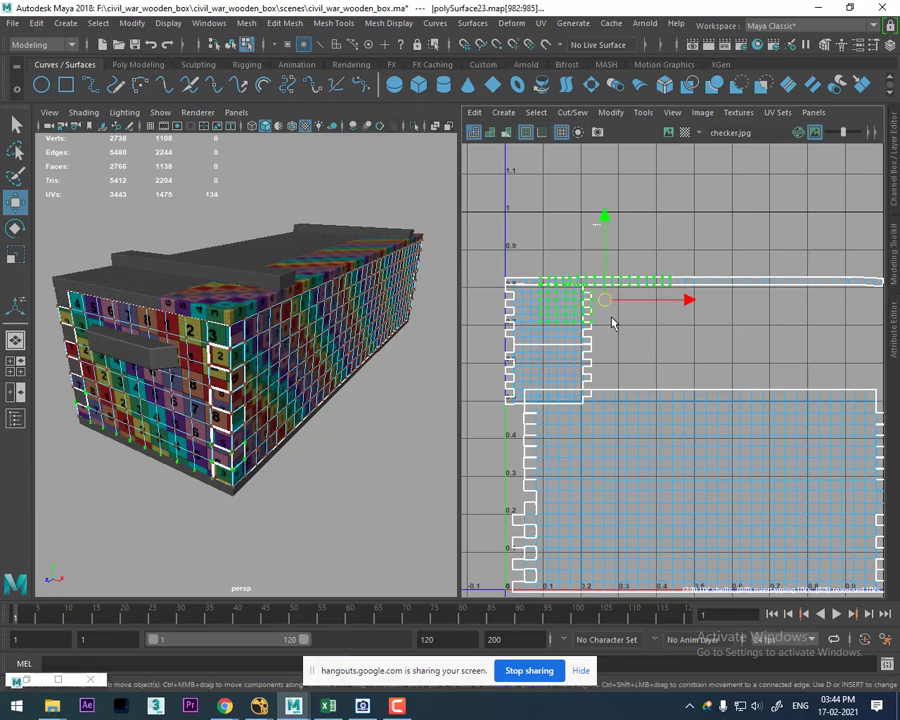
right_click_drag(557, 366, 661, 398, "ctrl")
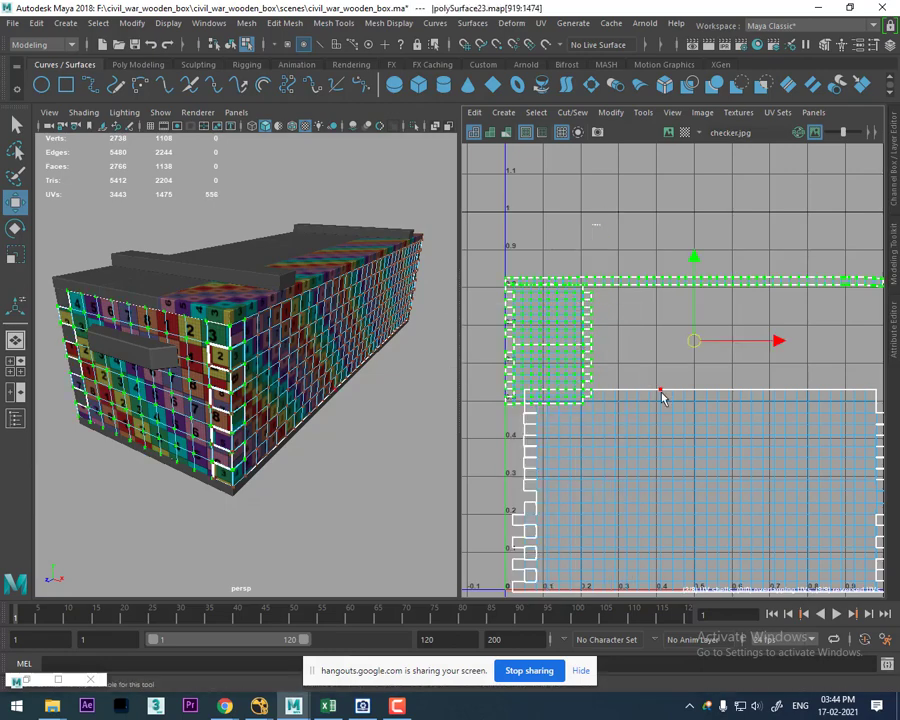
left_click_drag(694, 259, 696, 241)
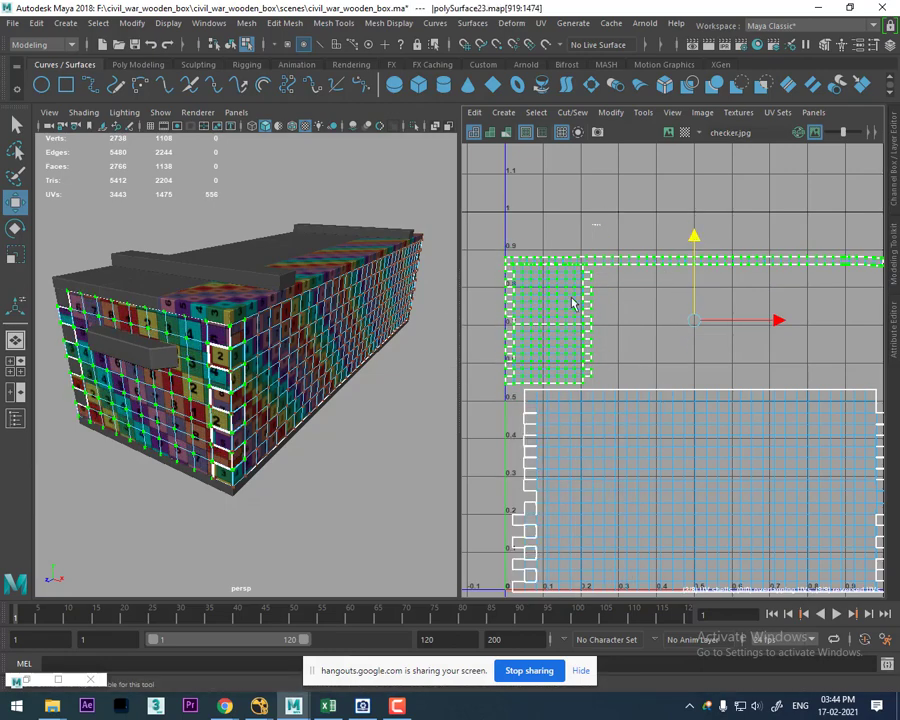
scroll(316, 318, "up", 3)
mouse_move(316, 318)
left_mouse_down("alt")
mouse_move(301, 382)
mouse_move(273, 391)
mouse_move(273, 410)
left_mouse_up("alt")
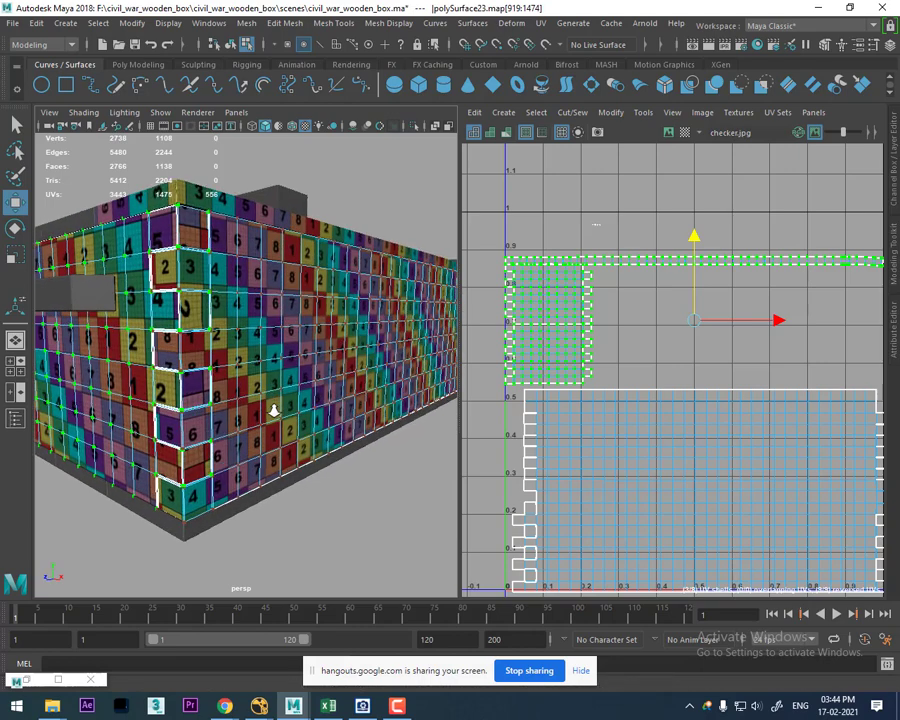
left_click_drag(231, 367, 255, 357, "alt")
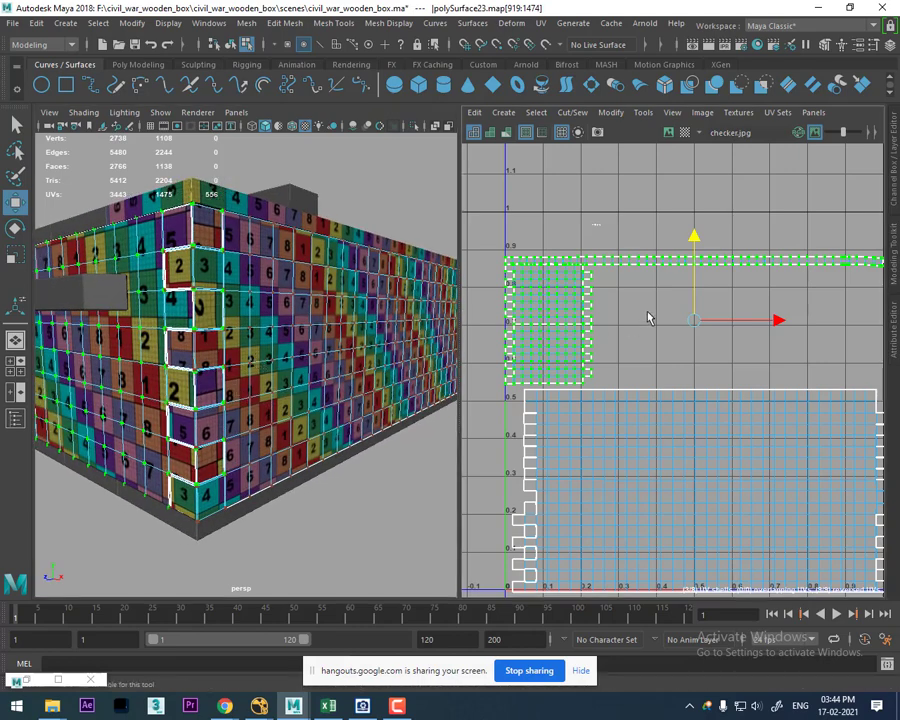
Step: Scale up the left UV shell together with the top horizontal strip
left_click(615, 330)
left_click(582, 313)
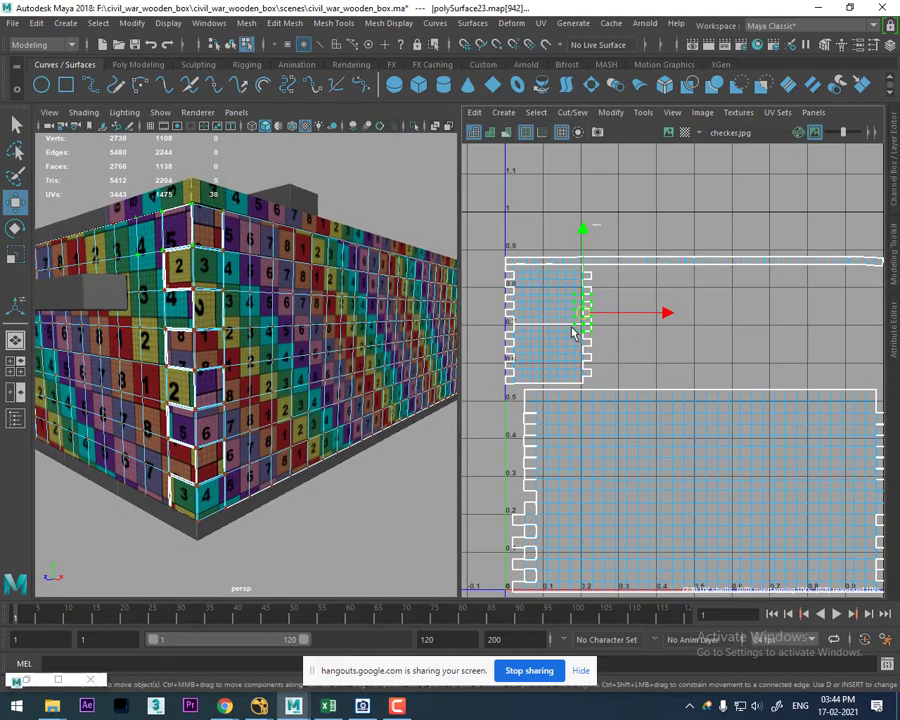
double_click(573, 333)
key("r")
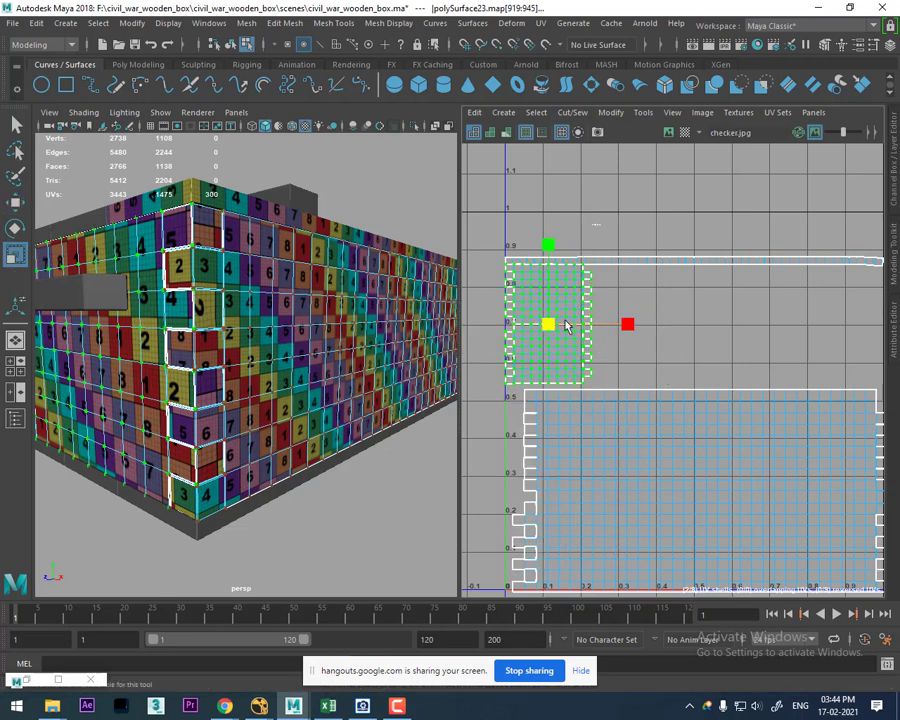
left_click_drag(574, 323, 582, 325)
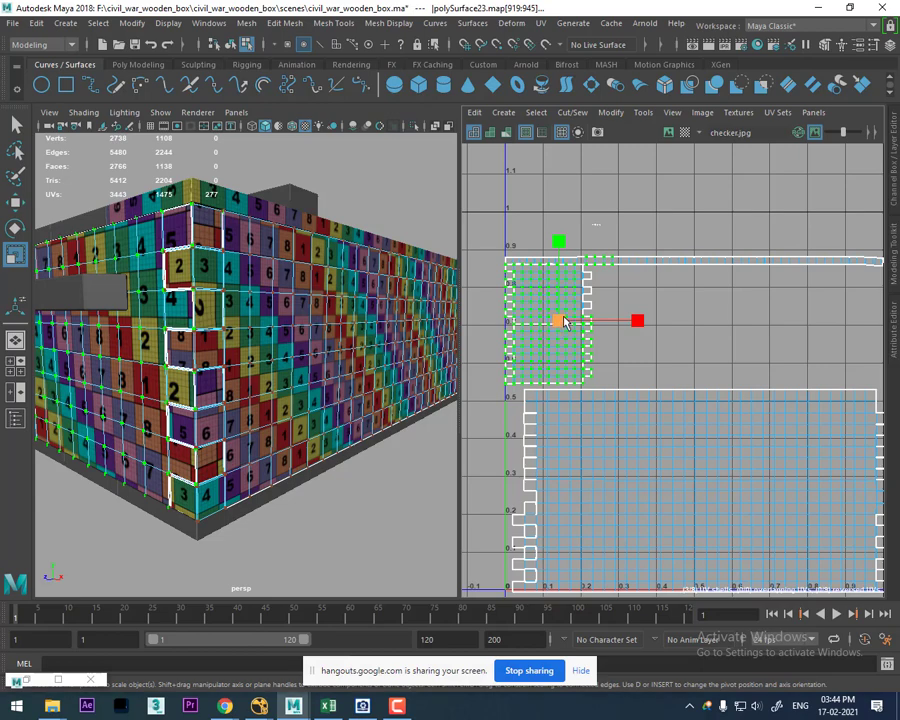
double_click(640, 262, "shift")
mouse_move(697, 329)
left_mouse_down()
mouse_move(726, 305)
mouse_move(671, 254)
left_mouse_up()
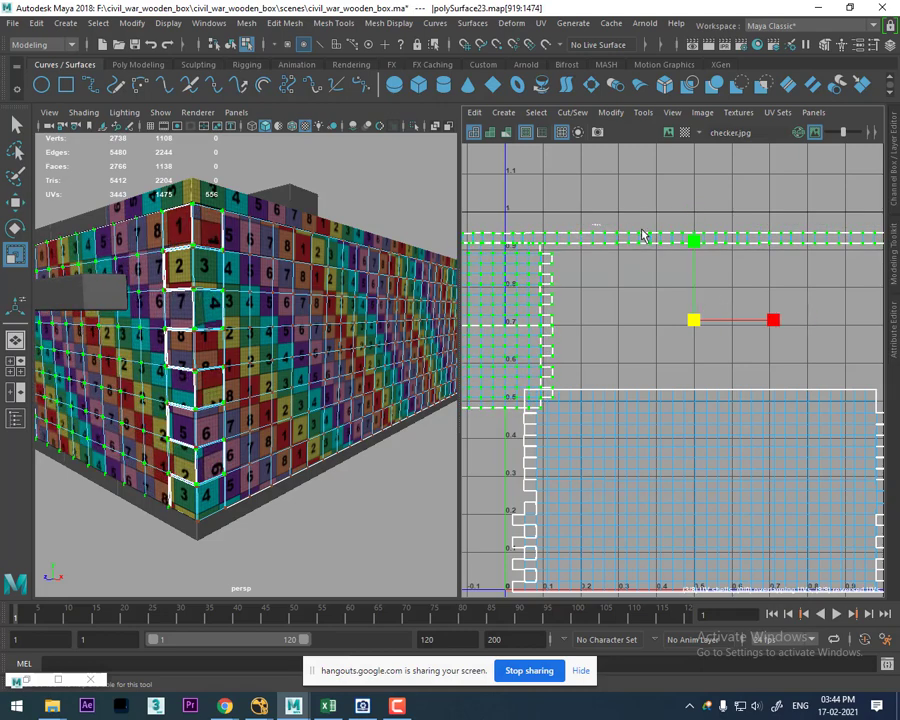
mouse_move(262, 400)
left_mouse_down("alt")
mouse_move(181, 382)
mouse_move(310, 367)
left_mouse_up("alt")
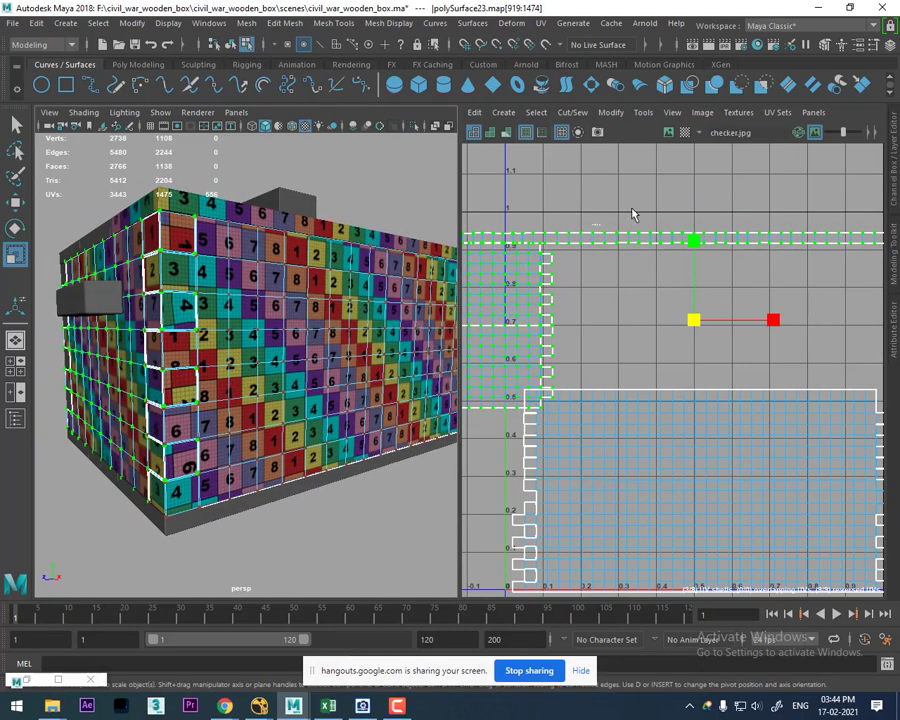
Step: Move only the top UV strip up above the other shells
left_click(620, 238)
right_click_drag(611, 287, 667, 291, "shift")
key("w")
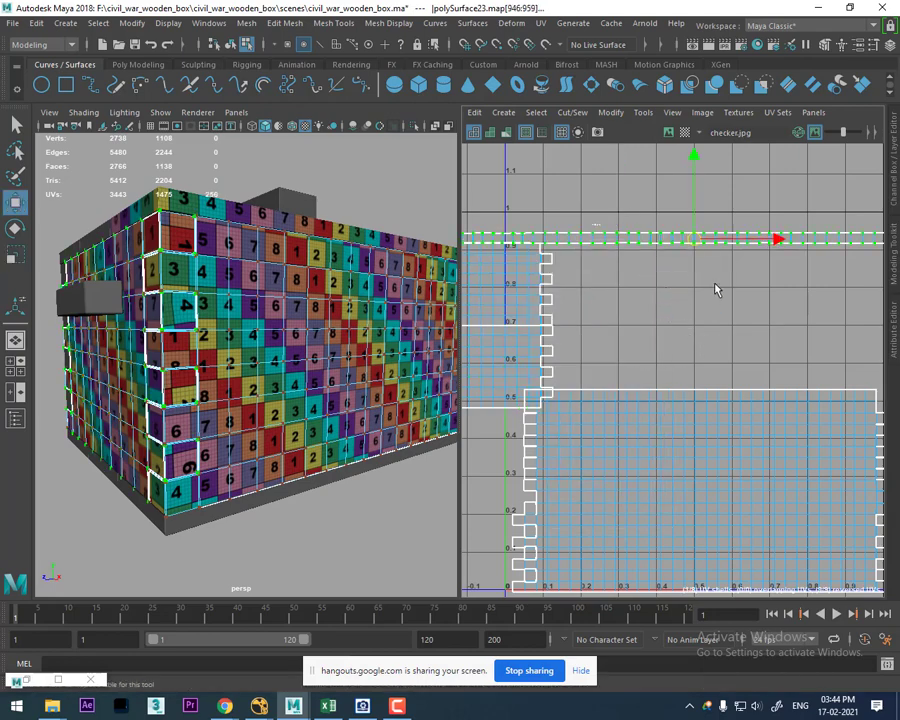
scroll(712, 290, "down", 2)
middle_click_drag(670, 238, 707, 265, "alt")
left_click_drag(731, 278, 732, 251)
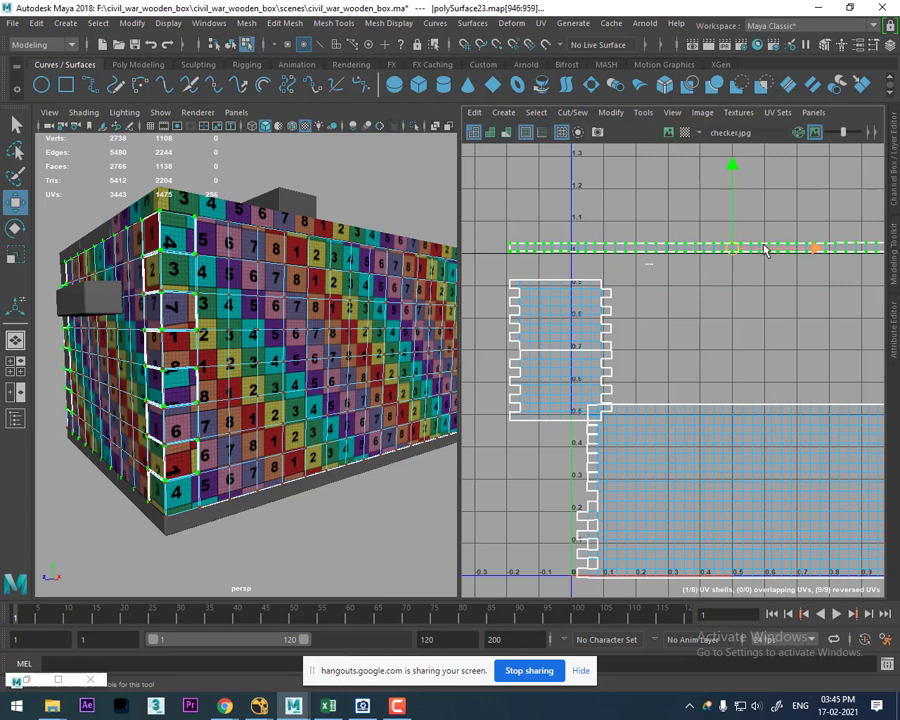
Step: Try unfolding the strip, undo the curved result, and reopen the unfold options
mouse_move(731, 251)
right_mouse_down("shift")
mouse_move(661, 252)
mouse_move(612, 268)
right_mouse_up("shift")
key("ctrl+z")
right_click_drag(733, 256, 588, 234, "shift")
mouse_move(732, 238)
right_mouse_down("shift")
mouse_move(660, 236)
mouse_move(600, 258)
right_mouse_up("shift")
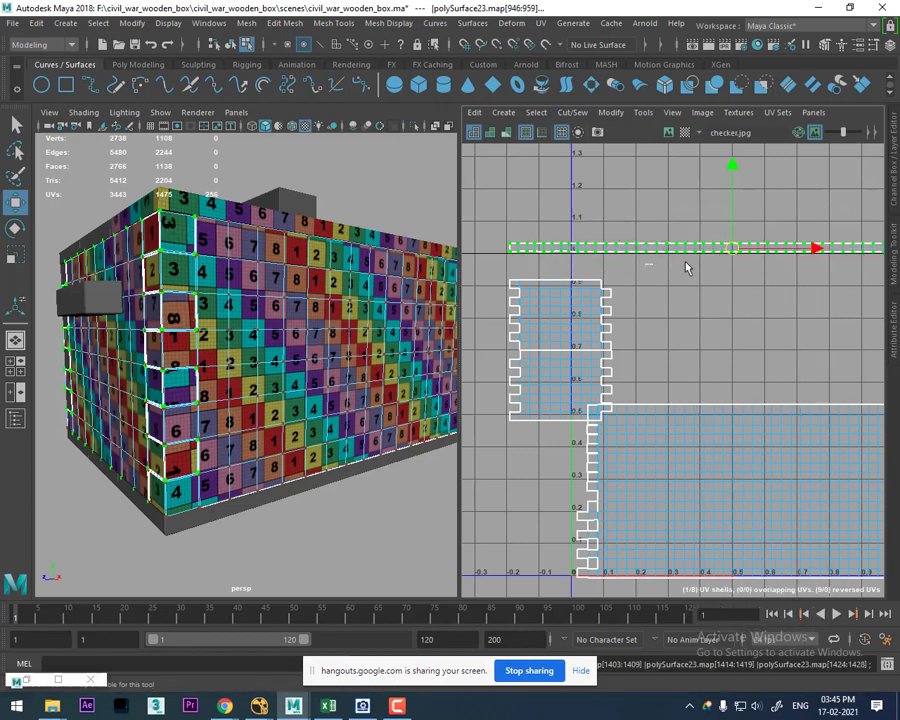
Step: Undo the curved strip unfold and set the Unfold UVs method to Legacy
right_click_drag(705, 241, 540, 242, "shift")
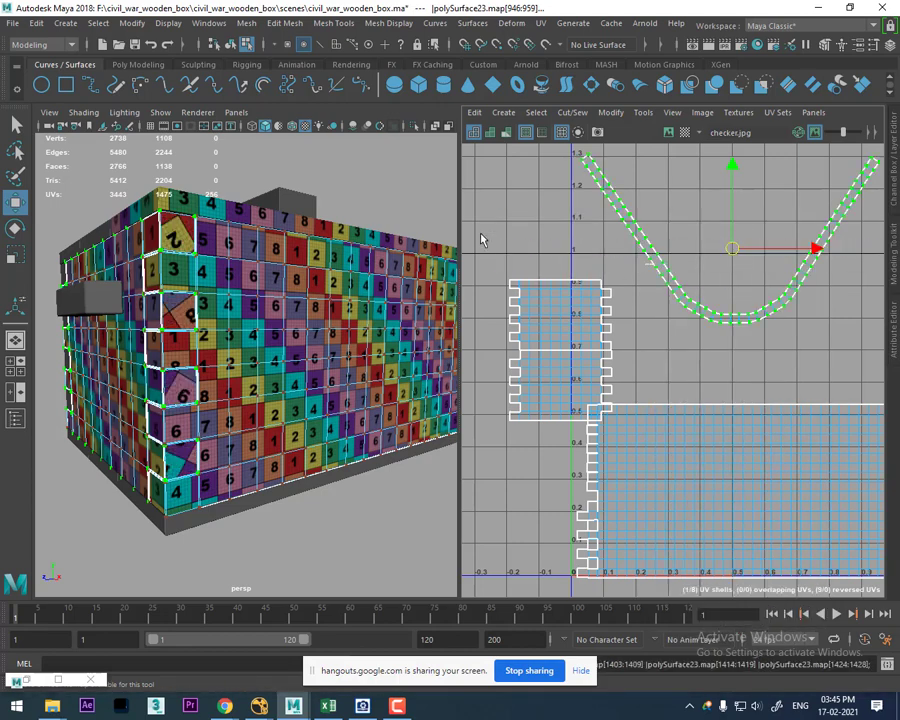
key("ctrl+z")
right_click_drag(688, 247, 604, 248, "shift")
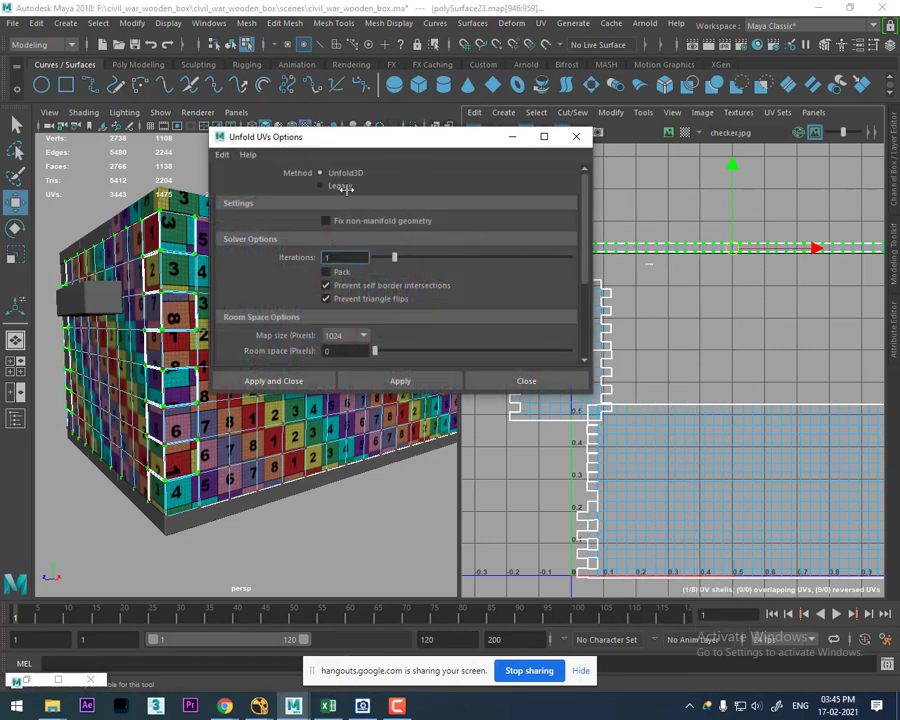
left_click(340, 186)
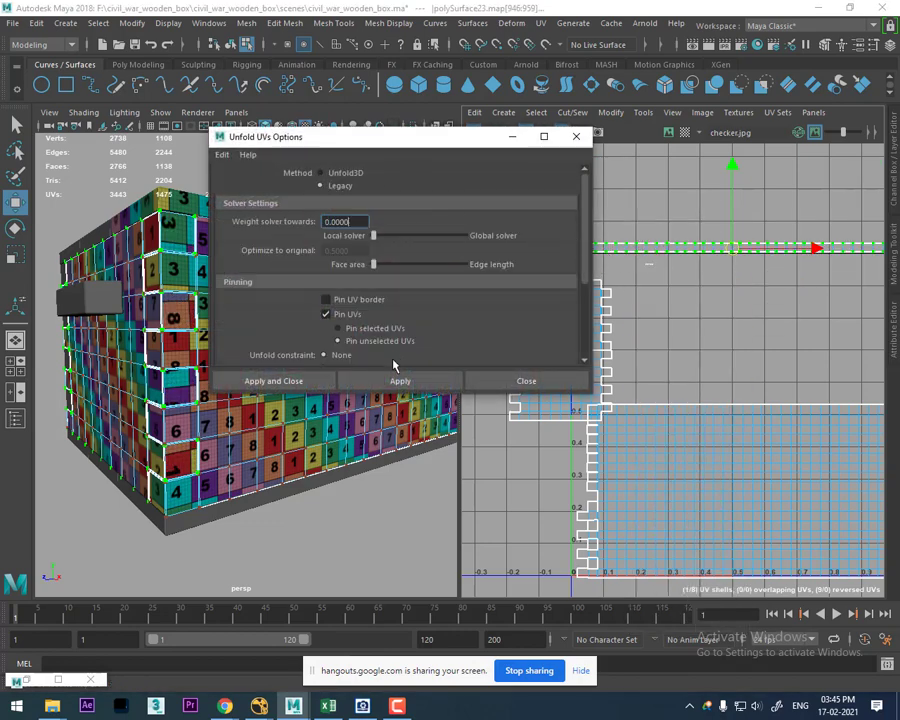
left_click(563, 385)
Step: Fine-tune the top UV strip's width and position with small scale and move adjustments
scroll(680, 286, "down", 3)
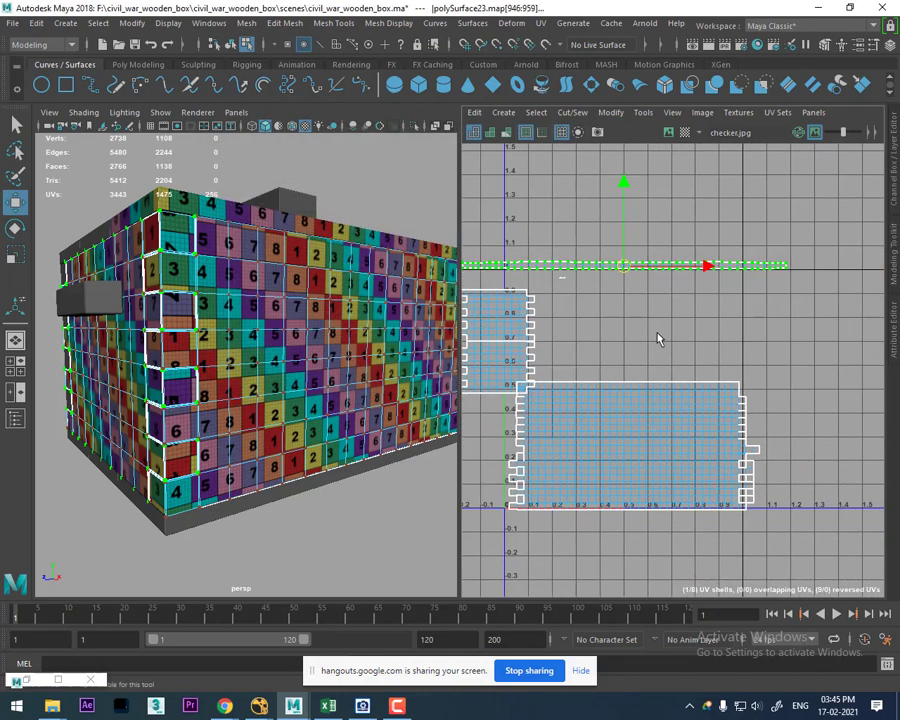
scroll(666, 252, "down", 2)
middle_click_drag(577, 298, 631, 308, "alt")
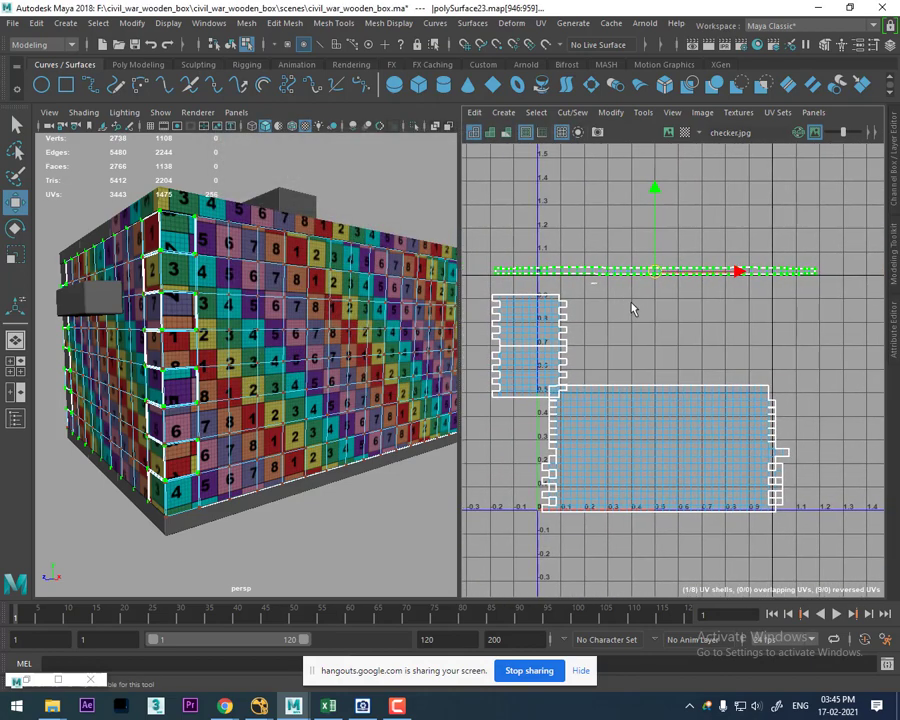
left_click_drag(654, 198, 655, 207)
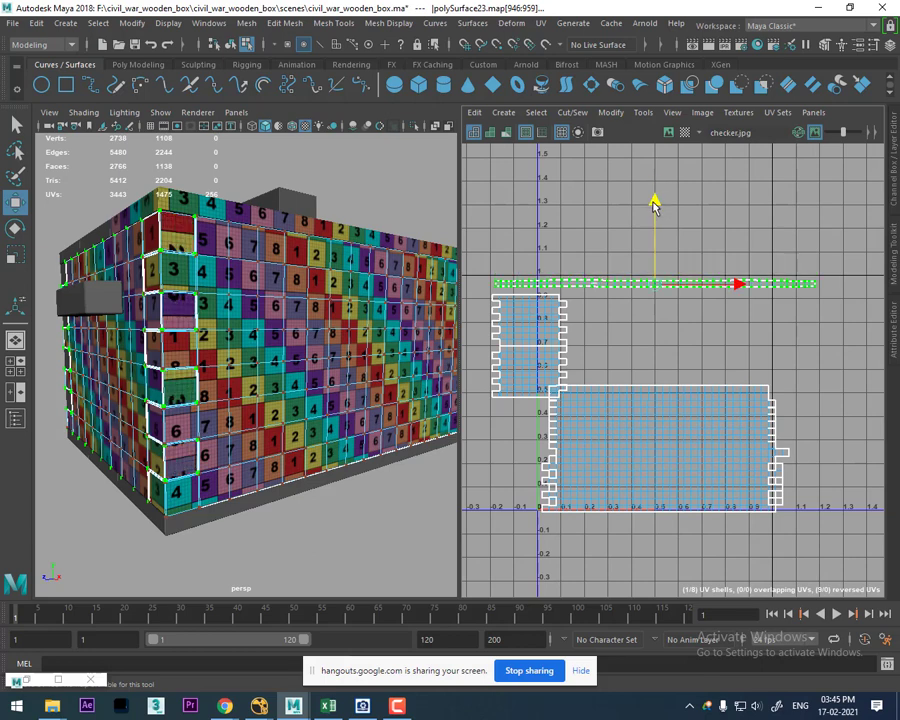
key("r")
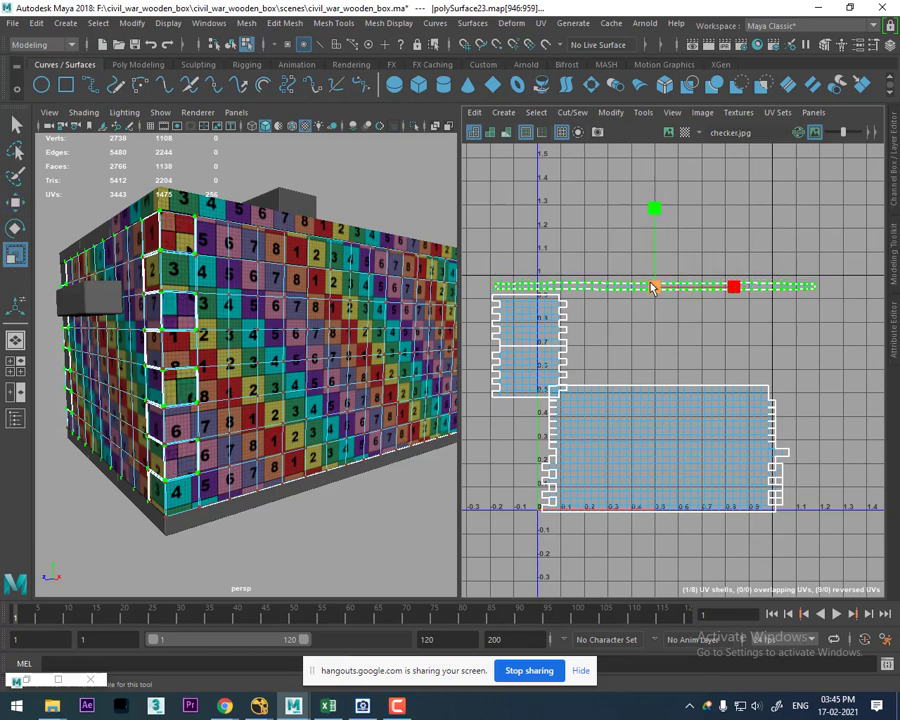
left_click_drag(659, 290, 645, 300)
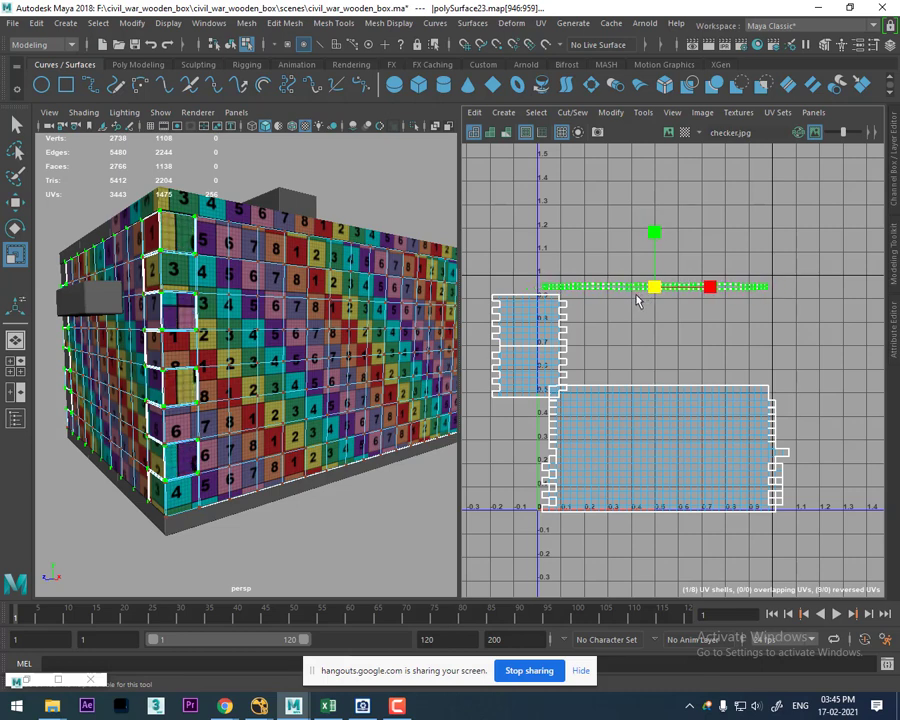
left_click_drag(639, 299, 683, 283)
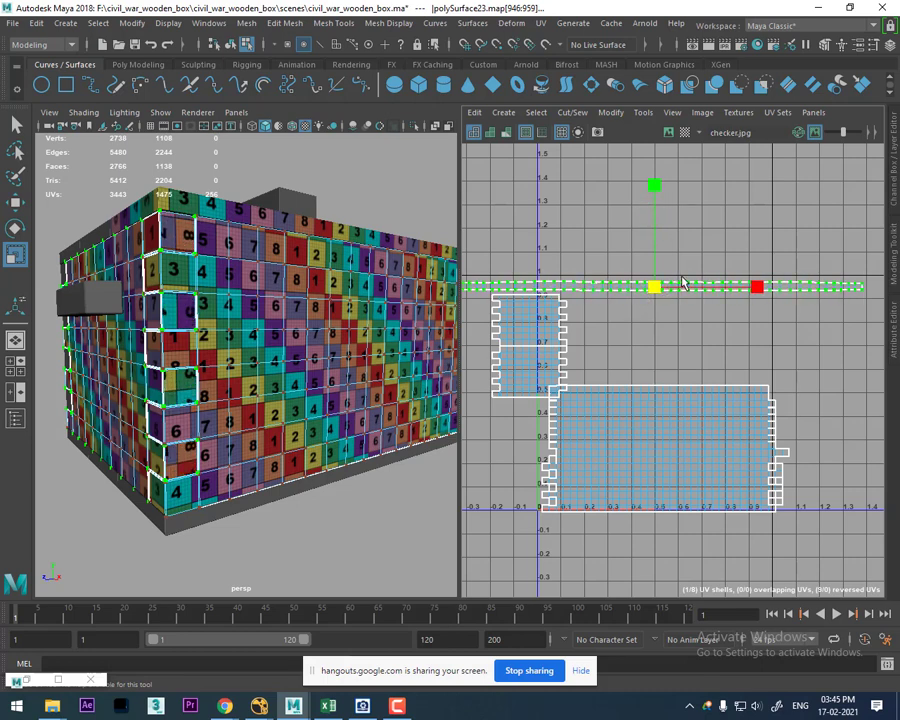
key("w")
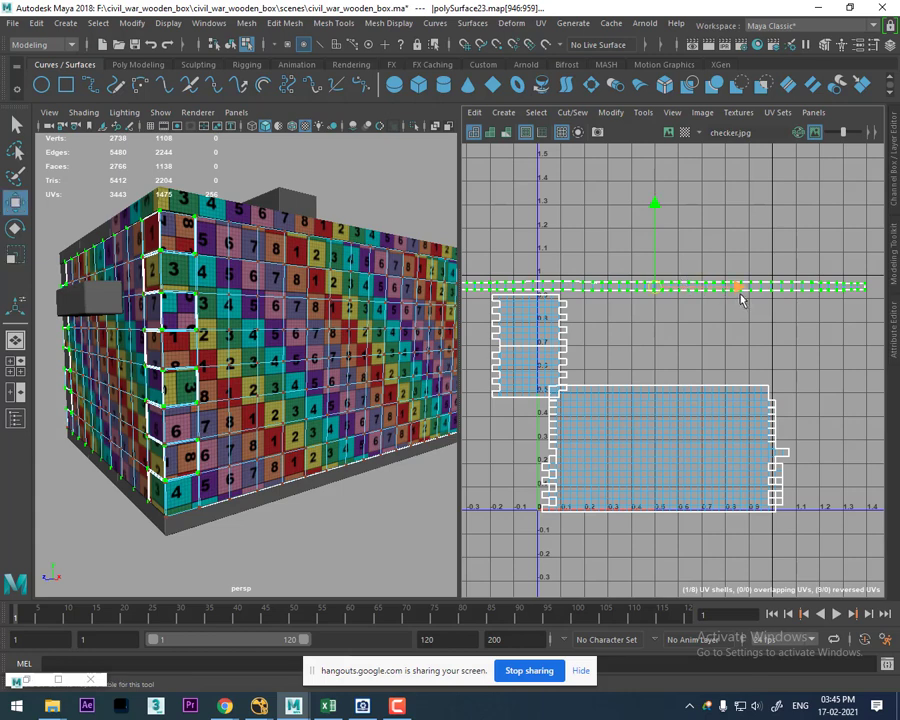
left_click_drag(737, 289, 744, 289)
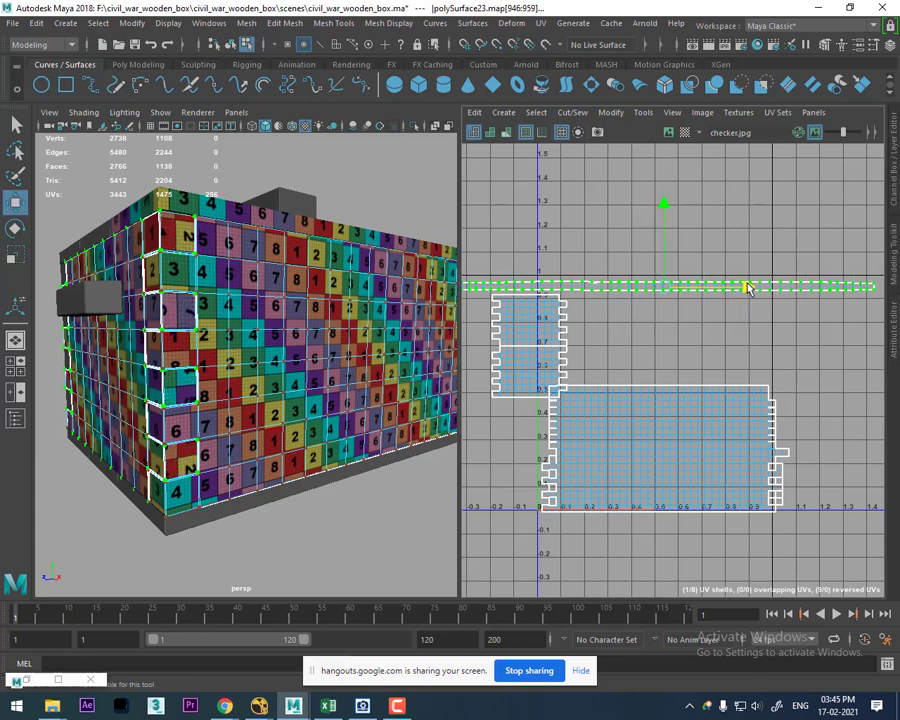
left_click_drag(662, 217, 662, 212)
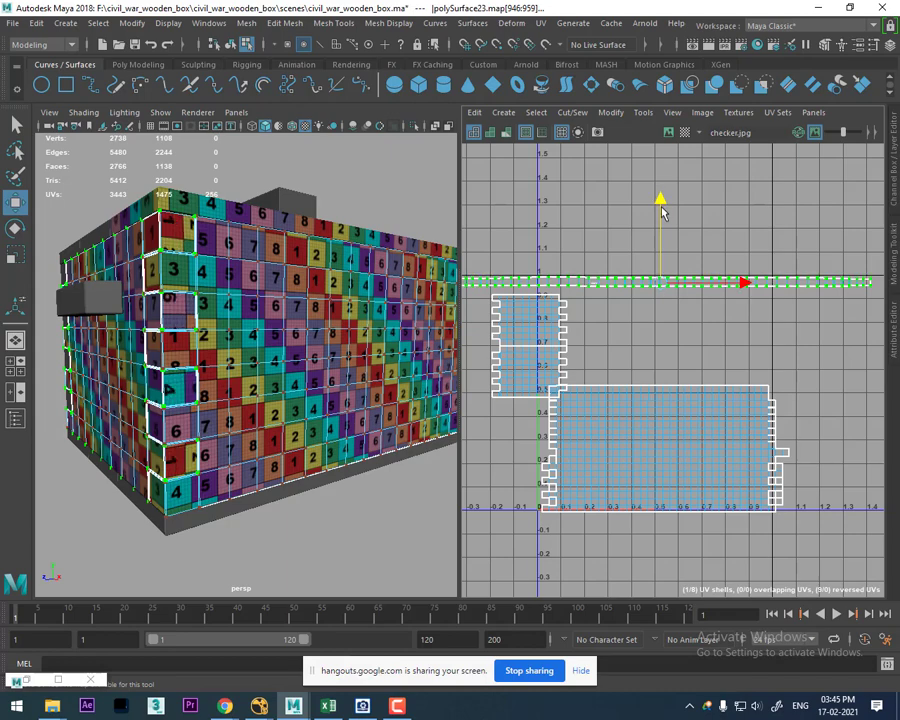
Step: Enlarge the upper brick UV shell and stack it just above the large wall shell
mouse_move(420, 370)
left_mouse_down("alt")
mouse_move(321, 392)
mouse_move(256, 424)
left_mouse_up("alt")
scroll(590, 350, "up", 3)
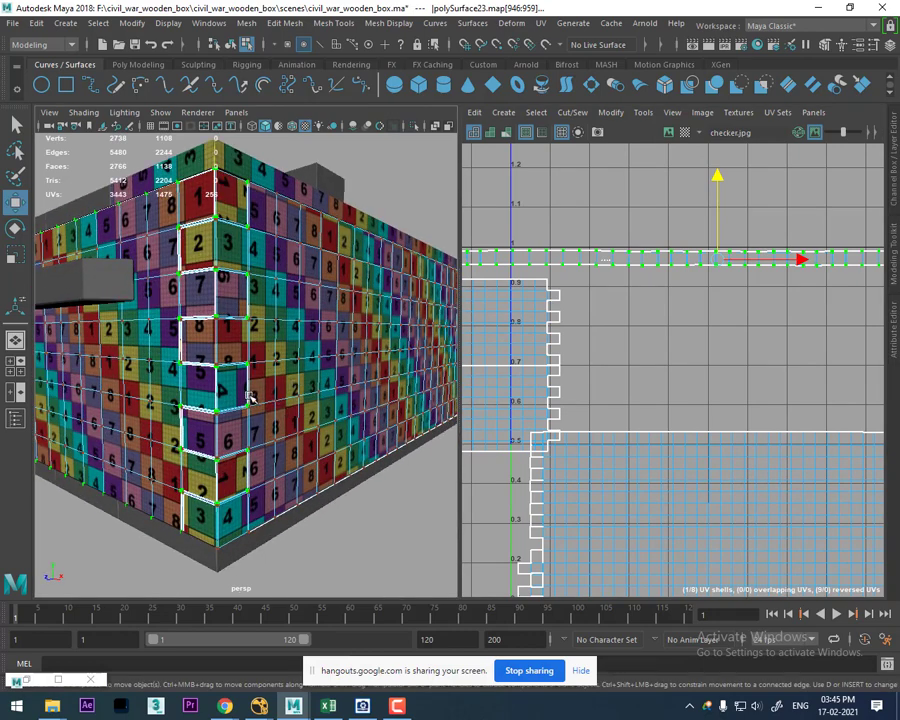
left_click(540, 360)
right_click_drag(544, 354, 563, 360, "ctrl")
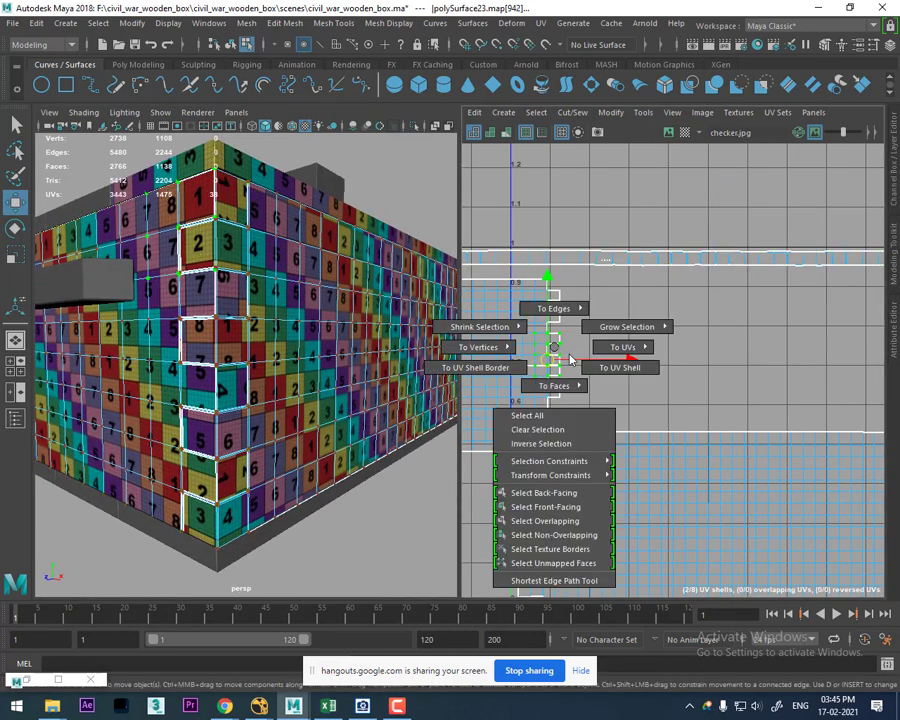
key("r")
middle_click_drag(594, 380, 627, 382, "alt")
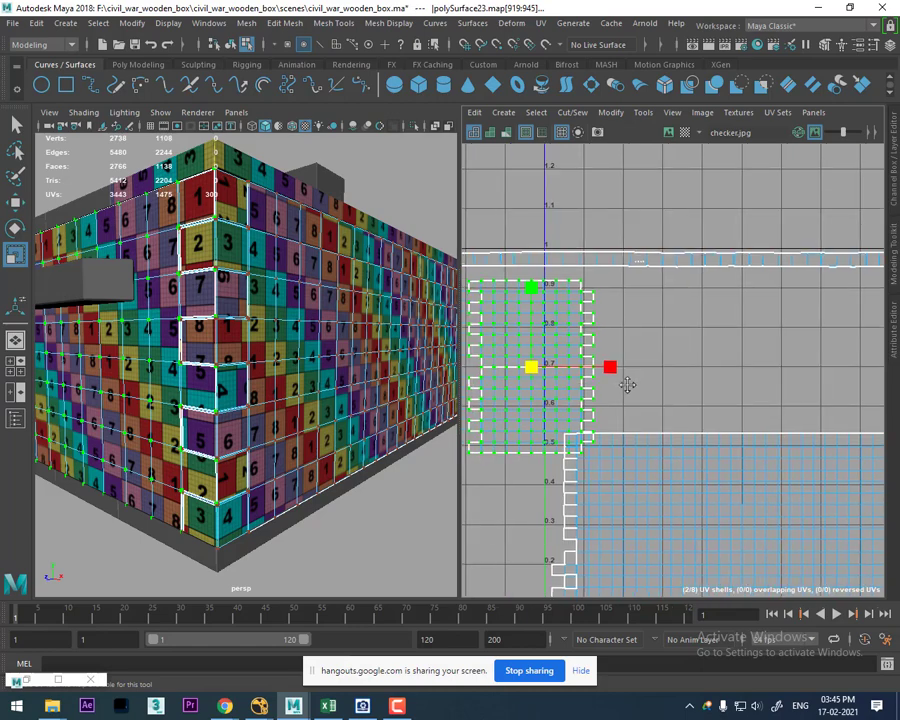
left_click_drag(535, 372, 547, 374)
scroll(617, 417, "down", 3)
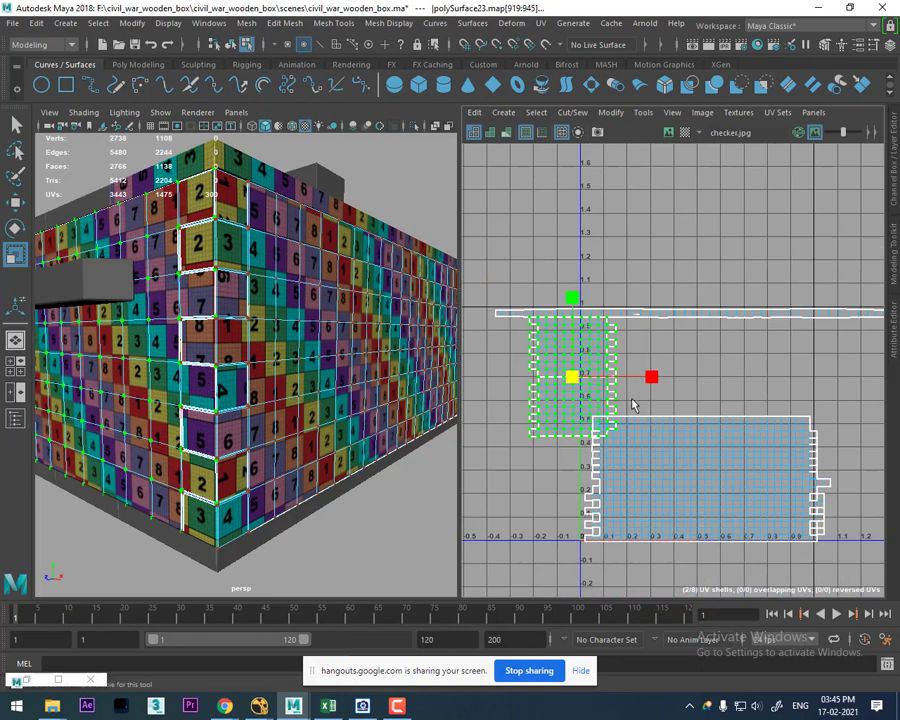
key("w")
left_click_drag(652, 376, 733, 374)
middle_click_drag(660, 365, 657, 385, "alt")
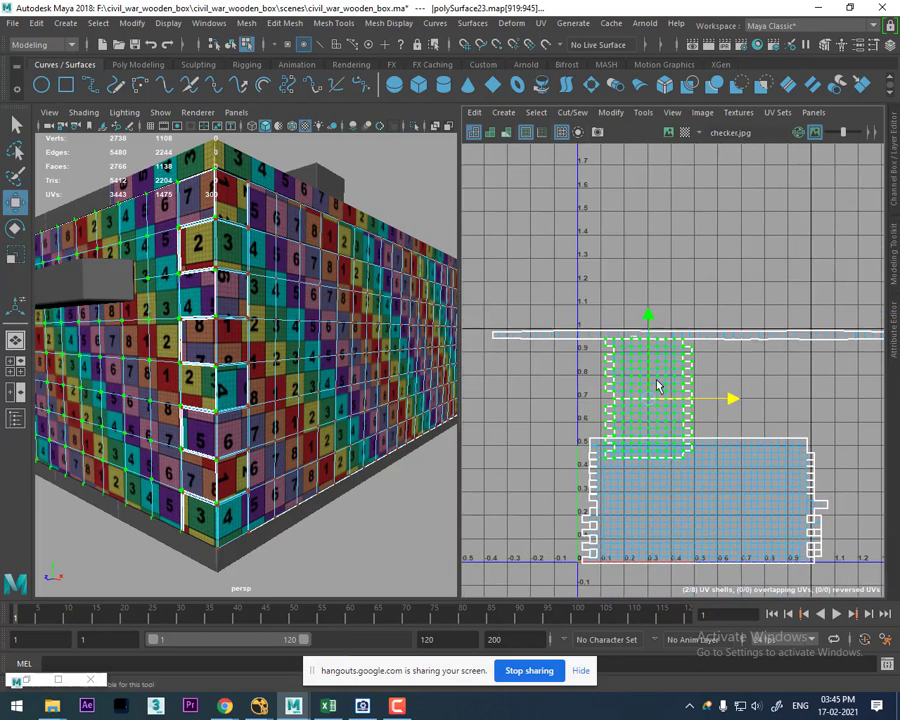
left_click_drag(655, 328, 651, 302)
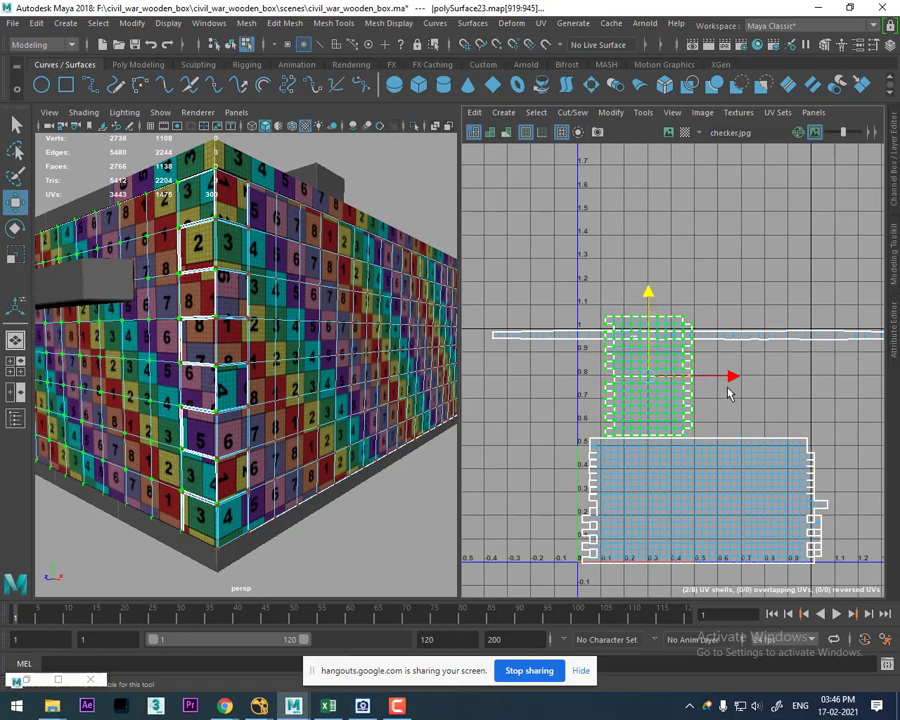
left_click_drag(731, 376, 712, 378)
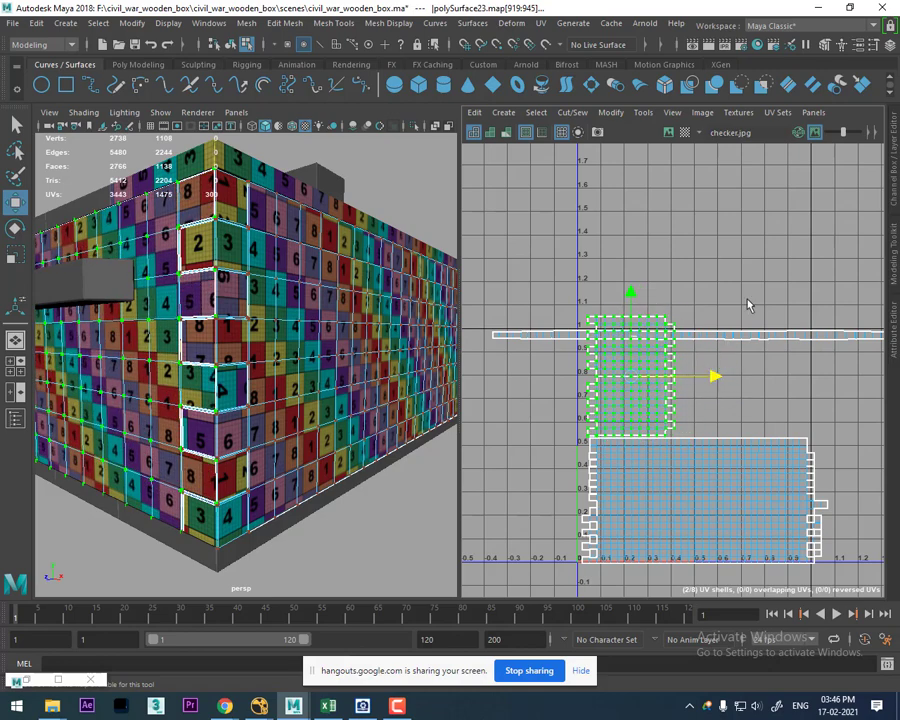
Step: Raise the long strip shell to about V 1.1, above both brick shells
left_click(740, 335)
scroll(732, 380, "down", 1)
right_click_drag(706, 362, 728, 375, "ctrl")
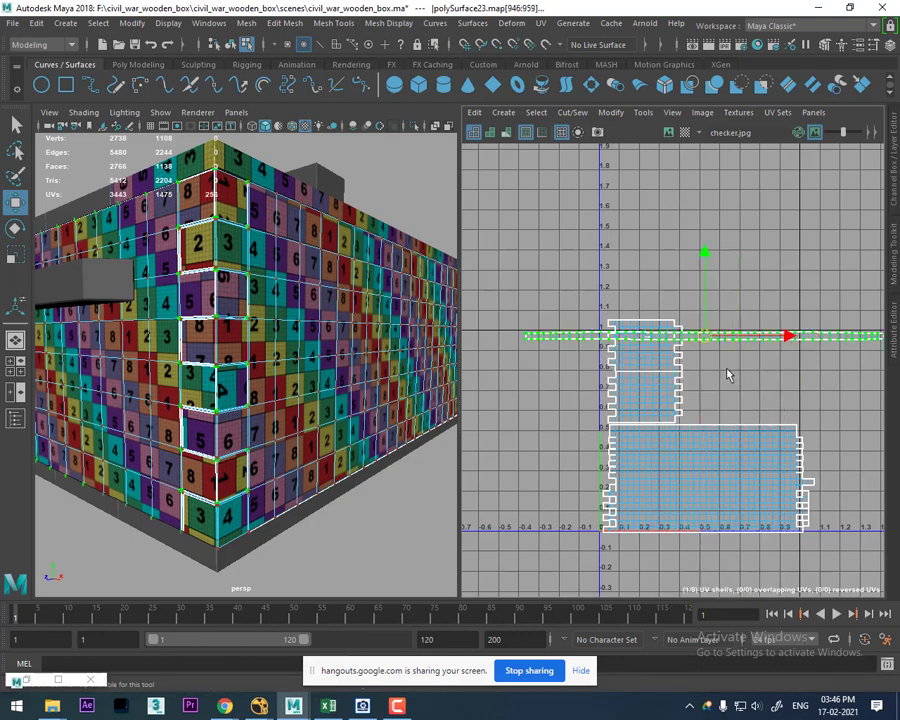
left_click_drag(706, 340, 760, 305)
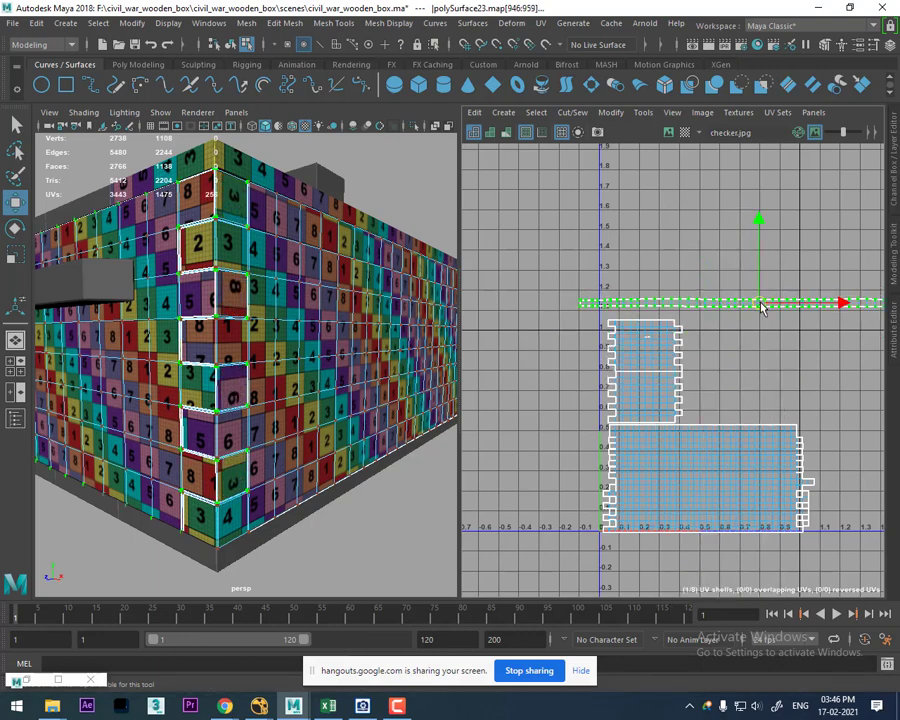
scroll(625, 263, "up", 2)
scroll(671, 338, "up", 1)
scroll(675, 350, "down", 1)
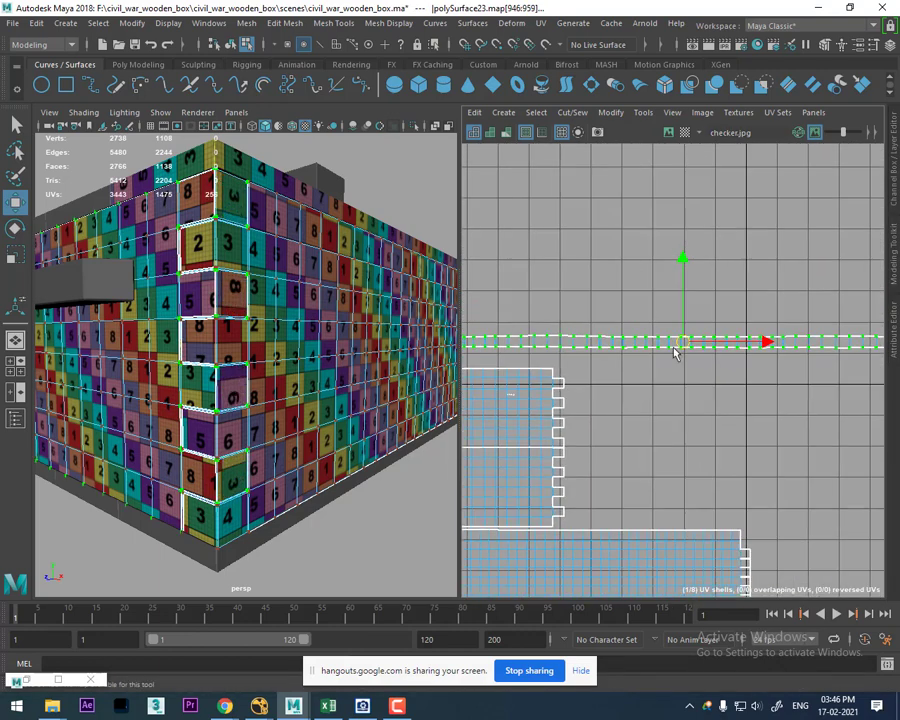
scroll(690, 300, "down", 1)
scroll(665, 322, "up", 1)
scroll(679, 350, "up", 1)
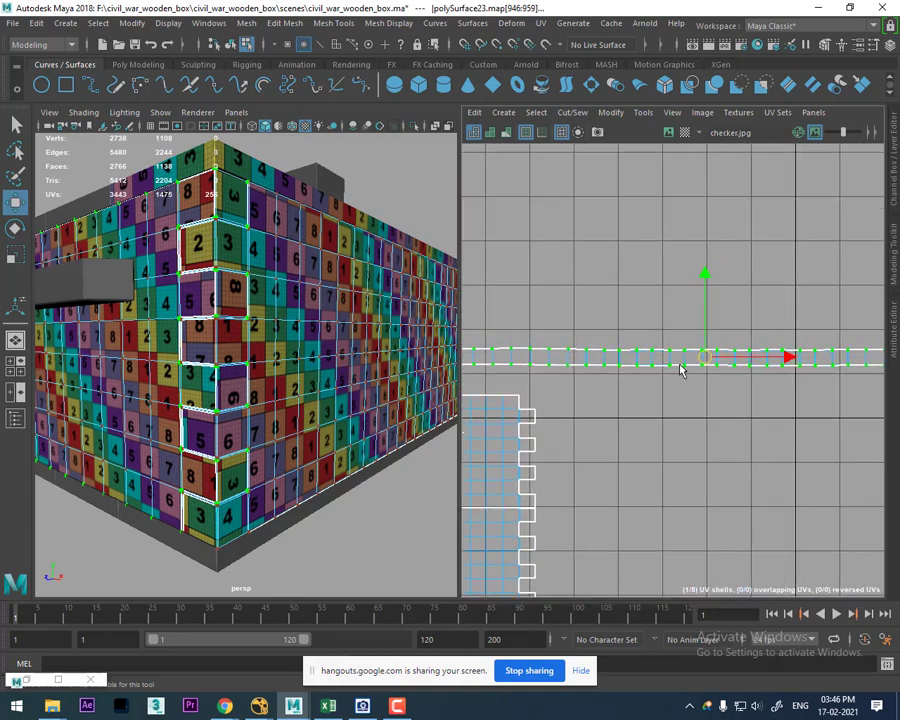
left_click(696, 336)
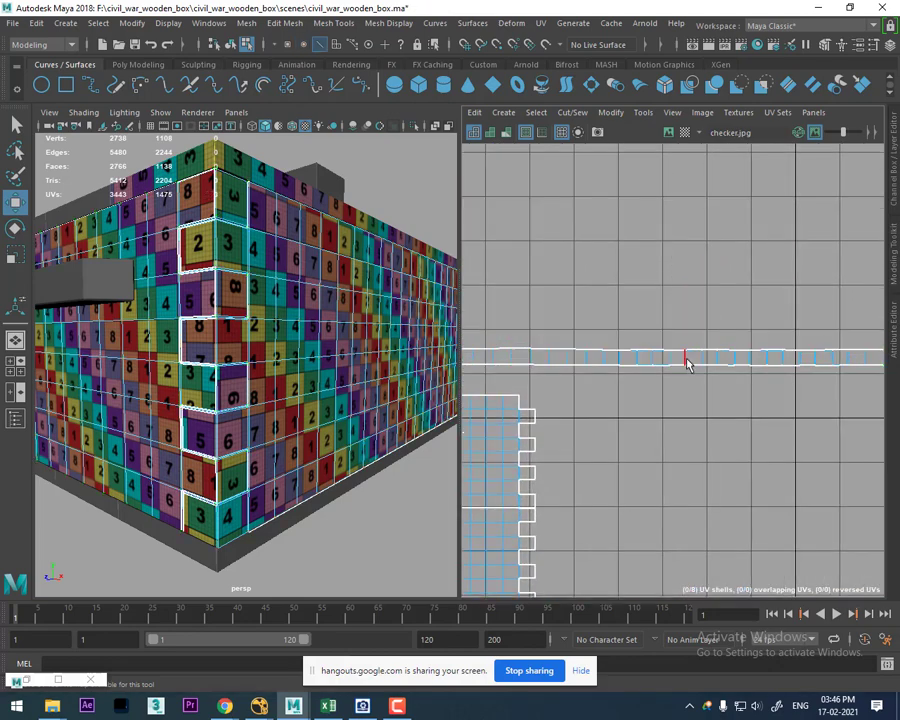
left_click(686, 362)
scroll(690, 360, "down", 1)
scroll(740, 370, "down", 1)
Step: Maximize the UV Editor and select the whole long strip shell
scroll(720, 343, "up", 1)
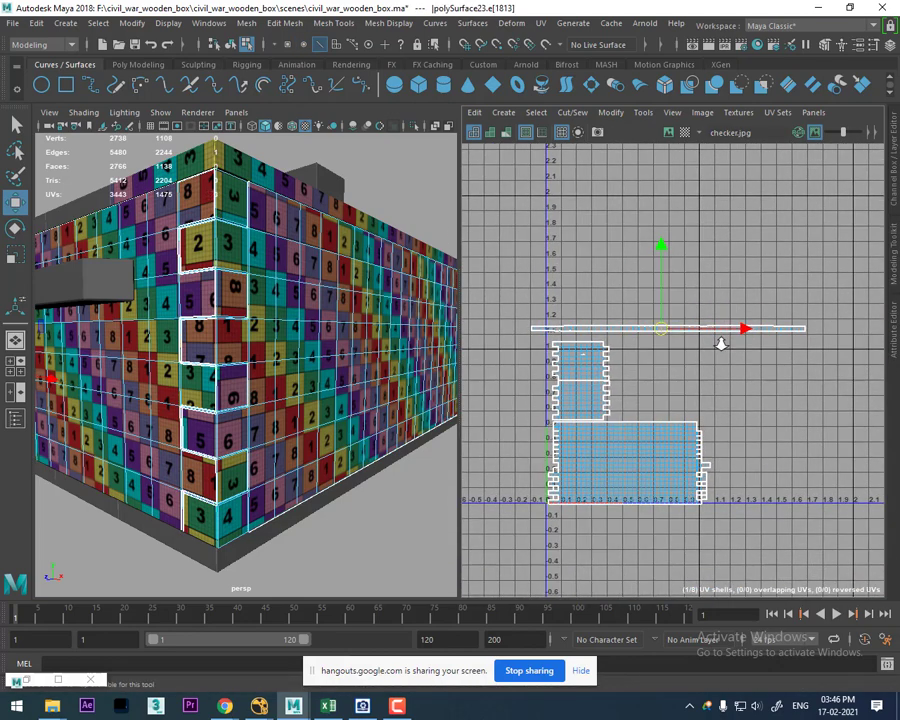
key("space")
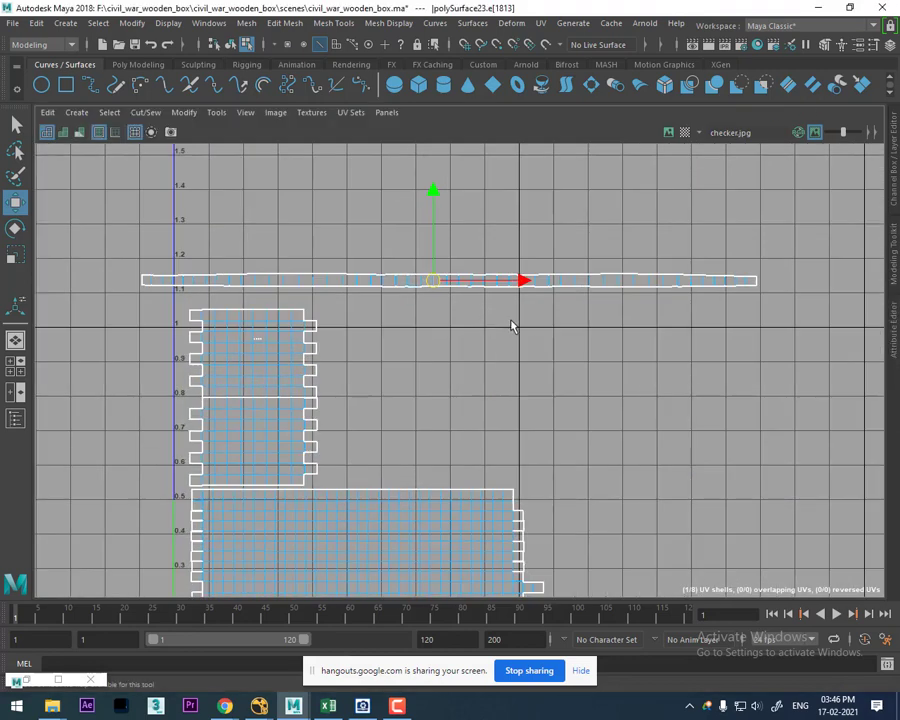
right_click(520, 298, "shift")
right_click_drag(516, 246, 672, 274)
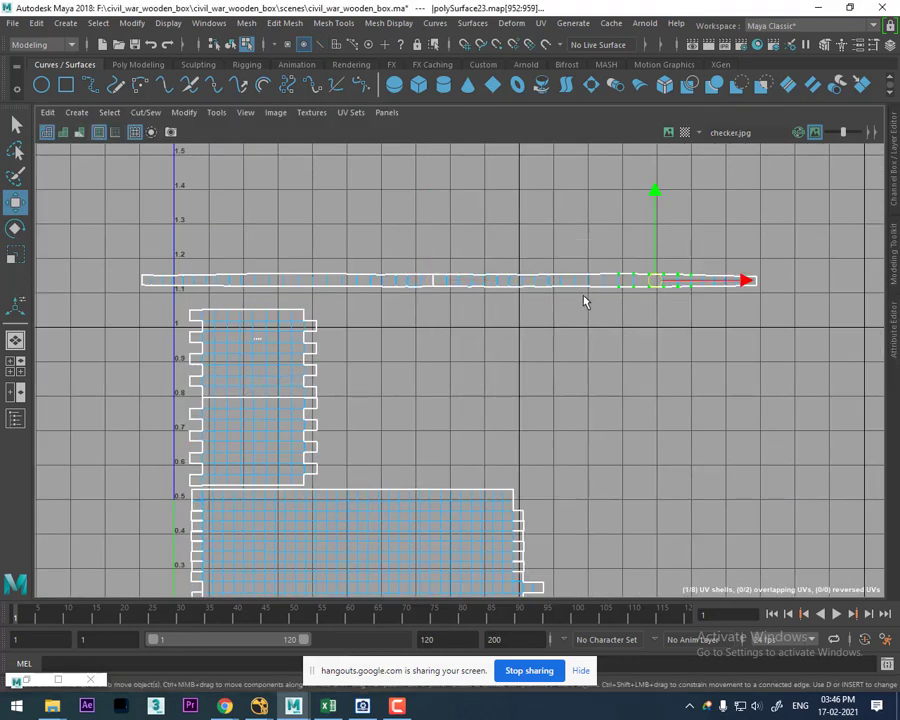
right_click_drag(585, 302, 663, 335, "shift")
scroll(511, 307, "up", 2)
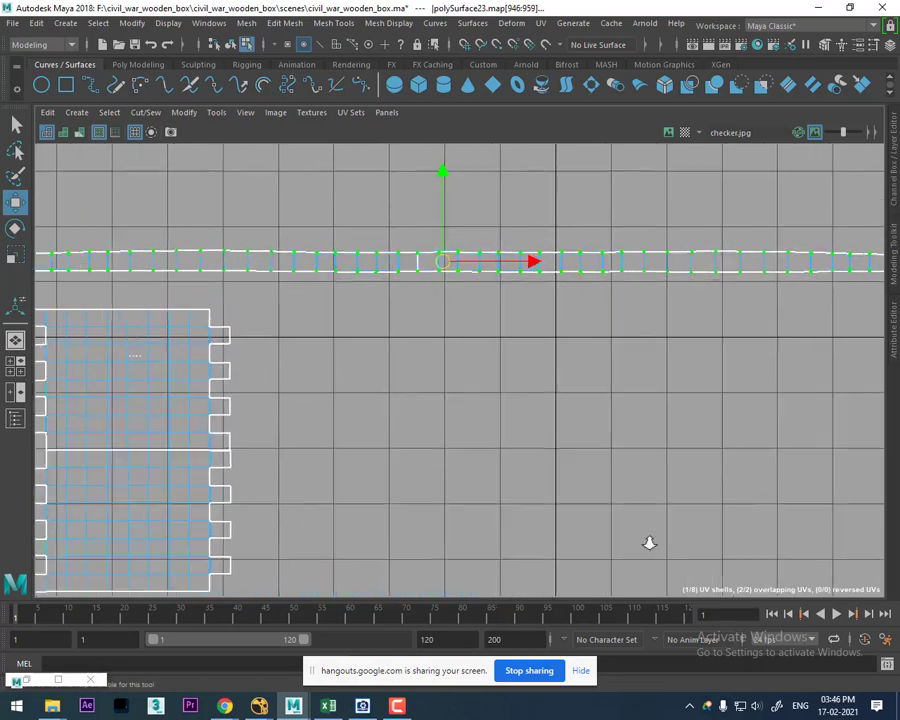
scroll(644, 540, "up", 2)
scroll(492, 312, "up", 2)
scroll(586, 566, "up", 1)
scroll(561, 528, "up", 2)
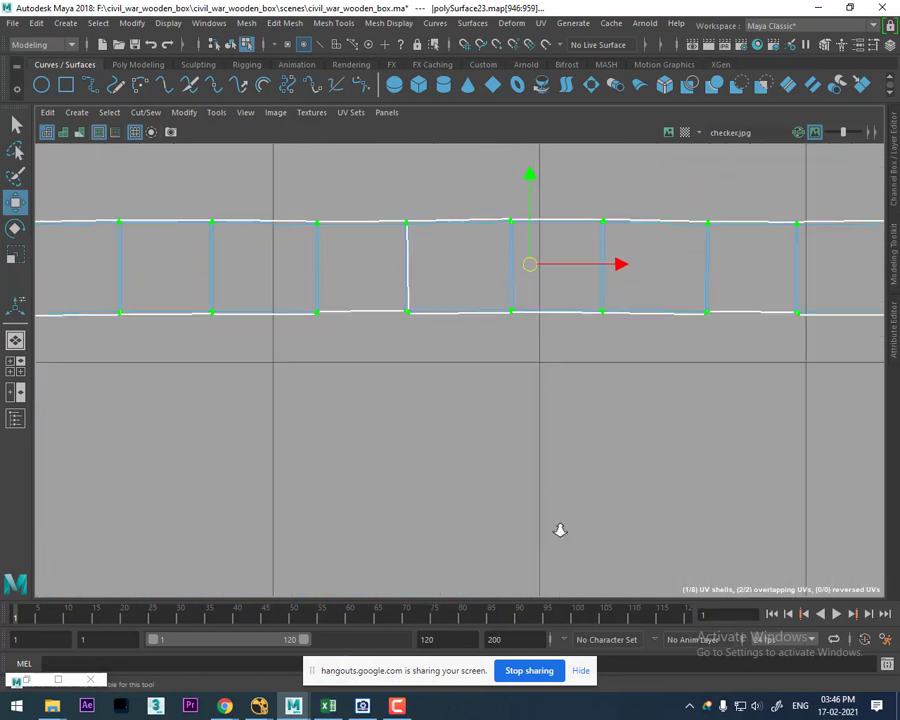
scroll(470, 322, "up", 1)
scroll(609, 543, "up", 3)
Step: Cut the strip along one vertical edge and select the cut-off short piece
key("F10")
left_click(477, 392)
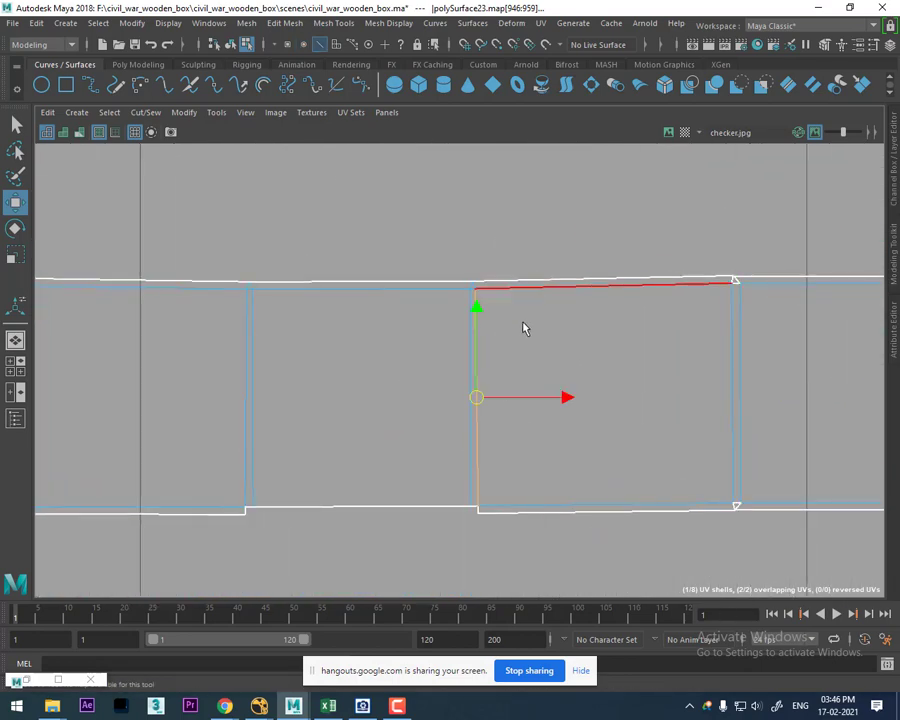
scroll(500, 323, "up", 2)
left_click(466, 281)
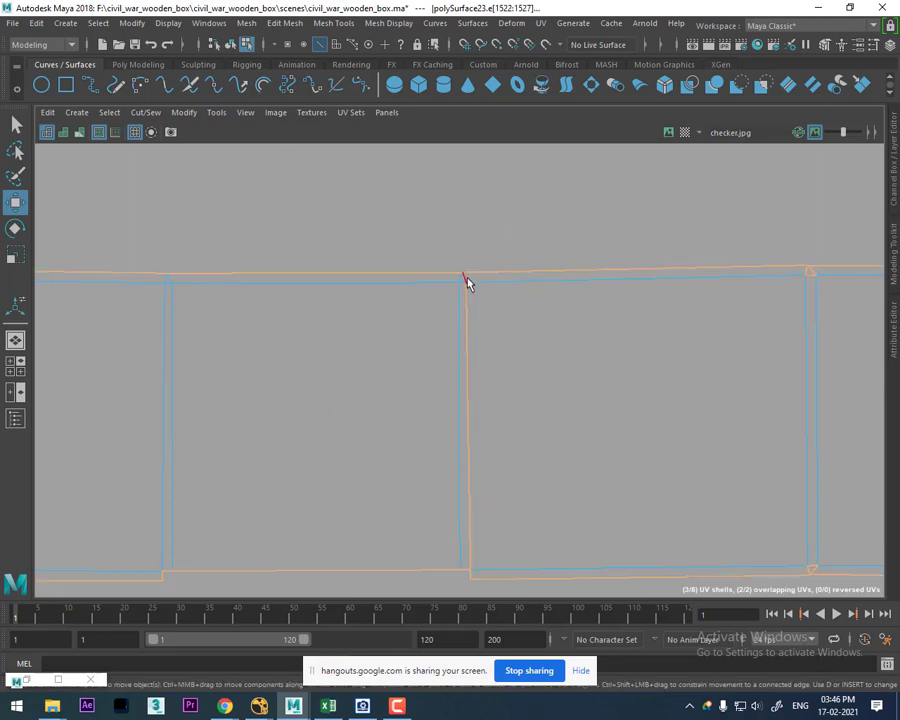
right_click_drag(600, 330, 313, 446, "shift")
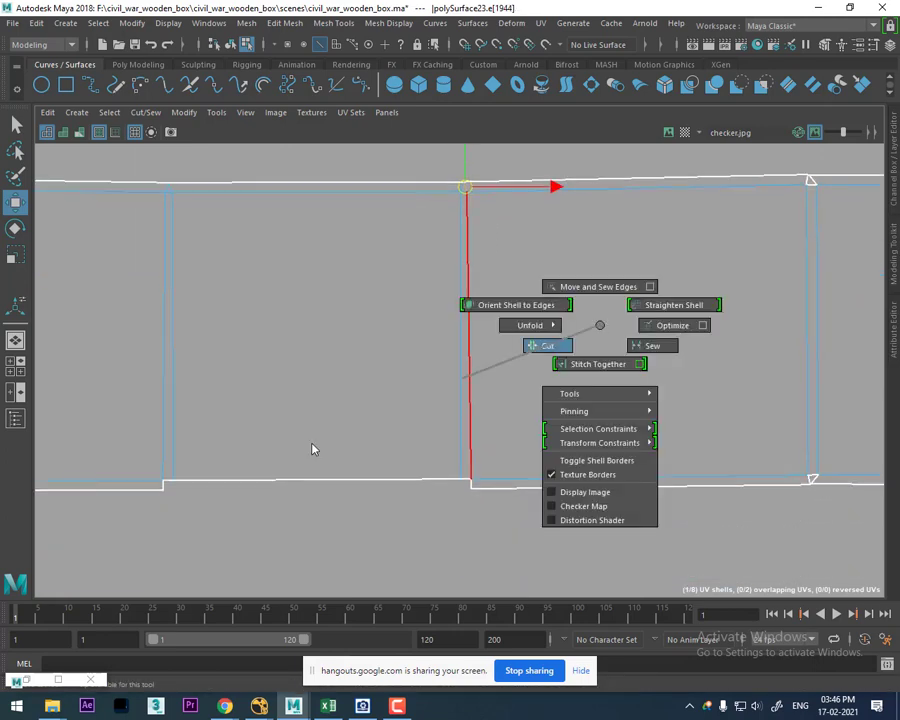
scroll(410, 176, "down", 5)
scroll(326, 140, "down", 4)
scroll(660, 352, "down", 1)
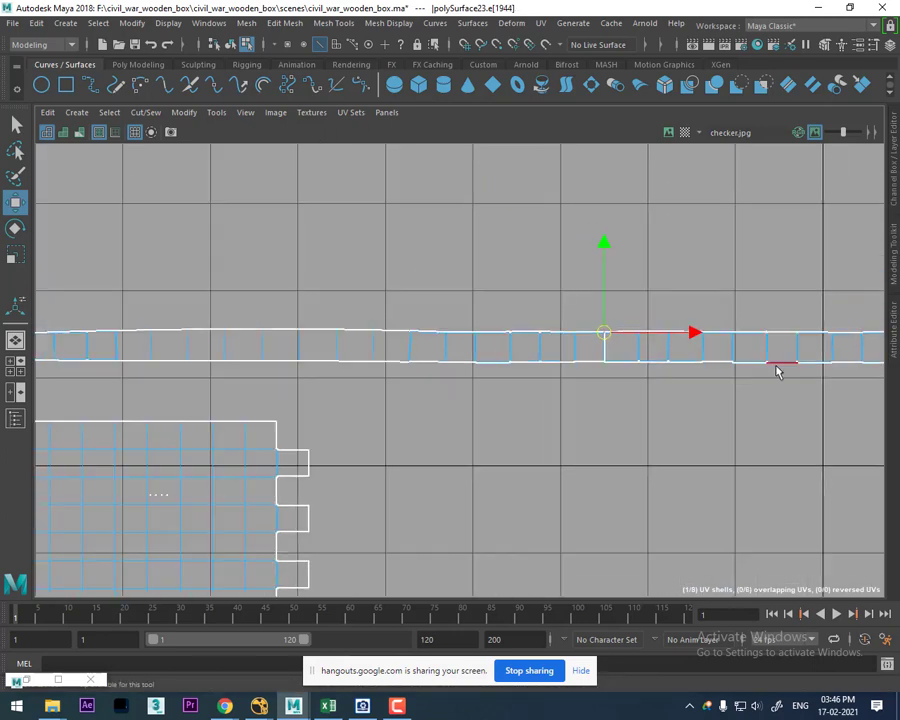
left_click_drag(844, 351, 774, 377)
right_click_drag(774, 377, 857, 426, "shift")
scroll(480, 176, "down", 2)
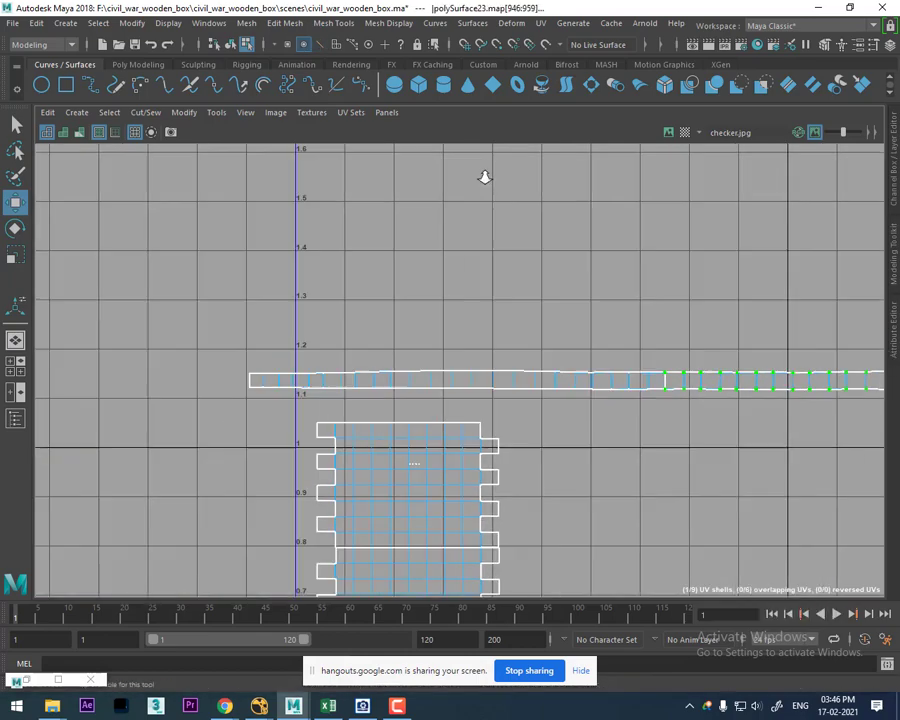
scroll(556, 240, "down", 2)
scroll(613, 352, "down", 1)
Step: Move the cut-off strip piece and both strip shells beside the upper brick block
left_click_drag(676, 368, 490, 357)
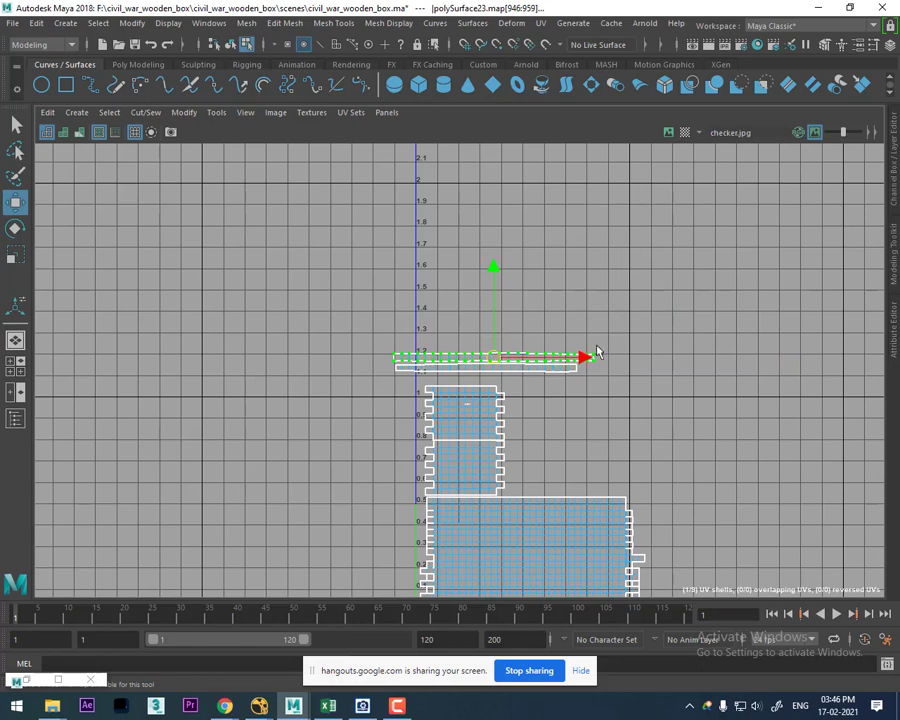
left_click_drag(596, 349, 562, 379)
right_click_drag(560, 378, 594, 398, "shift")
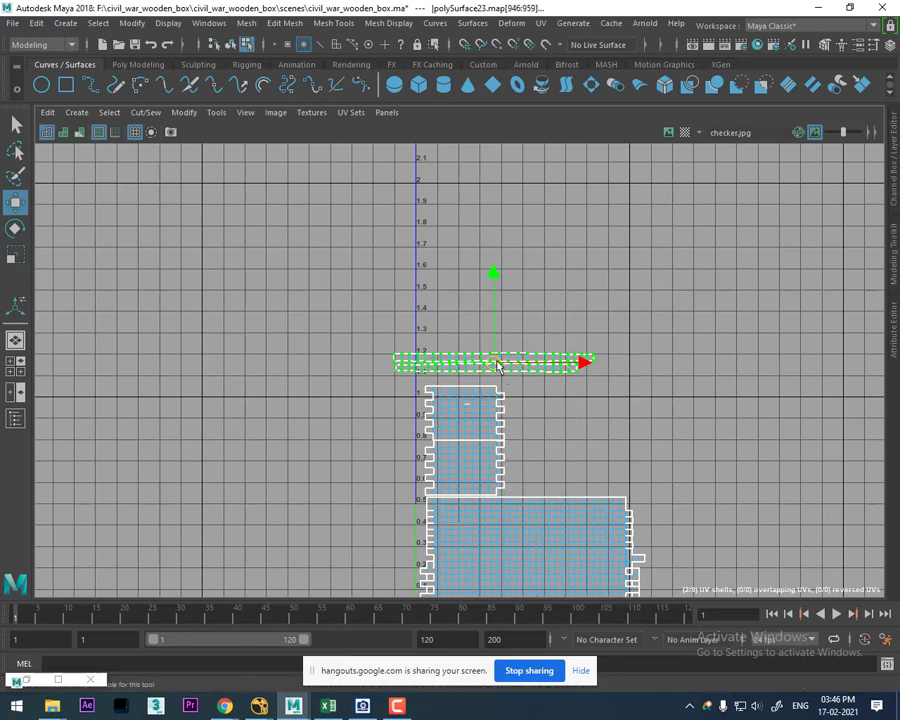
left_click_drag(497, 365, 595, 446)
middle_click_drag(568, 412, 577, 335, "alt")
scroll(545, 340, "up", 1)
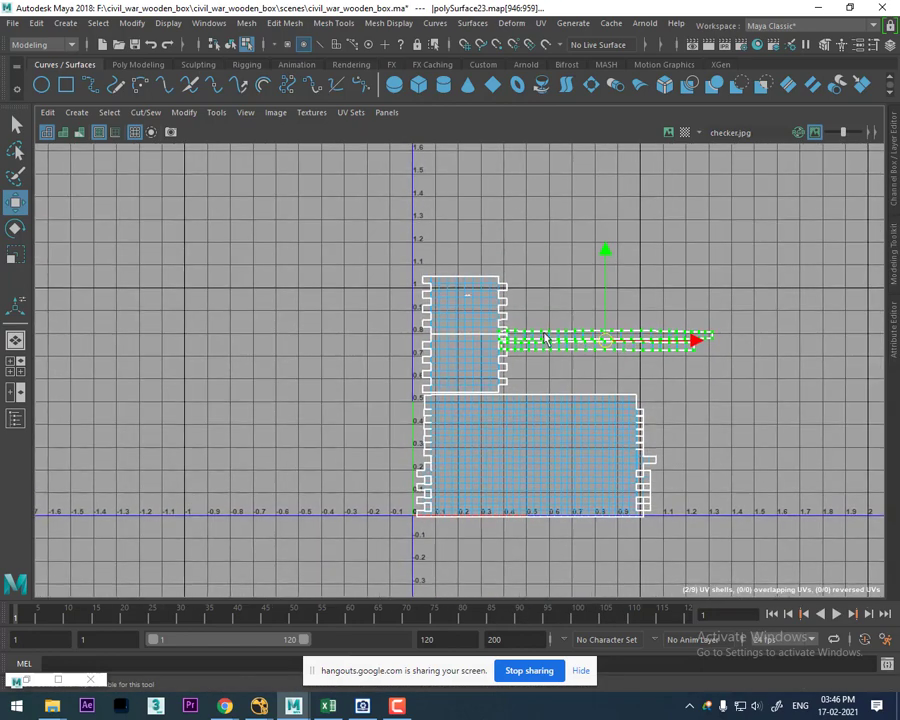
Step: Place the thin plank shell beside the tall shell and raise the tall shell slightly
mouse_move(409, 280)
left_mouse_down()
mouse_move(568, 401)
mouse_move(565, 418)
mouse_move(545, 410)
left_mouse_up()
key("r")
key("w")
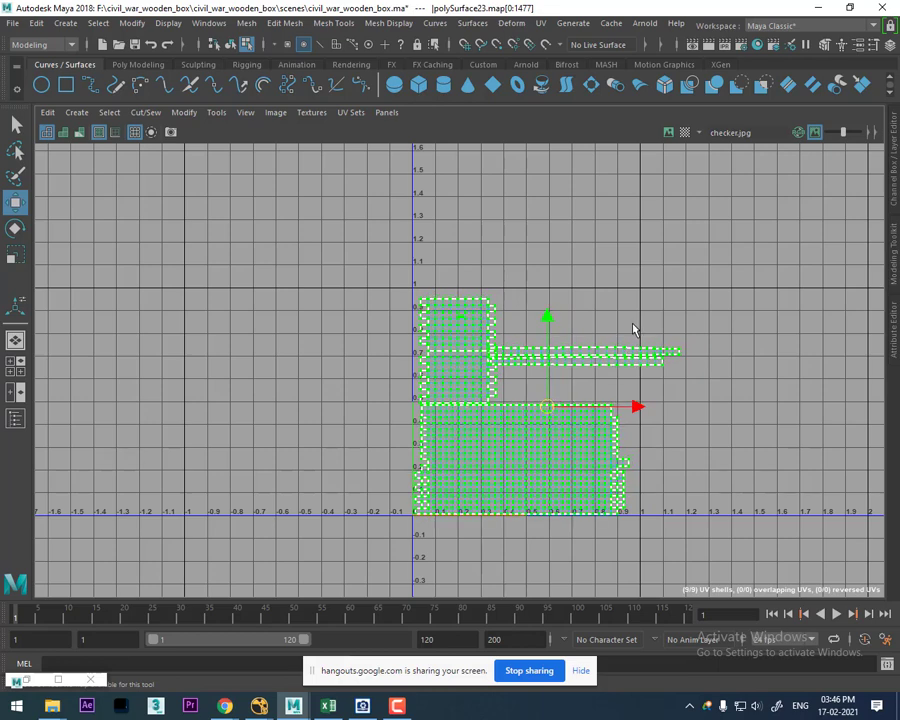
left_click_drag(632, 328, 576, 387)
right_click_drag(575, 378, 614, 397, "shift")
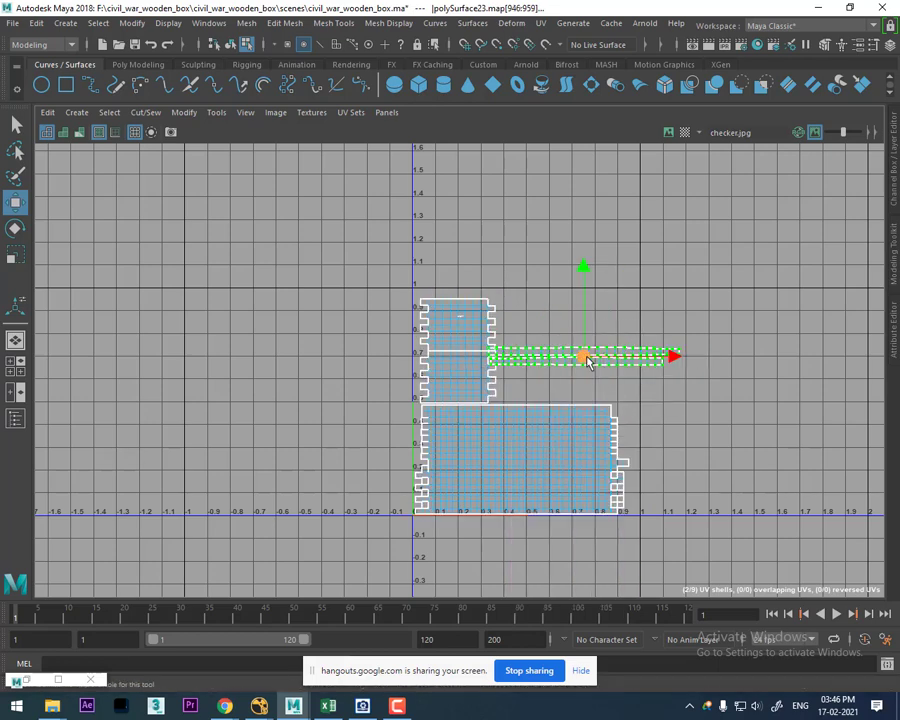
mouse_move(588, 362)
left_mouse_down()
mouse_move(532, 293)
mouse_move(576, 320)
mouse_move(563, 384)
left_mouse_up()
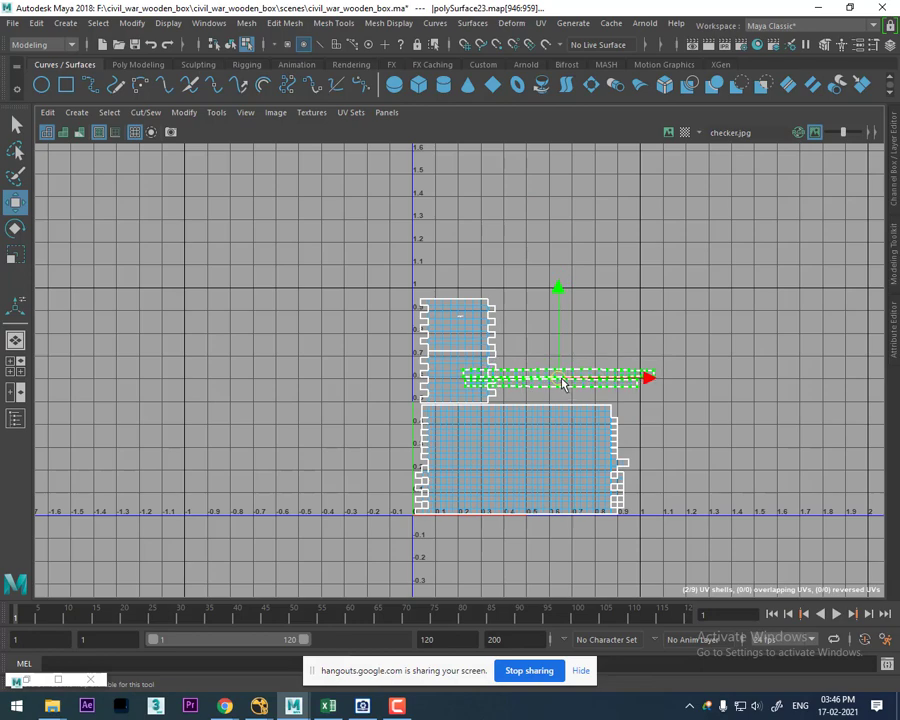
scroll(576, 356, "up", 4)
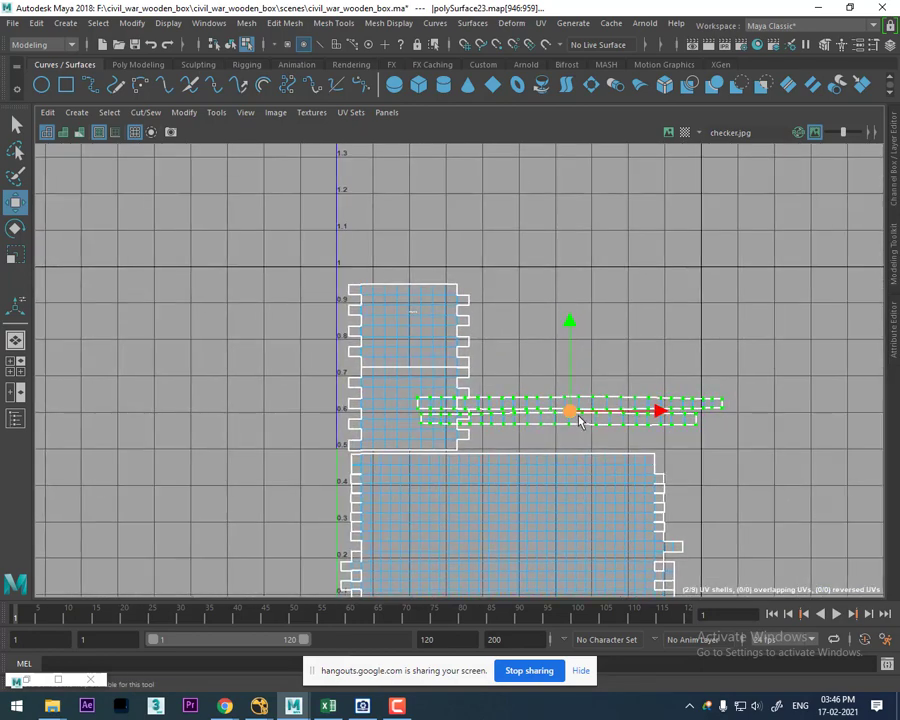
left_click_drag(570, 420, 506, 445)
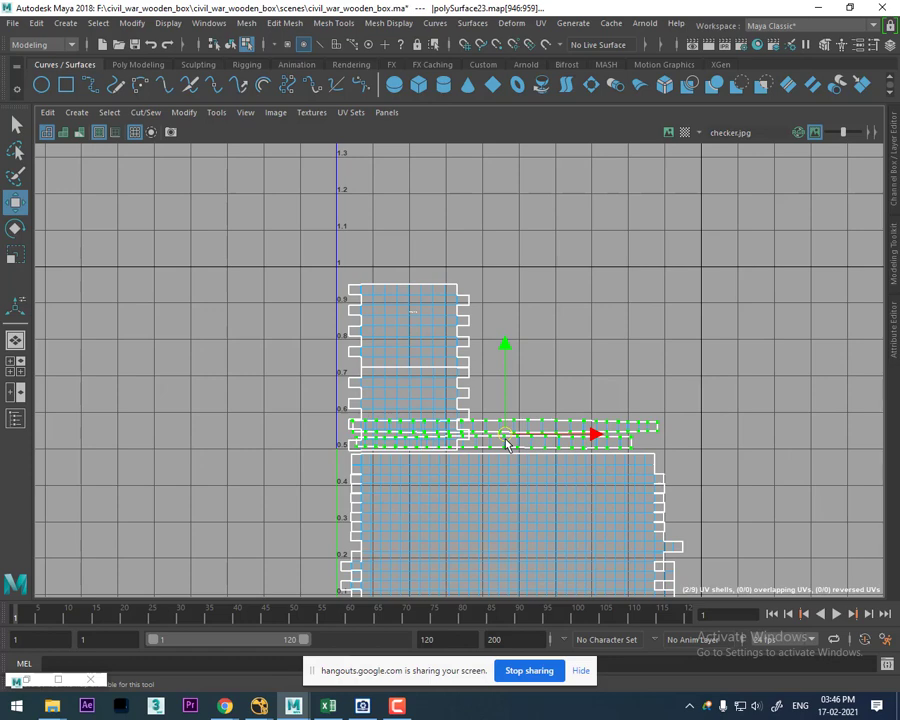
left_click(443, 388)
left_click_drag(416, 285, 416, 250)
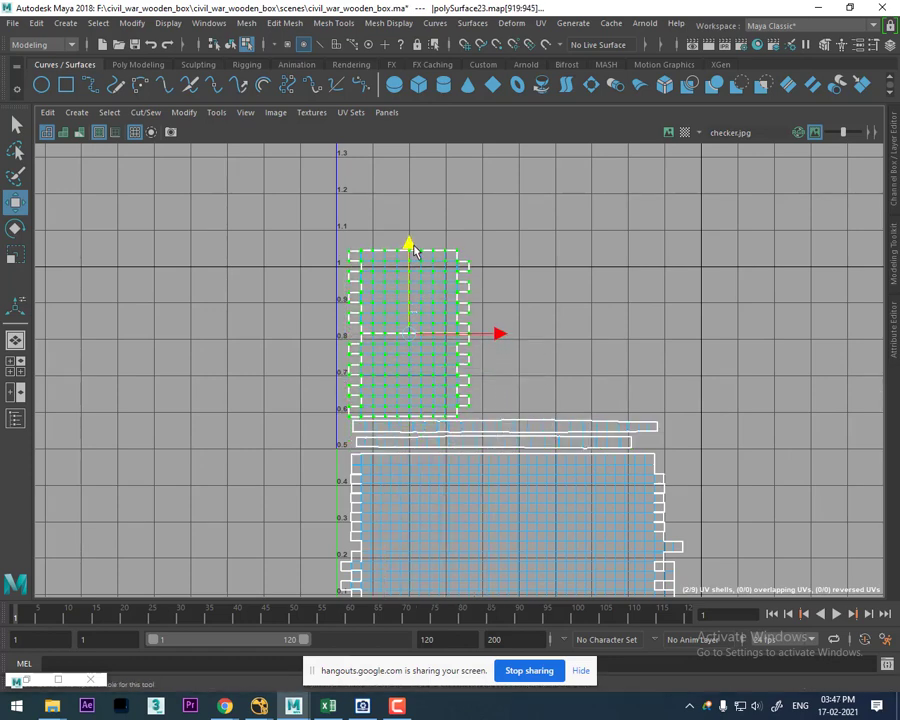
scroll(472, 356, "down", 3)
scroll(474, 362, "down", 2)
Step: Scale all nine UV shells down together to fit within the 0–1 space
left_click_drag(654, 564, 470, 405)
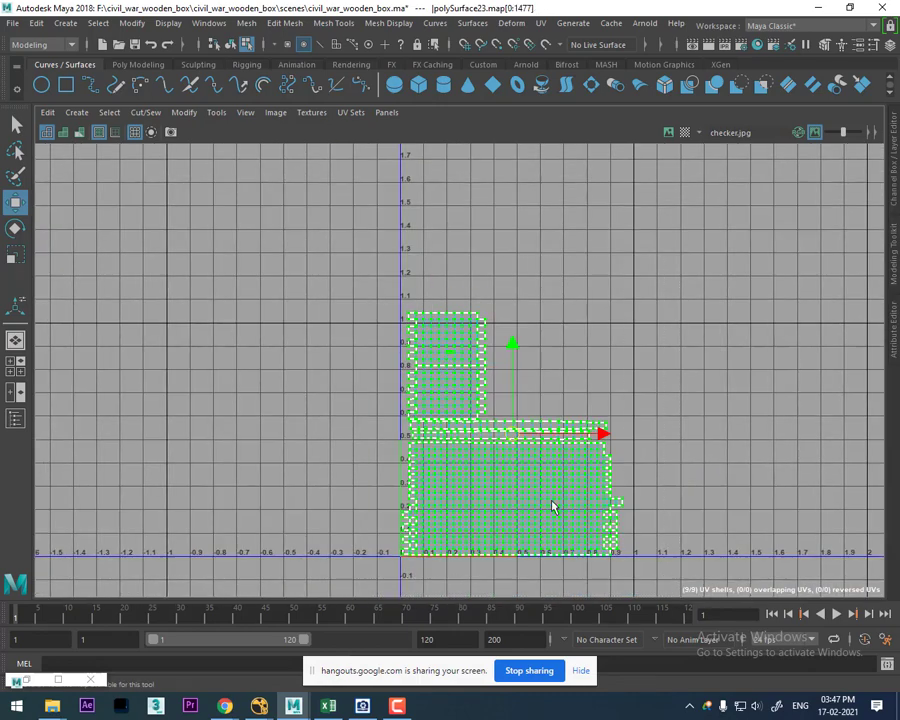
key("r")
left_click_drag(508, 444, 506, 449)
key("w")
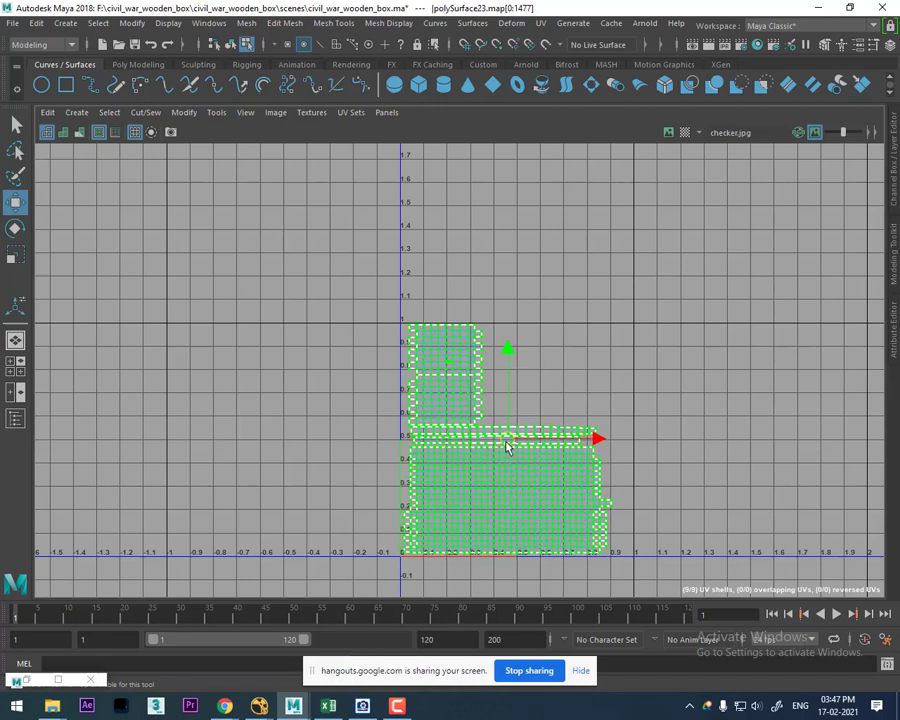
Step: Return to the two-pane layout and select the top rim strip in the 3D view
key("space")
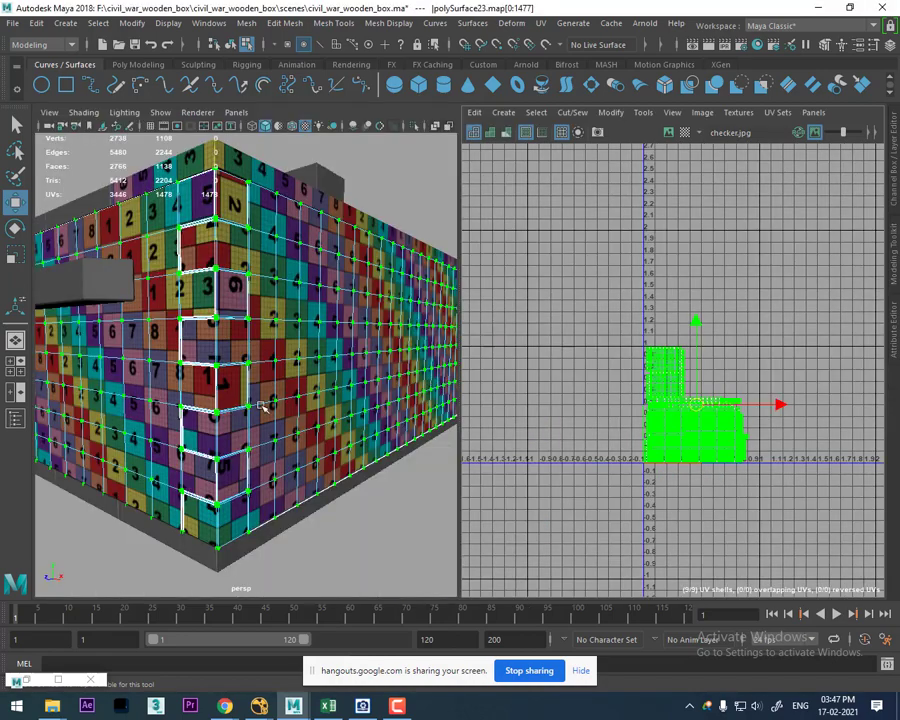
left_click_drag(300, 347, 280, 300, "alt")
right_click_drag(280, 300, 348, 278)
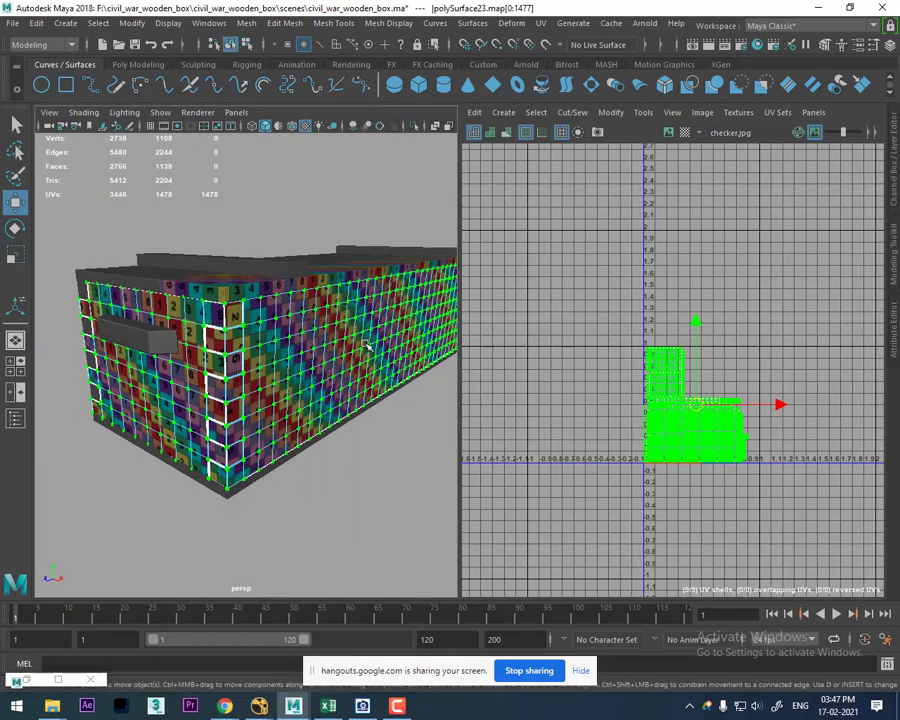
left_click(279, 373)
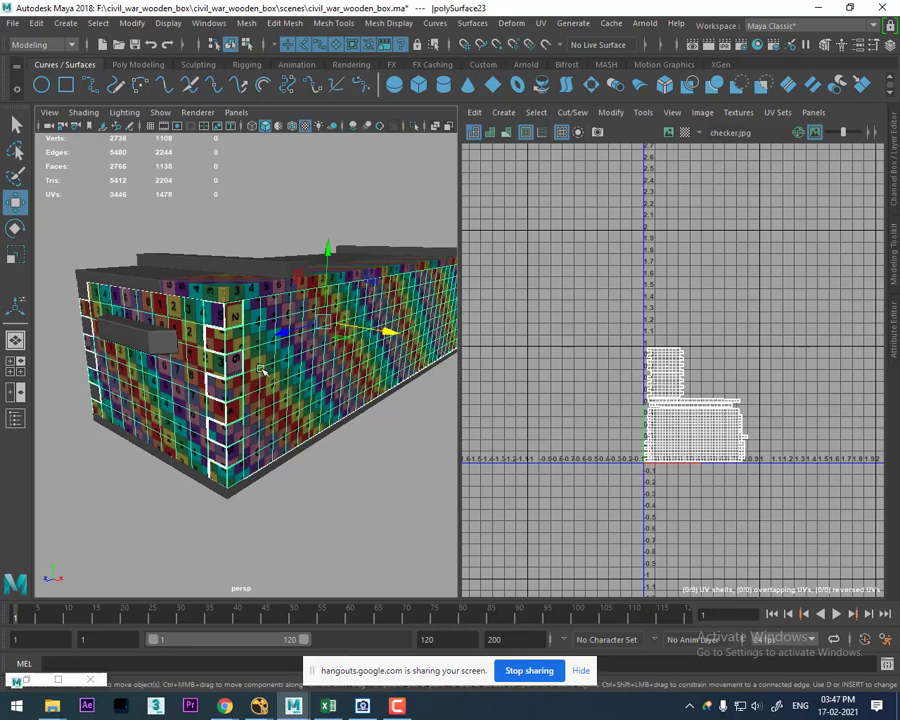
mouse_move(270, 295)
left_mouse_down("alt")
mouse_move(255, 366)
mouse_move(241, 347)
mouse_move(241, 365)
left_mouse_up("alt")
left_click(240, 377)
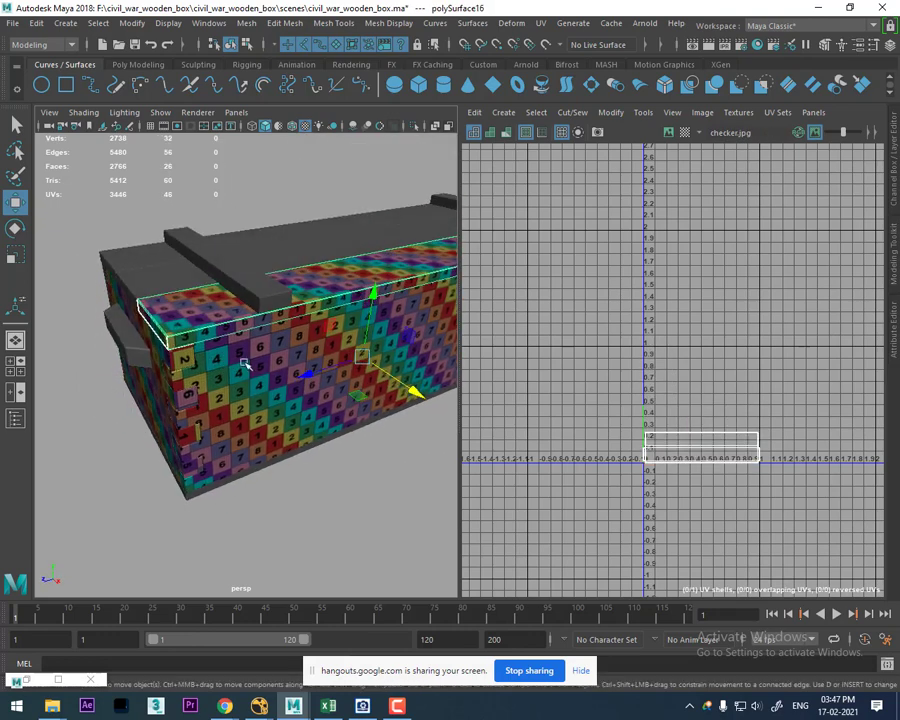
scroll(729, 425, "up", 2)
left_click(245, 408)
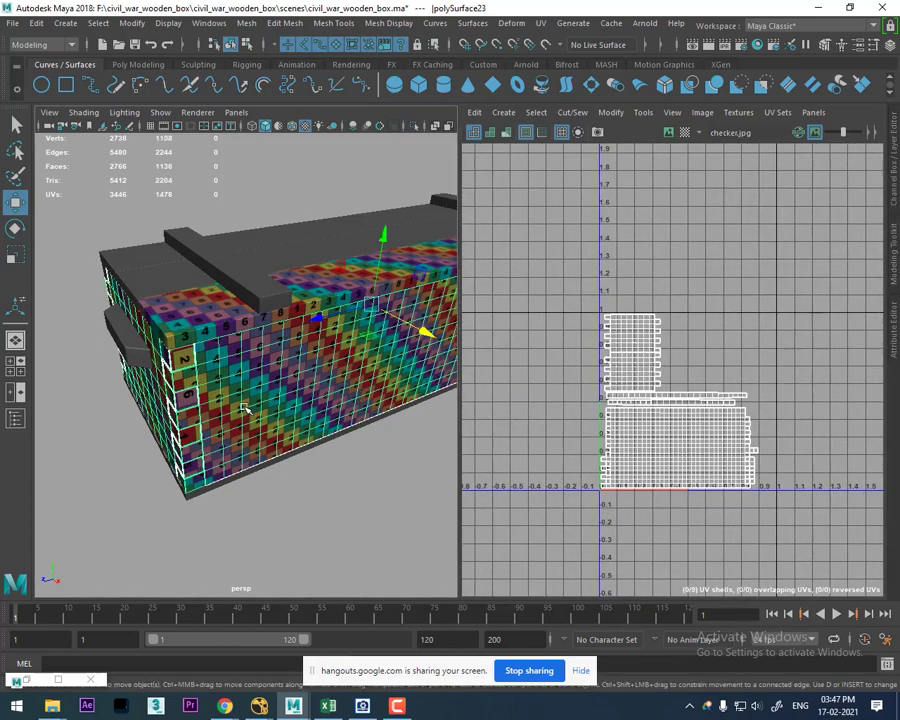
left_click(213, 325, "shift")
mouse_move(213, 325)
left_mouse_down("alt")
mouse_move(225, 320)
mouse_move(227, 301)
mouse_move(236, 380)
mouse_move(530, 437)
left_mouse_up("alt")
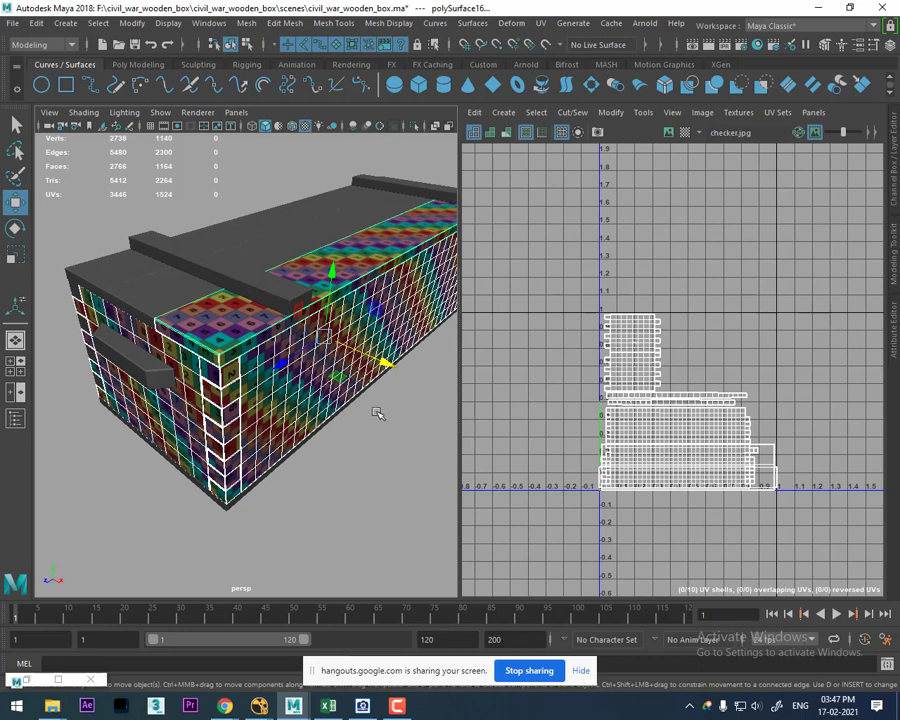
left_click(350, 484)
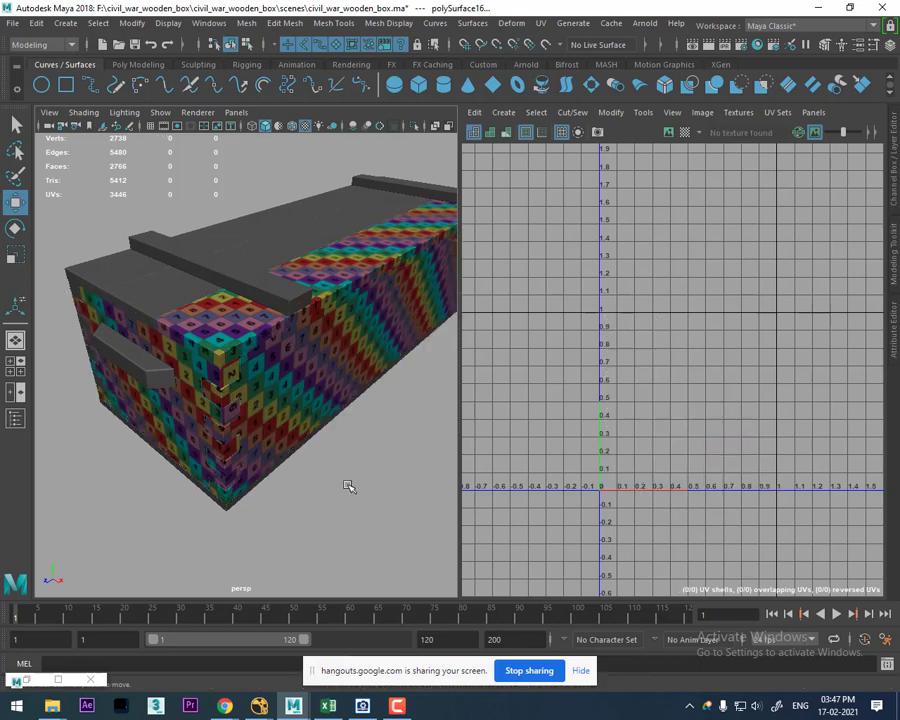
key("ctrl+z")
Step: Select the rim strip's UV shell and lift it to about V 1.0–1.2
right_click(620, 456)
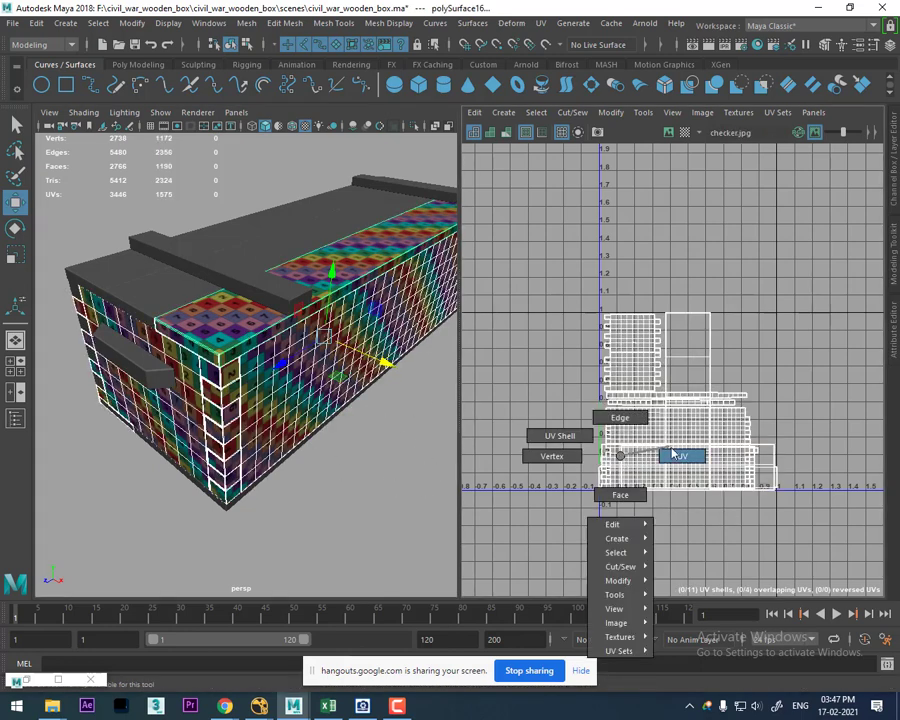
left_click(682, 456)
left_click(254, 336)
right_click_drag(240, 298, 237, 258)
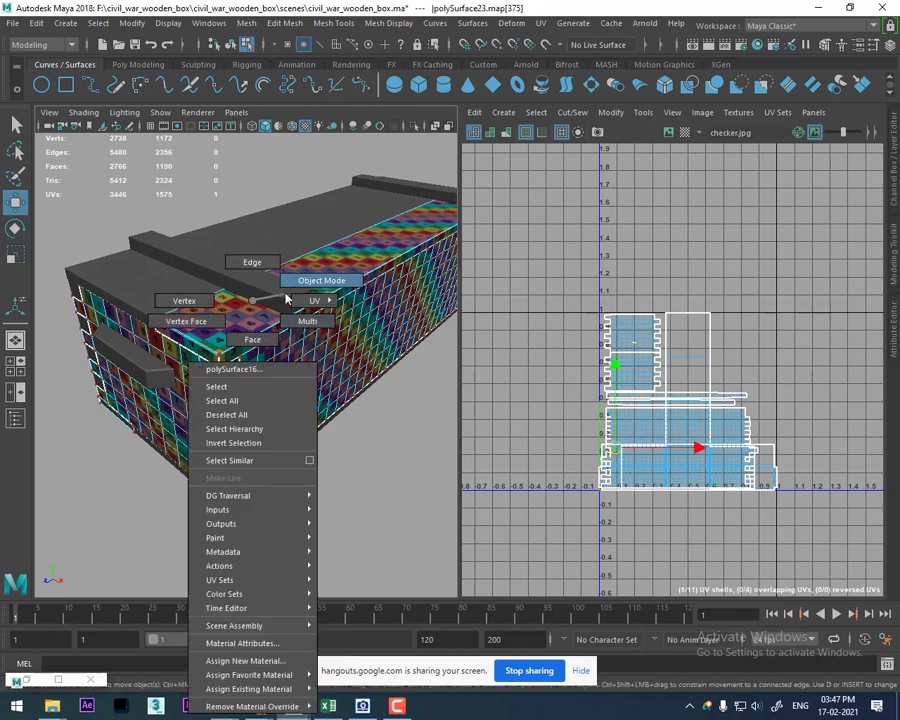
left_click(237, 297)
right_click(237, 297)
left_click(357, 247)
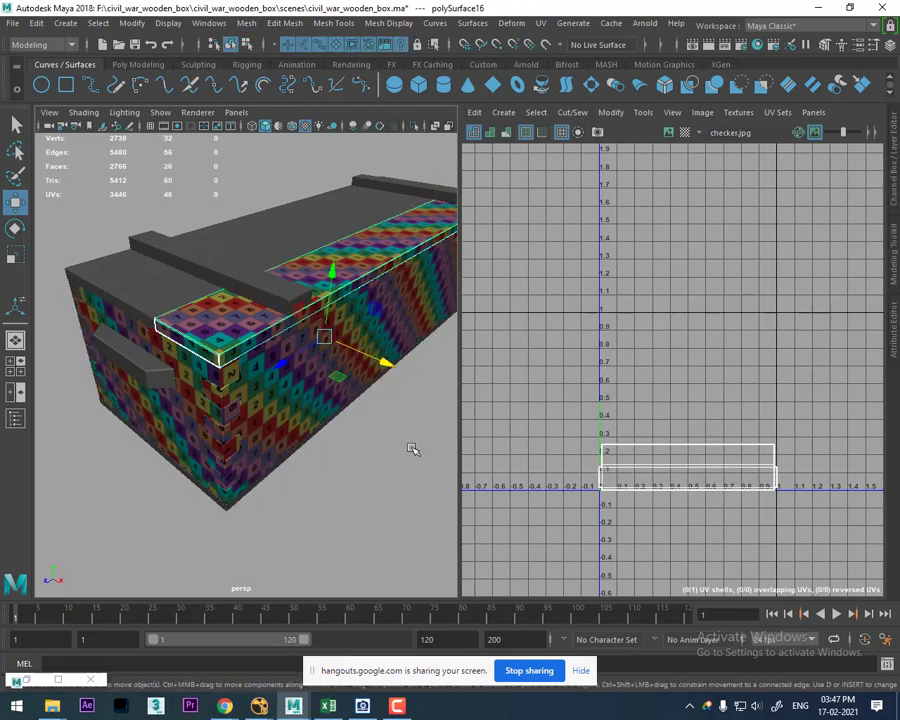
left_click(221, 342)
key("ctrl+z")
mouse_move(715, 466)
right_mouse_down("ctrl")
mouse_move(743, 466)
mouse_move(706, 455)
right_mouse_up("ctrl")
left_click_drag(688, 390, 677, 224)
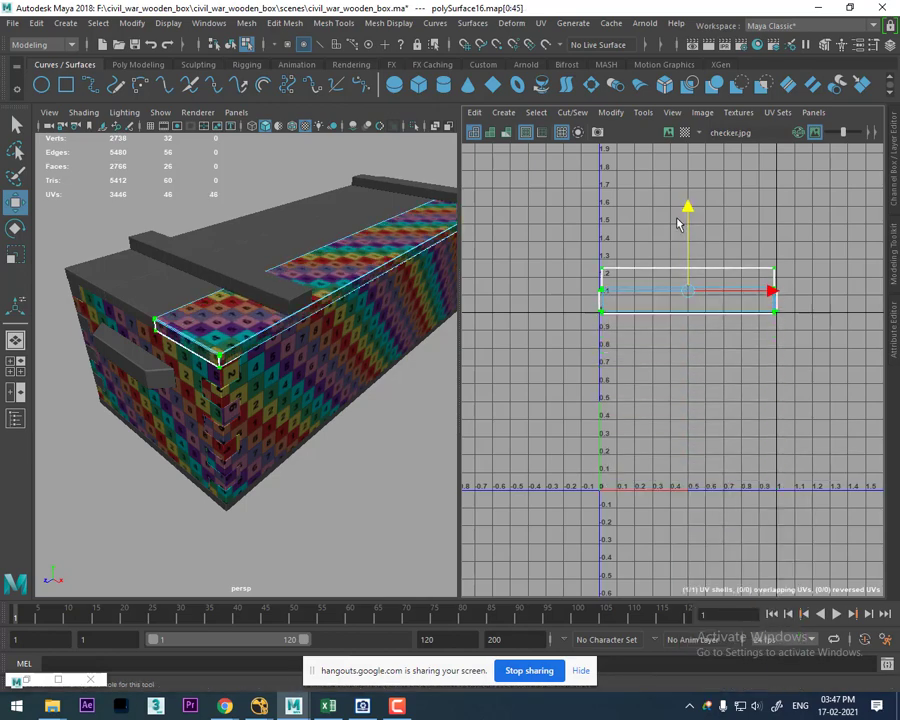
right_click_drag(331, 330, 366, 428)
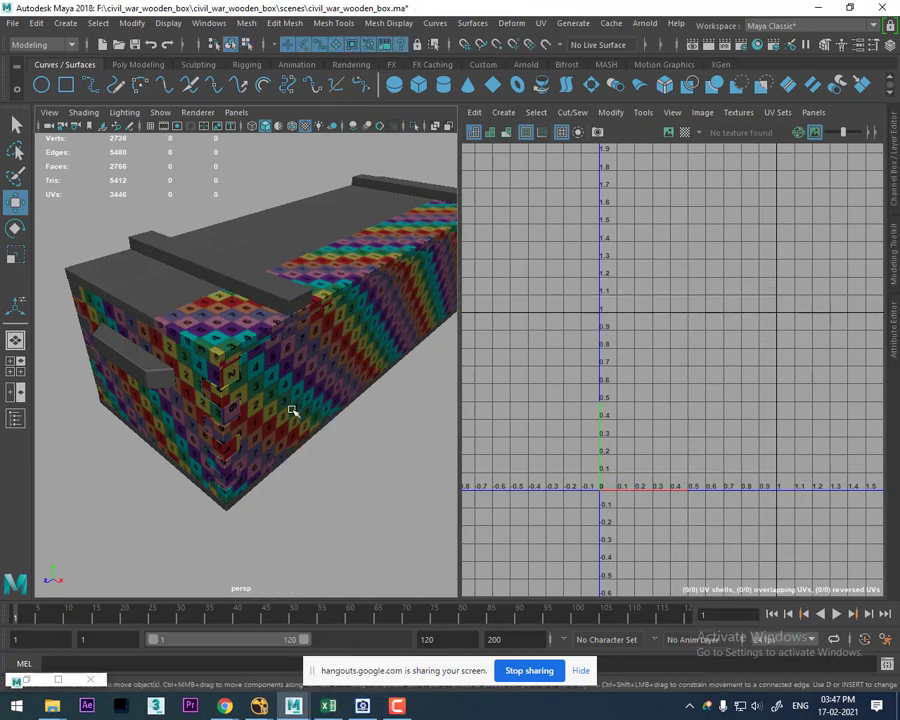
Step: Combine the rim strip and the box into one mesh
left_click(241, 342)
right_click_drag(254, 331, 229, 588, "shift")
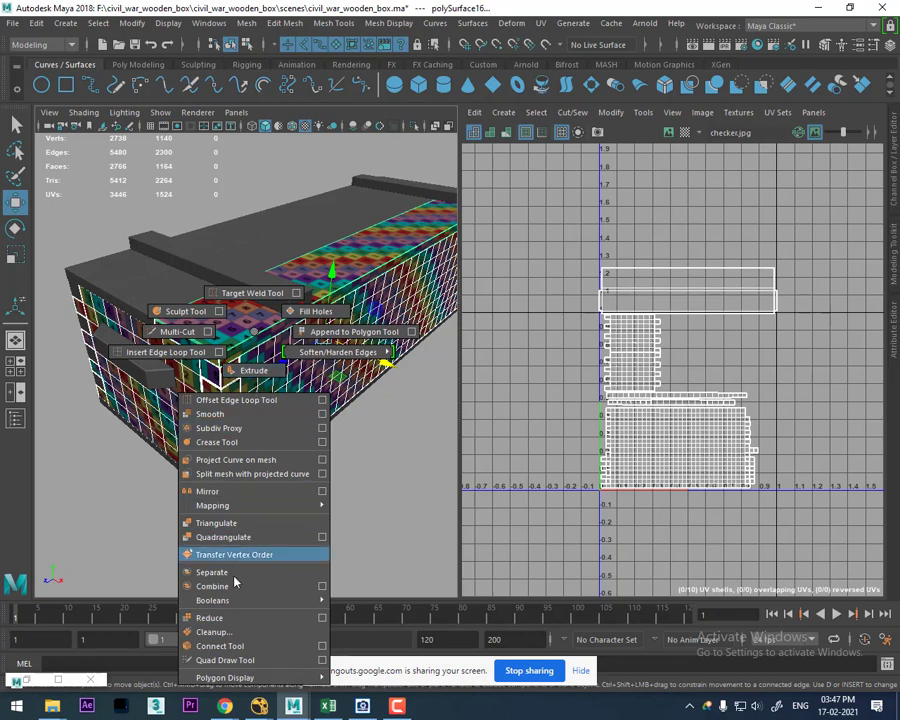
left_click_drag(220, 330, 267, 393, "alt")
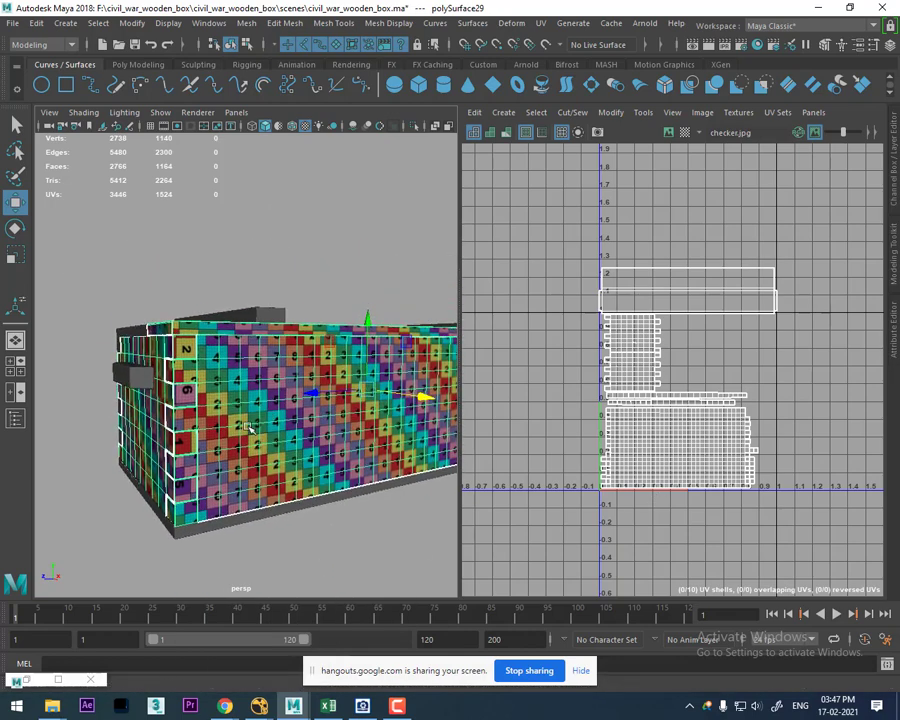
right_click_drag(267, 393, 312, 466, "alt")
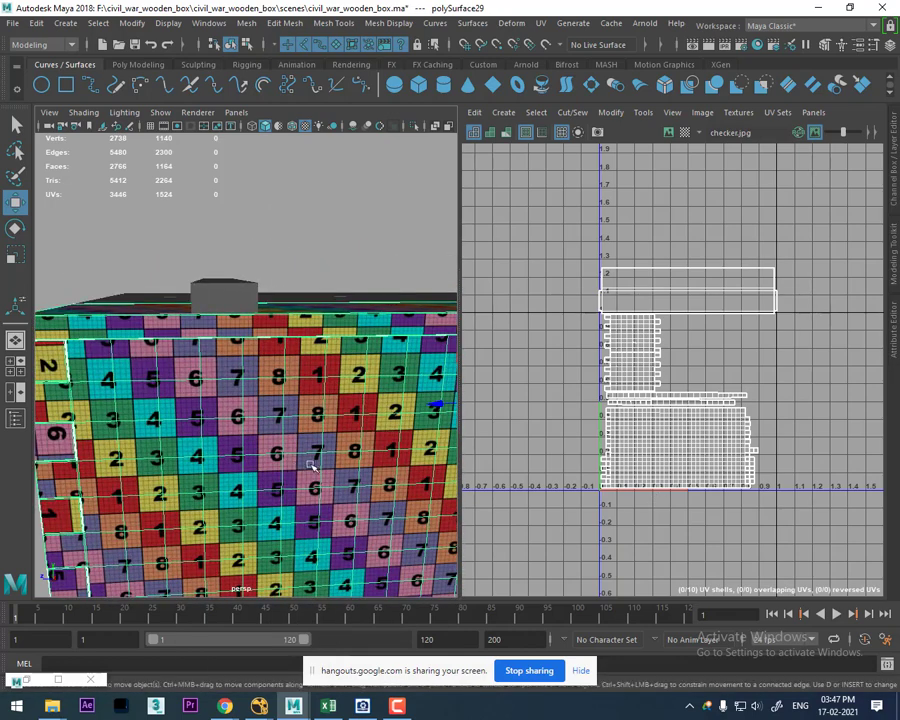
left_click_drag(251, 393, 254, 370, "alt")
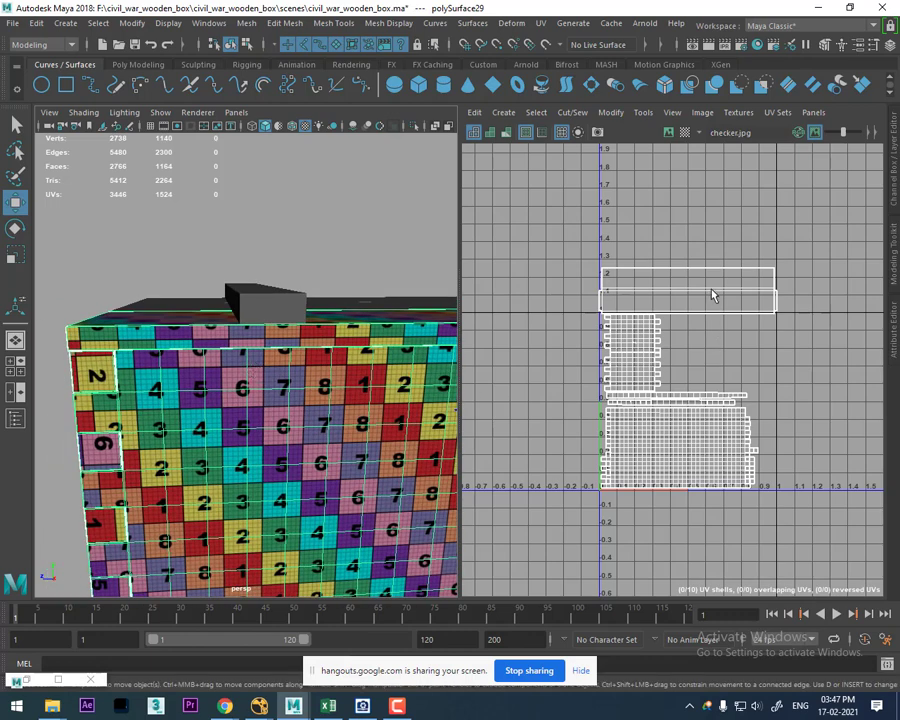
Step: Narrow the rim's UV shell slightly and lower it into 0–1, around V 0.72–0.94
mouse_move(712, 295)
right_mouse_down()
mouse_move(774, 287)
mouse_move(783, 350)
right_mouse_up()
left_click(740, 292)
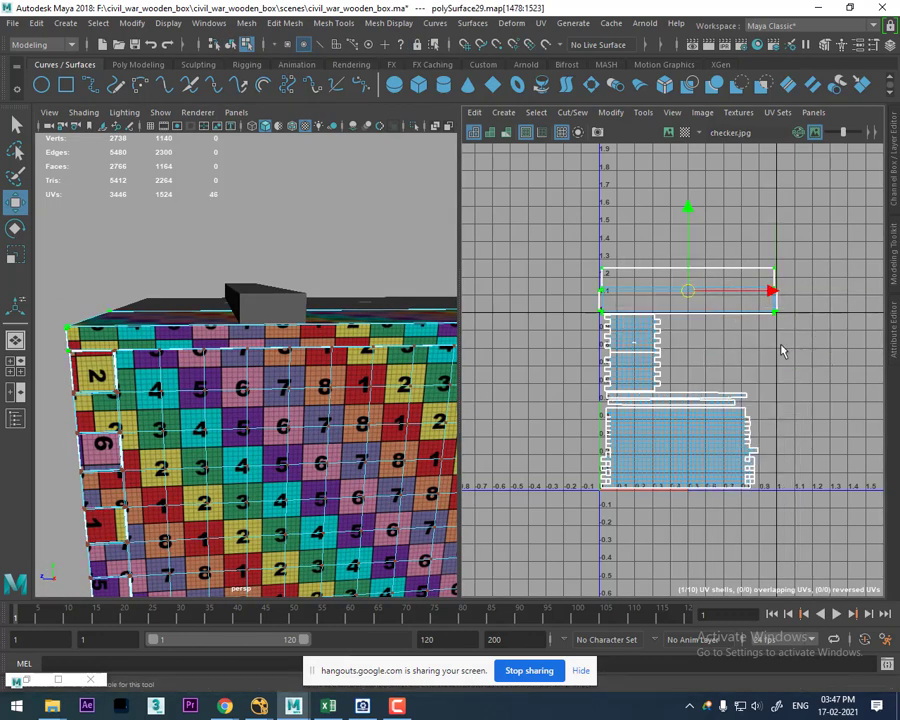
left_click_drag(338, 352, 350, 350, "alt")
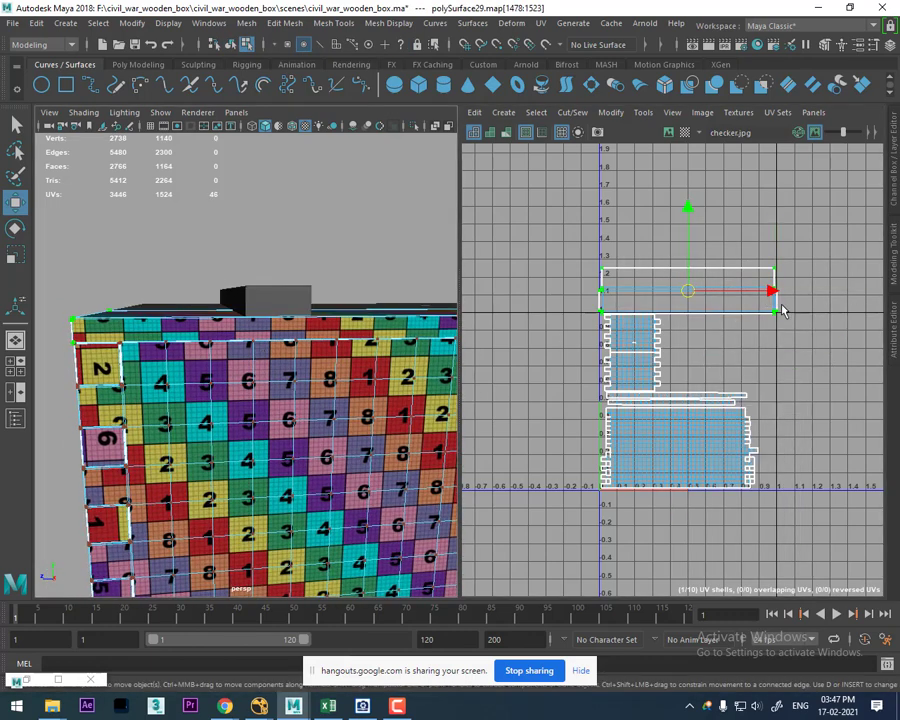
left_click_drag(775, 293, 777, 294)
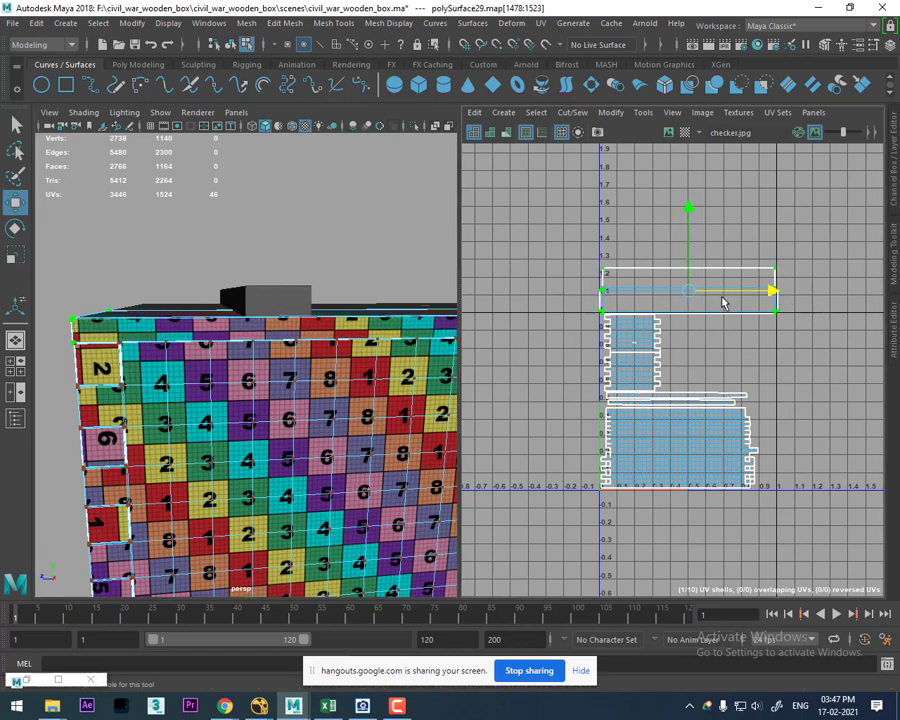
key("r")
left_click_drag(688, 290, 682, 293)
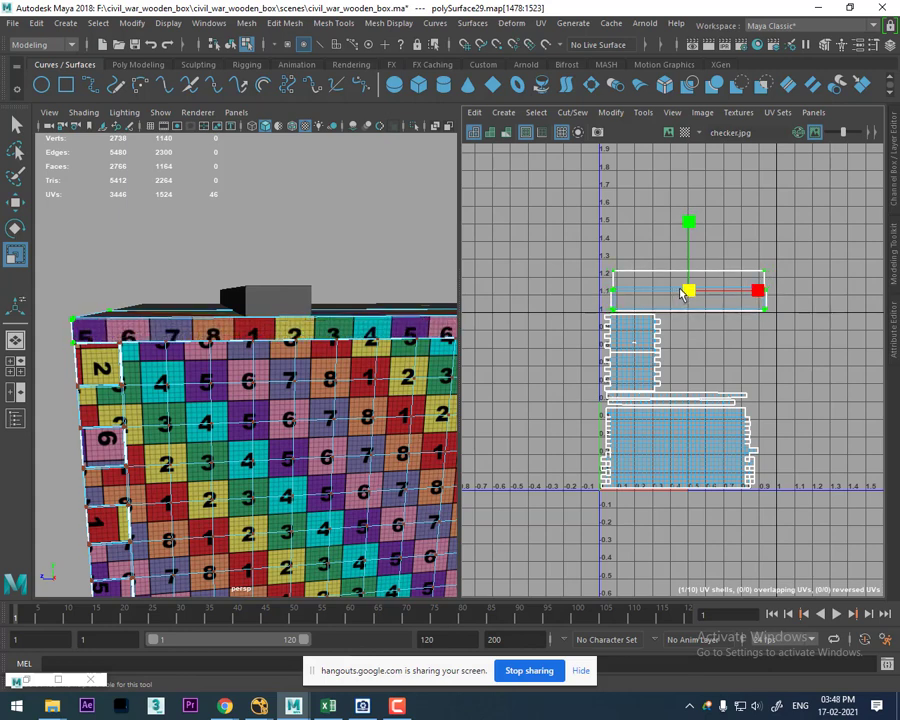
left_click_drag(680, 292, 678, 292)
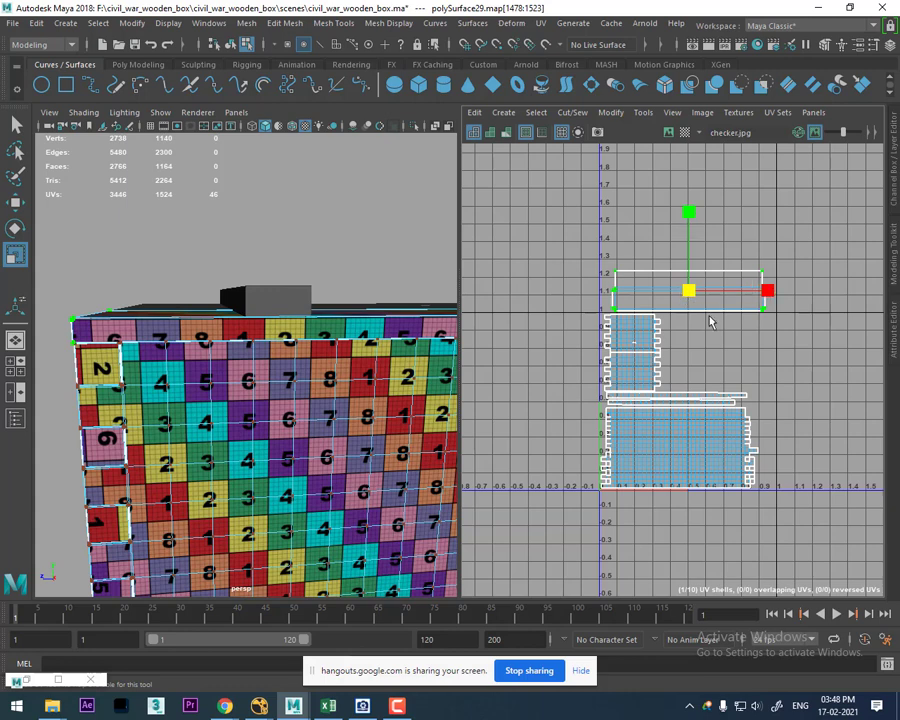
key("w")
left_click_drag(688, 215, 687, 264)
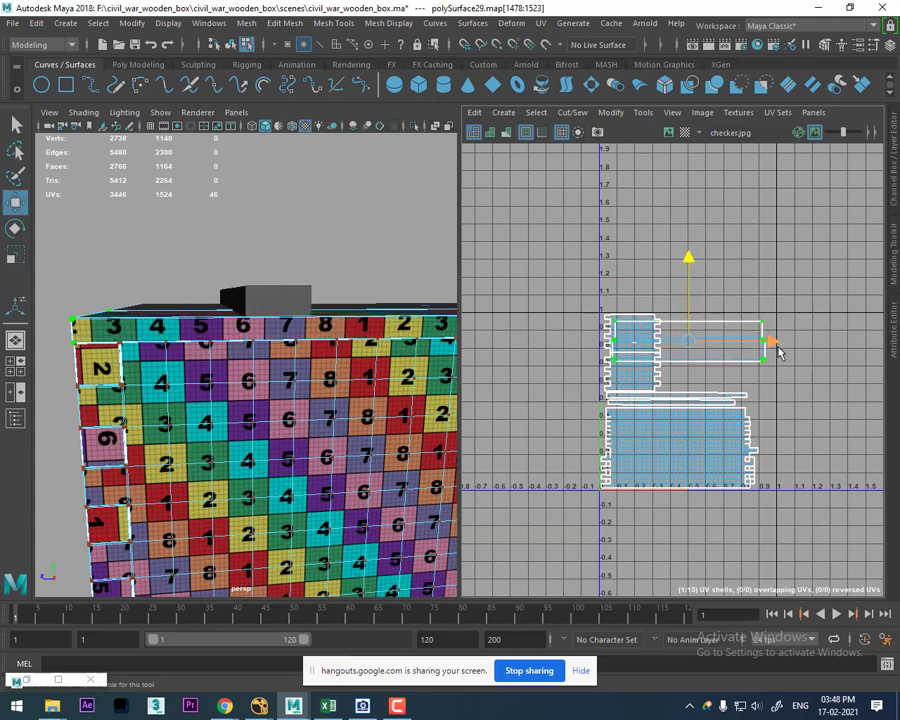
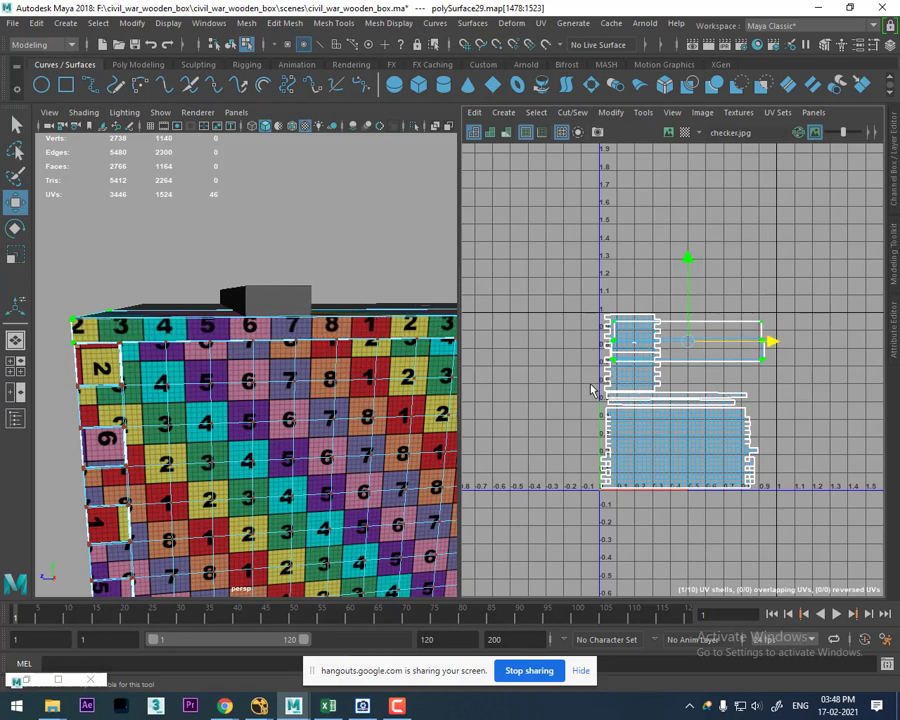
Step: Slide the top UV strip left and place the side shell beside the other side shell
scroll(725, 302, "up", 3)
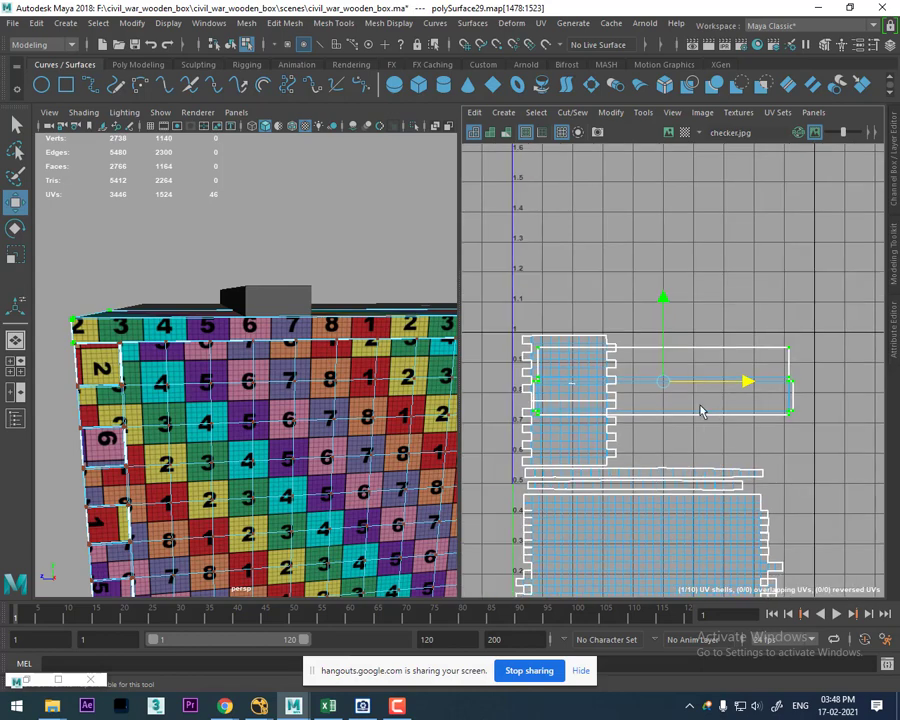
mouse_move(662, 392)
middle_mouse_down("alt")
mouse_move(700, 276)
mouse_move(756, 376)
middle_mouse_up("alt")
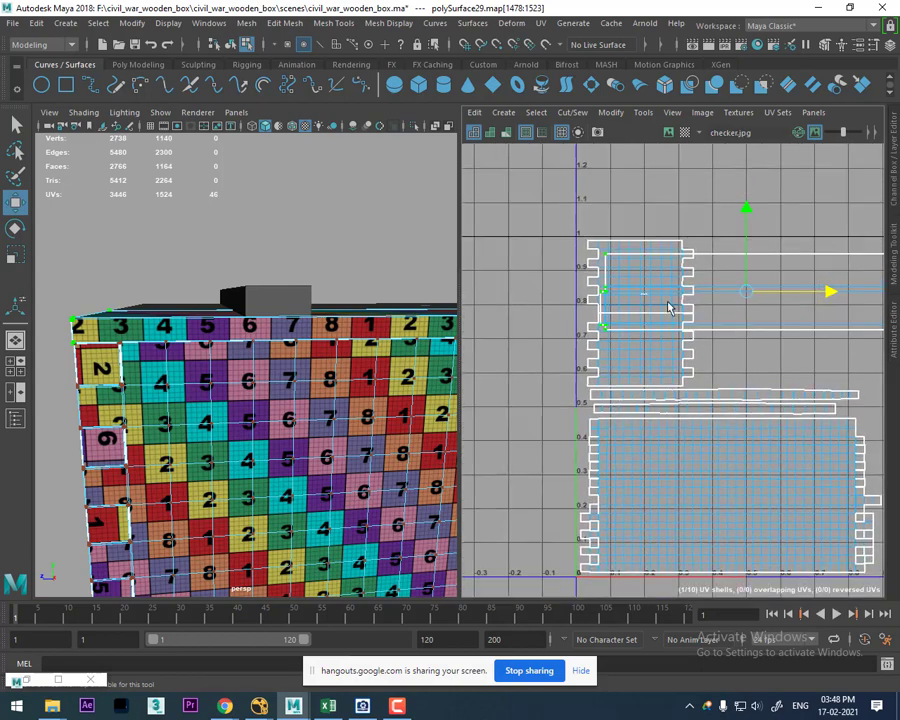
left_click_drag(843, 294, 812, 295)
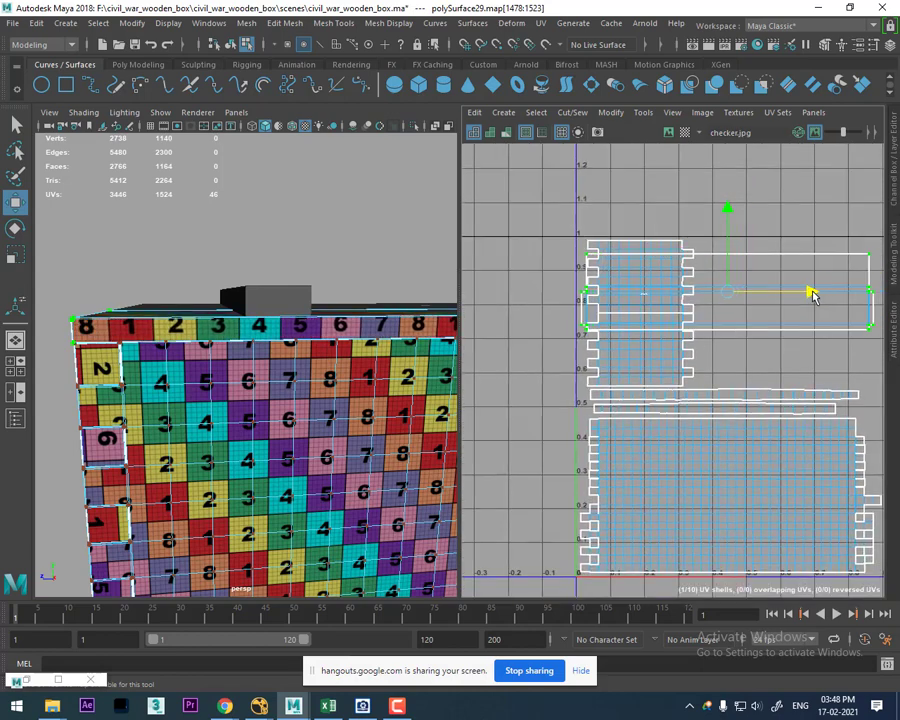
left_click(680, 243)
right_click_drag(683, 263, 744, 276, "ctrl")
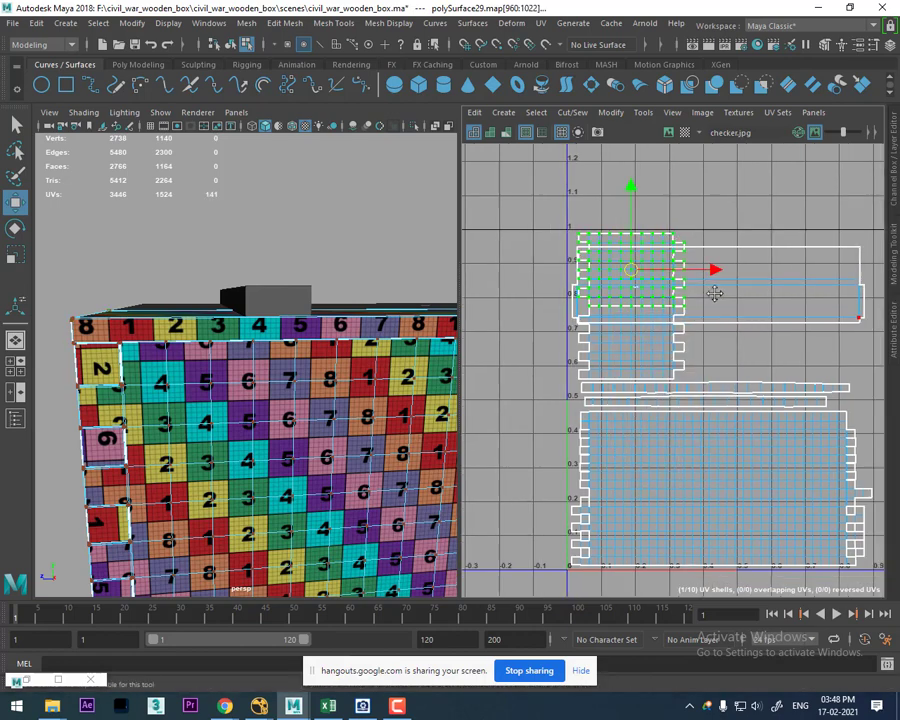
middle_click_drag(649, 284, 600, 242, "alt")
mouse_move(600, 242)
left_mouse_down()
mouse_move(697, 277)
mouse_move(715, 297)
mouse_move(705, 311)
left_mouse_up()
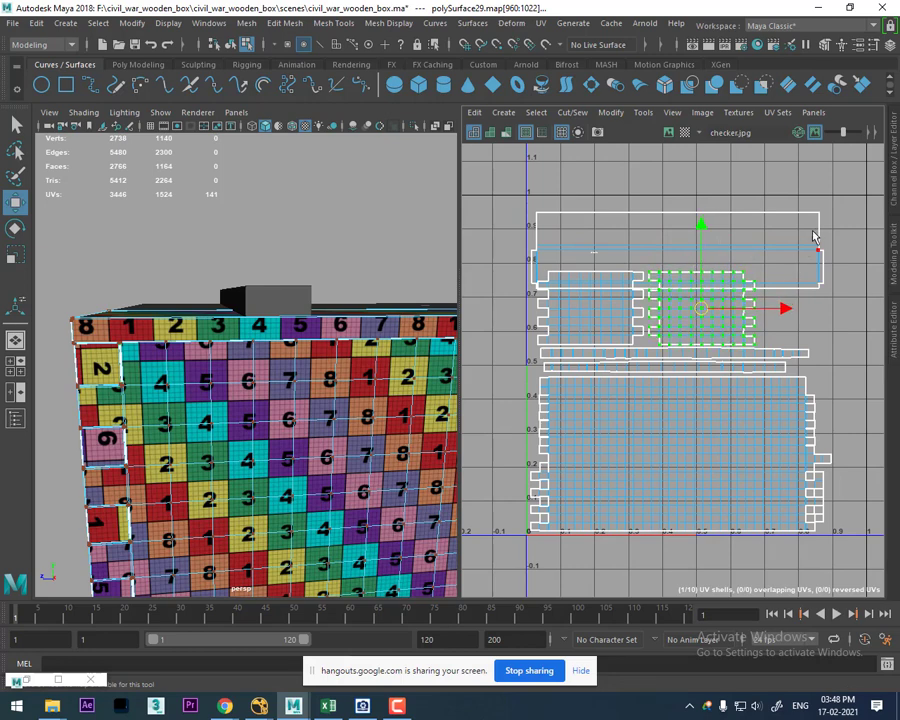
Step: Convert the selection to the whole top shell, raise it slightly and nudge it left
right_click(745, 258, "ctrl")
right_click_drag(745, 258, 808, 309, "ctrl")
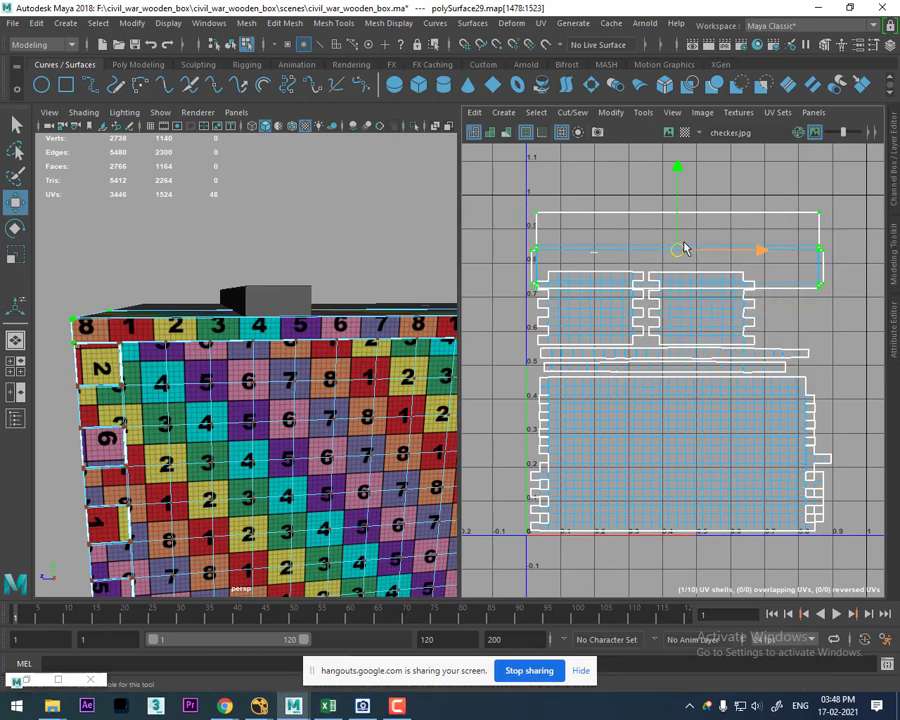
left_click_drag(675, 181, 675, 167)
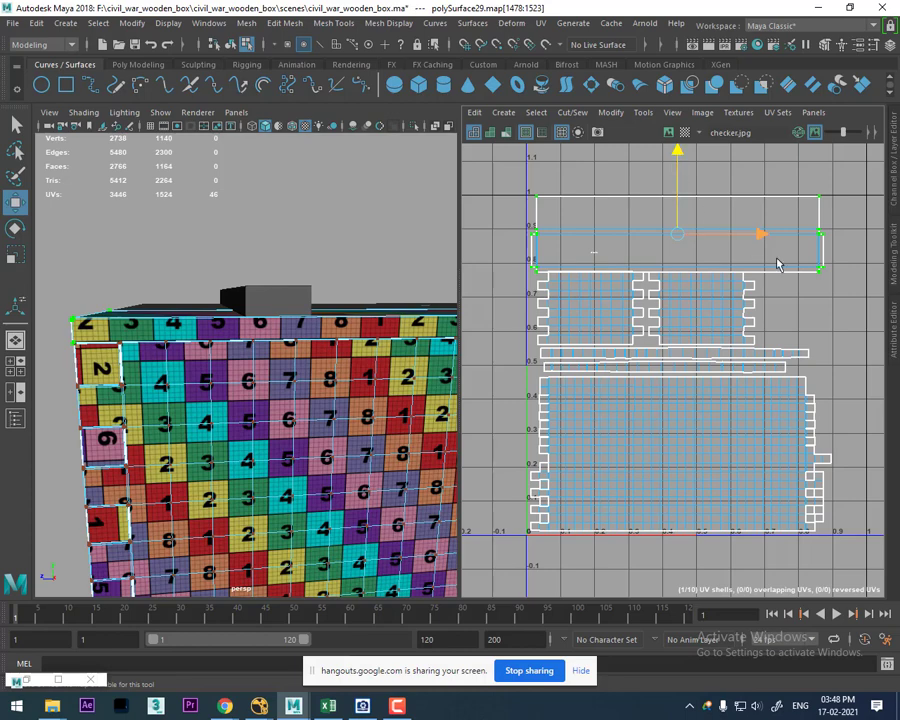
left_click_drag(767, 240, 763, 240)
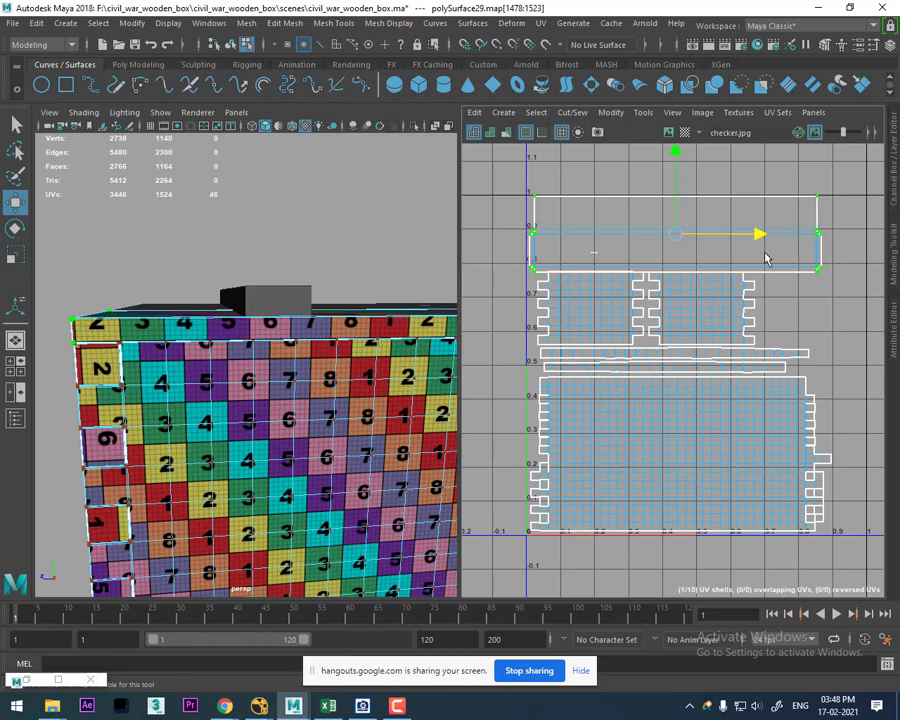
Step: Select all UV shells, scale them down slightly and move them down a little
scroll(760, 372, "down", 3)
scroll(776, 376, "down", 2)
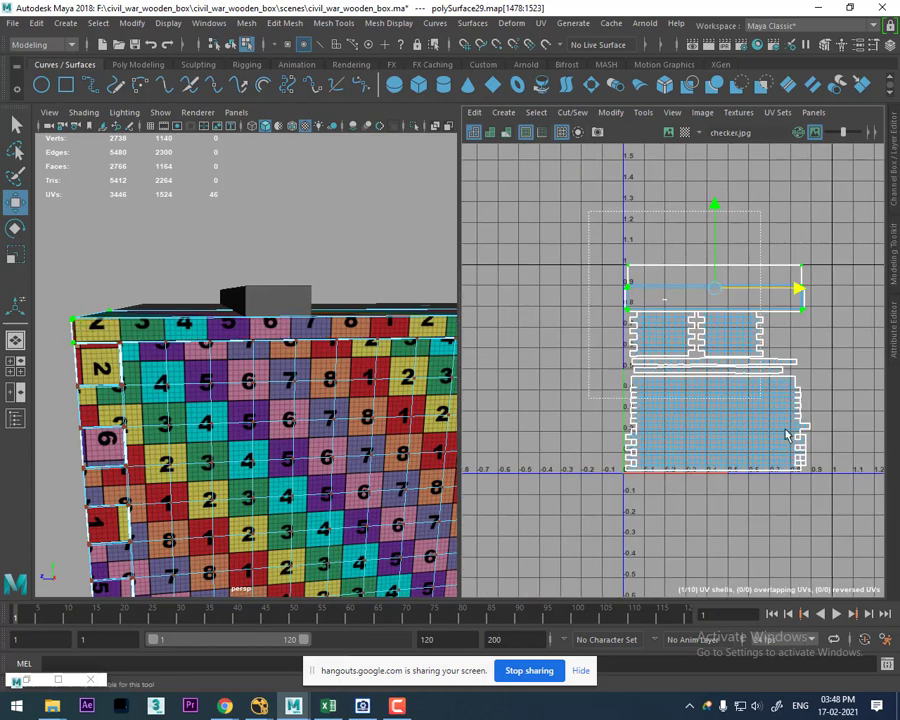
left_click_drag(560, 195, 783, 456)
scroll(770, 430, "up", 3)
key("r")
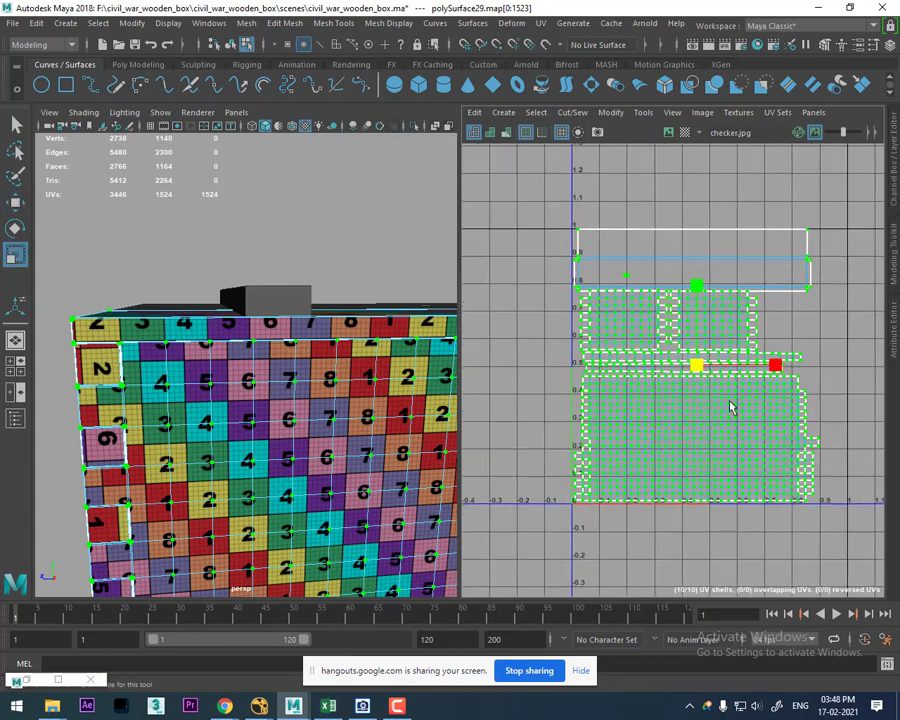
left_click_drag(703, 366, 696, 364)
key("w")
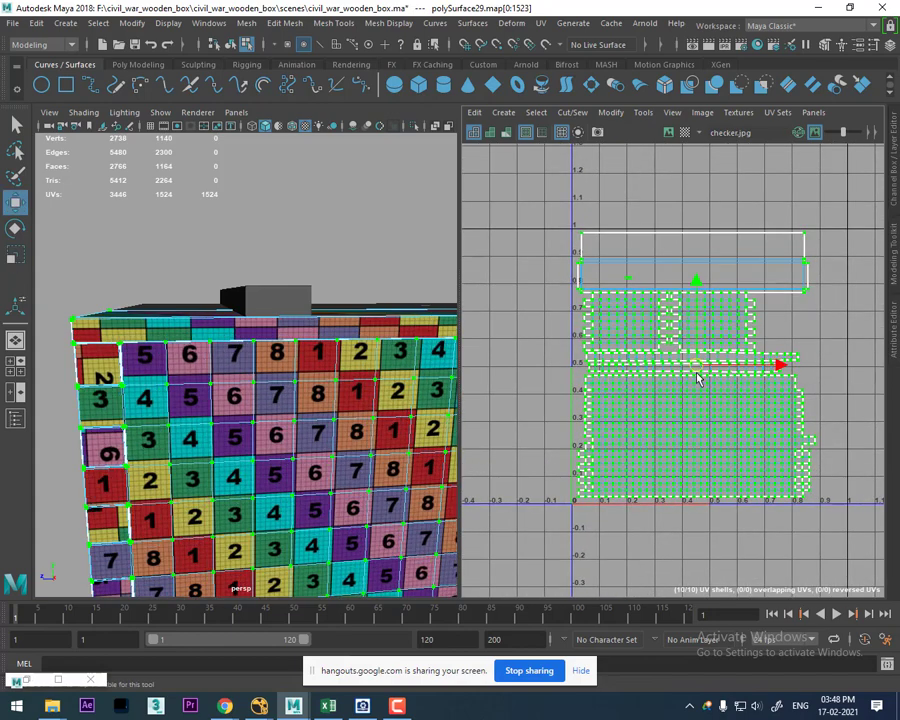
scroll(733, 432, "up", 2)
scroll(733, 432, "up", 1)
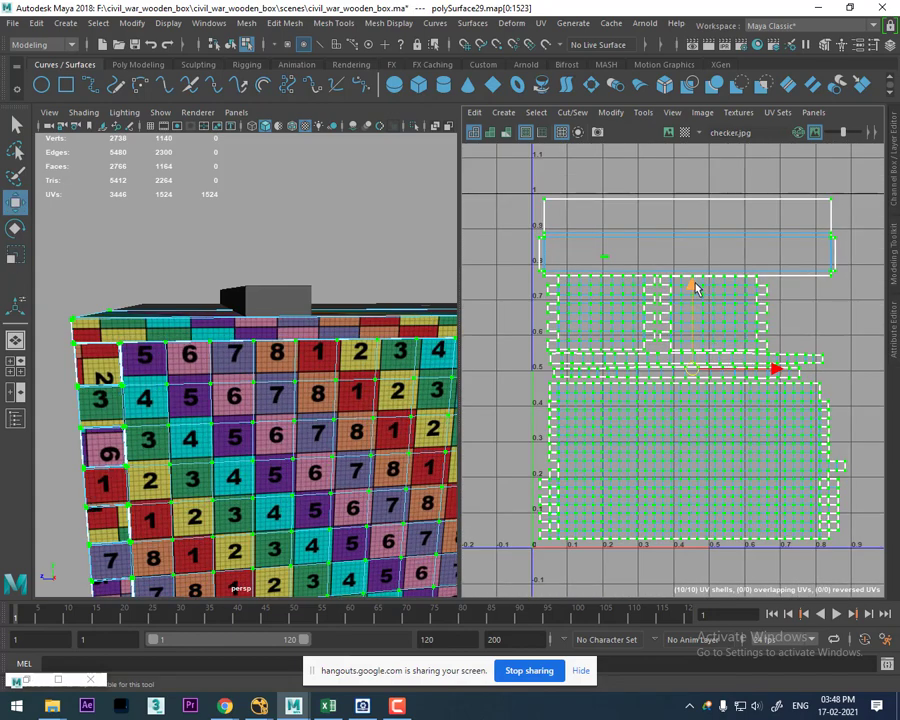
left_click_drag(695, 288, 695, 291)
Step: Reselect only the top shell and raise it slightly, then open the component selection choices
left_click(789, 252)
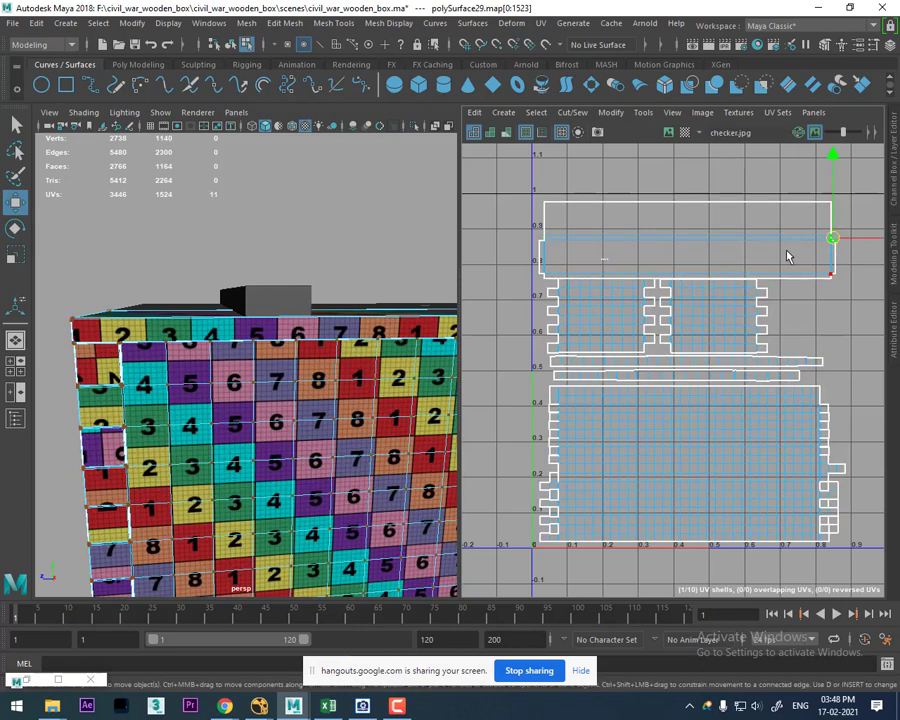
right_click_drag(760, 244, 832, 266, "shift")
middle_click_drag(742, 236, 723, 242, "alt")
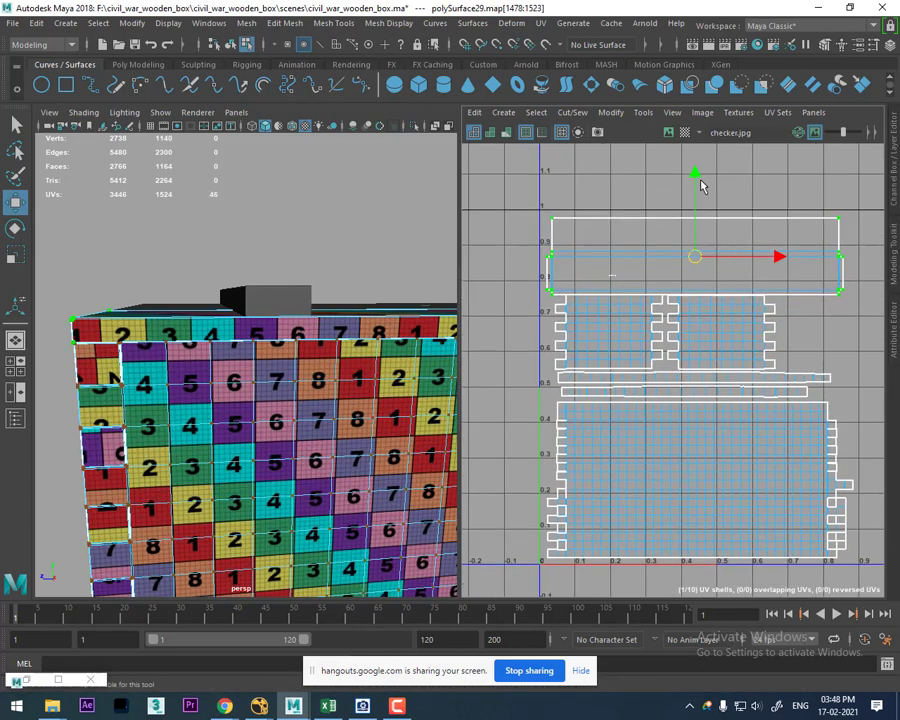
left_click_drag(700, 183, 697, 176)
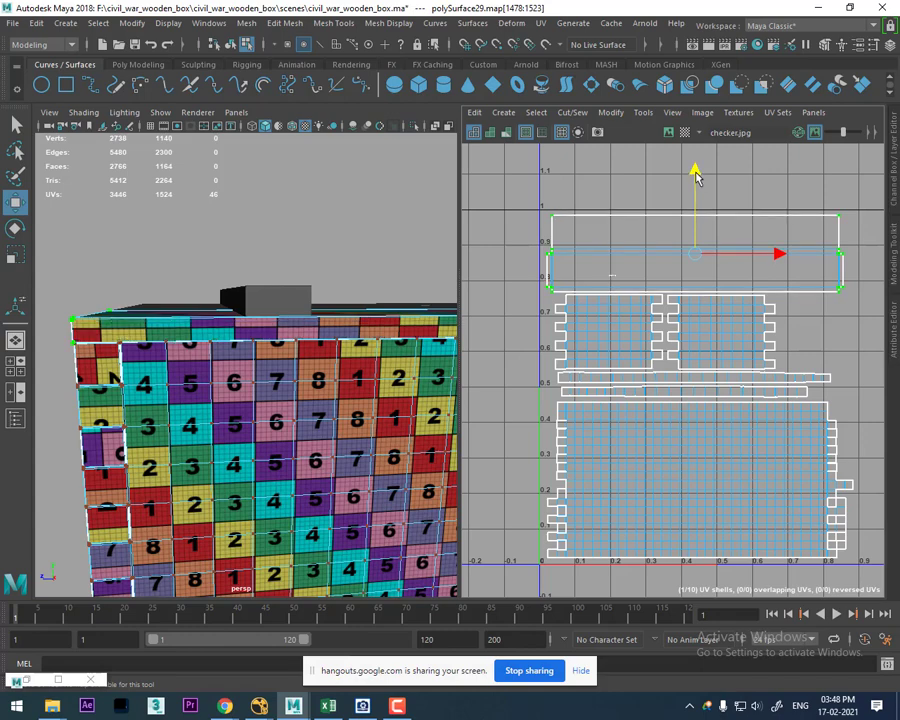
left_click_drag(337, 418, 275, 445, "alt")
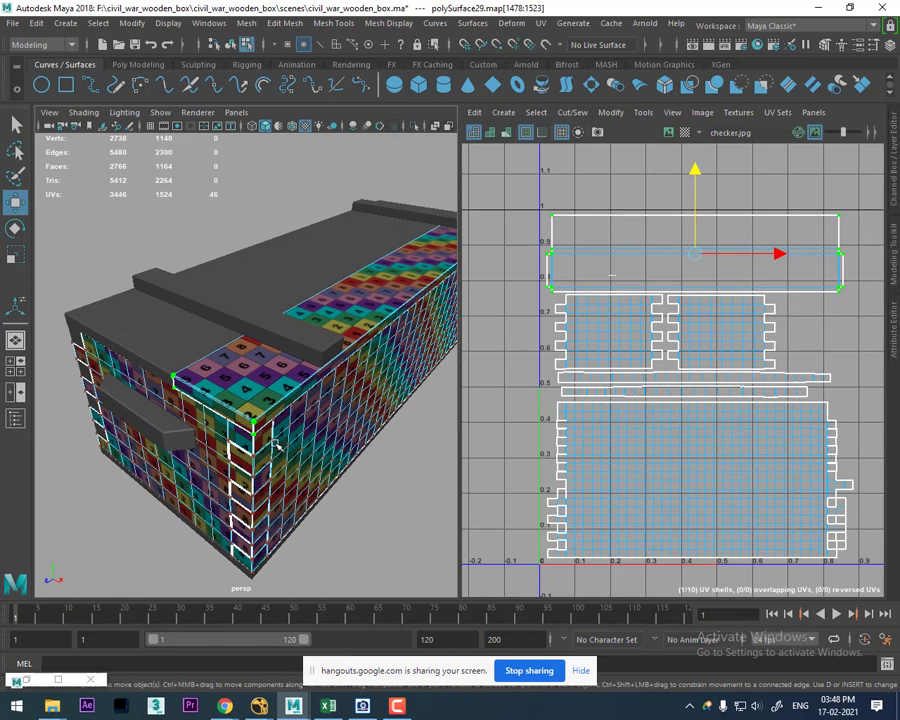
mouse_move(236, 298)
right_mouse_down()
mouse_move(344, 280)
mouse_move(322, 375)
mouse_move(430, 478)
right_mouse_up()
left_click(294, 426)
Step: Clear the UV selection, return to Object Mode and Separate the box mesh into pieces
left_click(316, 414)
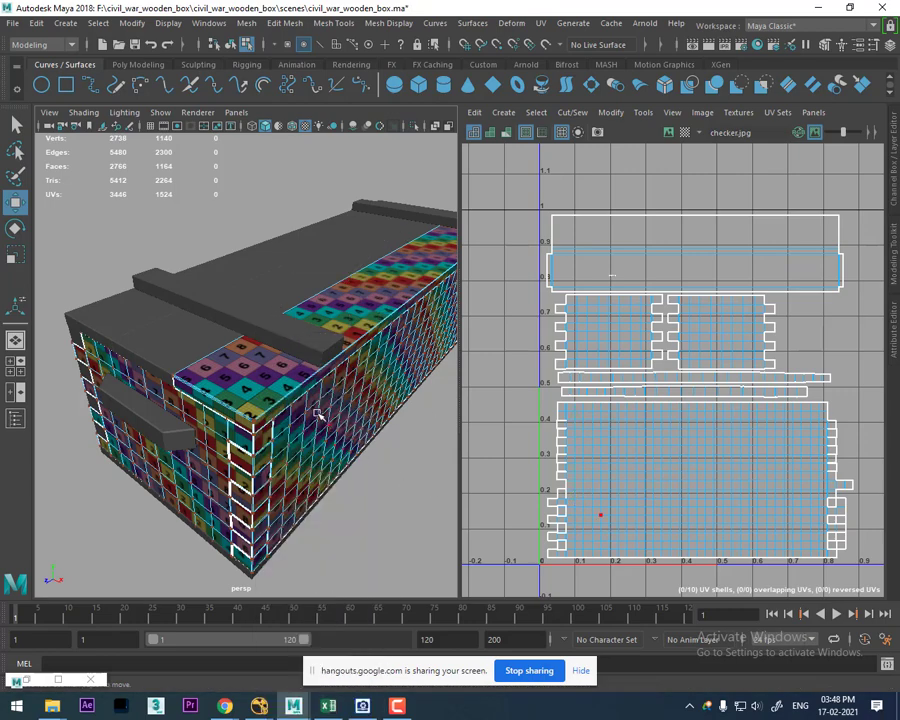
right_click_drag(266, 300, 330, 280)
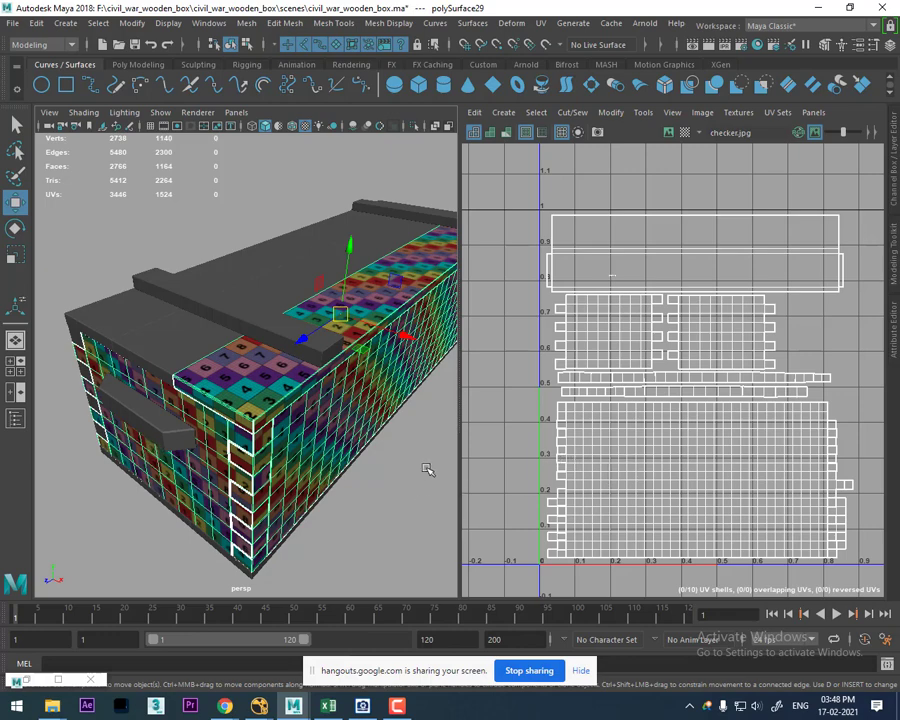
mouse_move(427, 470)
left_mouse_down("alt")
mouse_move(290, 428)
mouse_move(280, 370)
left_mouse_up("alt")
right_click_drag(280, 370, 275, 617, "shift")
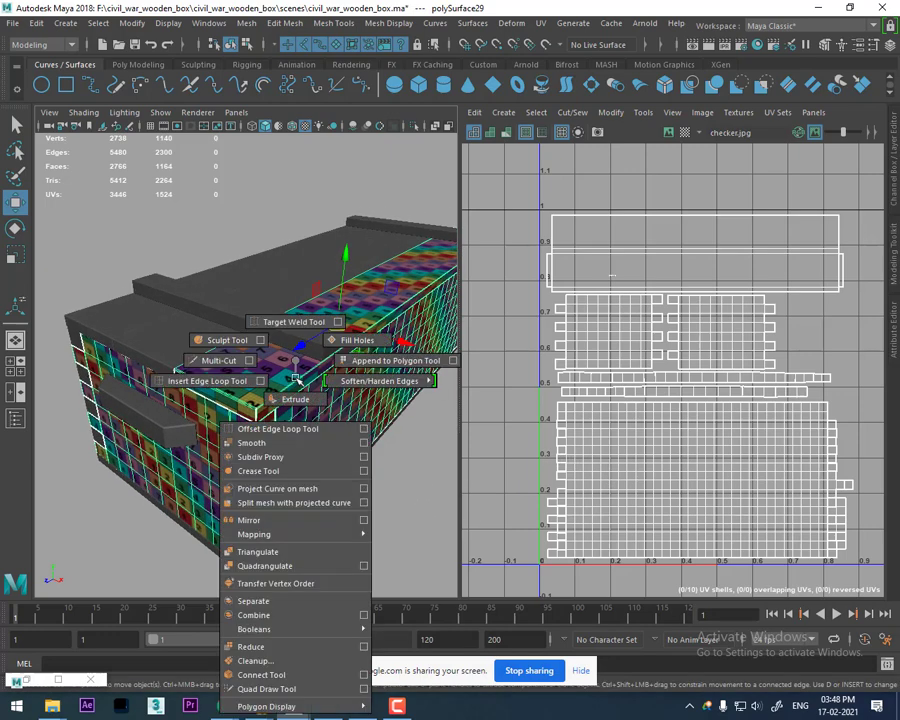
left_click(272, 600)
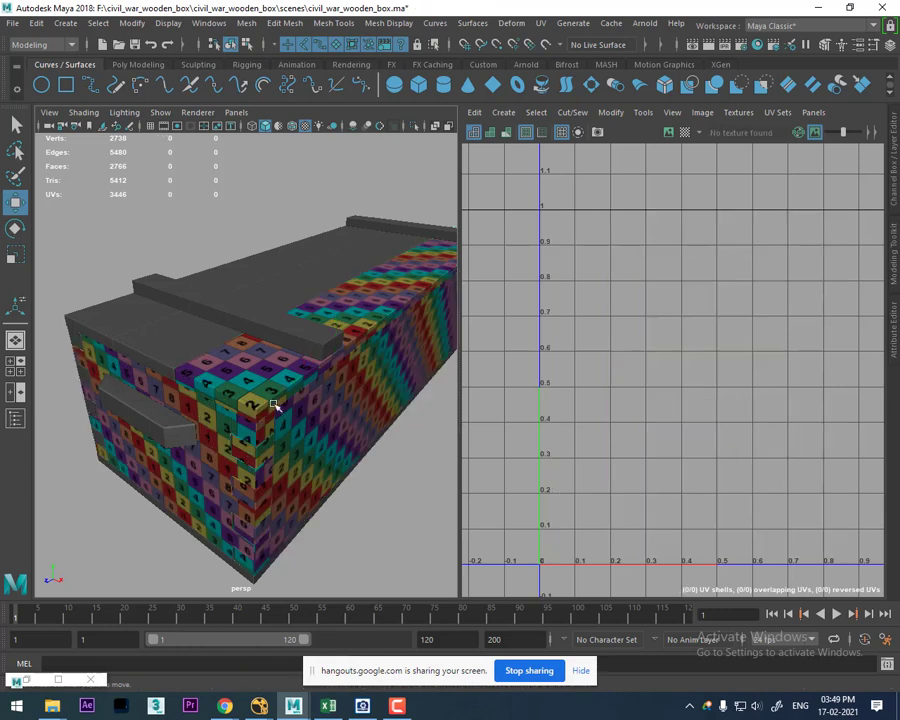
Step: Select the top slab together with the thin side strip
left_click(274, 404)
left_click(164, 350)
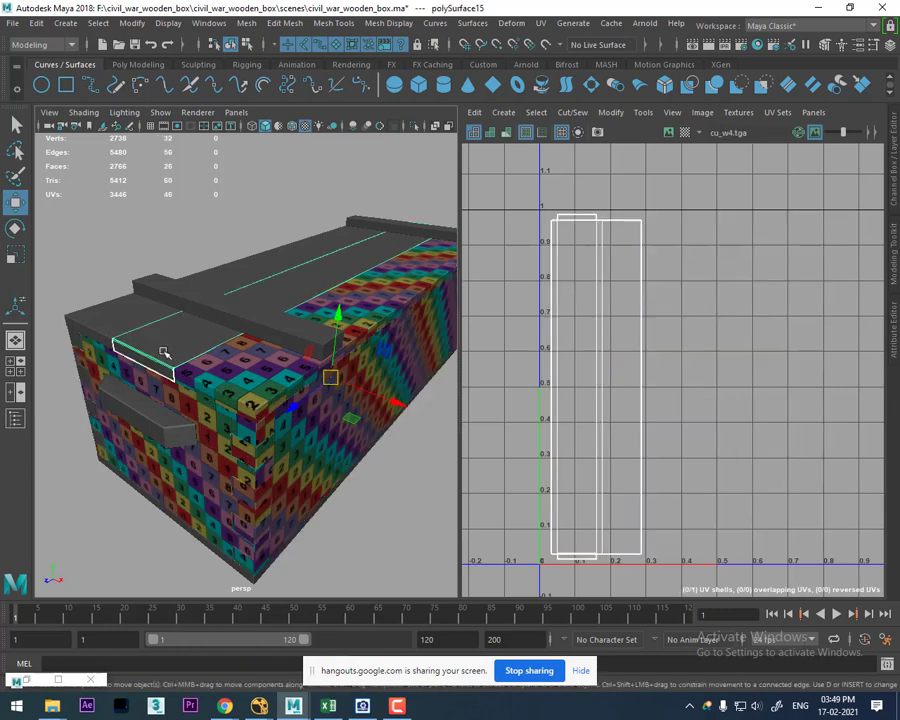
left_click(240, 380)
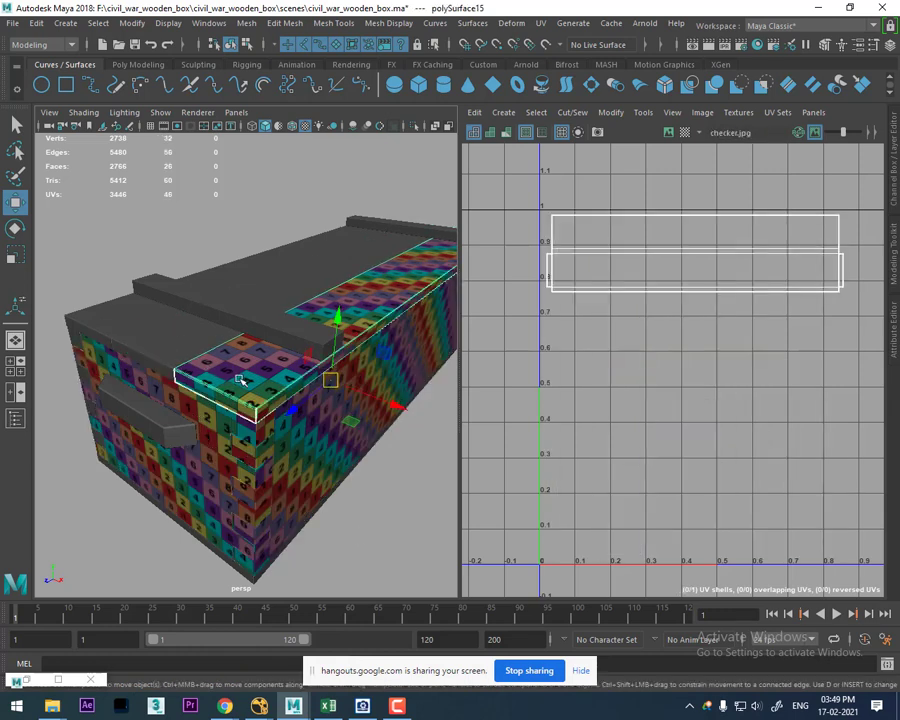
left_click(164, 345, "shift")
left_click(240, 24)
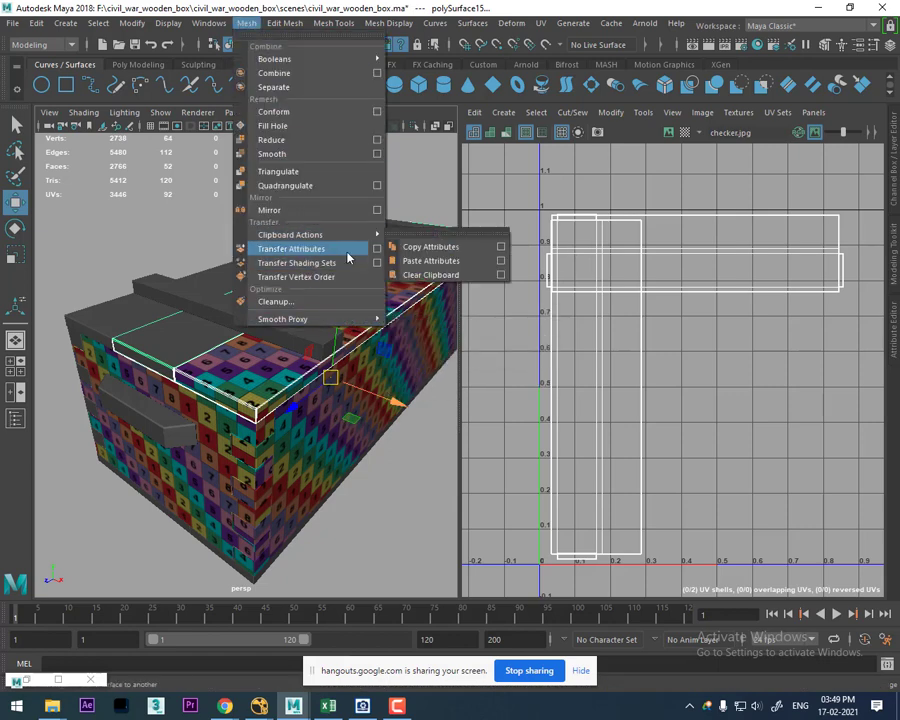
Step: Reset Transfer Attributes Options to defaults and apply the UV transfer between the two selected pieces
left_click(377, 249)
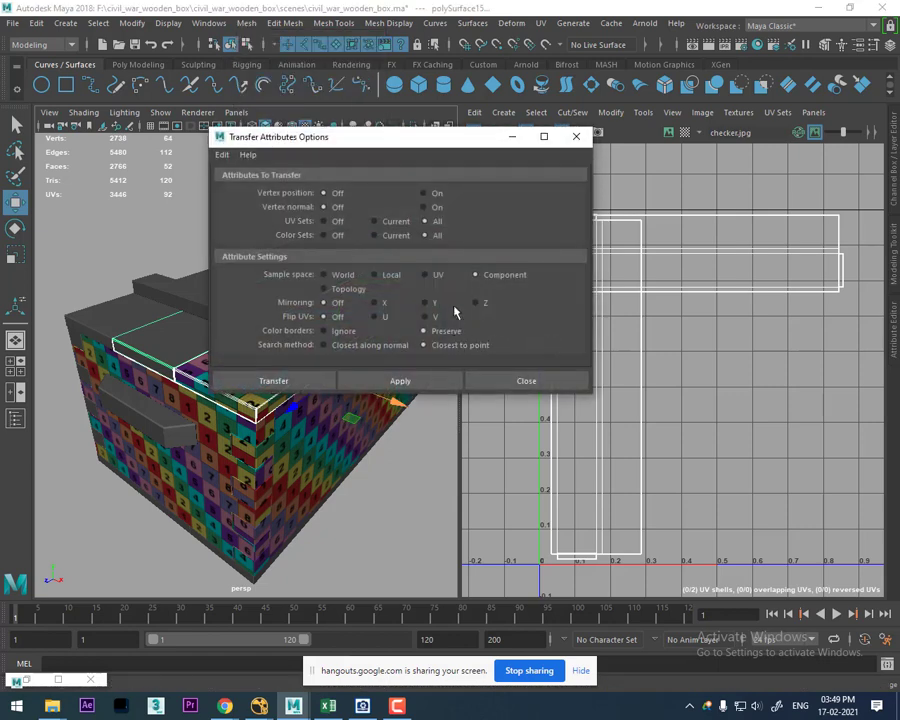
left_click(222, 155)
left_click(232, 182)
left_click(400, 381)
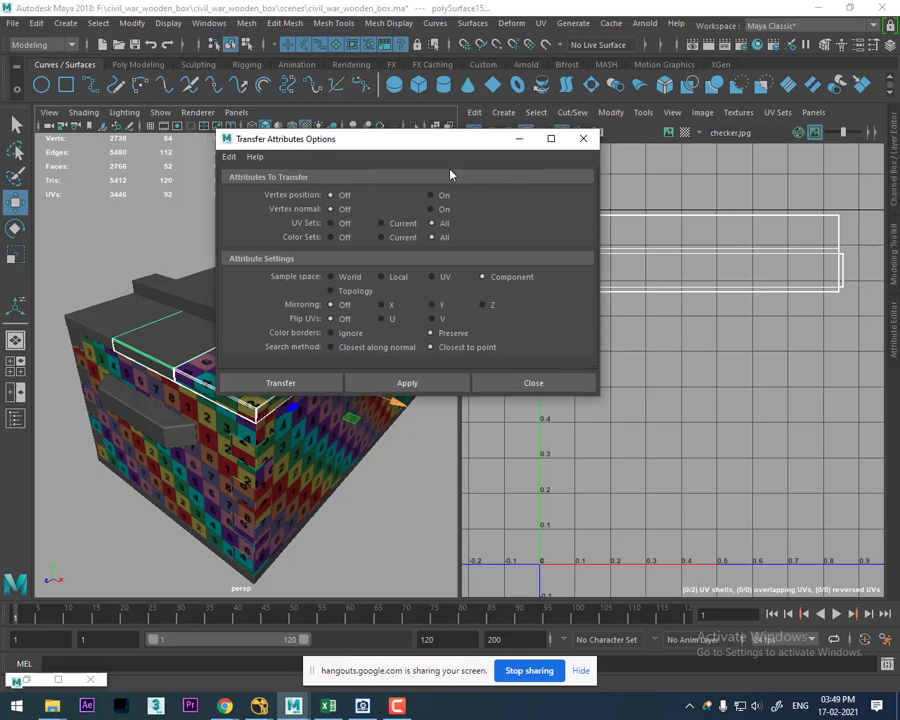
left_click_drag(420, 136, 550, 318)
Step: Reselect the left piece with the source board and apply the UV transfer
left_click_drag(250, 450, 200, 440, "alt")
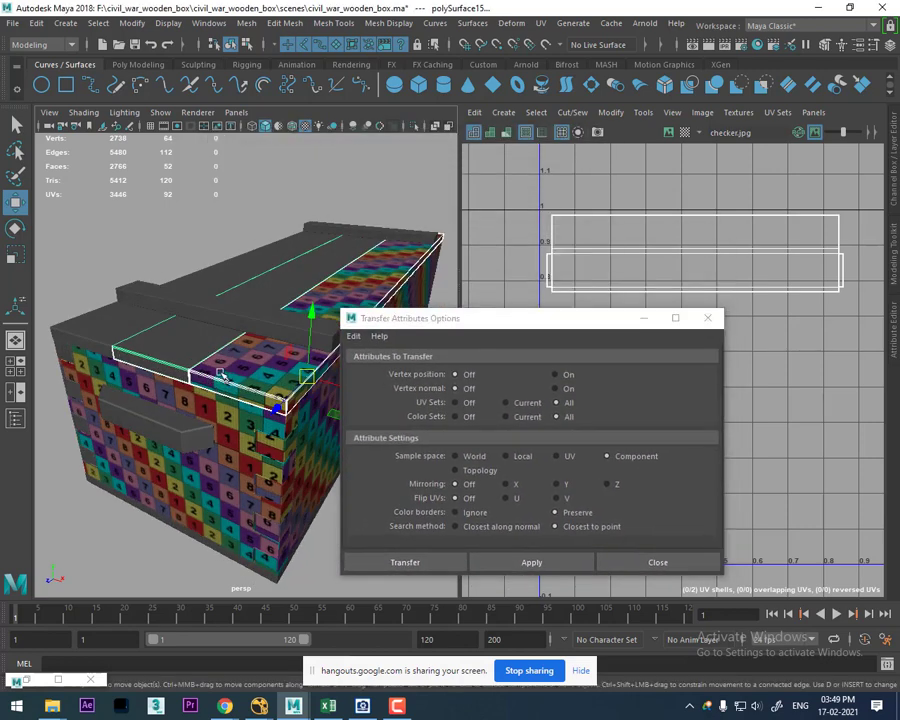
left_click(172, 378, "ctrl")
left_click(100, 339, "shift")
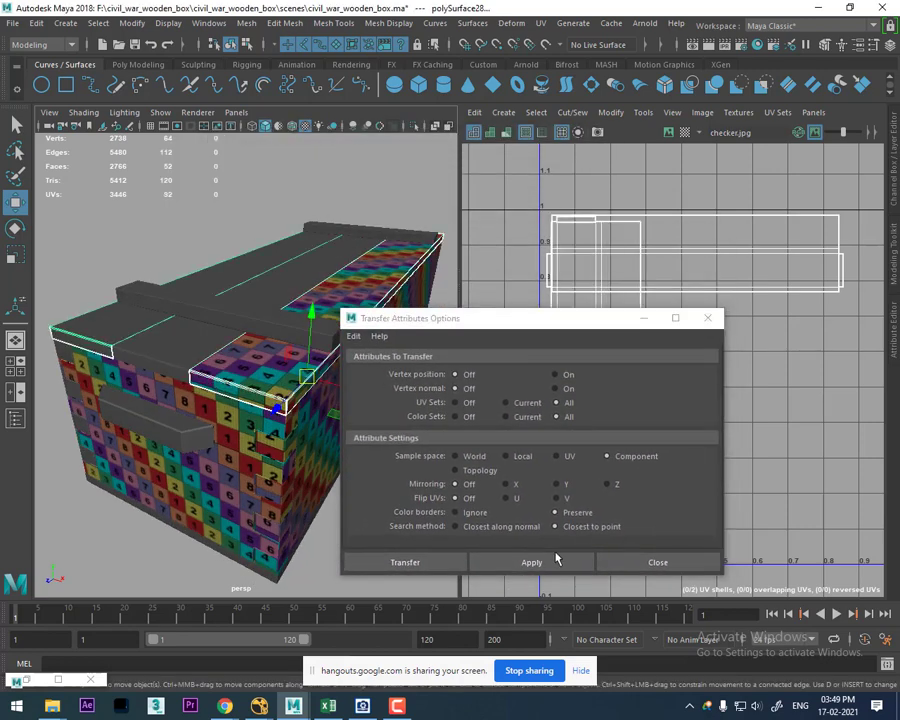
left_click(550, 562)
Step: Transfer the top board's UVs onto the bottom board
left_click_drag(236, 452, 220, 380, "alt")
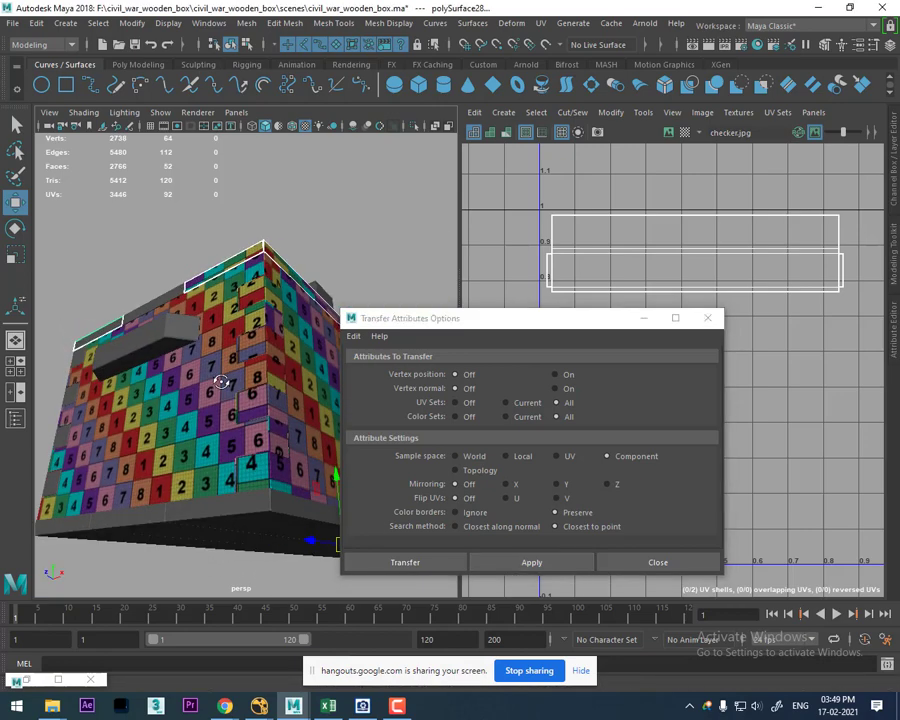
left_click(248, 512)
left_click_drag(240, 510, 253, 378, "alt")
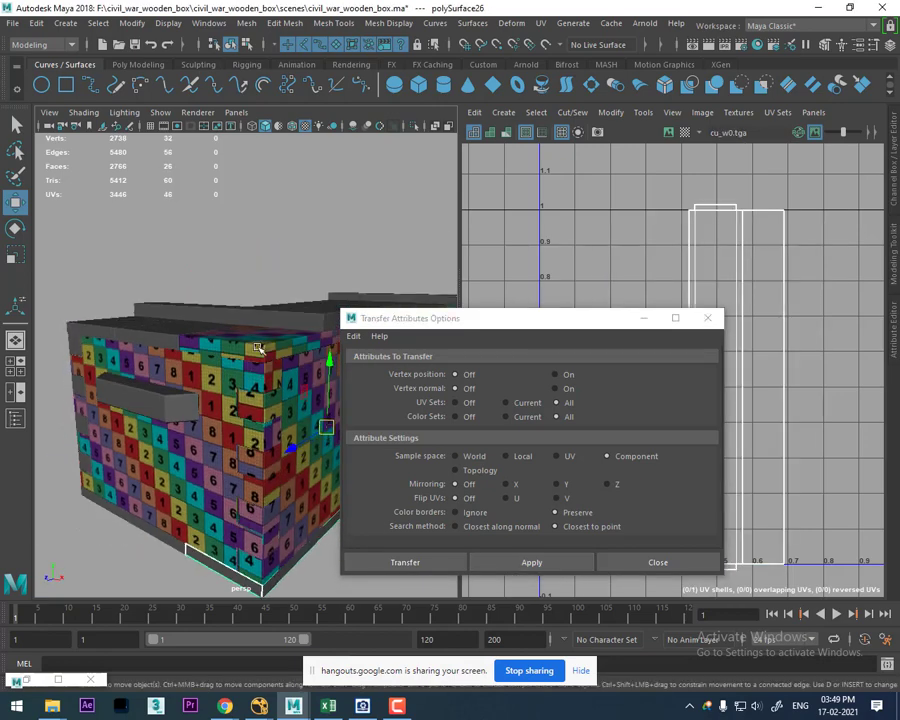
left_click(257, 348)
left_click_drag(269, 424, 267, 474, "alt")
left_click(256, 514, "shift")
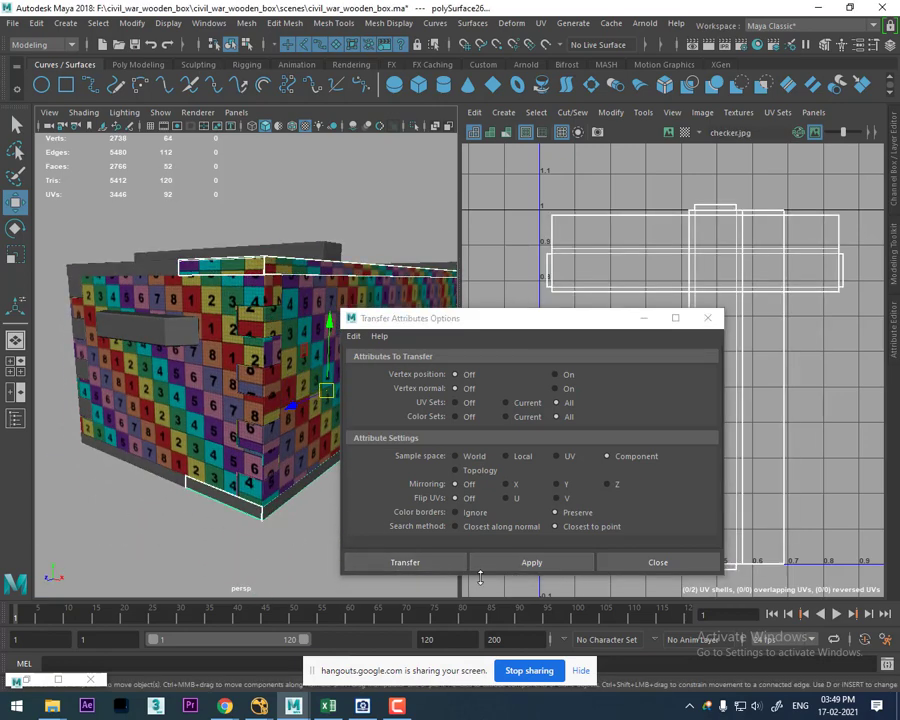
left_click(508, 566)
Step: Transfer the top board's UVs onto the small front-bottom board
left_click_drag(195, 482, 193, 487, "alt")
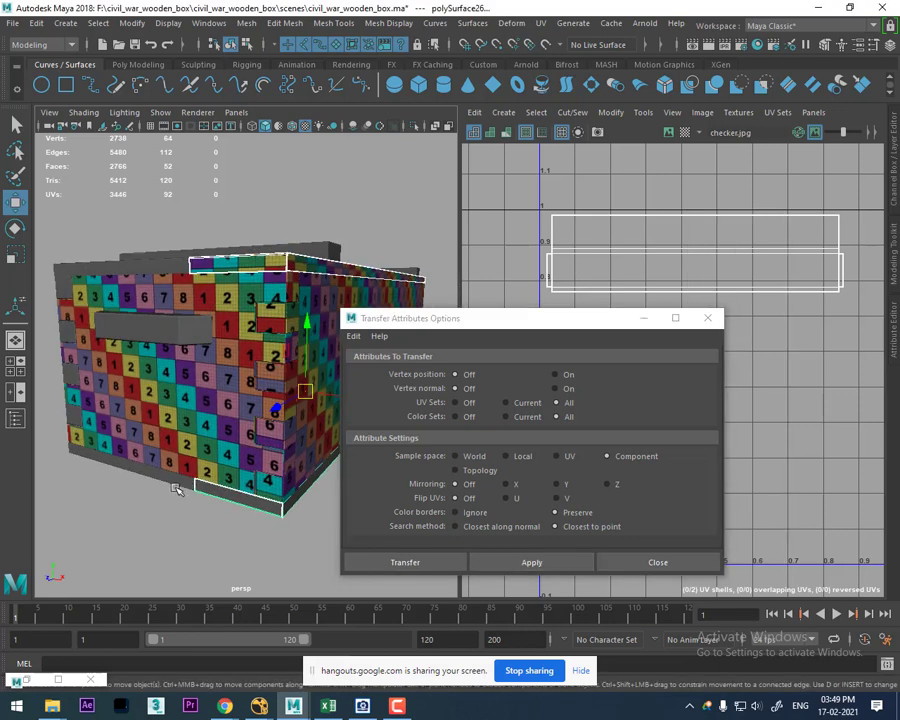
left_click(191, 484)
left_click(265, 256)
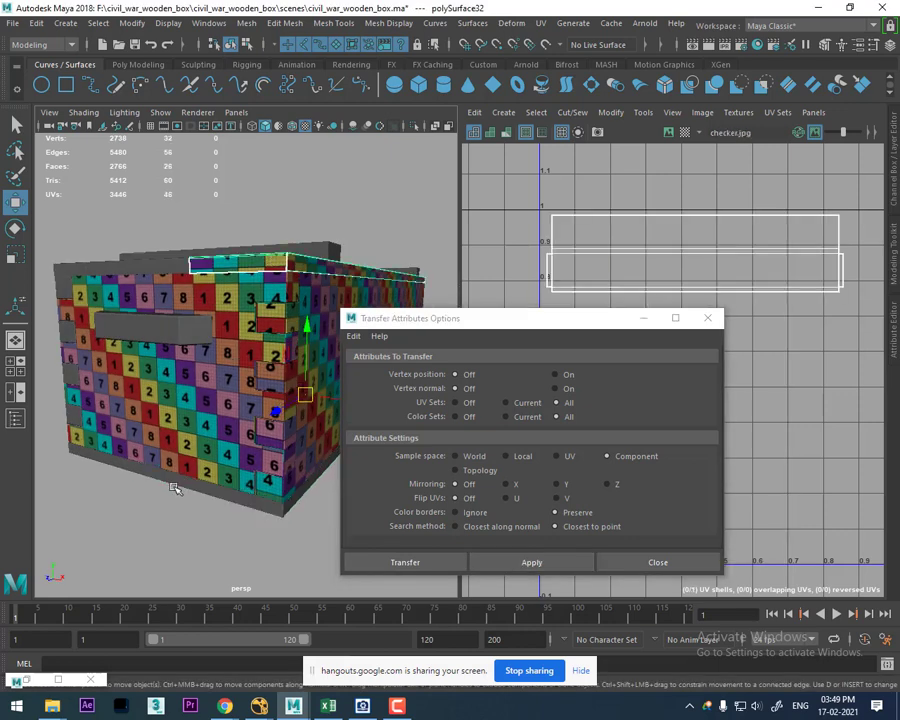
left_click(174, 486, "shift")
left_click(500, 564)
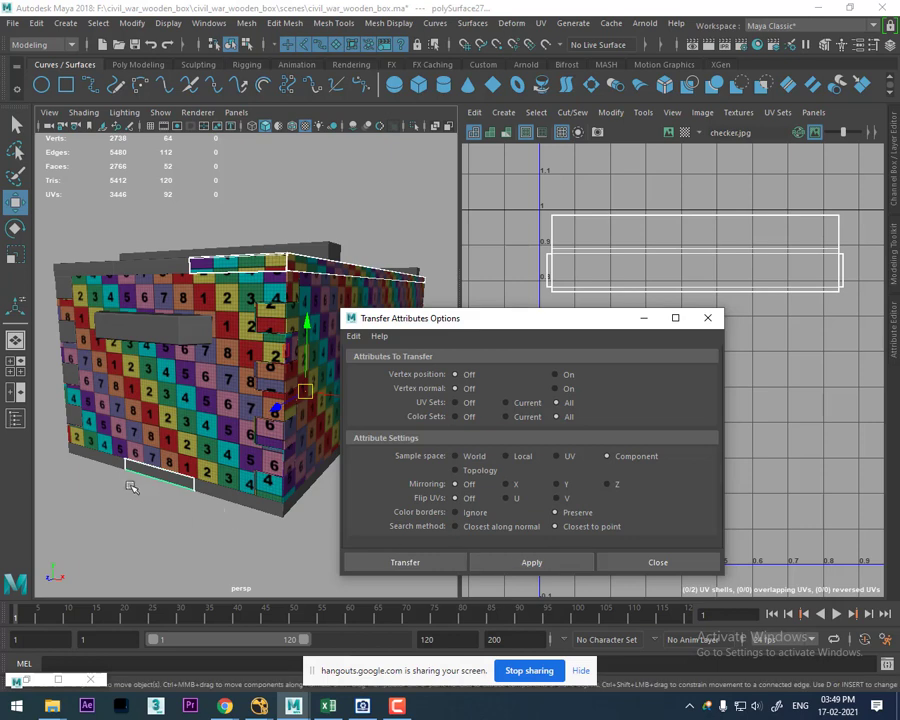
Step: Transfer the top board's UVs onto the remaining bottom board, then close the transfer settings
left_click(246, 266)
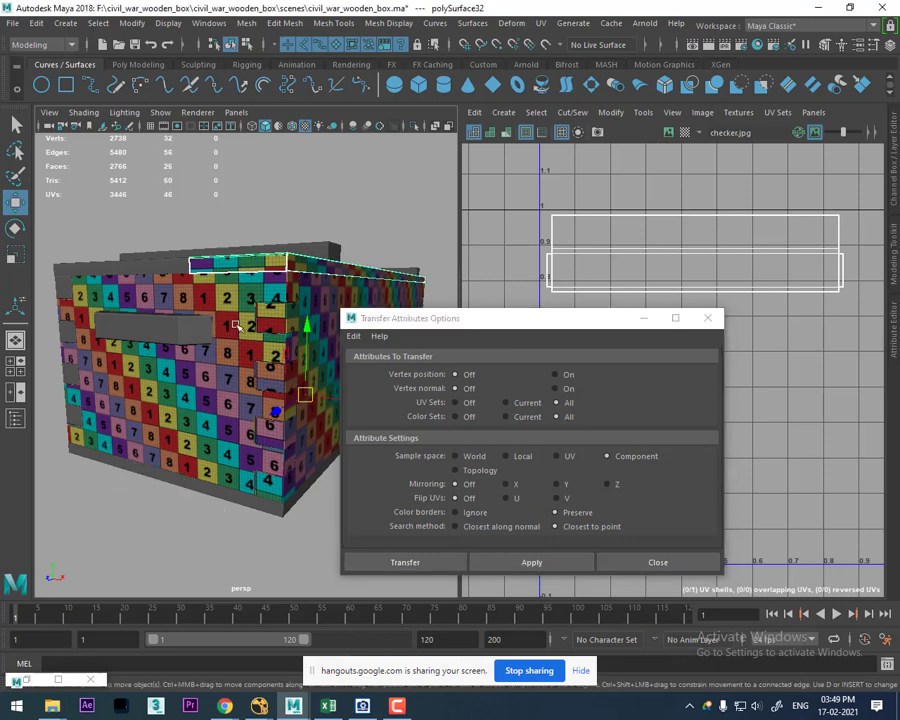
left_click(112, 466, "shift")
left_click(510, 563)
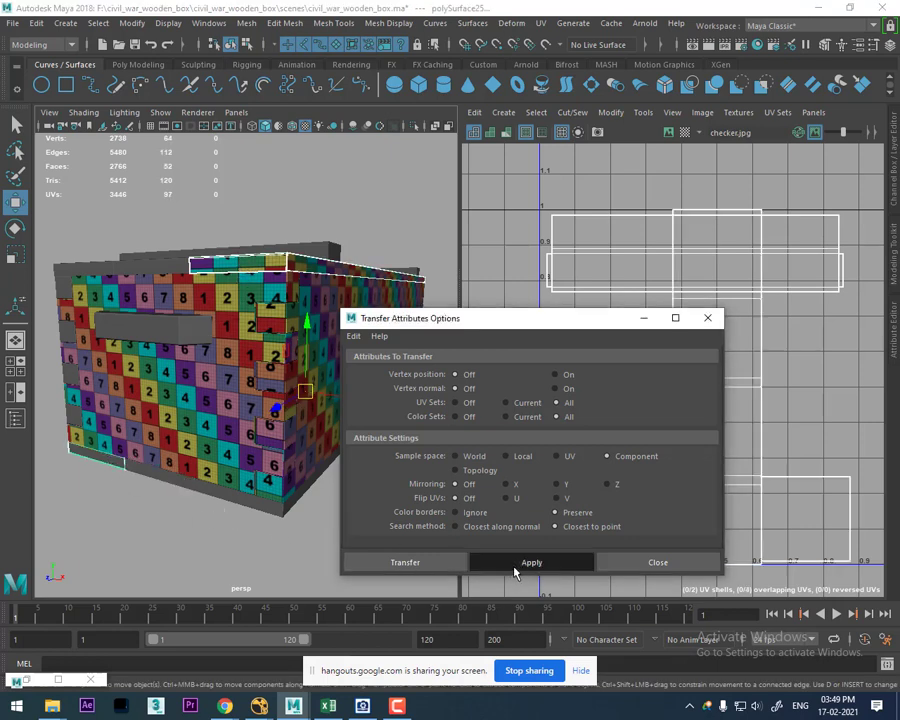
left_click(647, 563)
mouse_move(203, 502)
left_mouse_down("alt")
mouse_move(197, 531)
mouse_move(227, 372)
left_mouse_up("alt")
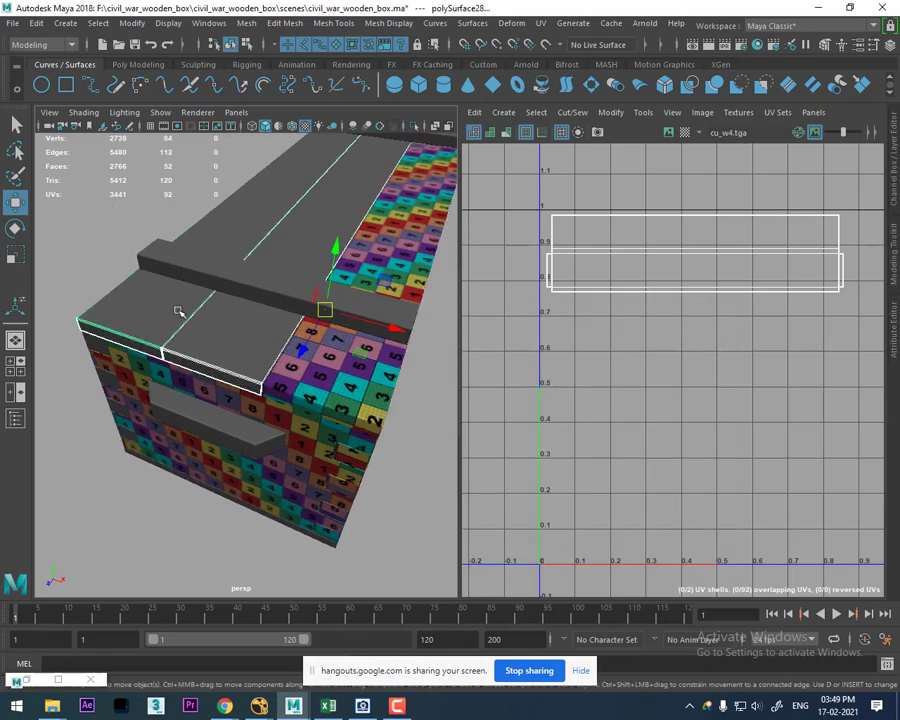
Step: Select the three underside planks and assign them the checker favorite material
mouse_move(178, 300)
right_mouse_down()
mouse_move(207, 628)
mouse_move(272, 570)
right_mouse_up()
mouse_move(272, 578)
left_mouse_down("alt")
mouse_move(256, 298)
mouse_move(287, 394)
left_mouse_up("alt")
left_click(261, 421)
left_click(207, 445, "shift")
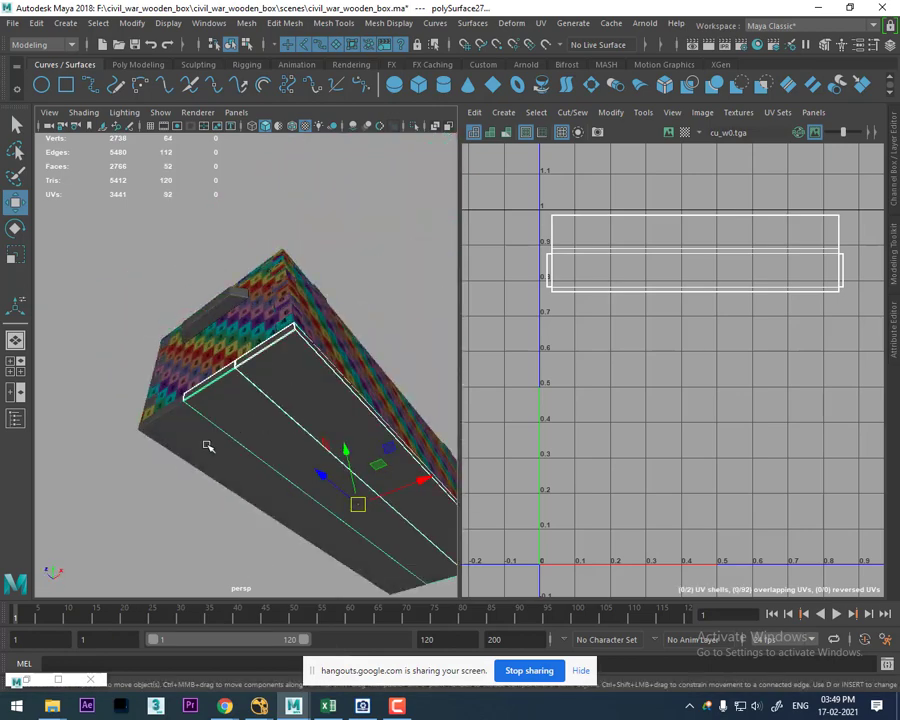
left_click(210, 418, "shift")
right_click_drag(209, 300, 211, 679)
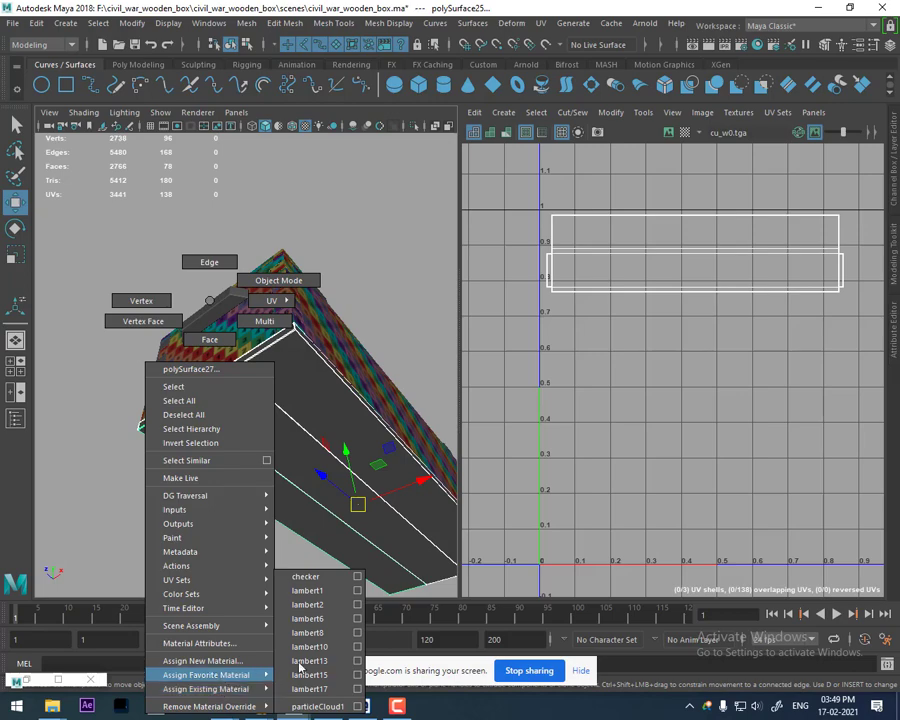
left_click(316, 588)
mouse_move(311, 540)
left_mouse_down("alt")
mouse_move(259, 453)
mouse_move(381, 454)
mouse_move(266, 474)
mouse_move(259, 484)
left_mouse_up("alt")
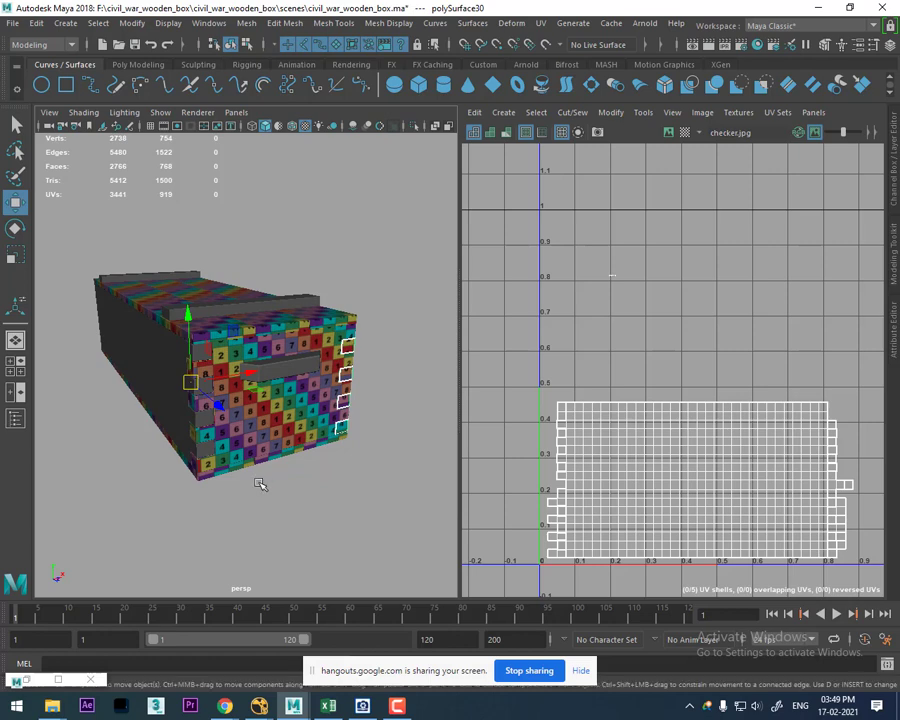
left_click(158, 386, "shift")
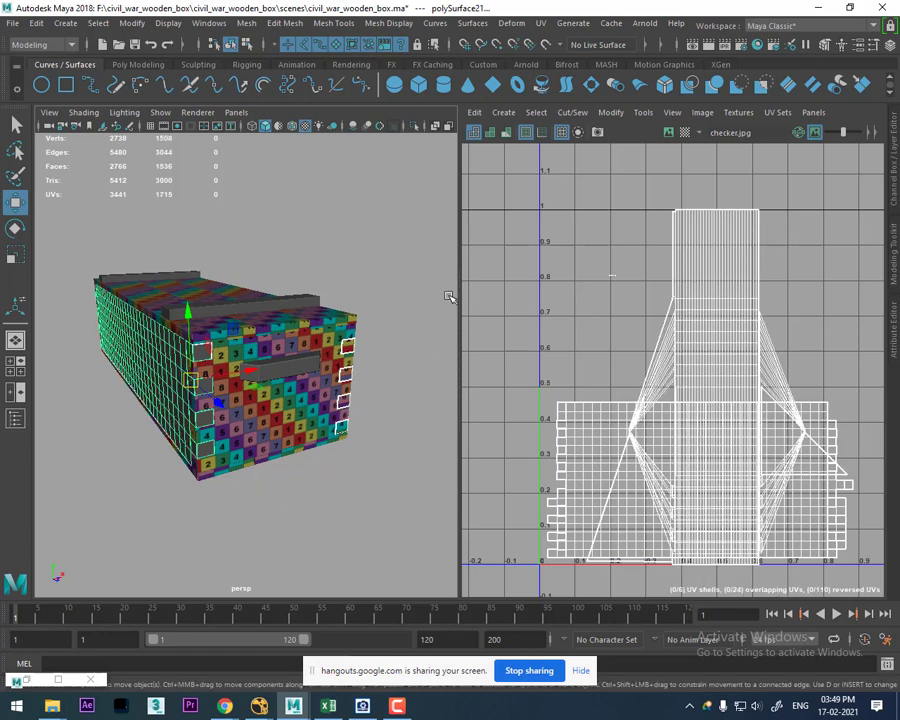
Step: Reopen Transfer Attributes Options and apply the UV transfer to the selected pieces
left_click(247, 23)
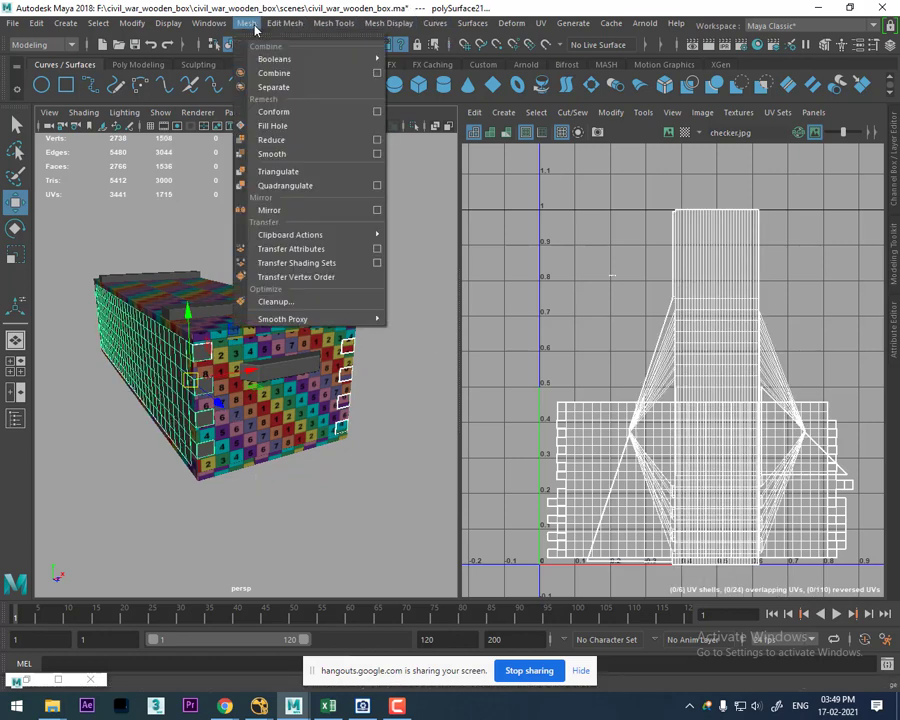
left_click(376, 248)
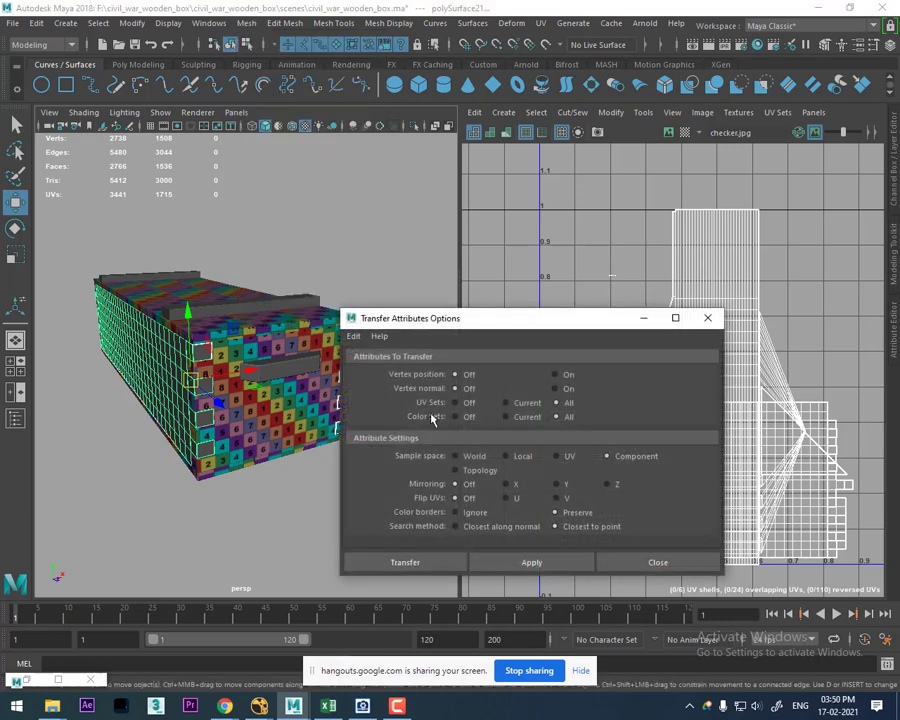
left_click(522, 566)
Step: Select the side panel as source and the end panel as target, then transfer UVs
mouse_move(290, 480)
left_mouse_down("alt")
mouse_move(58, 470)
mouse_move(120, 470)
left_mouse_up("alt")
left_click(234, 405)
mouse_move(234, 405)
left_mouse_down("alt")
mouse_move(150, 405)
mouse_move(234, 405)
mouse_move(156, 384)
mouse_move(205, 357)
mouse_move(187, 372)
mouse_move(195, 372)
left_mouse_up("alt")
left_click(289, 381, "shift")
left_click(535, 566)
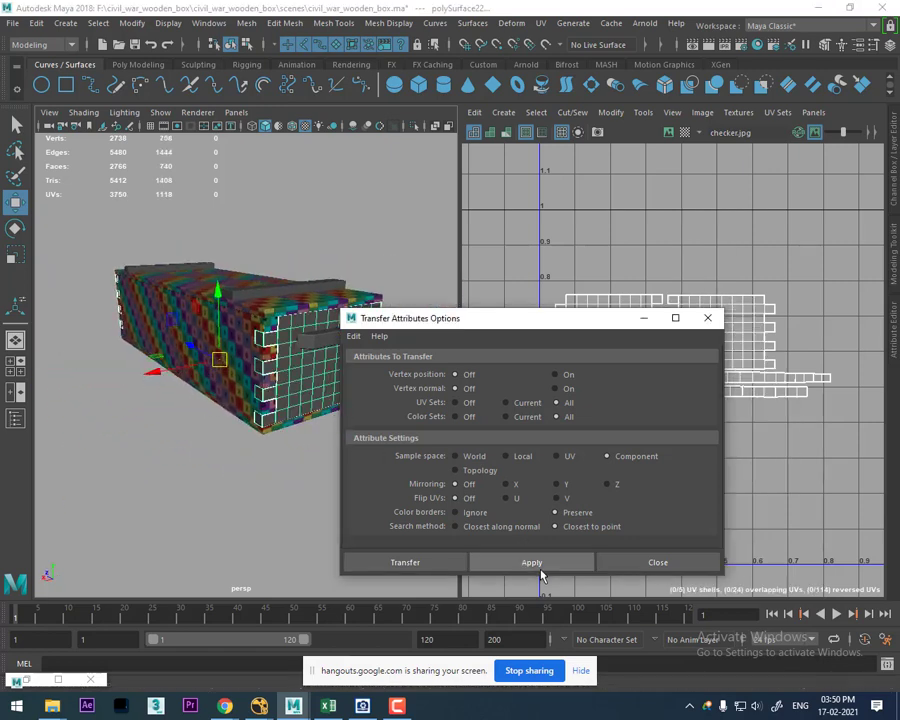
Step: Close the transfer settings and assign the checker material to the long side panel
left_click(694, 568)
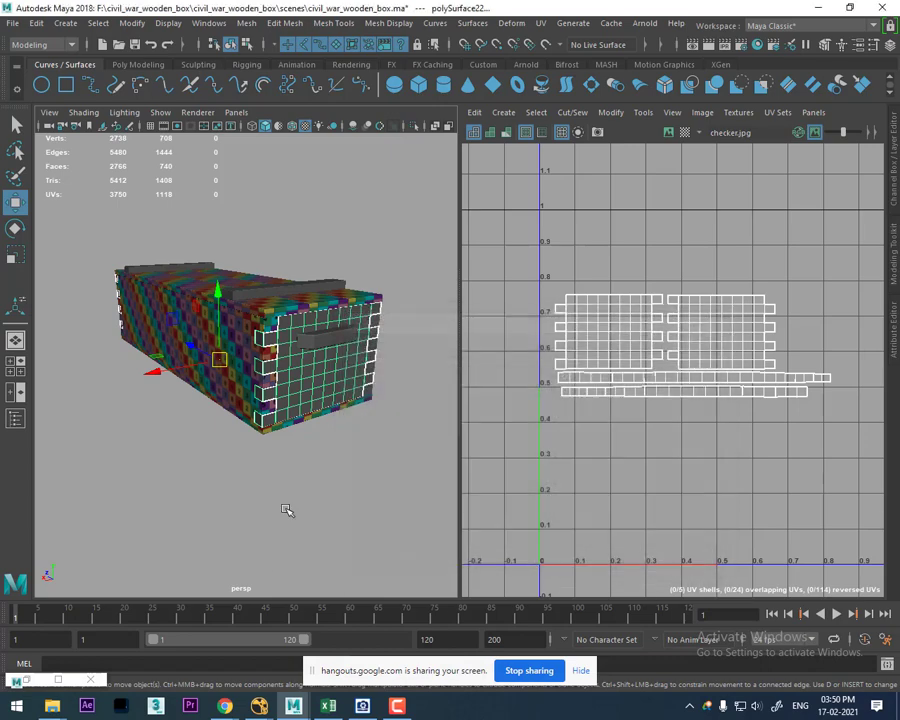
mouse_move(287, 510)
left_mouse_down("alt")
mouse_move(305, 484)
mouse_move(408, 478)
mouse_move(315, 474)
mouse_move(347, 476)
left_mouse_up("alt")
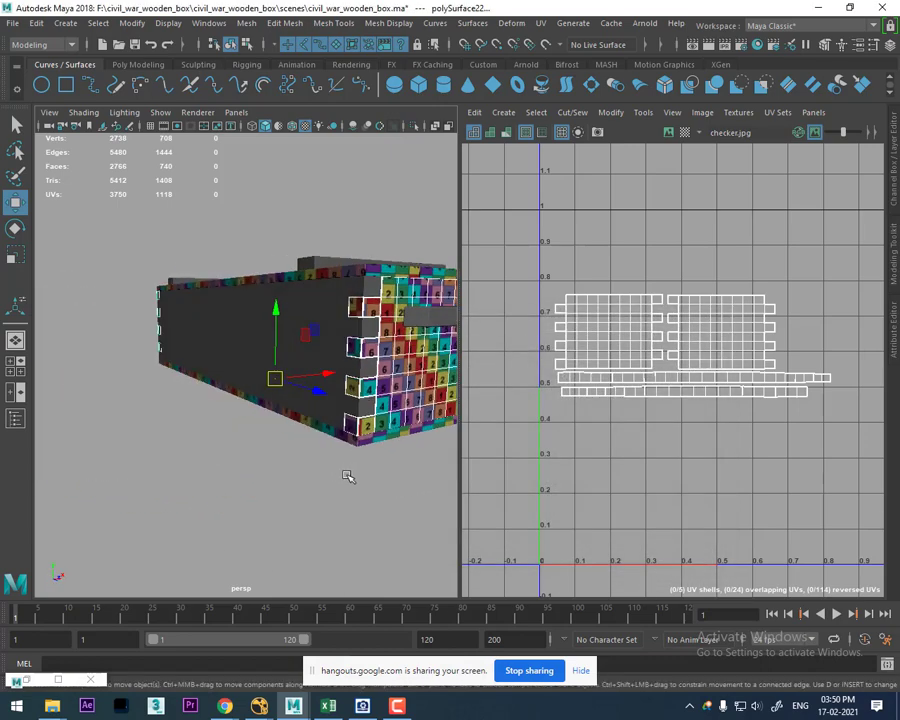
left_click(215, 383, "shift")
left_click_drag(177, 392, 370, 387, "alt")
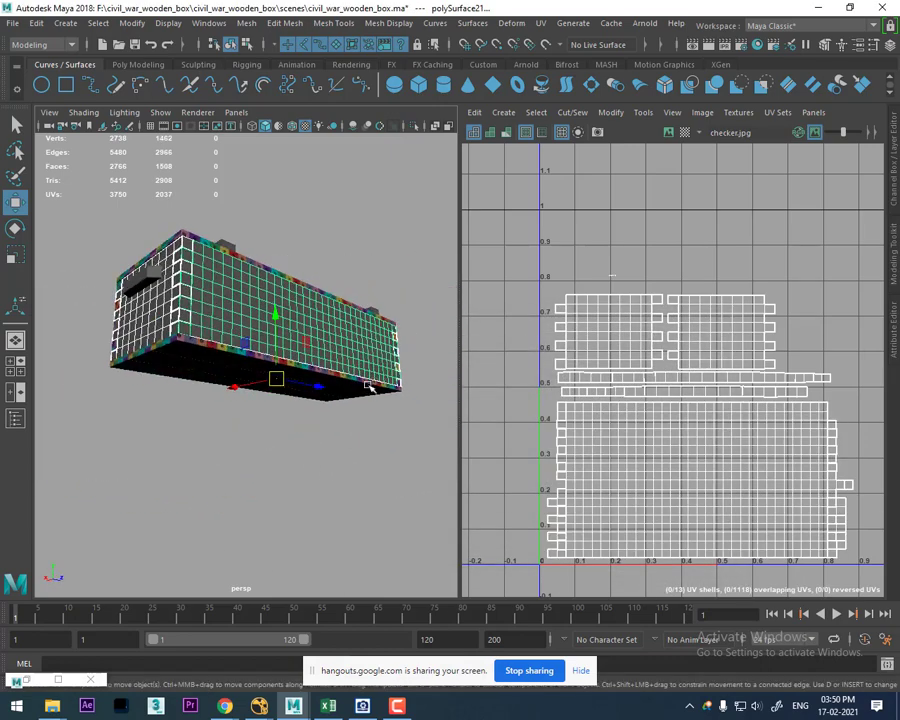
mouse_move(267, 381)
left_mouse_down("alt")
mouse_move(112, 384)
mouse_move(294, 390)
mouse_move(320, 417)
mouse_move(306, 358)
left_mouse_up("alt")
mouse_move(302, 300)
right_mouse_down()
mouse_move(300, 565)
mouse_move(347, 692)
mouse_move(408, 577)
right_mouse_up()
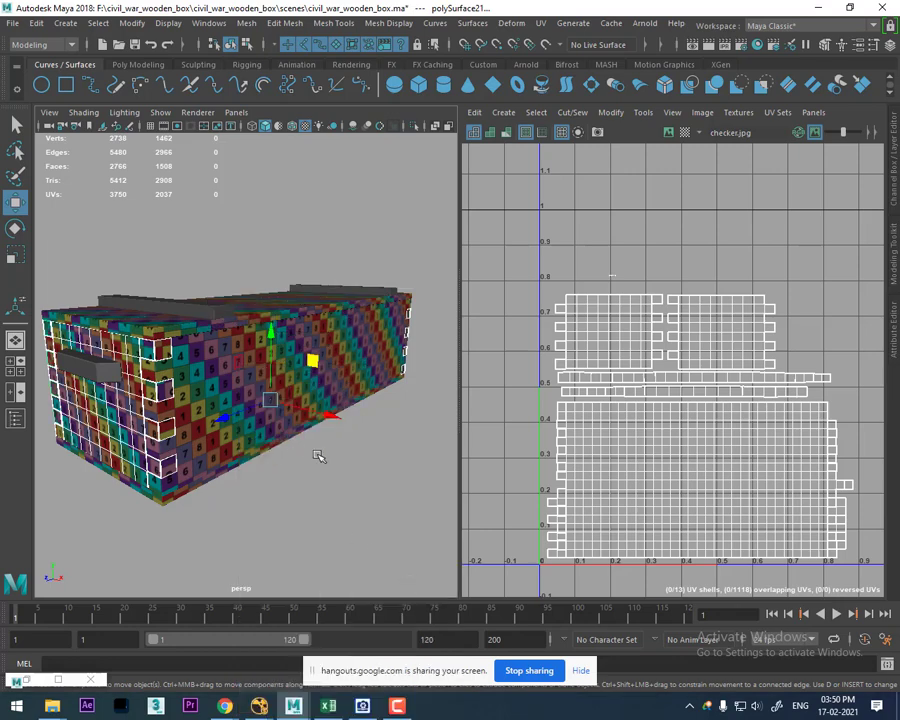
Step: Select the handle on the box's end
mouse_move(318, 456)
left_mouse_down("alt")
mouse_move(301, 430)
mouse_move(335, 418)
mouse_move(333, 438)
mouse_move(307, 442)
left_mouse_up("alt")
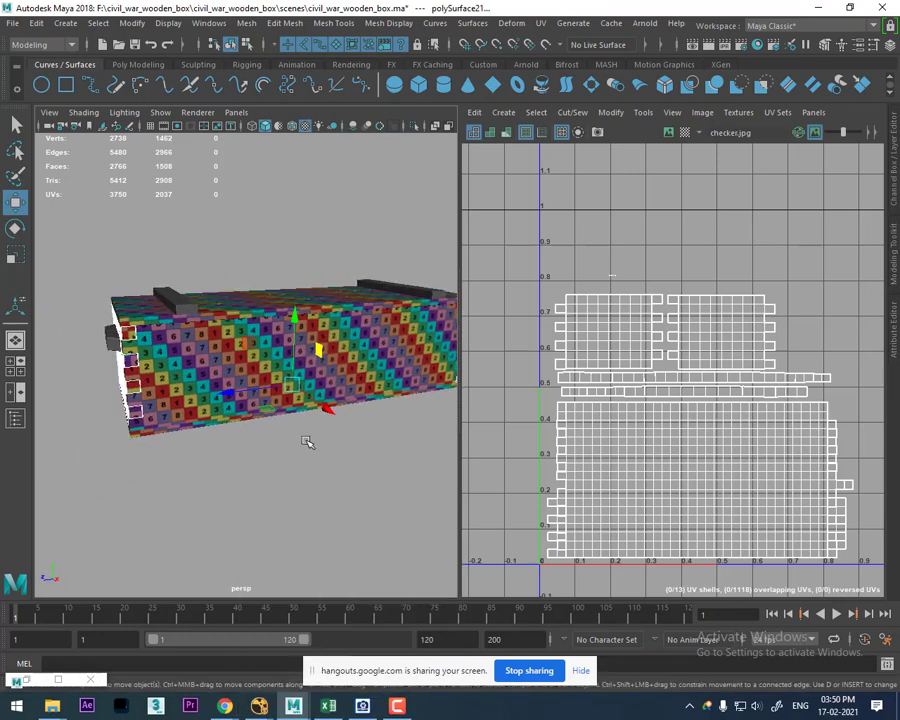
left_click_drag(221, 437, 279, 433, "alt")
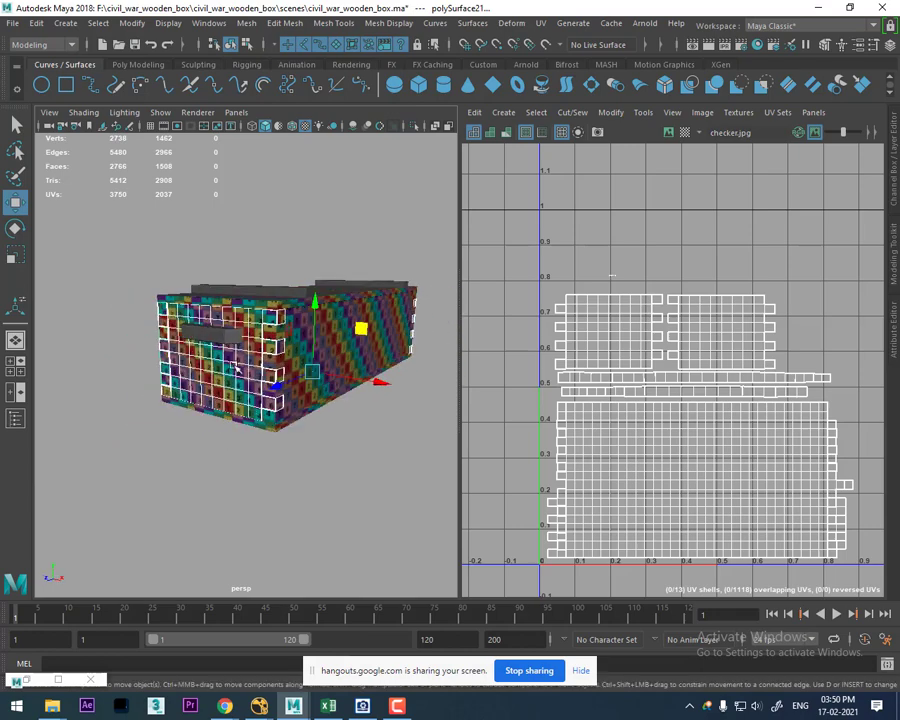
left_click(220, 336)
mouse_move(220, 336)
left_mouse_down("alt")
mouse_move(235, 424)
mouse_move(245, 404)
mouse_move(283, 435)
mouse_move(251, 368)
mouse_move(263, 426)
mouse_move(298, 410)
mouse_move(288, 391)
mouse_move(284, 410)
left_mouse_up("alt")
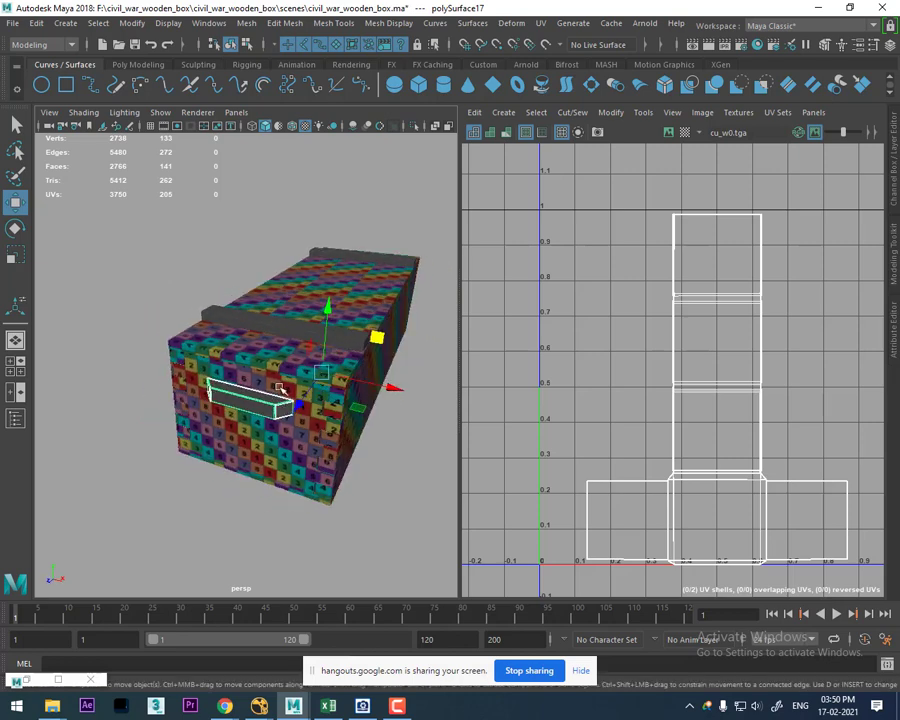
Step: Isolate the handle with Ctrl+1 and give it Automatic UV mapping
key("ctrl+1")
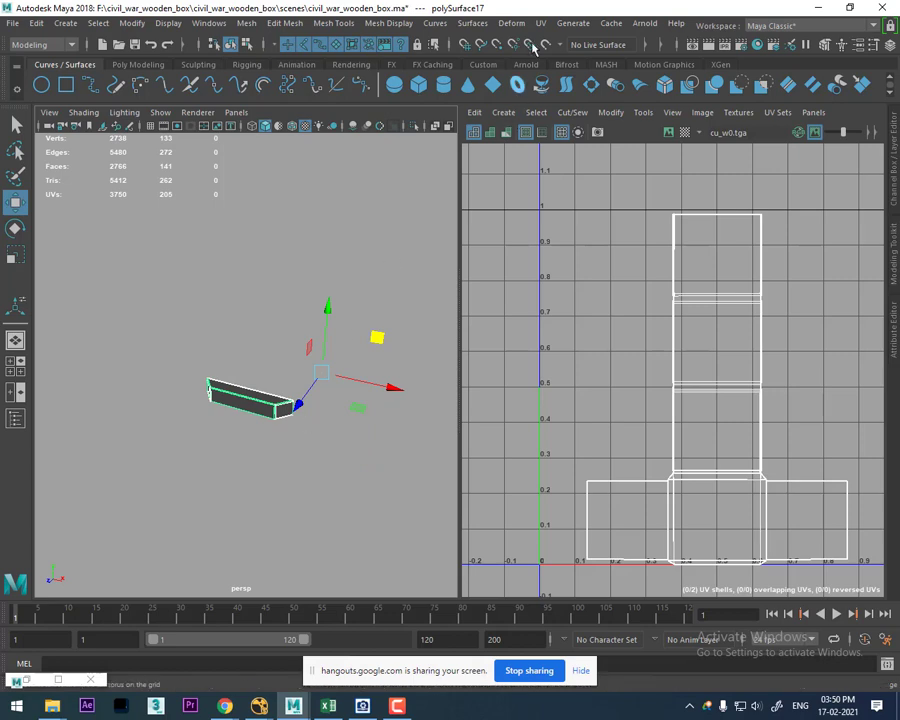
left_click(541, 24)
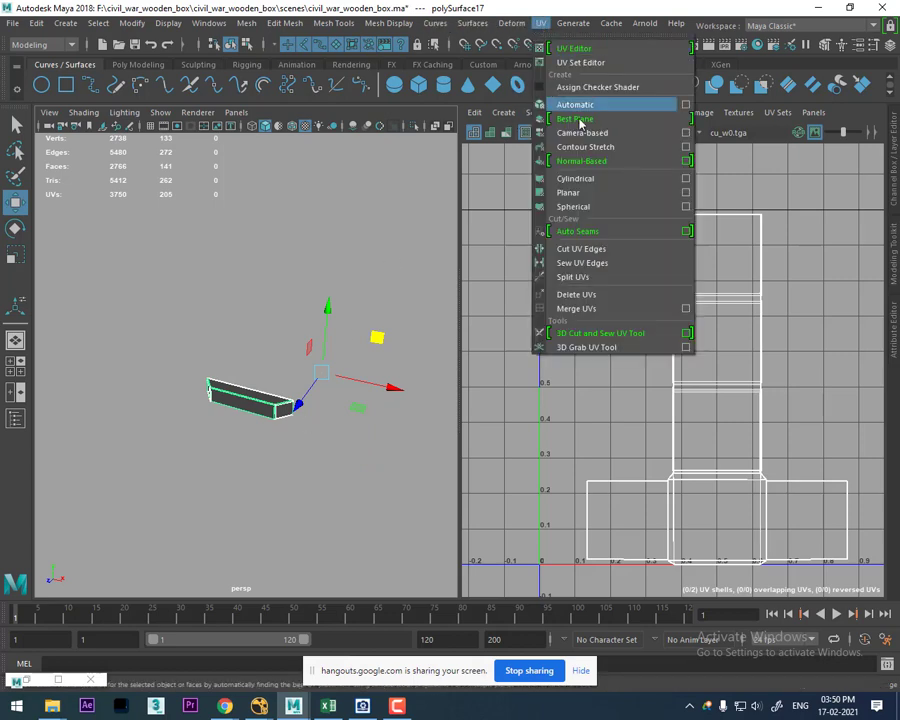
left_click(603, 107)
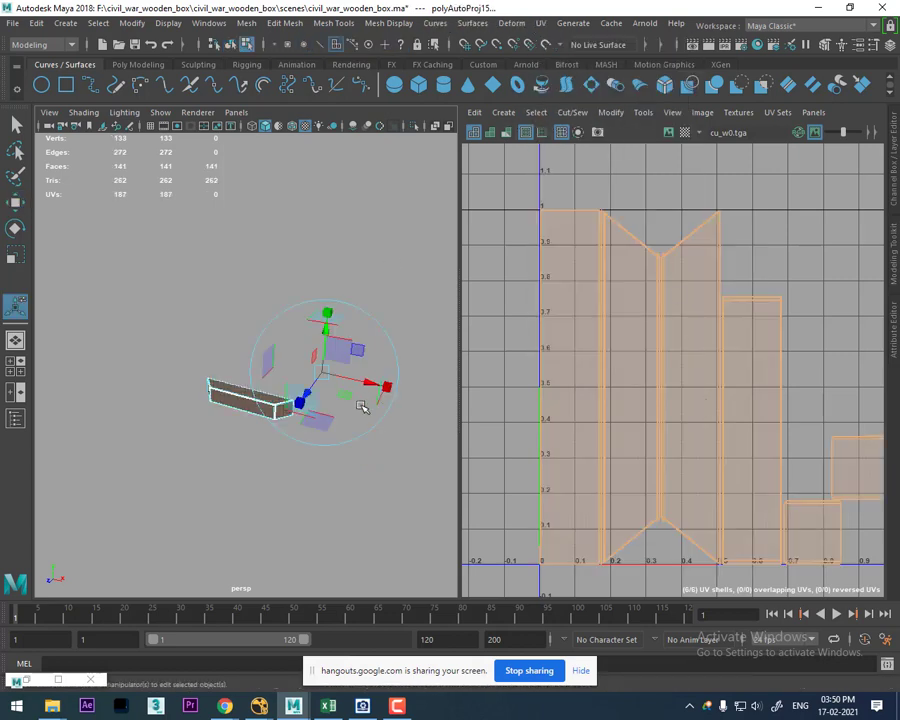
Step: Reselect the handle in edge mode and pick the edge loop along the panel's side
mouse_move(362, 407)
left_mouse_down("alt")
mouse_move(290, 400)
mouse_move(280, 370)
left_mouse_up("alt")
right_click_drag(241, 301, 311, 279)
left_click(233, 383)
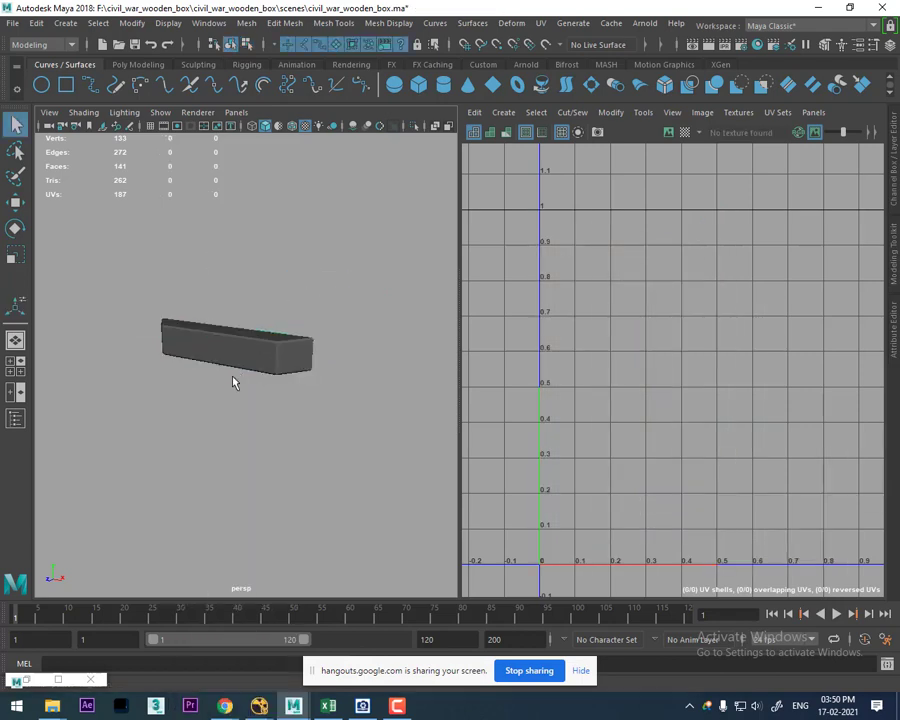
left_click(241, 357)
left_click_drag(241, 357, 270, 382, "alt")
mouse_move(270, 382)
right_mouse_down("alt")
mouse_move(277, 318)
mouse_move(277, 423)
right_mouse_up("alt")
right_click_drag(273, 299, 275, 262)
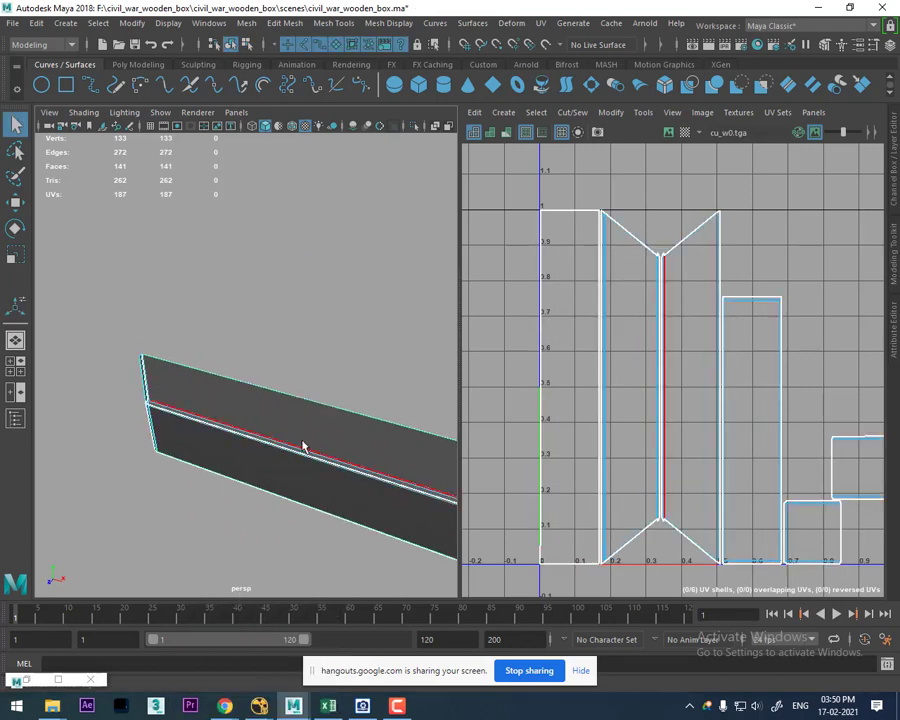
double_click(296, 469)
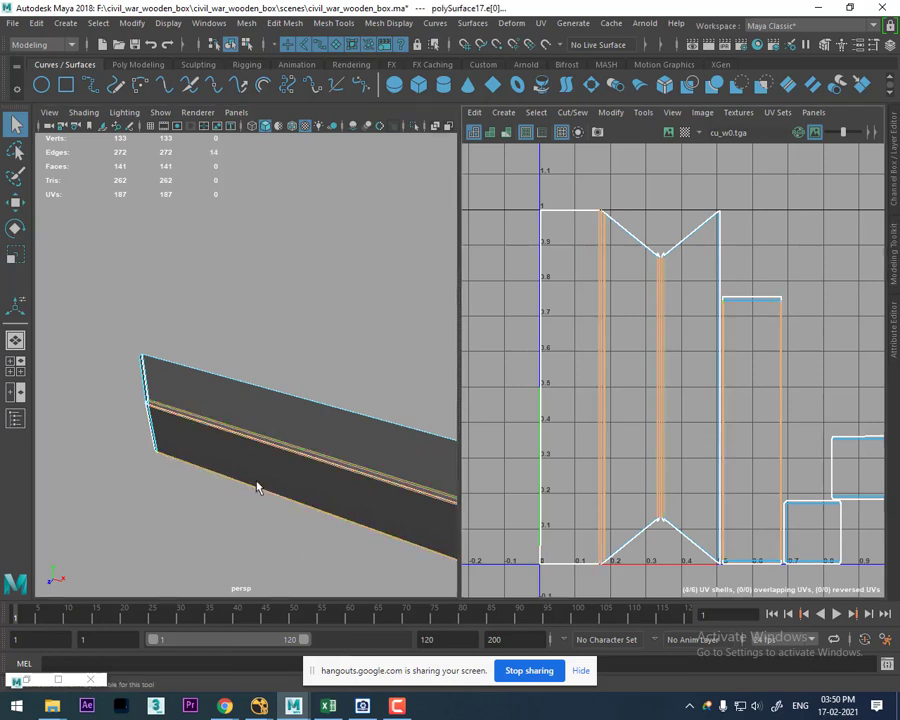
left_click_drag(257, 487, 249, 469, "alt")
left_click(363, 708)
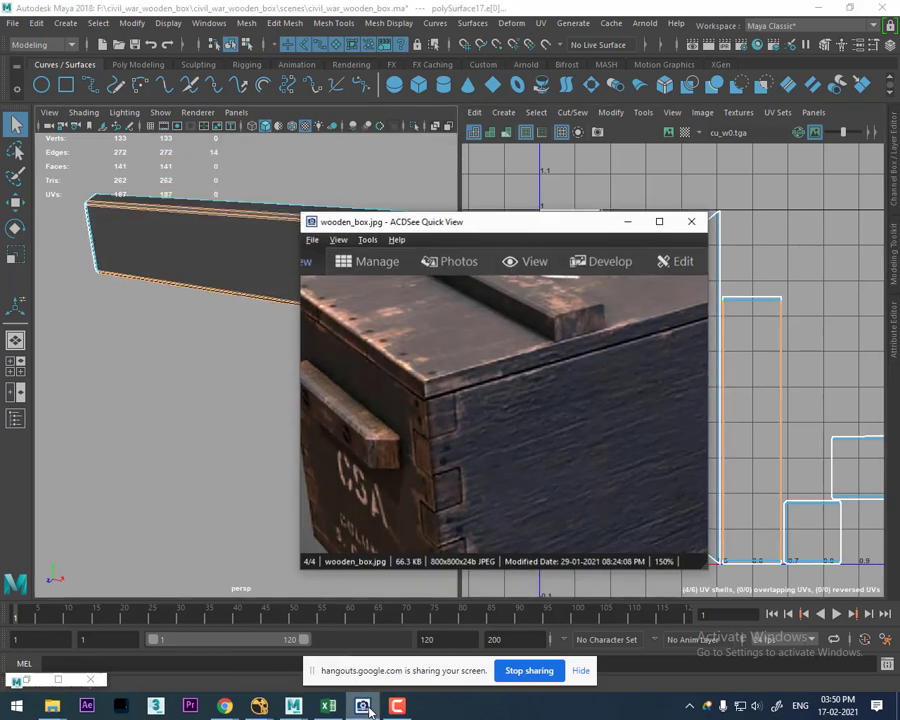
left_click_drag(440, 462, 606, 438)
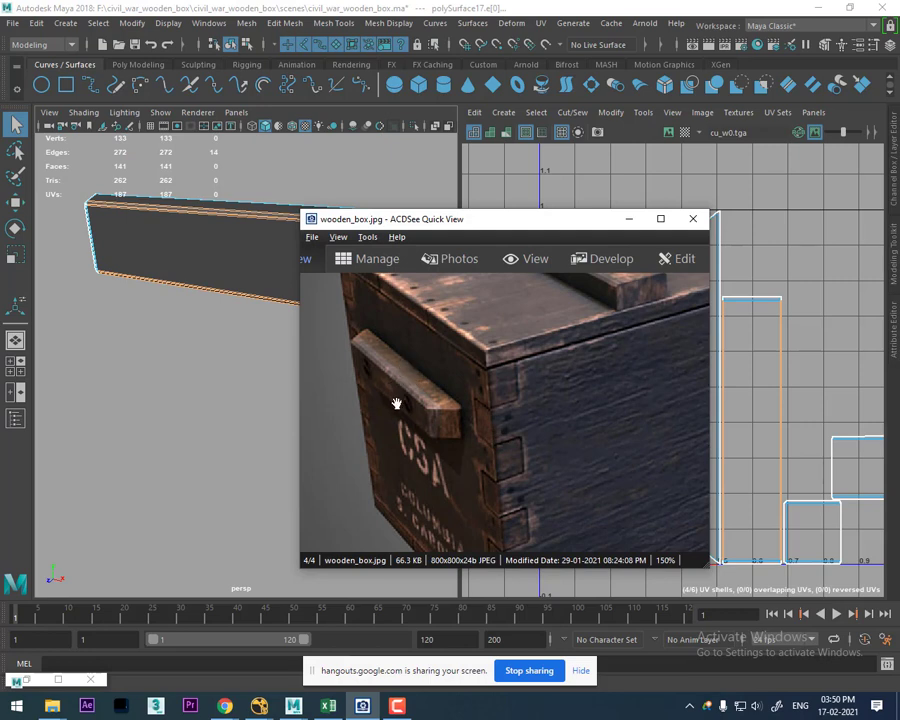
left_click(629, 219)
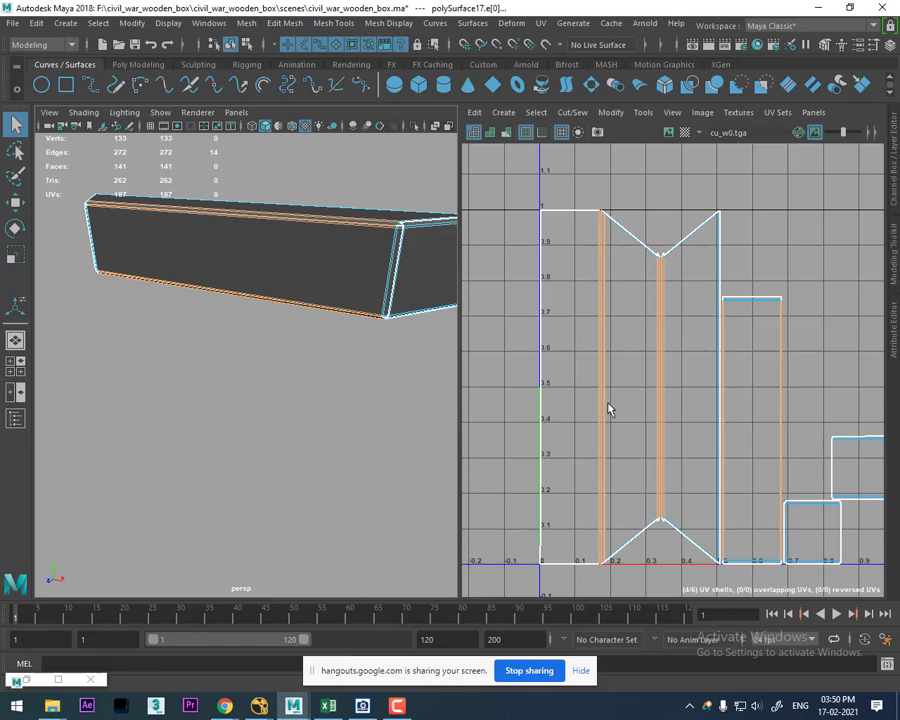
Step: Move and Sew the selected edges, then sew the small end shell onto the main shell
right_click_drag(703, 368, 630, 312, "shift")
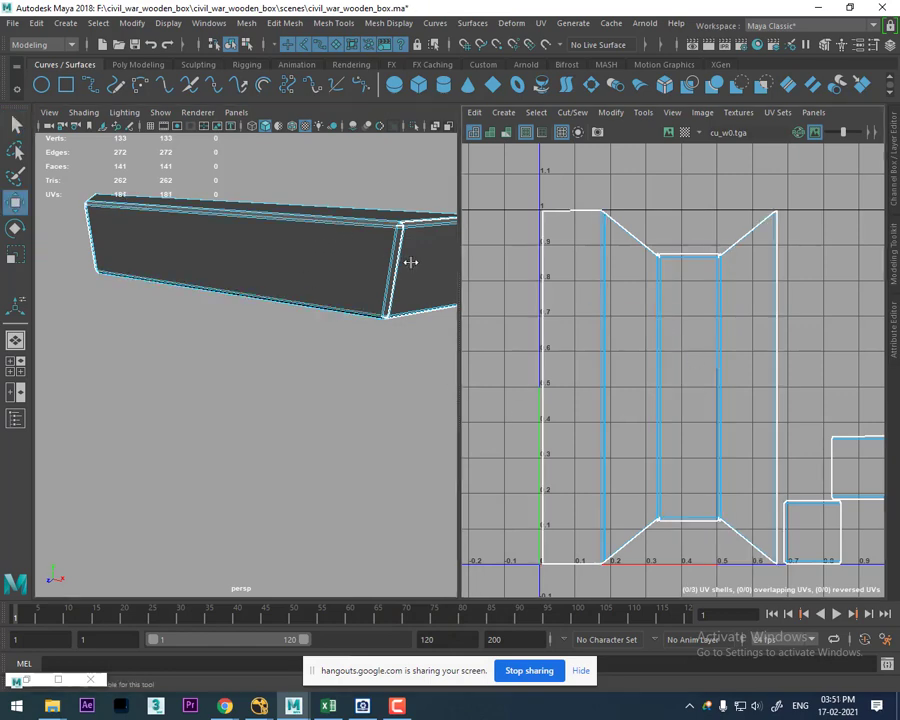
mouse_move(410, 262)
left_mouse_down("alt")
mouse_move(346, 312)
mouse_move(358, 310)
mouse_move(332, 306)
mouse_move(322, 315)
mouse_move(328, 309)
left_mouse_up("alt")
left_click(372, 202)
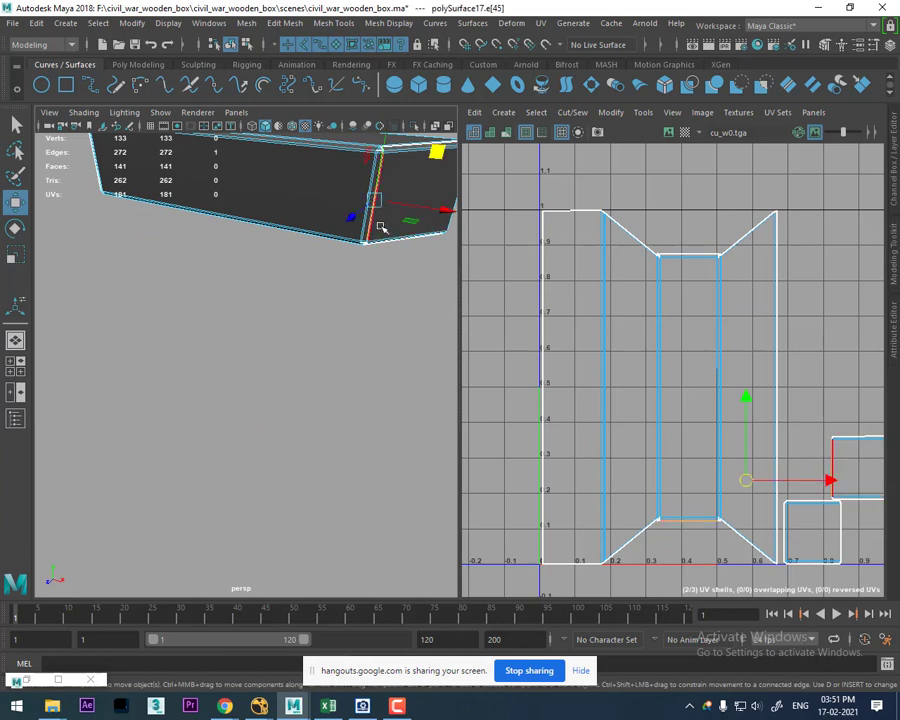
left_click(610, 245)
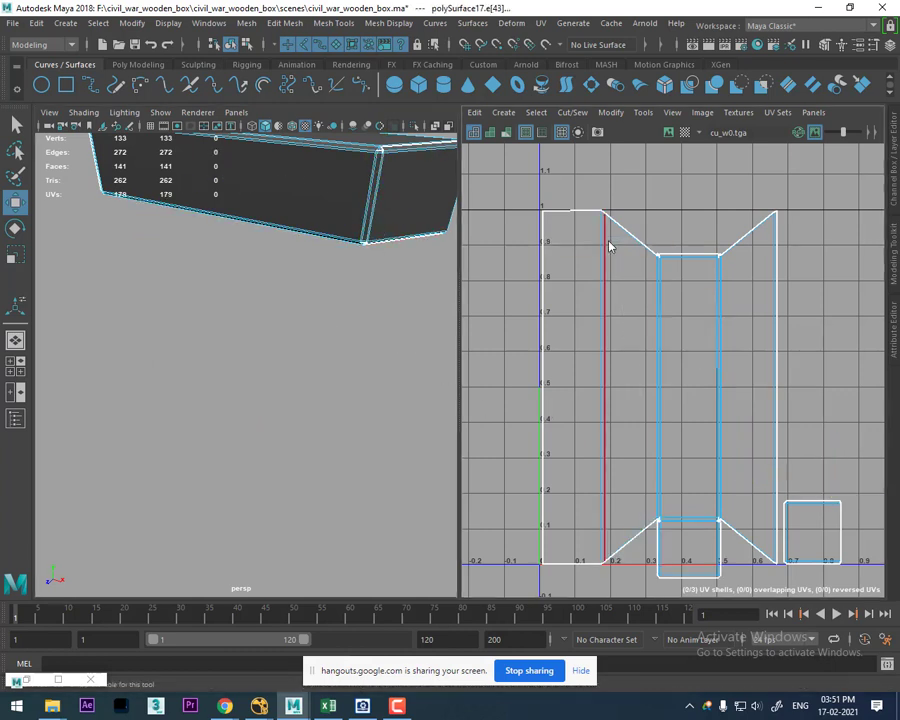
mouse_move(235, 263)
left_mouse_down("alt")
mouse_move(275, 275)
mouse_move(181, 271)
mouse_move(197, 255)
left_mouse_up("alt")
double_click(199, 240)
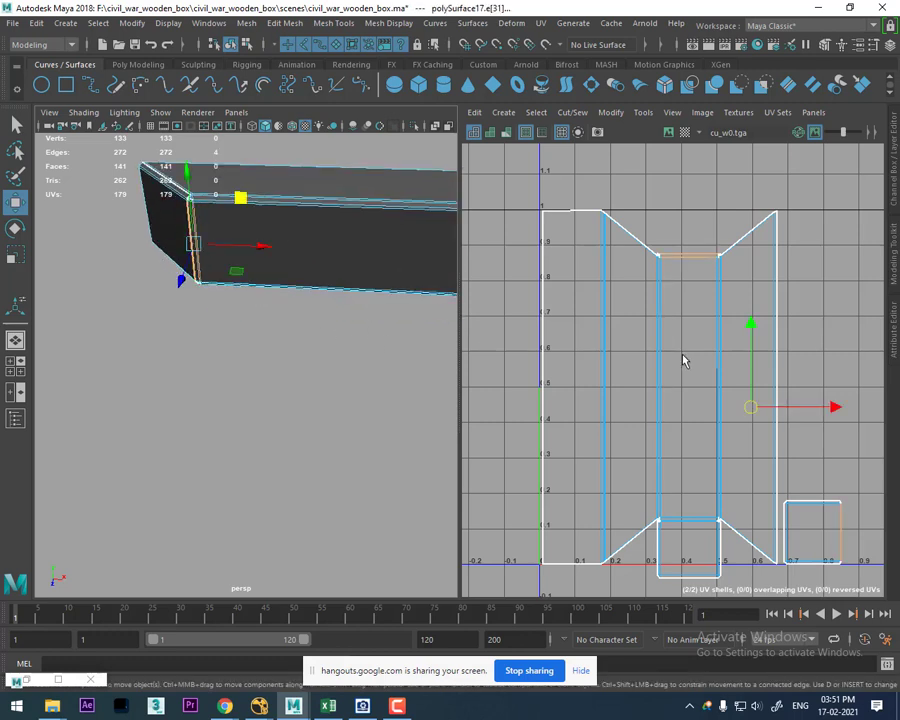
right_click_drag(683, 360, 670, 176, "shift")
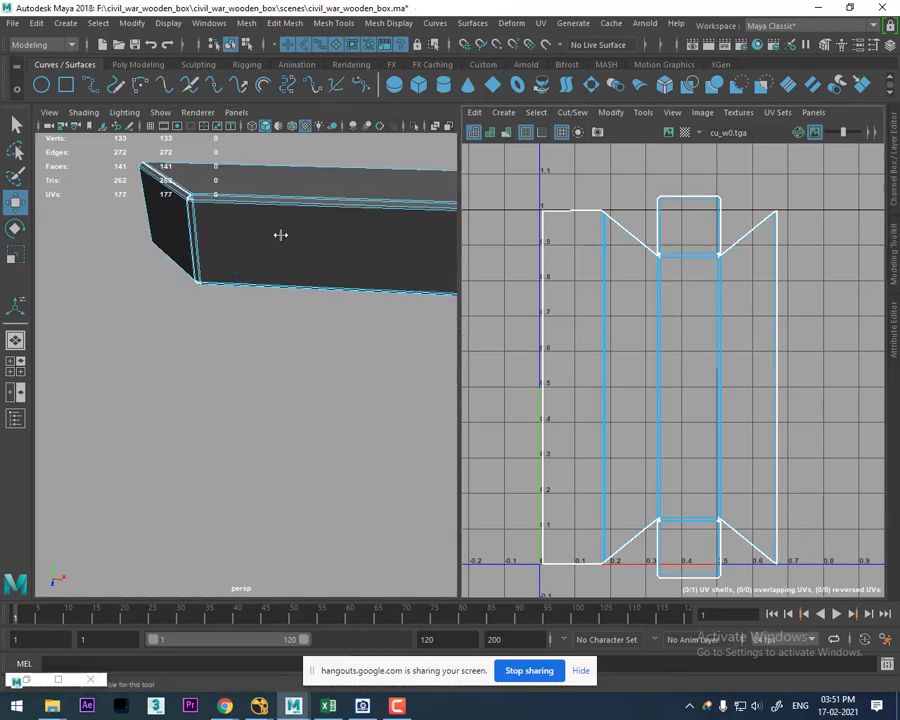
Step: Select the panel's top edge loop, then clear it and return to Object Mode
left_click_drag(294, 286, 340, 373, "alt")
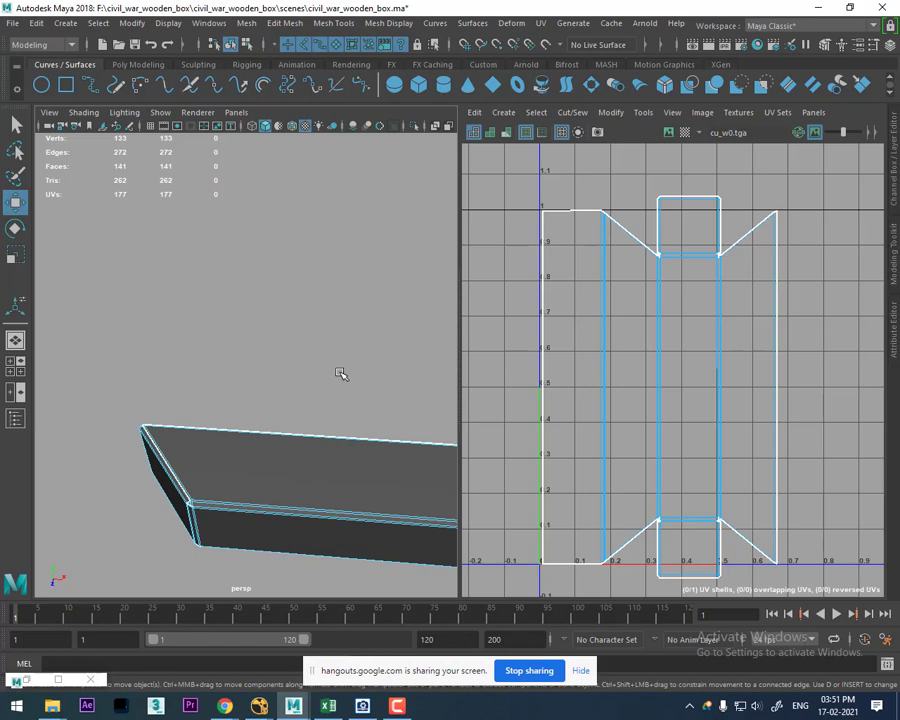
double_click(296, 449)
left_click(817, 337)
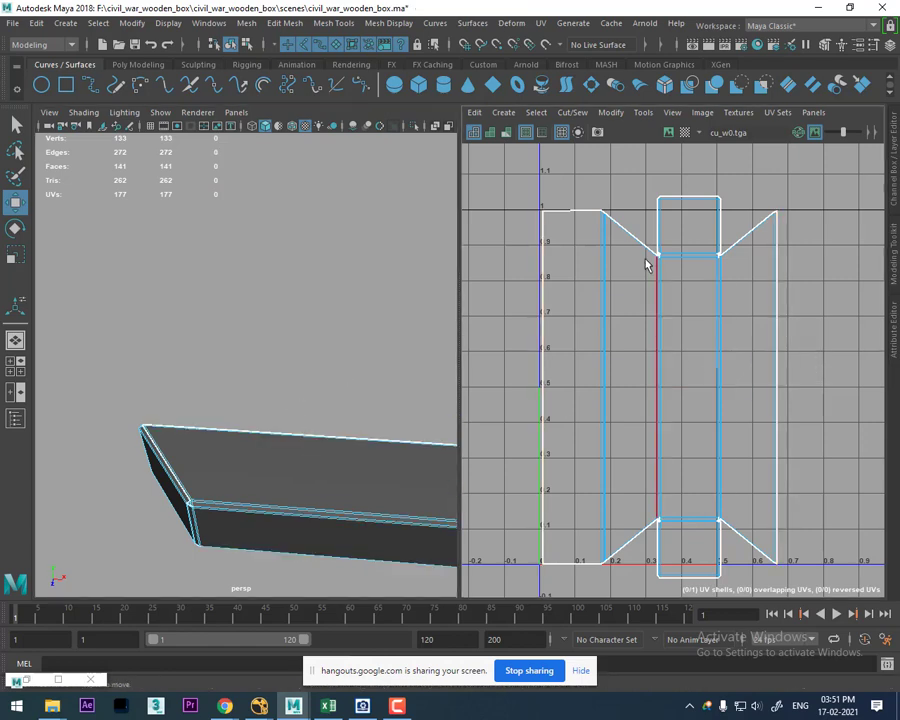
scroll(645, 295, "down", 3)
scroll(257, 331, "down", 3)
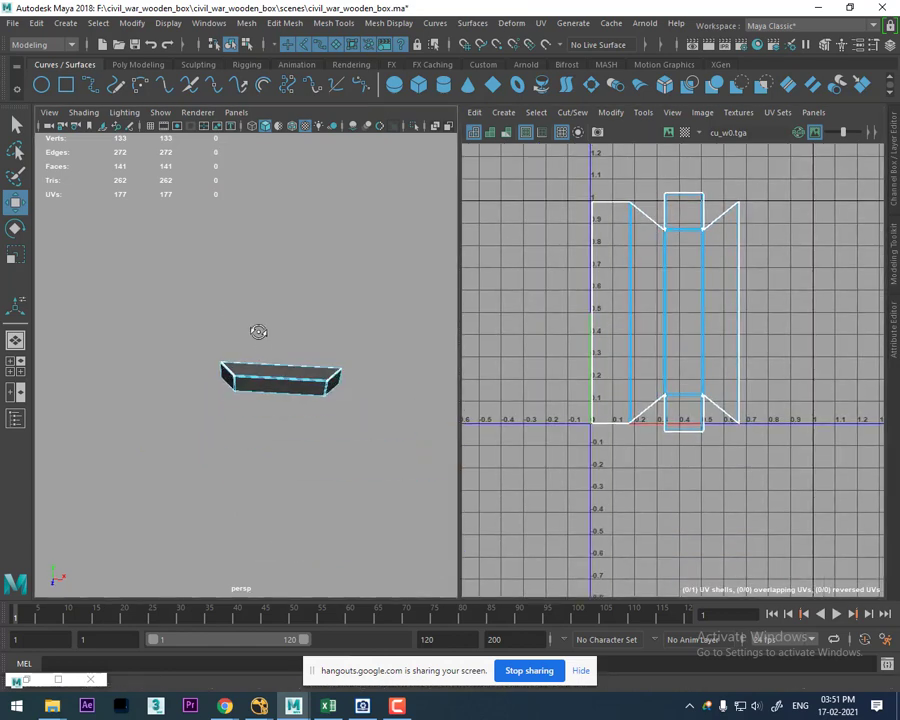
middle_click_drag(257, 331, 257, 332, "alt")
left_click_drag(257, 332, 257, 290, "alt")
right_click_drag(253, 284, 362, 210)
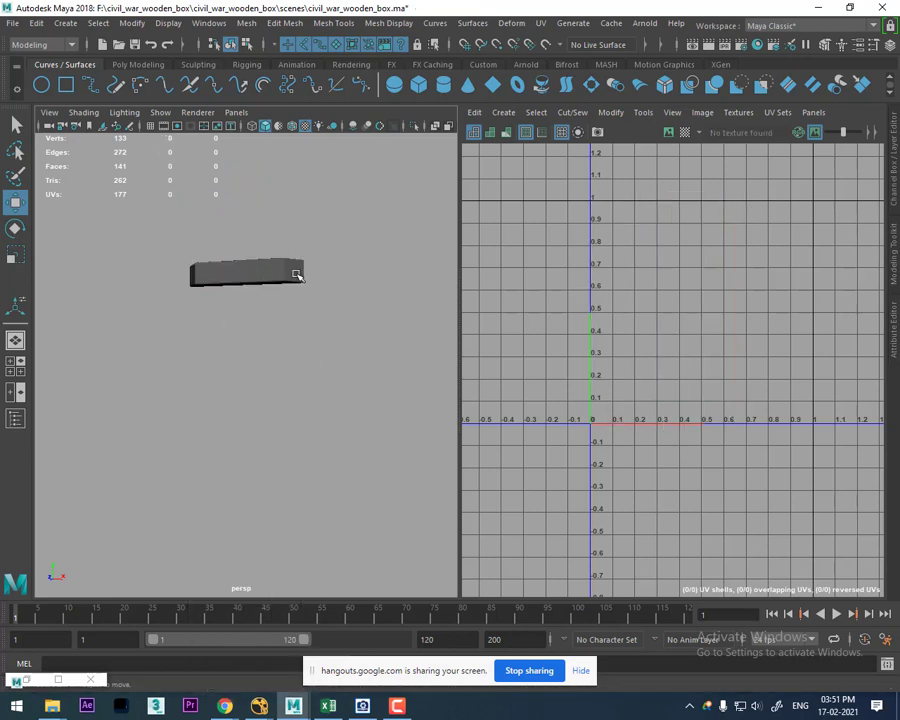
left_click(280, 275)
Step: Select the bar lying across the box top and isolate it with Ctrl+1
key("f")
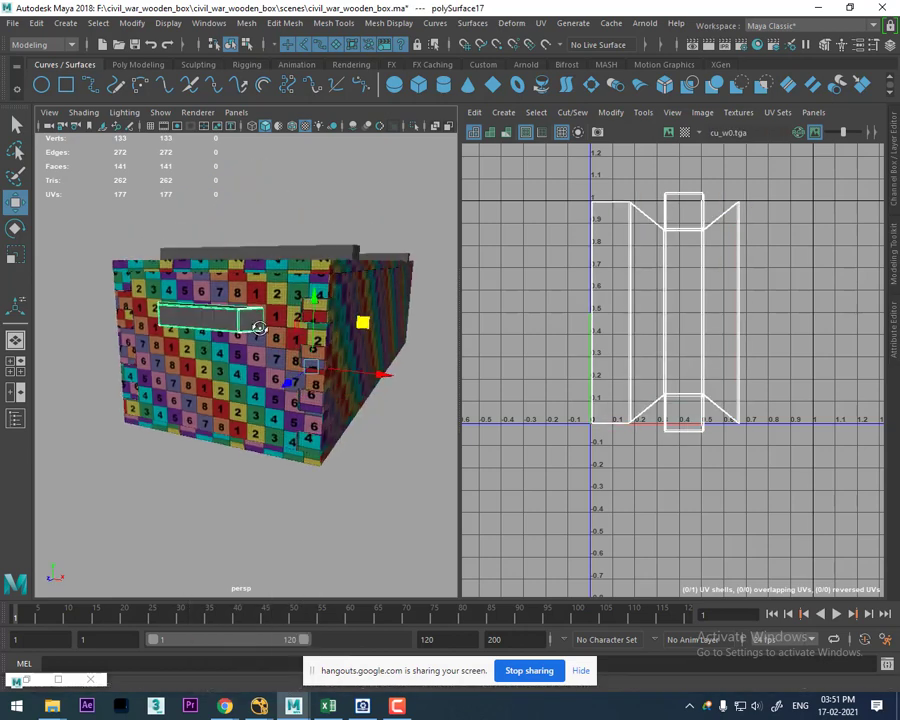
left_click_drag(260, 312, 375, 387, "alt")
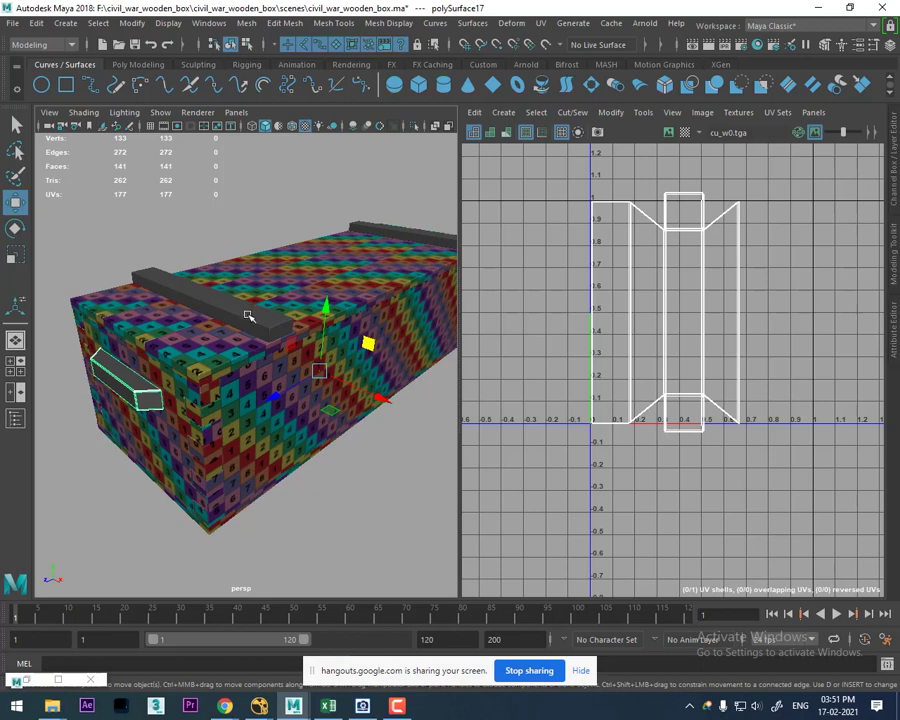
left_click(248, 316)
mouse_move(248, 316)
left_mouse_down("alt")
mouse_move(293, 370)
mouse_move(305, 352)
mouse_move(333, 392)
left_mouse_up("alt")
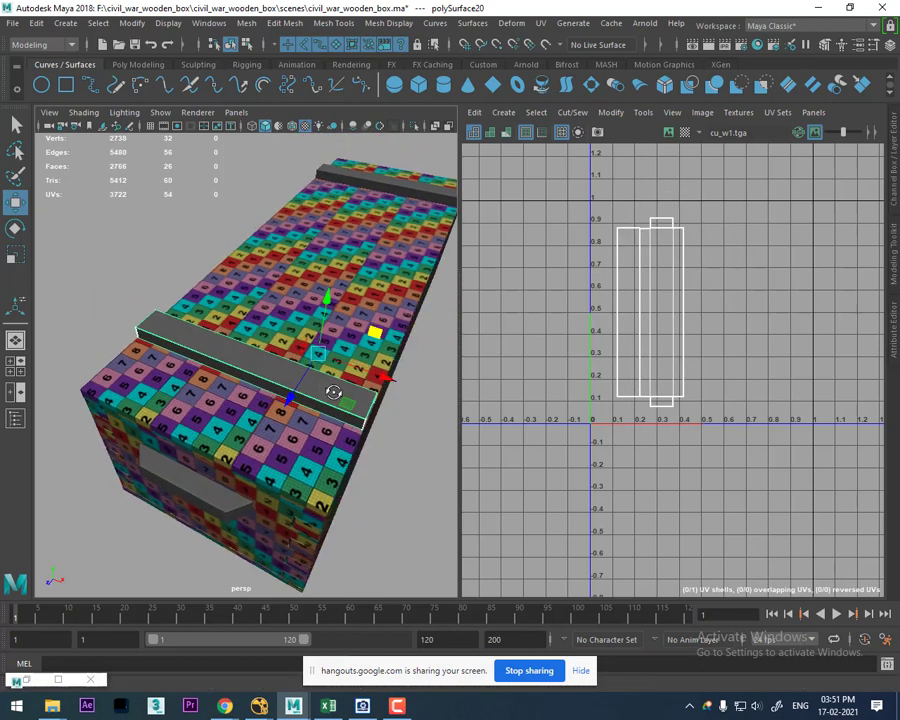
key("ctrl+1")
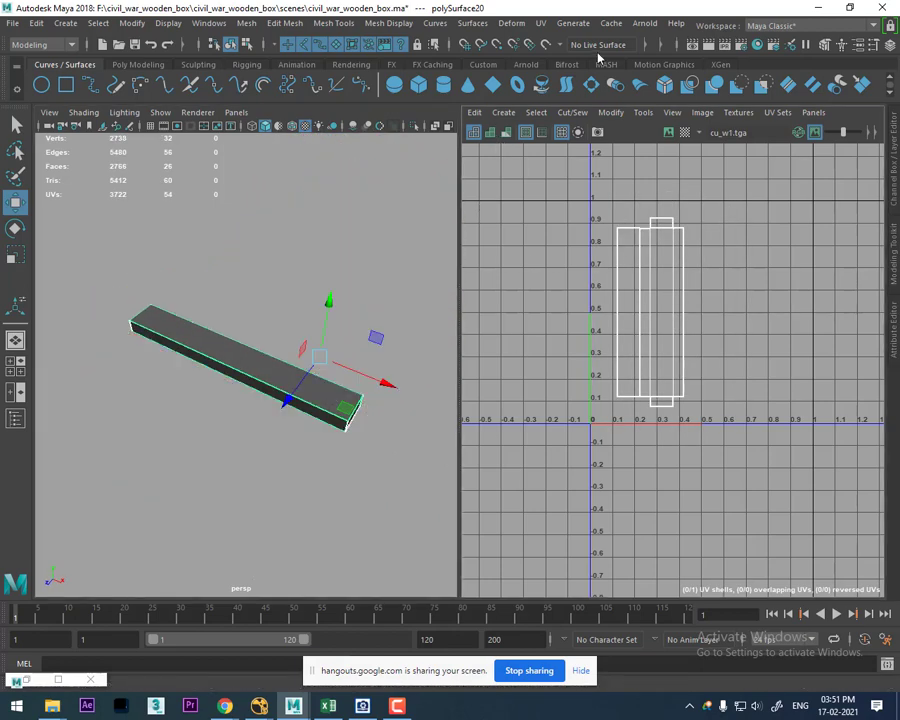
Step: Apply UV > Automatic mapping to the top bar and reselect it to view the new UVs
left_click(540, 23)
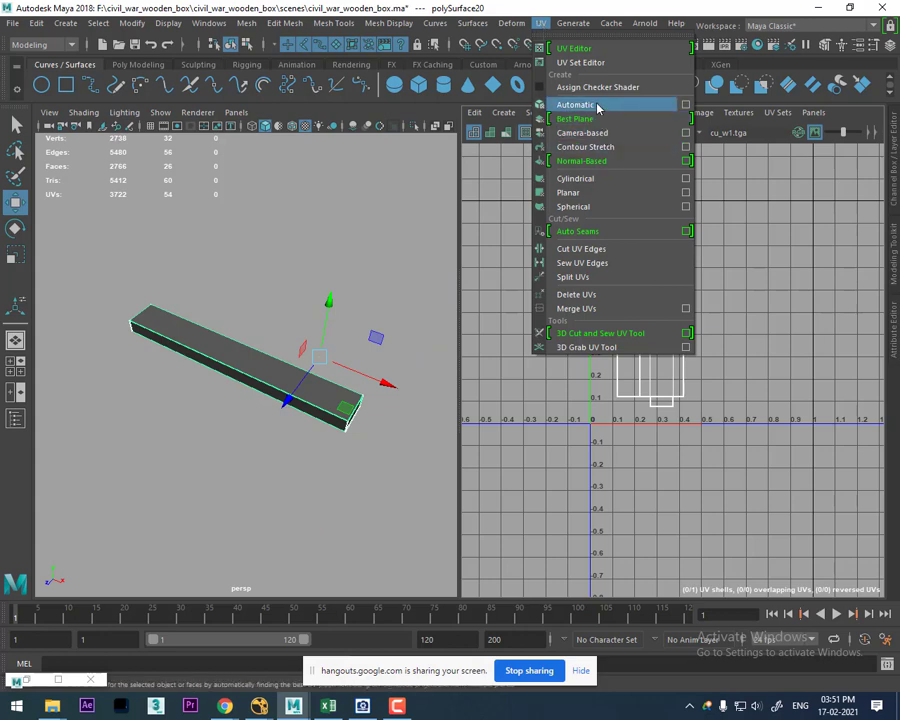
left_click(558, 105)
key("q")
left_click(328, 244)
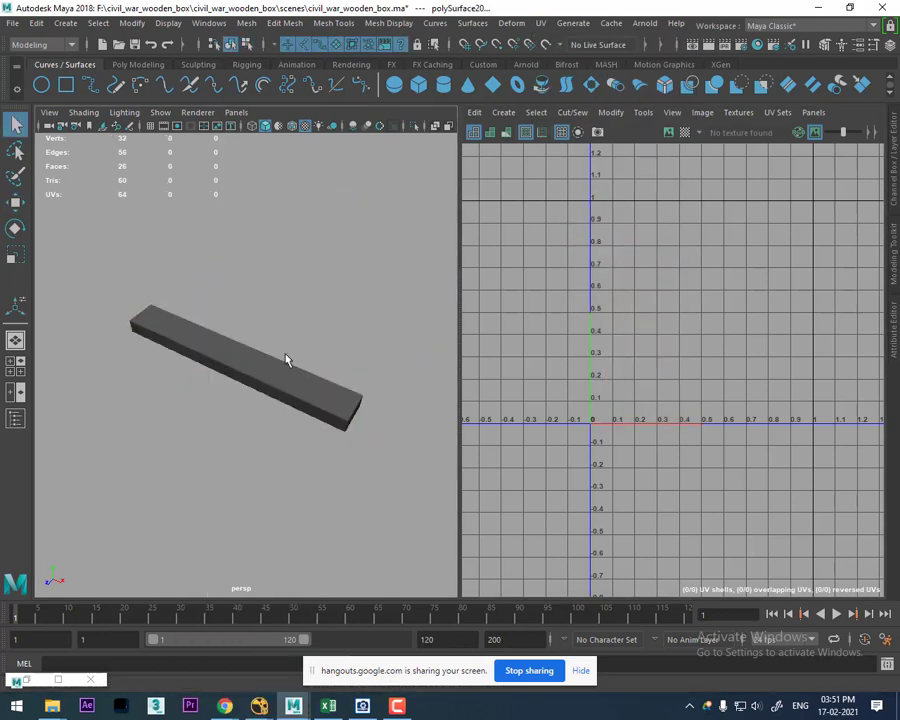
left_click(307, 400)
mouse_move(307, 400)
left_mouse_down("alt")
mouse_move(290, 364)
mouse_move(306, 392)
left_mouse_up("alt")
mouse_move(306, 392)
middle_mouse_down("alt")
mouse_move(306, 368)
mouse_move(309, 386)
middle_mouse_up("alt")
Step: Show wooden_box.jpg in ACDSee panned to the top batten, with the window moved aside
left_click(363, 706)
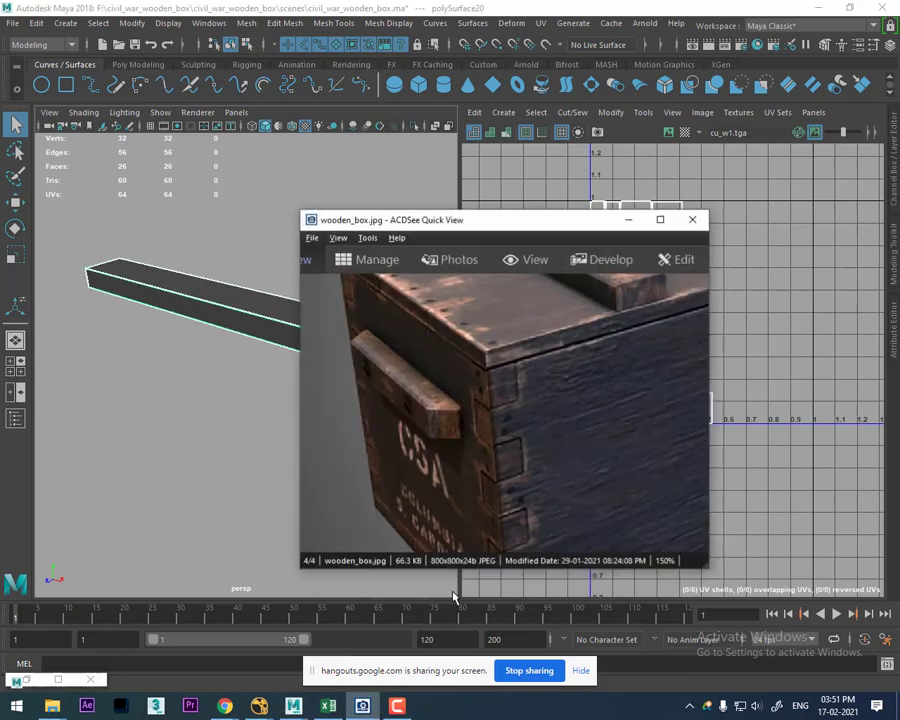
mouse_move(538, 395)
left_mouse_down()
mouse_move(506, 486)
mouse_move(554, 441)
left_mouse_up()
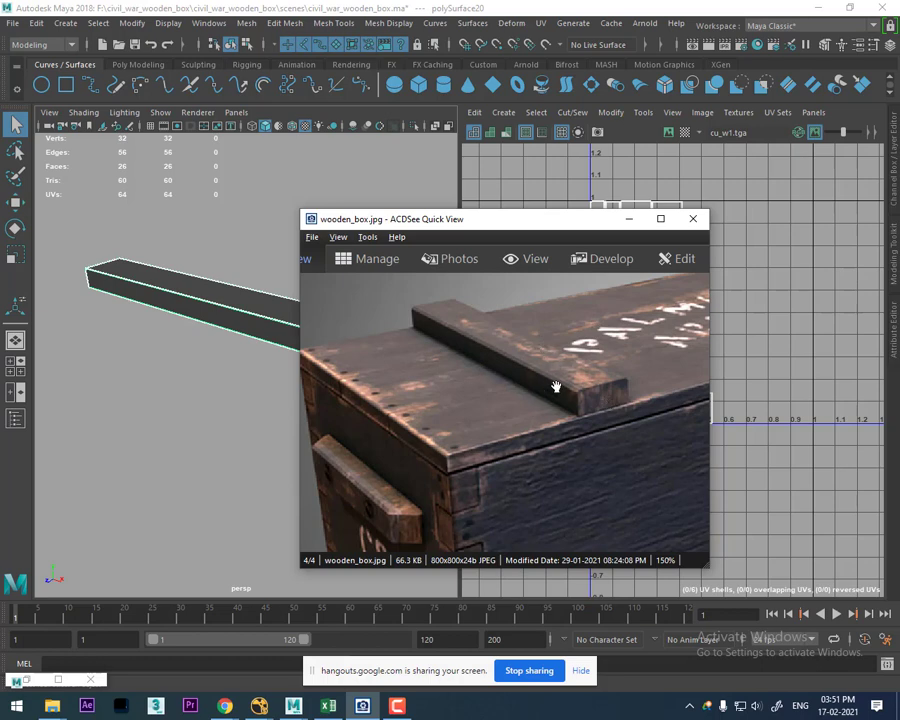
left_click_drag(552, 231, 420, 497)
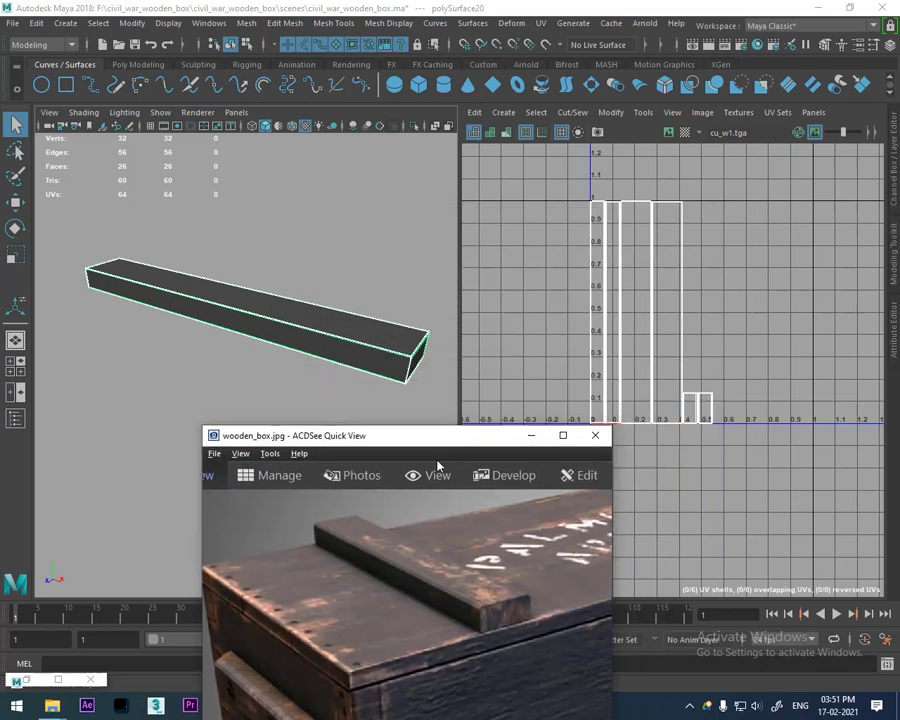
left_click_drag(344, 338, 356, 326, "alt")
right_click(341, 295)
Step: Select the bar's shared edges and sew their UV shells together
left_click(343, 262)
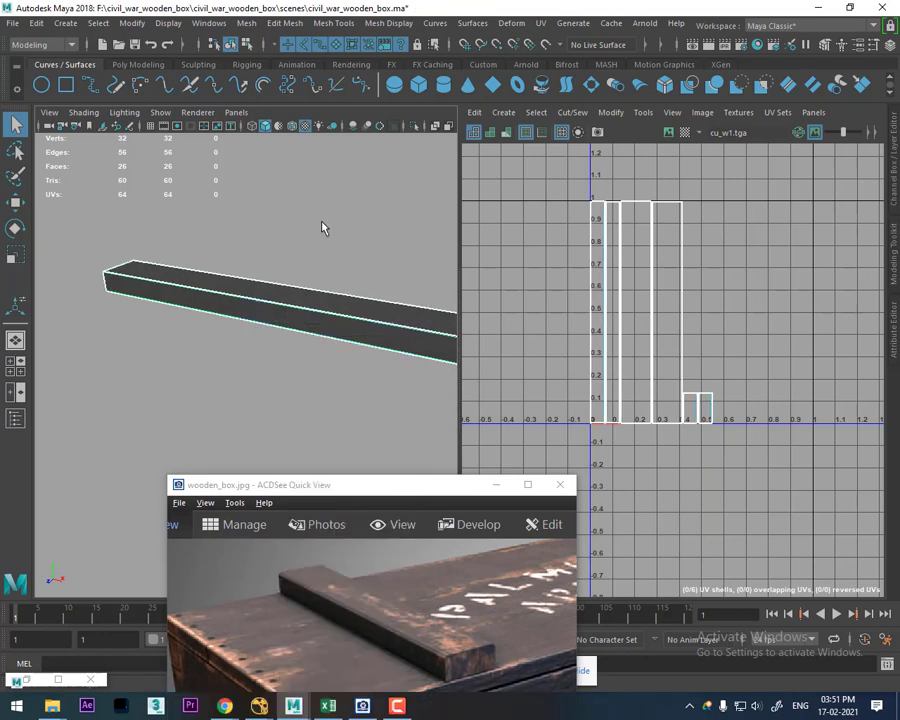
left_click_drag(321, 227, 278, 427)
left_click_drag(300, 288, 179, 261, "alt")
scroll(309, 283, "down", 5)
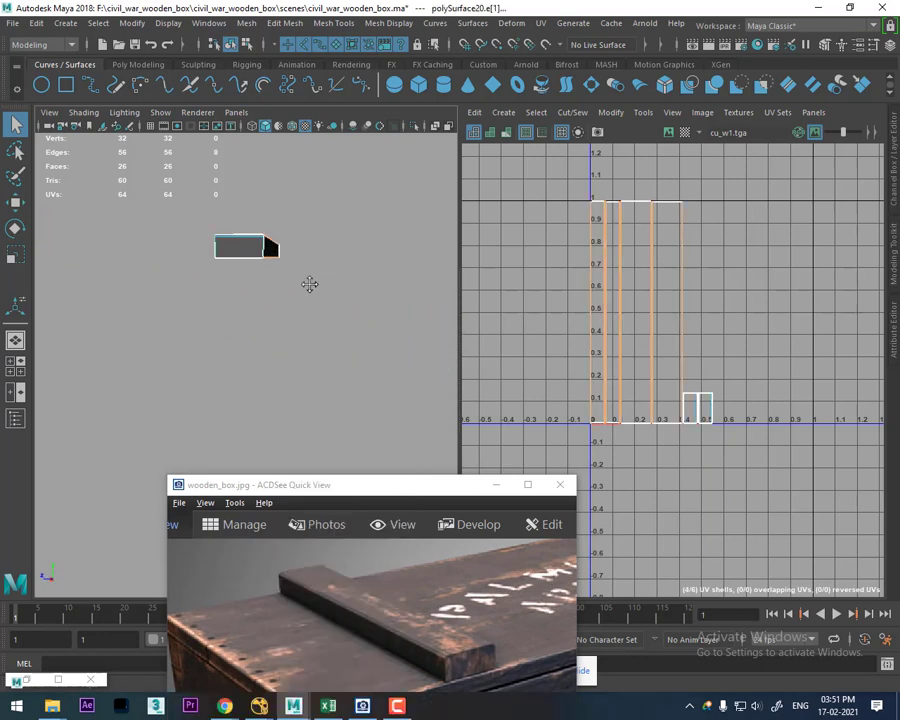
mouse_move(237, 245)
left_mouse_down("alt")
mouse_move(264, 290)
mouse_move(341, 354)
mouse_move(287, 261)
left_mouse_up("alt")
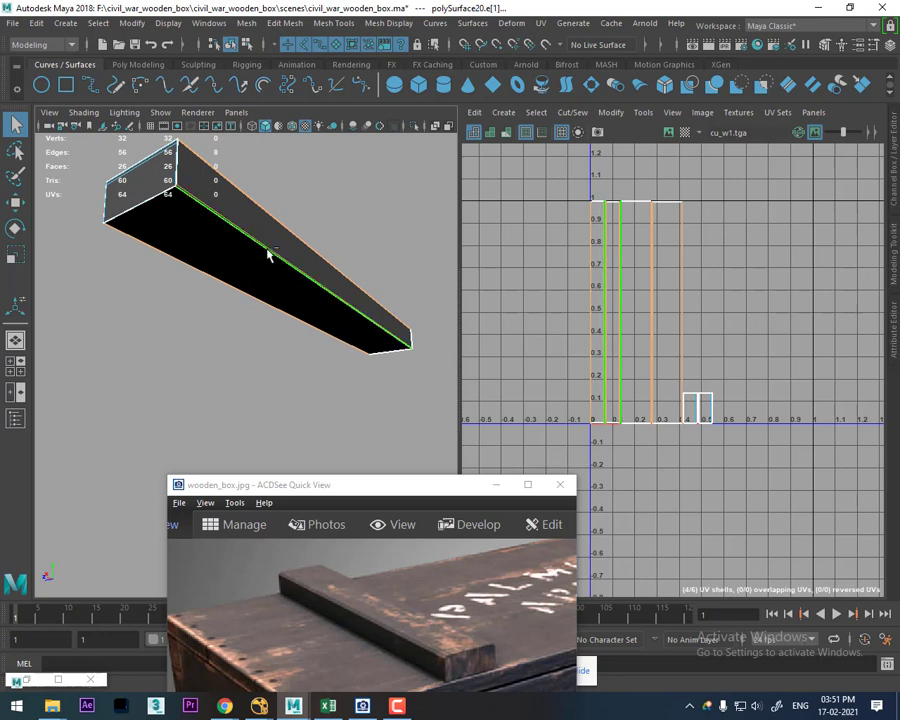
left_click(270, 251, "shift")
scroll(655, 330, "up", 2)
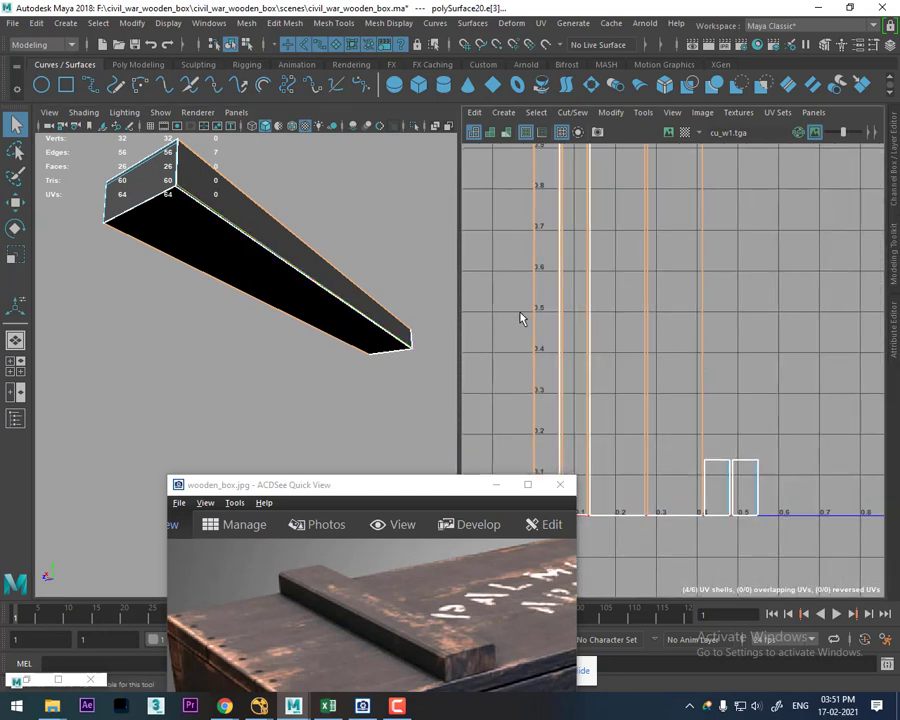
scroll(311, 297, "up", 3)
scroll(311, 297, "up", 2)
right_click_drag(677, 396, 654, 216, "shift")
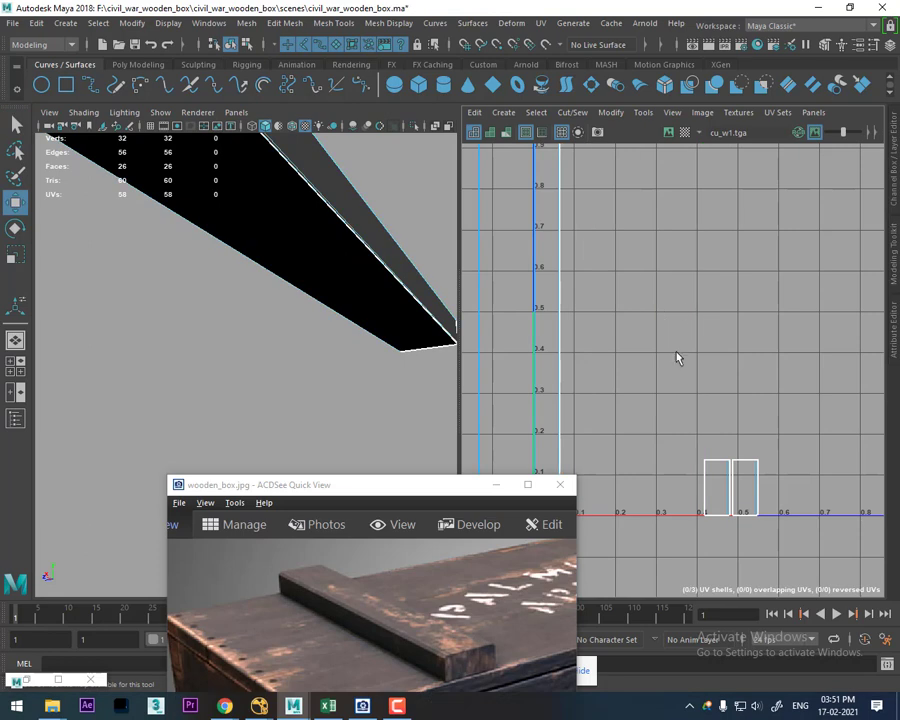
Step: Move and Sew the small UV piece onto the main shell along top edge e[51]
scroll(609, 279, "down", 3)
key("f")
scroll(377, 327, "down", 3)
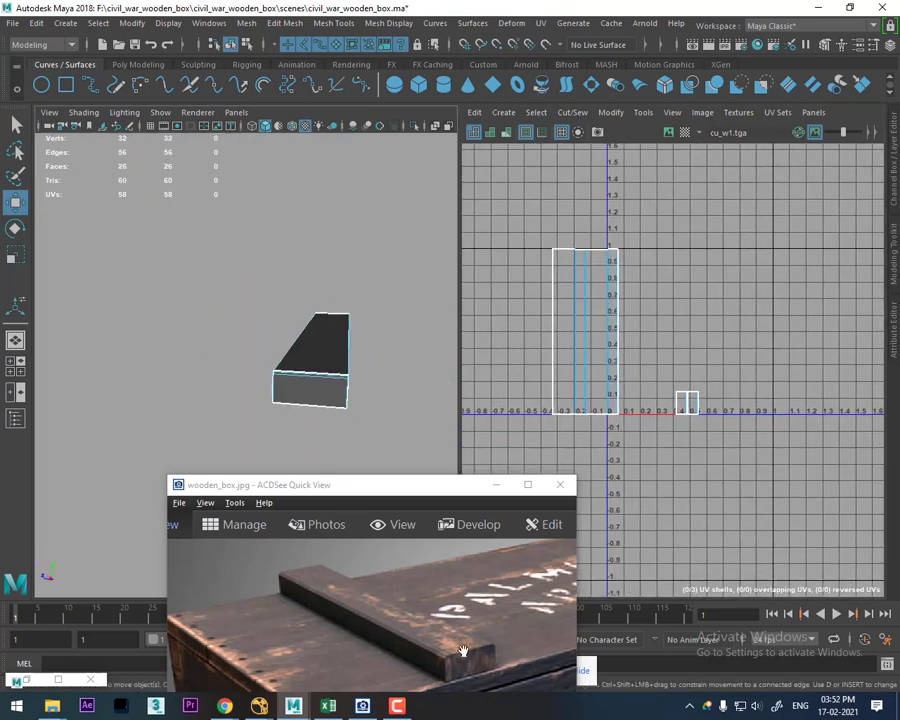
mouse_move(311, 381)
left_mouse_down("alt")
mouse_move(314, 390)
mouse_move(306, 366)
mouse_move(316, 386)
mouse_move(299, 386)
left_mouse_up("alt")
left_click(309, 375)
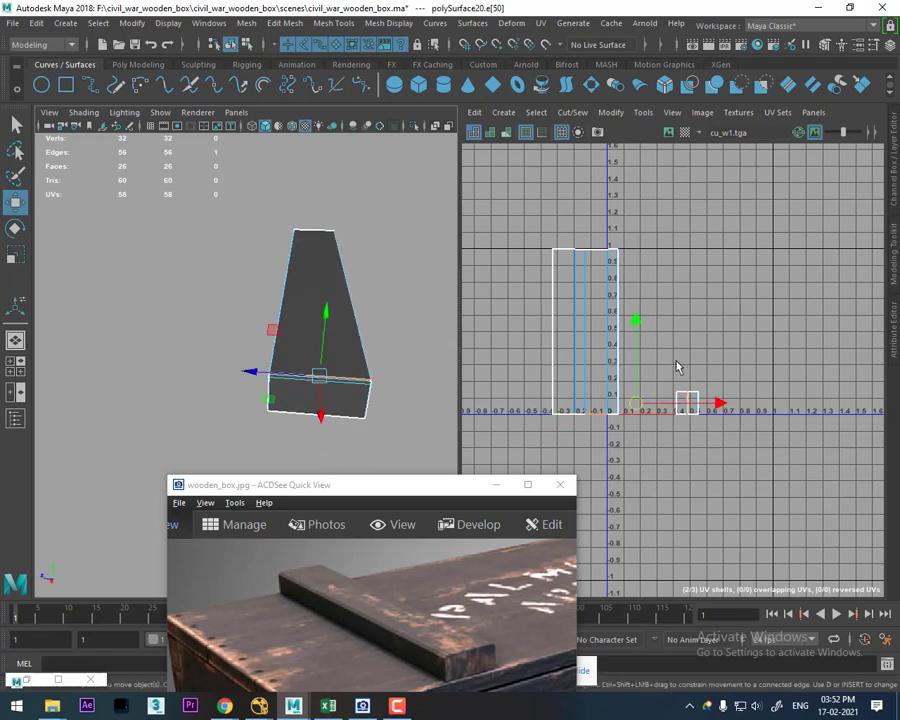
left_click(420, 155)
left_click(596, 281)
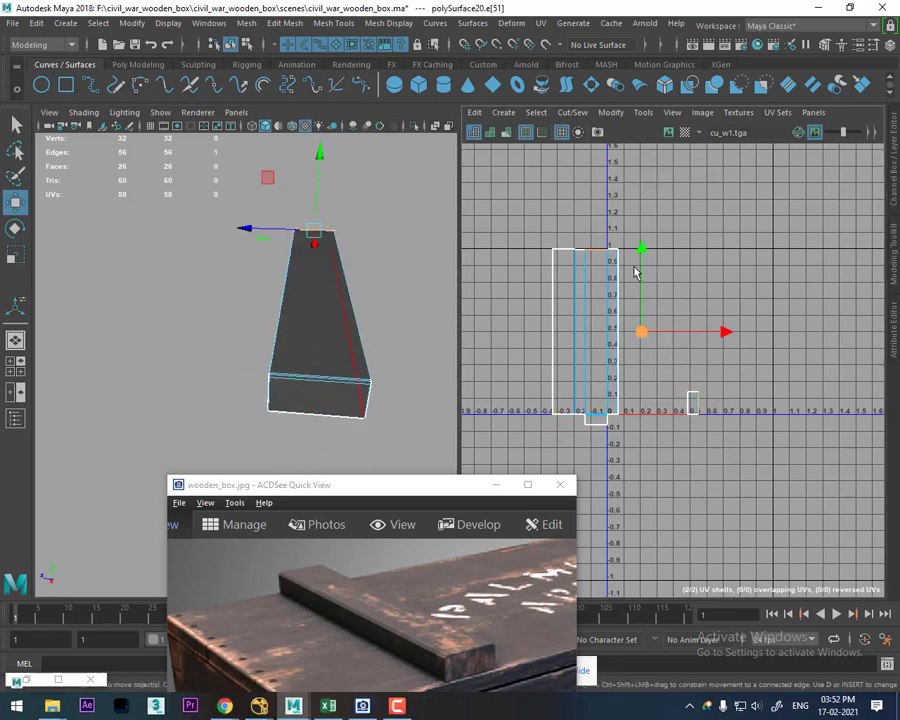
right_click_drag(634, 272, 615, 186, "shift")
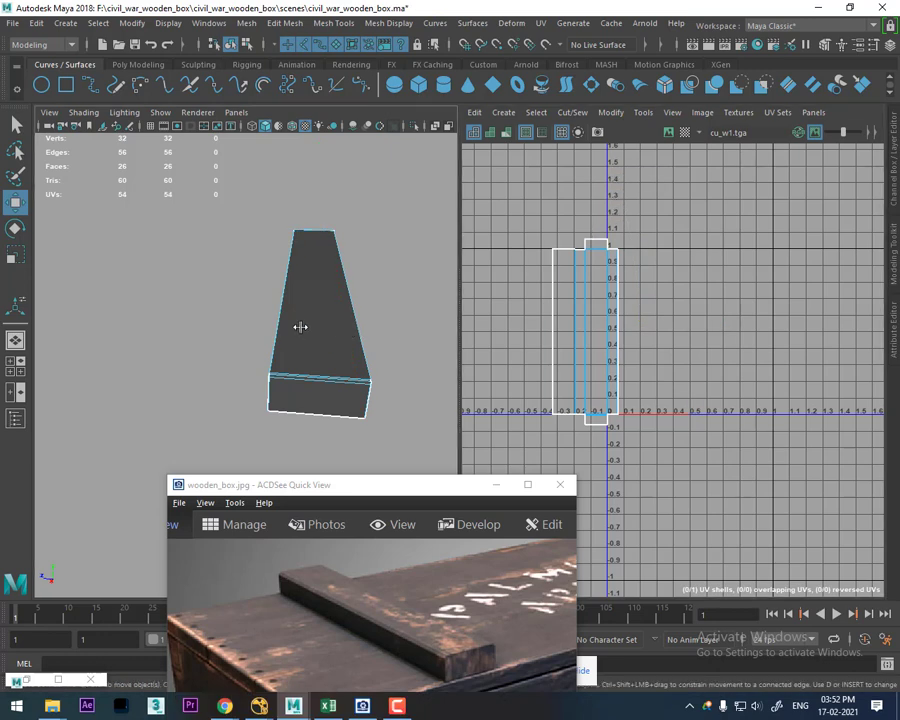
left_click_drag(297, 325, 330, 340, "alt")
left_click(496, 486)
Step: Assign the existing checker material to the plank and drawer handle
right_click_drag(278, 300, 372, 278)
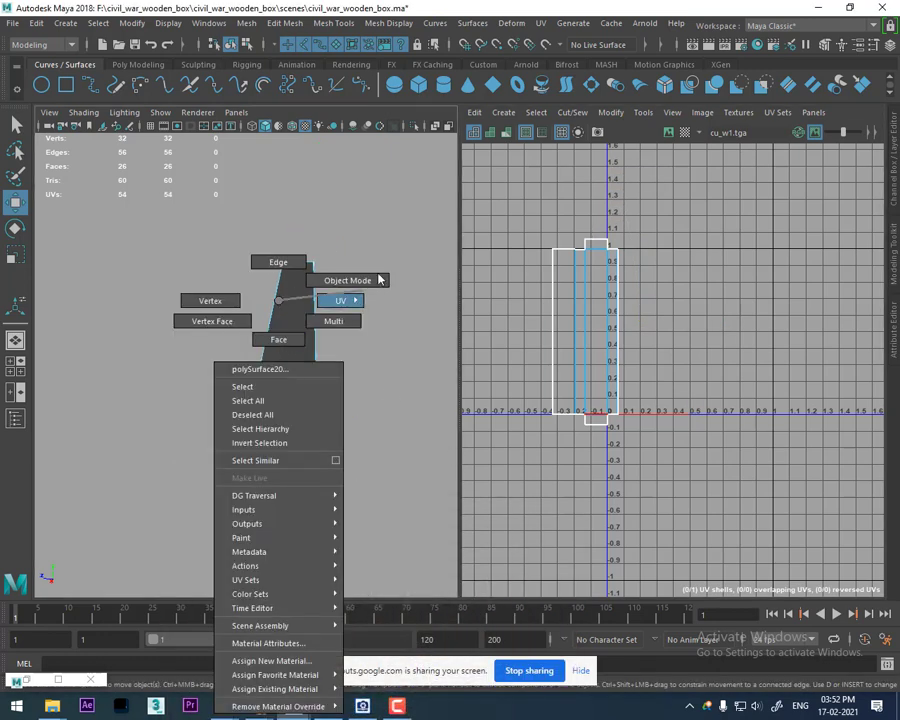
left_click(309, 372)
mouse_move(346, 434)
left_mouse_down("alt")
mouse_move(354, 442)
mouse_move(338, 456)
mouse_move(298, 388)
mouse_move(304, 370)
mouse_move(293, 352)
left_mouse_up("alt")
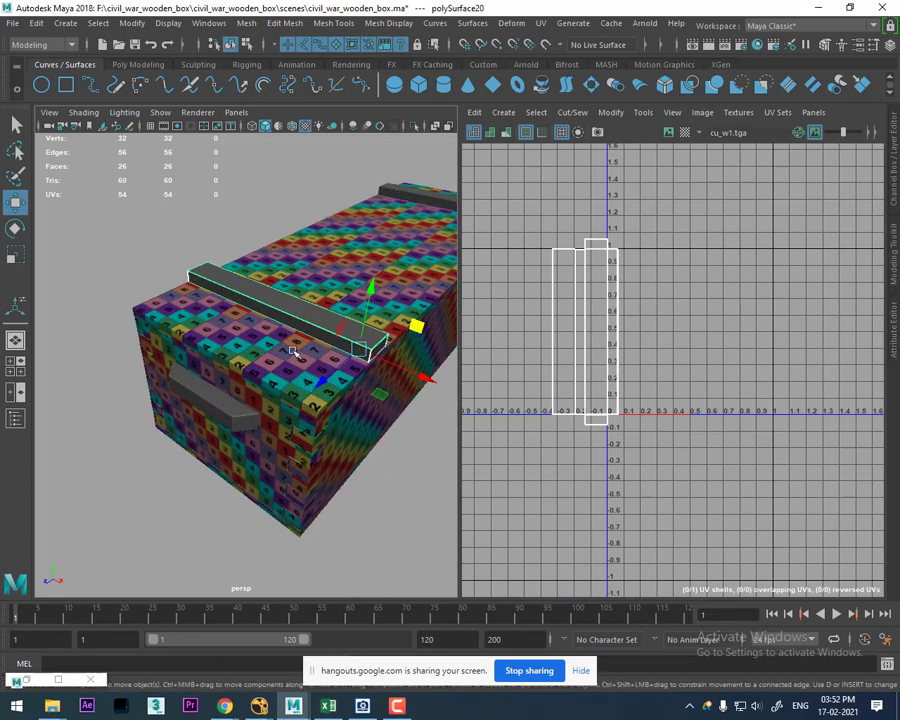
left_click(225, 421, "shift")
right_click_drag(270, 296, 290, 688)
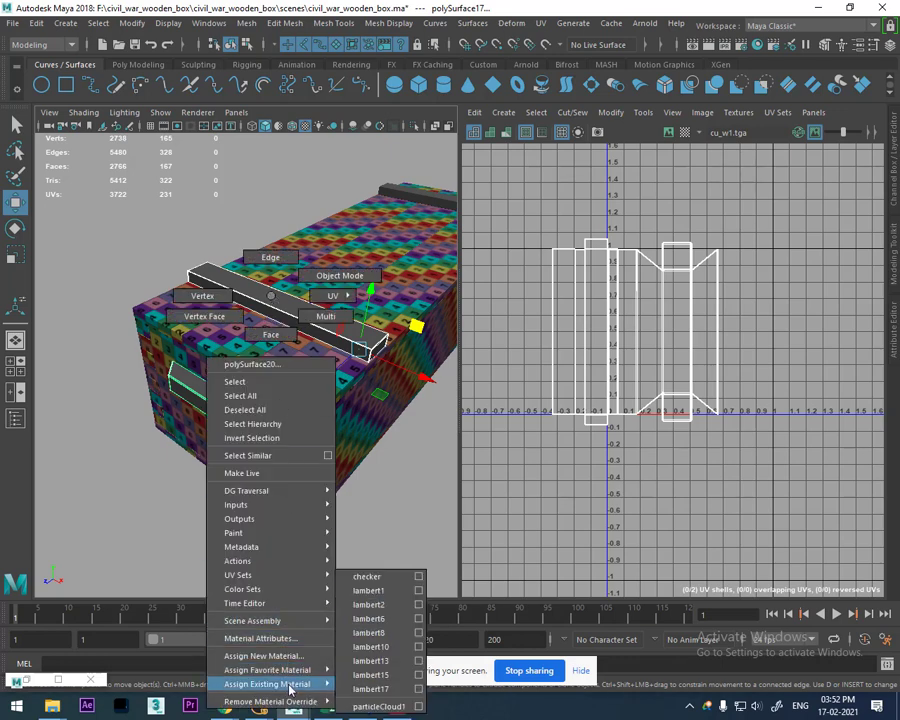
left_click(367, 576)
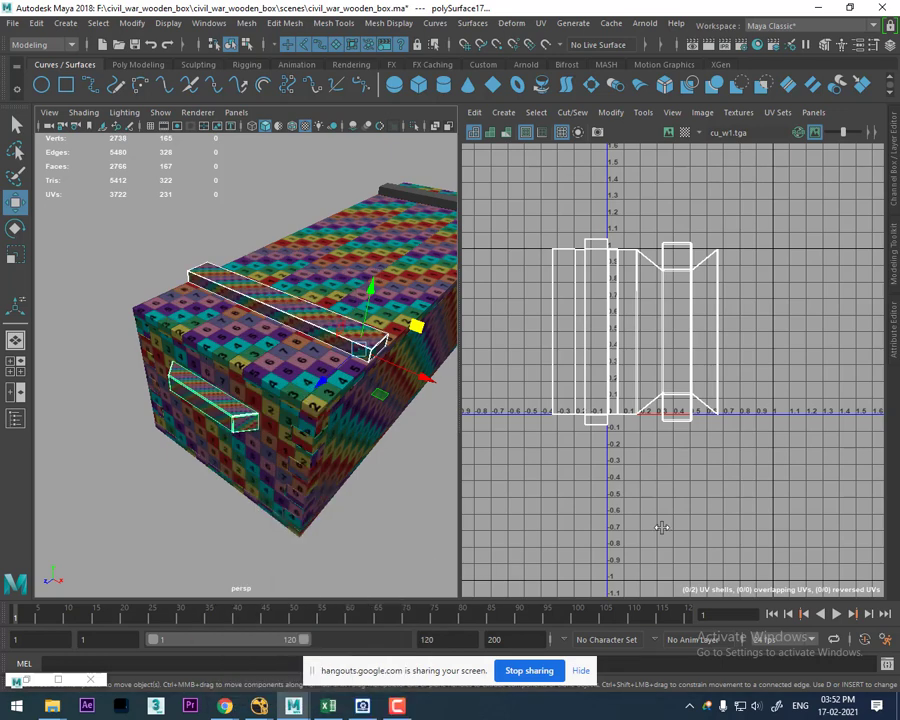
Step: Select all the box's parts and Combine them into a single mesh
left_click(393, 498)
left_click(297, 454)
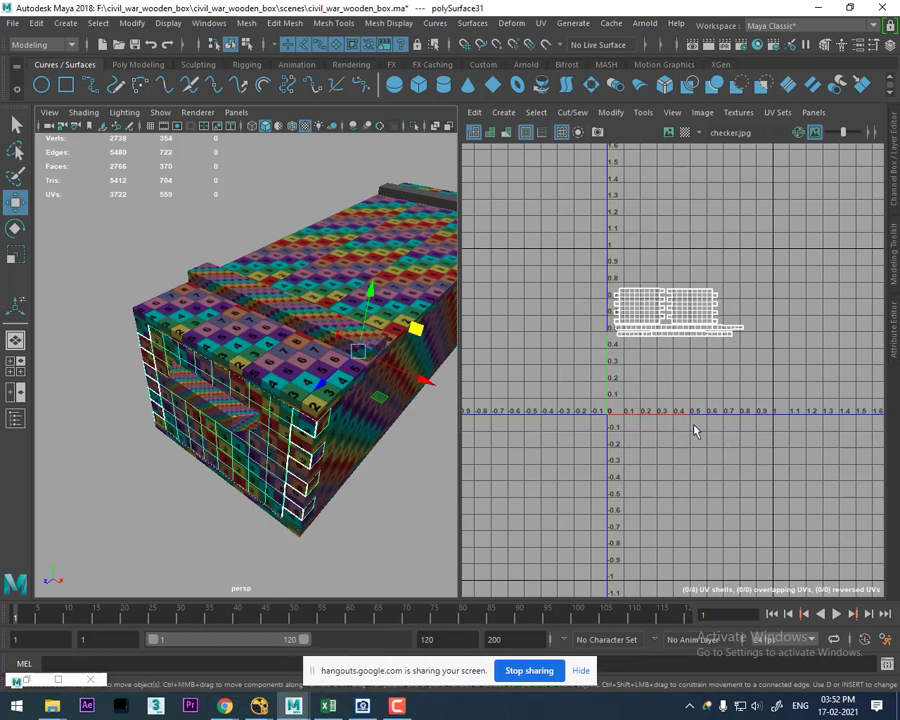
left_click(344, 444, "shift")
left_click(349, 470, "shift")
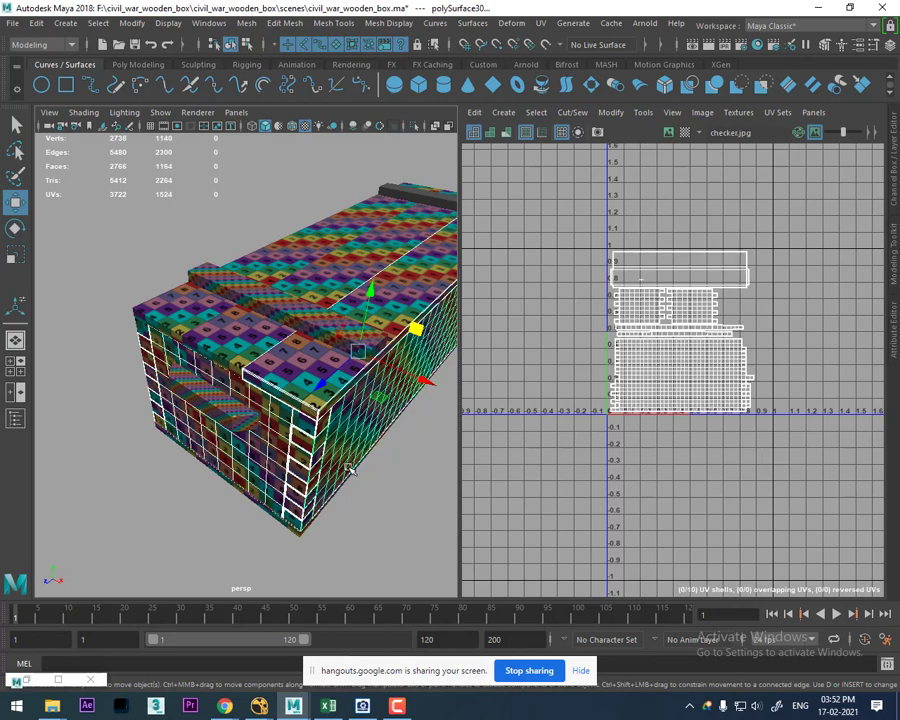
left_click_drag(331, 468, 225, 352, "alt")
left_click(220, 348, "shift")
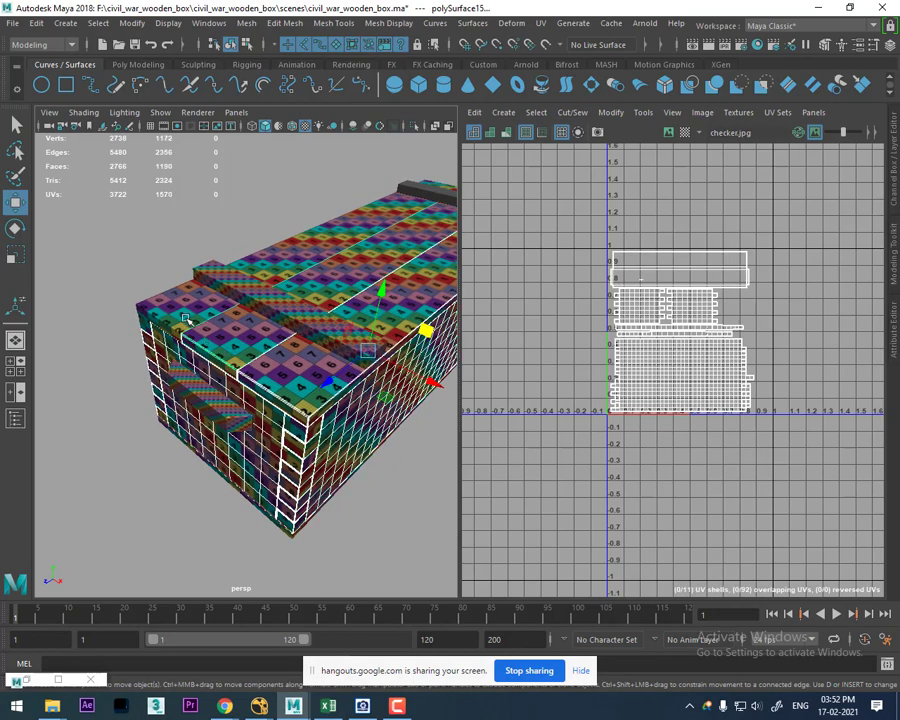
left_click(130, 225, "shift")
left_click_drag(119, 238, 314, 410, "alt")
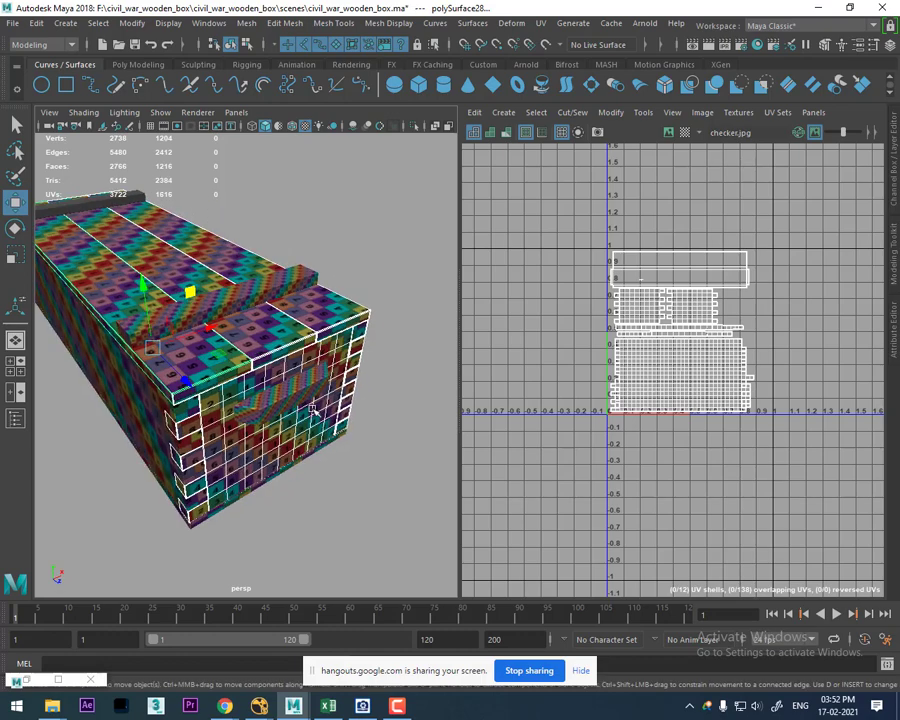
left_click(160, 436, "shift")
left_click_drag(160, 436, 353, 456, "alt")
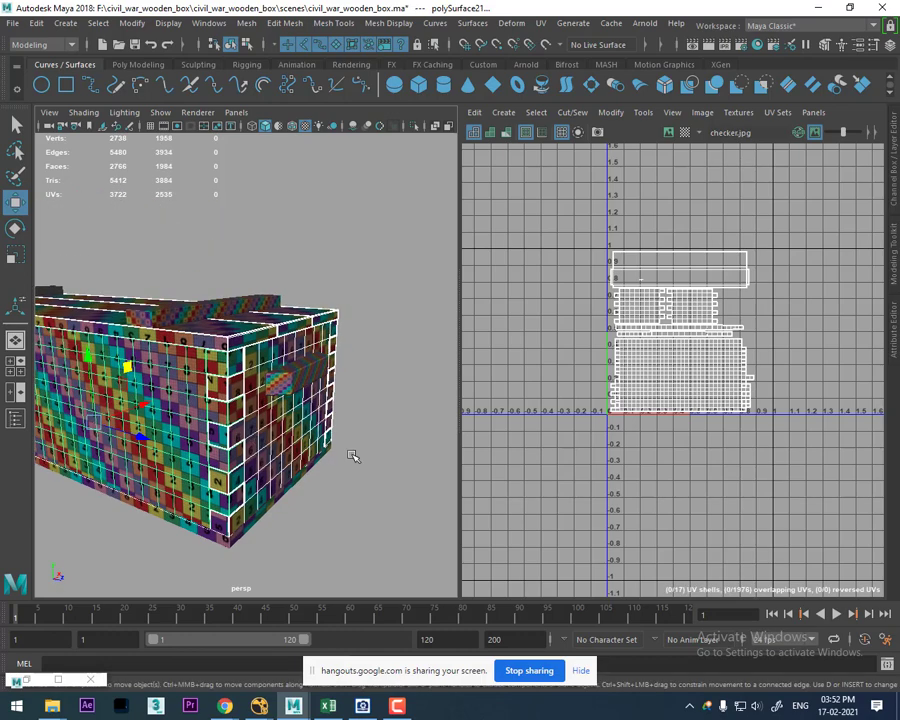
left_click_drag(165, 567, 165, 567, "shift")
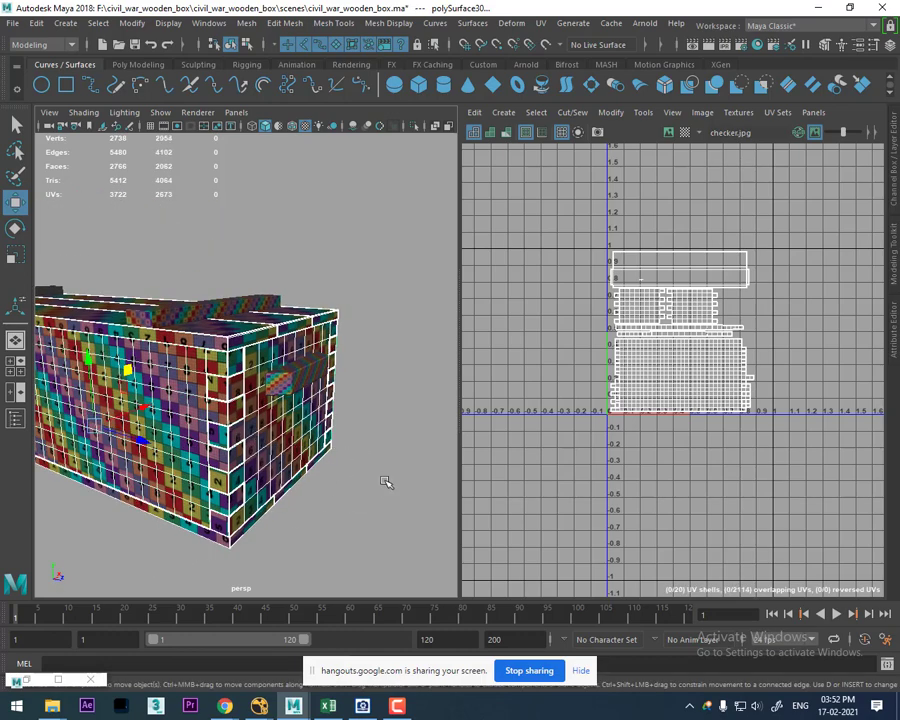
left_click_drag(388, 483, 266, 254, "alt")
right_click(376, 356, "shift")
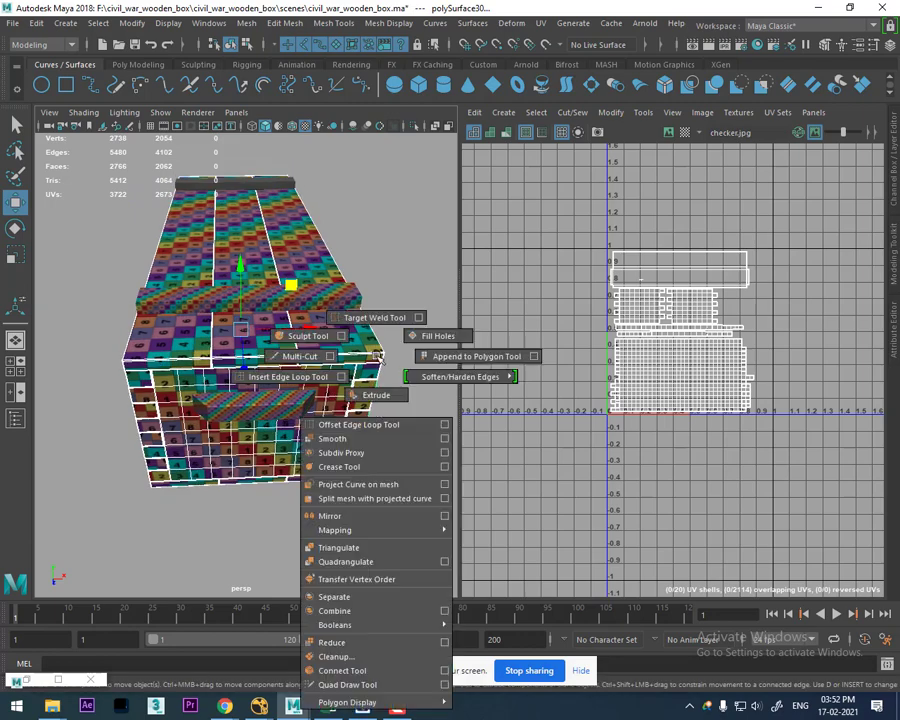
left_click(372, 610)
left_click(376, 477)
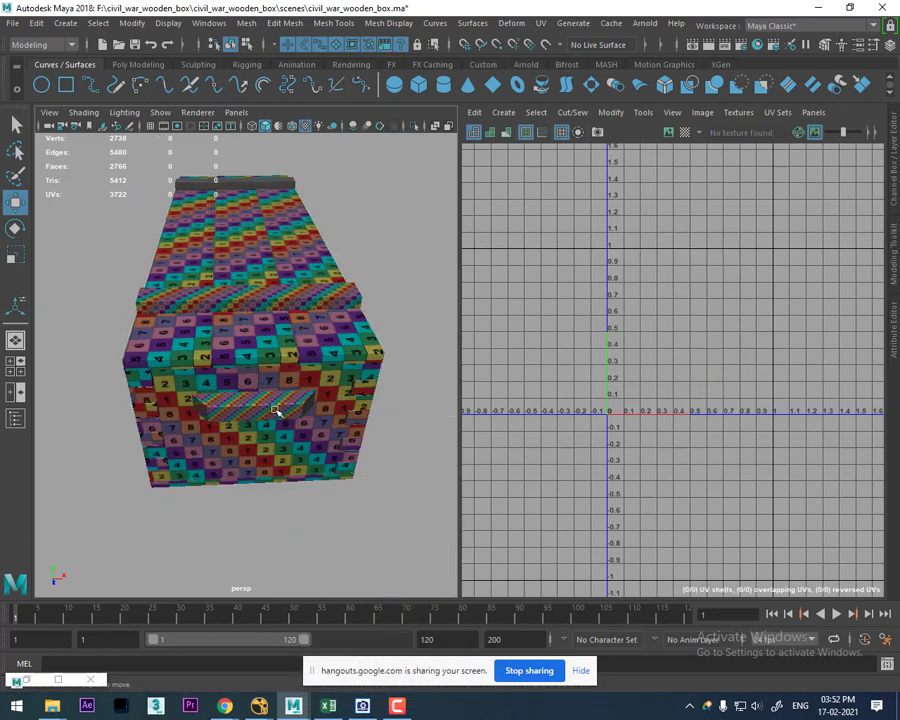
left_click(265, 408)
Step: Select the drawer handle's whole UV shell, shrink it and move it up
scroll(648, 345, "up", 2)
left_click_drag(330, 440, 341, 470, "alt")
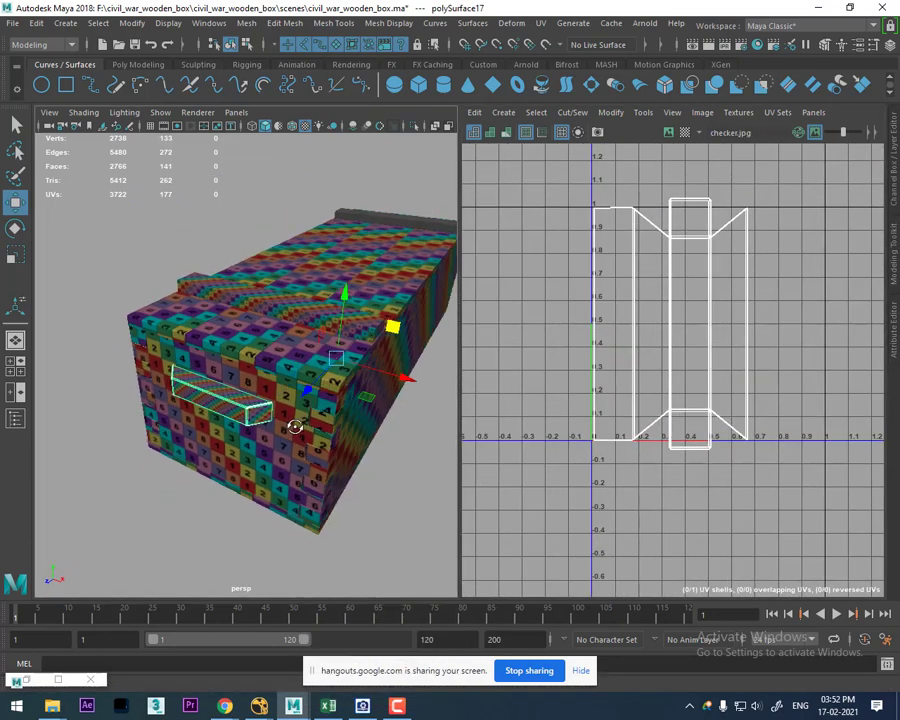
left_click_drag(793, 396, 714, 459)
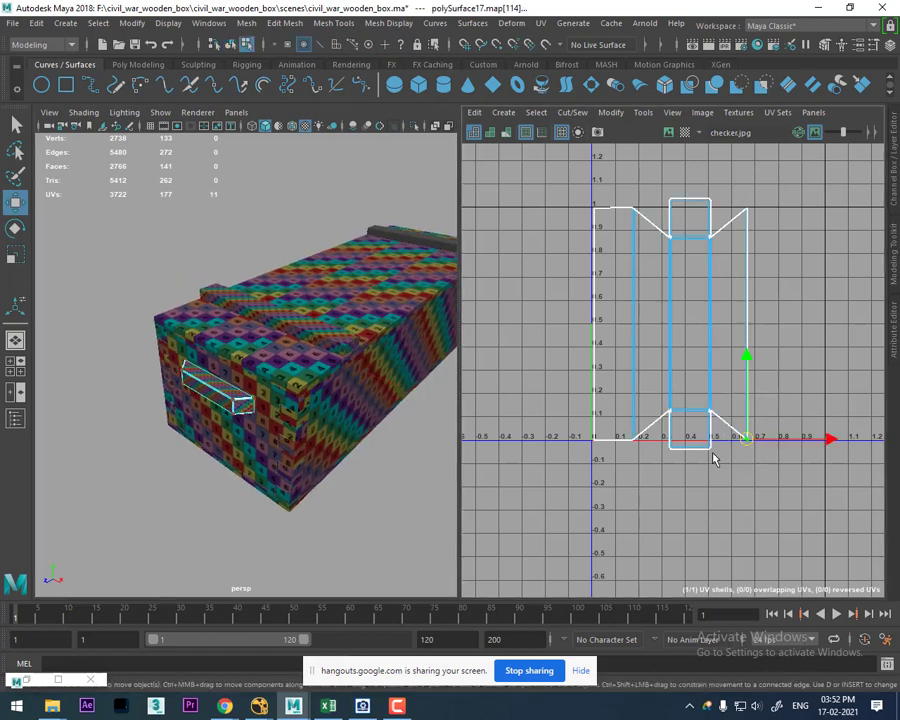
right_click_drag(349, 420, 400, 278)
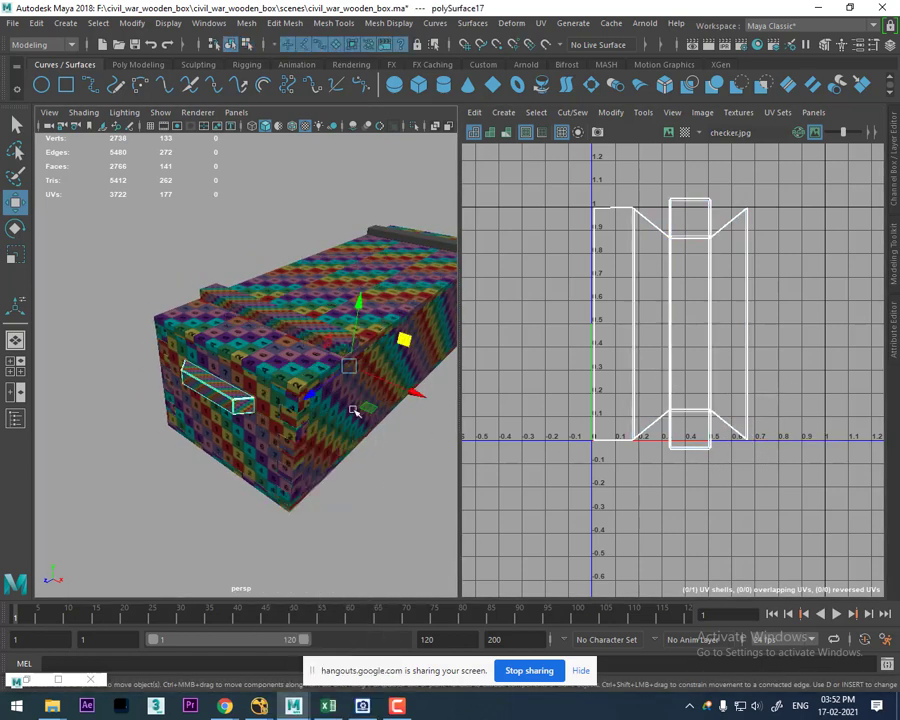
left_click(349, 437)
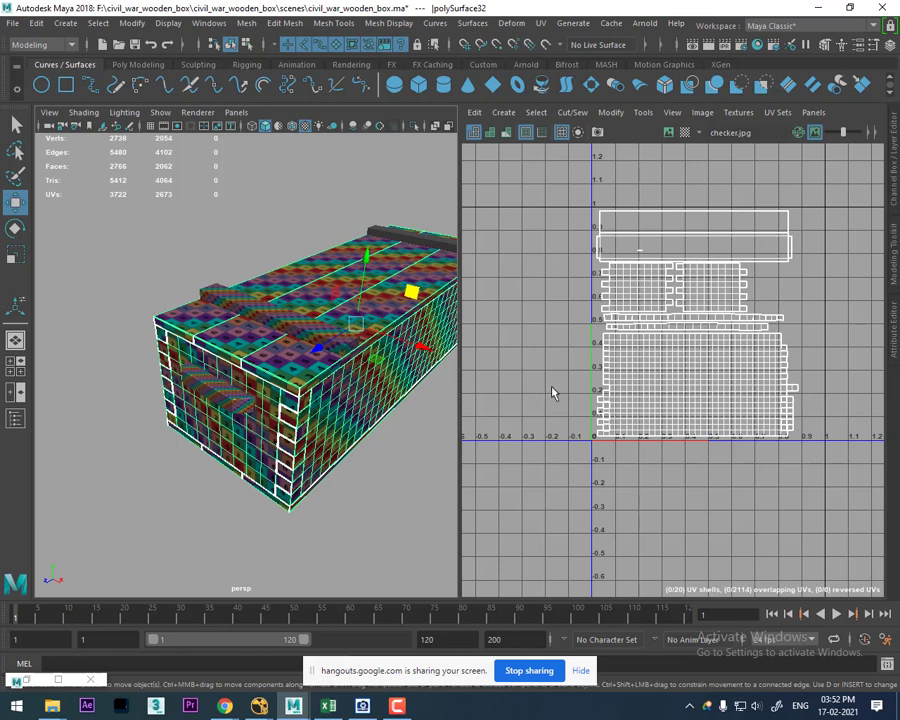
left_click(243, 407)
right_click_drag(802, 297, 727, 261)
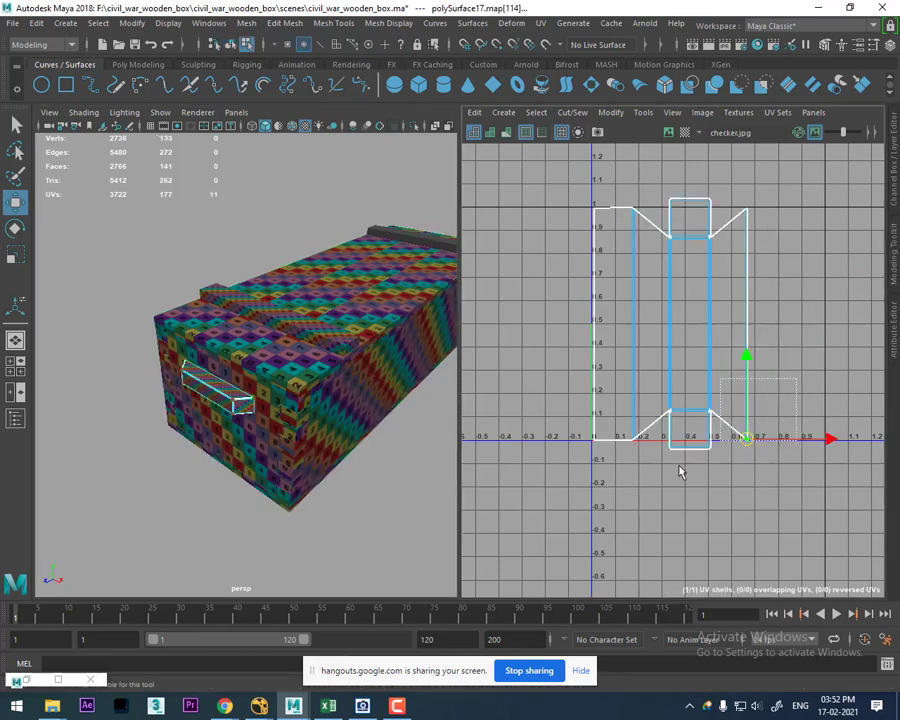
right_click_drag(657, 413, 742, 472, "shift")
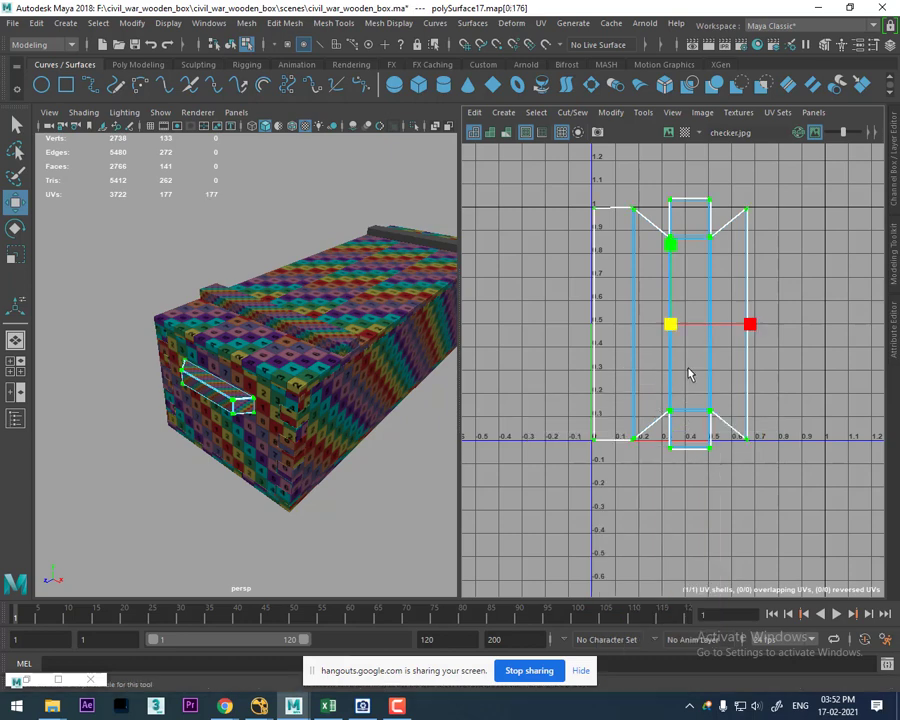
key("r")
middle_click_drag(662, 346, 618, 385)
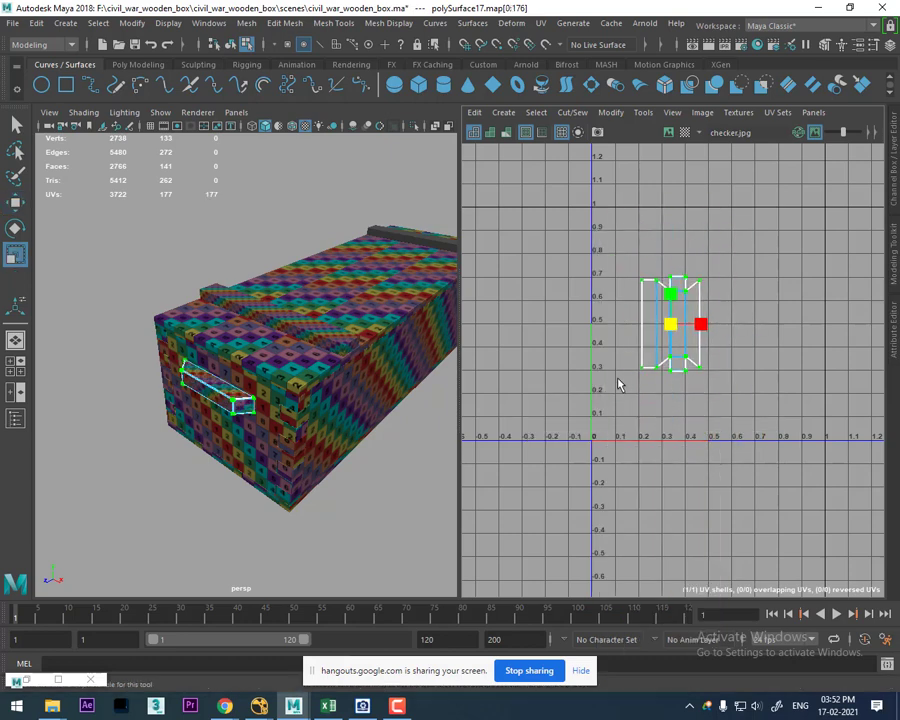
key("w")
mouse_move(654, 344)
middle_mouse_down()
mouse_move(740, 286)
mouse_move(744, 308)
middle_mouse_up()
Step: Shrink the handle's UV shell further so its checker squares match the box
left_click_drag(306, 436, 299, 425, "alt")
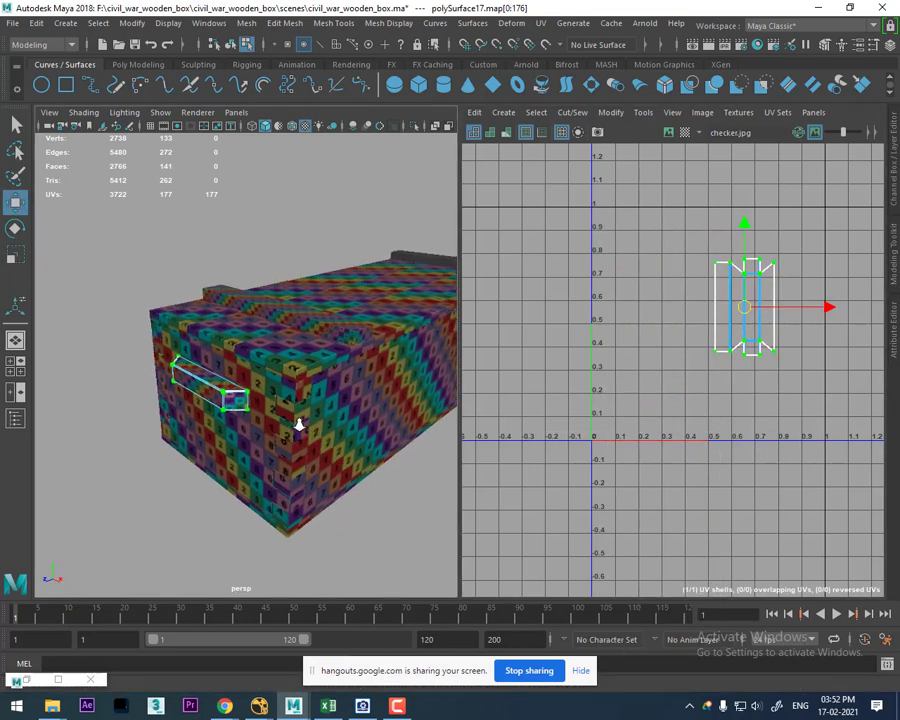
mouse_move(299, 425)
right_mouse_down("alt")
mouse_move(301, 514)
mouse_move(287, 487)
mouse_move(295, 470)
right_mouse_up("alt")
scroll(755, 380, "up", 1)
scroll(745, 380, "up", 2)
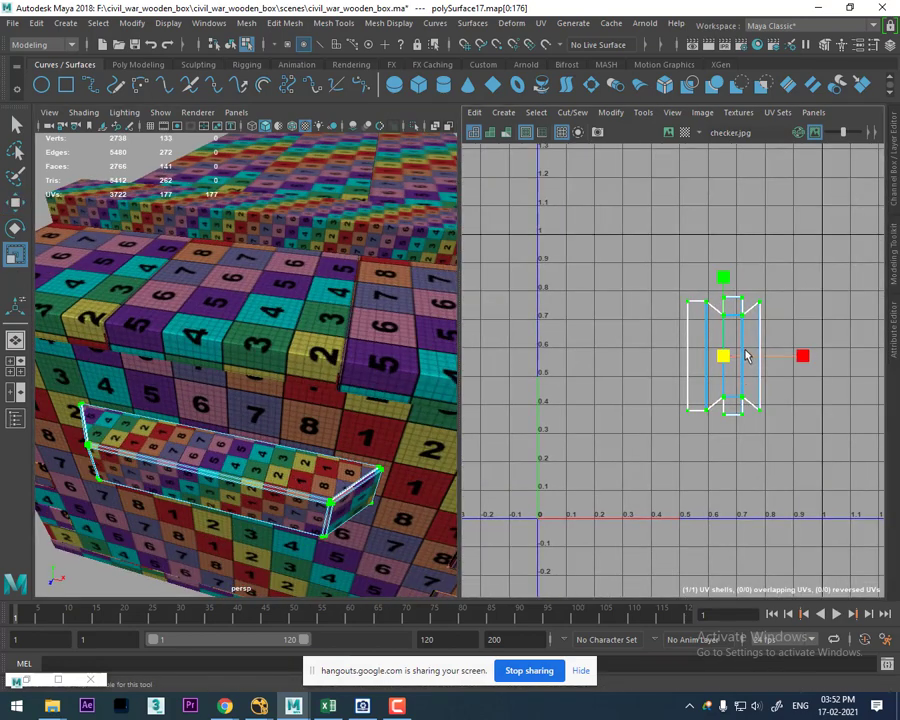
mouse_move(727, 360)
left_mouse_down()
mouse_move(708, 373)
mouse_move(784, 318)
left_mouse_up()
key("w")
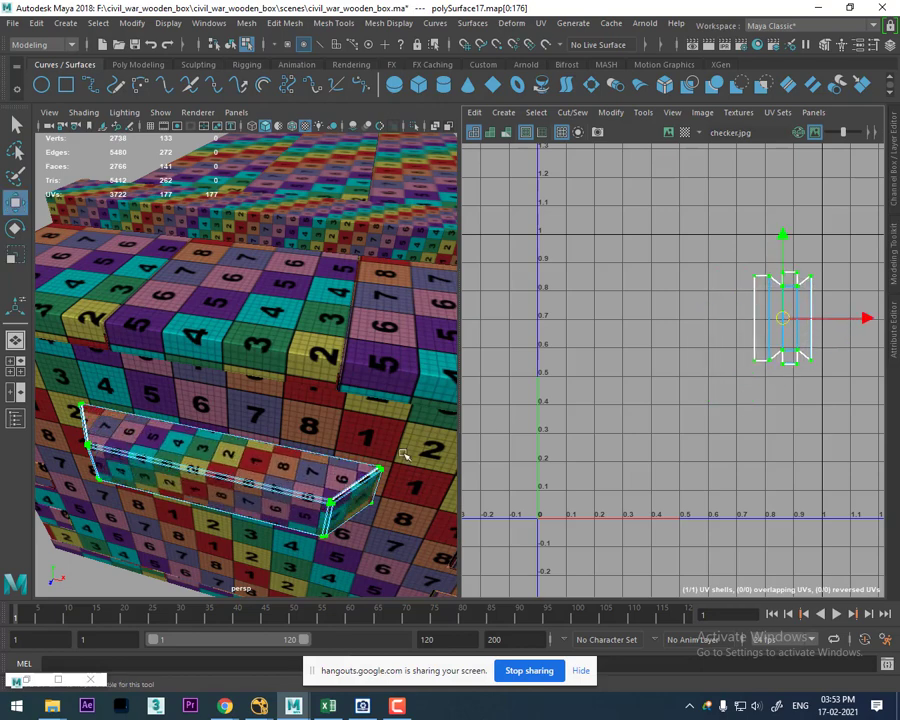
mouse_move(403, 455)
left_mouse_down("alt")
mouse_move(211, 488)
mouse_move(225, 482)
left_mouse_up("alt")
middle_click_drag(812, 310, 800, 369, "alt")
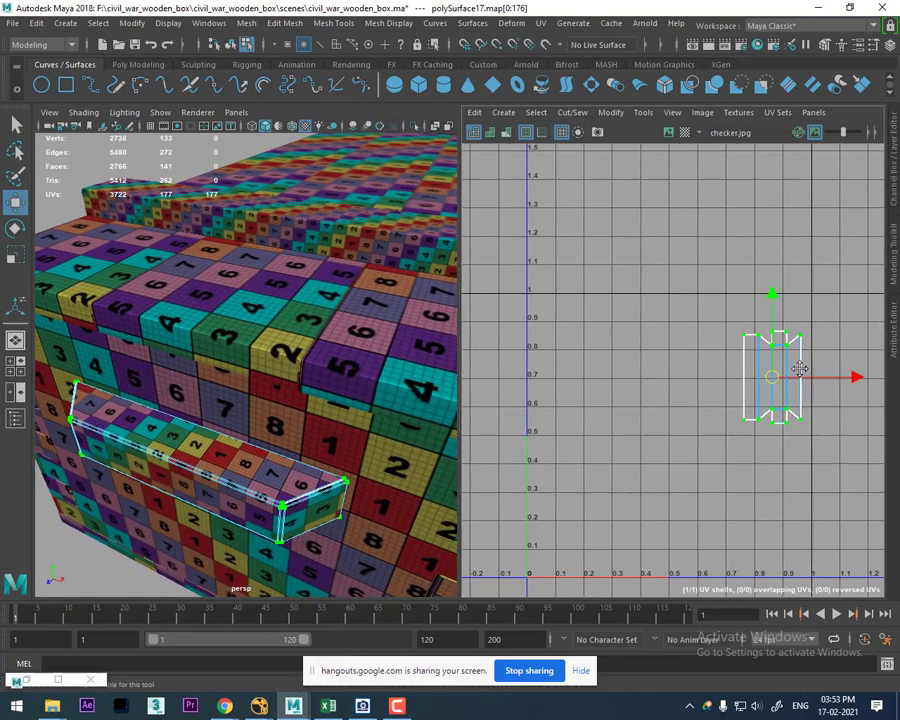
key("r")
left_click_drag(774, 381, 759, 392)
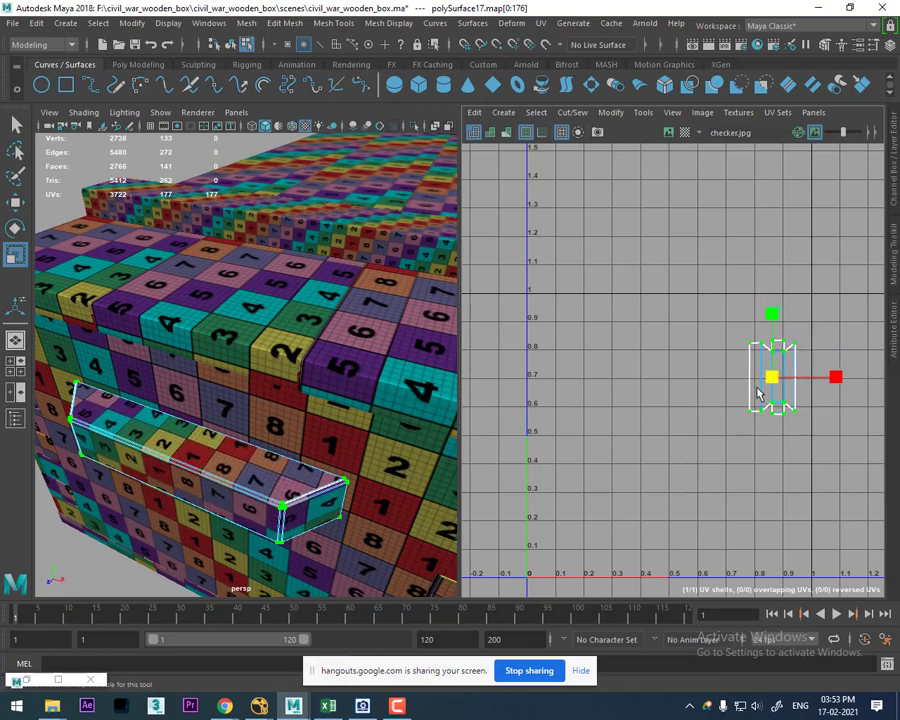
middle_click_drag(757, 395, 749, 412)
Step: Nudge and slightly rescale the handle shell to sit near U 0.8, V 0.7
key("w")
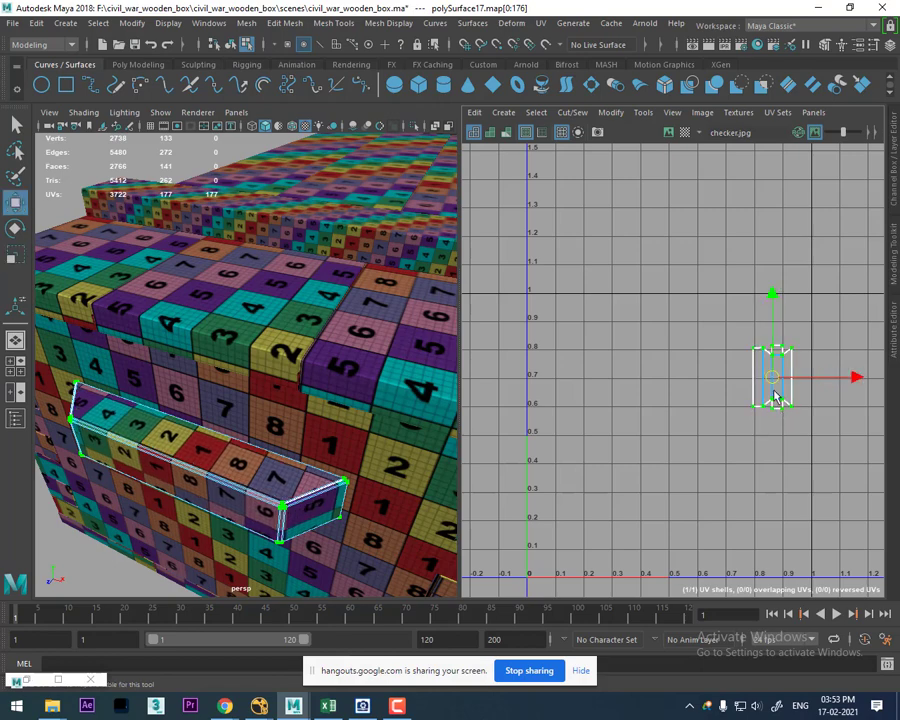
left_click_drag(770, 378, 772, 380)
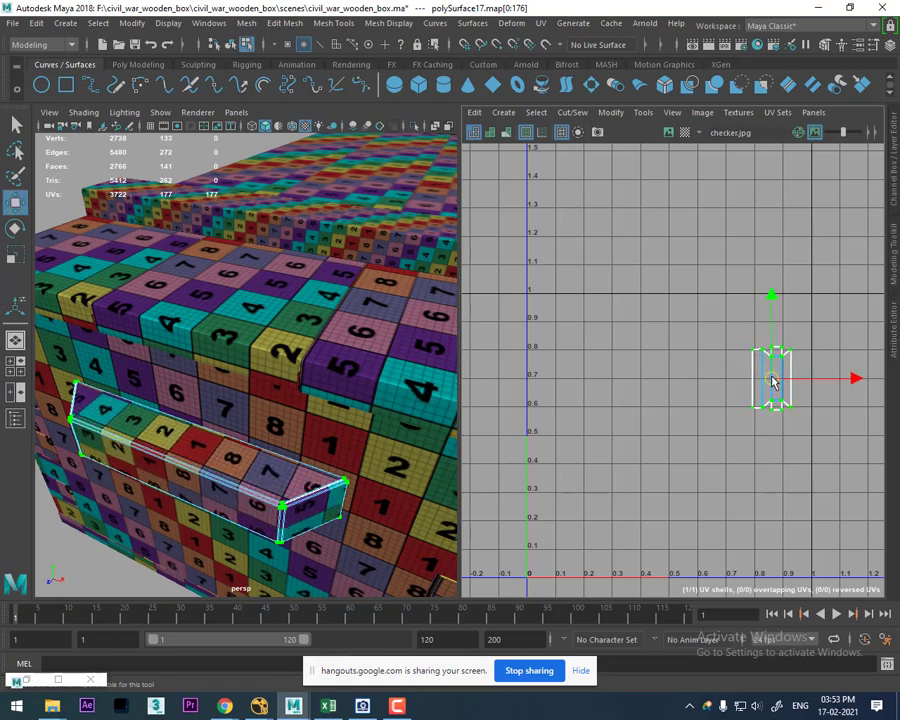
key("r")
left_click_drag(775, 378, 768, 376)
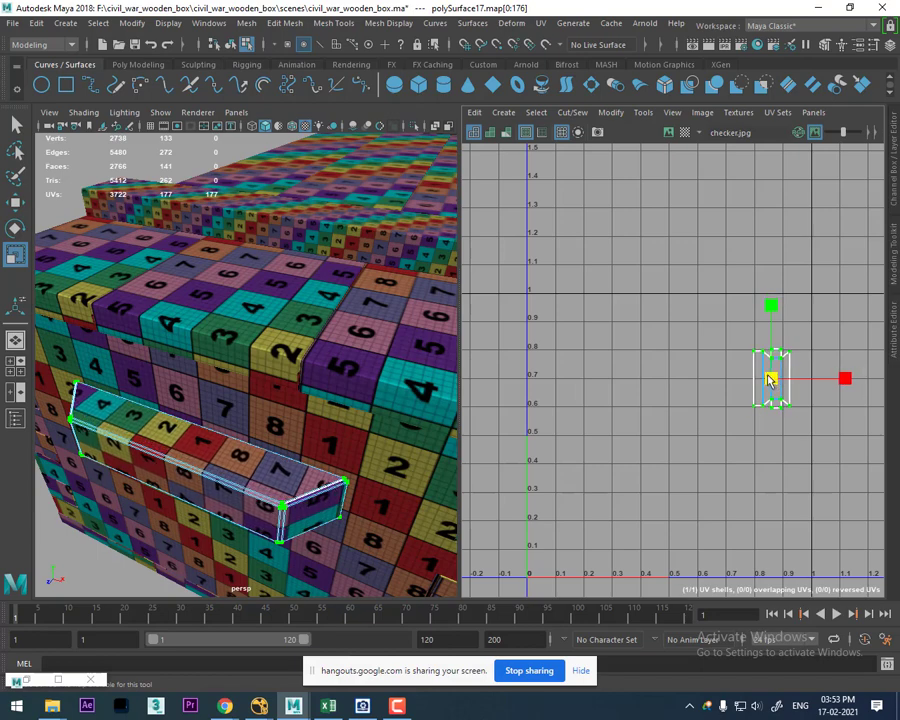
key("w")
left_click_drag(771, 295, 769, 292)
mouse_move(249, 458)
left_mouse_down("alt")
mouse_move(322, 513)
mouse_move(338, 490)
left_mouse_up("alt")
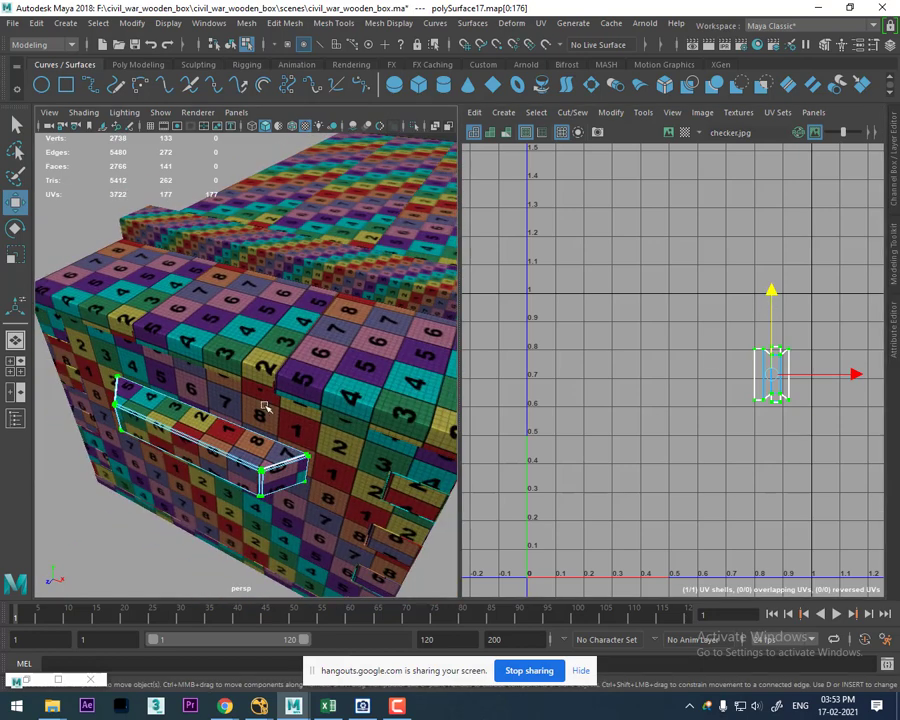
right_click_drag(265, 405, 370, 232)
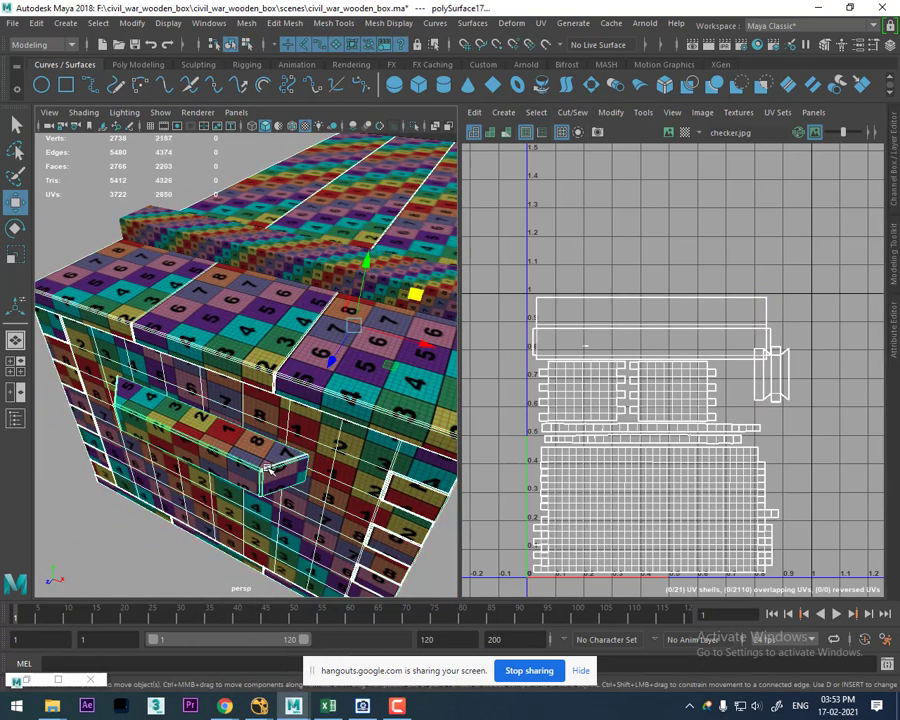
Step: Move the drawer handle's UV shell down slightly
scroll(699, 347, "up", 3)
scroll(723, 390, "up", 2)
right_click_drag(723, 390, 757, 350)
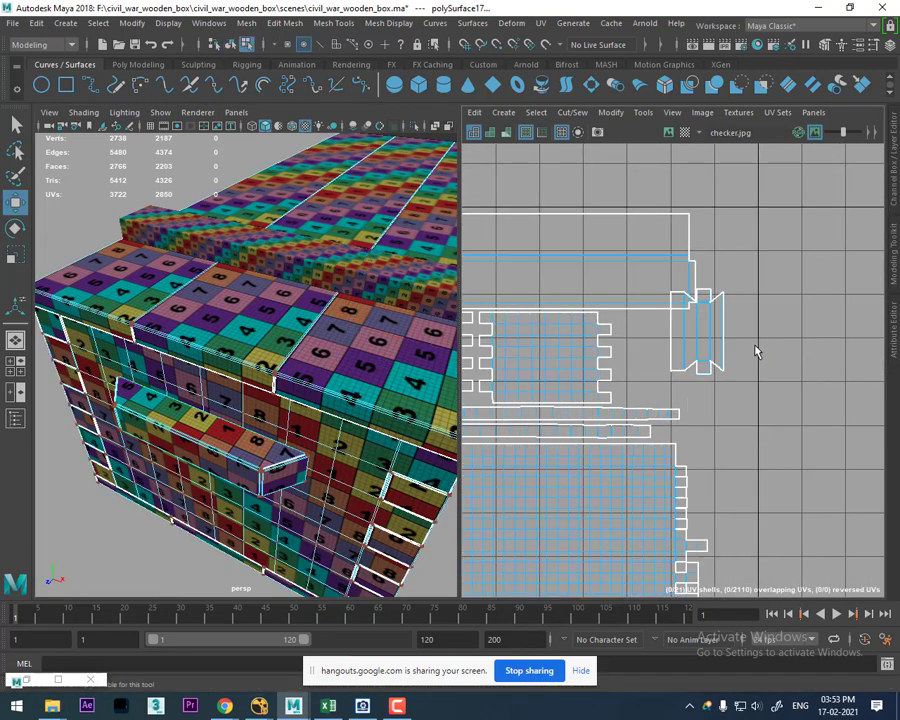
left_click(710, 365)
right_click_drag(697, 388, 747, 392)
mouse_move(702, 336)
left_mouse_down()
mouse_move(699, 364)
mouse_move(657, 362)
left_mouse_up()
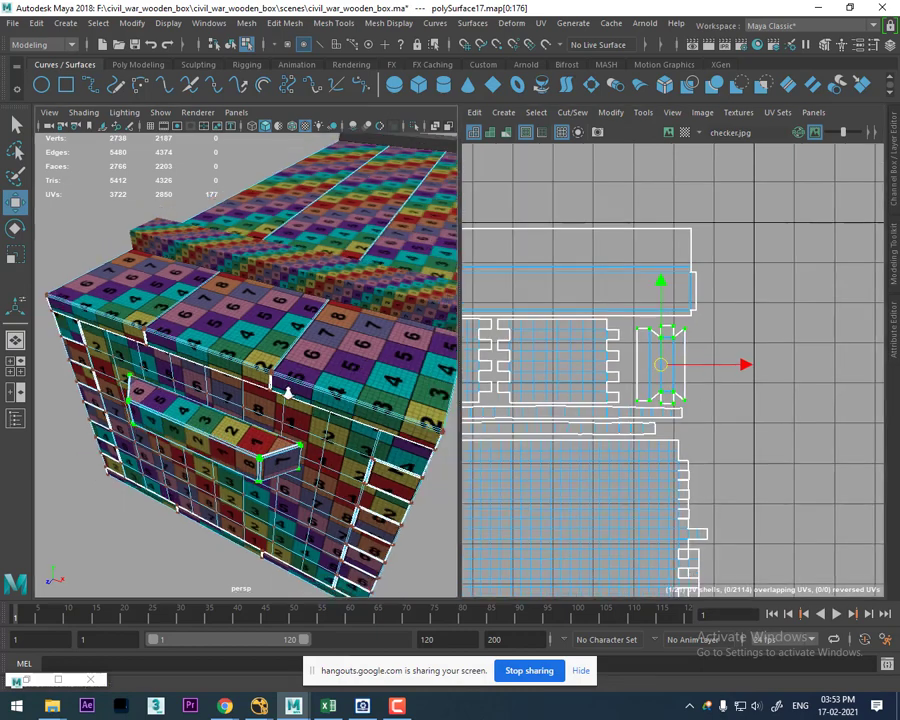
Step: Select the long top strip and lay out its UV shell with Layout UV
left_click_drag(286, 390, 296, 296, "alt")
left_click(296, 292)
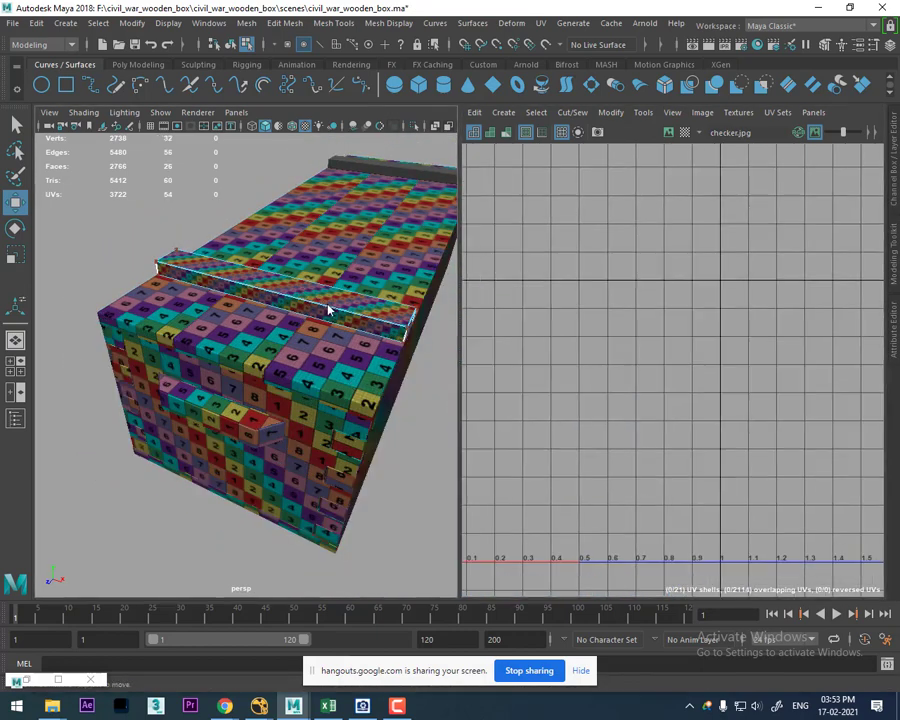
key("w")
scroll(637, 464, "down", 3)
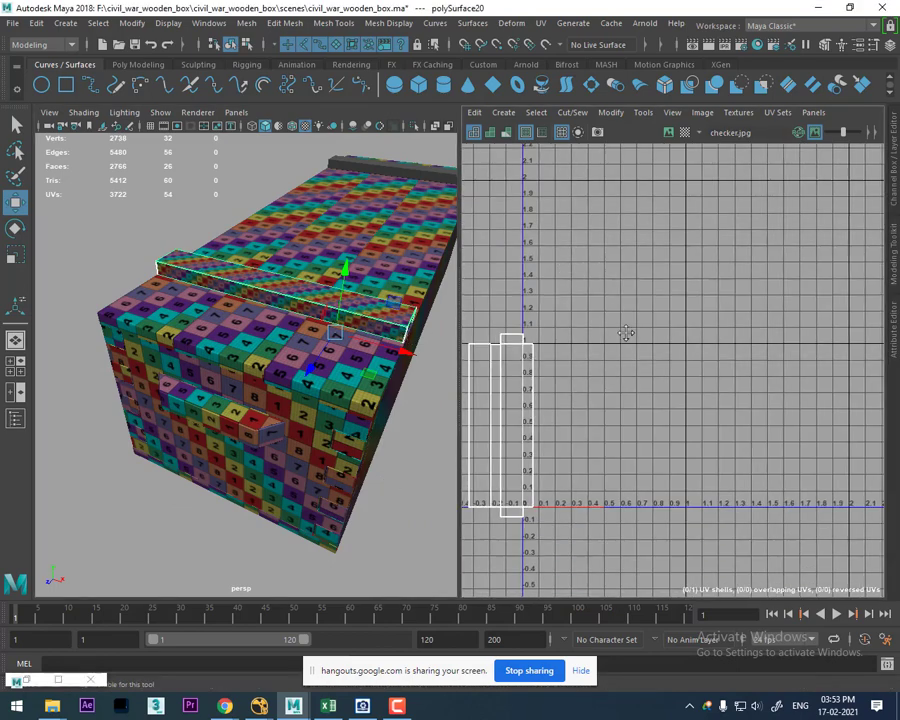
mouse_move(592, 312)
right_mouse_down()
mouse_move(521, 353)
mouse_move(629, 418)
right_mouse_up()
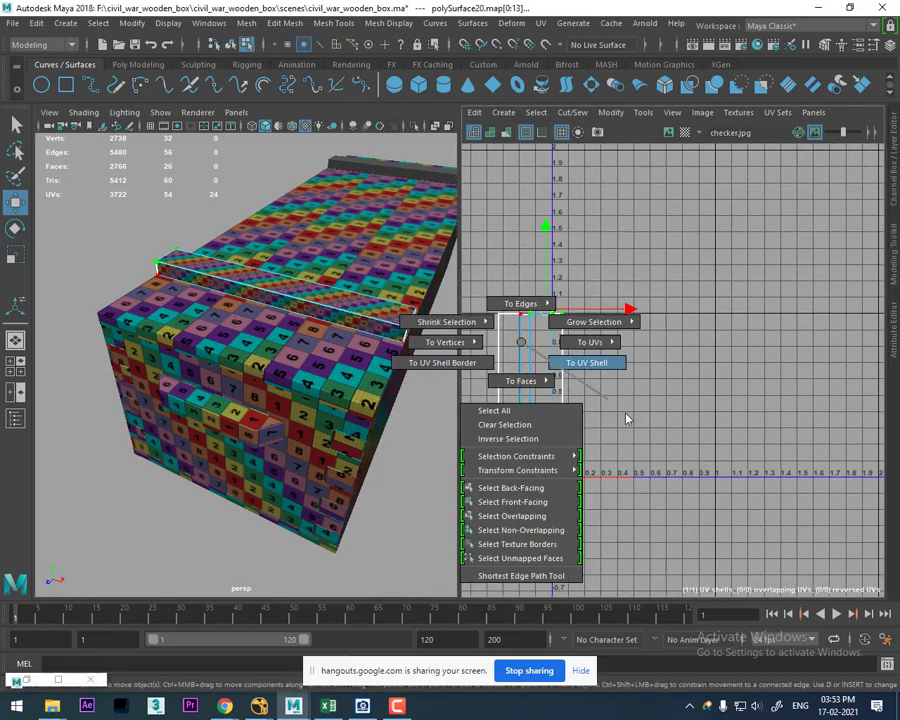
right_click(632, 273, "shift")
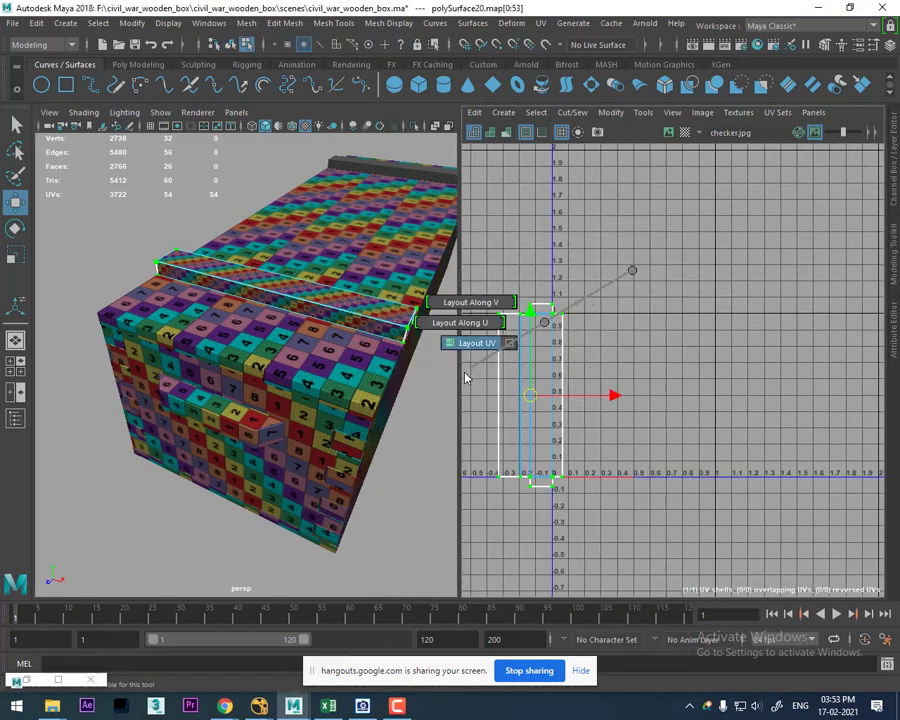
left_click(478, 340)
Step: Scale the top strip's UV shell down to match the checker density
mouse_move(360, 302)
left_mouse_down("alt")
mouse_move(311, 314)
mouse_move(352, 331)
mouse_move(347, 355)
left_mouse_up("alt")
right_click_drag(600, 386, 680, 346)
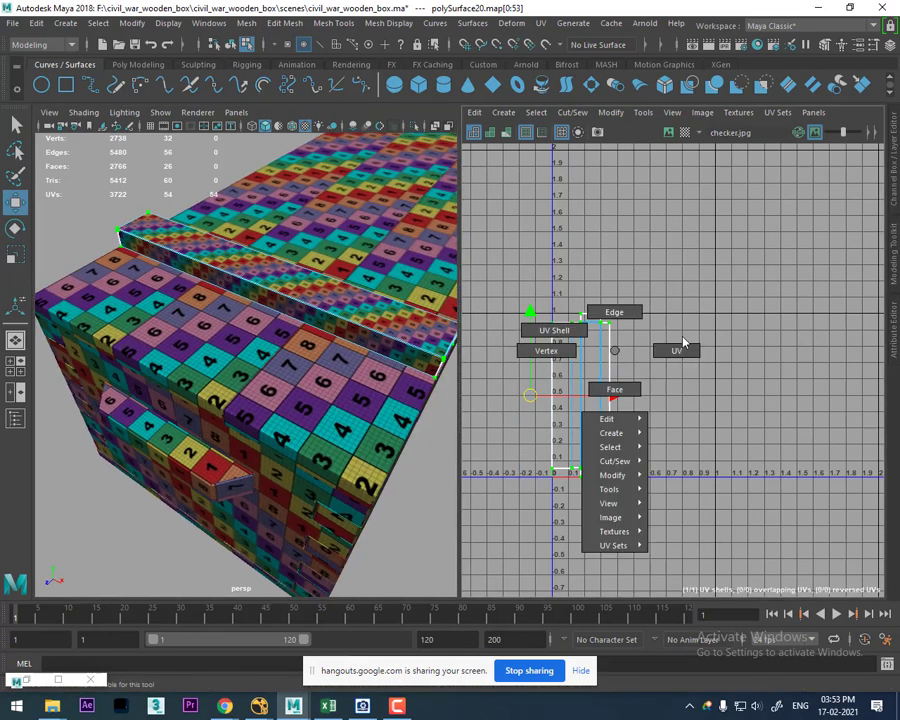
left_click(580, 318)
right_click_drag(577, 358, 603, 363, "ctrl")
key("r")
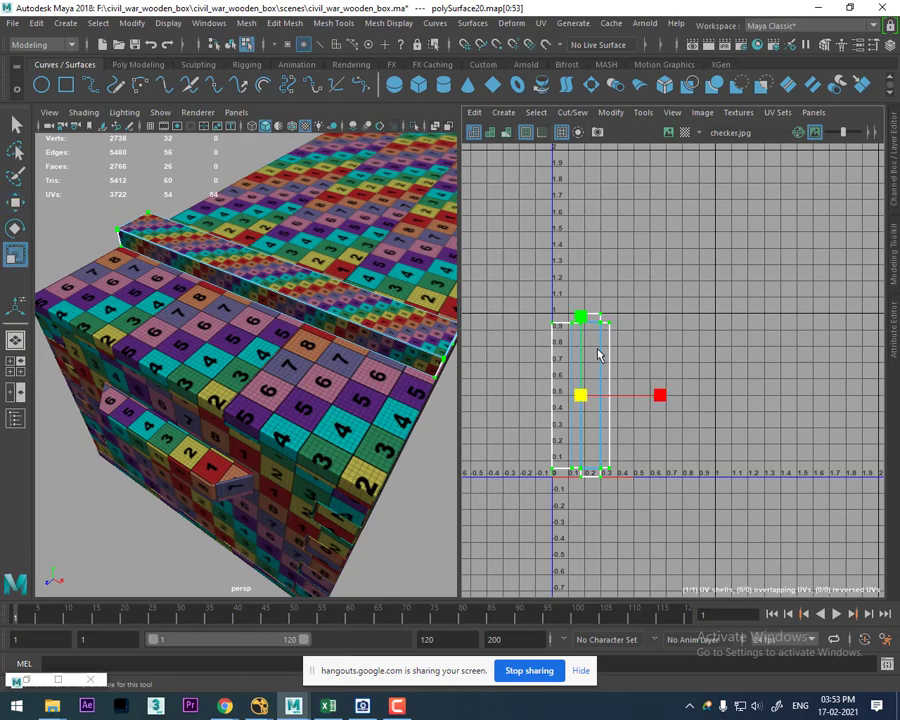
left_click_drag(580, 395, 543, 435)
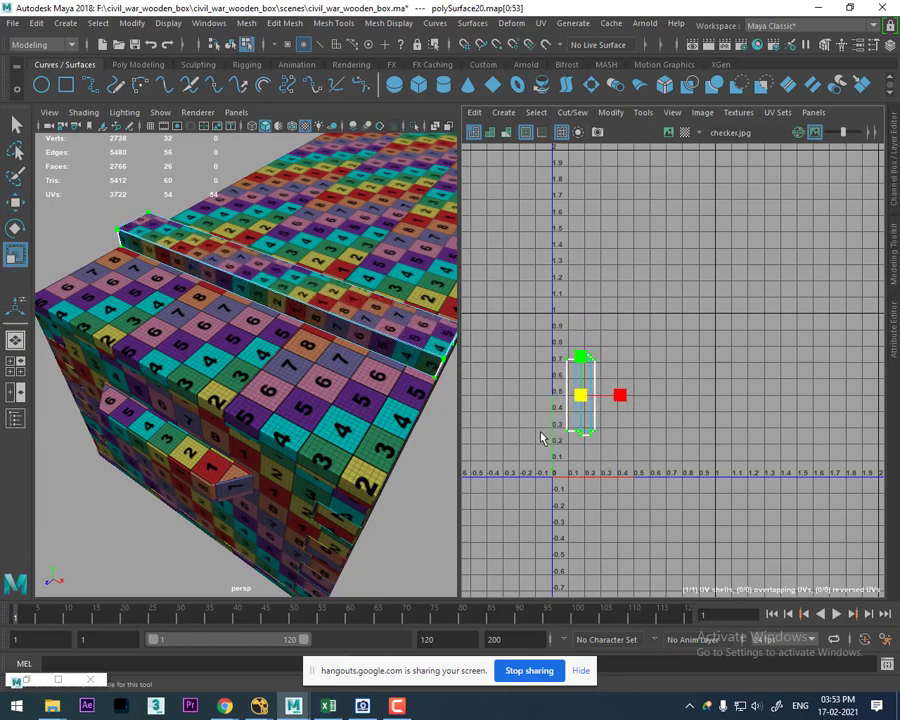
Step: Slide the strip's UV shell right to about U 1.0
left_click_drag(262, 388, 255, 368, "alt")
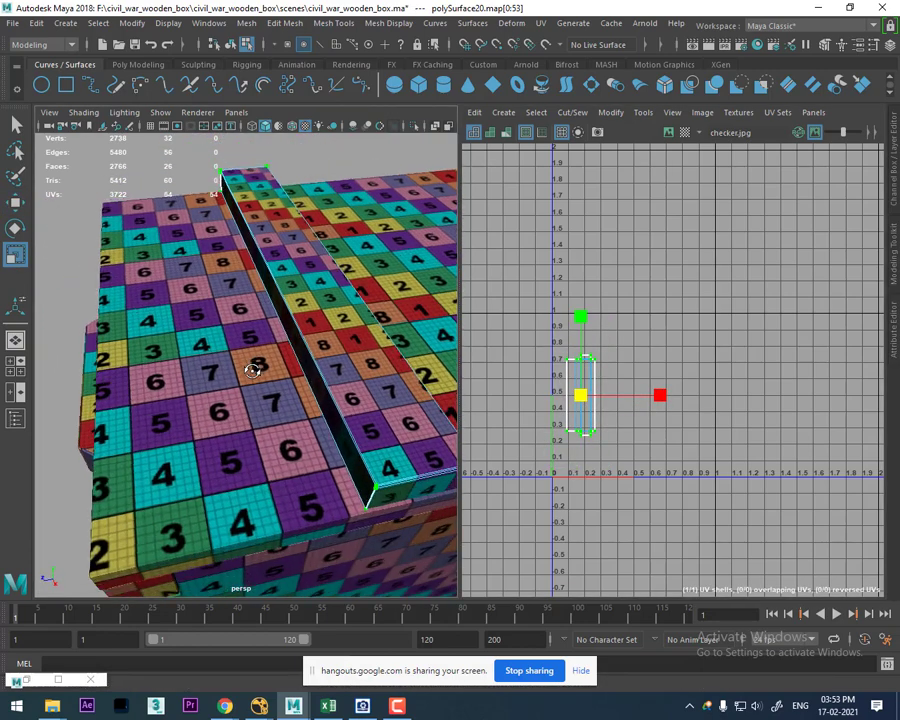
scroll(629, 424, "up", 3)
left_click_drag(394, 460, 360, 440, "alt")
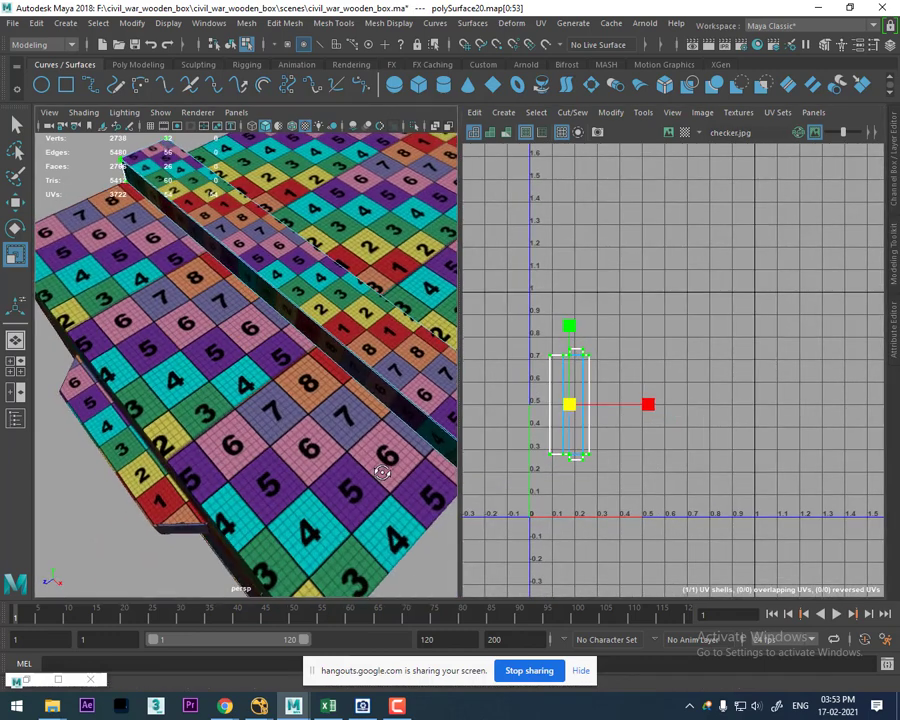
mouse_move(440, 415)
left_mouse_down("alt")
mouse_move(306, 428)
mouse_move(449, 413)
left_mouse_up("alt")
key("w")
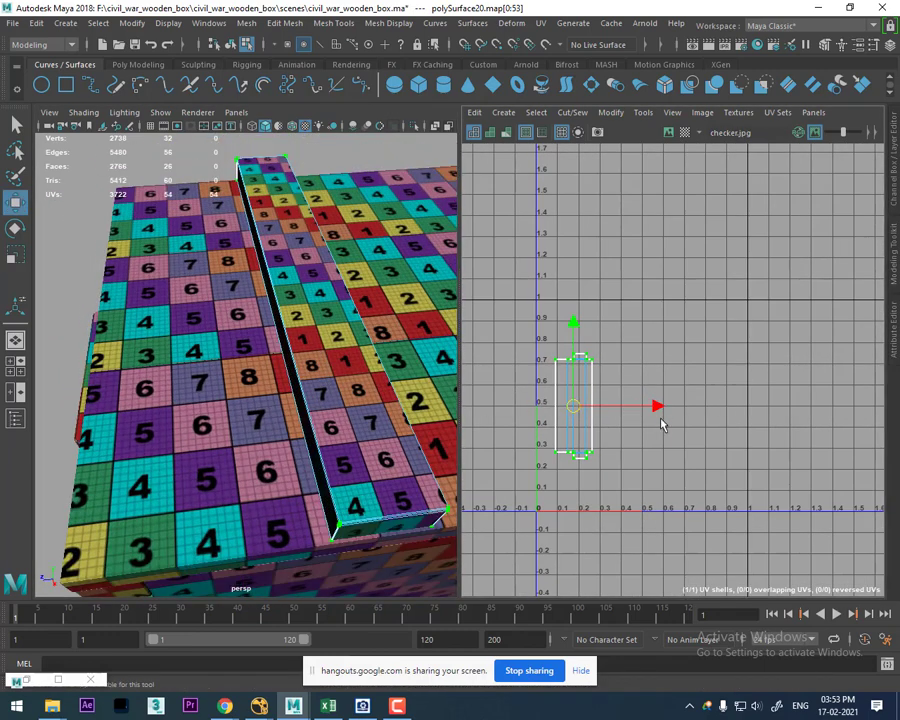
left_click_drag(656, 404, 835, 405)
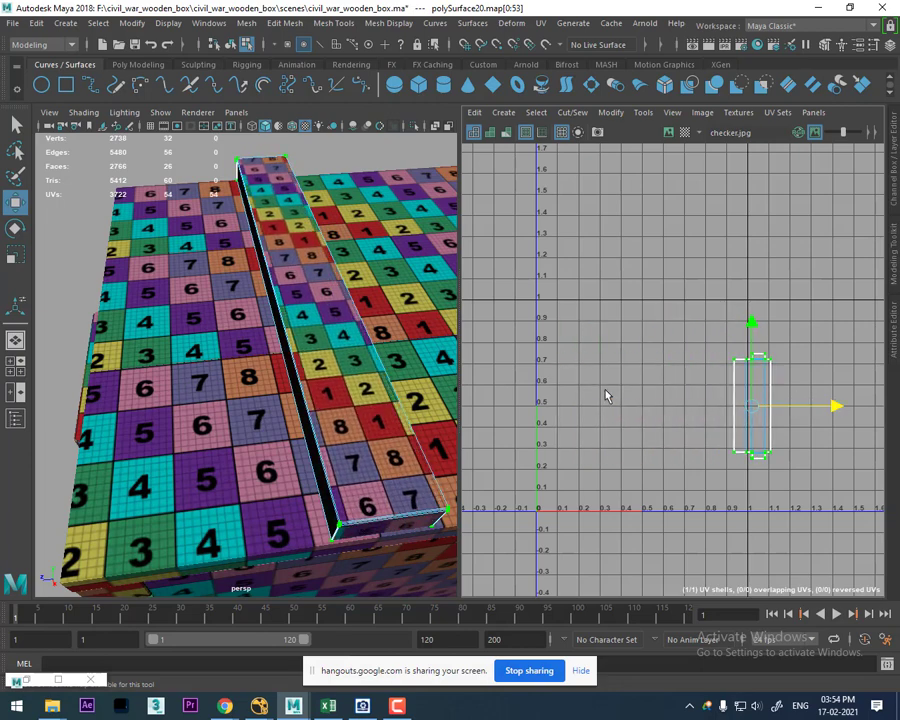
right_click_drag(334, 312, 392, 280)
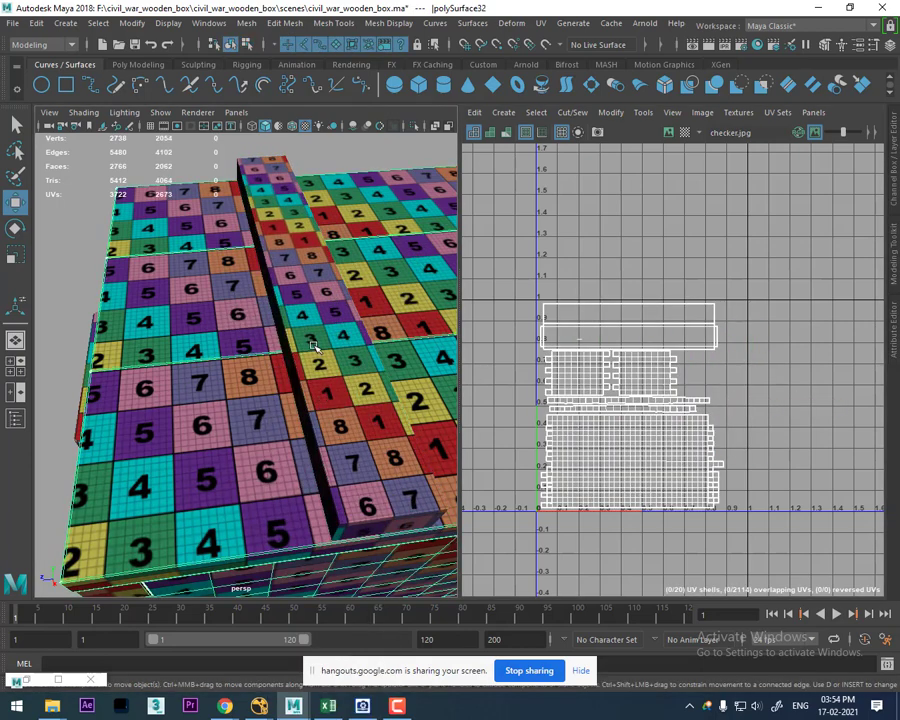
Step: Reselect the top strip's UV shell and shrink it a little more
left_click(313, 345)
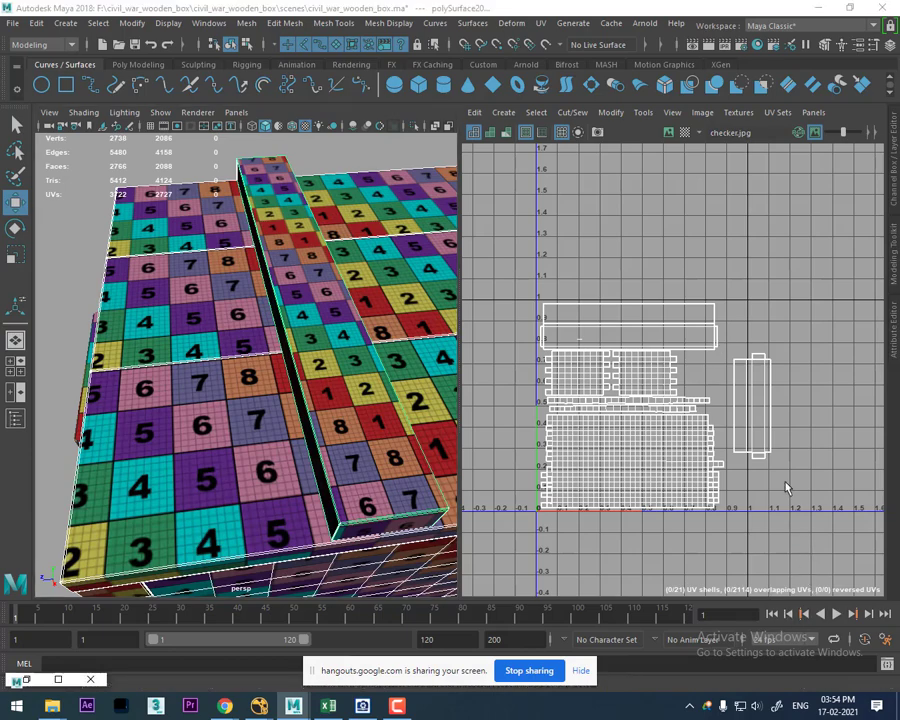
scroll(792, 515, "up", 2)
mouse_move(344, 490)
left_mouse_down("alt")
mouse_move(367, 432)
mouse_move(345, 446)
left_mouse_up("alt")
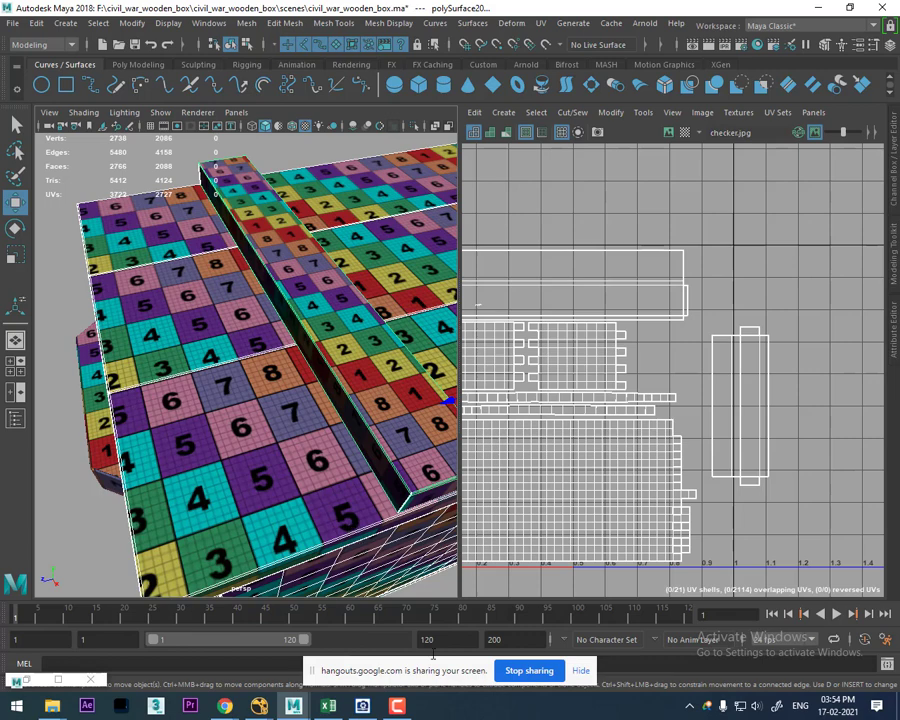
mouse_move(230, 420)
left_mouse_down("alt")
mouse_move(290, 444)
mouse_move(330, 430)
left_mouse_up("alt")
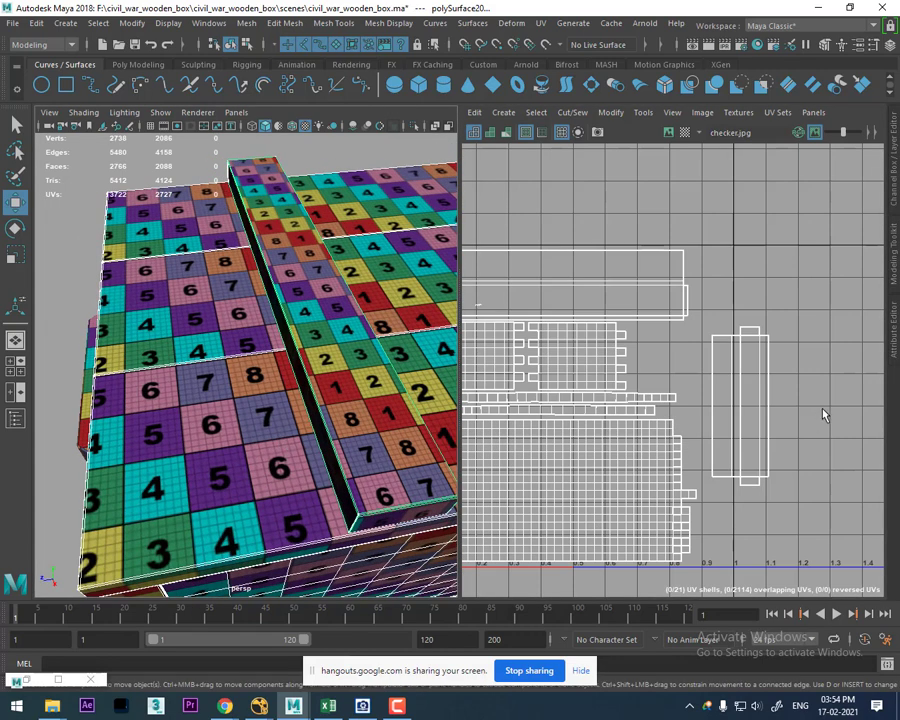
right_click_drag(786, 398, 846, 398)
left_click(750, 480)
right_click_drag(740, 487, 805, 490, "ctrl")
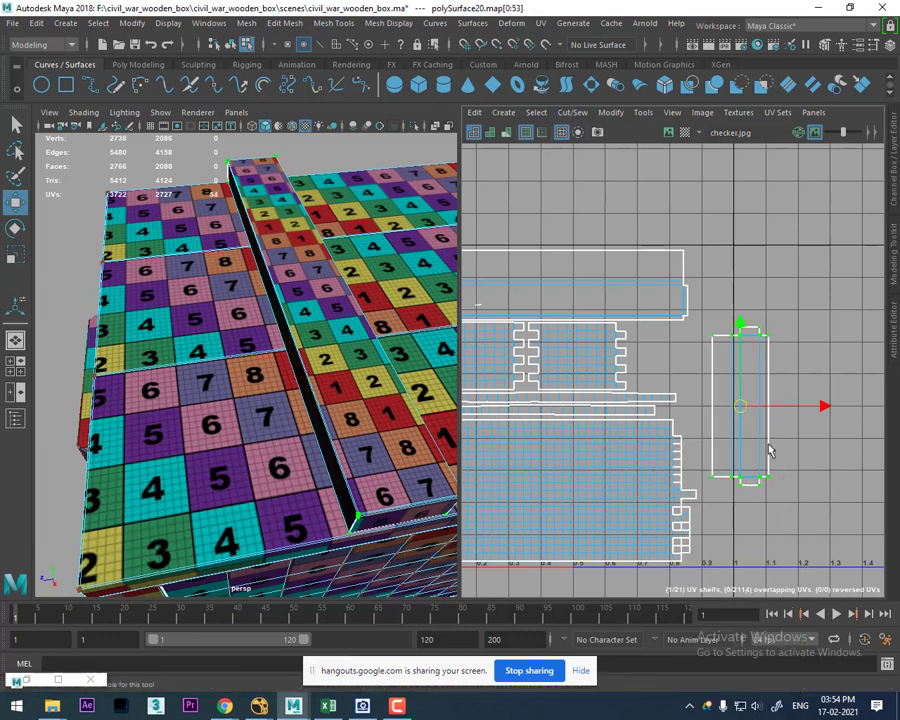
key("r")
left_click_drag(740, 408, 723, 418)
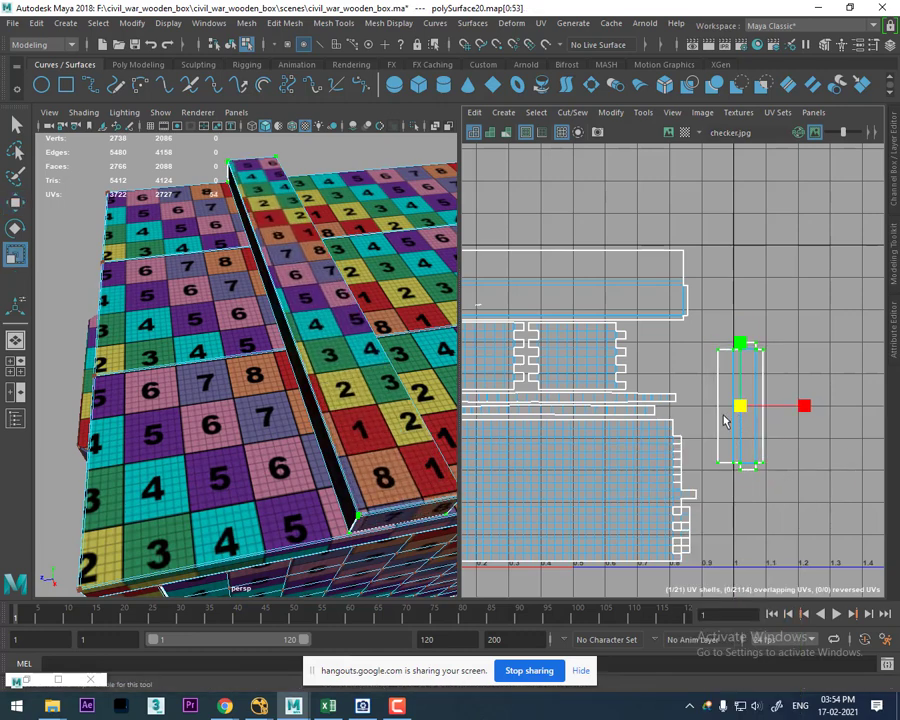
key("w")
Step: Nudge the strip's shell left and up to around U 0.9, then return to Object Mode
mouse_move(250, 430)
left_mouse_down("alt")
mouse_move(296, 444)
mouse_move(280, 440)
left_mouse_up("alt")
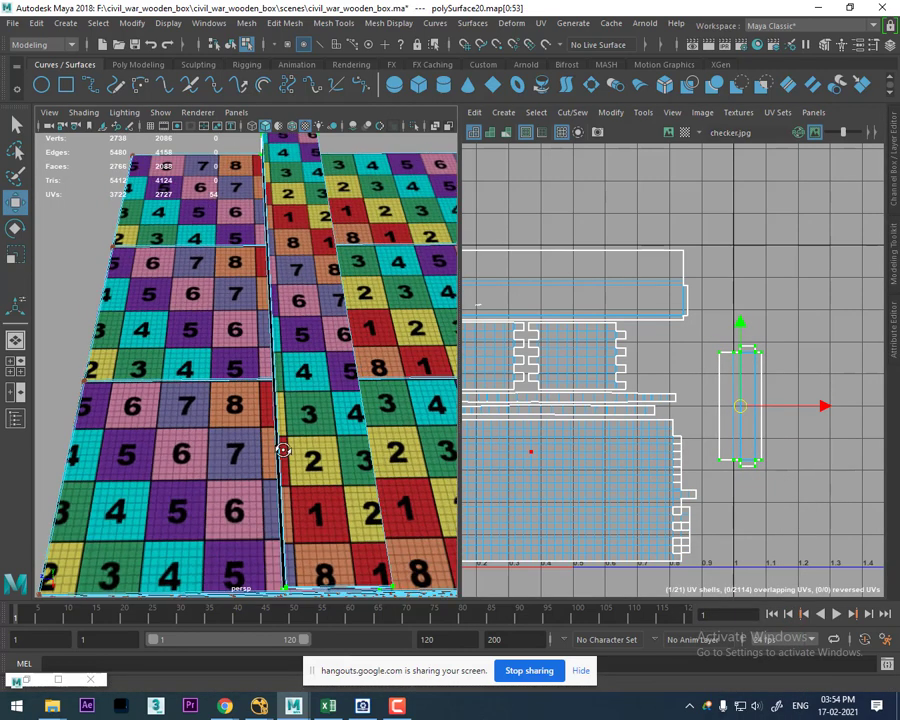
middle_click_drag(814, 384, 785, 355, "alt")
left_click_drag(795, 380, 786, 377)
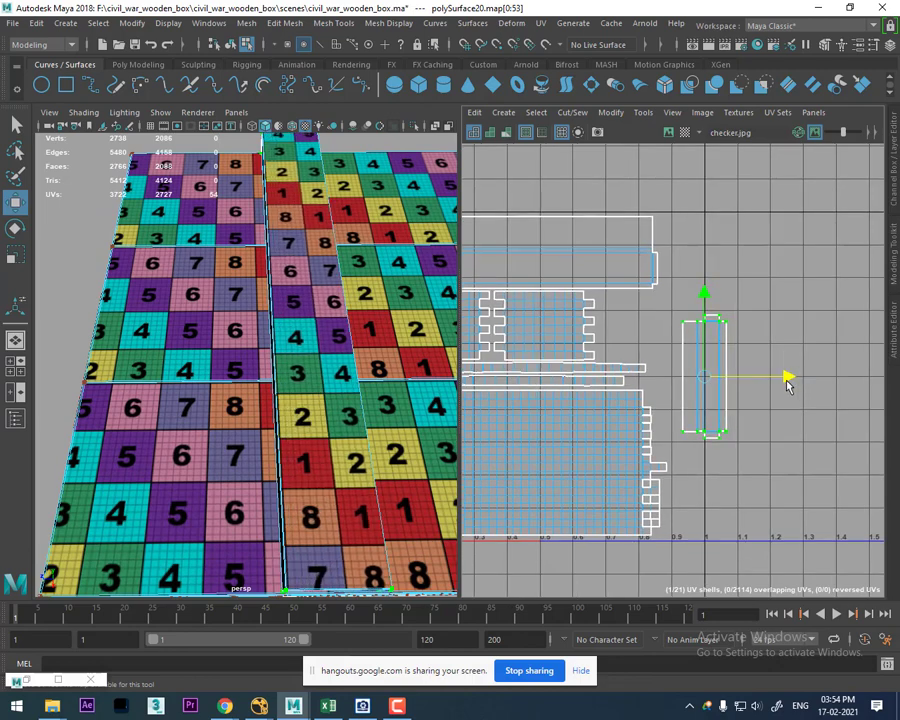
mouse_move(335, 433)
left_mouse_down("alt")
mouse_move(131, 390)
mouse_move(259, 331)
mouse_move(134, 145)
left_mouse_up("alt")
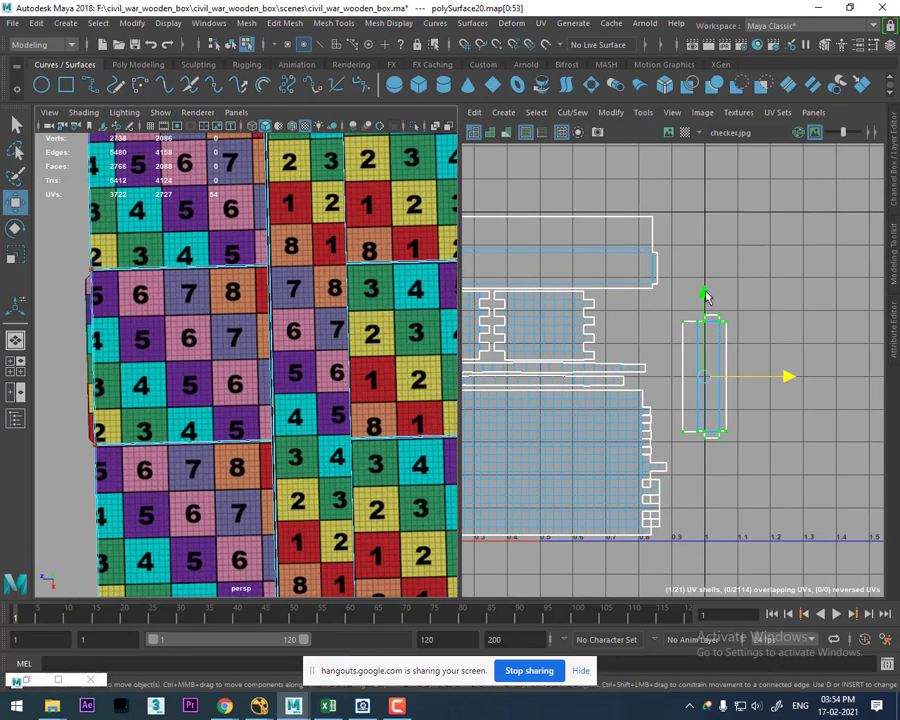
left_click_drag(704, 295, 704, 293)
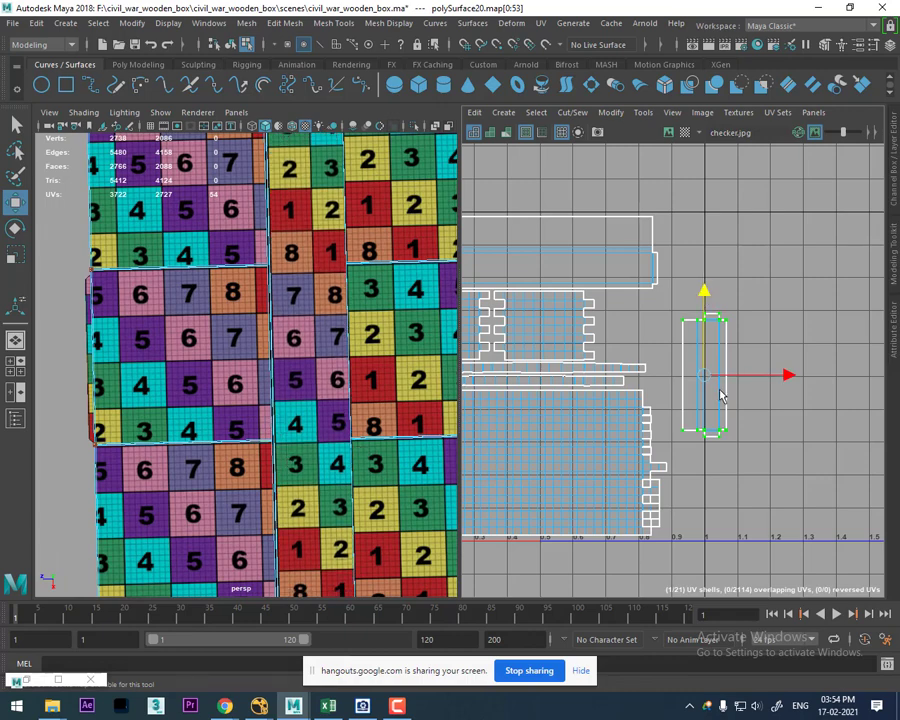
mouse_move(783, 384)
left_mouse_down()
mouse_move(776, 378)
mouse_move(765, 389)
left_mouse_up()
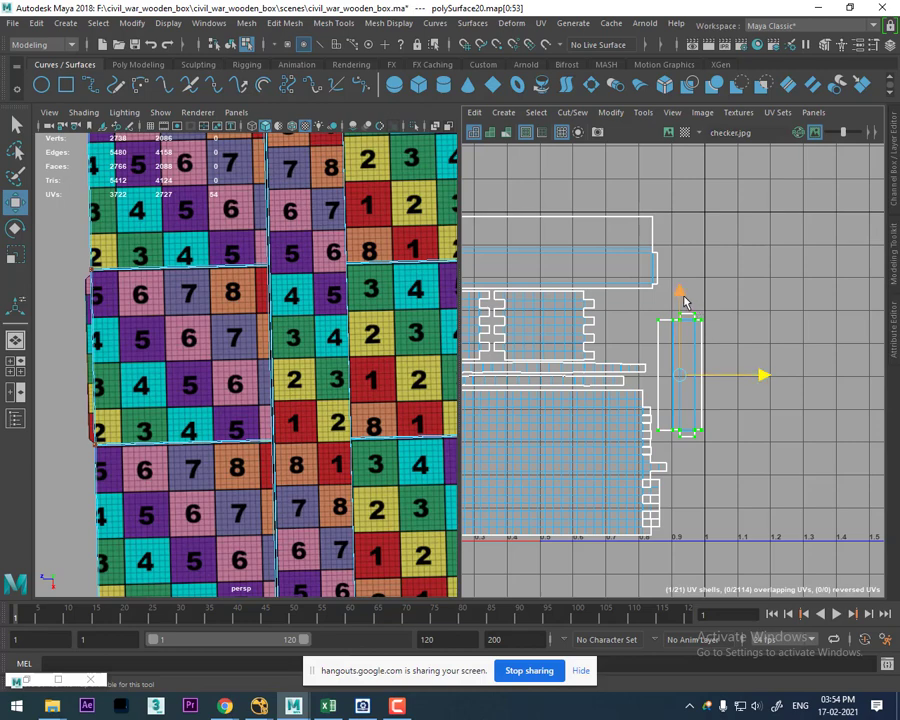
left_click_drag(685, 300, 679, 261)
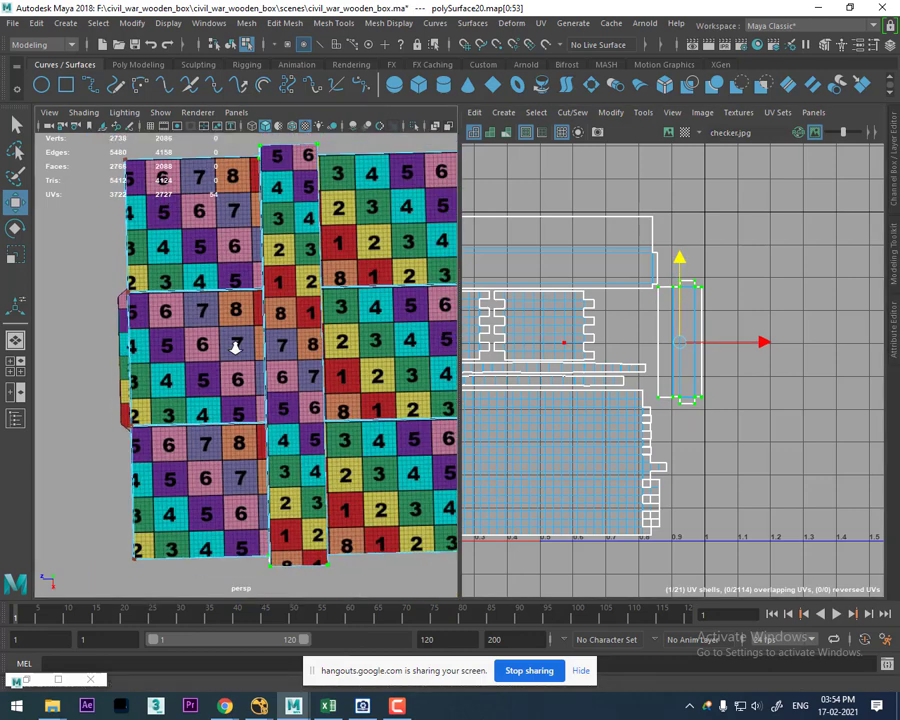
scroll(235, 342, "down", 5)
left_click_drag(235, 342, 293, 408, "alt")
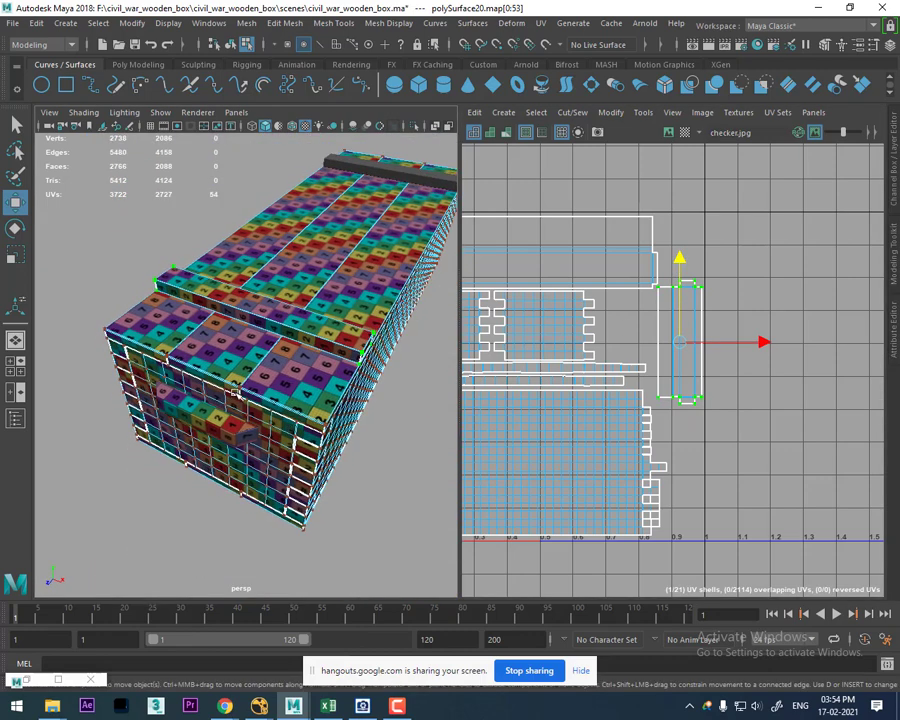
right_click_drag(235, 393, 320, 276)
Step: Copy UVs from the side piece onto the handle piece with Mesh > Transfer Attributes
left_click(230, 435)
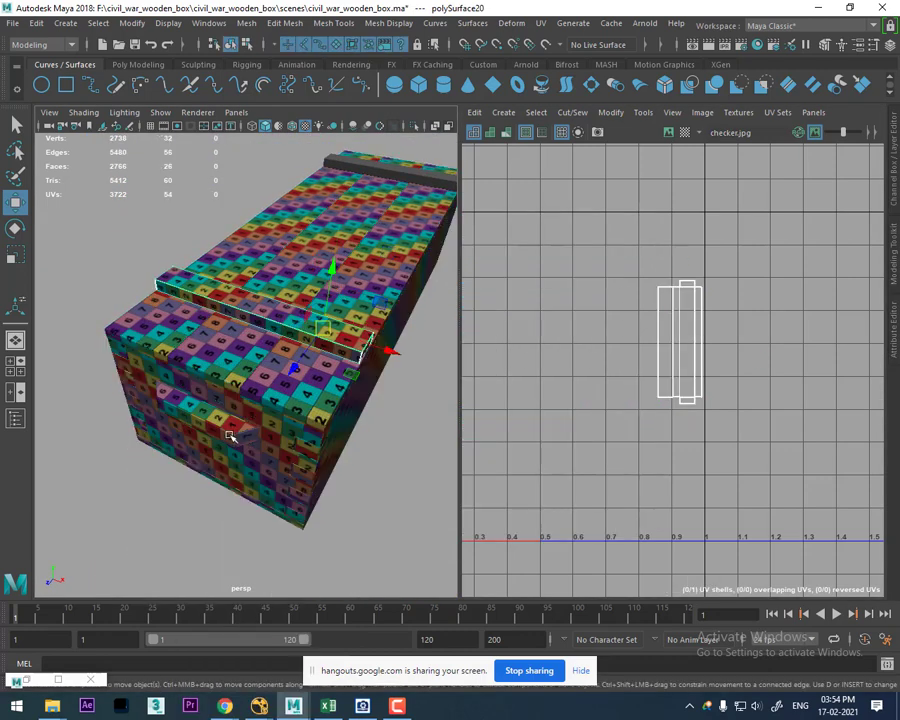
left_click(230, 435)
mouse_move(424, 452)
left_mouse_down("alt")
mouse_move(300, 402)
mouse_move(310, 372)
mouse_move(340, 395)
left_mouse_up("alt")
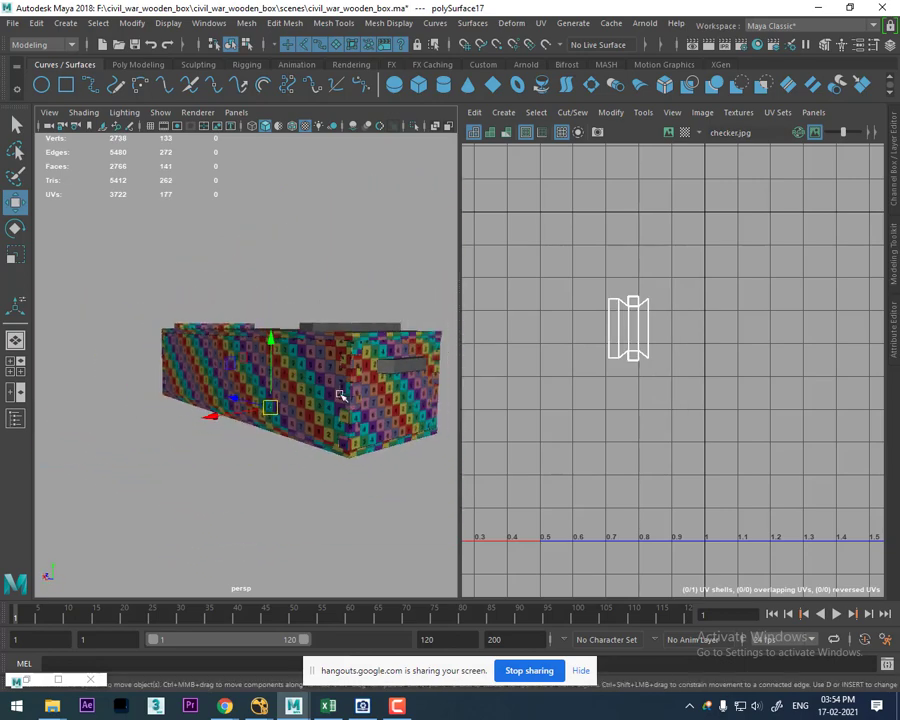
left_click(396, 367, "shift")
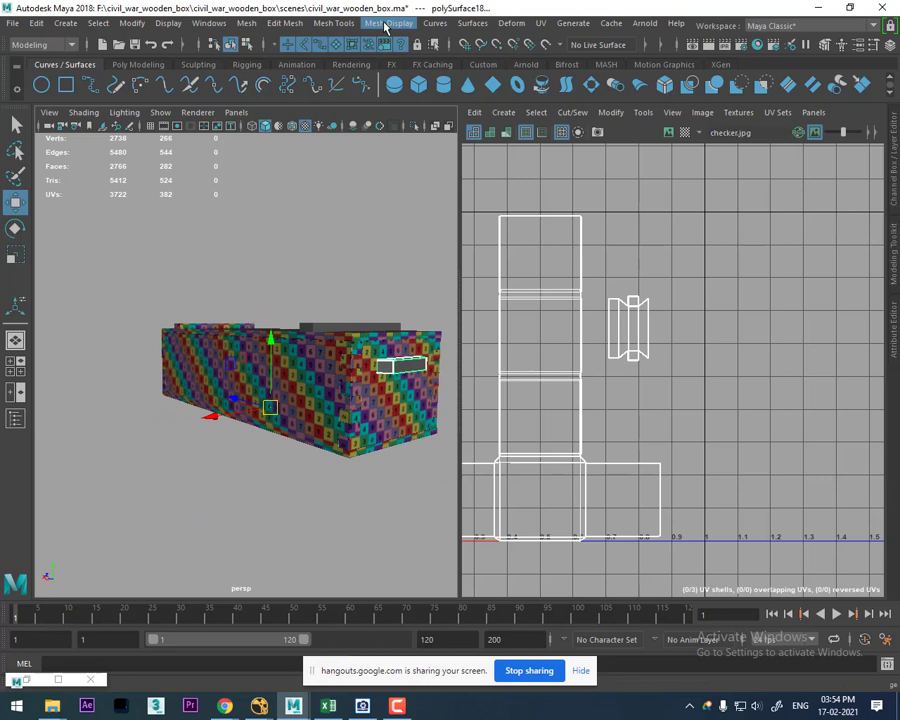
left_click(246, 23)
mouse_move(290, 235)
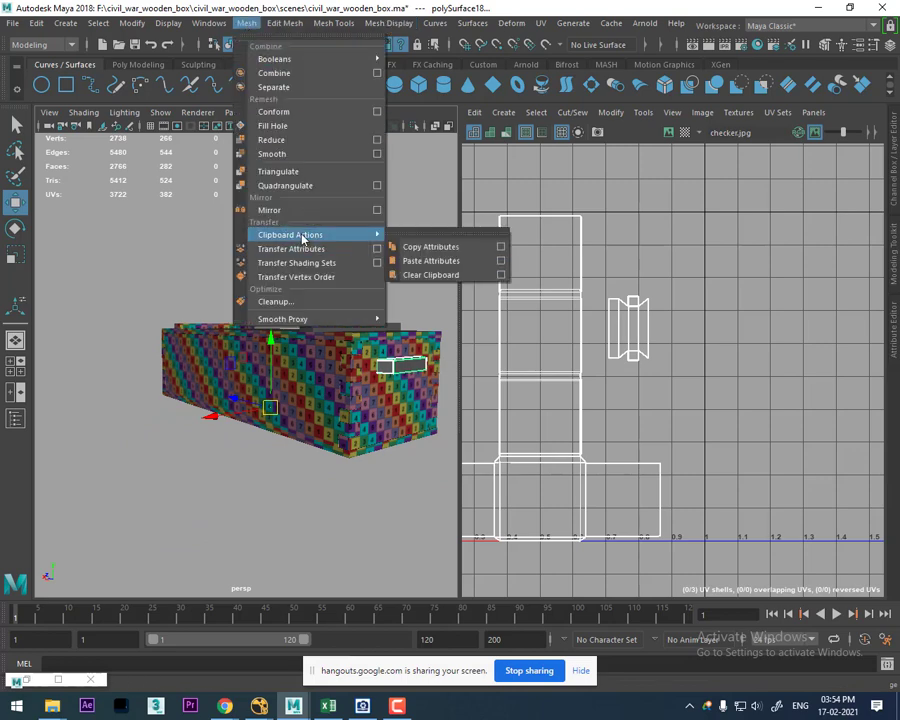
left_click(291, 248)
Step: Transfer UVs between the left and right handles so their shells overlap
mouse_move(300, 320)
left_mouse_down("alt")
mouse_move(374, 452)
mouse_move(150, 335)
left_mouse_up("alt")
left_click(150, 335)
left_click(359, 323, "shift")
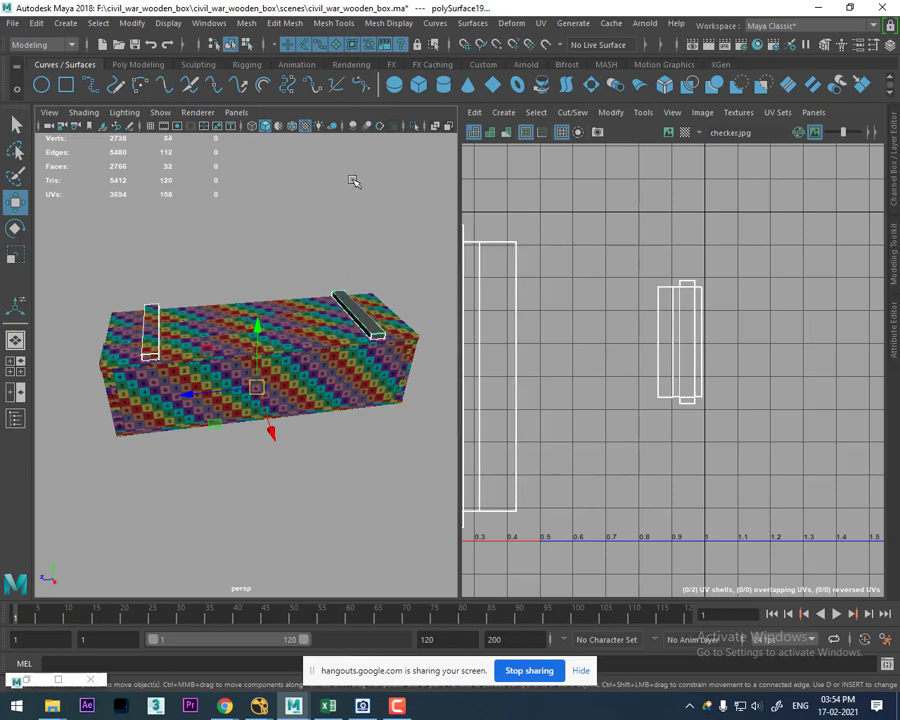
left_click(247, 24)
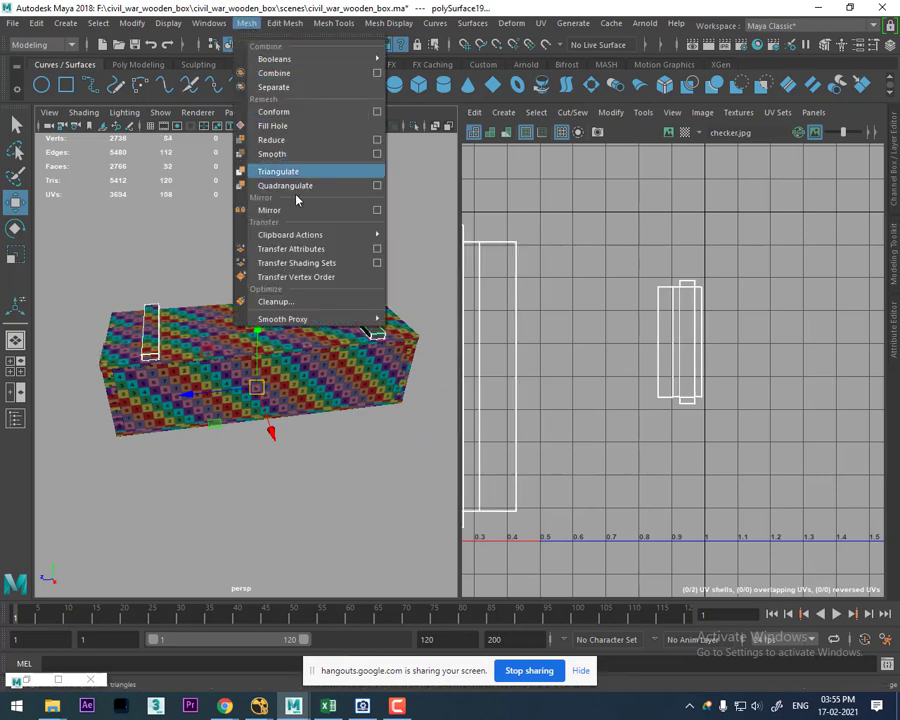
left_click(305, 248)
left_click_drag(305, 258, 321, 369, "alt")
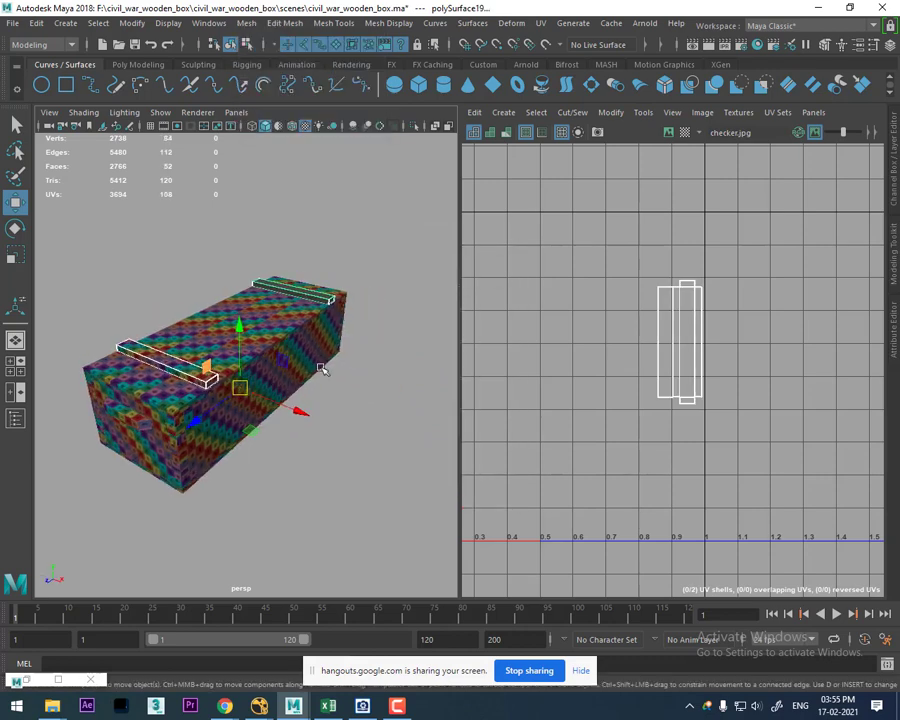
left_click(176, 300)
right_click_drag(176, 300, 187, 692)
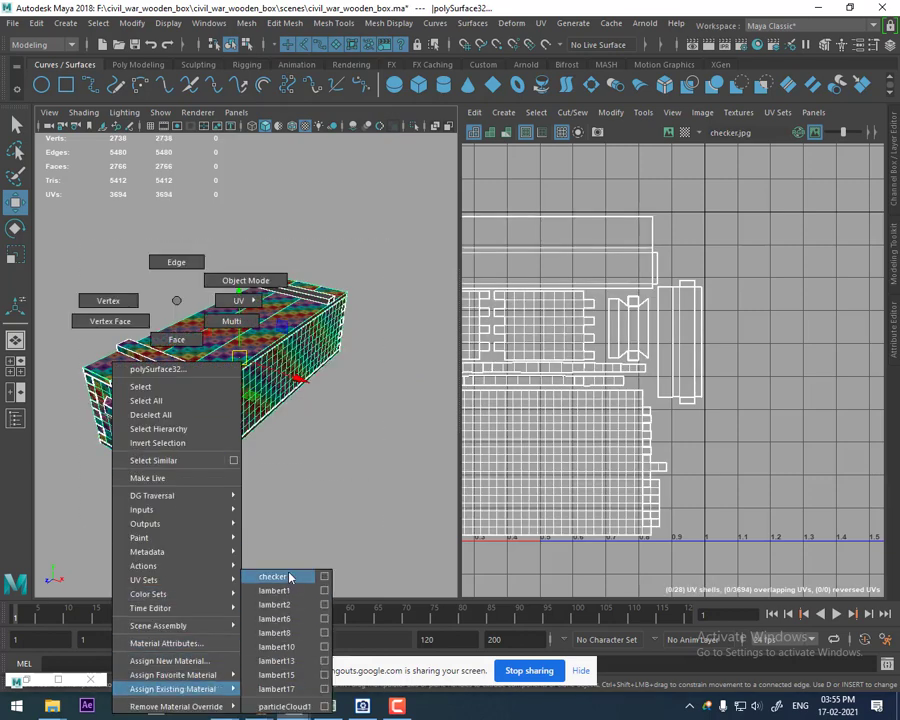
Step: Assign the existing checker material to the whole crate and zoom in around it
left_click(289, 577)
mouse_move(268, 267)
right_mouse_down("shift")
mouse_move(267, 543)
mouse_move(228, 521)
right_mouse_up("shift")
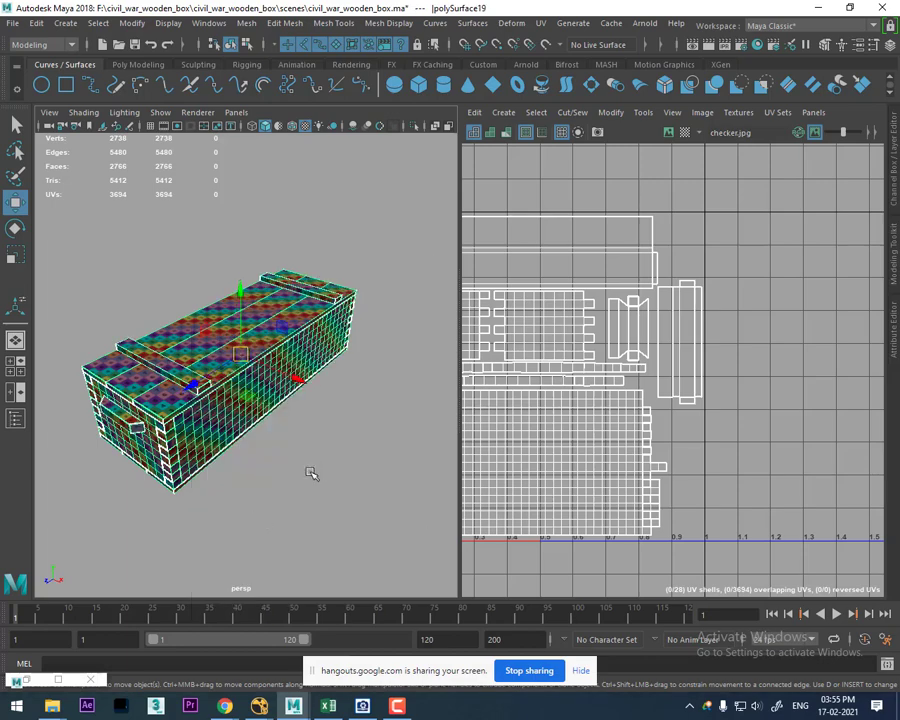
mouse_move(311, 474)
left_mouse_down("alt")
mouse_move(290, 480)
mouse_move(330, 483)
mouse_move(326, 474)
left_mouse_up("alt")
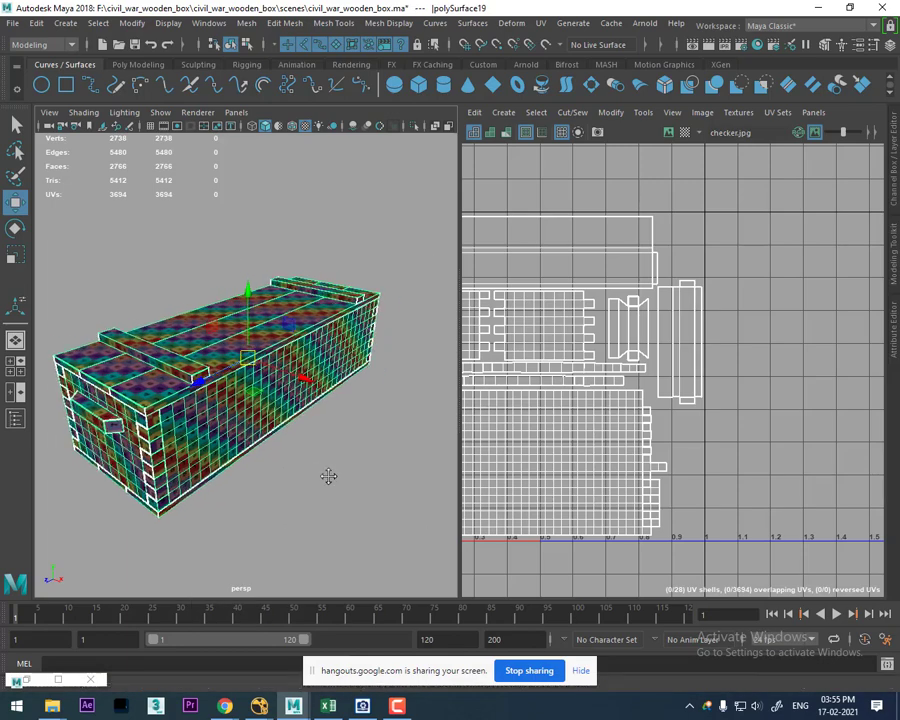
scroll(610, 398, "up", 2)
scroll(742, 408, "up", 2)
scroll(742, 408, "up", 2)
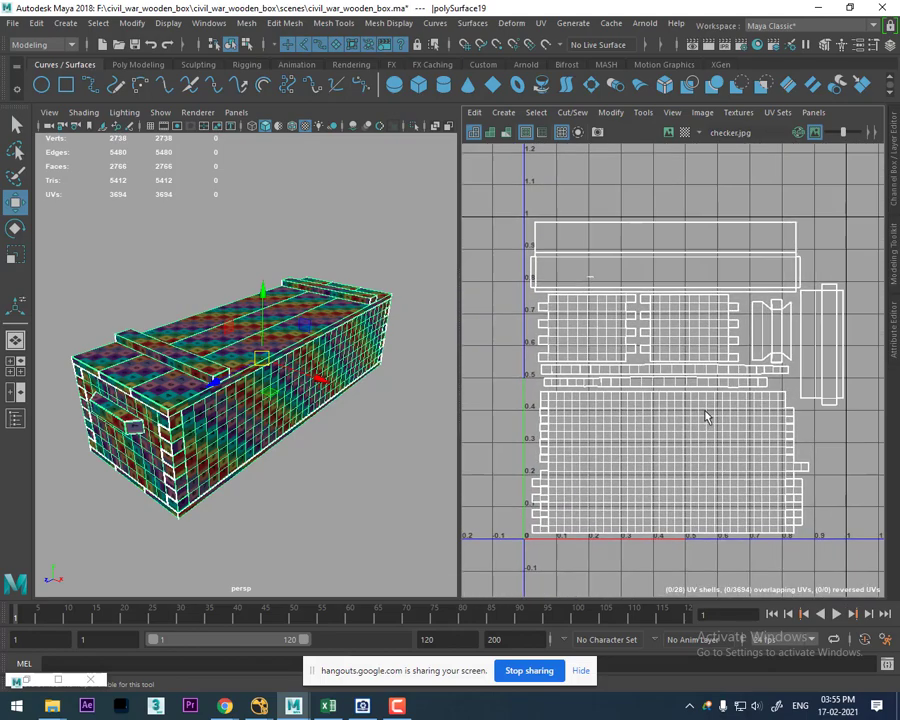
scroll(705, 416, "up", 2)
scroll(370, 450, "up", 3)
mouse_move(358, 461)
left_mouse_down("alt")
mouse_move(366, 452)
mouse_move(348, 496)
left_mouse_up("alt")
Step: Hide extra interface panels with Ctrl+Space and inspect the deselected crate's checker pattern
left_click(348, 488)
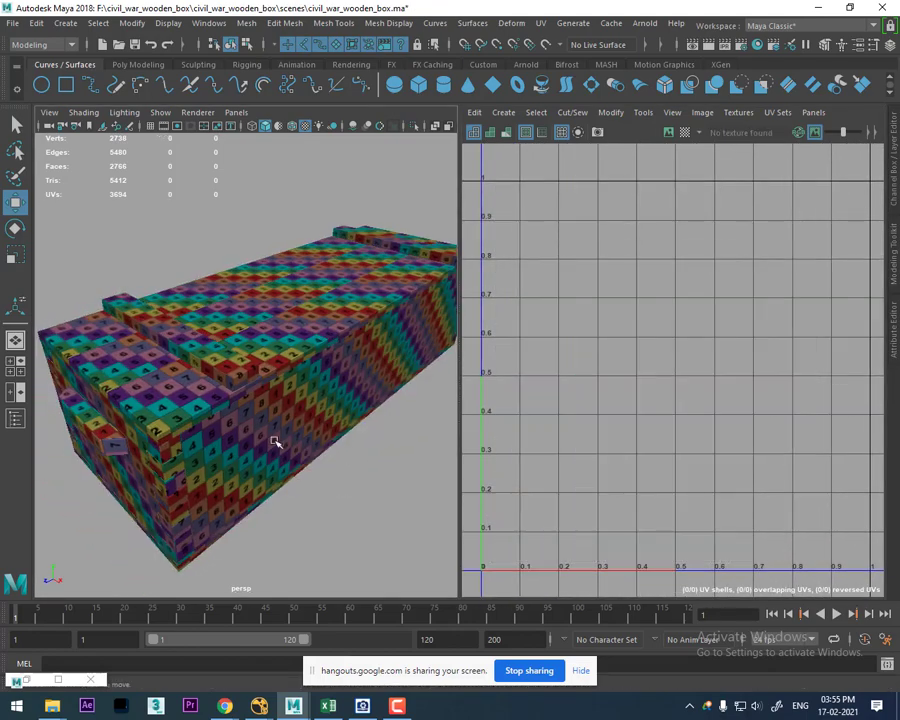
left_click(276, 441)
mouse_move(276, 441)
left_mouse_down("alt")
mouse_move(297, 426)
mouse_move(311, 436)
mouse_move(291, 429)
mouse_move(305, 452)
mouse_move(327, 432)
mouse_move(318, 446)
left_mouse_up("alt")
key("ctrl+space")
left_click(339, 476)
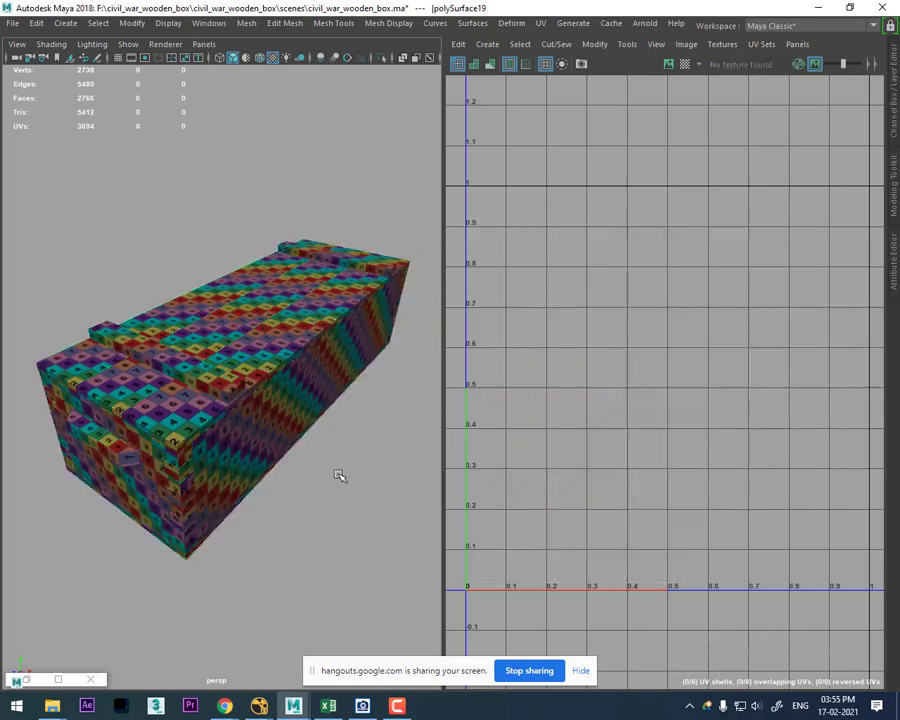
mouse_move(360, 506)
left_mouse_down("alt")
mouse_move(345, 474)
mouse_move(357, 472)
mouse_move(358, 518)
left_mouse_up("alt")
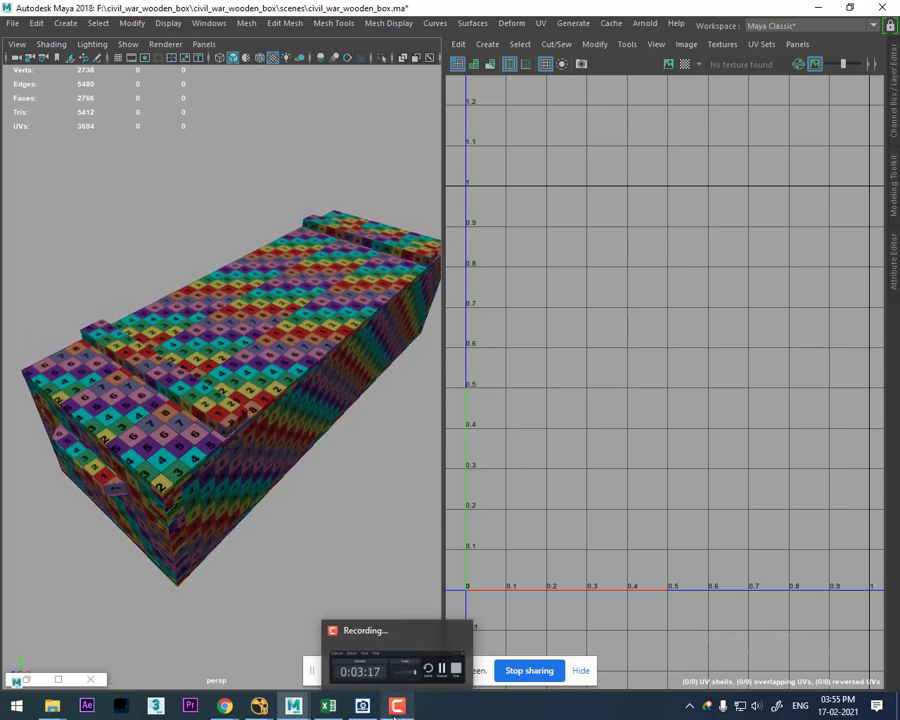
Step: Open wooden_box.jpg in ACDSee, zoom out, and fit it in a small top-left window
mouse_move(362, 706)
left_click(385, 645)
left_click_drag(380, 503, 385, 135)
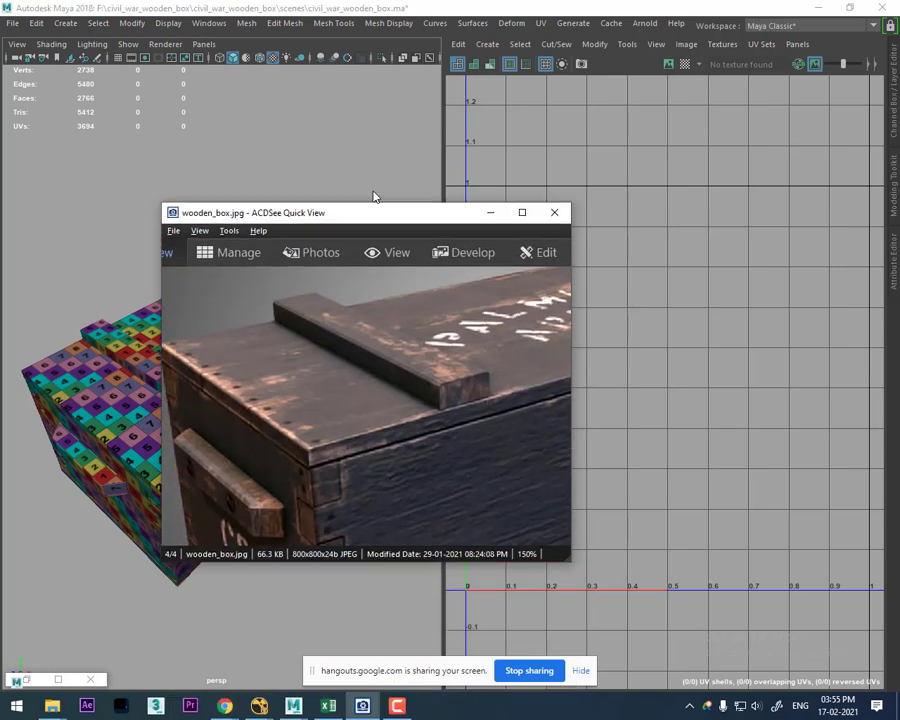
left_click_drag(466, 351, 448, 332)
scroll(538, 401, "down", 4)
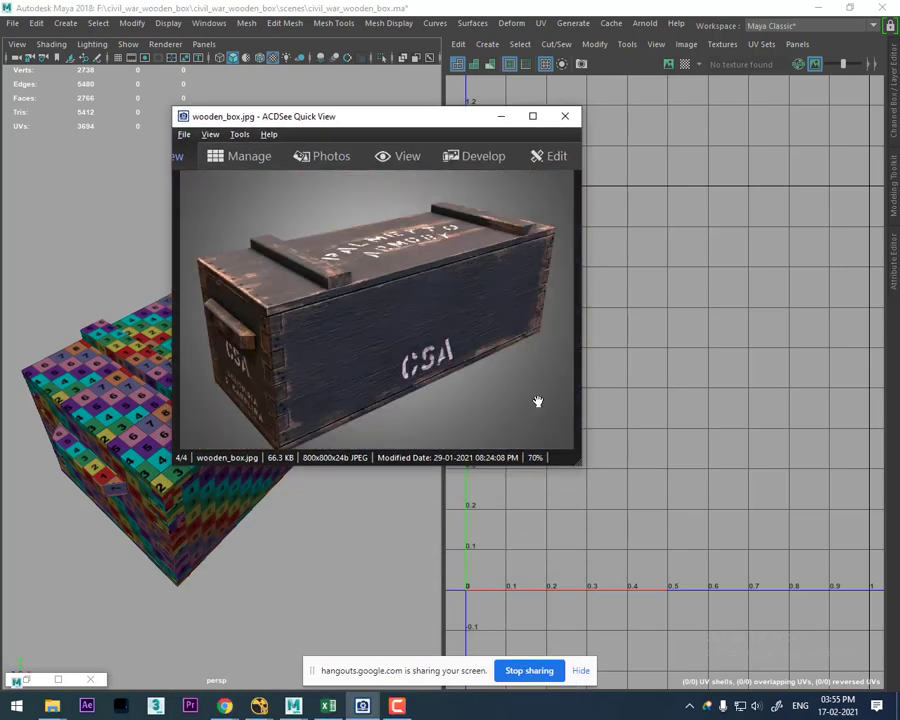
left_click_drag(371, 128, 246, 41)
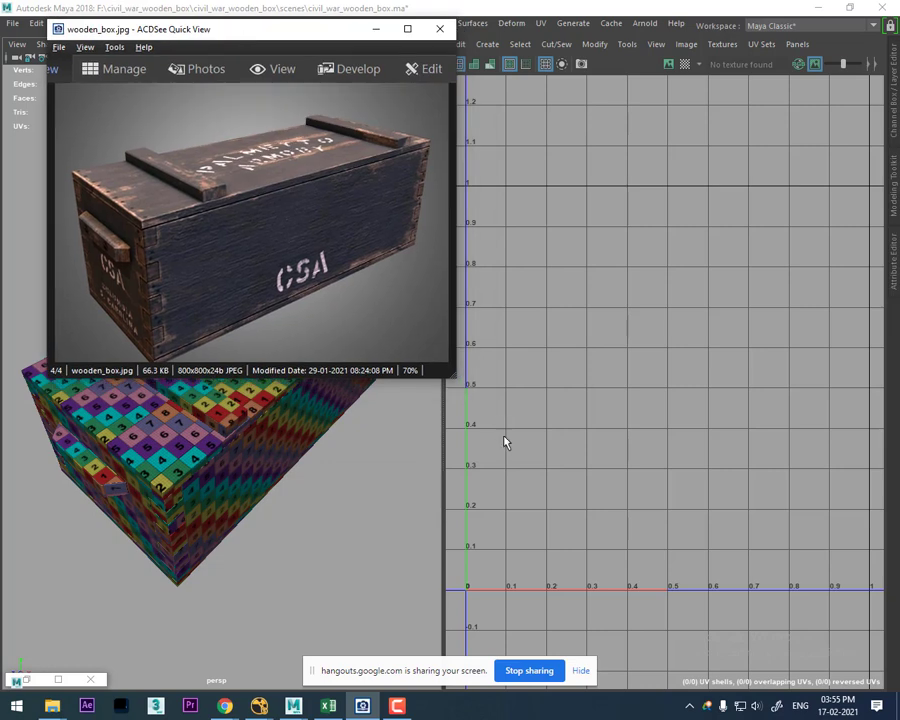
left_click_drag(449, 376, 403, 338)
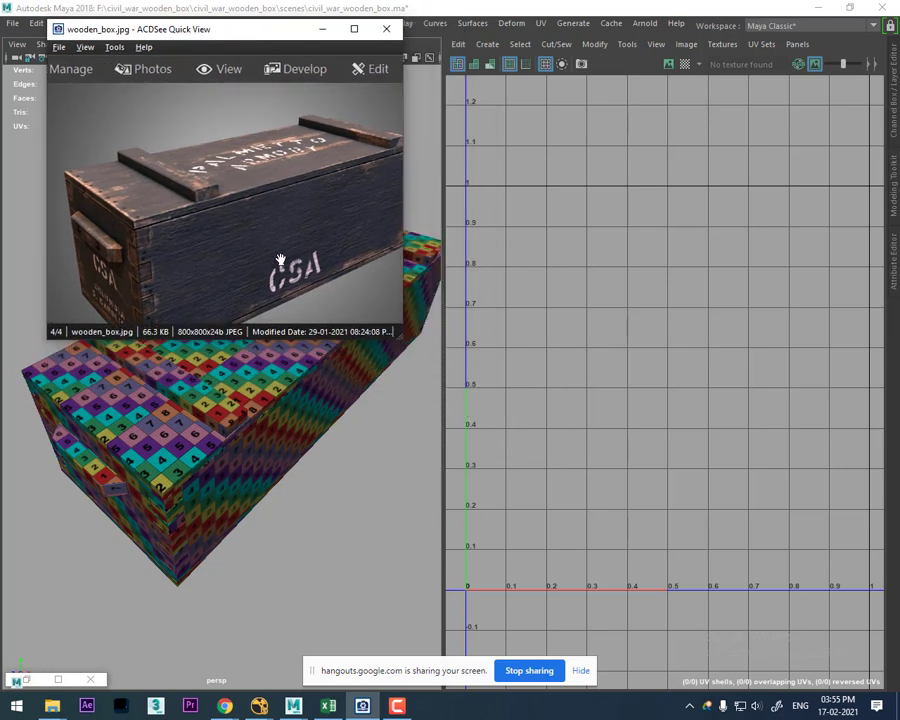
scroll(250, 234, "down", 1)
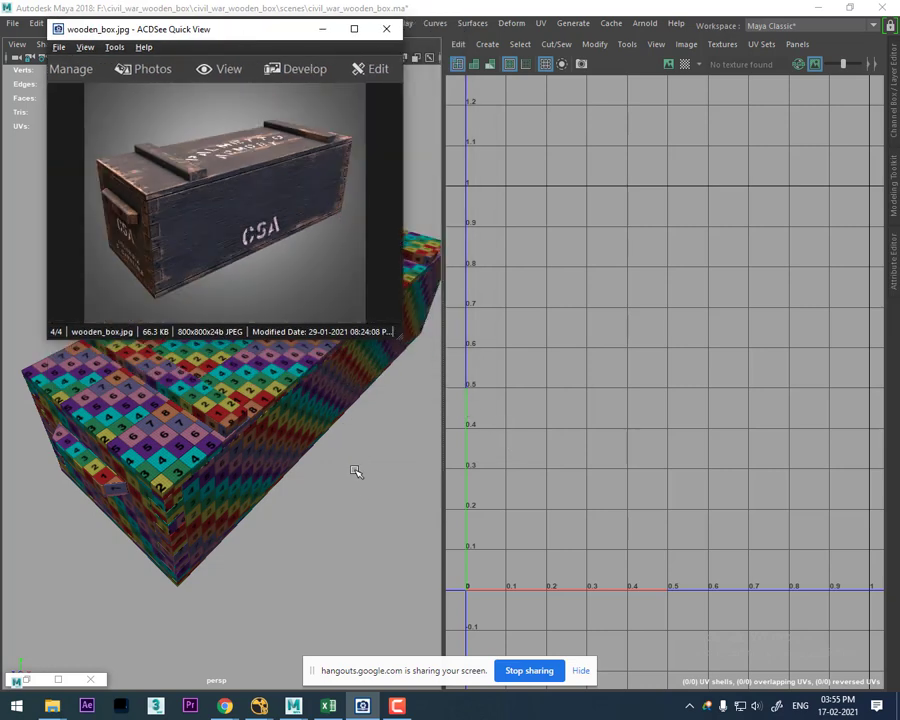
Step: Turn the Maya box to its long side, select it, and adjust the UV layout view
mouse_move(355, 471)
left_mouse_down("alt")
mouse_move(333, 473)
mouse_move(357, 584)
mouse_move(338, 535)
mouse_move(307, 532)
mouse_move(319, 538)
mouse_move(318, 530)
left_mouse_up("alt")
left_click(310, 474)
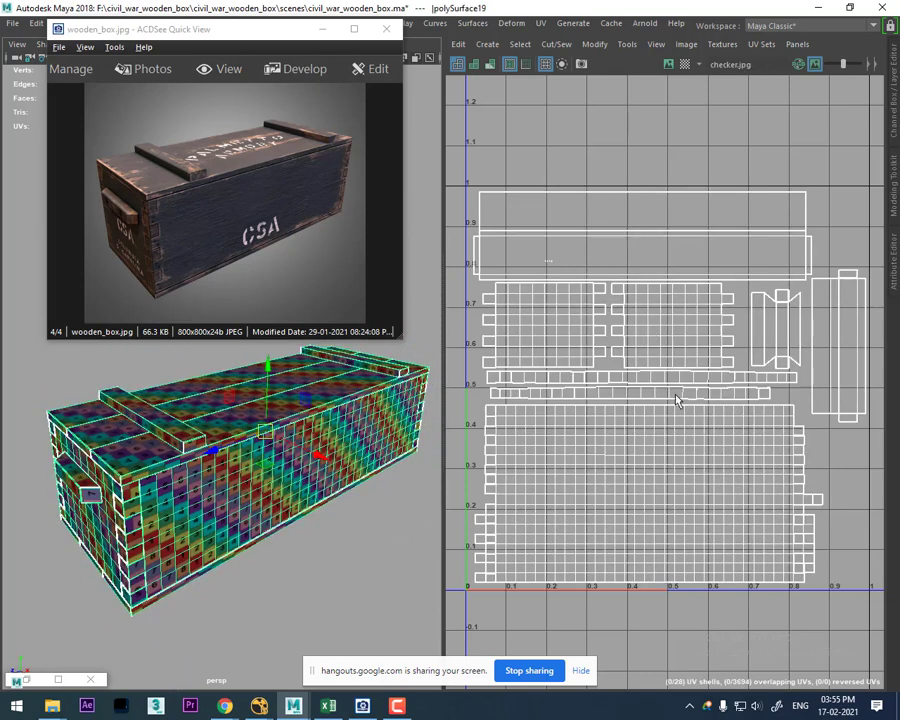
right_click_drag(676, 400, 719, 392, "alt")
mouse_move(719, 392)
middle_mouse_down("alt")
mouse_move(711, 364)
mouse_move(716, 372)
middle_mouse_up("alt")
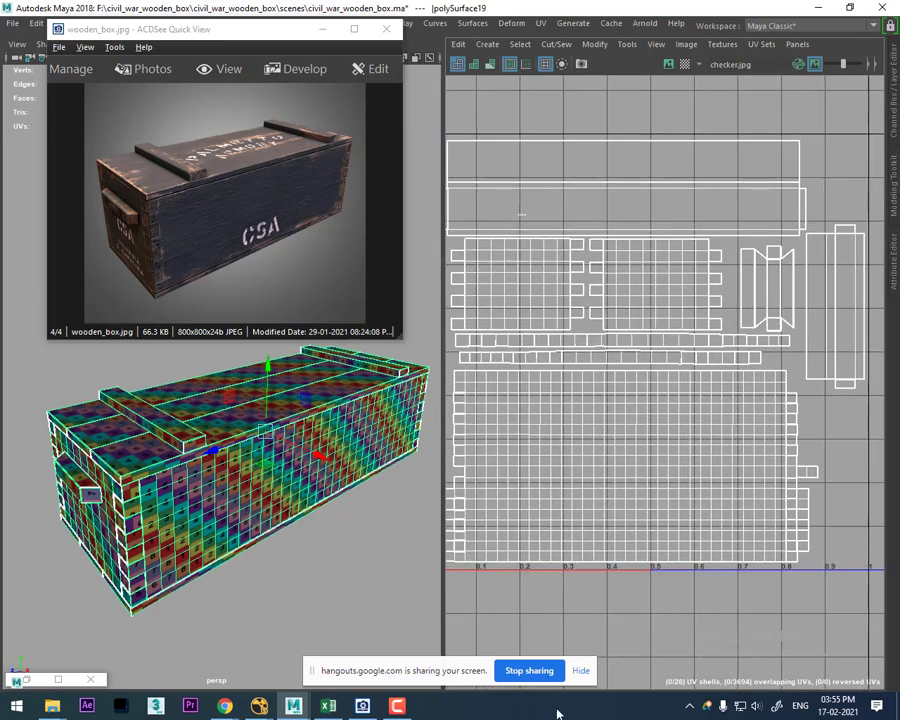